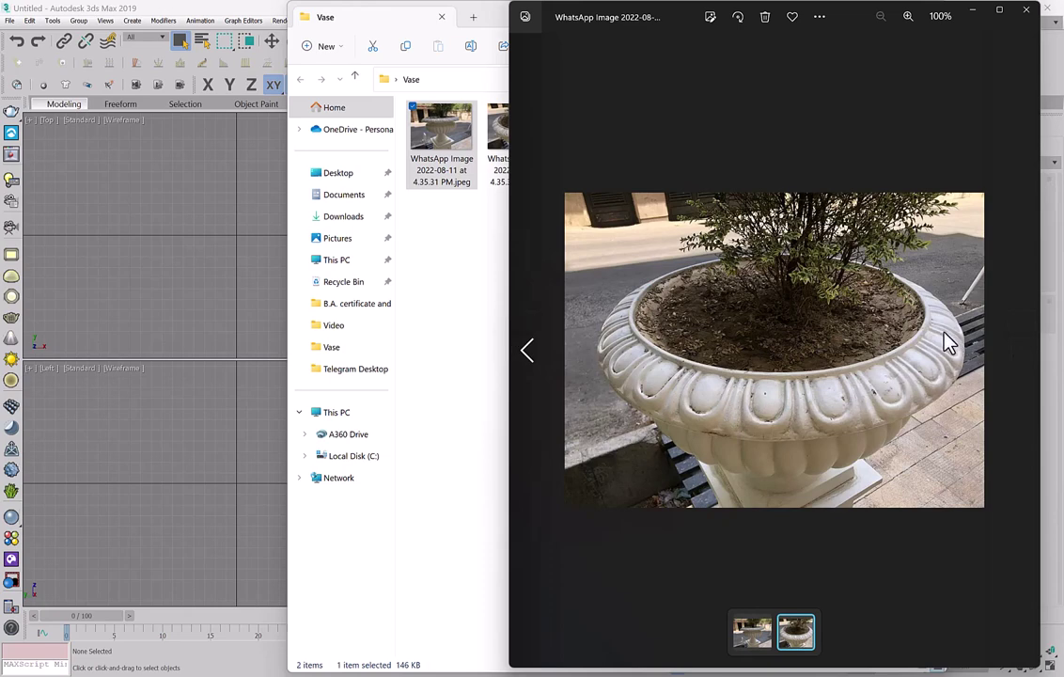
# Draw a reference plane in the Front view, about 1.75 m long and 2.39 m wide.
pyautogui.click(529, 355)
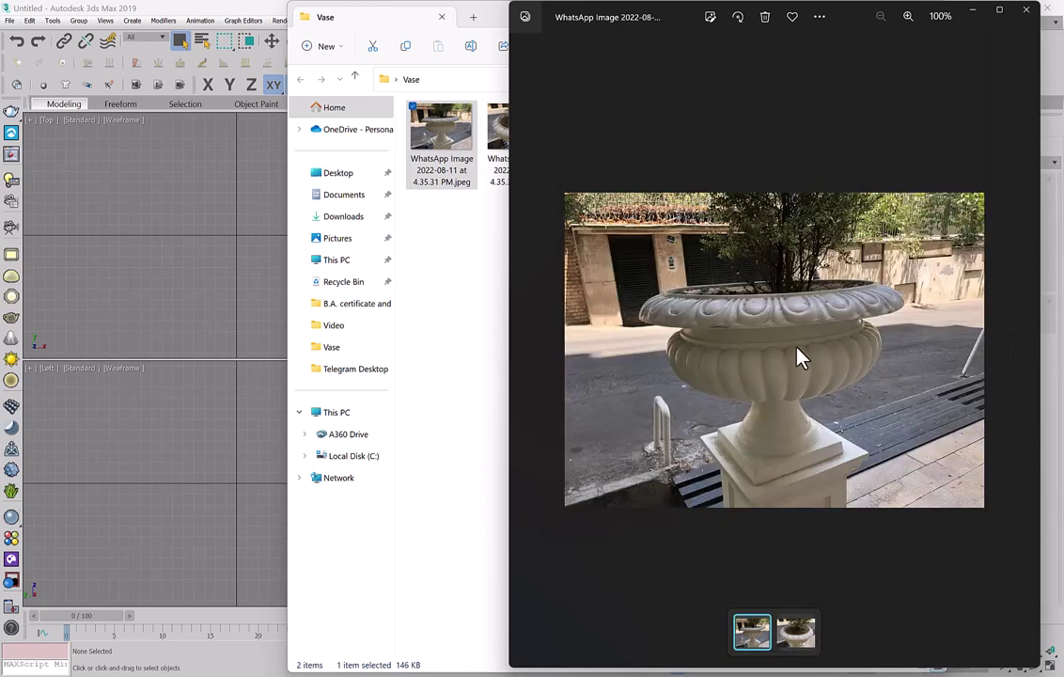
pyautogui.click(256, 433)
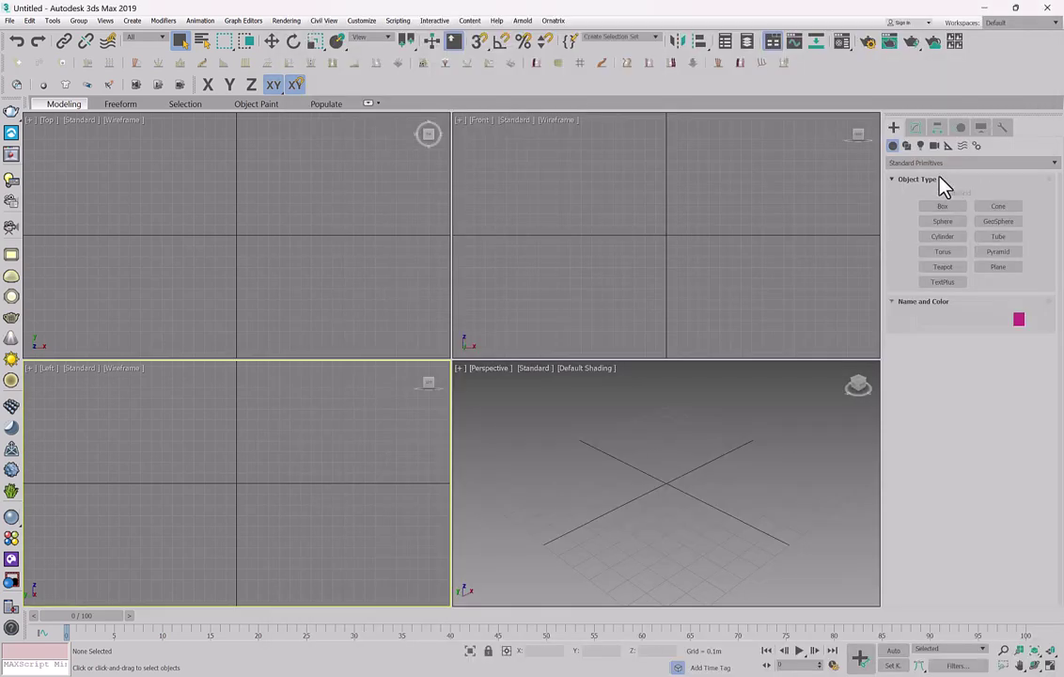
pyautogui.click(996, 267)
pyautogui.moveTo(548, 149); pyautogui.dragTo(804, 335)
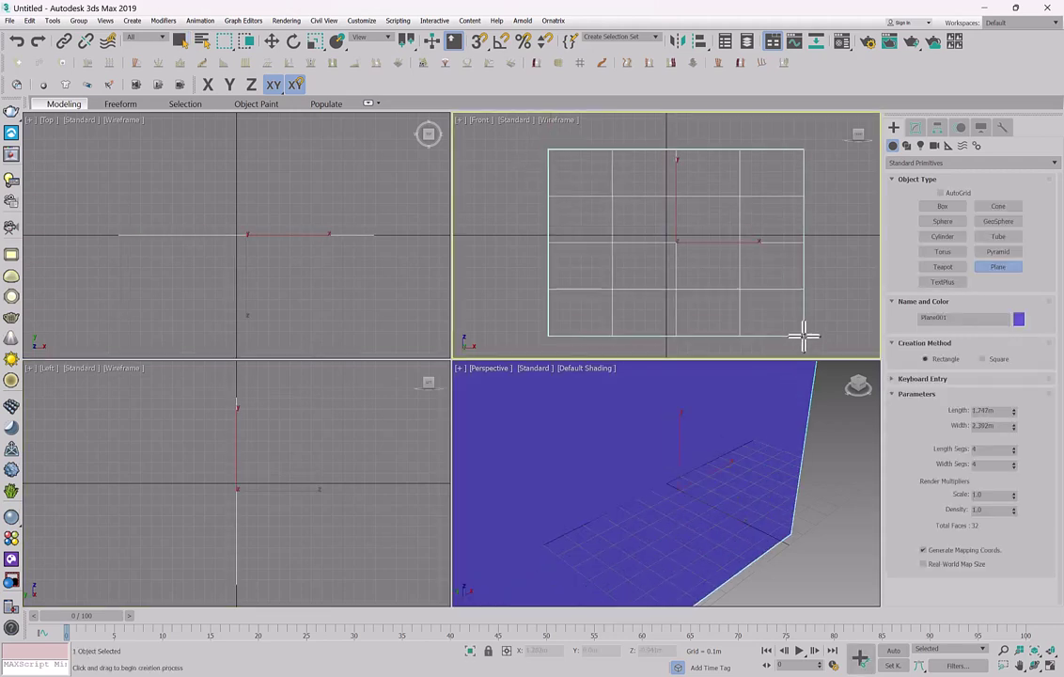
# Apply the photo "WhatsApp Image 2022-08-11 at 4.35.31 PM.jpeg" from the Vase folder onto the plane as its texture.
pyautogui.click(532, 611)
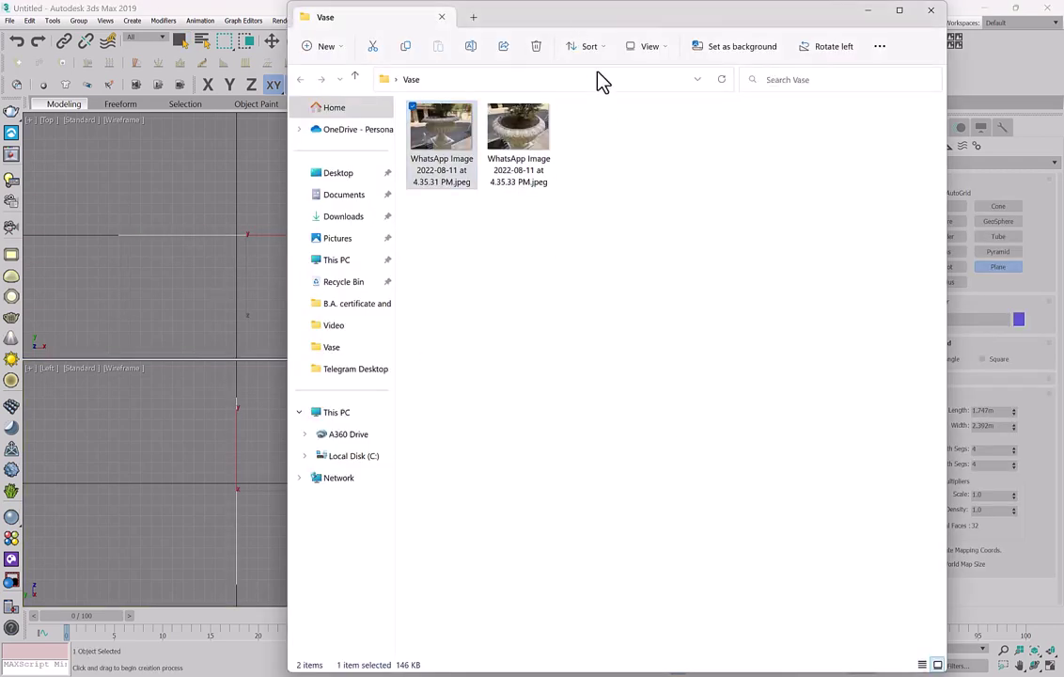
pyautogui.moveTo(725, 19); pyautogui.dragTo(350, 346)
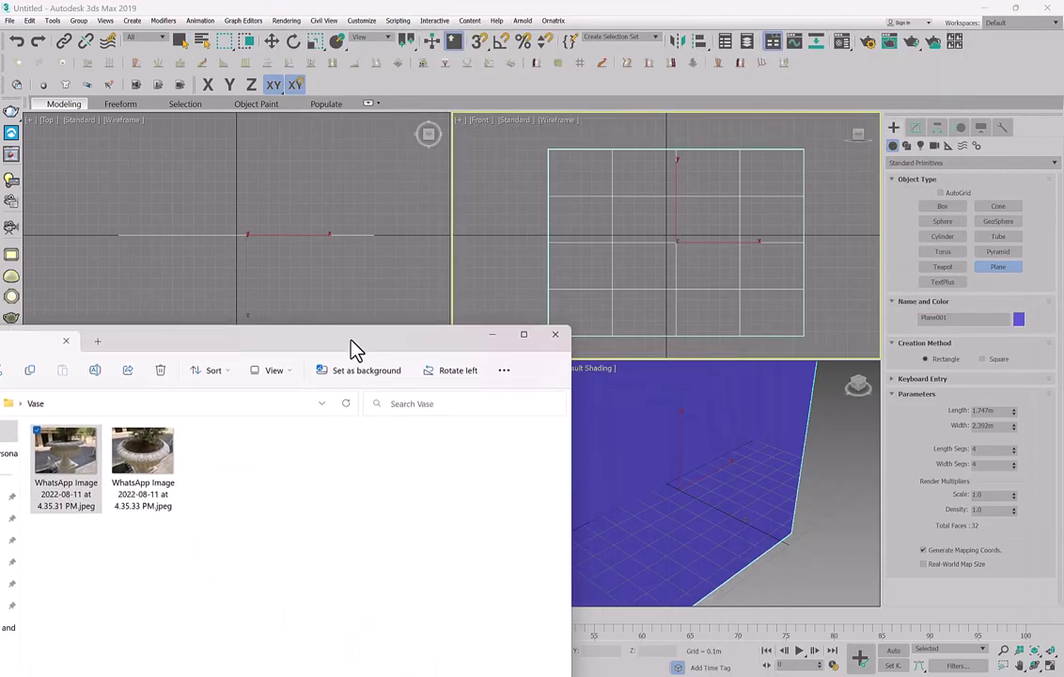
pyautogui.moveTo(66, 453); pyautogui.dragTo(677, 493)
pyautogui.click(553, 334)
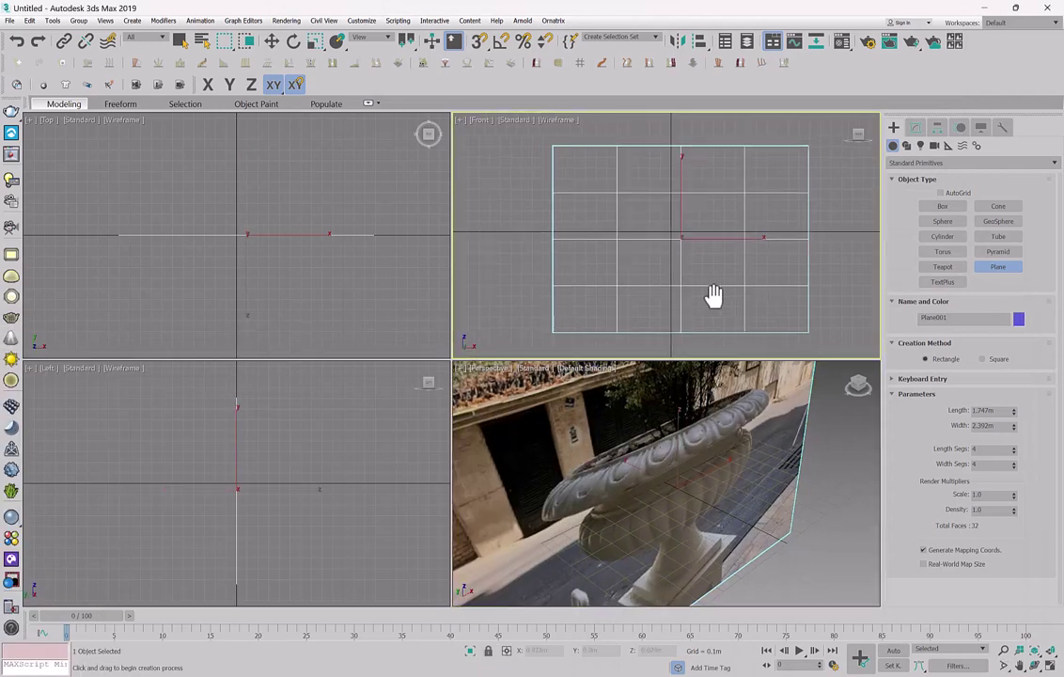
# Set the plane's length and width segments to 1 and show the maximized Front view with default shading.
pyautogui.rightClick(1012, 448)
pyautogui.rightClick(1013, 463)
pyautogui.press('F3')
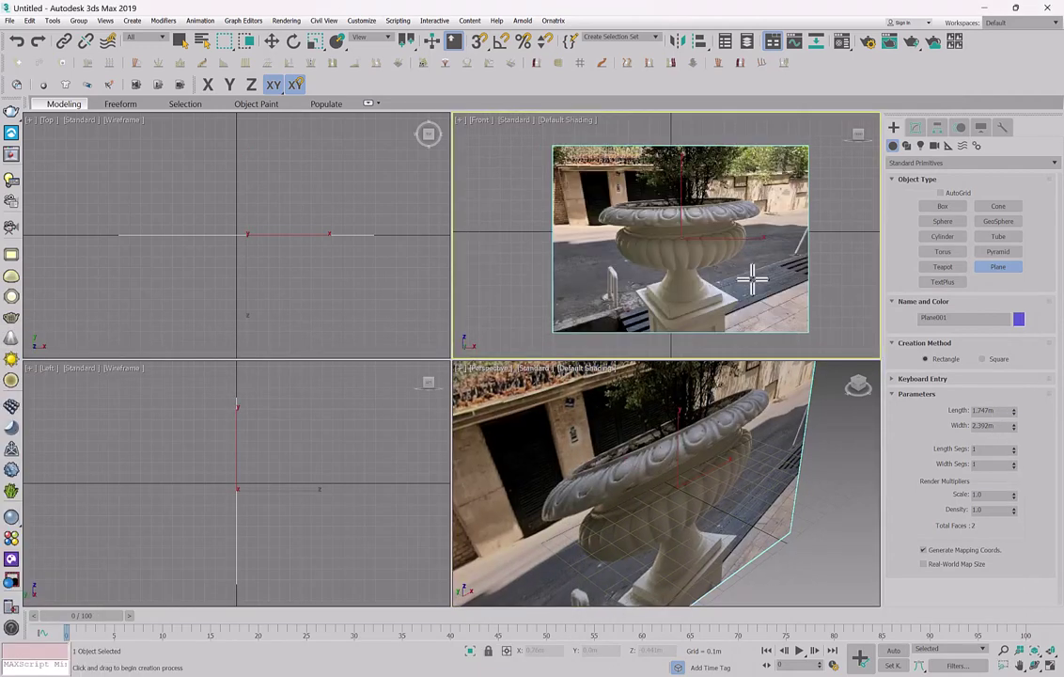
pyautogui.hotkey('alt', 'w')
# Add a UVW Map modifier to the photo plane.
pyautogui.click(914, 125)
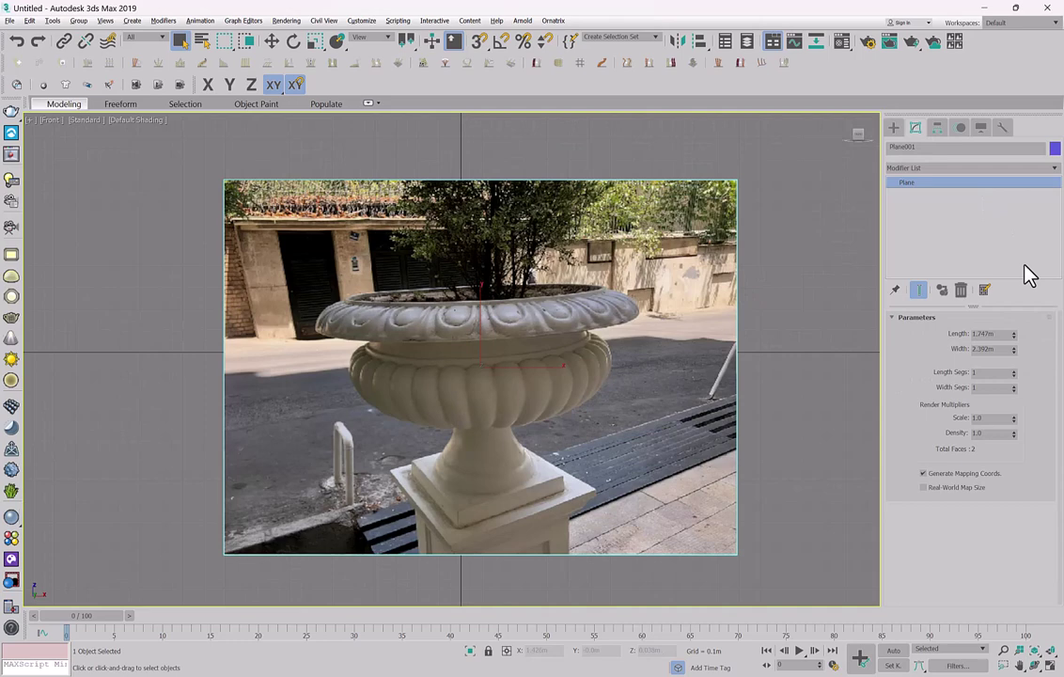
pyautogui.click(974, 169)
pyautogui.scroll(-5, 962, 573)
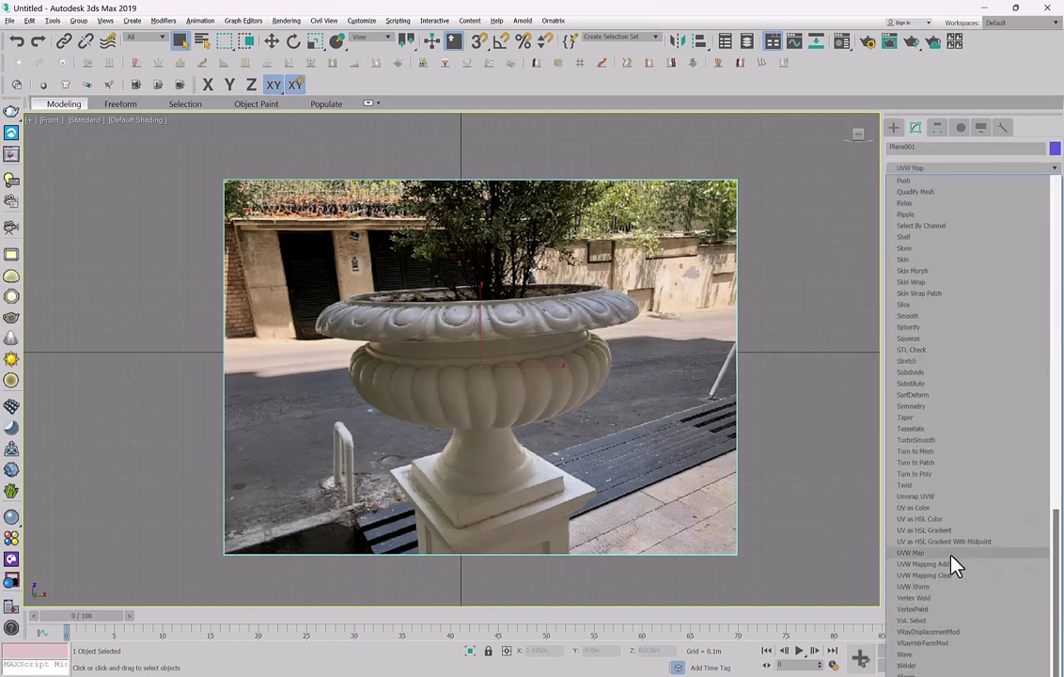
pyautogui.click(951, 563)
pyautogui.scroll(-3, 1028, 465)
# Bitmap-fit the plane's mapping to "WhatsApp Image 2022-08-11 at 4.35.31 PM.jpeg" from the Vase folder on the Desktop.
pyautogui.click(956, 523)
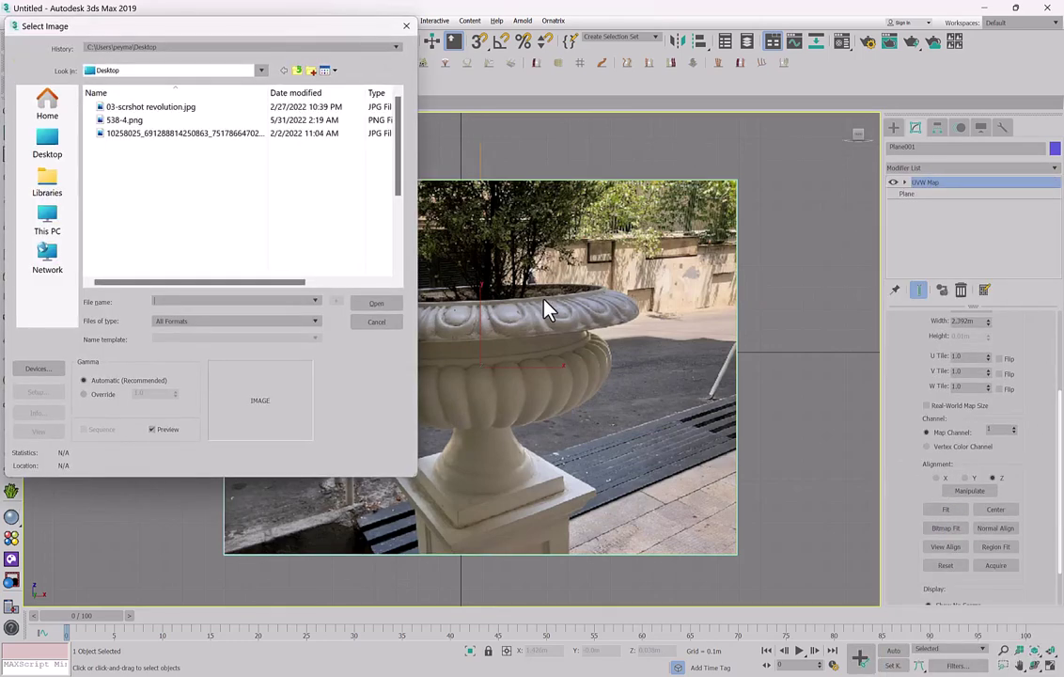
pyautogui.click(51, 154)
pyautogui.click(148, 151)
pyautogui.scroll(-5, 153, 161)
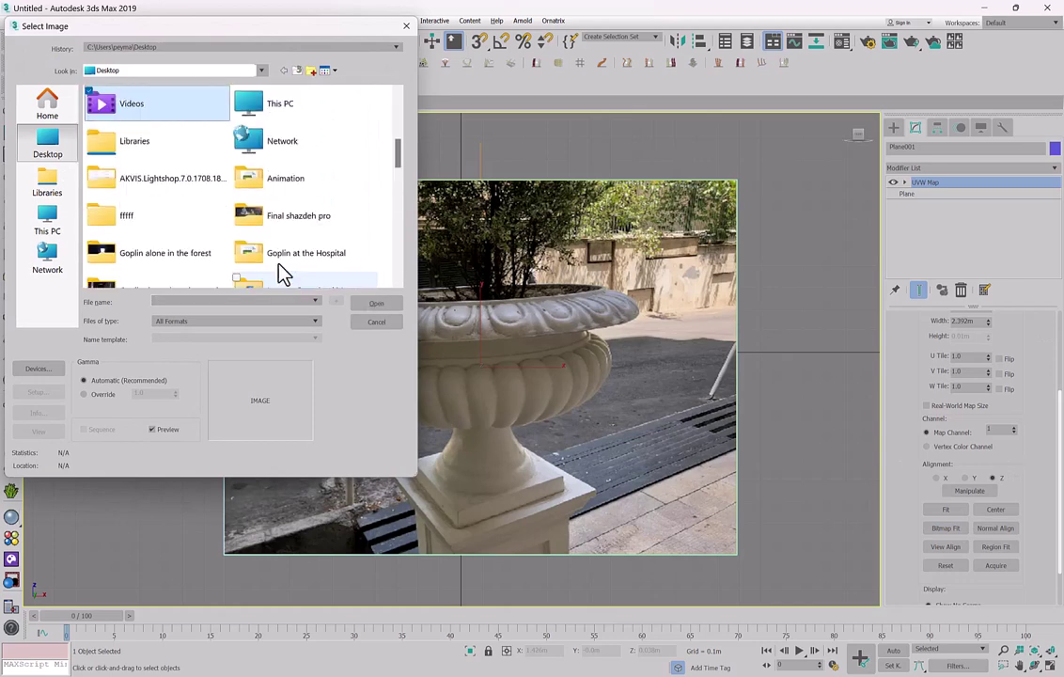
pyautogui.scroll(-5, 143, 173)
pyautogui.doubleClick(139, 112)
pyautogui.doubleClick(139, 120)
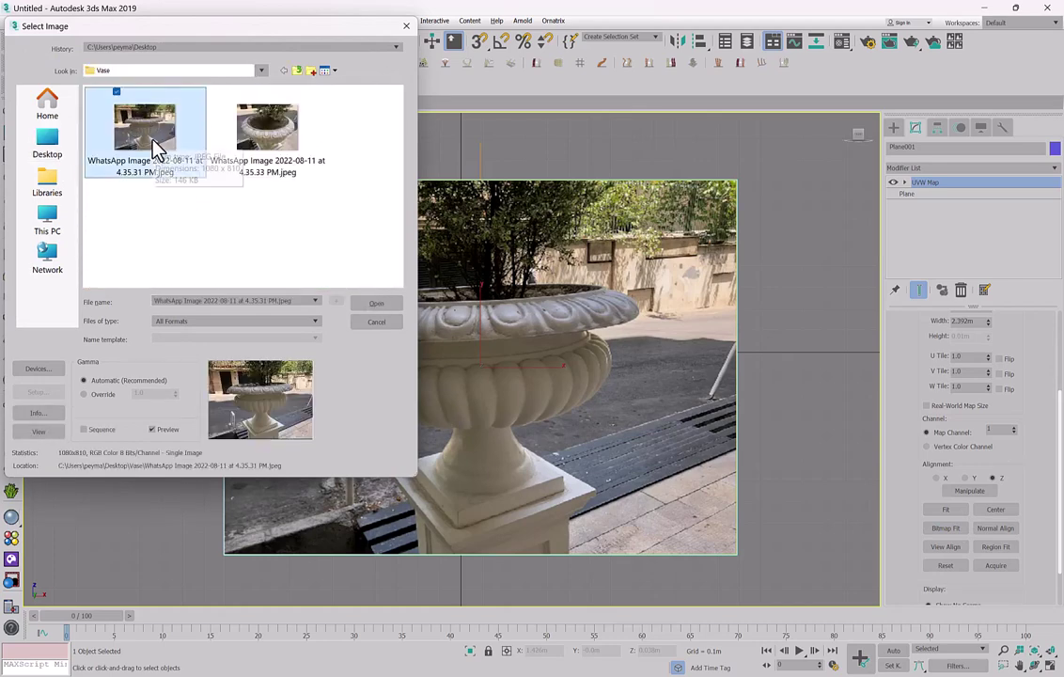
pyautogui.moveTo(462, 317); pyautogui.dragTo(471, 297, button='middle')
# Trace the vase's half profile over the photo with a corner-point Line, from the rim through bowl and foot to the base centre.
pyautogui.click(893, 127)
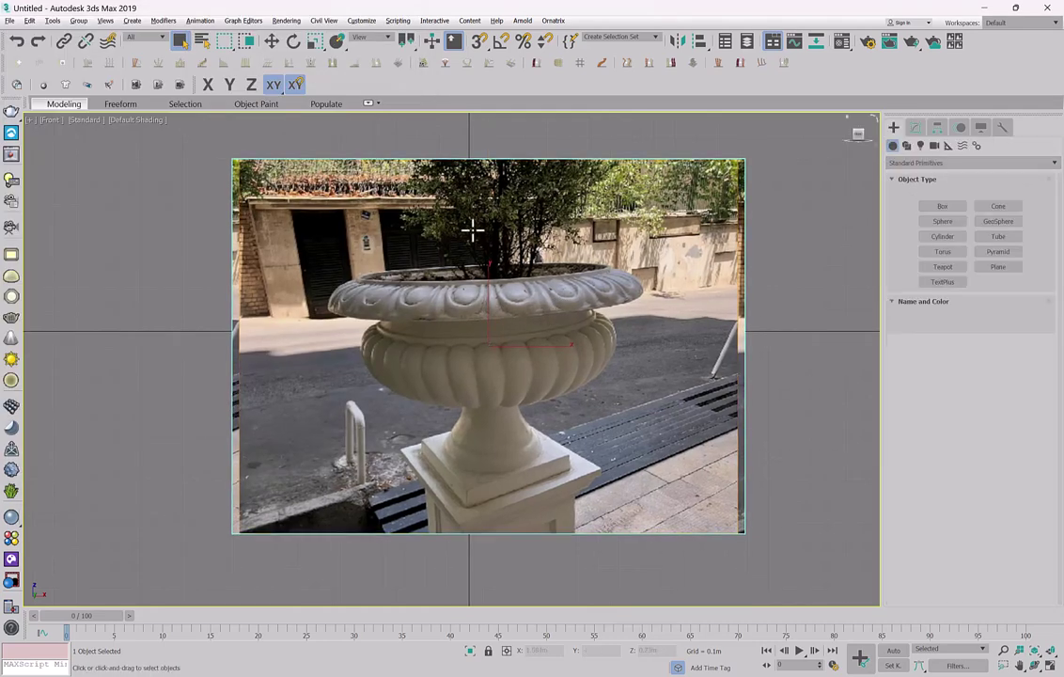
pyautogui.click(906, 146)
pyautogui.click(942, 217)
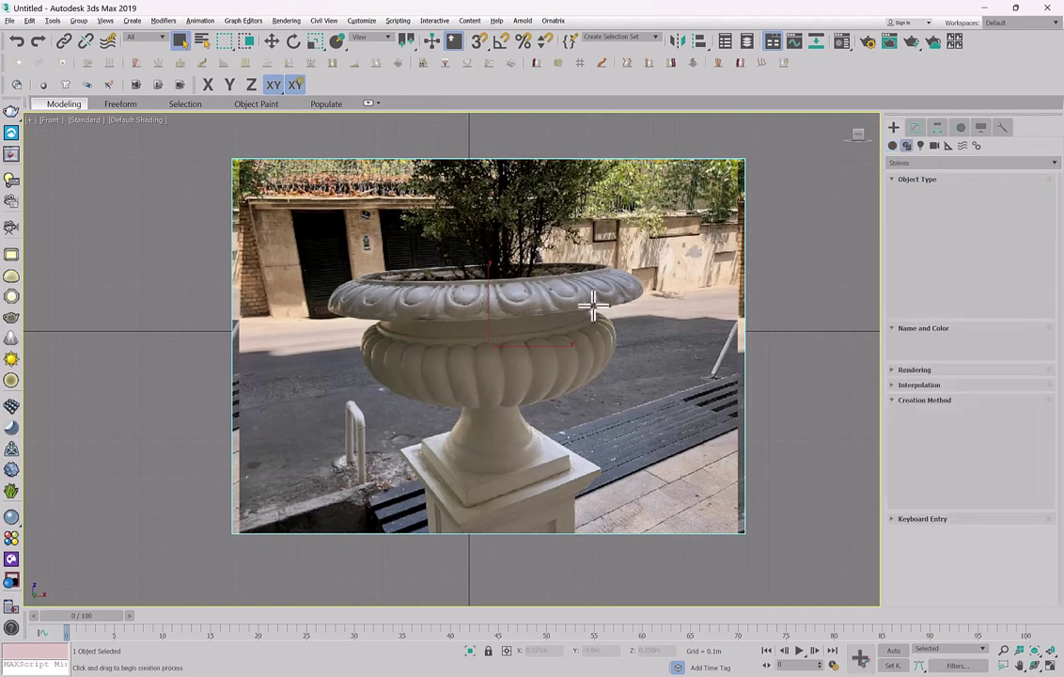
pyautogui.click(592, 304)
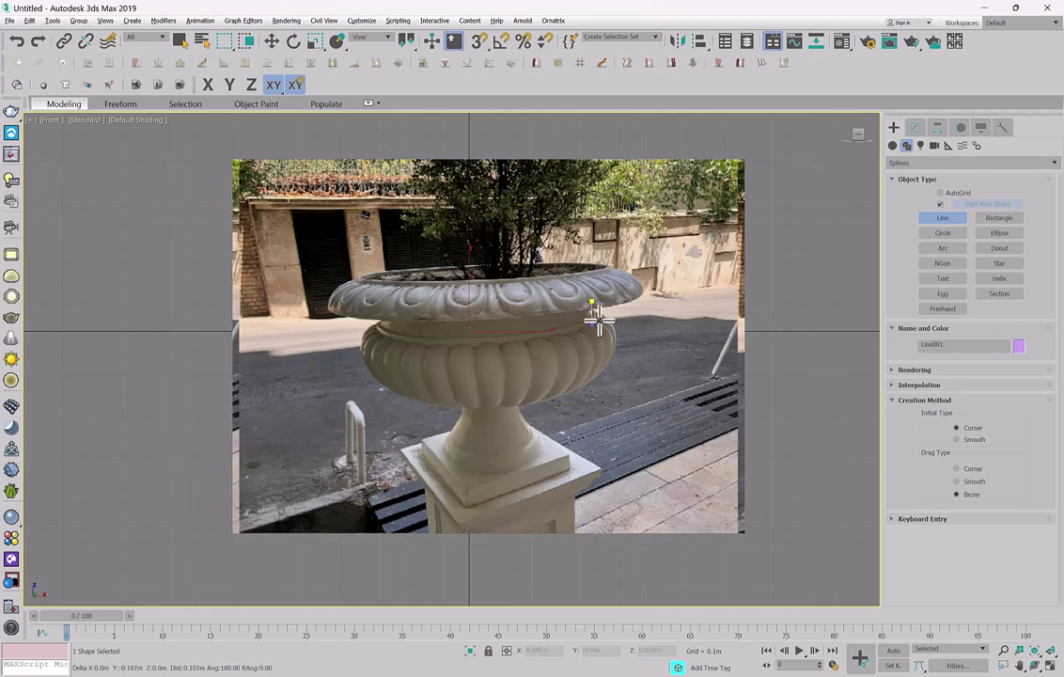
pyautogui.rightClick(591, 303)
pyautogui.click(590, 276)
pyautogui.click(591, 311)
pyautogui.click(608, 318)
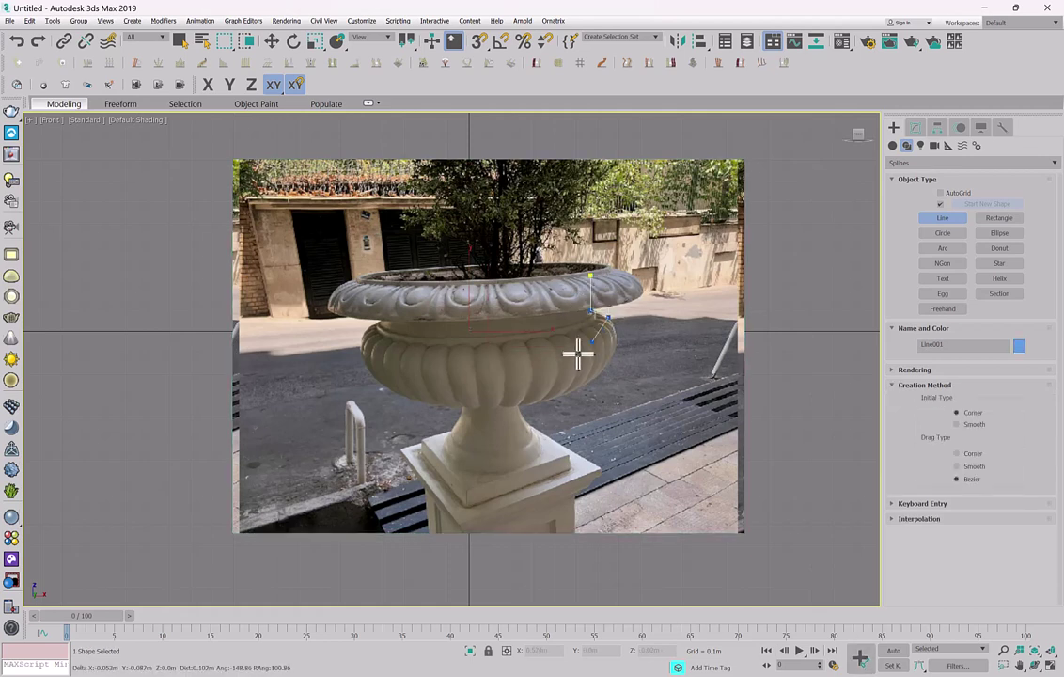
pyautogui.click(520, 403)
pyautogui.click(547, 453)
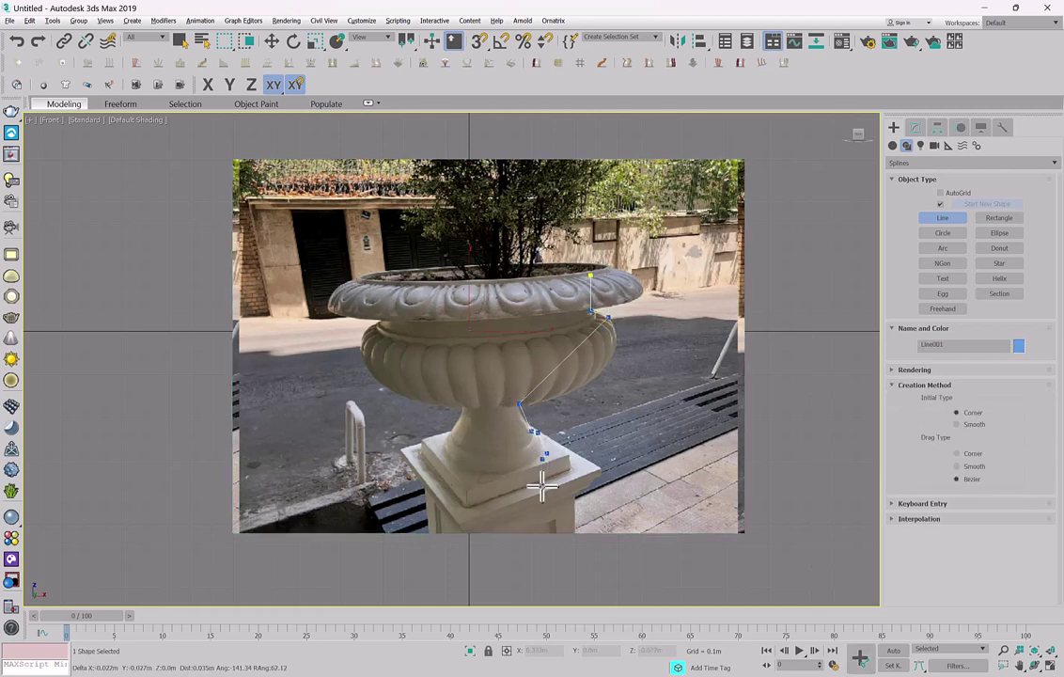
pyautogui.click(456, 466)
pyautogui.rightClick(514, 313)
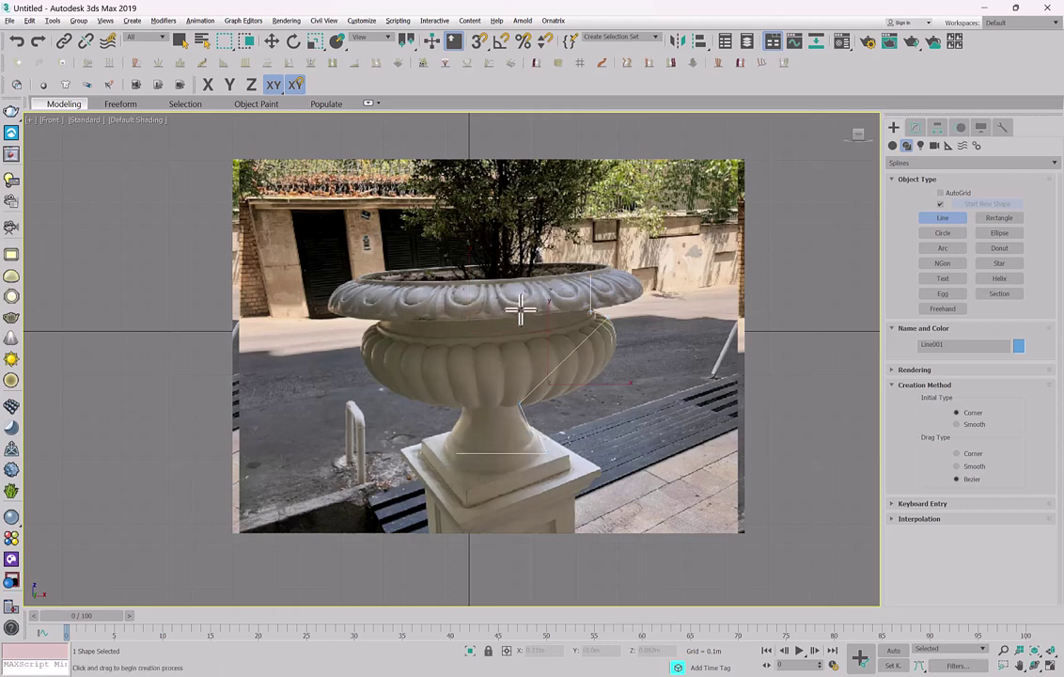
pyautogui.rightClick(519, 313)
# Move the photo plane aside to about X -1.38 m and align the profile line's base end with the vertical axis.
pyautogui.click(524, 312)
pyautogui.moveTo(537, 347); pyautogui.dragTo(8, 352)
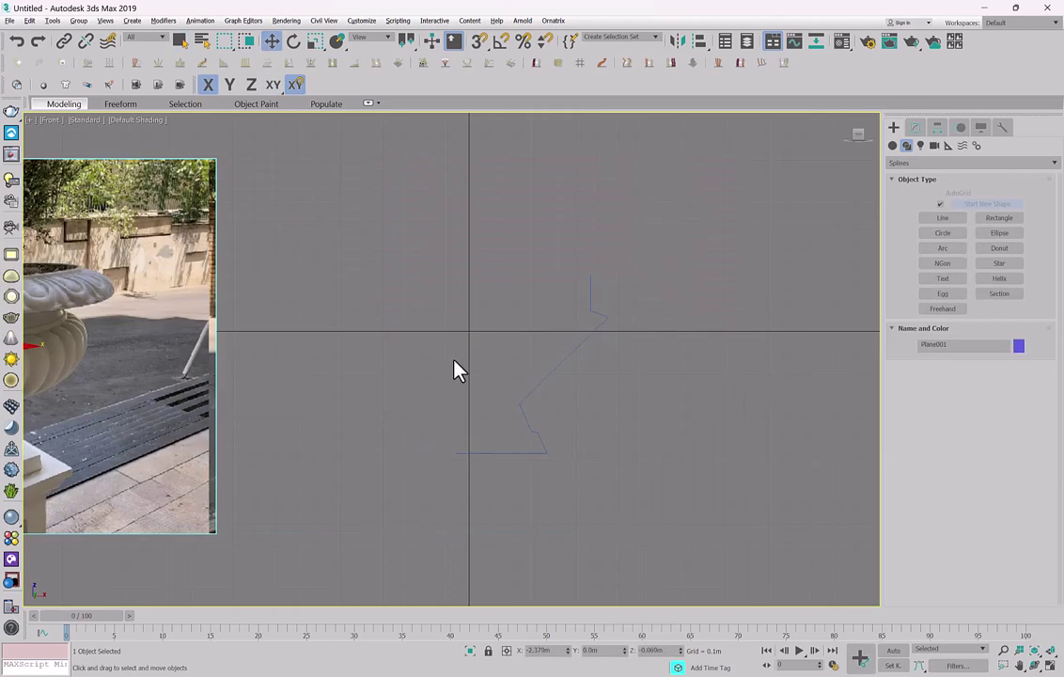
pyautogui.click(528, 400)
pyautogui.moveTo(152, 373); pyautogui.dragTo(361, 385)
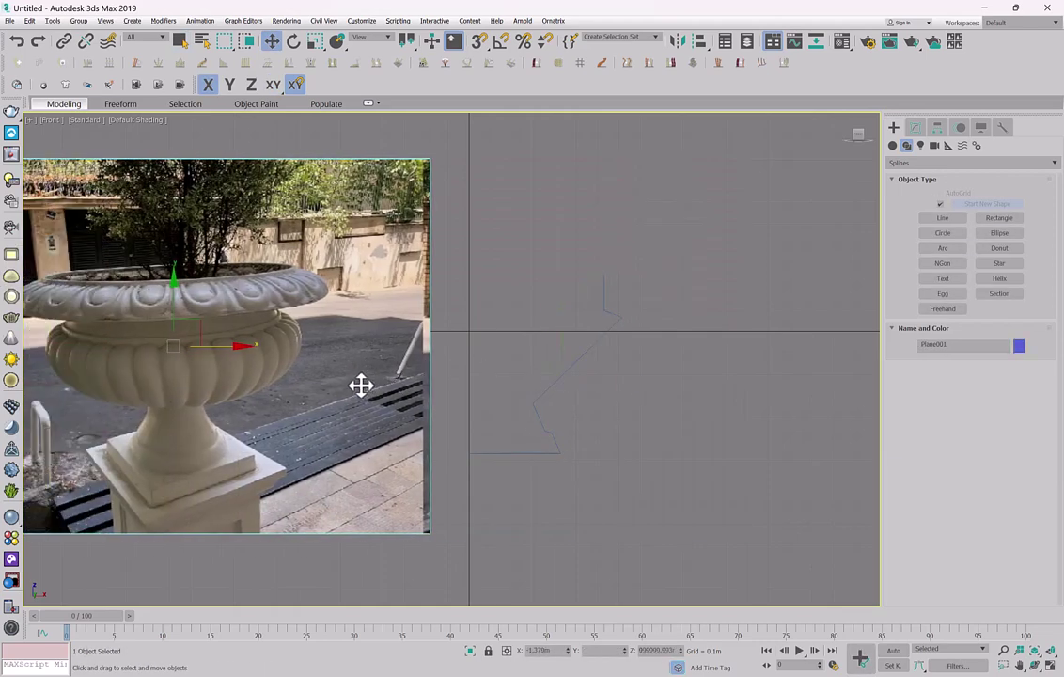
pyautogui.moveTo(528, 341); pyautogui.dragTo(554, 341, button='middle')
# Convert the profile vertex at the bowl's upper outer edge to Bezier Corner and curve its adjoining segments with the handles.
pyautogui.click(645, 319)
pyautogui.click(915, 127)
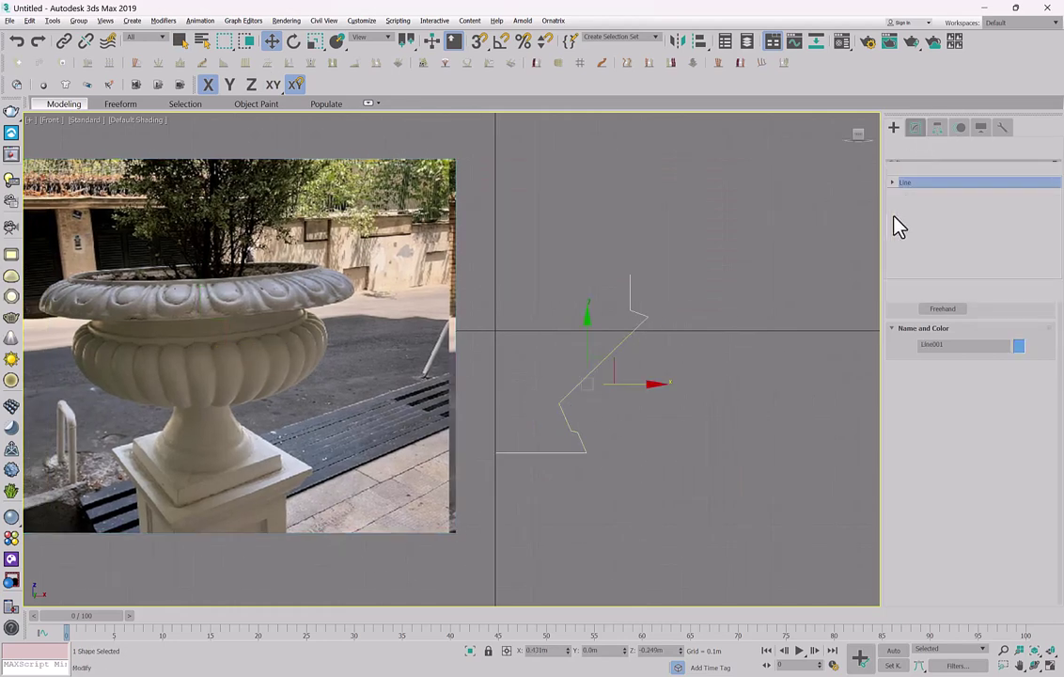
pyautogui.press('1')
pyautogui.click(648, 316)
pyautogui.rightClick(647, 317)
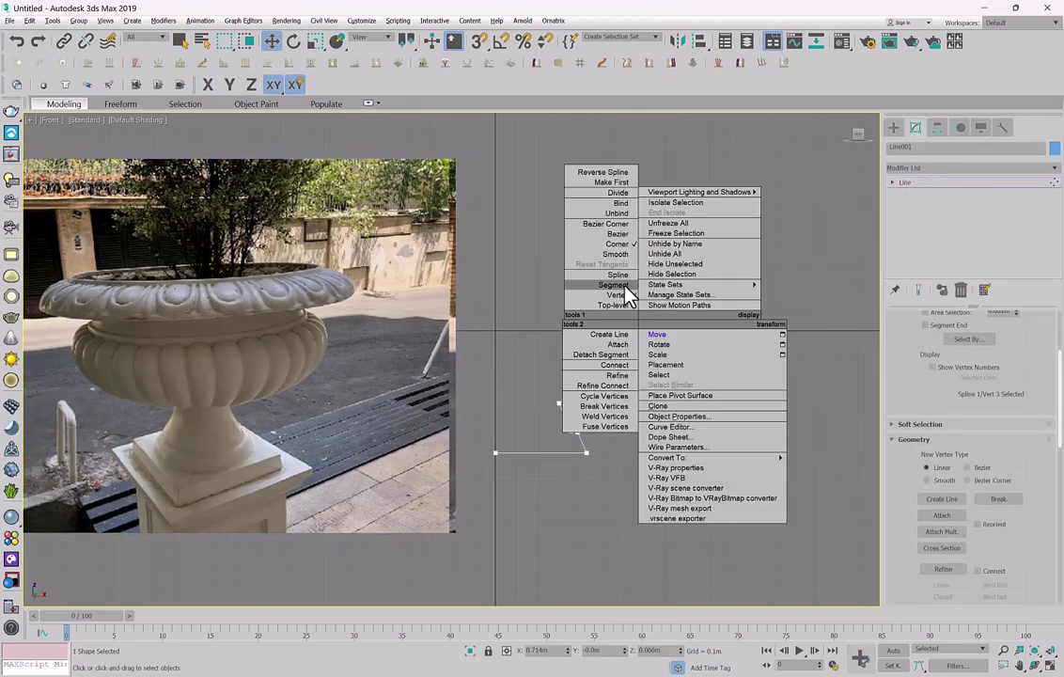
pyautogui.click(609, 223)
pyautogui.moveTo(620, 349); pyautogui.dragTo(643, 371)
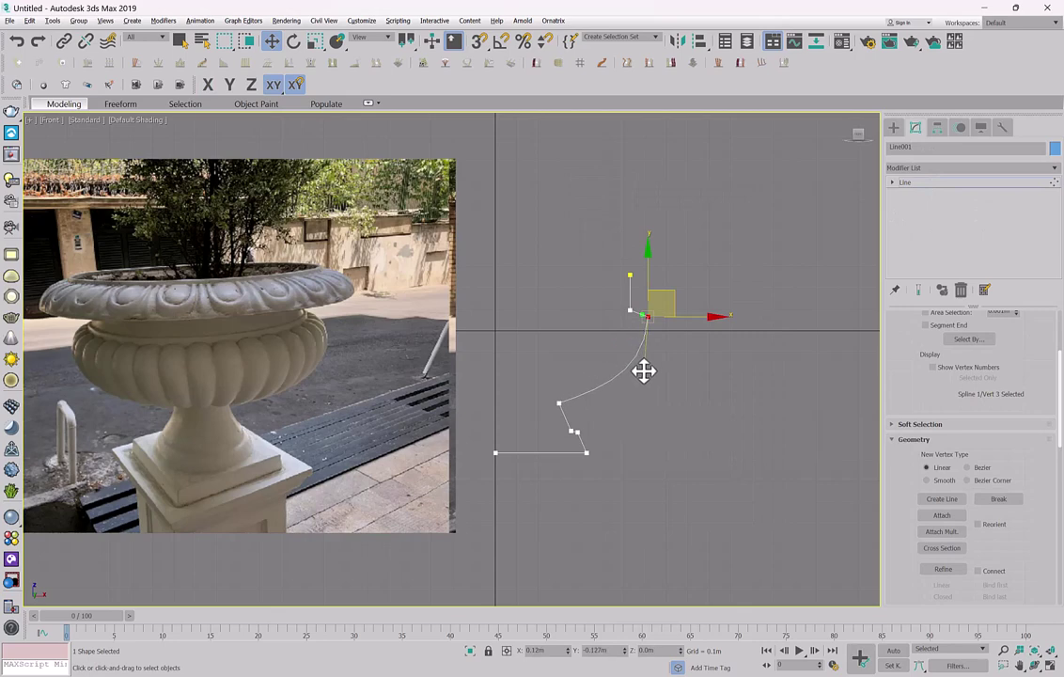
pyautogui.scroll(5, 636, 315)
pyautogui.scroll(-3, 636, 315)
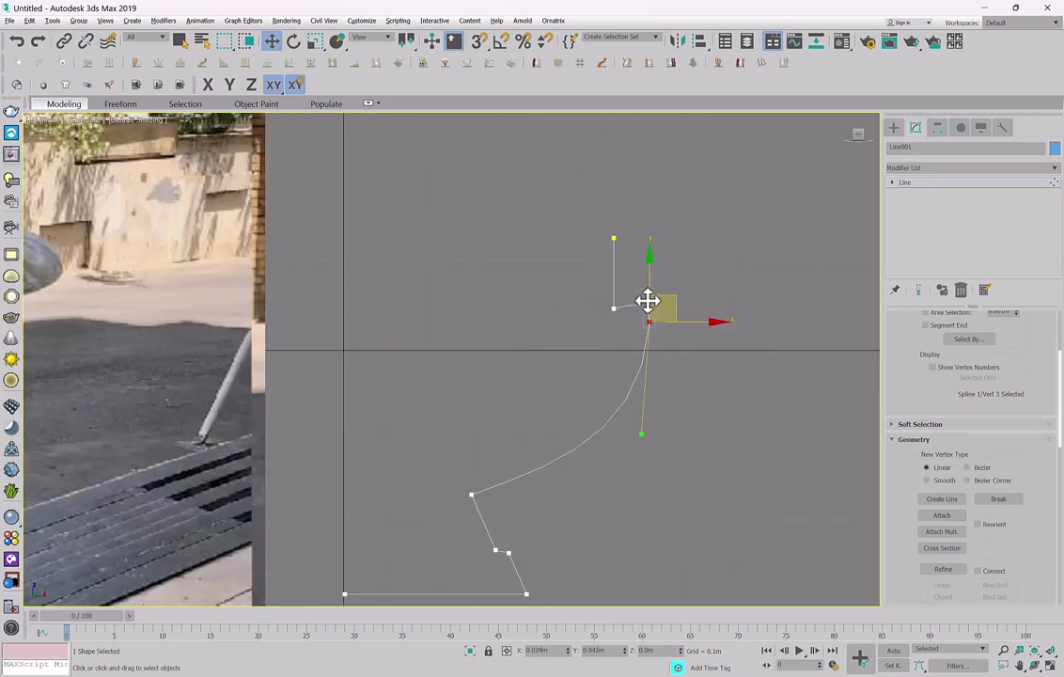
# Turn on Adaptive interpolation for the line and refine the bowl curve with the lower handle of the outer-edge vertex.
pyautogui.click(922, 426)
pyautogui.scroll(3, 947, 402)
pyautogui.click(916, 332)
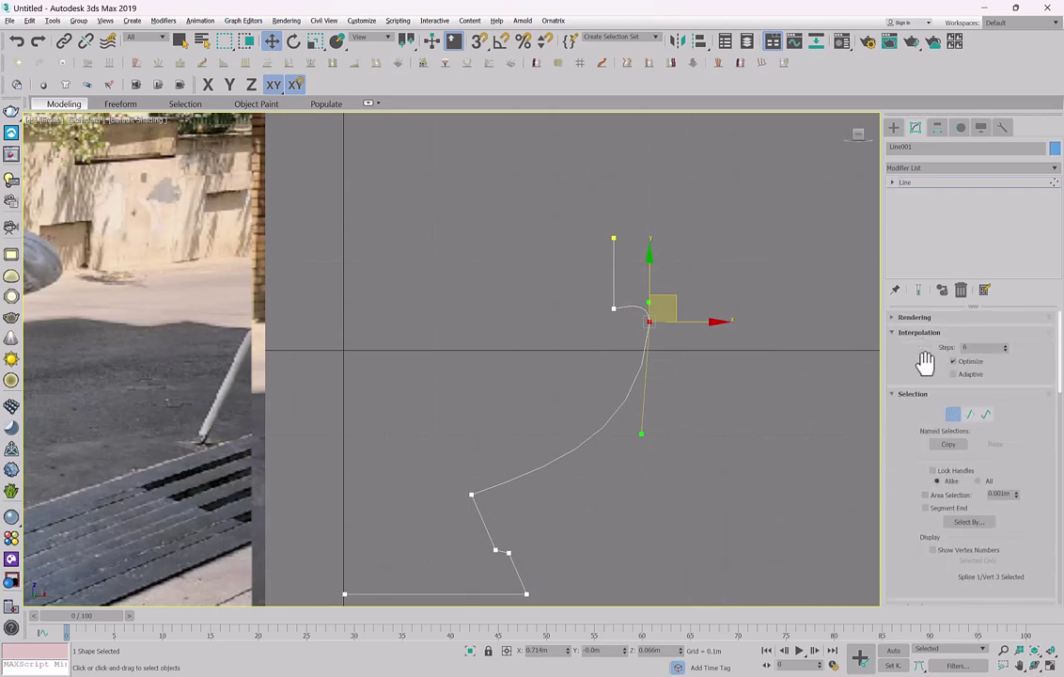
pyautogui.click(968, 374)
pyautogui.moveTo(646, 440)
pyautogui.mouseDown()
pyautogui.moveTo(652, 450)
pyautogui.moveTo(636, 447)
pyautogui.mouseUp()
# Try the Bezier type on the profile vertex where the bowl meets the stem.
pyautogui.click(471, 492)
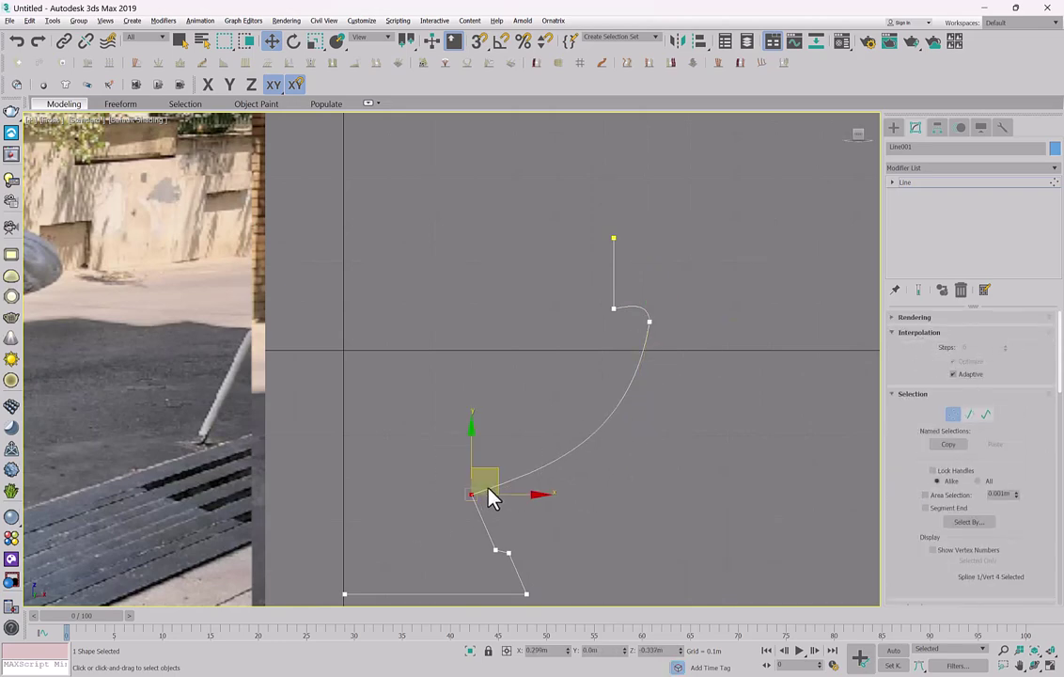
pyautogui.rightClick(523, 464)
pyautogui.click(498, 387)
pyautogui.moveTo(488, 435); pyautogui.dragTo(658, 420, button='middle')
pyautogui.scroll(-3, 209, 399)
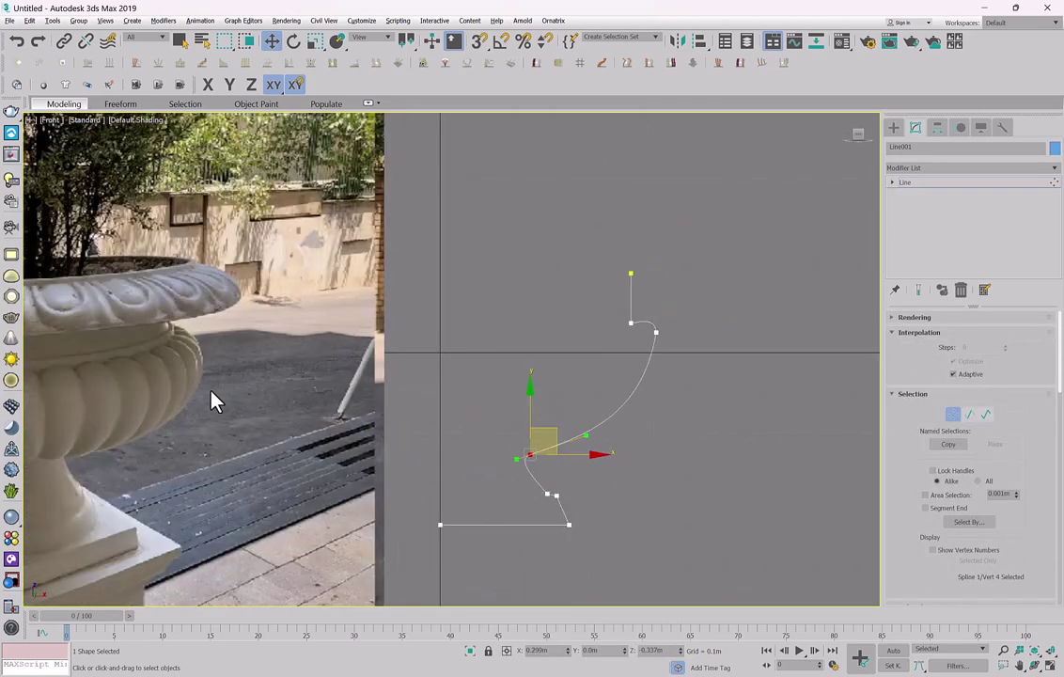
pyautogui.scroll(1, 199, 434)
pyautogui.moveTo(494, 404); pyautogui.dragTo(573, 400, button='middle')
# Convert the vertex between bowl and stem to Bezier Corner and pull its upper handle down to round the bowl's underside.
pyautogui.rightClick(528, 411)
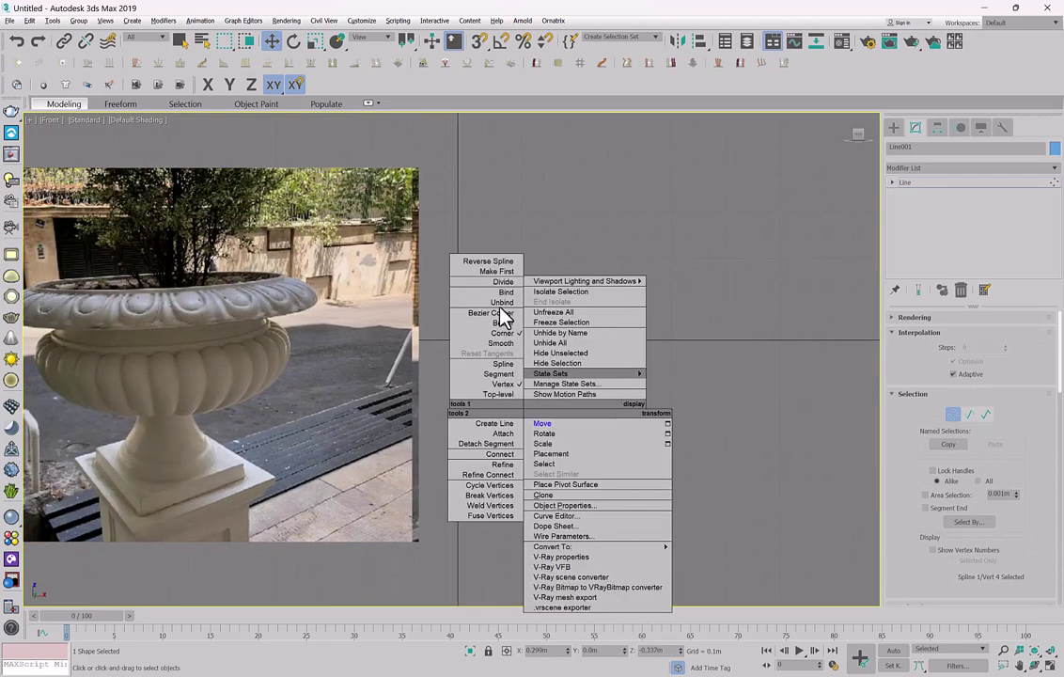
pyautogui.click(495, 324)
pyautogui.rightClick(563, 428)
pyautogui.click(528, 334)
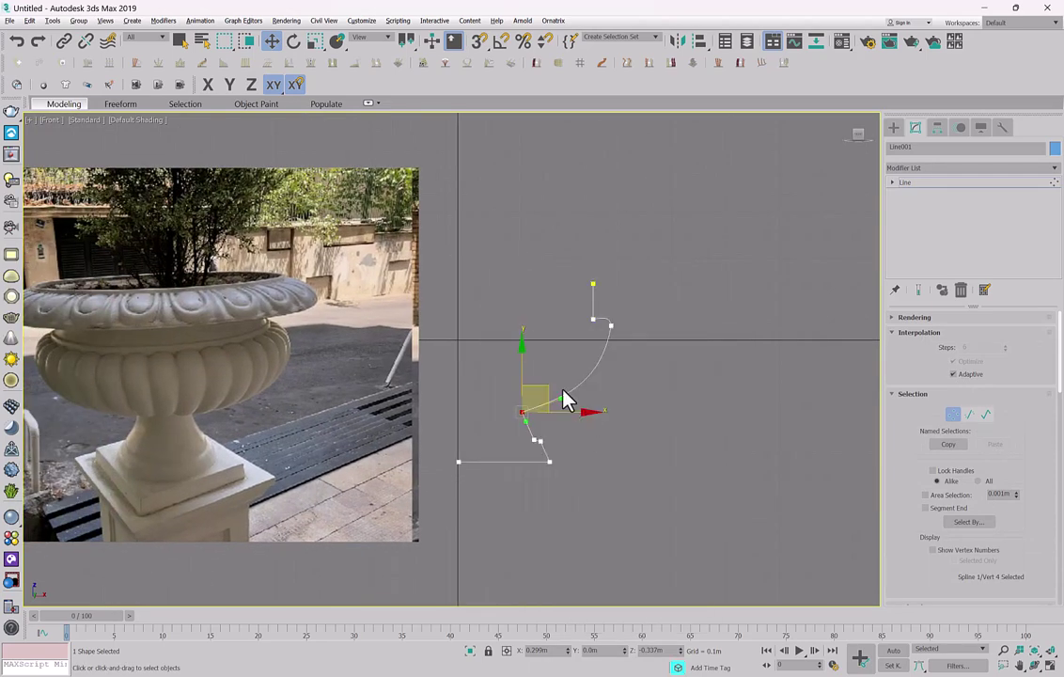
pyautogui.scroll(3, 561, 398)
pyautogui.moveTo(562, 402); pyautogui.dragTo(558, 423)
# Convert the vertex below the rim's vertical segment to Bezier Corner and raise its handle to arch the bowl's shoulder.
pyautogui.click(662, 254)
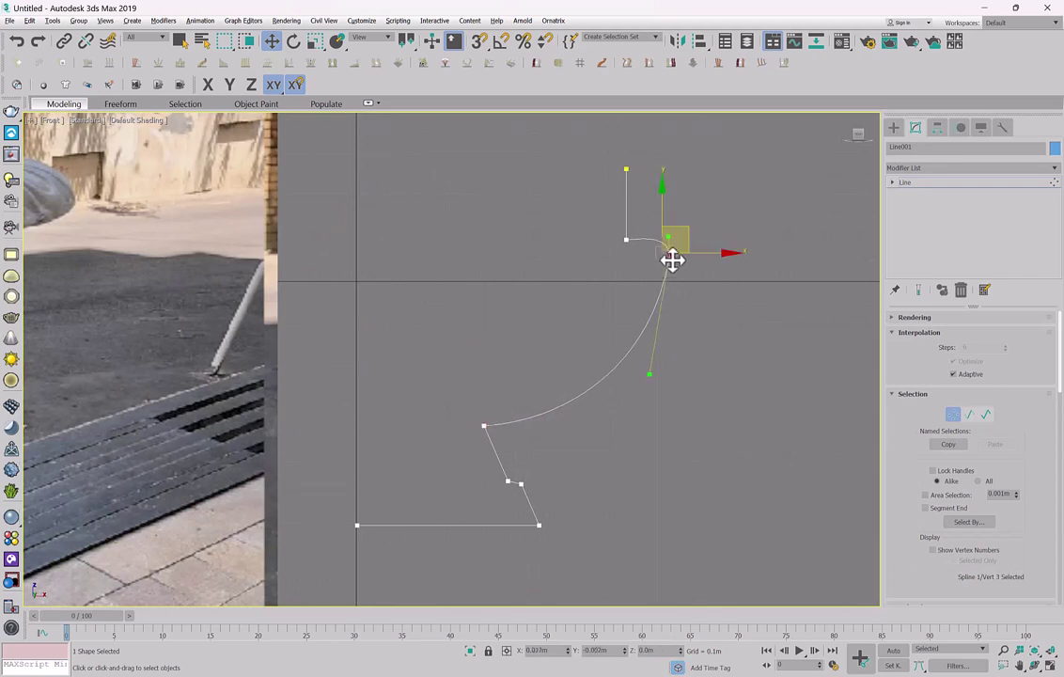
pyautogui.click(626, 239)
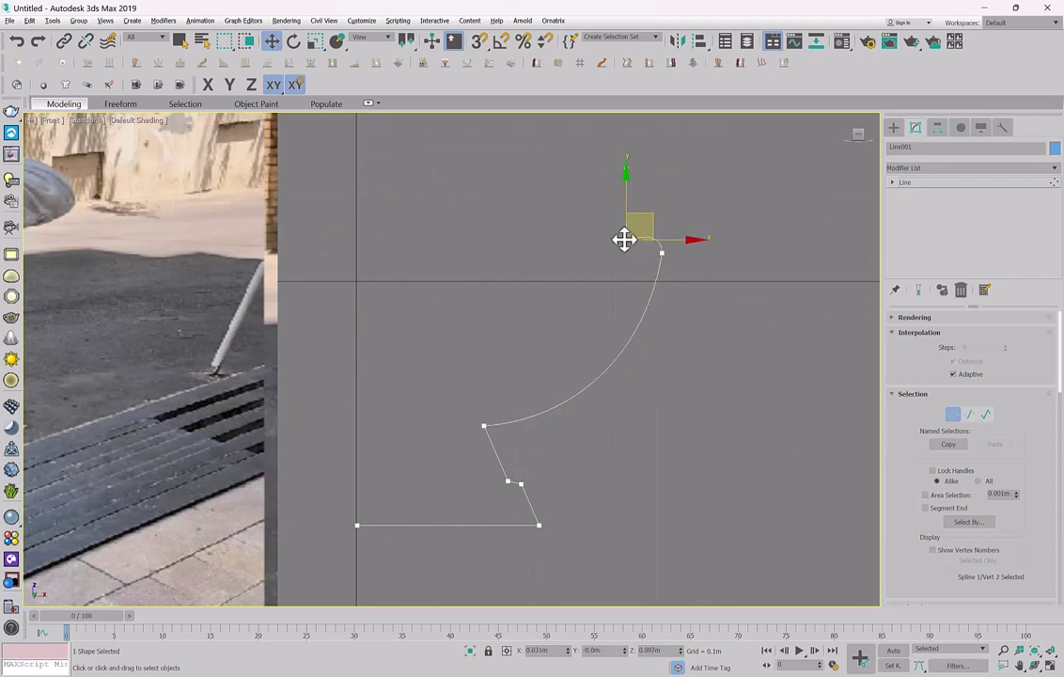
pyautogui.rightClick(625, 239)
pyautogui.click(592, 140)
pyautogui.scroll(4, 624, 208)
pyautogui.moveTo(700, 317); pyautogui.dragTo(677, 265)
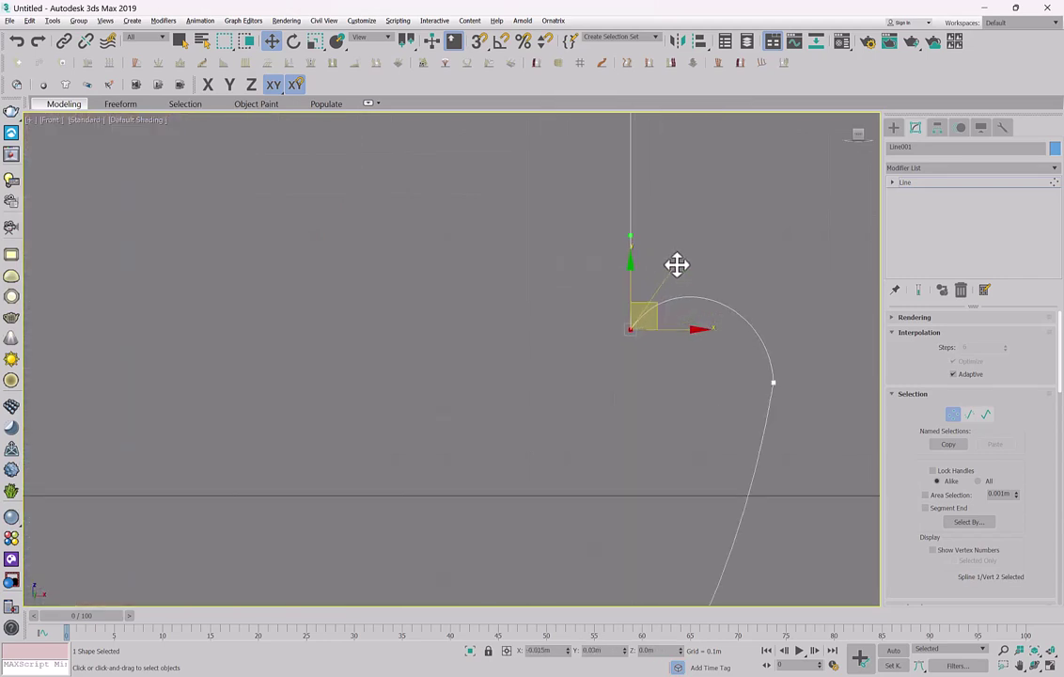
# Fillet the vertex at the bowl's outer edge by about 0.024 m.
pyautogui.click(773, 381)
pyautogui.scroll(-10, 926, 551)
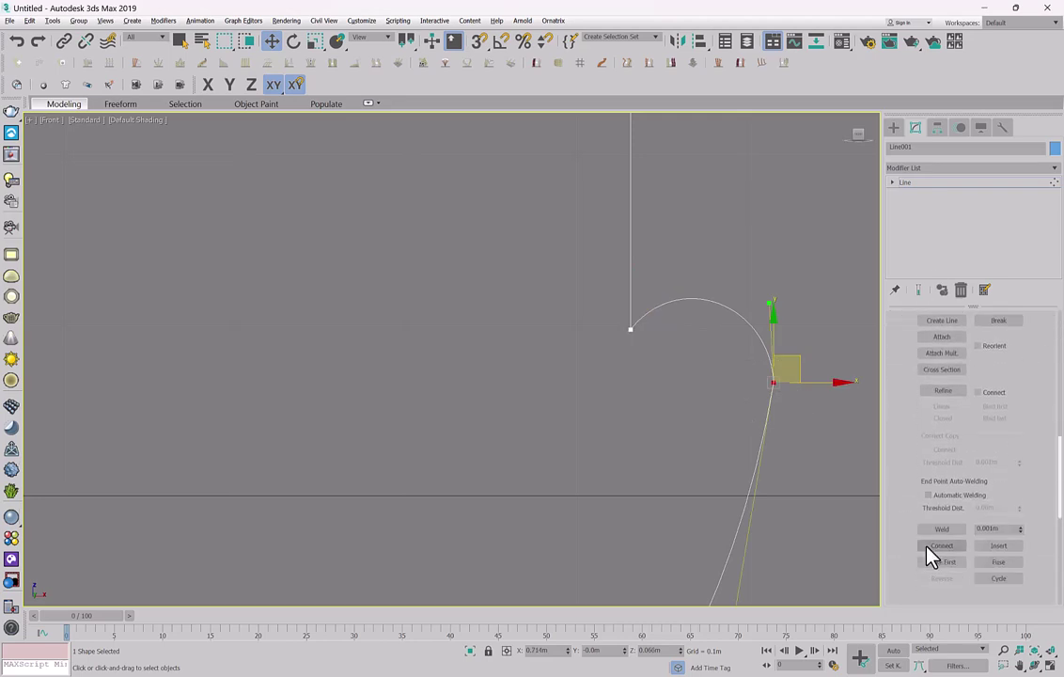
pyautogui.scroll(-2, 946, 571)
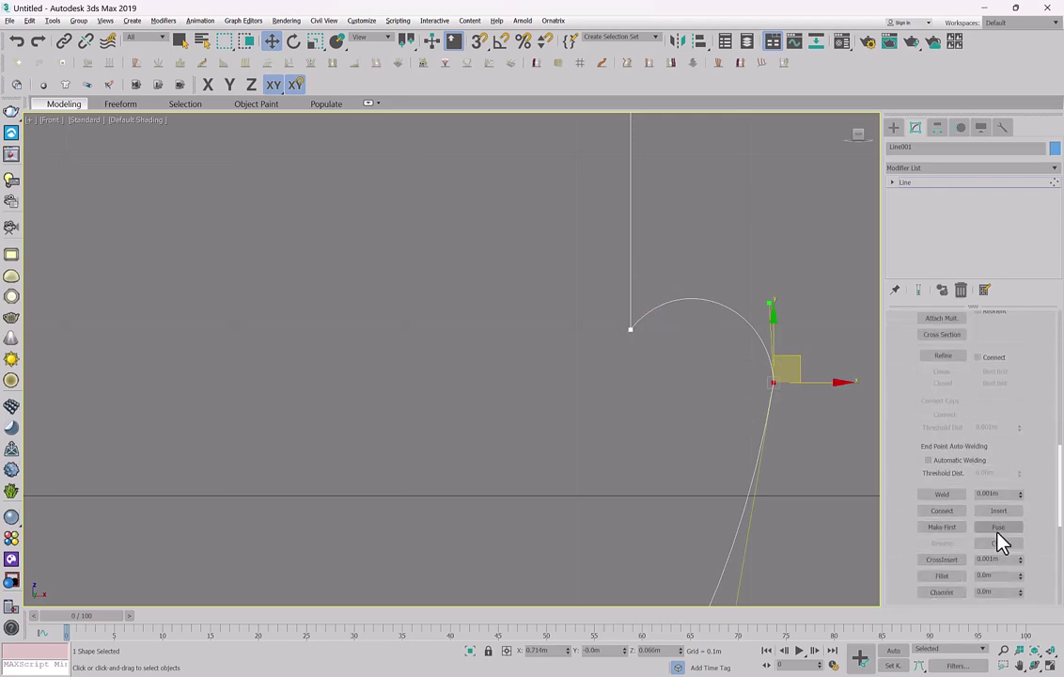
pyautogui.click(942, 576)
pyautogui.moveTo(776, 385); pyautogui.dragTo(791, 333)
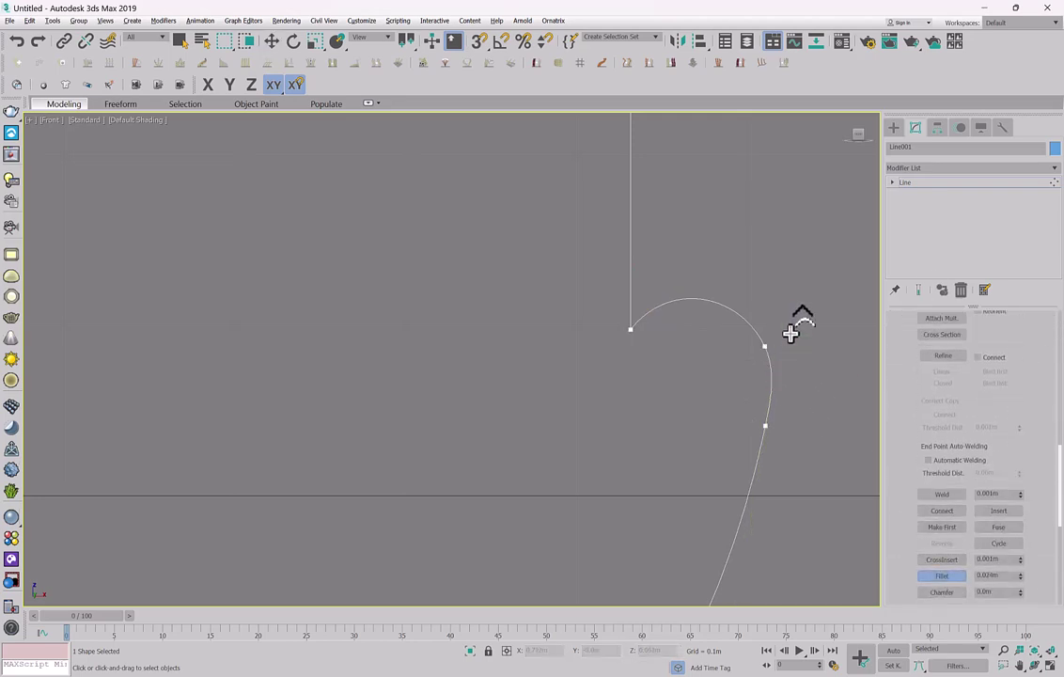
# Move the vertex at the bowl's outer edge farther outward and fillet it again with a wider curve.
pyautogui.scroll(-5, 790, 404)
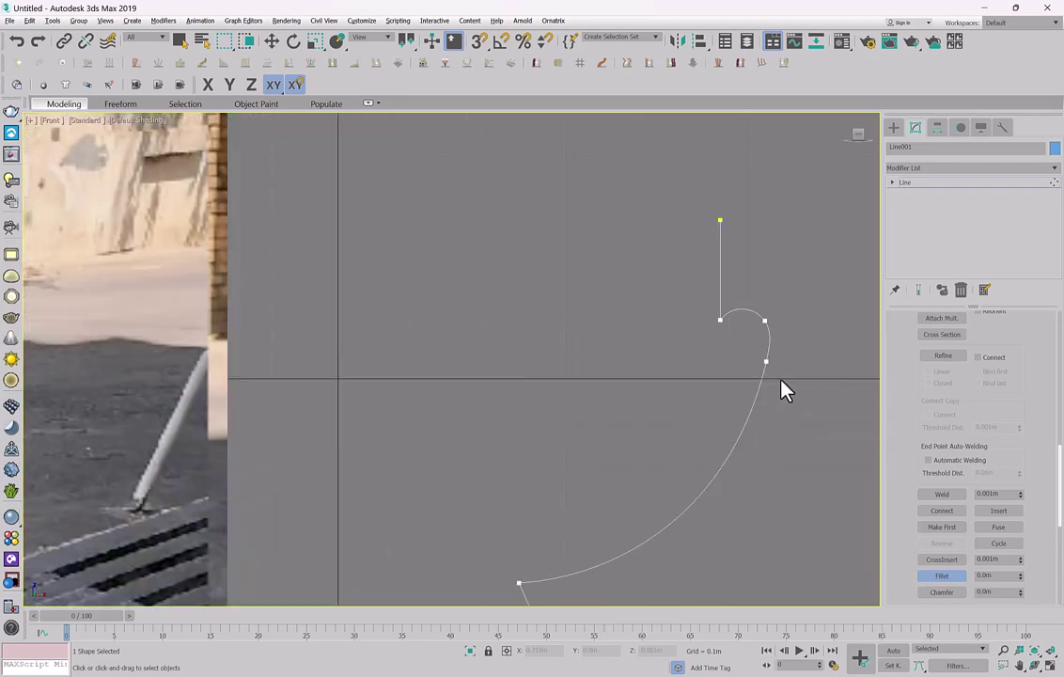
pyautogui.press('w')
pyautogui.moveTo(808, 339); pyautogui.dragTo(818, 313)
pyautogui.click(941, 575)
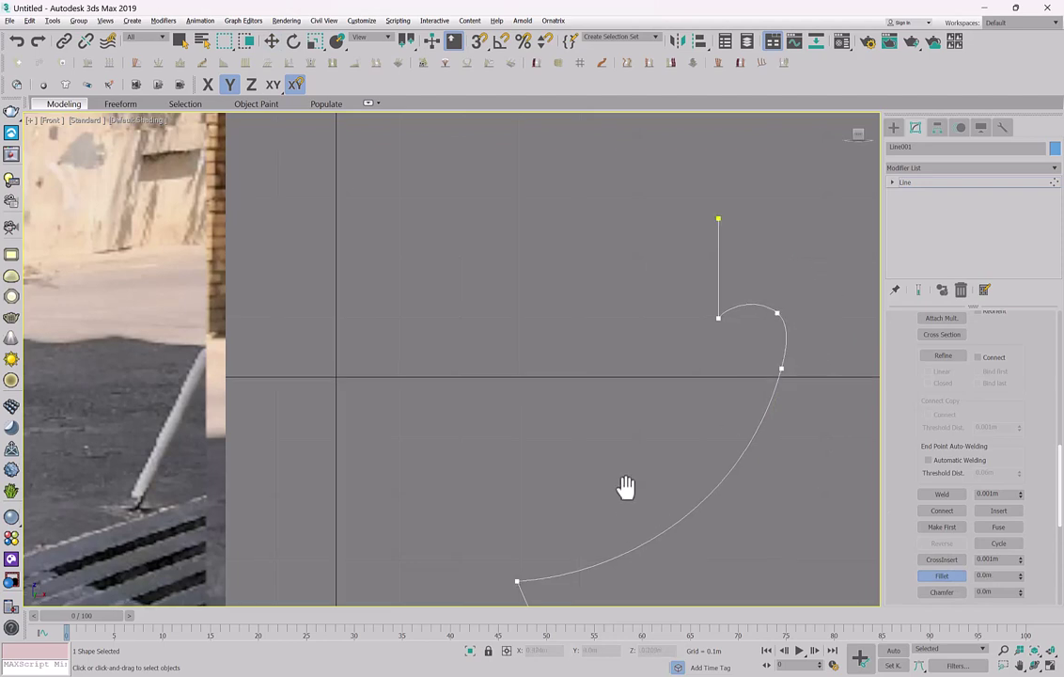
# Raise the bowl-side handle of the vertex between bowl and stem to steepen the bowl's underside.
pyautogui.scroll(-2, 580, 446)
pyautogui.press('w')
pyautogui.click(524, 494)
pyautogui.scroll(4, 598, 491)
pyautogui.moveTo(598, 491); pyautogui.dragTo(584, 456)
# Adjust both handles of the lower outer-edge vertex to smooth the bowl's side into its underside.
pyautogui.moveTo(803, 179); pyautogui.dragTo(622, 317, button='middle')
pyautogui.moveTo(598, 536); pyautogui.dragTo(564, 506)
pyautogui.scroll(-2, 567, 500)
pyautogui.moveTo(567, 499); pyautogui.dragTo(609, 430, button='middle')
pyautogui.scroll(1, 667, 340)
pyautogui.moveTo(668, 339); pyautogui.dragTo(661, 371)
pyautogui.scroll(-3, 592, 380)
pyautogui.moveTo(320, 422); pyautogui.dragTo(375, 412, button='middle')
pyautogui.scroll(2, 672, 339)
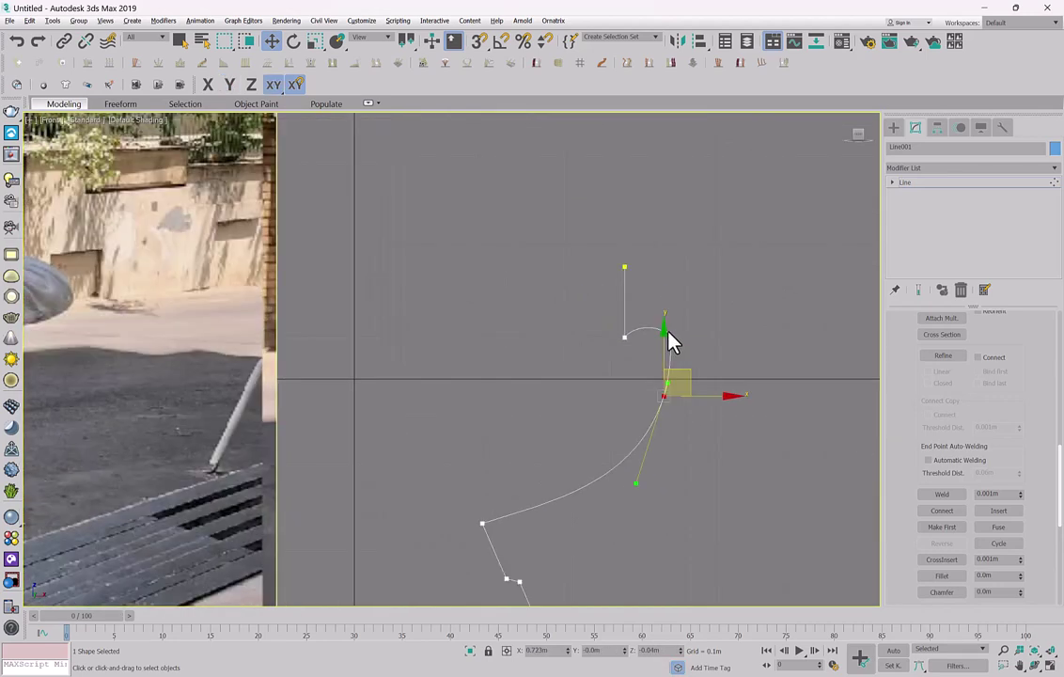
# Raise the shoulder-side handle of the bowl's upper outer-edge vertex to round the shoulder.
pyautogui.scroll(3, 689, 330)
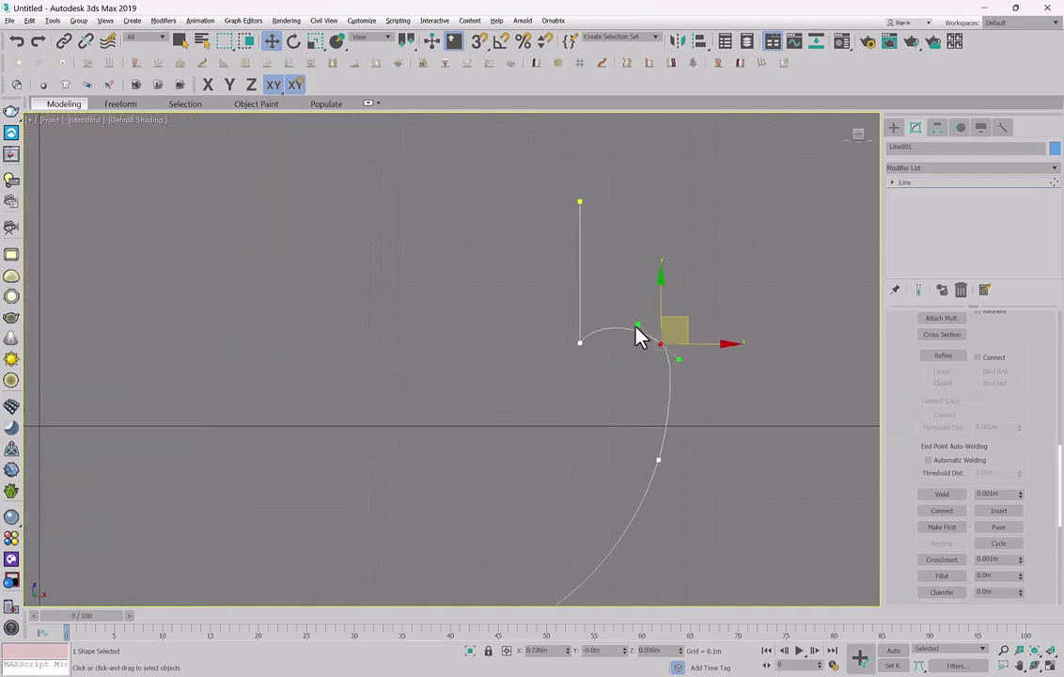
pyautogui.moveTo(638, 327); pyautogui.dragTo(637, 311)
pyautogui.scroll(-3, 691, 402)
# Try filleting the bowl's lower outer-edge vertex by about 0.241 m.
pyautogui.click(673, 402)
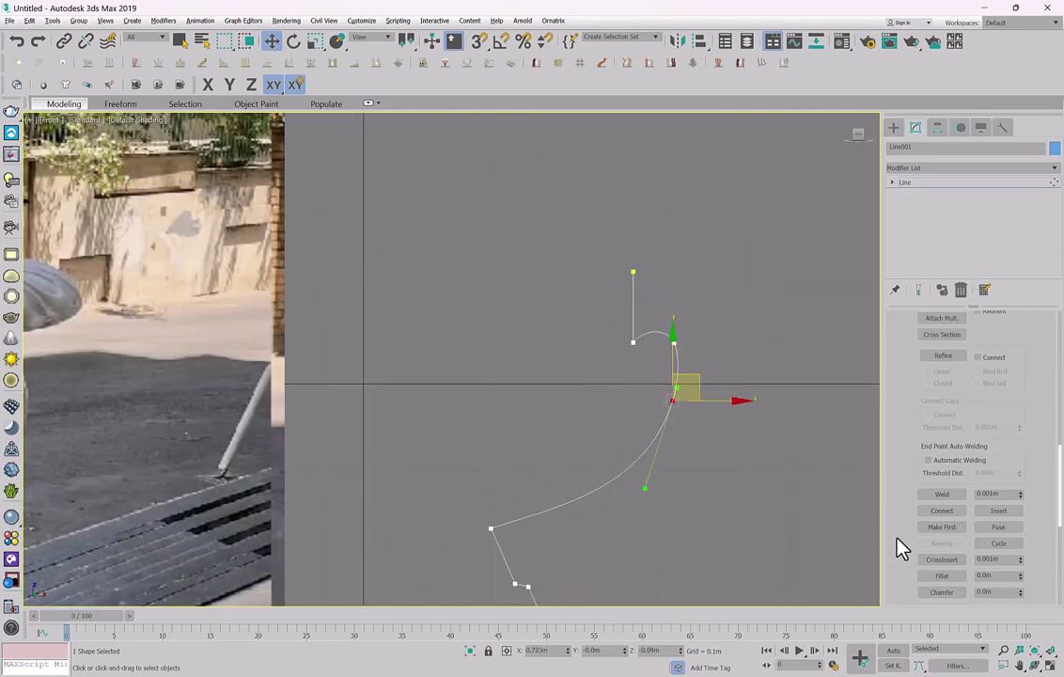
pyautogui.click(940, 576)
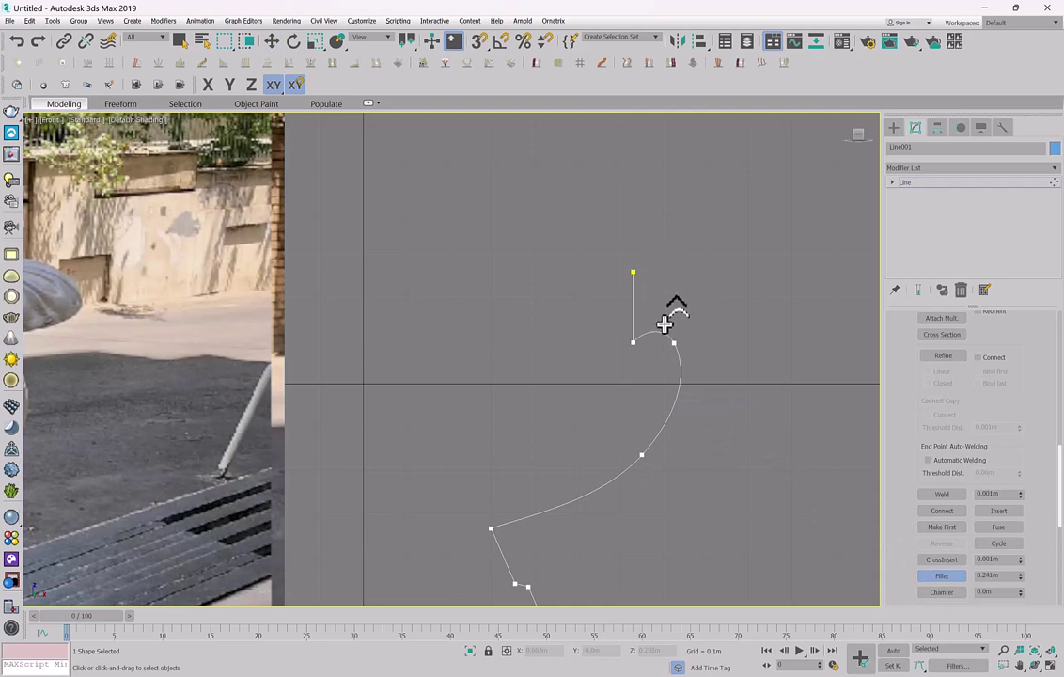
# Lower the bowl-side handle of the vertex between bowl and stem until it is nearly horizontal.
pyautogui.press('w')
pyautogui.click(492, 528)
pyautogui.moveTo(552, 509); pyautogui.dragTo(552, 522)
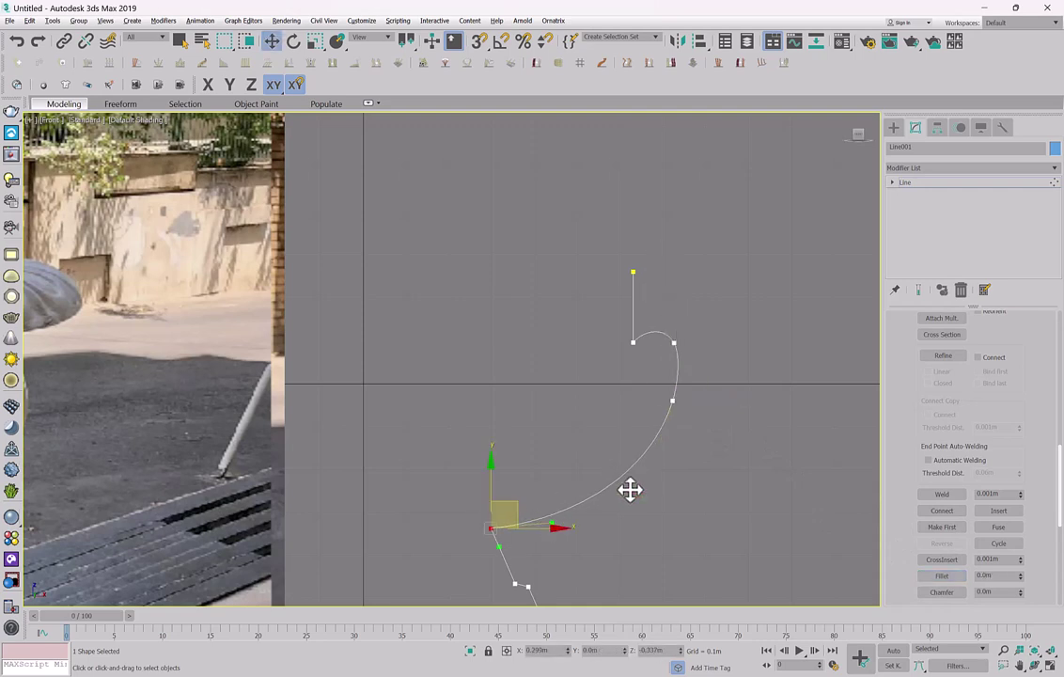
# Fillet the bowl's lower outer-edge vertex by about 0.2 m and round off the upper outer-edge vertex with another fillet.
pyautogui.click(941, 576)
pyautogui.moveTo(674, 342); pyautogui.dragTo(692, 311)
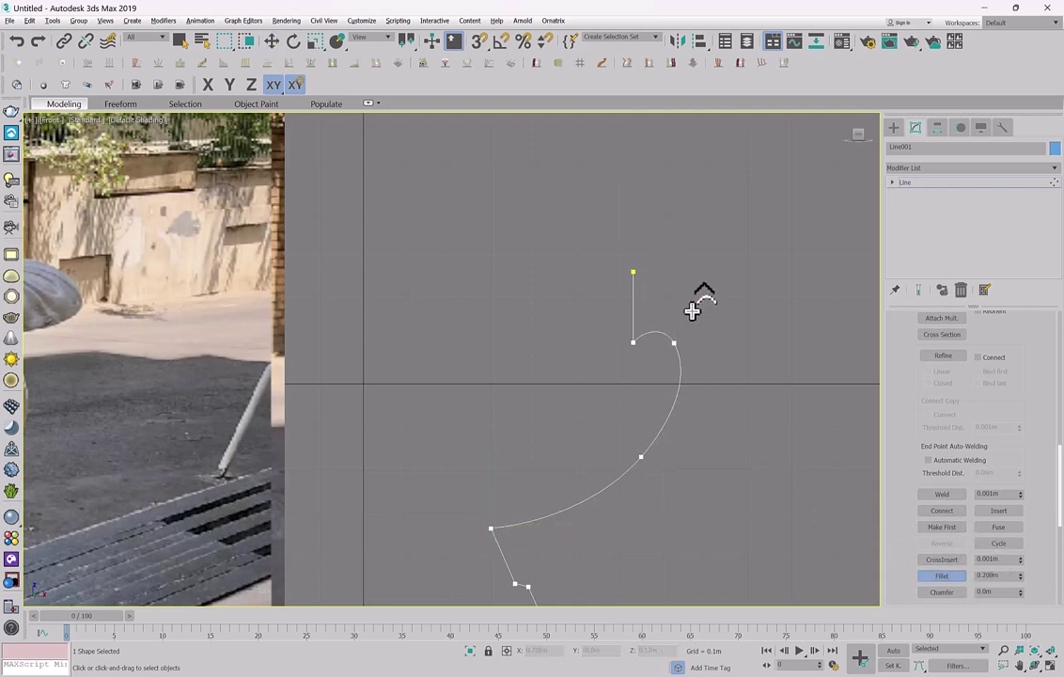
pyautogui.rightClick(703, 327)
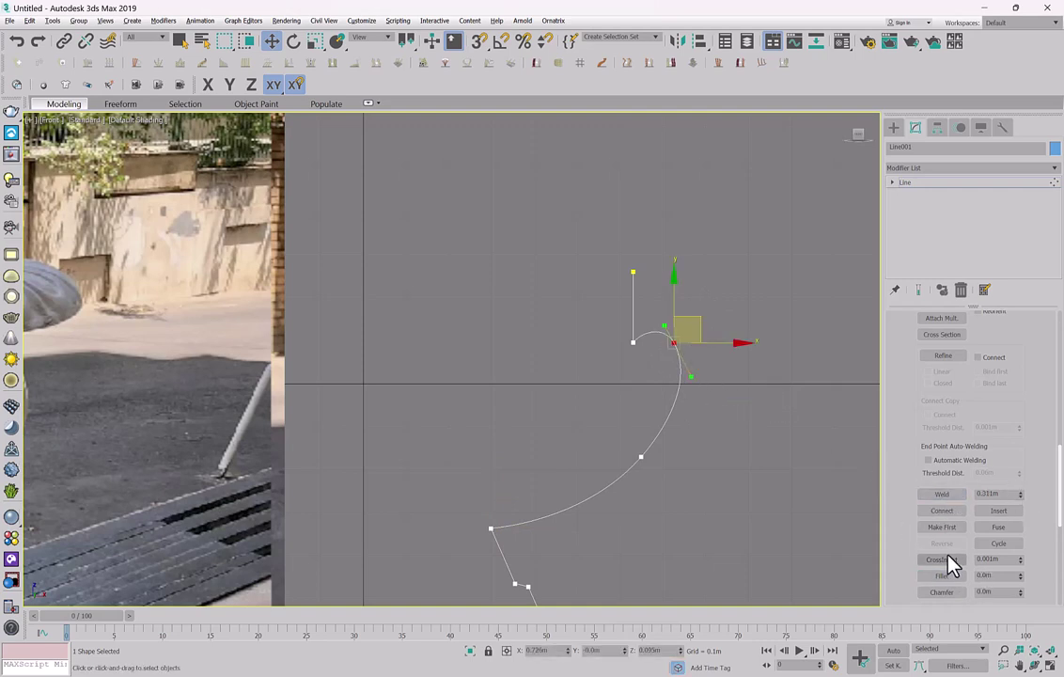
pyautogui.moveTo(673, 345); pyautogui.dragTo(689, 281)
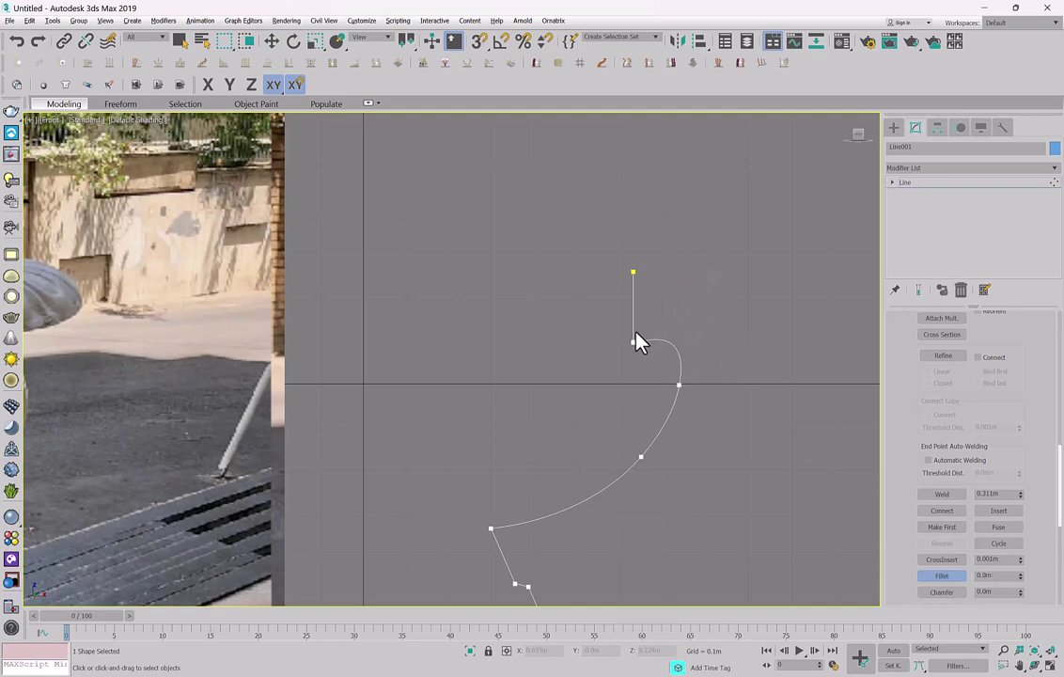
# Raise the bowl-side handle of the vertex at the foot of the rim's vertical segment to arch the shoulder.
pyautogui.scroll(4, 622, 338)
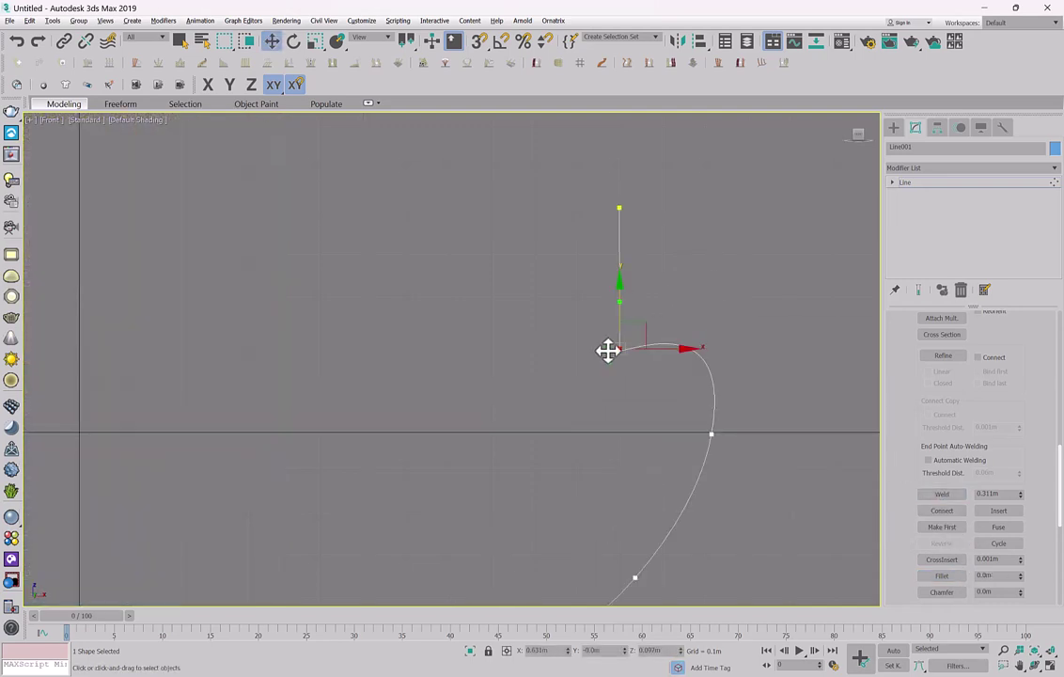
pyautogui.moveTo(642, 350); pyautogui.dragTo(633, 325)
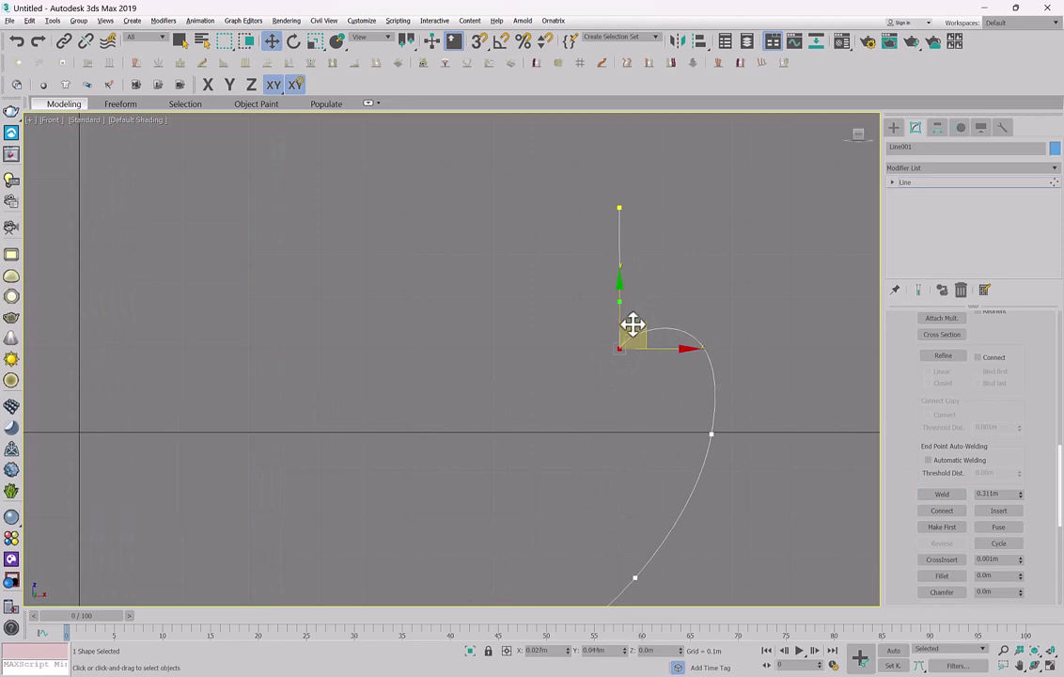
pyautogui.scroll(-5, 635, 322)
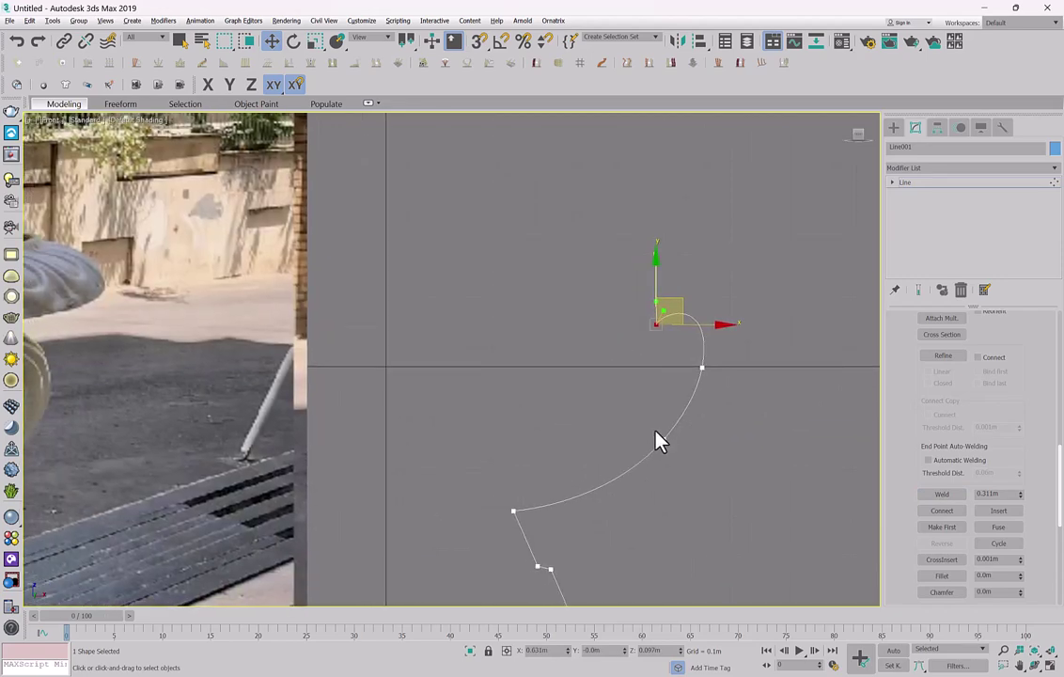
# Shorten the upper handle of the bowl's outermost vertex to tighten the shoulder curve.
pyautogui.scroll(7, 632, 247)
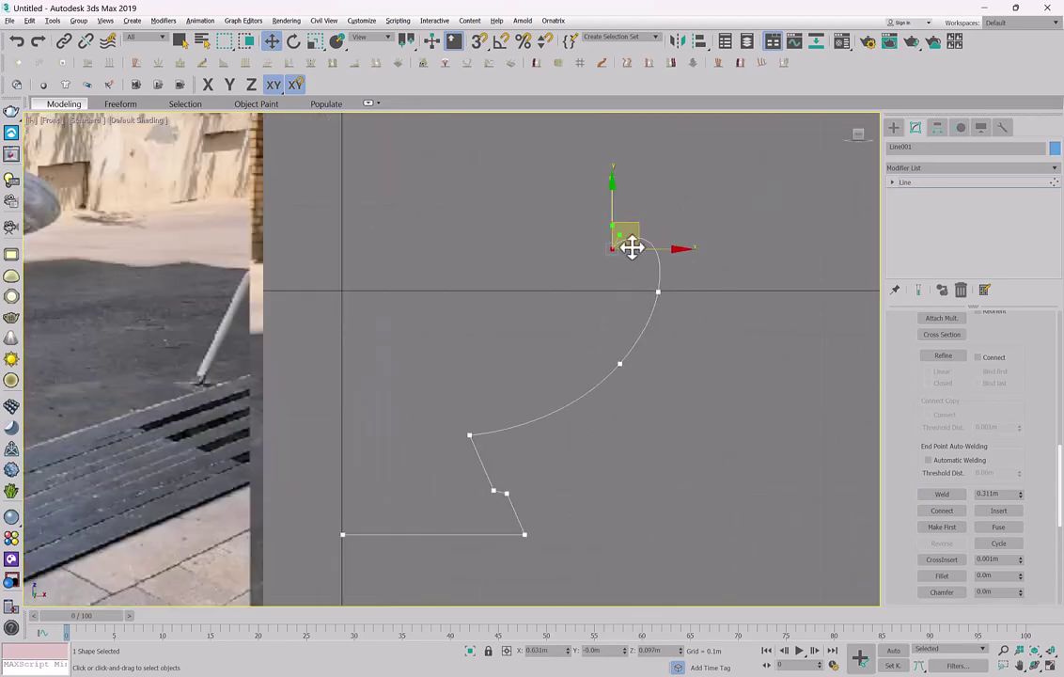
pyautogui.click(753, 441)
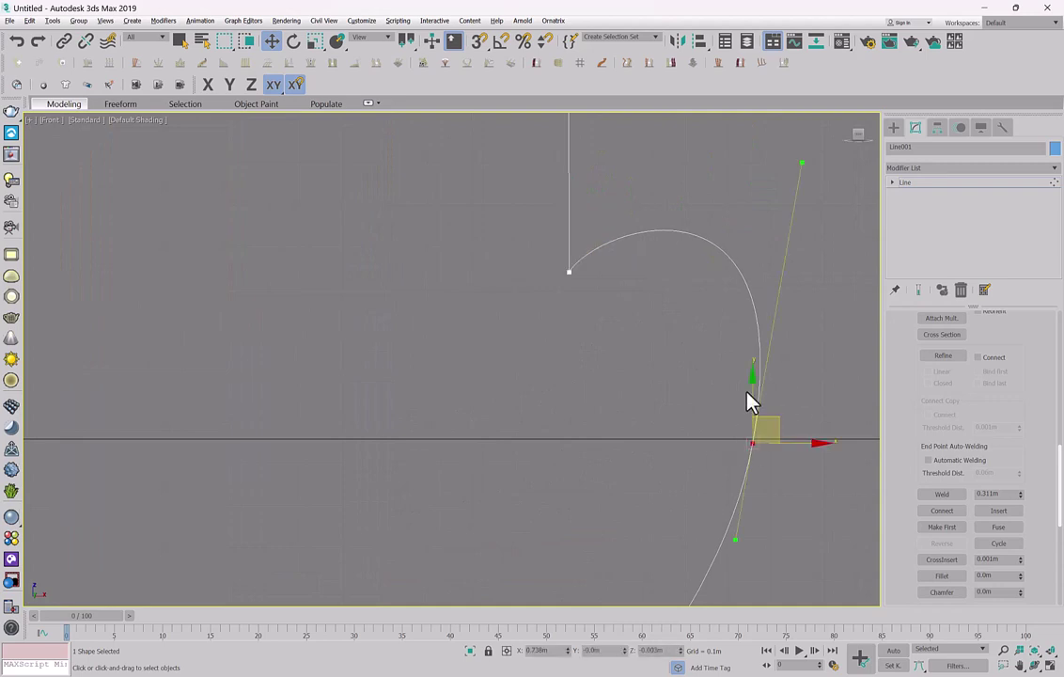
pyautogui.moveTo(803, 165); pyautogui.dragTo(781, 229)
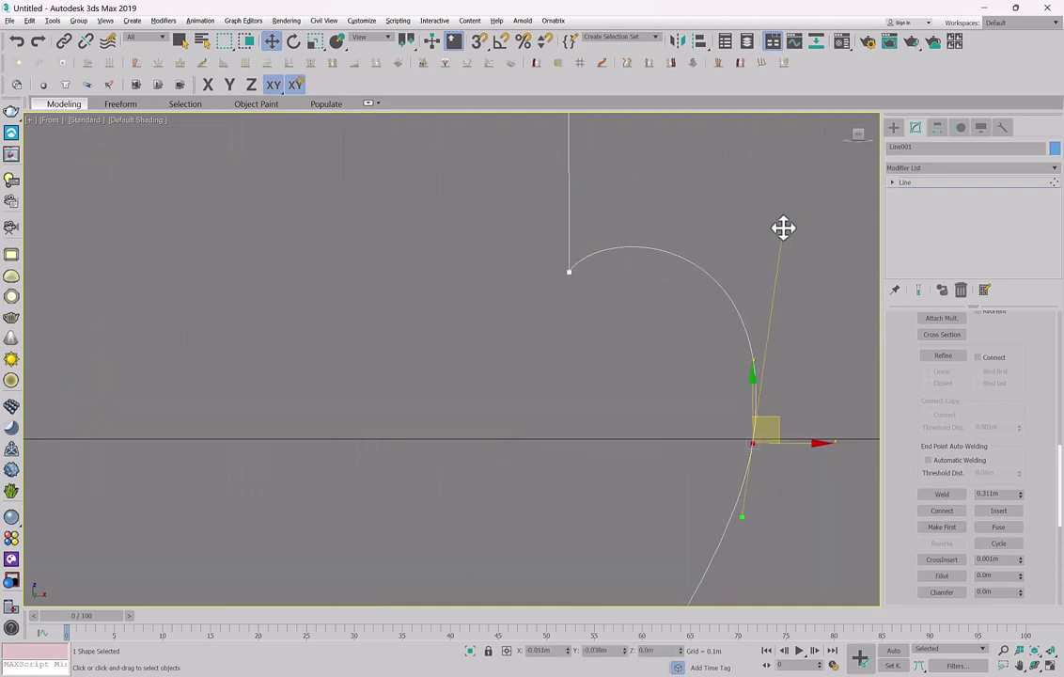
pyautogui.scroll(-4, 749, 290)
pyautogui.scroll(-1, 742, 315)
pyautogui.click(771, 401)
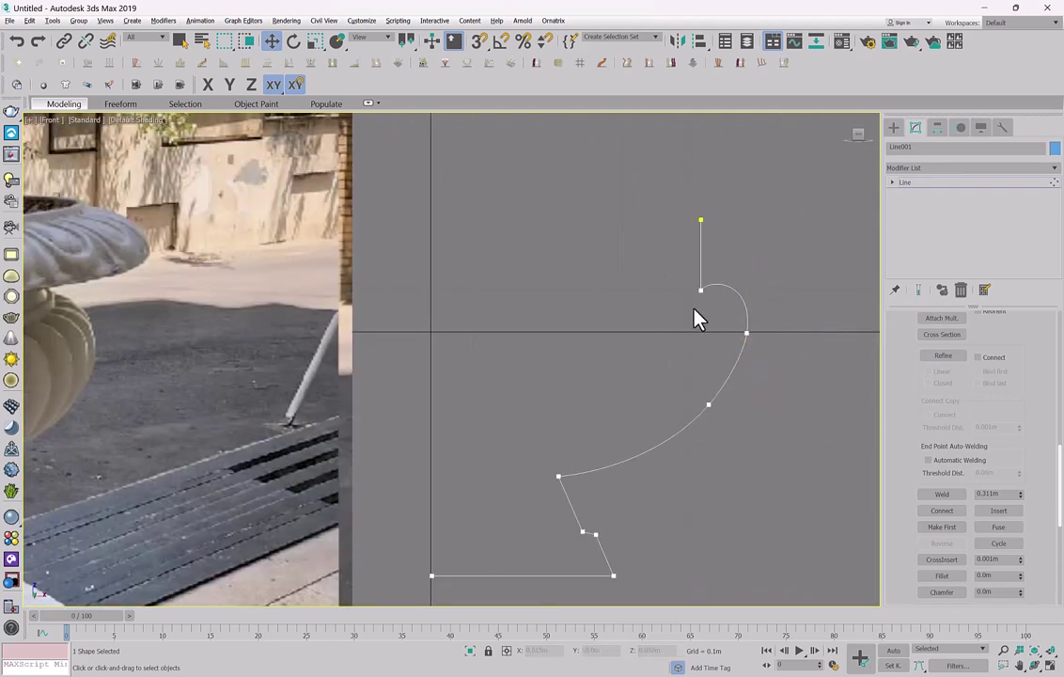
# Adjust the handles of the vertex between bowl and stem so the stem leaves the bowl vertically and curves inward.
pyautogui.moveTo(693, 308); pyautogui.dragTo(703, 294, button='middle')
pyautogui.scroll(-2, 703, 294)
pyautogui.scroll(2, 703, 294)
pyautogui.moveTo(662, 414); pyautogui.dragTo(680, 336, button='middle')
pyautogui.scroll(-1, 358, 411)
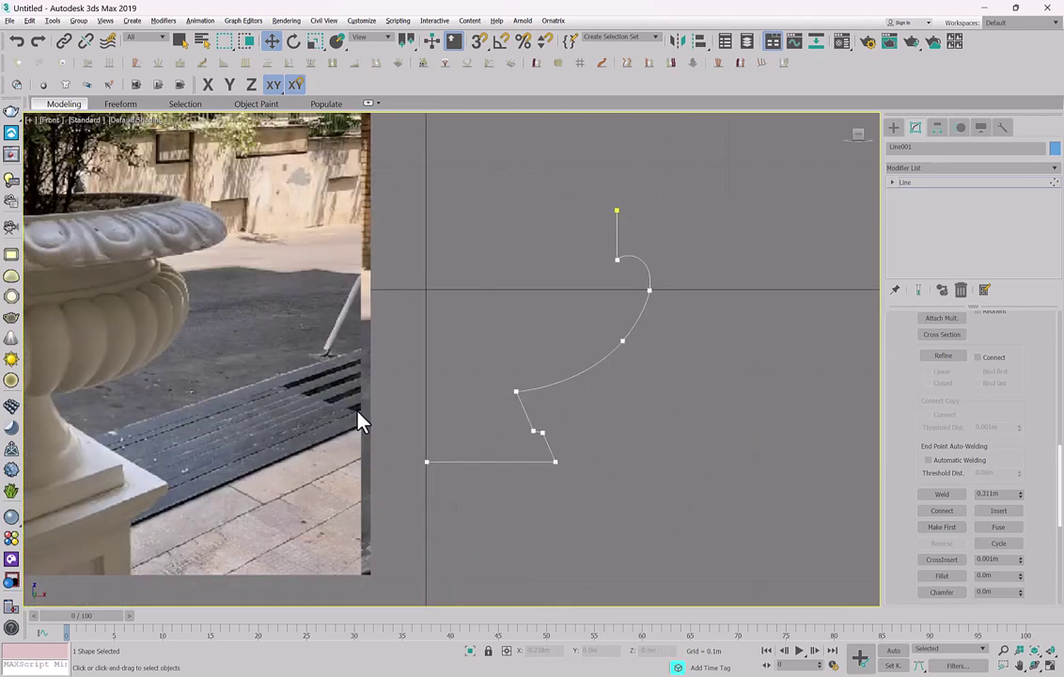
pyautogui.moveTo(518, 394); pyautogui.dragTo(637, 364, button='middle')
pyautogui.click(635, 361)
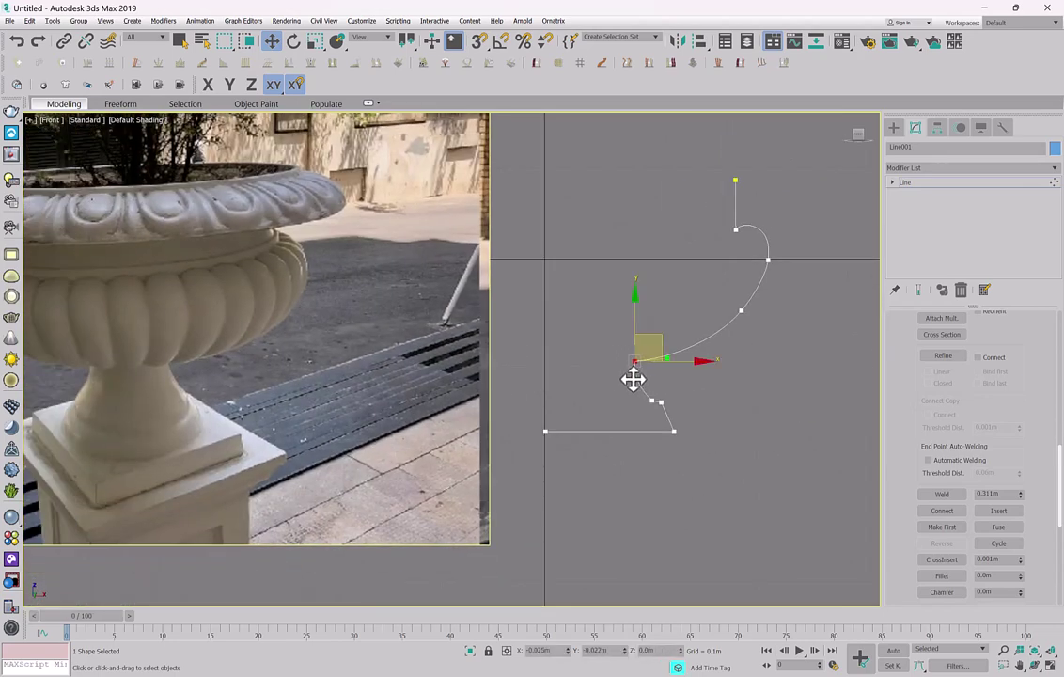
pyautogui.scroll(3, 647, 374)
pyautogui.moveTo(695, 331); pyautogui.dragTo(677, 333)
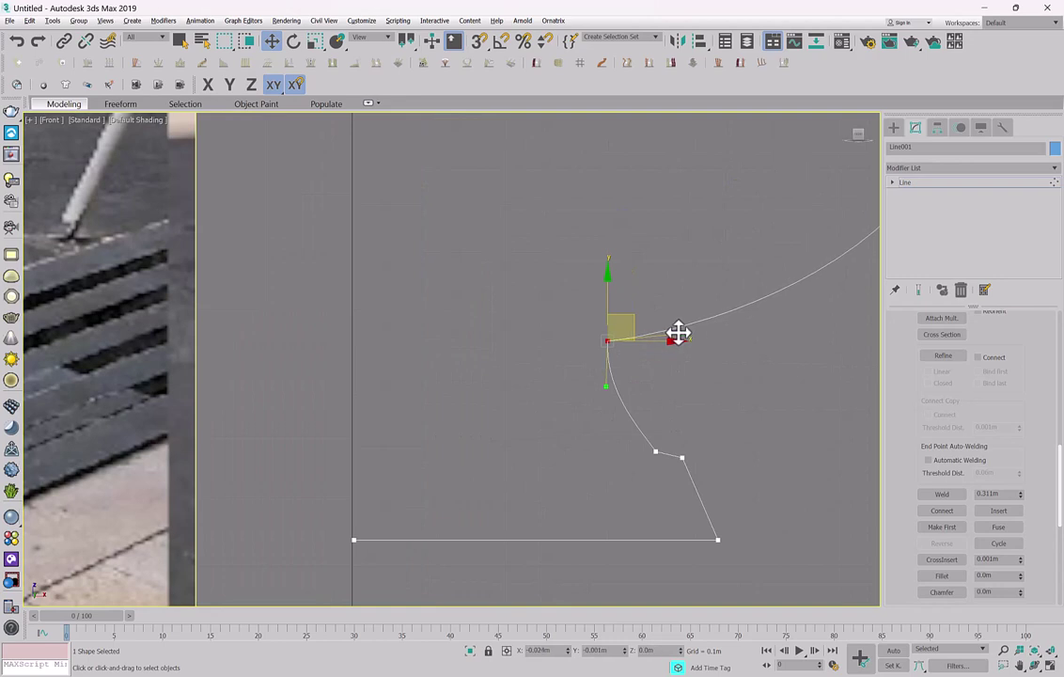
pyautogui.scroll(-2, 722, 334)
pyautogui.click(606, 406)
# Nudge the outer vertex of the small ledge above the base slightly upward and outward.
pyautogui.moveTo(638, 397); pyautogui.dragTo(710, 385, button='middle')
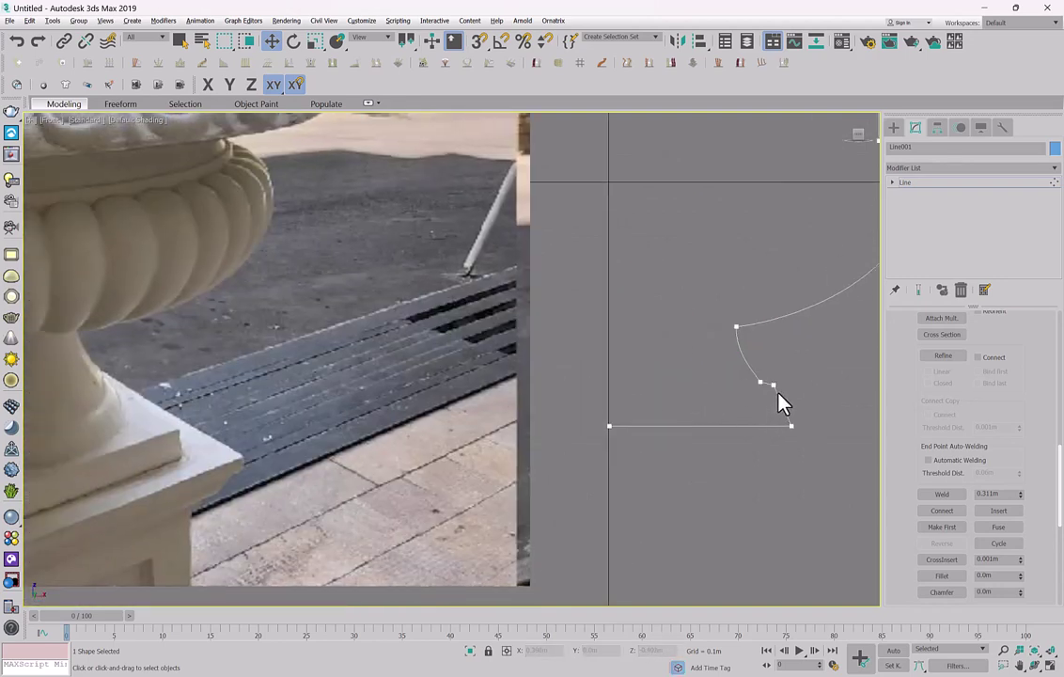
pyautogui.click(774, 385)
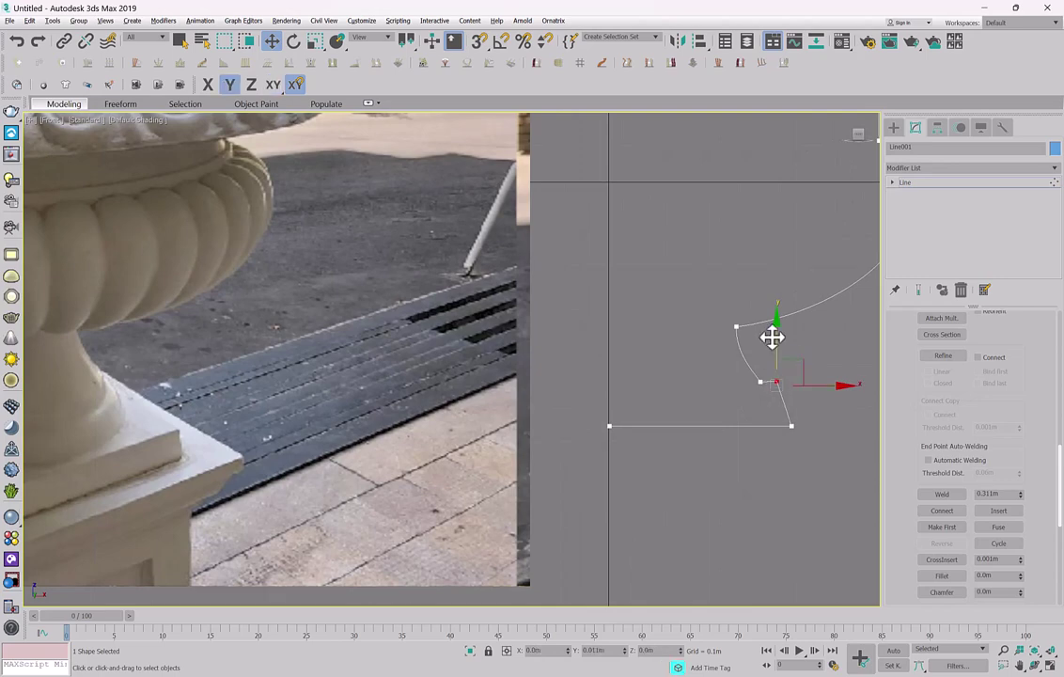
# Try a smoothed vertex type on the ledge's inner vertex at the foot of the stem.
pyautogui.scroll(2, 767, 365)
pyautogui.rightClick(749, 386)
pyautogui.click(726, 342)
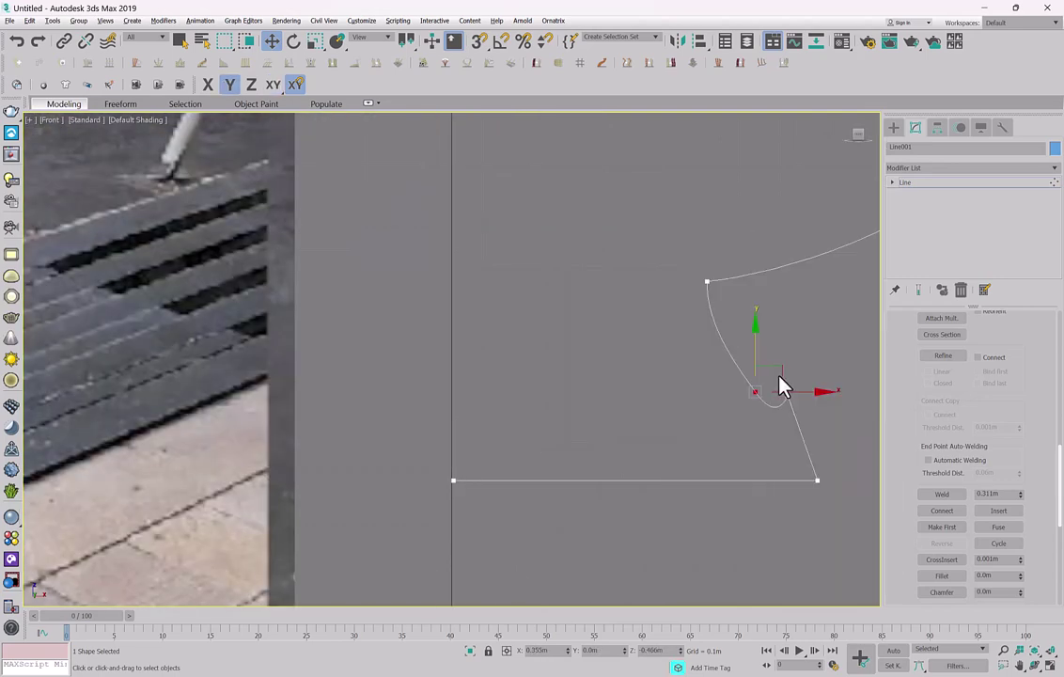
pyautogui.hotkey('ctrl', 'z')
pyautogui.hotkey('ctrl', 'z')
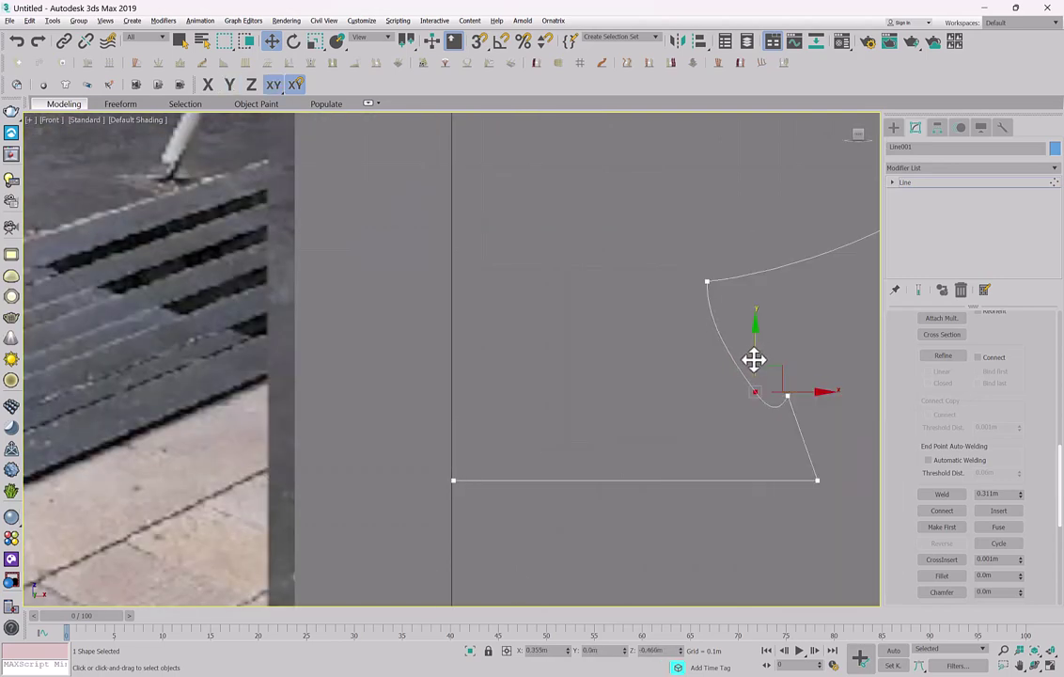
# Convert the ledge's inner vertex to Bezier Corner and arch the short ledge segment.
pyautogui.rightClick(777, 368)
pyautogui.click(746, 279)
pyautogui.scroll(-2, 738, 387)
pyautogui.scroll(2, 755, 396)
pyautogui.scroll(2, 746, 380)
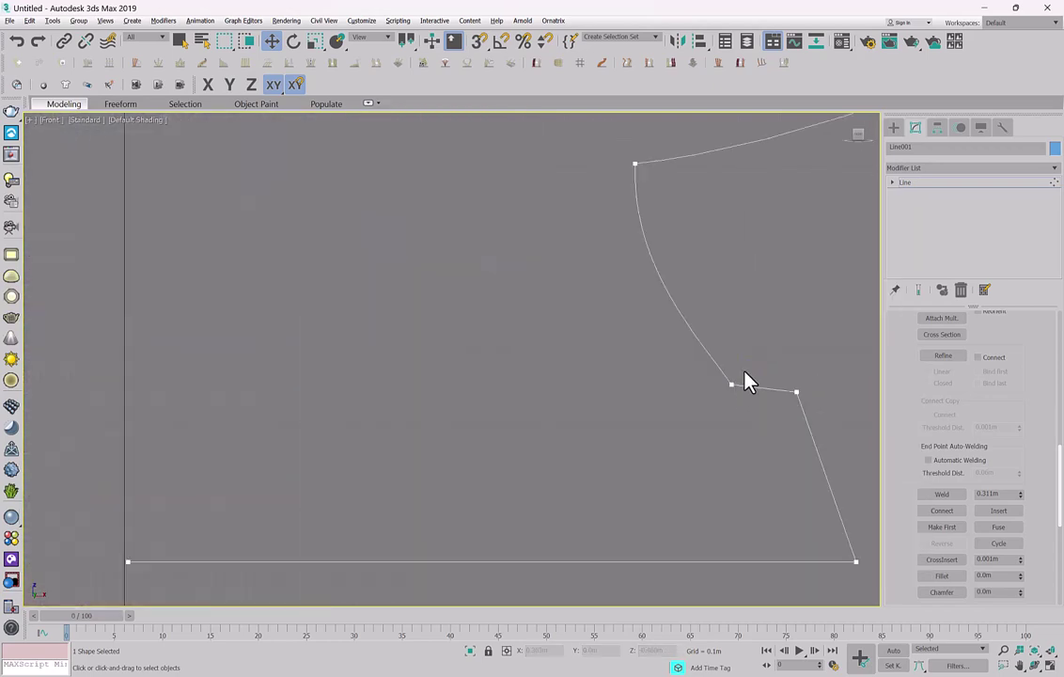
# Convert the ledge's outer vertex to Bezier Corner and pull its lower handle outward to bulge the foot's side.
pyautogui.click(796, 392)
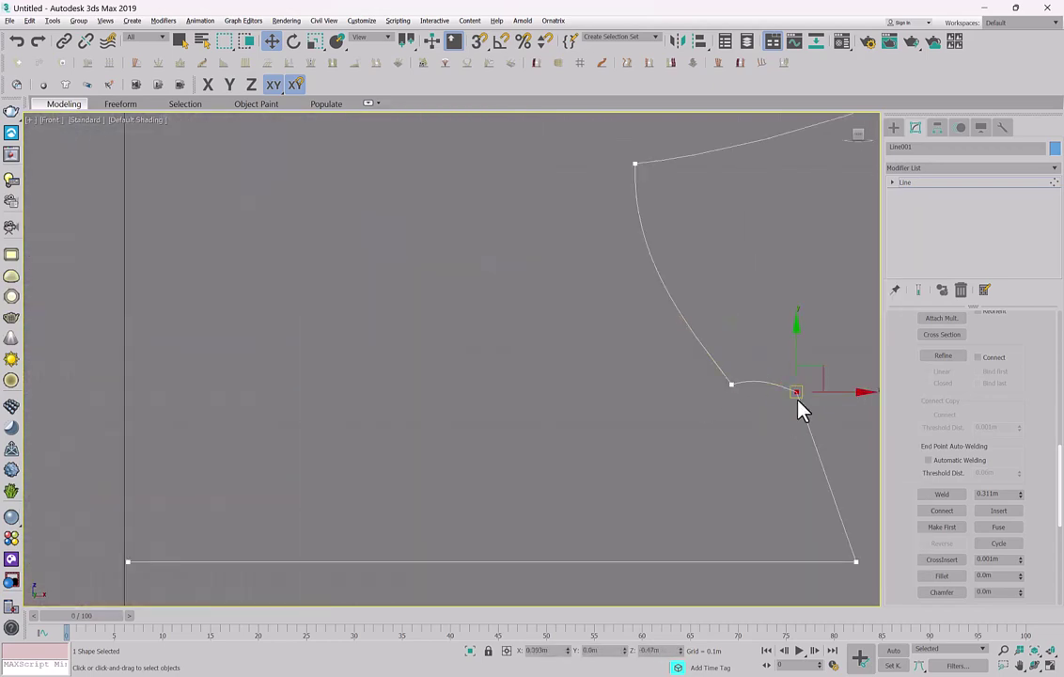
pyautogui.rightClick(796, 397)
pyautogui.click(765, 301)
pyautogui.moveTo(826, 446); pyautogui.dragTo(839, 444)
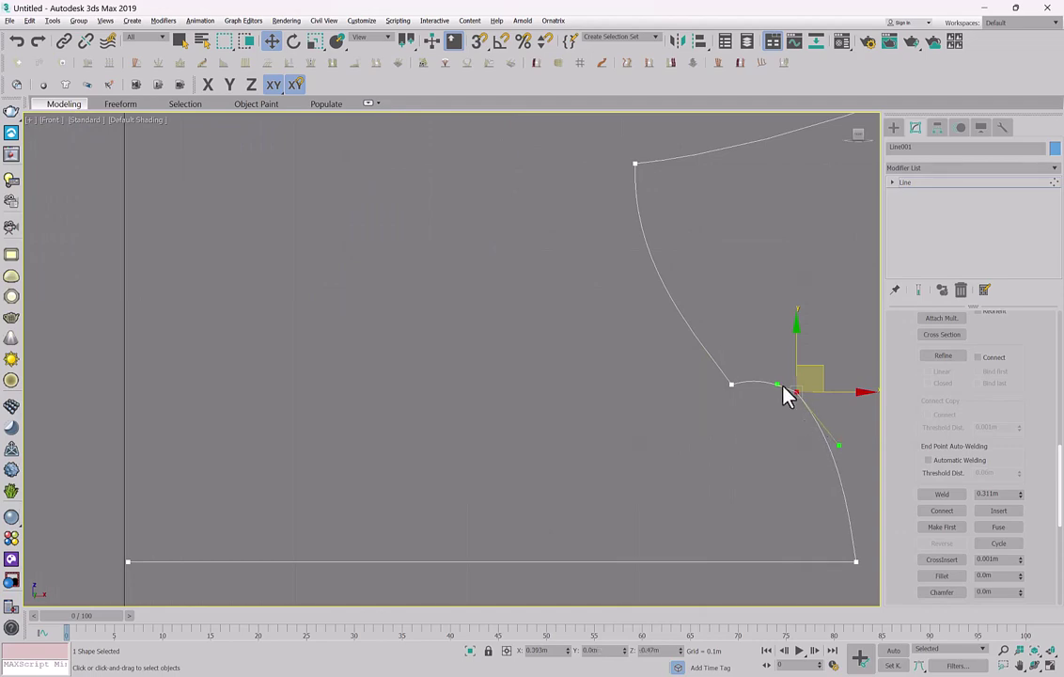
# Move the ledge's inner vertex slightly toward the vase's axis.
pyautogui.scroll(-6, 767, 394)
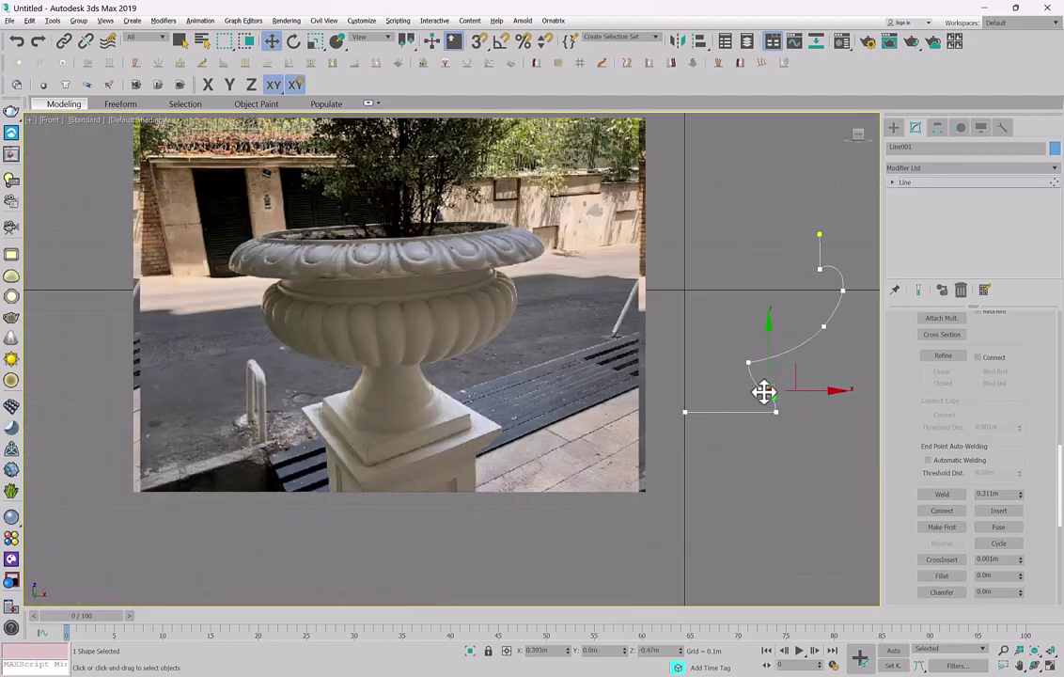
pyautogui.scroll(2, 765, 394)
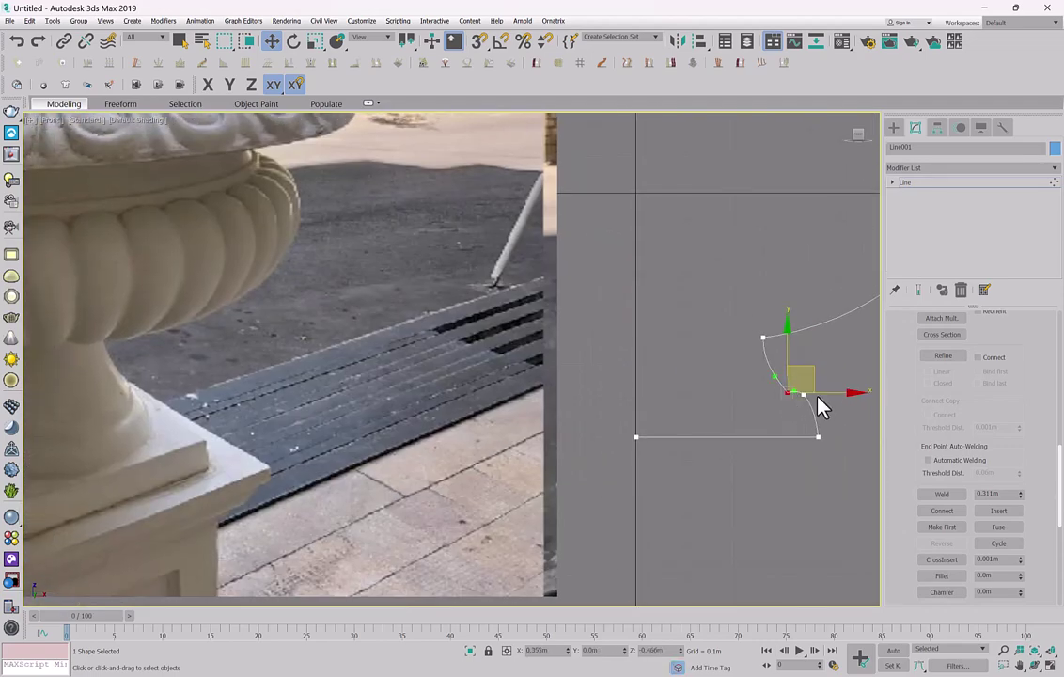
pyautogui.moveTo(821, 397); pyautogui.dragTo(802, 382)
pyautogui.scroll(3, 792, 379)
pyautogui.scroll(-3, 766, 434)
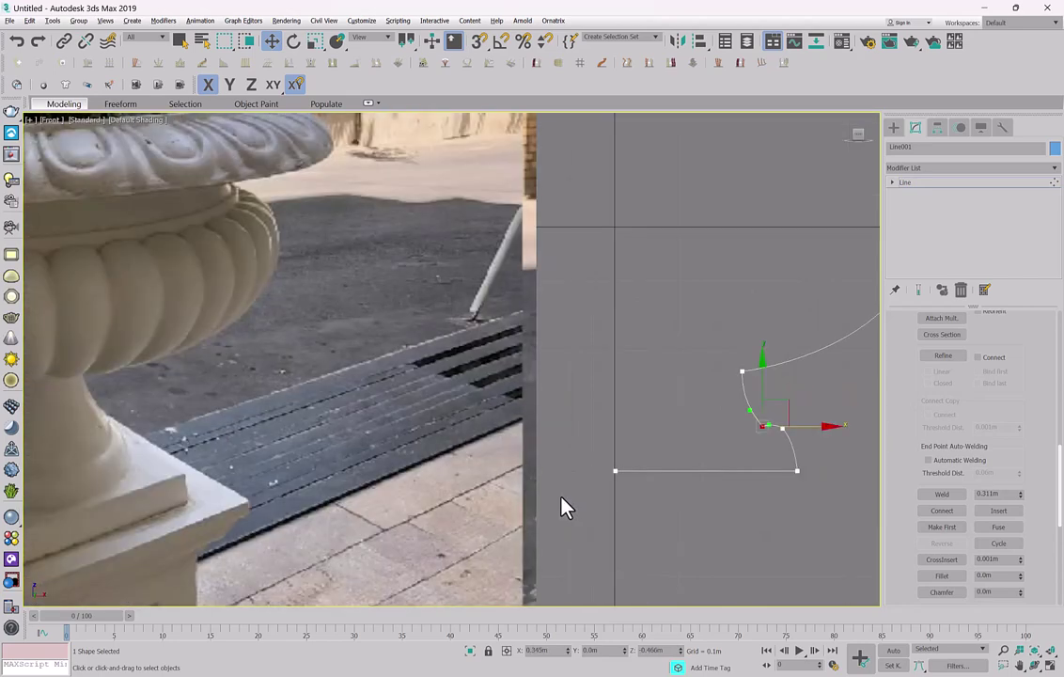
# Select the ledge and base vertices together and move them down to lengthen the stem.
pyautogui.scroll(-2, 561, 497)
pyautogui.moveTo(548, 527); pyautogui.dragTo(708, 487)
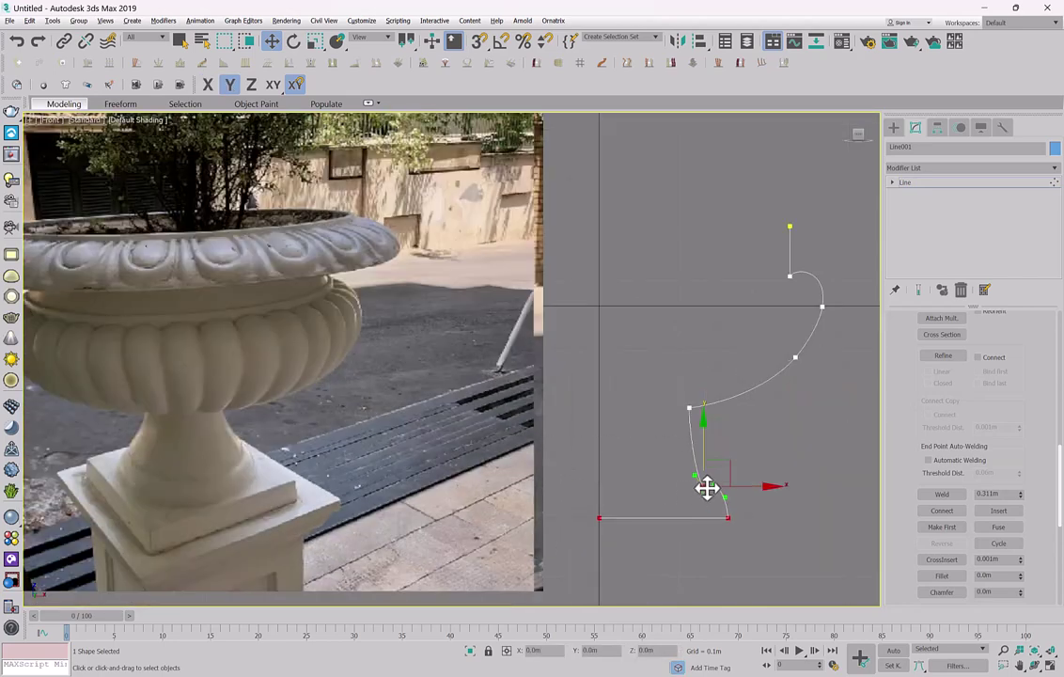
pyautogui.scroll(2, 708, 487)
# Pull the stem-side handles of the ledge's inner vertex and the bowl-stem vertex inward to give the stem a concave sweep.
pyautogui.click(274, 86)
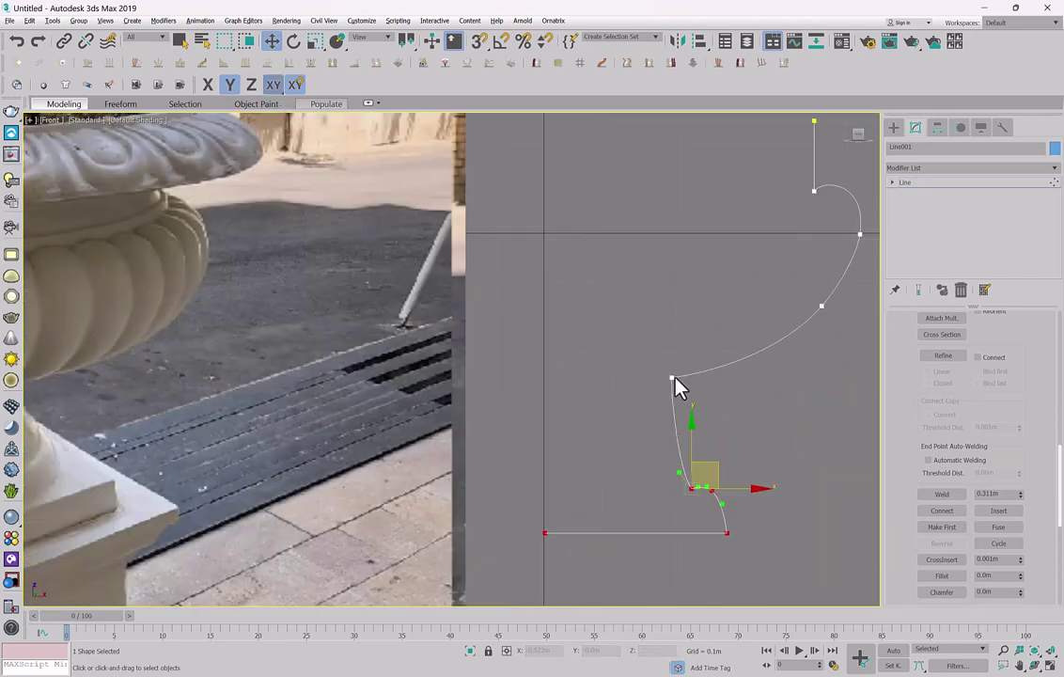
pyautogui.moveTo(679, 471); pyautogui.dragTo(649, 471)
pyautogui.moveTo(702, 467); pyautogui.dragTo(717, 463, button='middle')
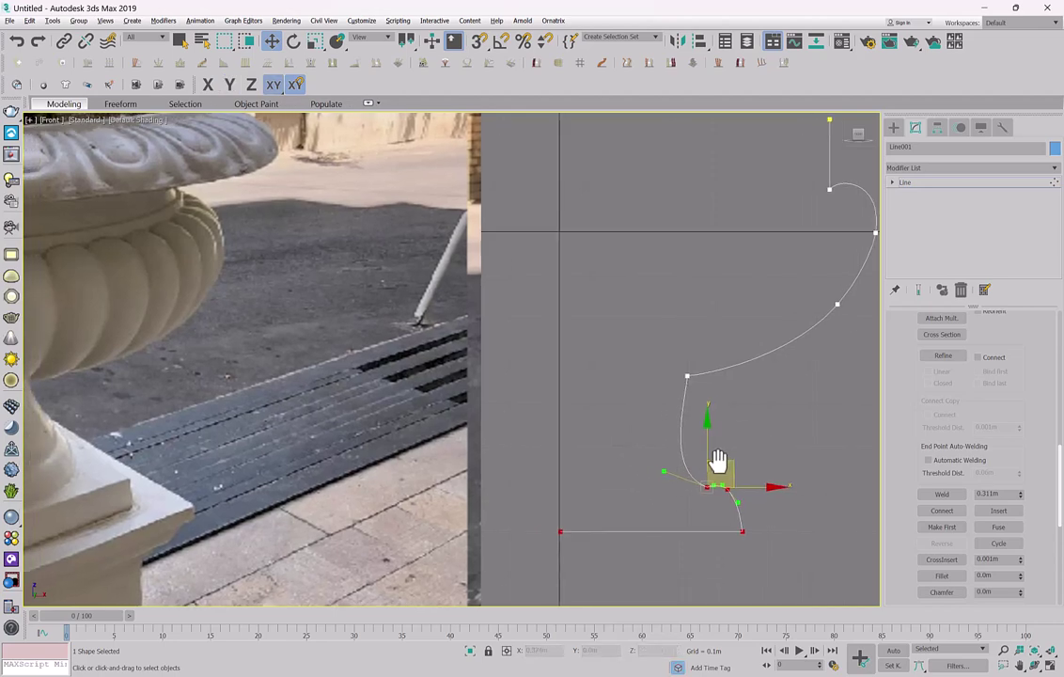
pyautogui.scroll(-2, 718, 464)
pyautogui.click(695, 402)
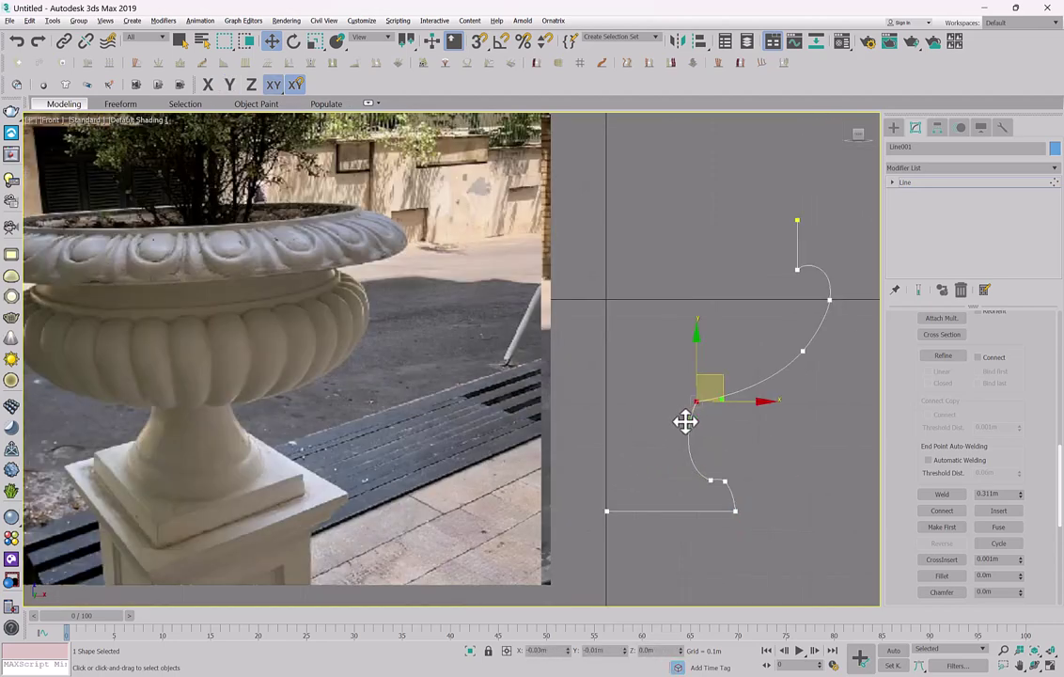
# Select the ledge and base vertices together and raise them slightly to shorten the stem.
pyautogui.moveTo(754, 464); pyautogui.dragTo(559, 526)
pyautogui.moveTo(710, 445); pyautogui.dragTo(710, 435)
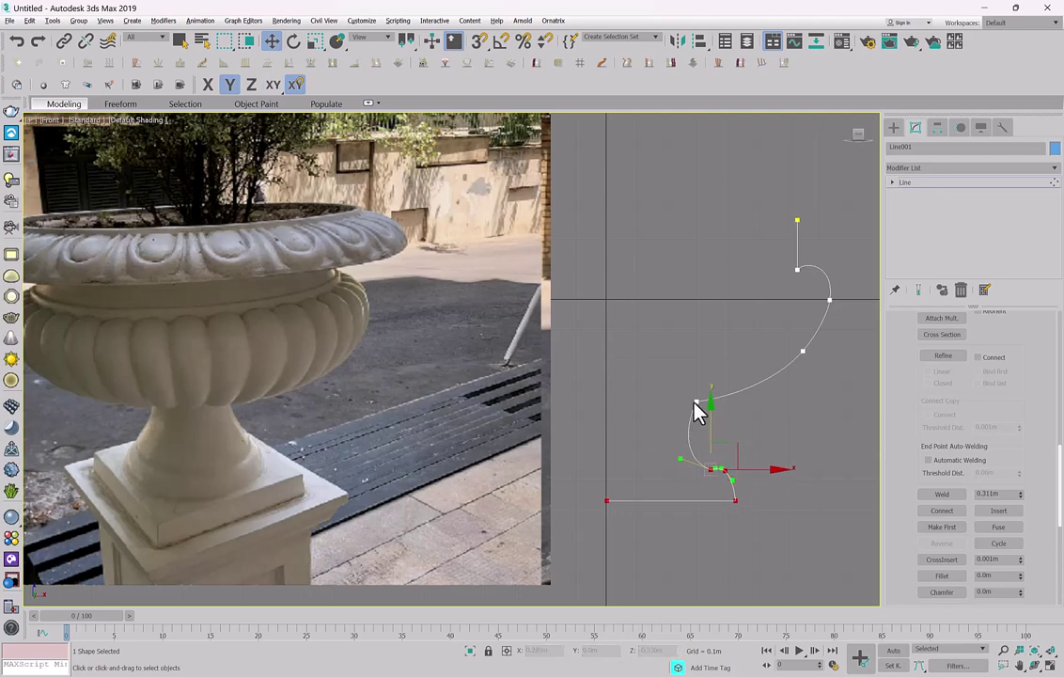
# Fillet the ledge's outer vertex into a rounded curve and weld the overlapping vertices.
pyautogui.click(696, 402)
pyautogui.scroll(2, 715, 474)
pyautogui.click(729, 471)
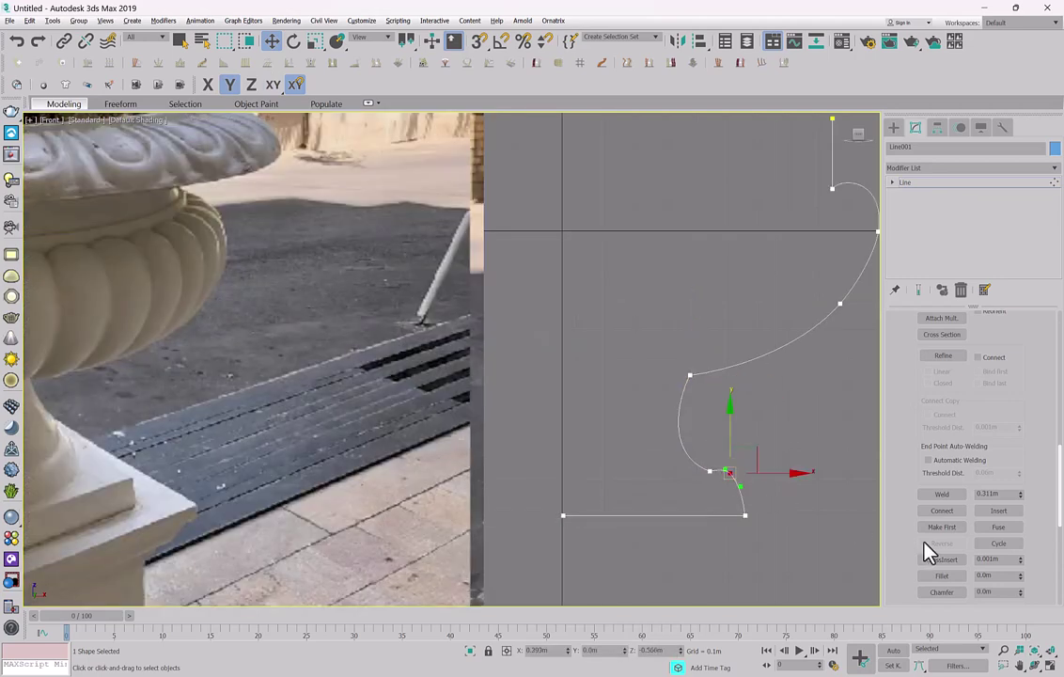
pyautogui.click(943, 576)
pyautogui.moveTo(734, 482); pyautogui.dragTo(732, 440)
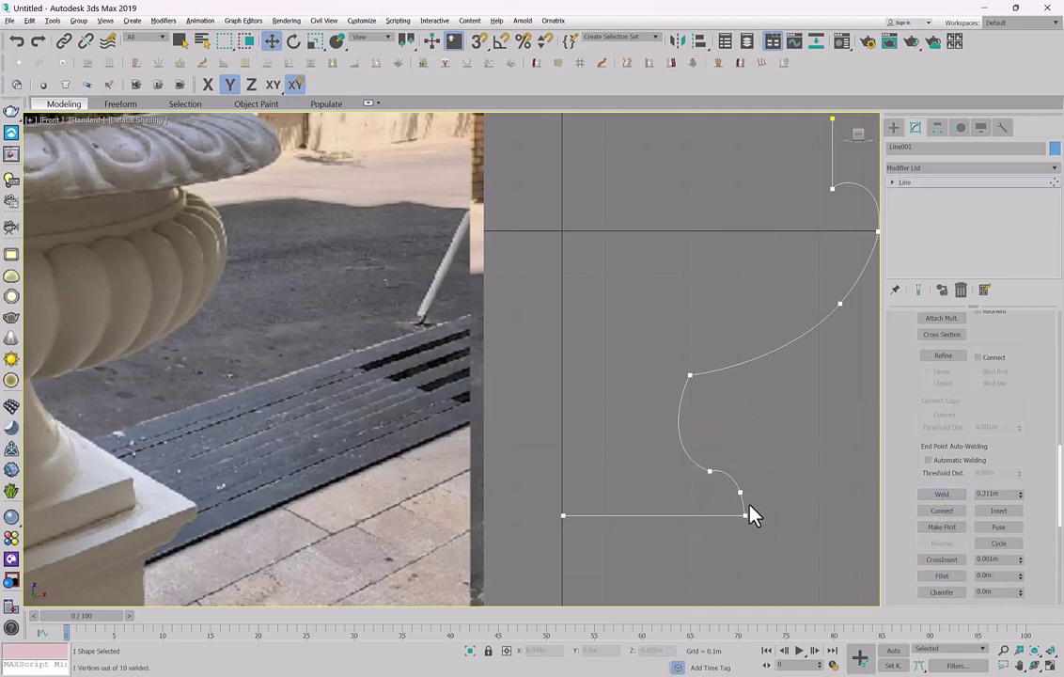
# Apply a Lathe modifier to the finished profile, aligned to Min with Flip Normals enabled.
pyautogui.scroll(-3, 752, 515)
pyautogui.click(916, 182)
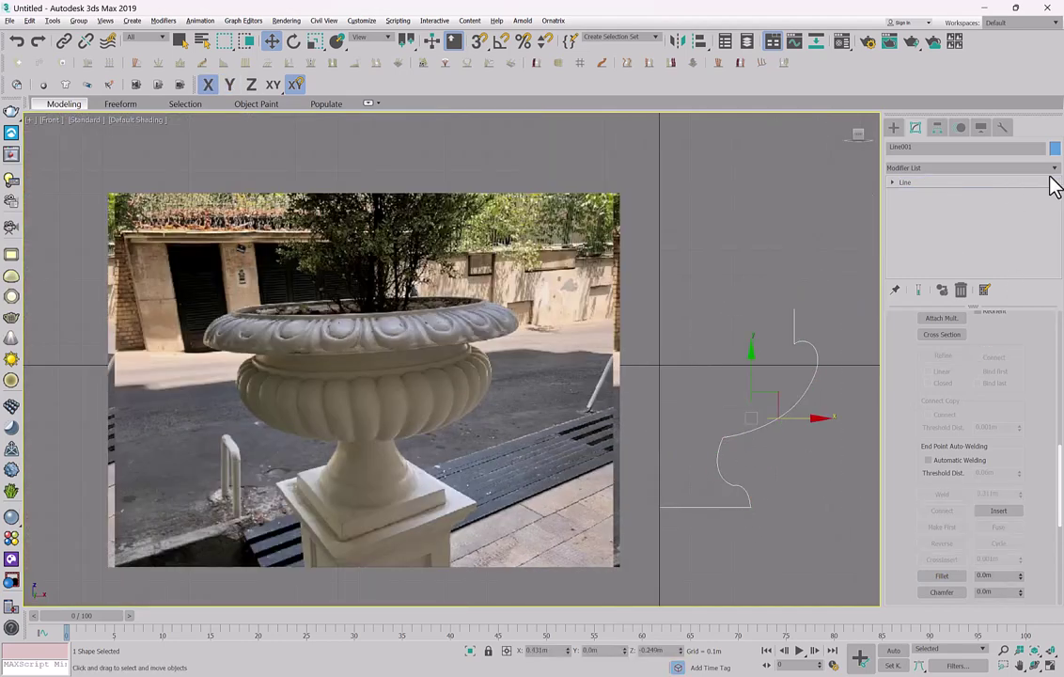
pyautogui.click(1053, 167)
pyautogui.moveTo(1057, 200); pyautogui.dragTo(1047, 287)
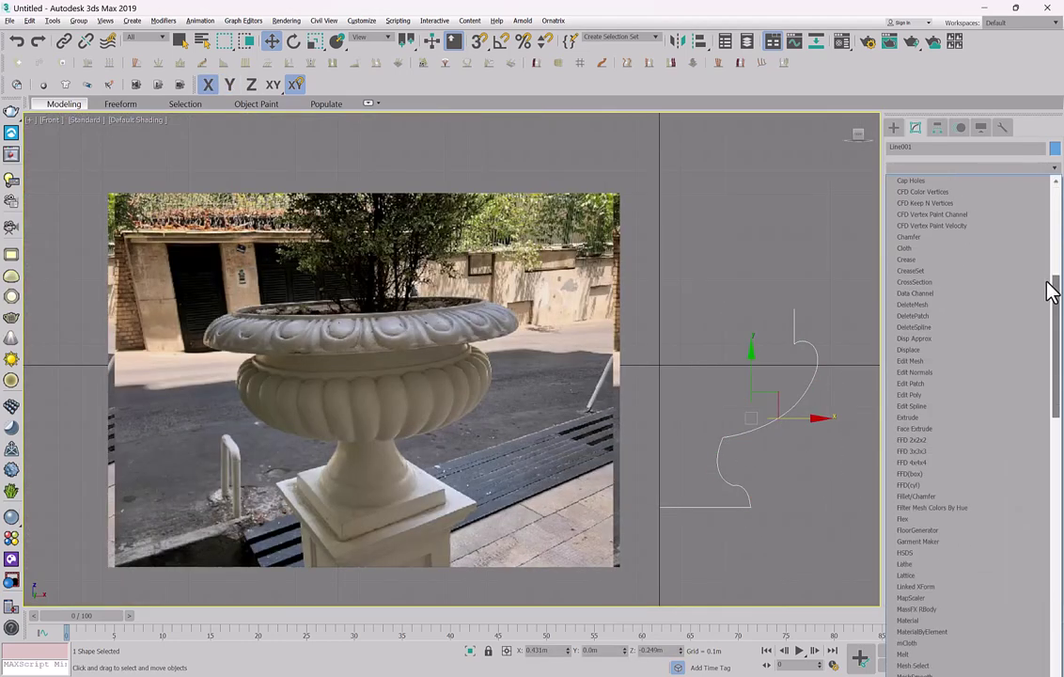
pyautogui.click(921, 565)
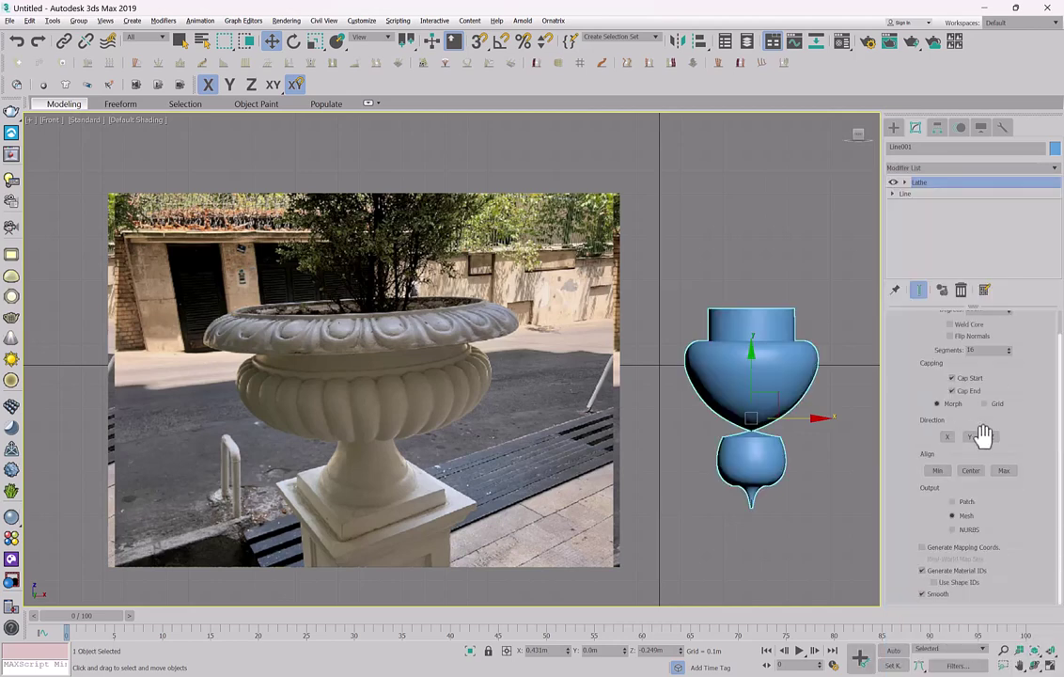
pyautogui.click(939, 471)
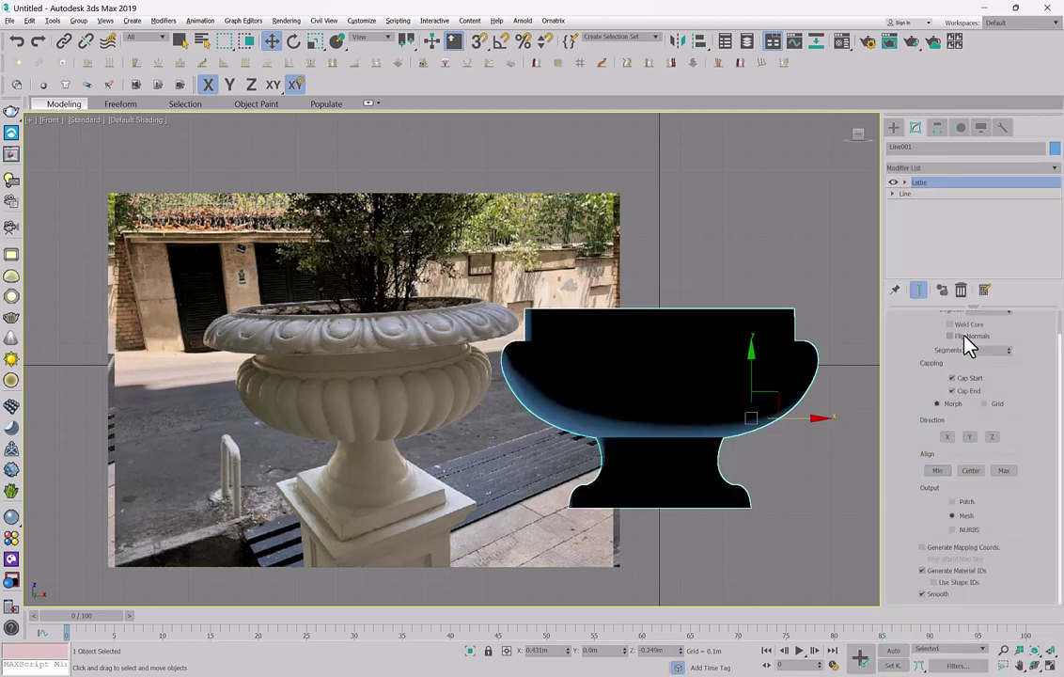
pyautogui.click(964, 334)
# Show edged faces, enable Weld Core and set the Lathe to 17 segments while checking the vase in the perspective view.
pyautogui.moveTo(767, 440); pyautogui.dragTo(741, 434, button='middle')
pyautogui.press('F4')
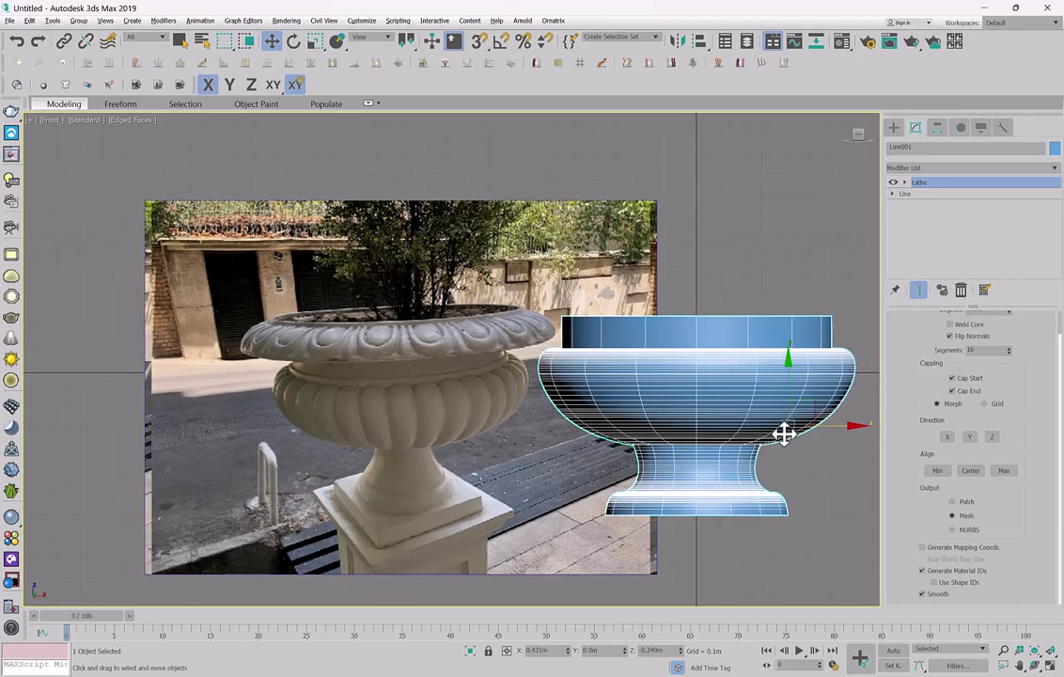
pyautogui.hotkey('alt', 'w')
pyautogui.click(787, 465)
pyautogui.hotkey('alt', 'w')
pyautogui.scroll(-6, 769, 461)
pyautogui.keyDown('alt'); pyautogui.moveTo(769, 461); pyautogui.dragTo(691, 416, button='middle'); pyautogui.keyUp('alt')
pyautogui.scroll(3, 690, 416)
pyautogui.moveTo(1009, 353); pyautogui.dragTo(995, 350)
pyautogui.press('F4')
pyautogui.keyDown('alt'); pyautogui.moveTo(651, 373); pyautogui.dragTo(720, 382, button='middle'); pyautogui.keyUp('alt')
pyautogui.scroll(3, 762, 405)
pyautogui.moveTo(487, 424); pyautogui.dragTo(498, 413, button='middle')
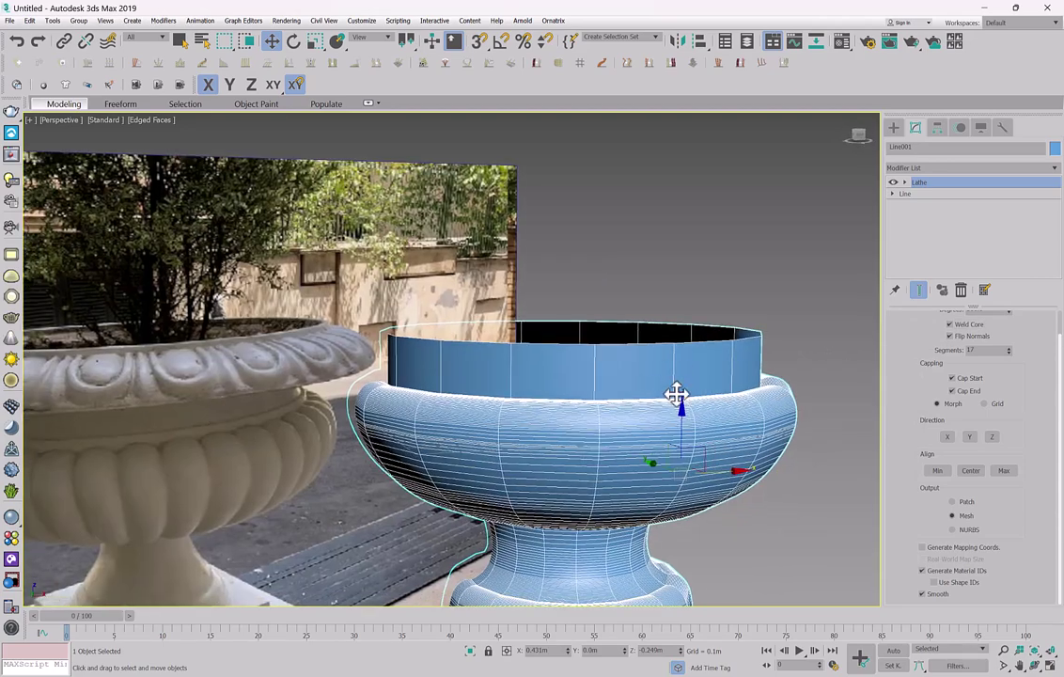
# In the front view, divide the base spline's vertical rim segment with 1 additional vertex.
pyautogui.click(922, 194)
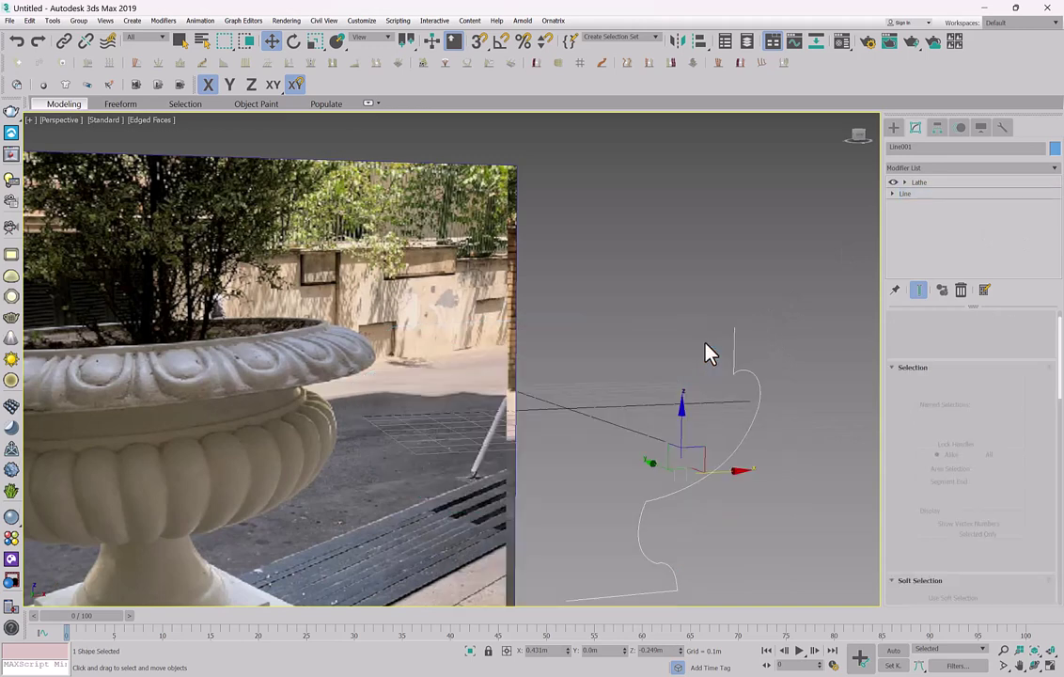
pyautogui.hotkey('alt', 'w')
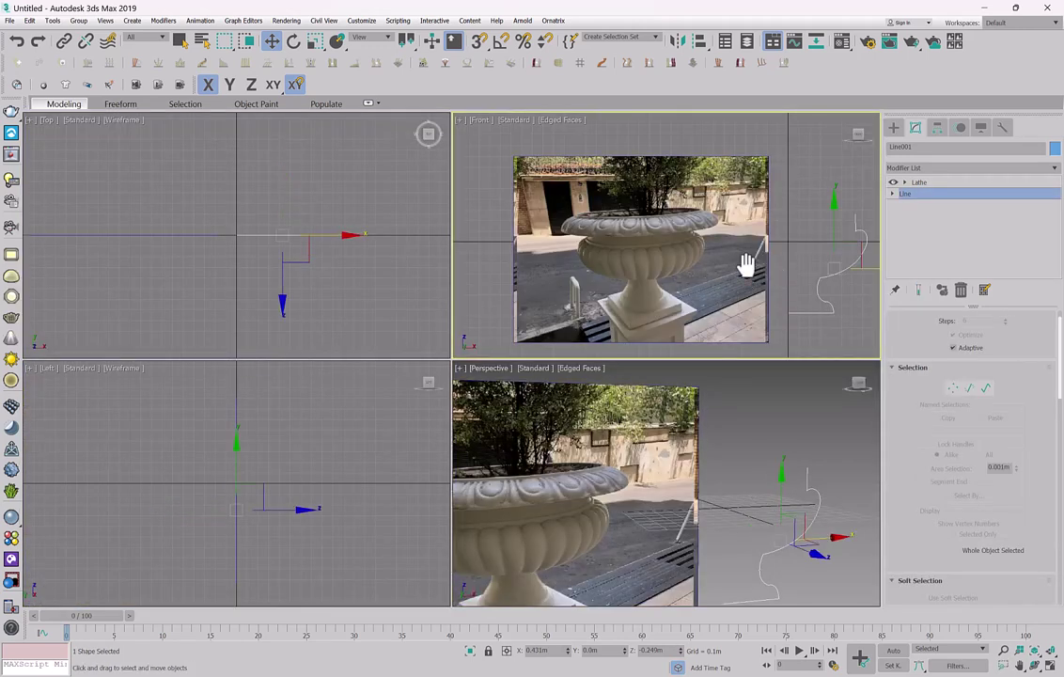
pyautogui.moveTo(747, 263); pyautogui.dragTo(686, 288, button='middle')
pyautogui.hotkey('alt', 'w')
pyautogui.scroll(3, 663, 344)
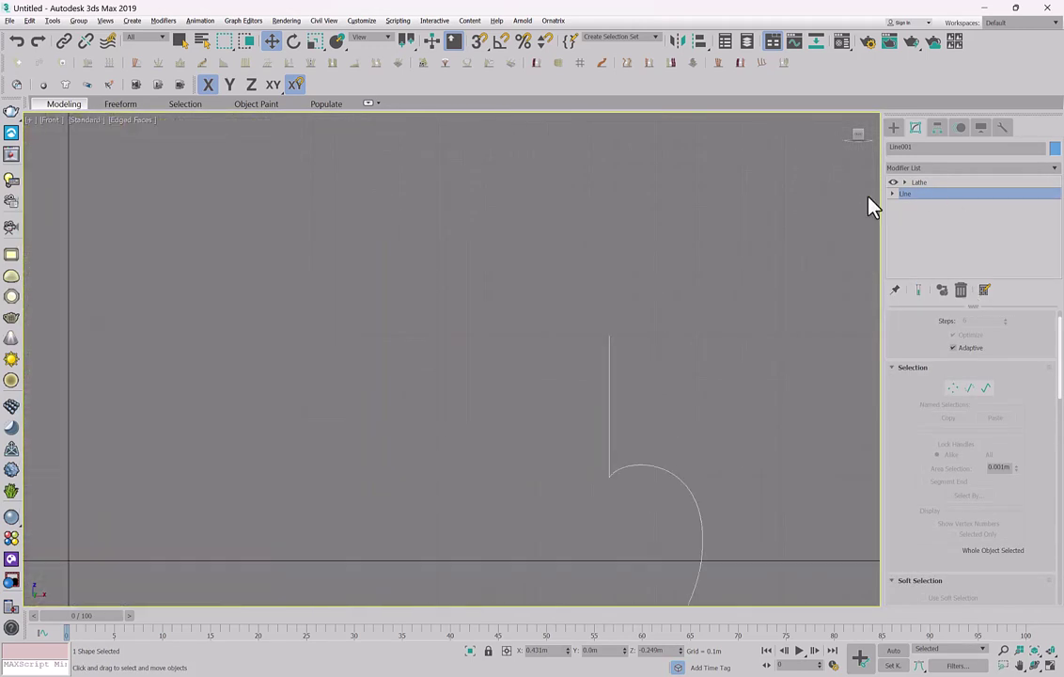
pyautogui.click(892, 193)
pyautogui.click(914, 216)
pyautogui.click(609, 404)
pyautogui.scroll(-4, 916, 519)
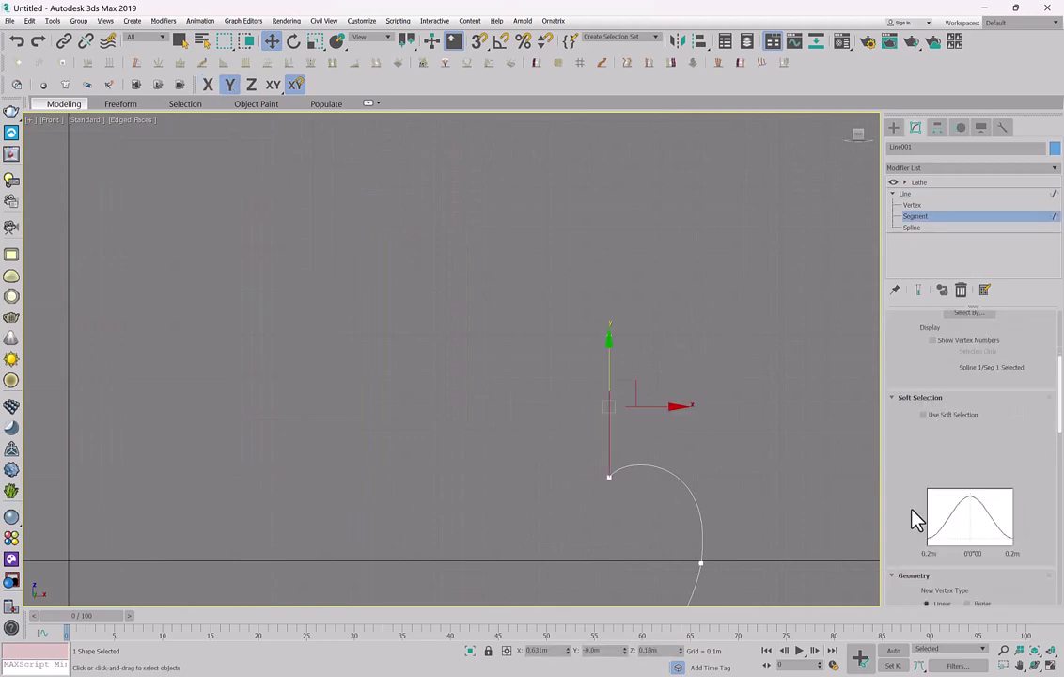
pyautogui.scroll(-5, 940, 508)
pyautogui.moveTo(1059, 331); pyautogui.dragTo(1054, 218)
pyautogui.scroll(-3, 959, 470)
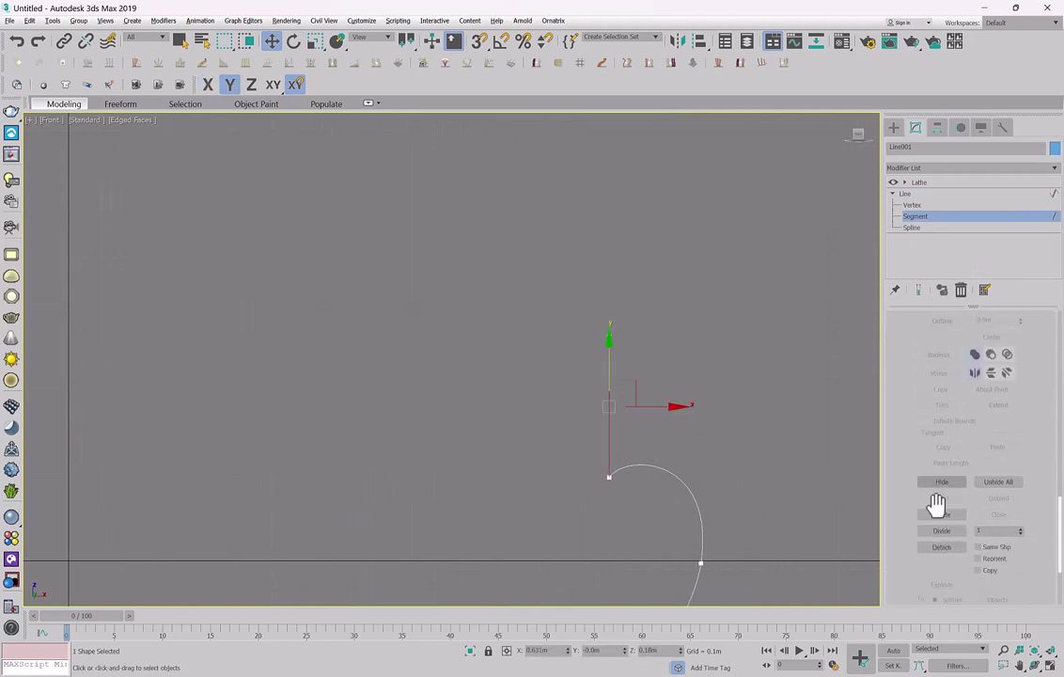
pyautogui.click(942, 530)
# Change the new rim vertex's tangent type and lower it close to the bowl, with the Lathe result shown.
pyautogui.click(912, 205)
pyautogui.click(610, 406)
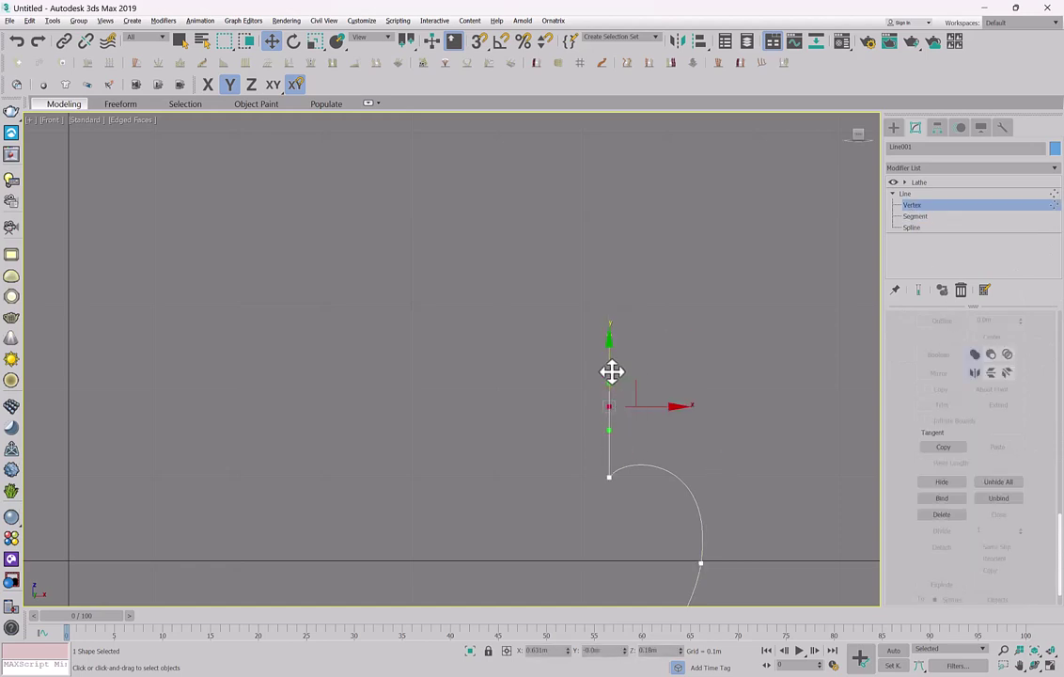
pyautogui.rightClick(610, 368)
pyautogui.click(592, 292)
pyautogui.click(929, 194)
pyautogui.click(921, 181)
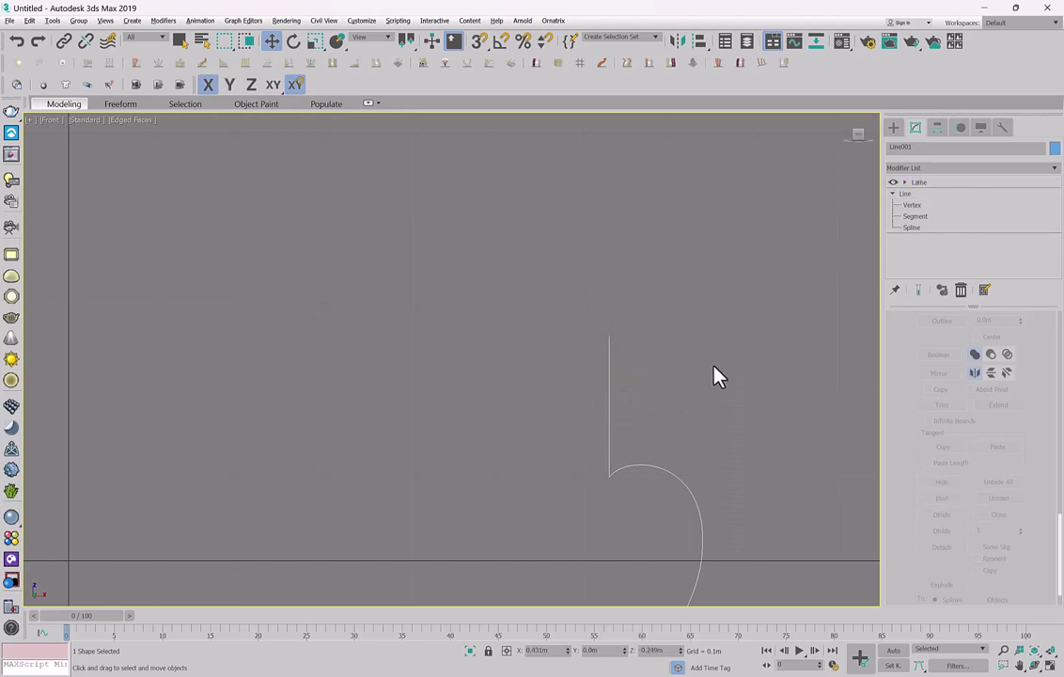
pyautogui.scroll(-1, 664, 411)
pyautogui.scroll(-1, 376, 379)
pyautogui.moveTo(282, 380); pyautogui.dragTo(581, 364, button='middle')
pyautogui.scroll(-1, 585, 366)
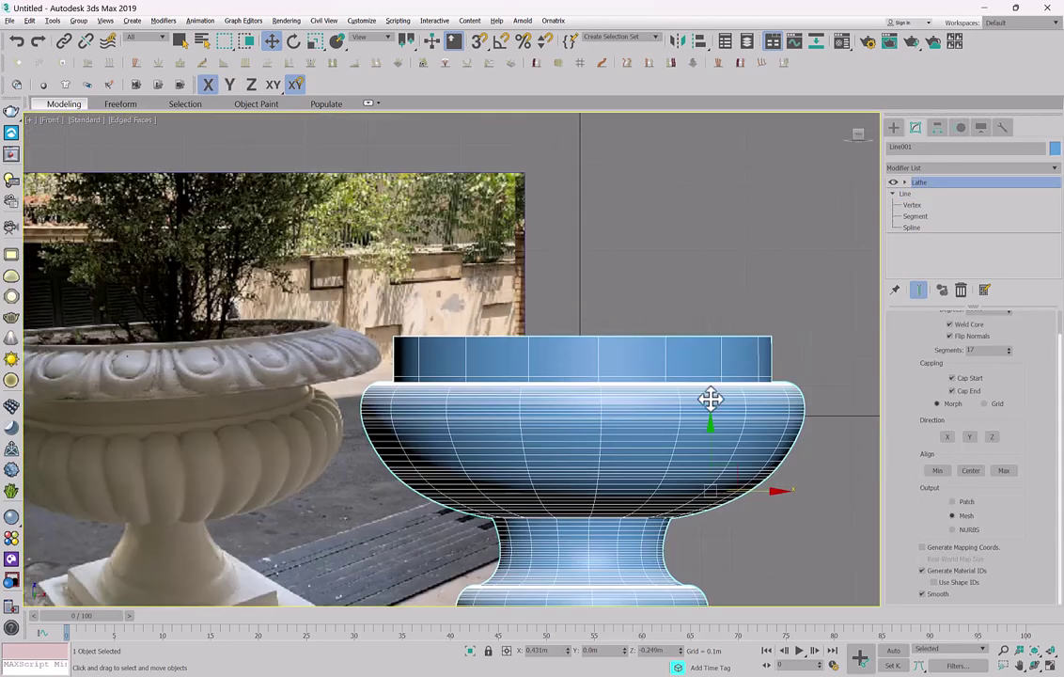
# Raise the added rim vertex slightly above the bowl's upper edge.
pyautogui.click(907, 205)
pyautogui.click(771, 376)
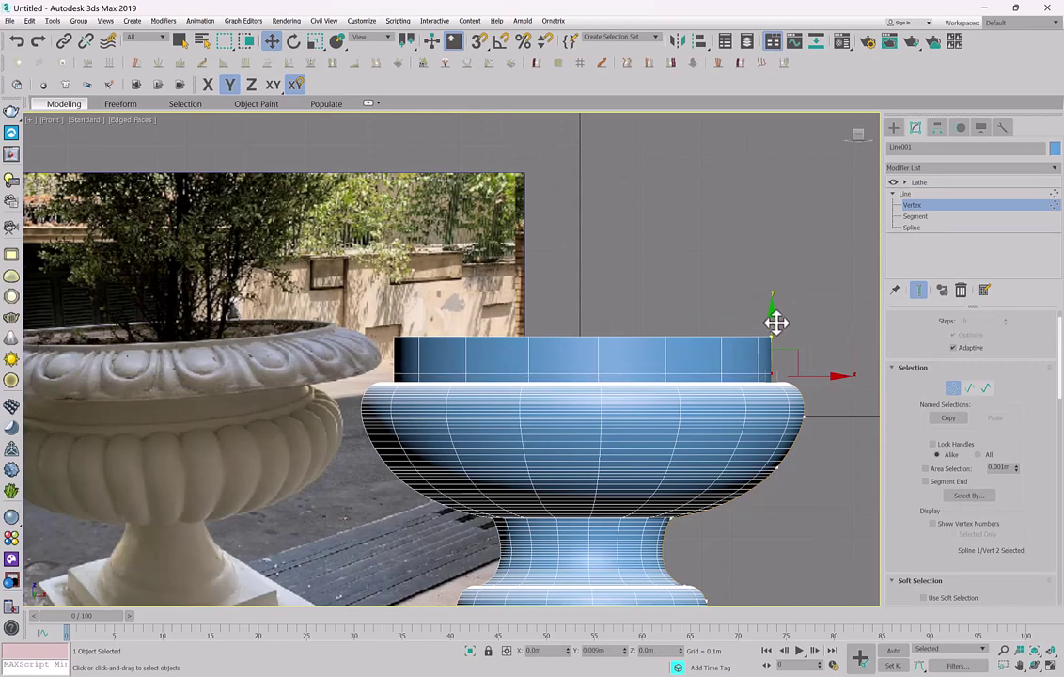
pyautogui.moveTo(707, 334); pyautogui.dragTo(655, 292, button='middle')
pyautogui.moveTo(624, 451); pyautogui.dragTo(660, 399, button='middle')
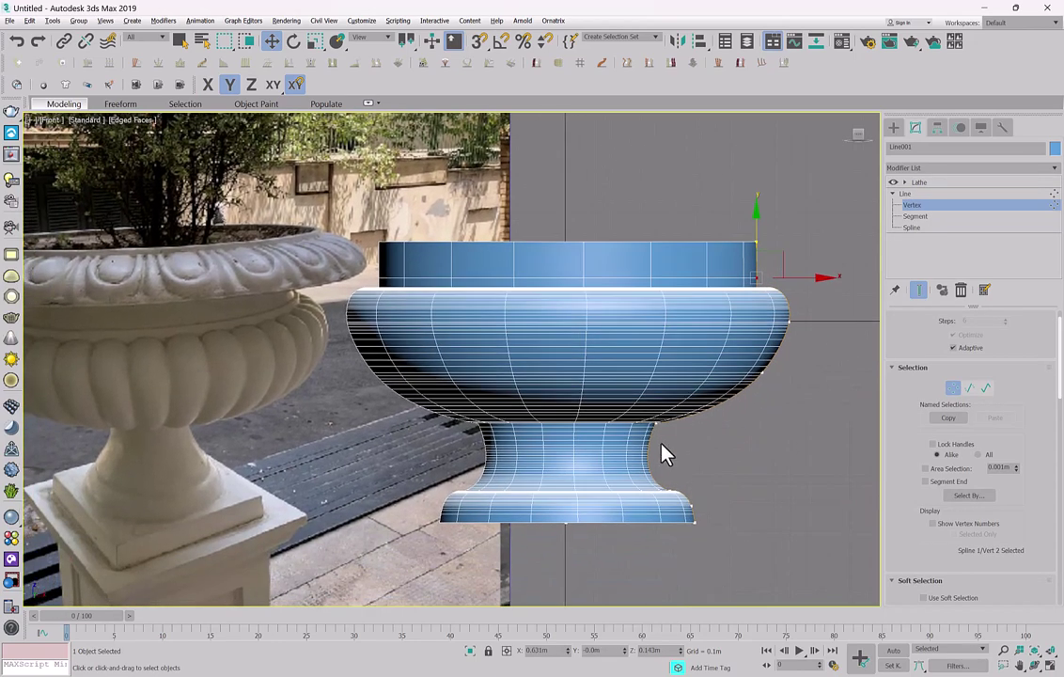
# Try to move the bowl-stem vertex down and slightly toward the vase's axis.
pyautogui.scroll(4, 660, 439)
pyautogui.click(654, 410)
pyautogui.moveTo(653, 410); pyautogui.dragTo(666, 446)
pyautogui.scroll(-5, 670, 447)
pyautogui.scroll(2, 676, 450)
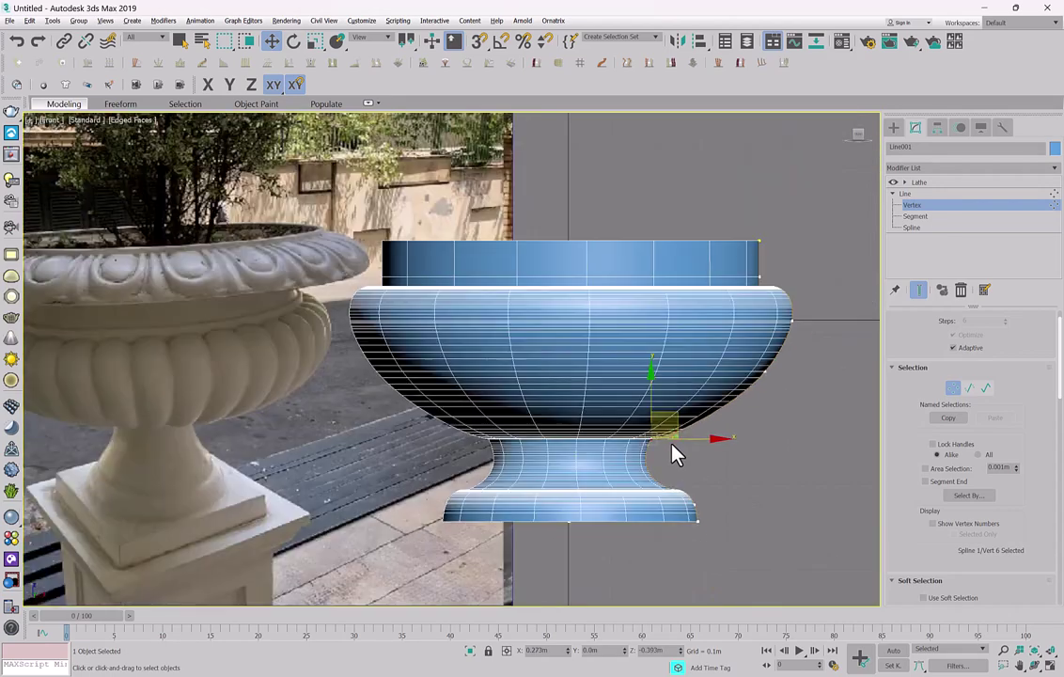
# Move the stem and outer base vertices toward the axis to narrow the foot, and raise the rim and bowl vertices together.
pyautogui.moveTo(612, 407); pyautogui.dragTo(613, 406)
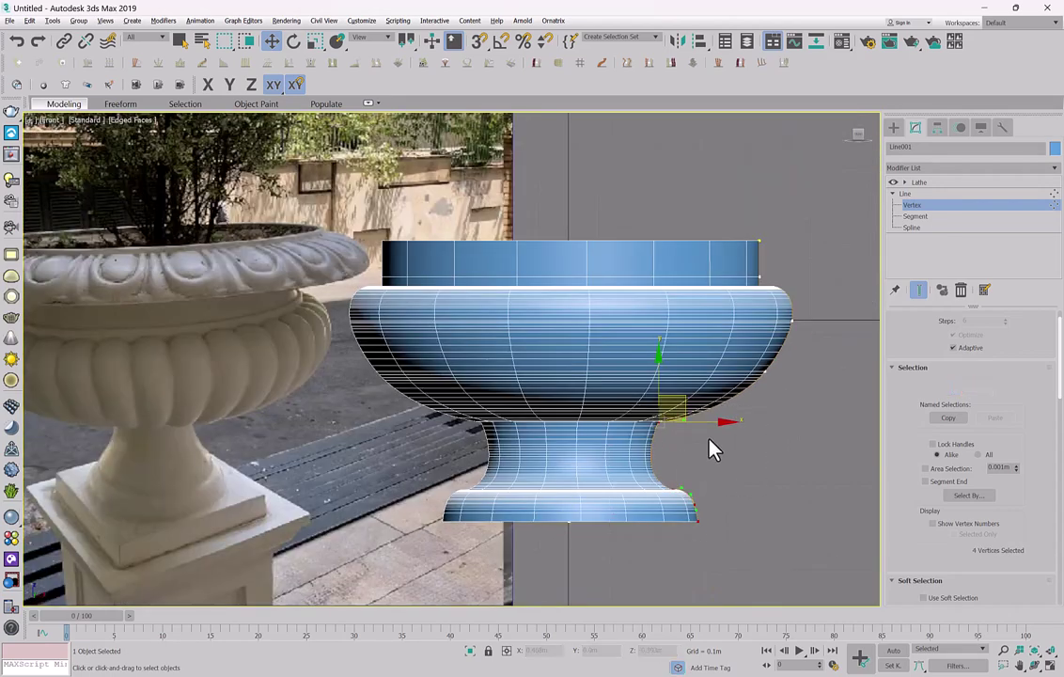
pyautogui.moveTo(693, 423); pyautogui.dragTo(653, 423)
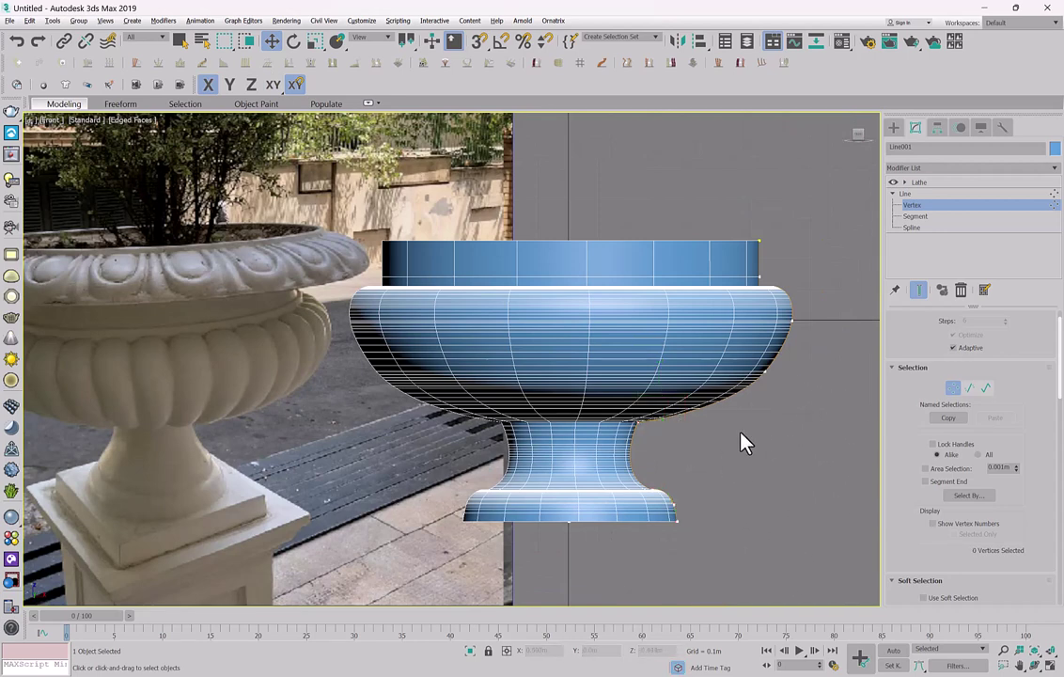
pyautogui.scroll(-3, 780, 402)
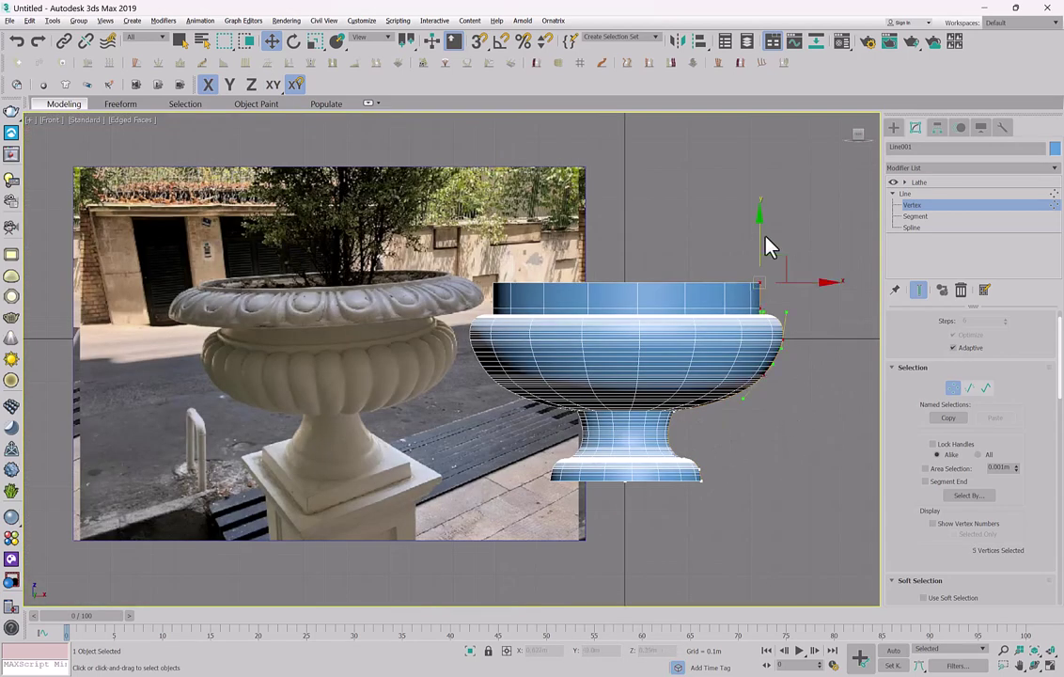
pyautogui.moveTo(768, 246); pyautogui.dragTo(765, 216)
pyautogui.scroll(2, 752, 395)
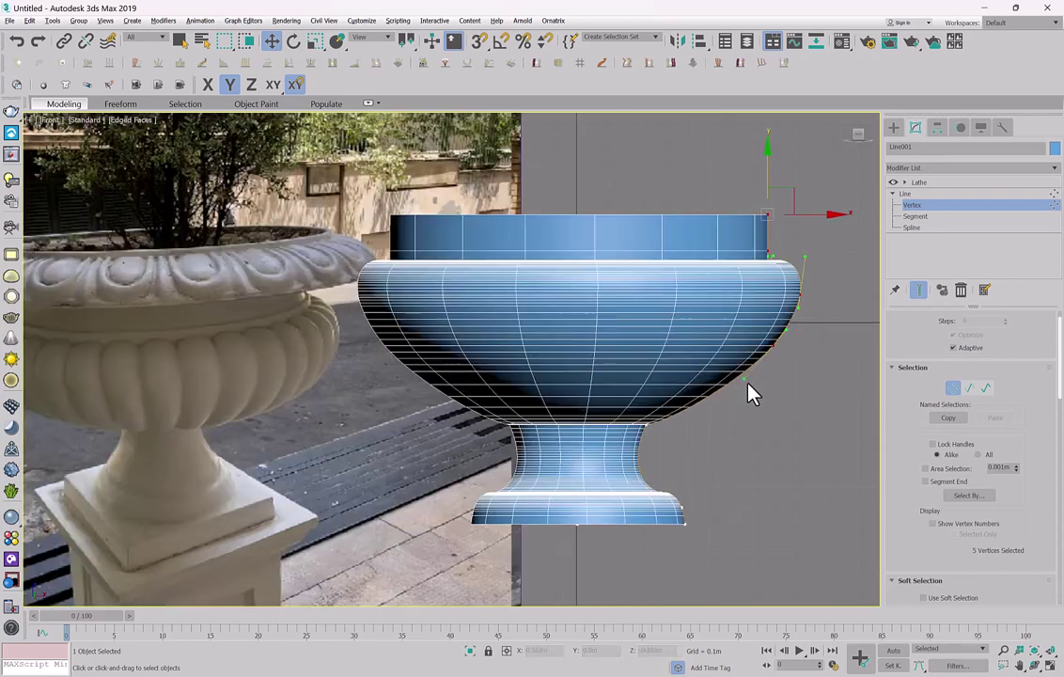
# Extend the bowl-side handle of the bowl-stem vertex outward to round the bowl's underside.
pyautogui.click(673, 425)
pyautogui.scroll(3, 675, 427)
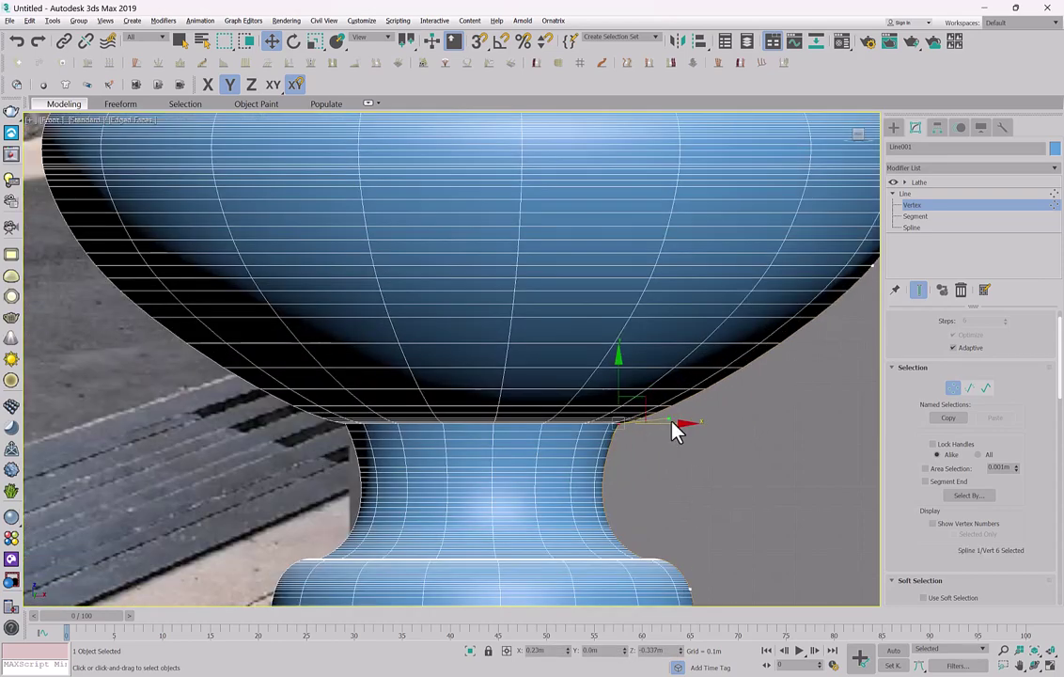
pyautogui.scroll(2, 681, 428)
pyautogui.scroll(-4, 716, 372)
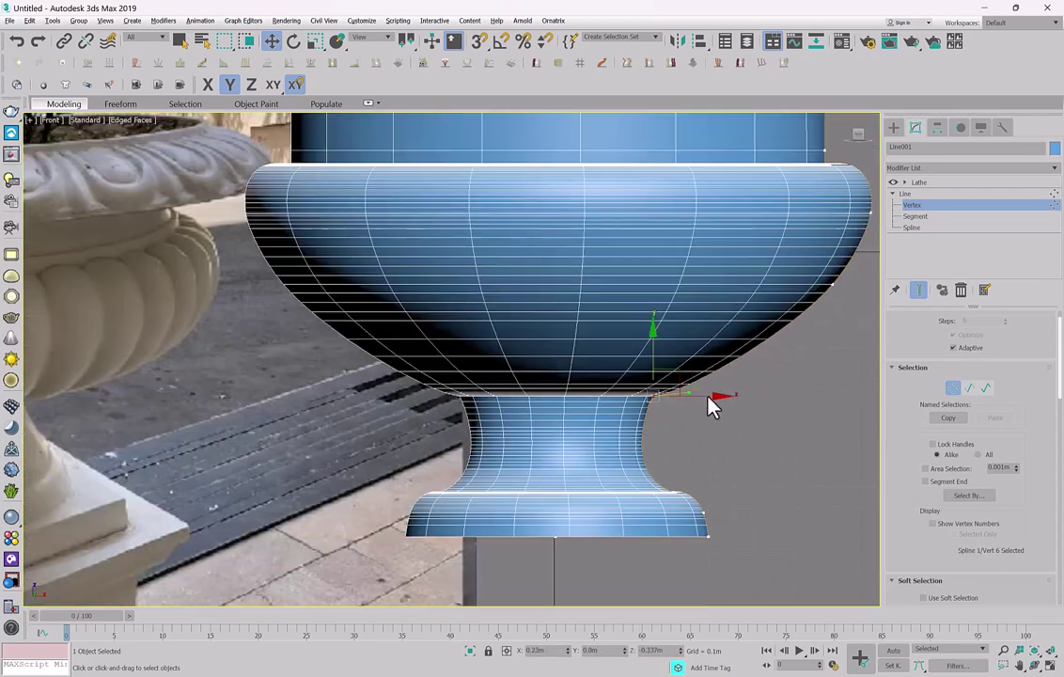
pyautogui.click(274, 85)
pyautogui.moveTo(687, 391); pyautogui.dragTo(738, 384)
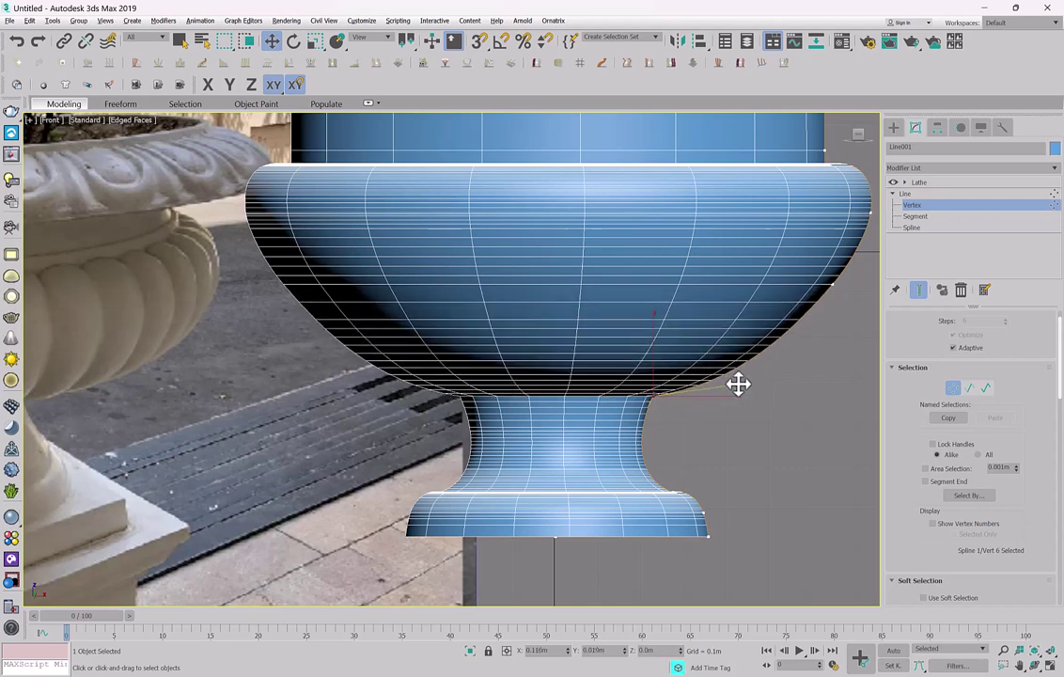
# Move the lower bowl vertex down and toward the axis, and change its tangent type.
pyautogui.moveTo(748, 279); pyautogui.dragTo(634, 293, button='middle')
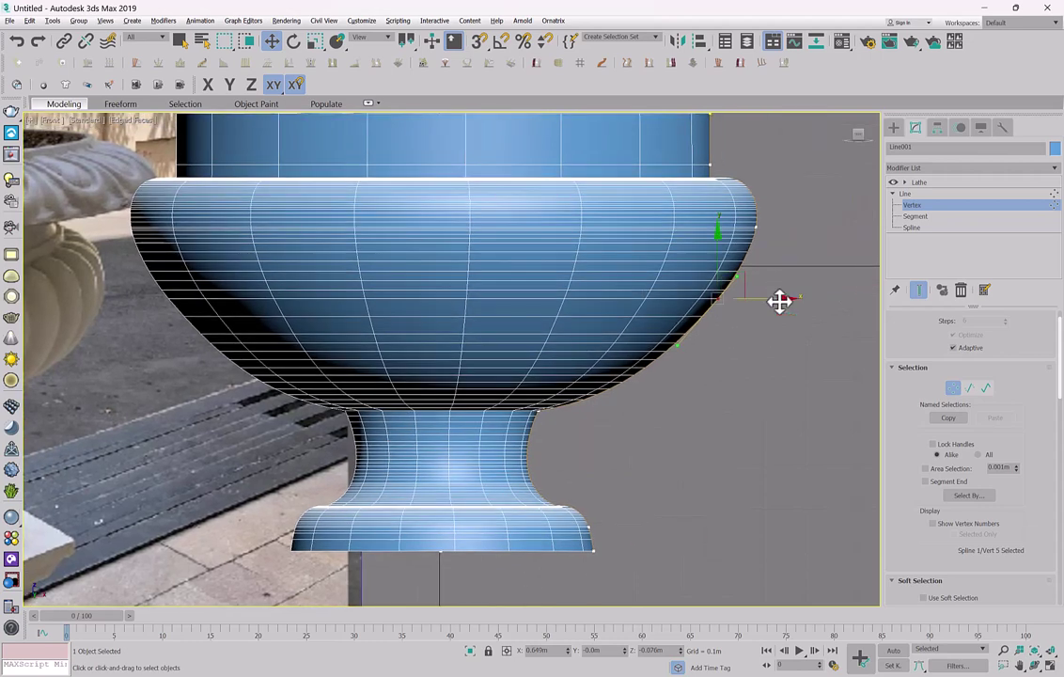
pyautogui.moveTo(779, 301); pyautogui.dragTo(731, 338)
pyautogui.rightClick(728, 316)
pyautogui.click(700, 248)
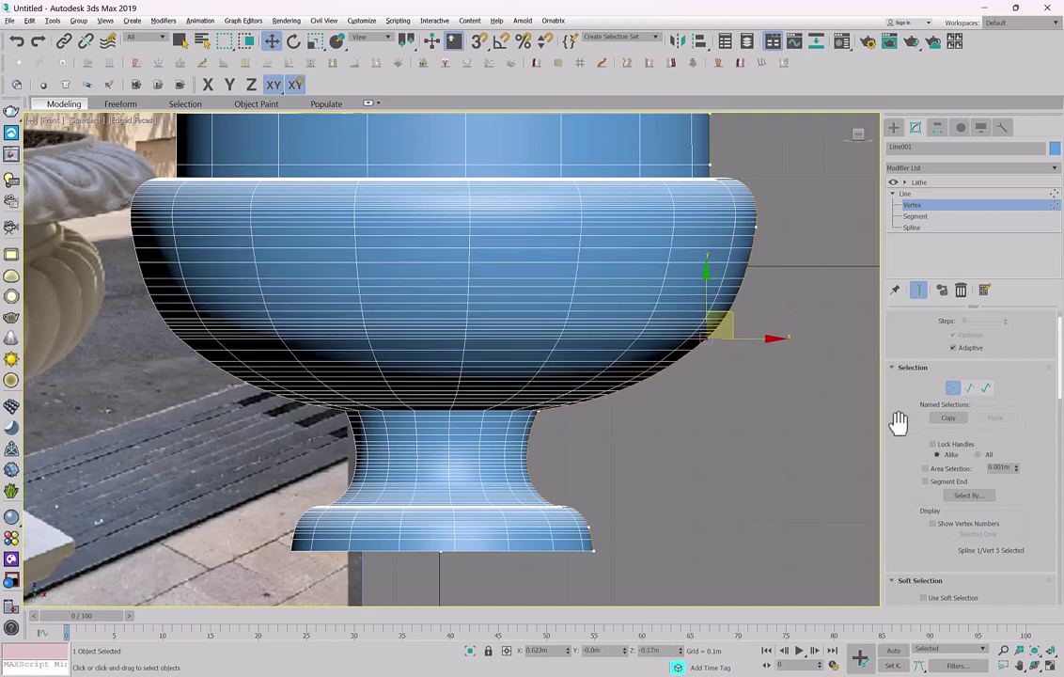
# Hide the Lathe result and move the bowl's widest vertex slightly outward.
pyautogui.scroll(-10, 1038, 537)
pyautogui.click(893, 181)
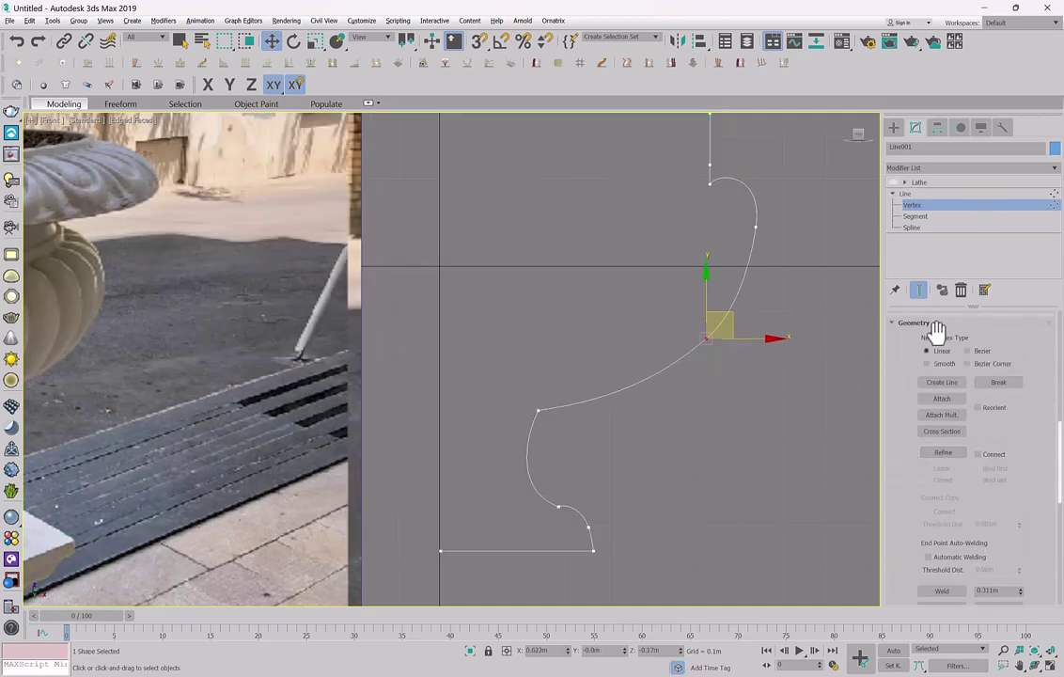
pyautogui.click(755, 227)
pyautogui.moveTo(798, 225); pyautogui.dragTo(808, 228)
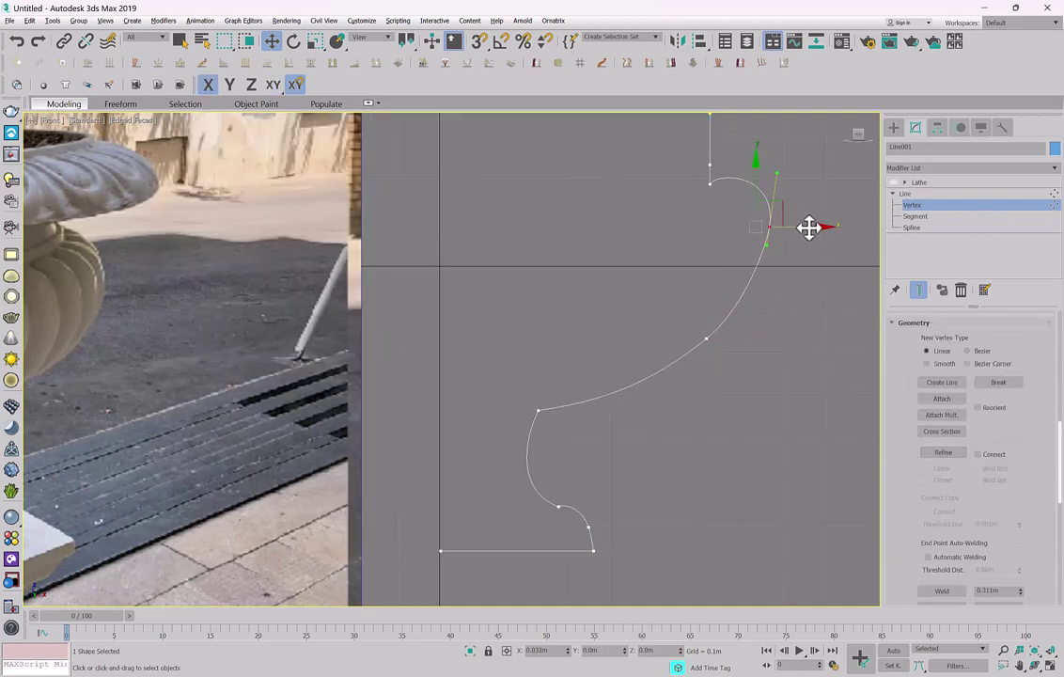
# Fillet the lower bowl vertex into one wide curve and weld the overlapping vertices.
pyautogui.click(743, 308)
pyautogui.click(706, 338)
pyautogui.scroll(-3, 997, 384)
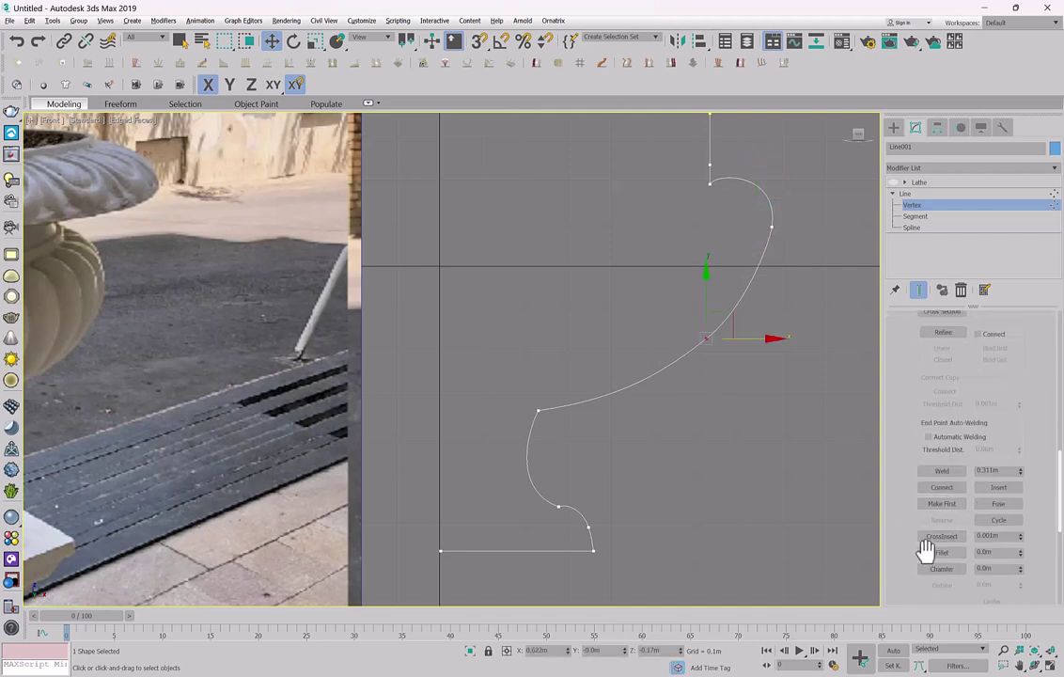
pyautogui.click(928, 552)
pyautogui.moveTo(709, 341); pyautogui.dragTo(720, 143)
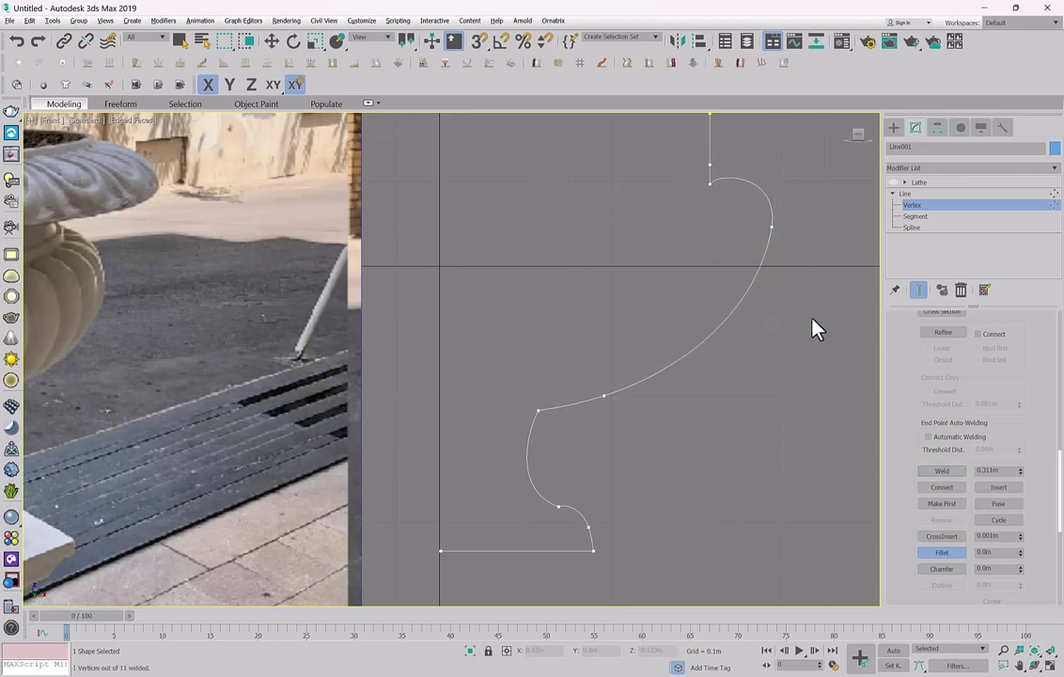
# Raise the three vertical rim vertices slightly and turn the Lathe result back on.
pyautogui.scroll(-5, 624, 385)
pyautogui.scroll(5, 628, 315)
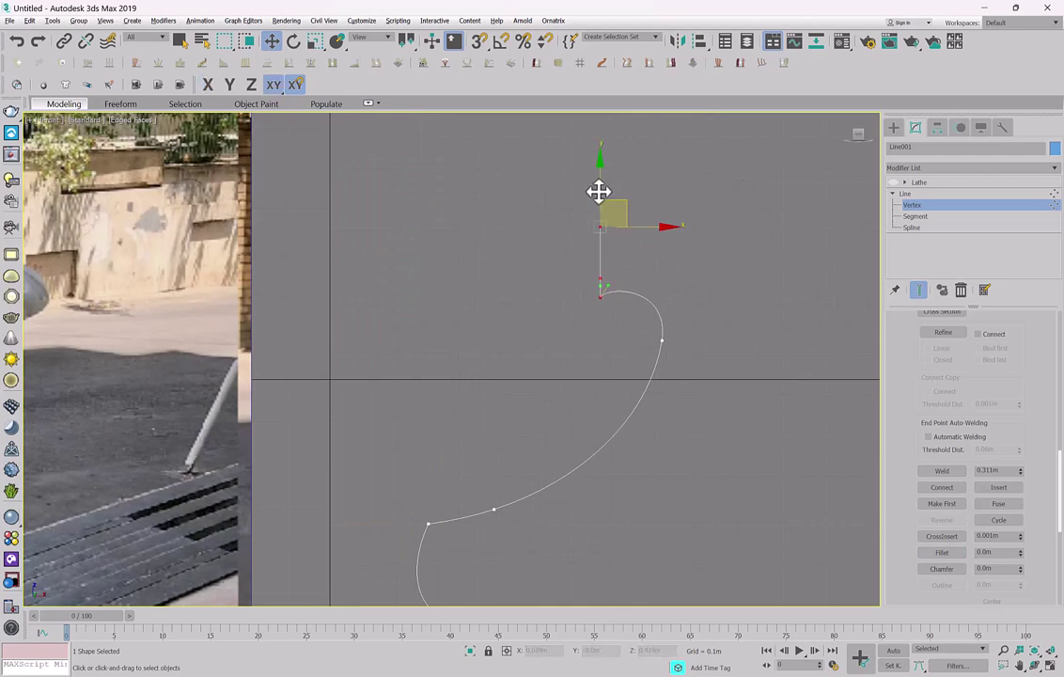
pyautogui.moveTo(598, 189)
pyautogui.mouseDown()
pyautogui.moveTo(601, 169)
pyautogui.moveTo(606, 180)
pyautogui.mouseUp()
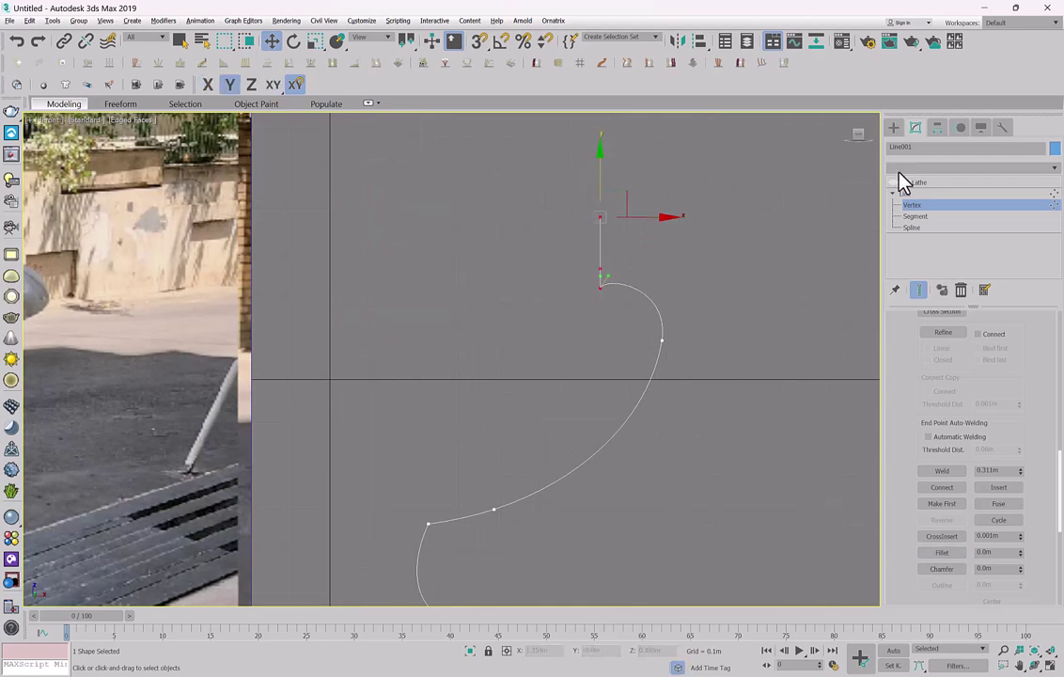
pyautogui.click(894, 181)
pyautogui.scroll(-3, 634, 387)
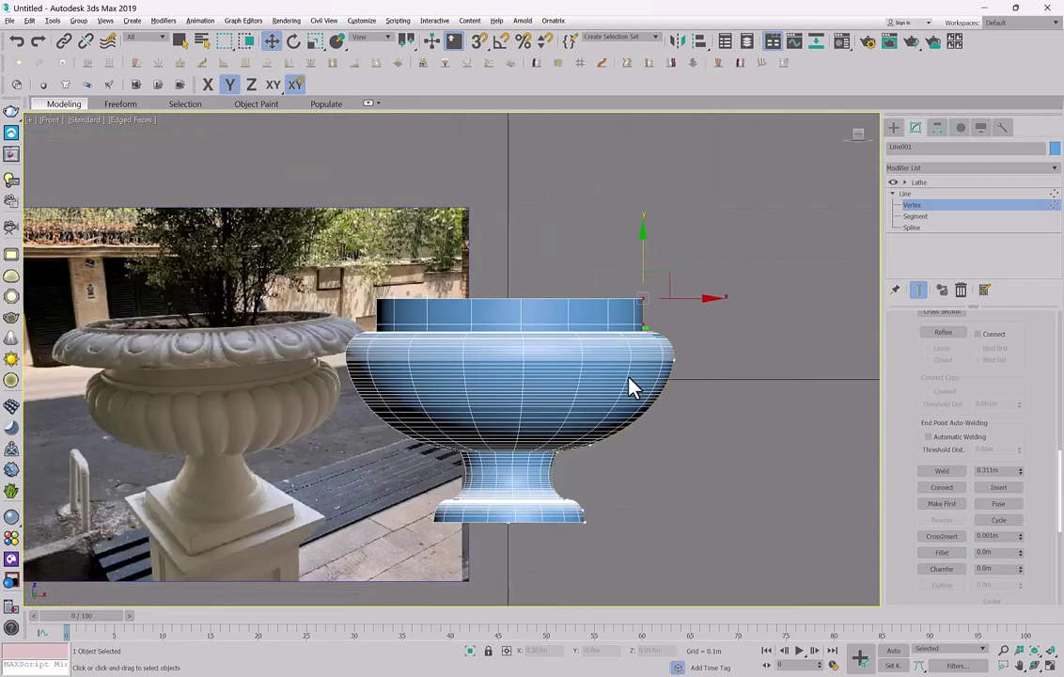
# With the Lathe result hidden, give the vertex between bowl and neck independent tangents and level its bowl-side handle.
pyautogui.scroll(3, 628, 532)
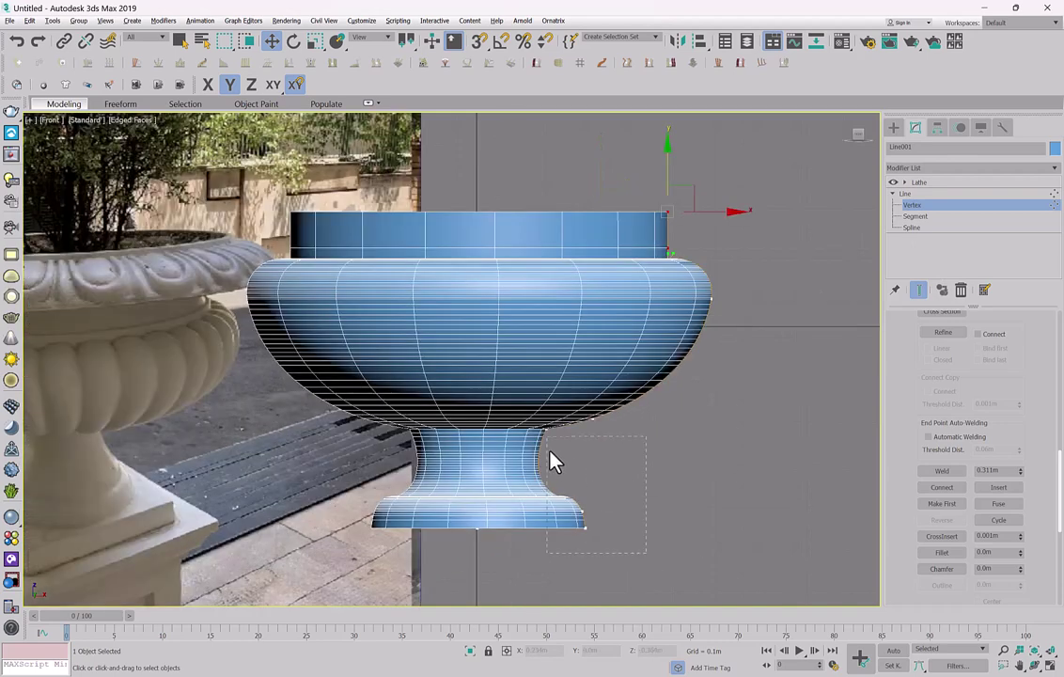
pyautogui.moveTo(551, 455); pyautogui.dragTo(552, 429)
pyautogui.rightClick(537, 423)
pyautogui.scroll(2, 585, 467)
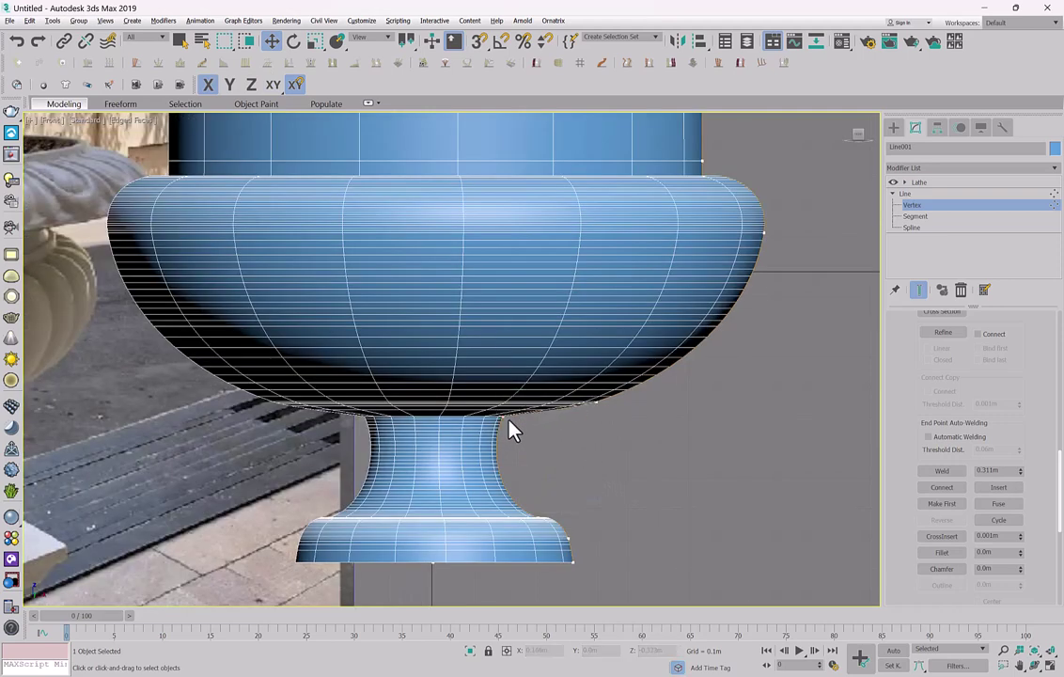
pyautogui.scroll(3, 510, 428)
pyautogui.click(892, 182)
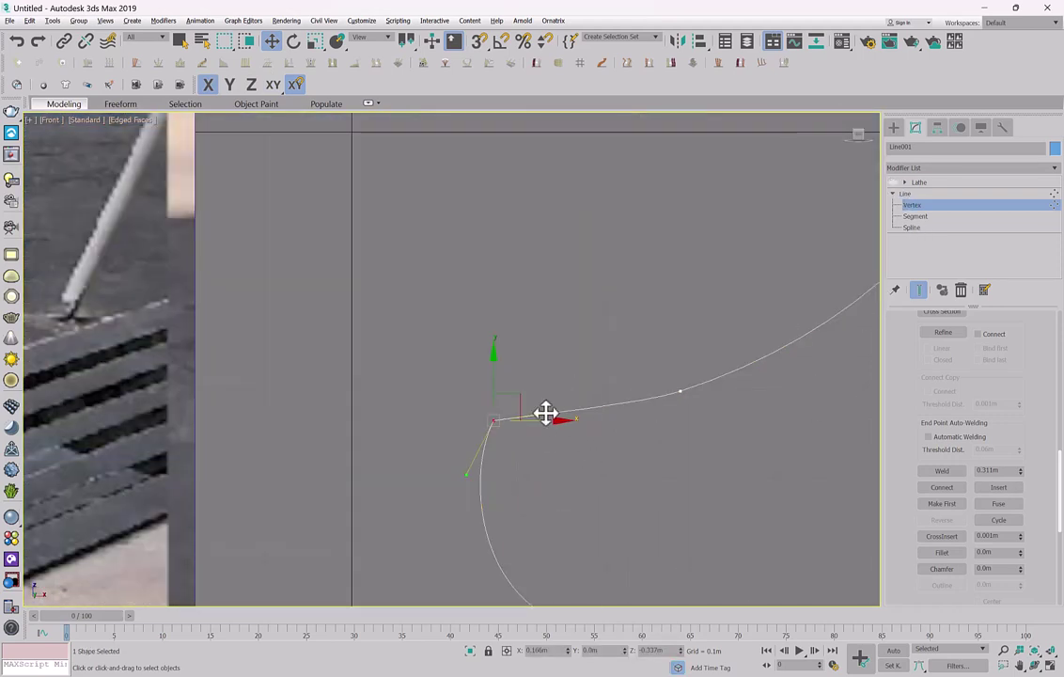
pyautogui.press('F8')
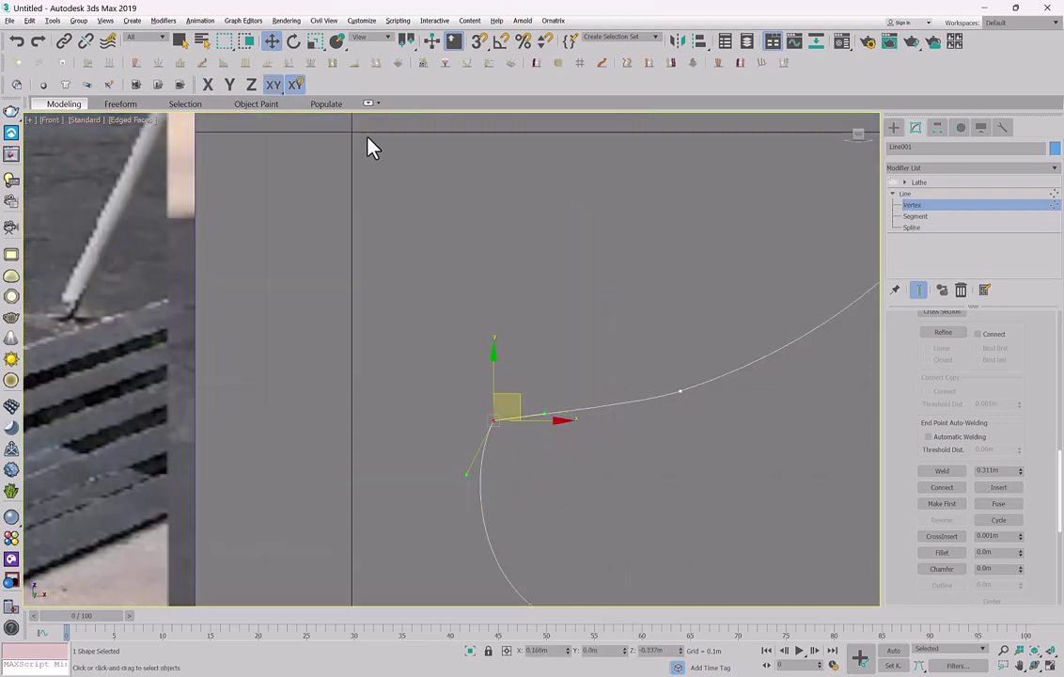
pyautogui.scroll(-4, 583, 432)
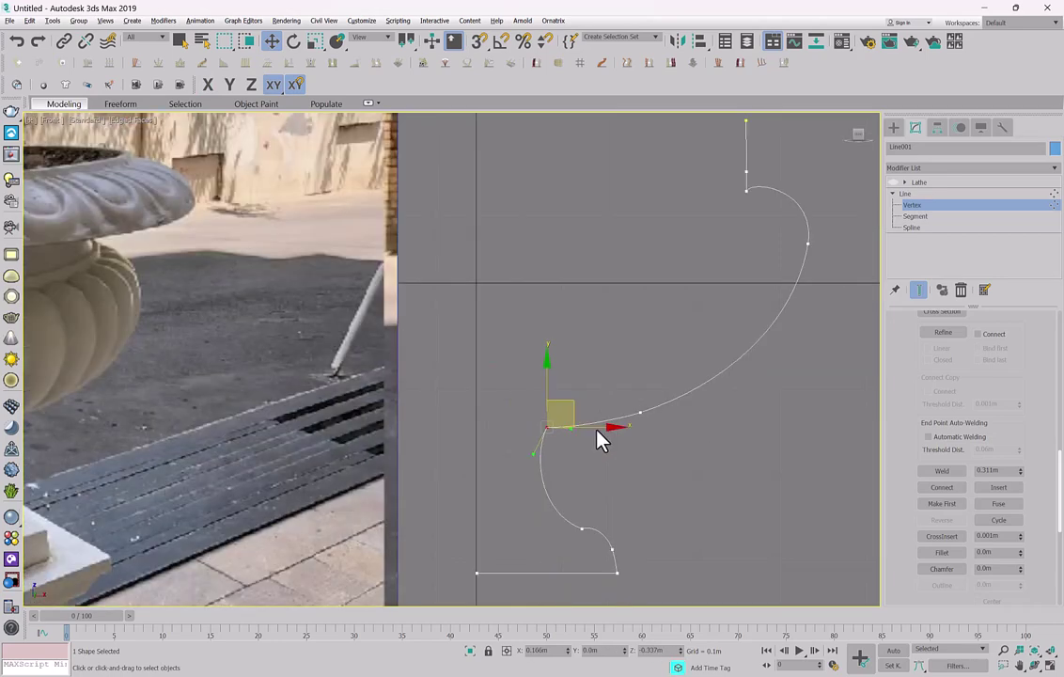
# Fillet the lower bowl vertex up to the widest point, weld the overlapping vertices, and turn the Lathe result on.
pyautogui.scroll(2, 656, 444)
pyautogui.click(942, 552)
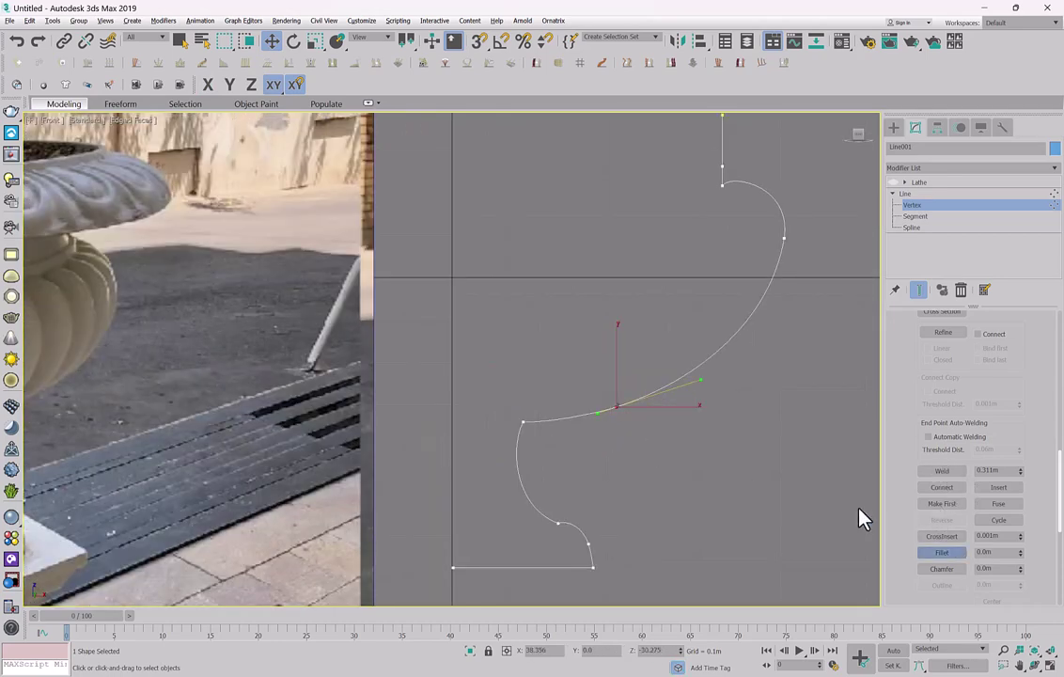
pyautogui.moveTo(639, 374); pyautogui.dragTo(670, 302)
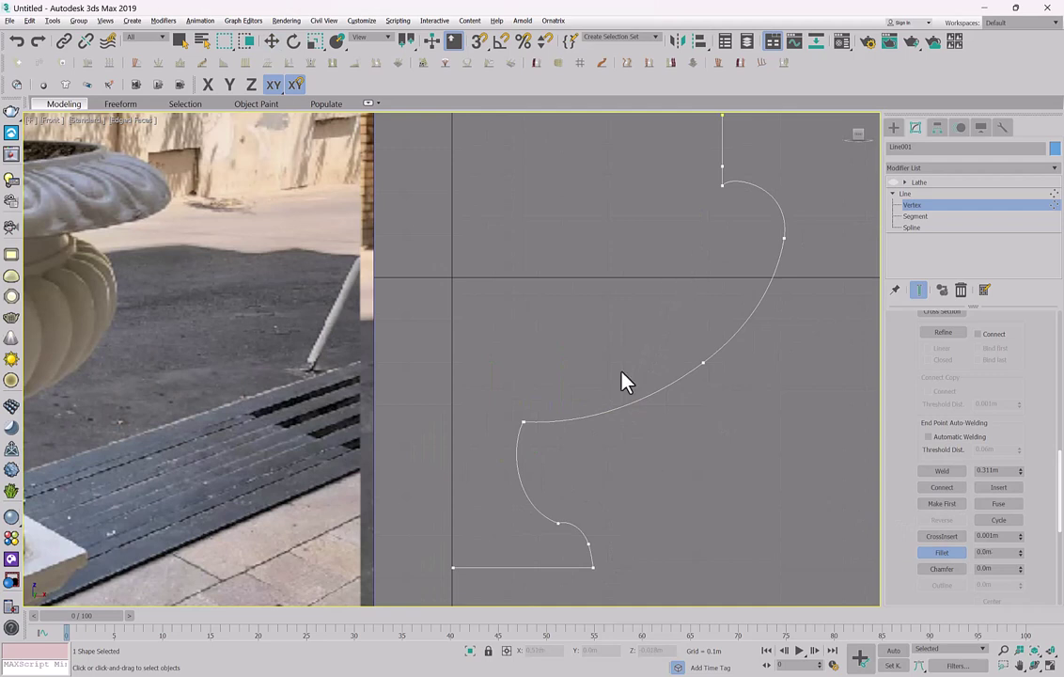
pyautogui.click(933, 473)
pyautogui.moveTo(685, 343); pyautogui.dragTo(717, 177)
pyautogui.click(942, 552)
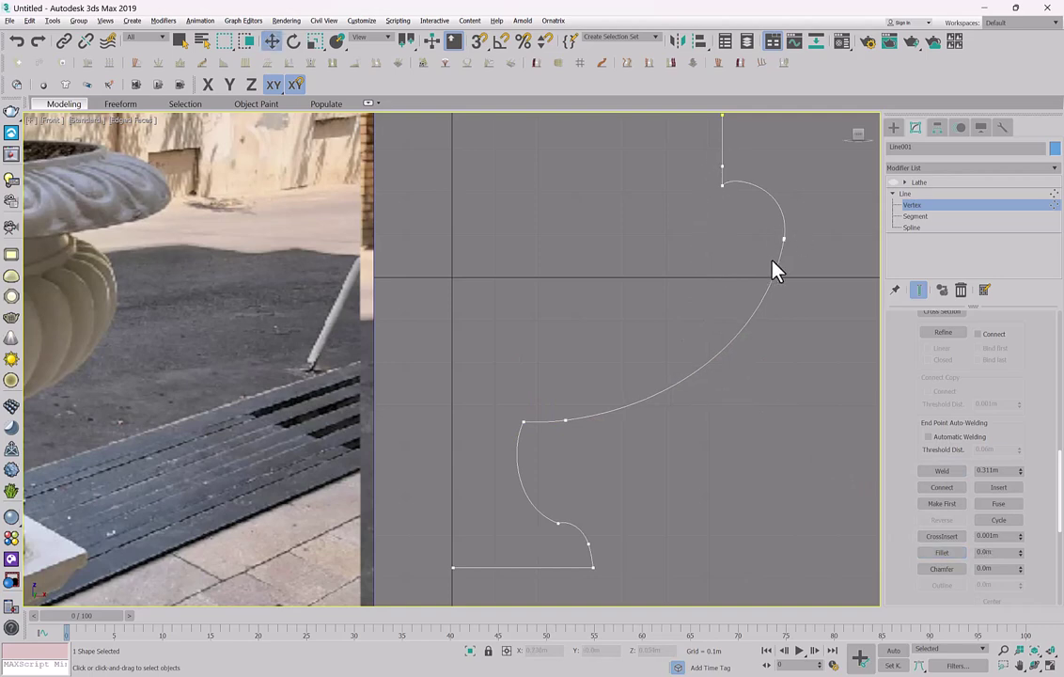
pyautogui.scroll(-4, 797, 366)
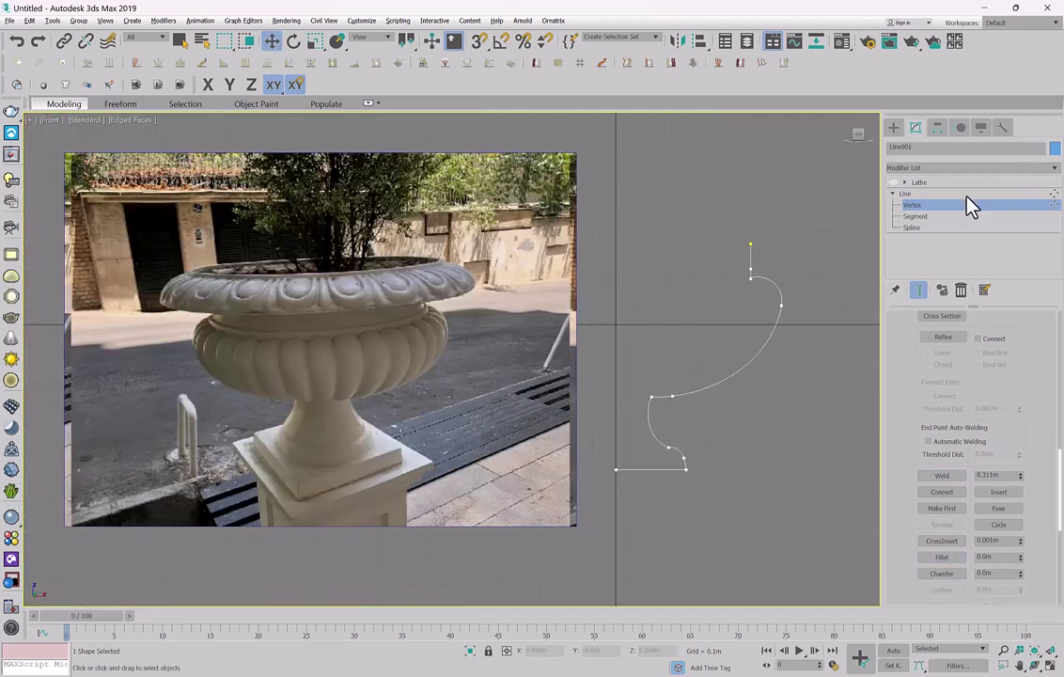
pyautogui.click(904, 192)
pyautogui.click(893, 182)
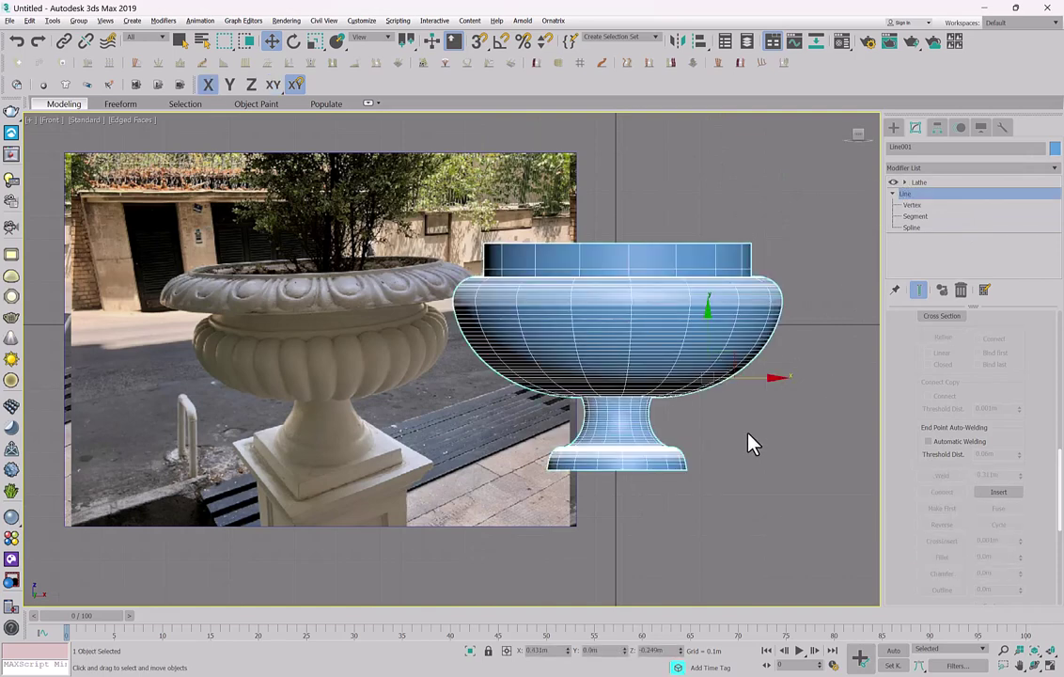
# Hide the Lathe result and raise the rim vertices together with the bowl's widest vertex by about 0.087 m.
pyautogui.moveTo(752, 444); pyautogui.dragTo(725, 356, button='middle')
pyautogui.click(913, 205)
pyautogui.click(893, 181)
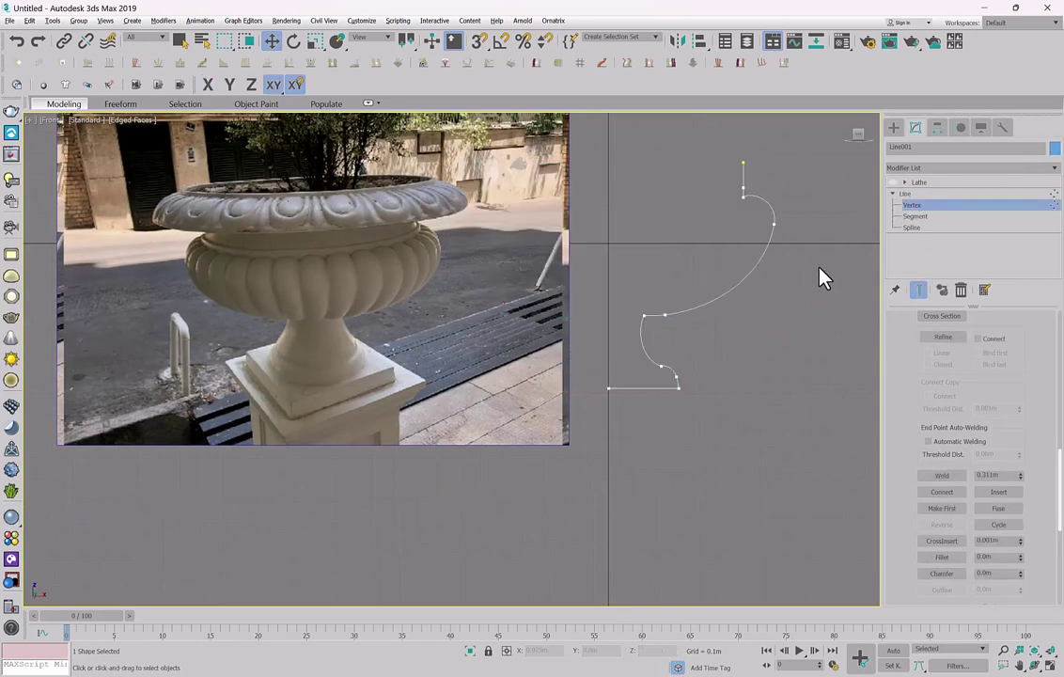
pyautogui.click(742, 163)
pyautogui.moveTo(761, 141); pyautogui.dragTo(780, 221, button='middle')
pyautogui.moveTo(761, 192); pyautogui.dragTo(760, 173)
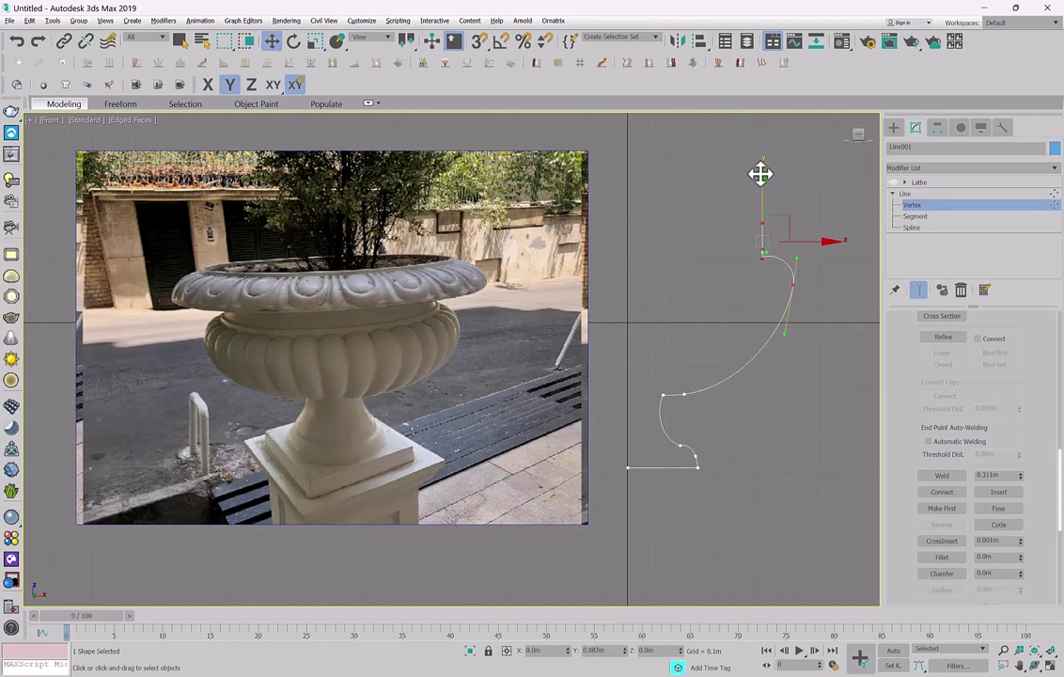
# Reshape the bowl's widest vertex by steepening its lower tangent and filleting it, and turn the Lathe result back on.
pyautogui.click(790, 284)
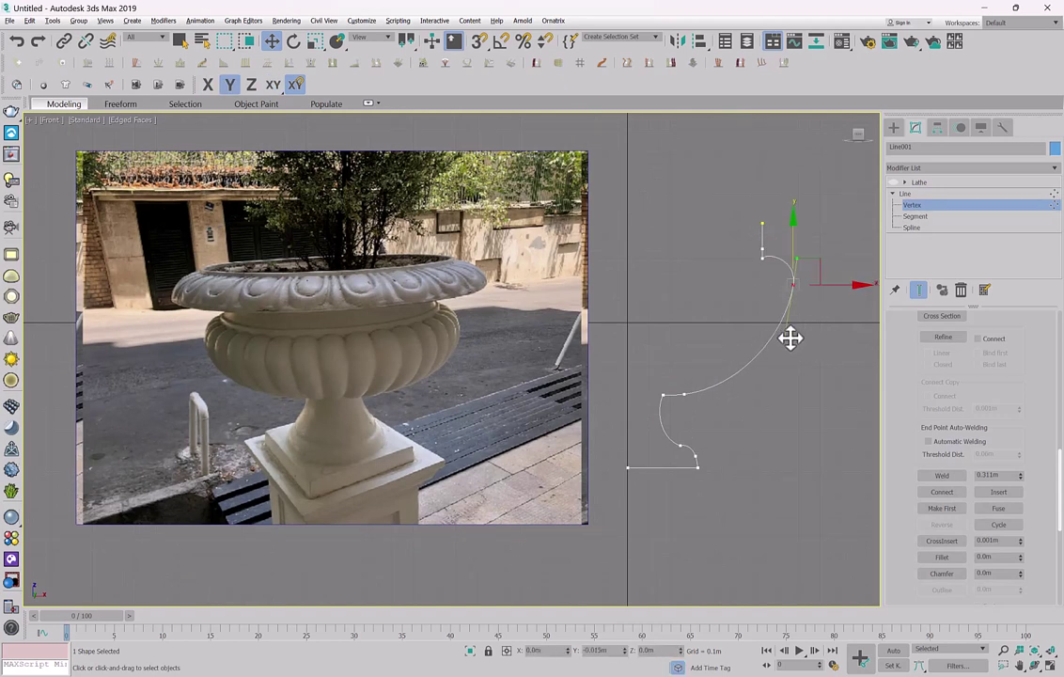
pyautogui.click(273, 84)
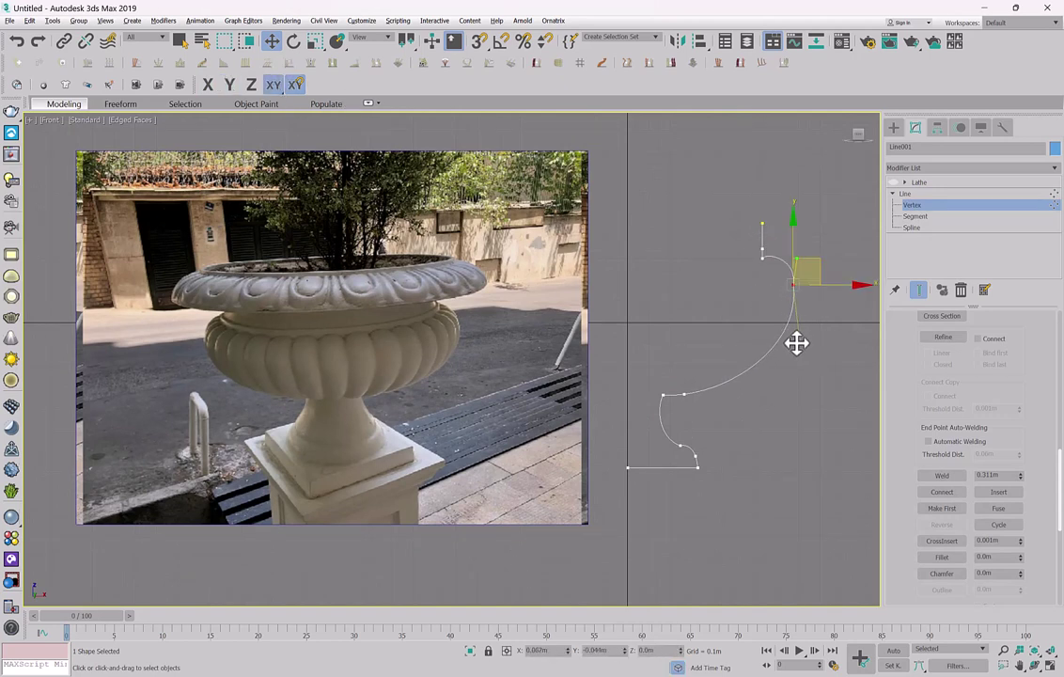
pyautogui.click(942, 556)
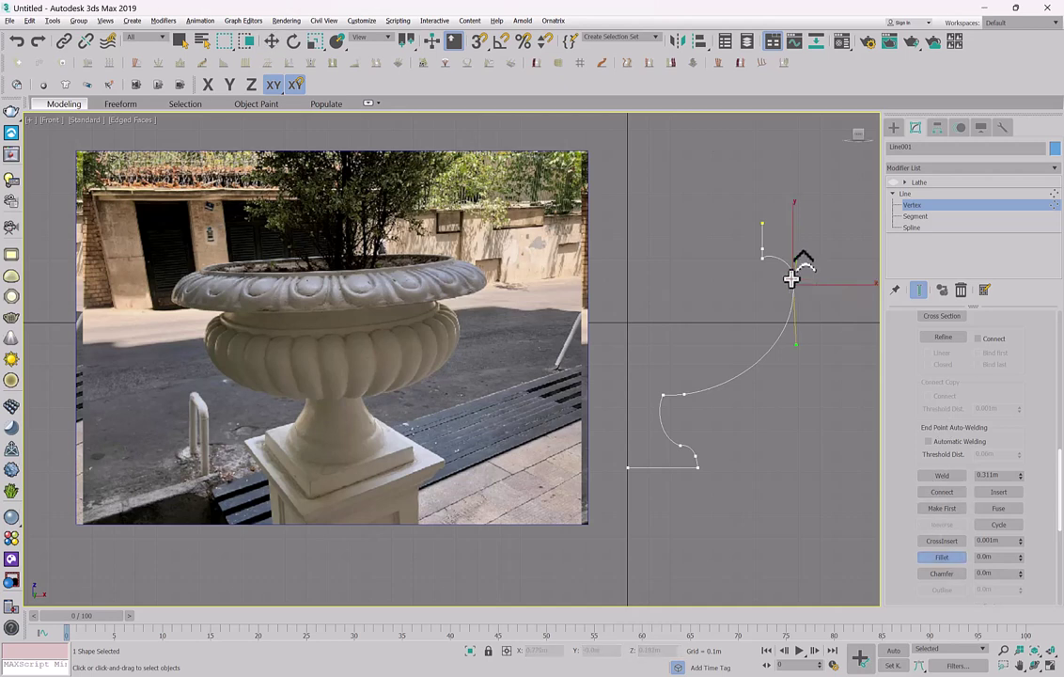
pyautogui.moveTo(793, 275)
pyautogui.mouseDown()
pyautogui.moveTo(771, 230)
pyautogui.moveTo(794, 252)
pyautogui.mouseUp()
pyautogui.scroll(2, 781, 274)
pyautogui.click(904, 193)
pyautogui.click(893, 182)
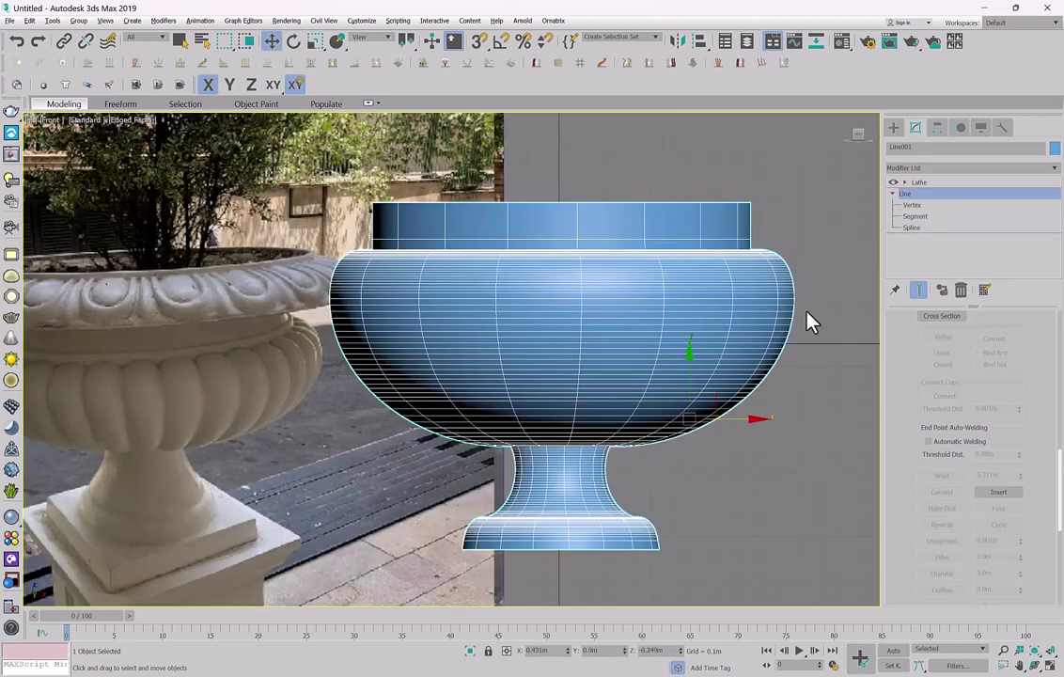
pyautogui.scroll(-2, 775, 311)
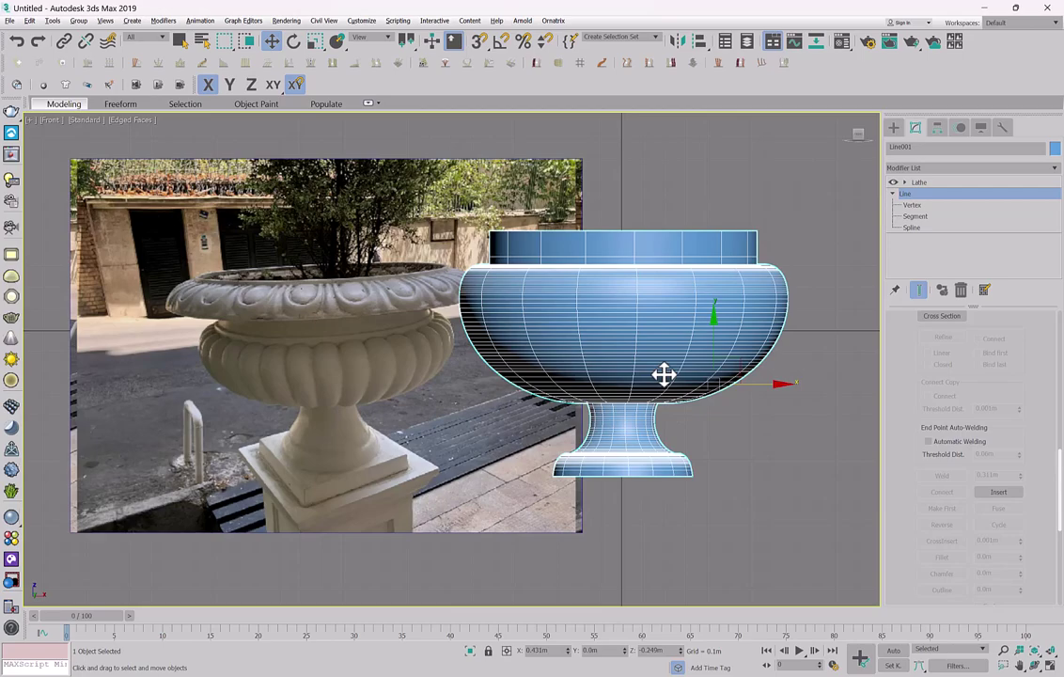
# Show the vase in perspective without edges and move the vertex at the top of the foot toward the axis.
pyautogui.scroll(4, 662, 474)
pyautogui.click(912, 205)
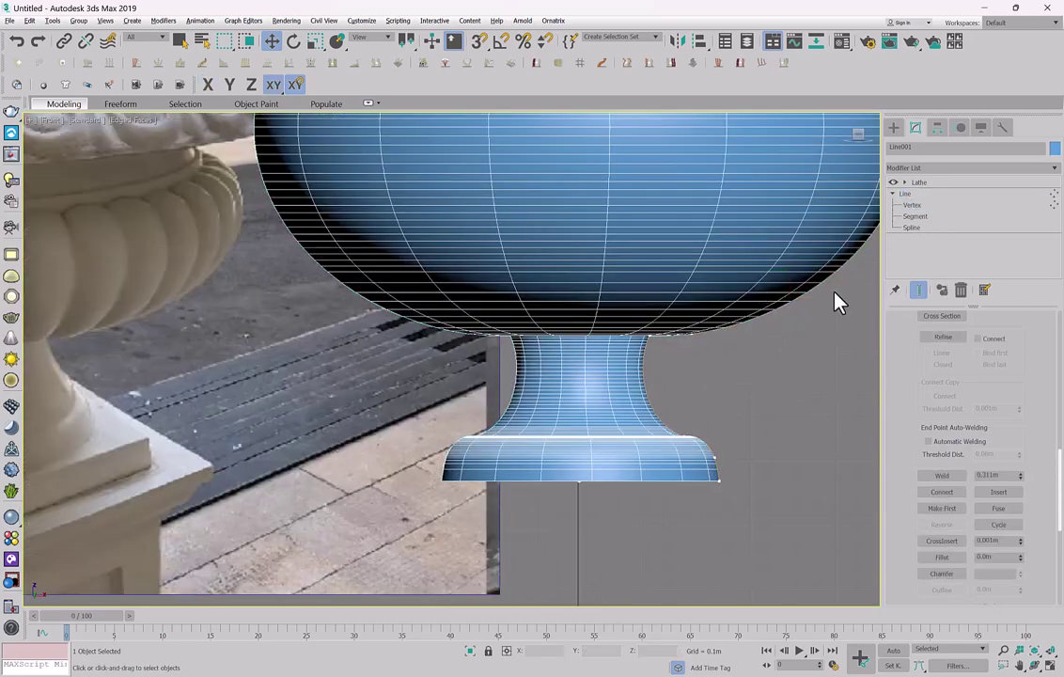
pyautogui.hotkey('alt', 'w')
pyautogui.rightClick(703, 451)
pyautogui.hotkey('alt', 'w')
pyautogui.moveTo(727, 507)
pyautogui.keyDown('alt'); pyautogui.mouseDown(button='middle')
pyautogui.moveTo(713, 501)
pyautogui.moveTo(666, 384)
pyautogui.moveTo(622, 375)
pyautogui.mouseUp(button='middle'); pyautogui.keyUp('alt')
pyautogui.press('F4')
pyautogui.scroll(3, 616, 464)
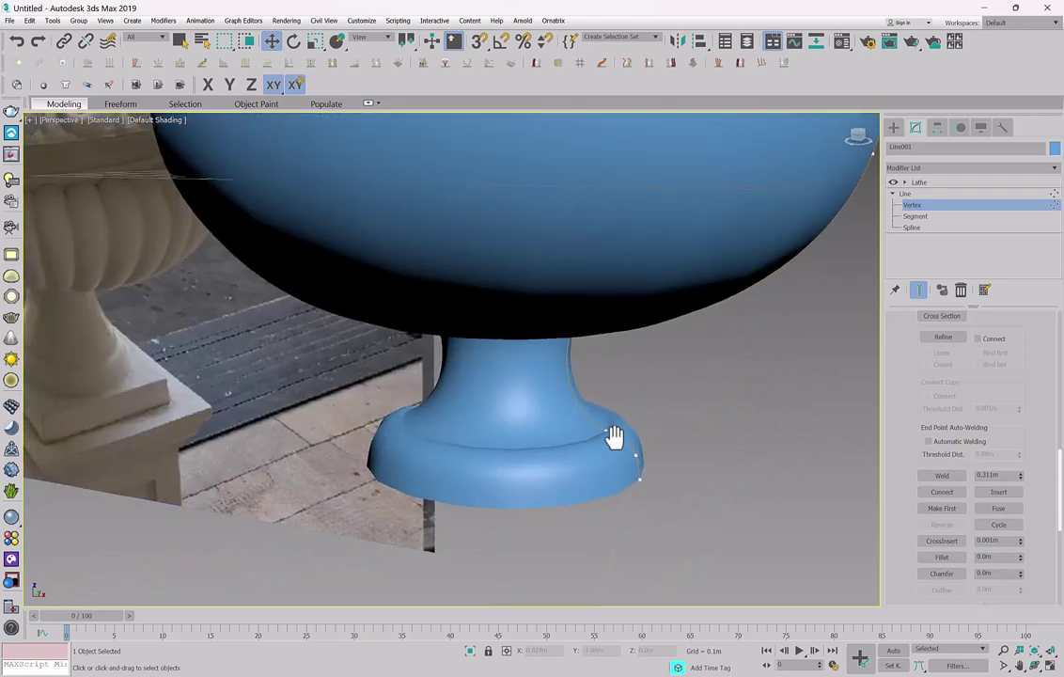
pyautogui.click(652, 423)
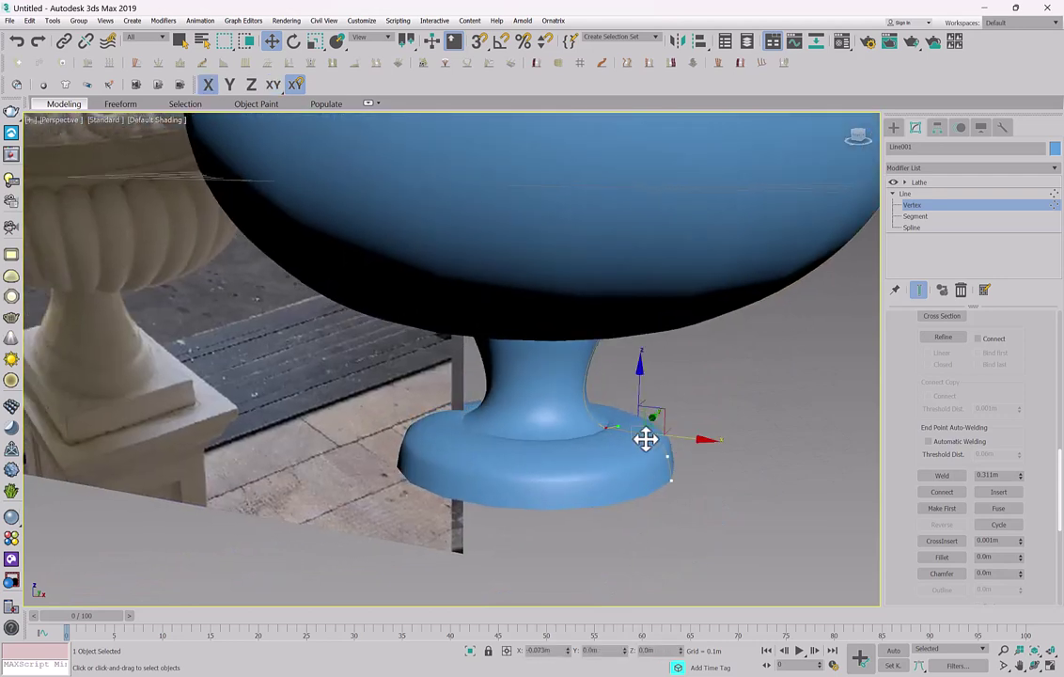
# In a wireframe Front view, move the foot's upper vertex slightly outward and tilt its outer tangent handle downward to soften the transition.
pyautogui.scroll(3, 618, 452)
pyautogui.hotkey('alt', 'w')
pyautogui.scroll(2, 804, 284)
pyautogui.scroll(4, 800, 277)
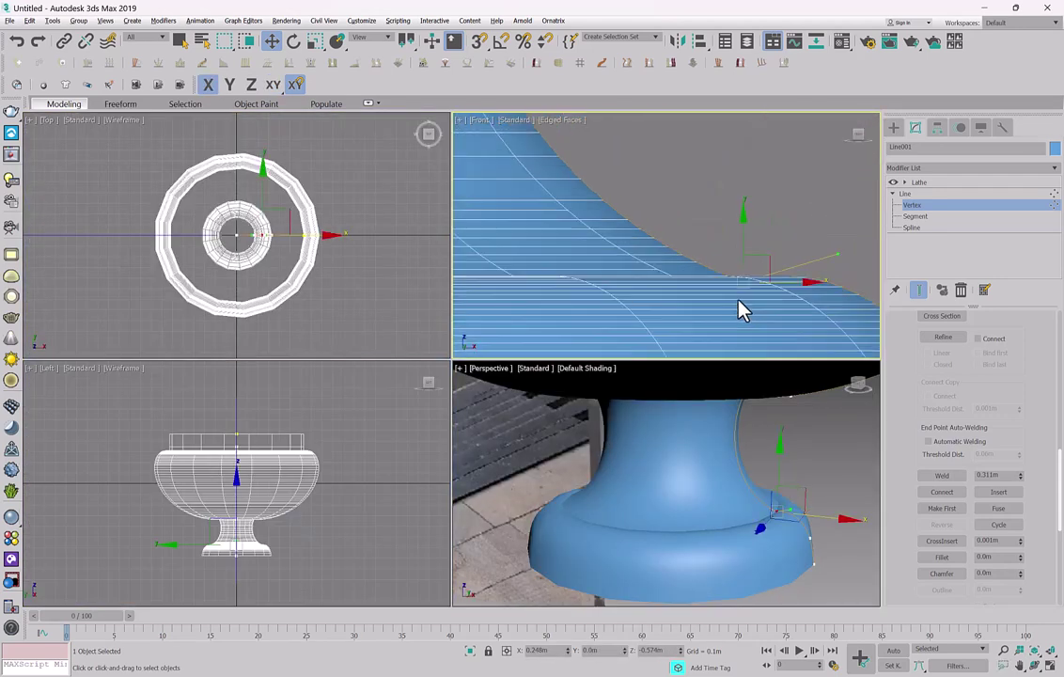
pyautogui.press('F3')
pyautogui.scroll(-3, 531, 223)
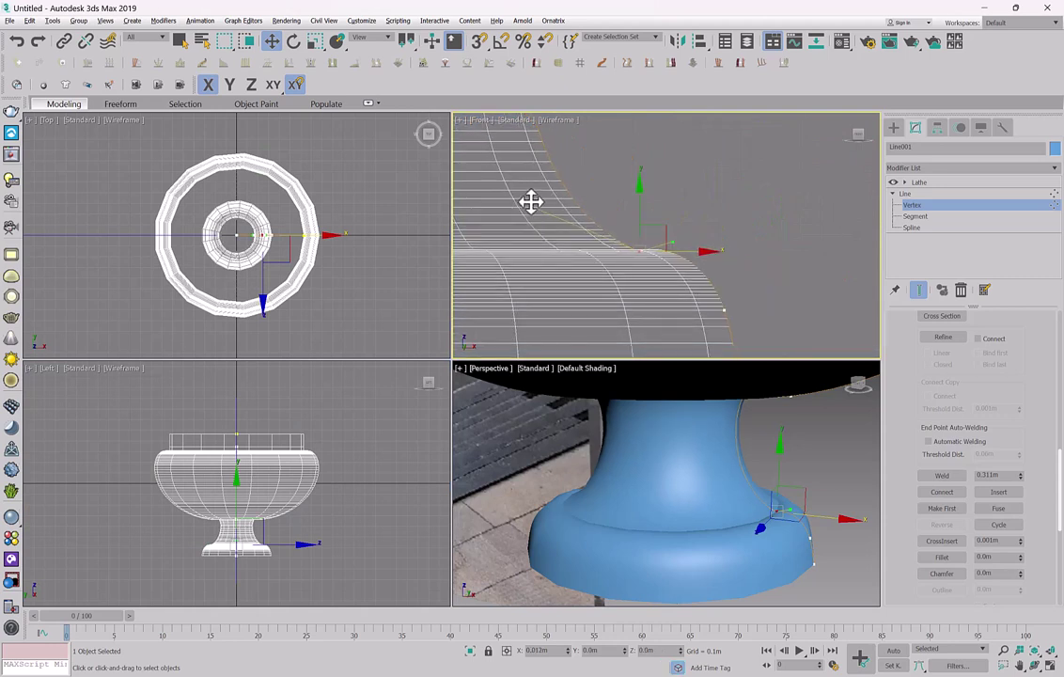
pyautogui.scroll(2, 668, 248)
pyautogui.moveTo(677, 255); pyautogui.dragTo(721, 318)
pyautogui.hotkey('ctrl', 'z')
pyautogui.click(273, 84)
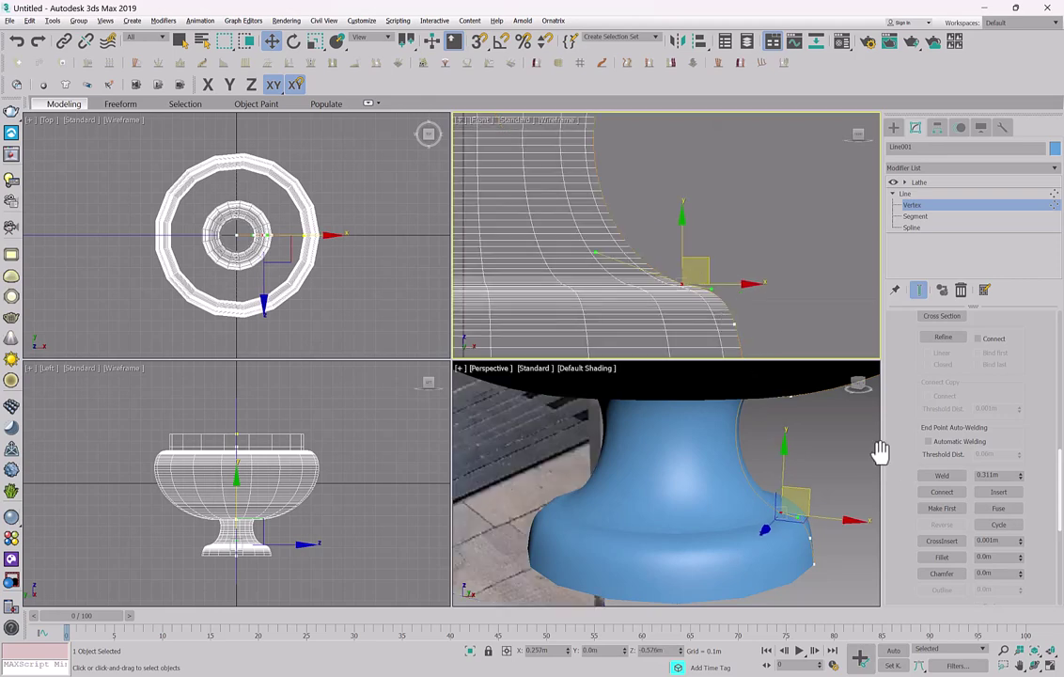
# In the shaded perspective view, lower the foot's bottom outer vertex and move it slightly outward.
pyautogui.scroll(-3, 724, 476)
pyautogui.moveTo(710, 474); pyautogui.dragTo(698, 461, button='middle')
pyautogui.hotkey('alt', 'w')
pyautogui.scroll(-4, 628, 429)
pyautogui.press('F3')
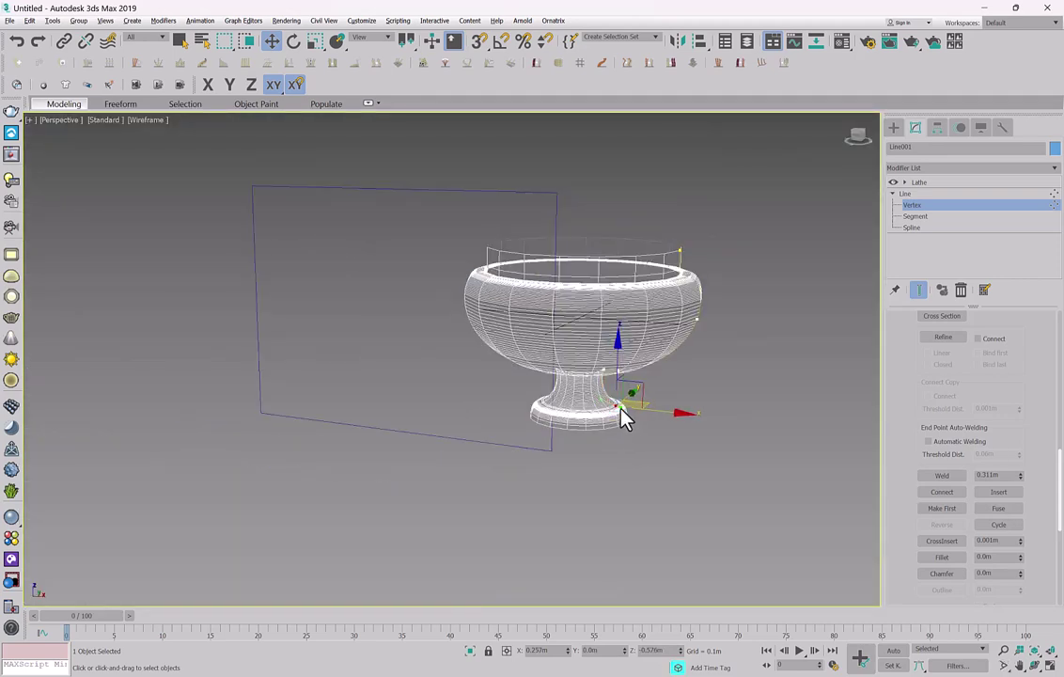
pyautogui.press('F3')
pyautogui.scroll(5, 639, 409)
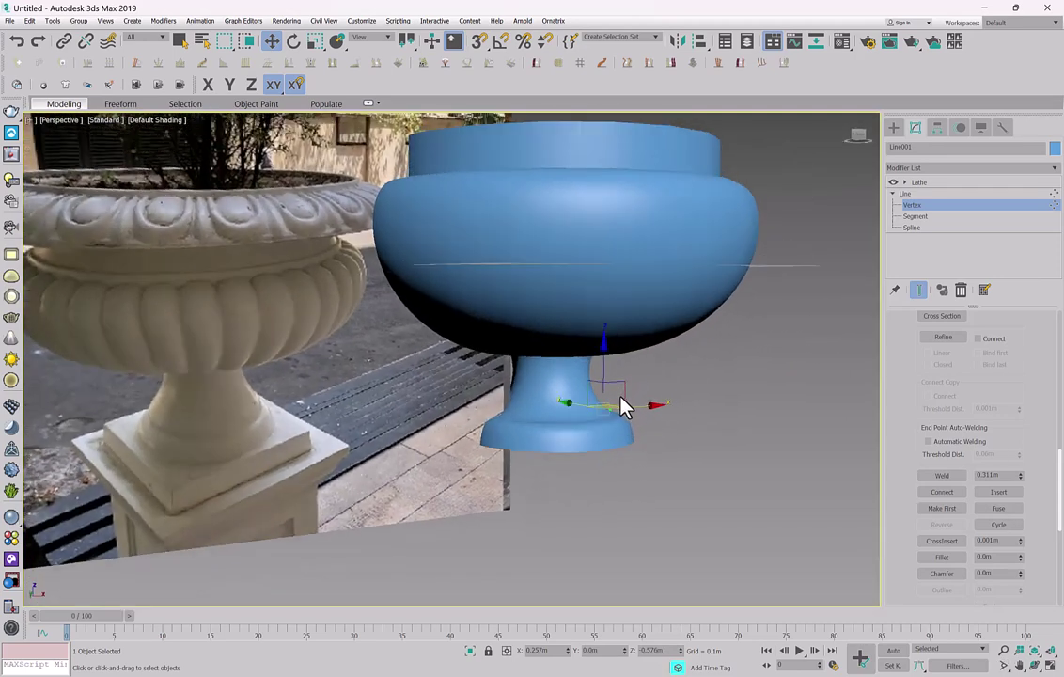
pyautogui.scroll(2, 628, 418)
pyautogui.keyDown('alt'); pyautogui.moveTo(846, 361); pyautogui.dragTo(622, 388, button='middle'); pyautogui.keyUp('alt')
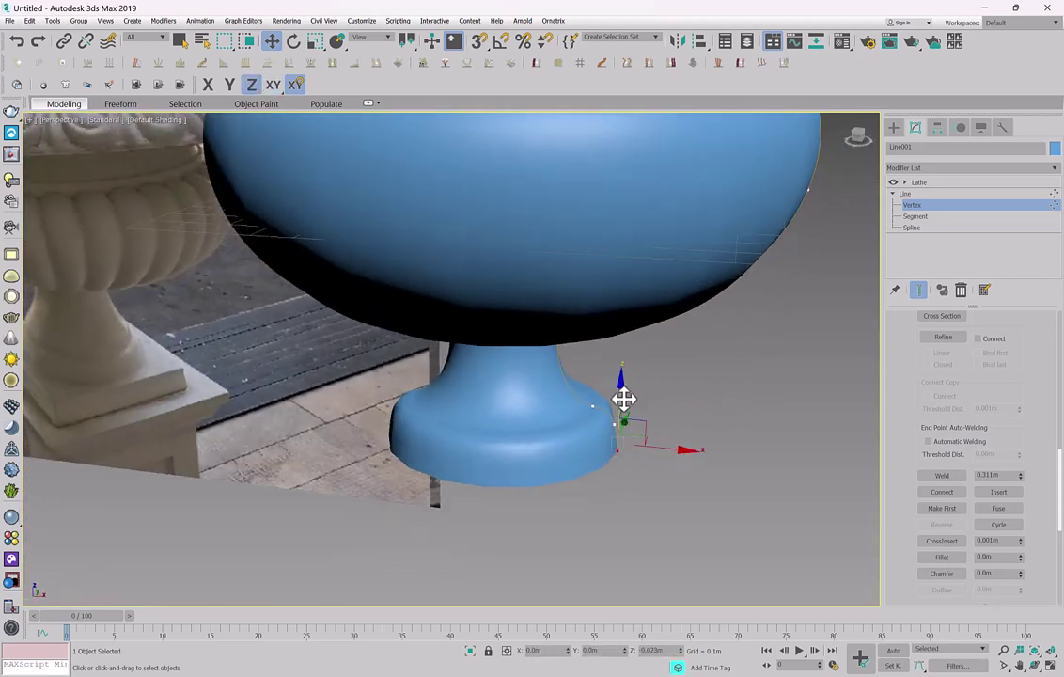
pyautogui.moveTo(624, 400); pyautogui.dragTo(627, 400)
pyautogui.moveTo(667, 456); pyautogui.dragTo(677, 458)
pyautogui.moveTo(662, 433)
pyautogui.keyDown('alt'); pyautogui.mouseDown(button='middle')
pyautogui.moveTo(674, 433)
pyautogui.moveTo(658, 431)
pyautogui.mouseUp(button='middle'); pyautogui.keyUp('alt')
# Examine the lathed vase beside the reference photo from several angles in perspective.
pyautogui.scroll(-3, 656, 429)
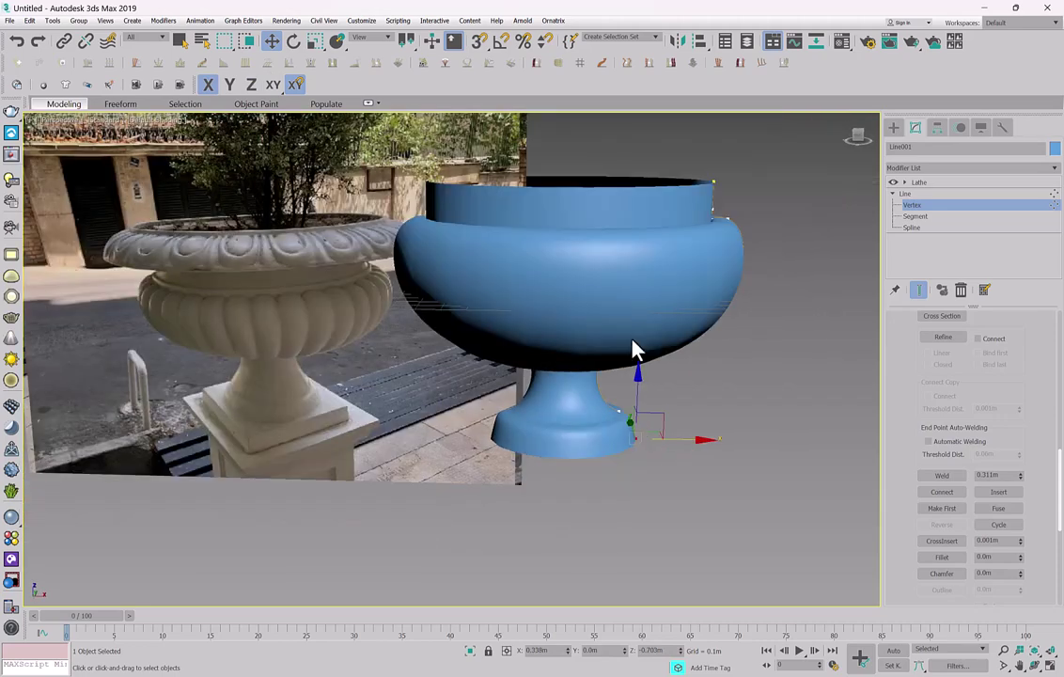
pyautogui.keyDown('alt'); pyautogui.moveTo(635, 349); pyautogui.dragTo(880, 280, button='middle'); pyautogui.keyUp('alt')
pyautogui.click(905, 194)
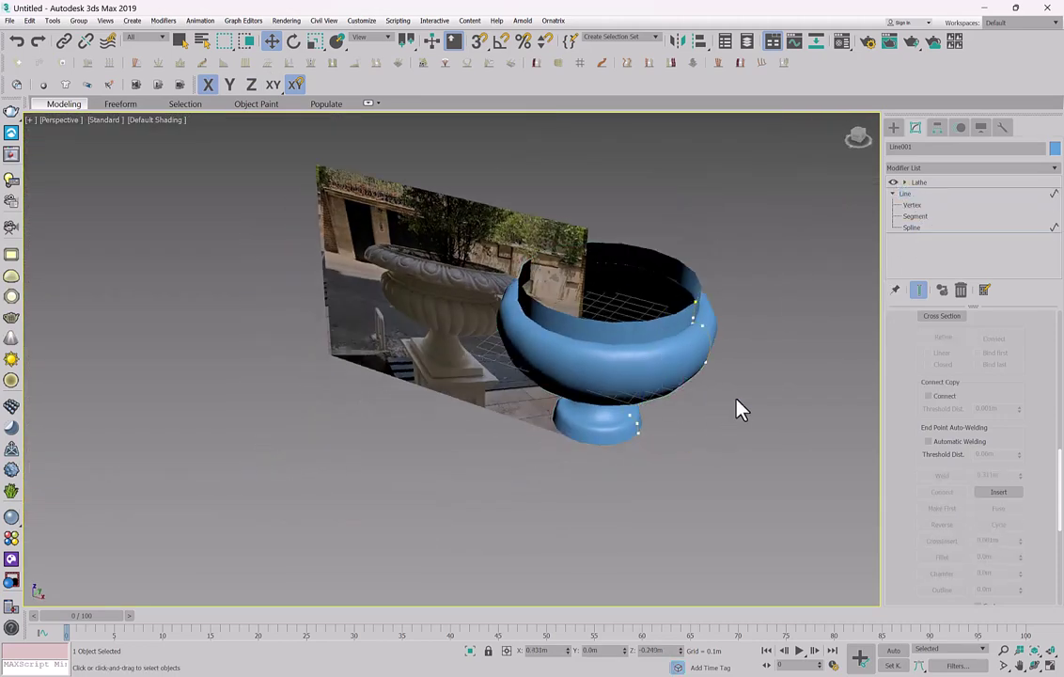
pyautogui.keyDown('alt'); pyautogui.moveTo(739, 409); pyautogui.dragTo(634, 437, button='middle'); pyautogui.keyUp('alt')
pyautogui.press('3')
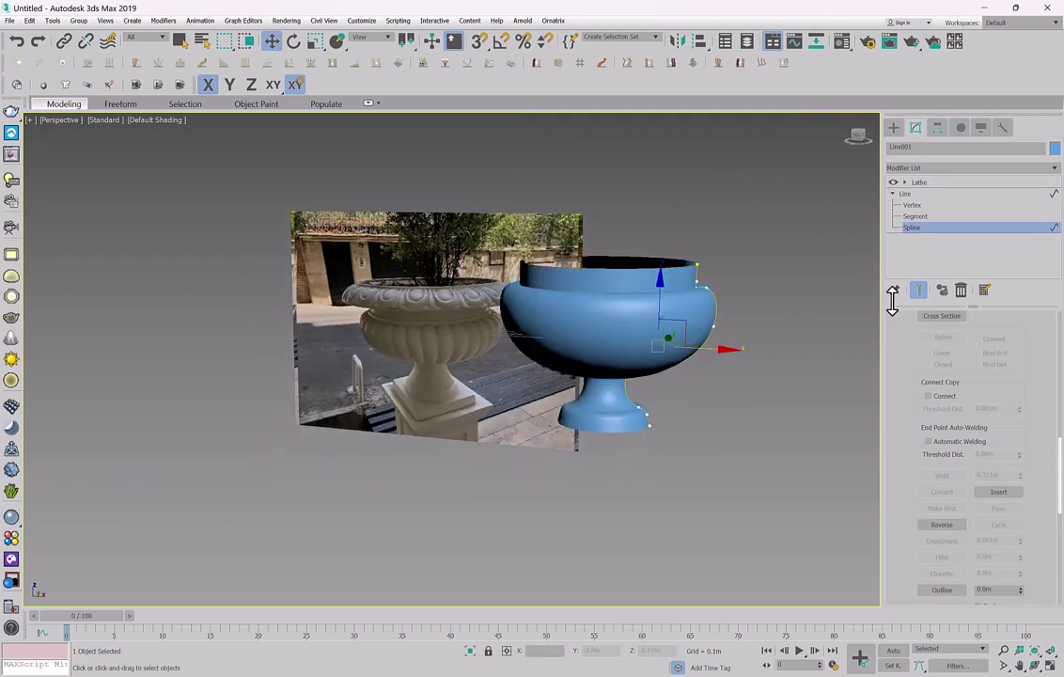
pyautogui.click(911, 205)
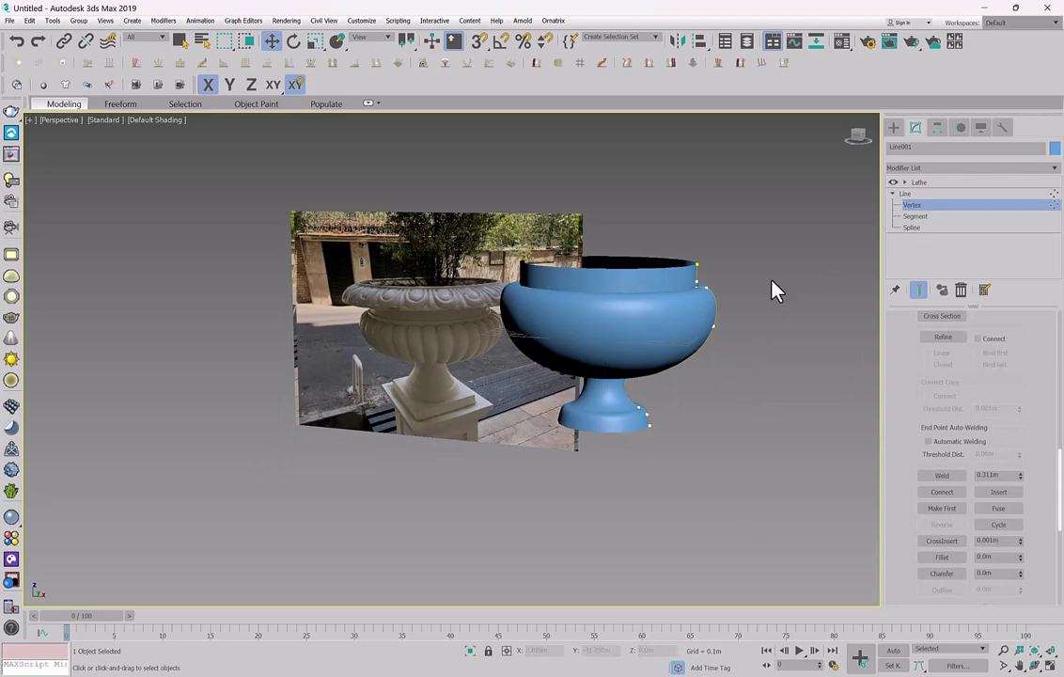
pyautogui.moveTo(576, 451); pyautogui.dragTo(544, 355)
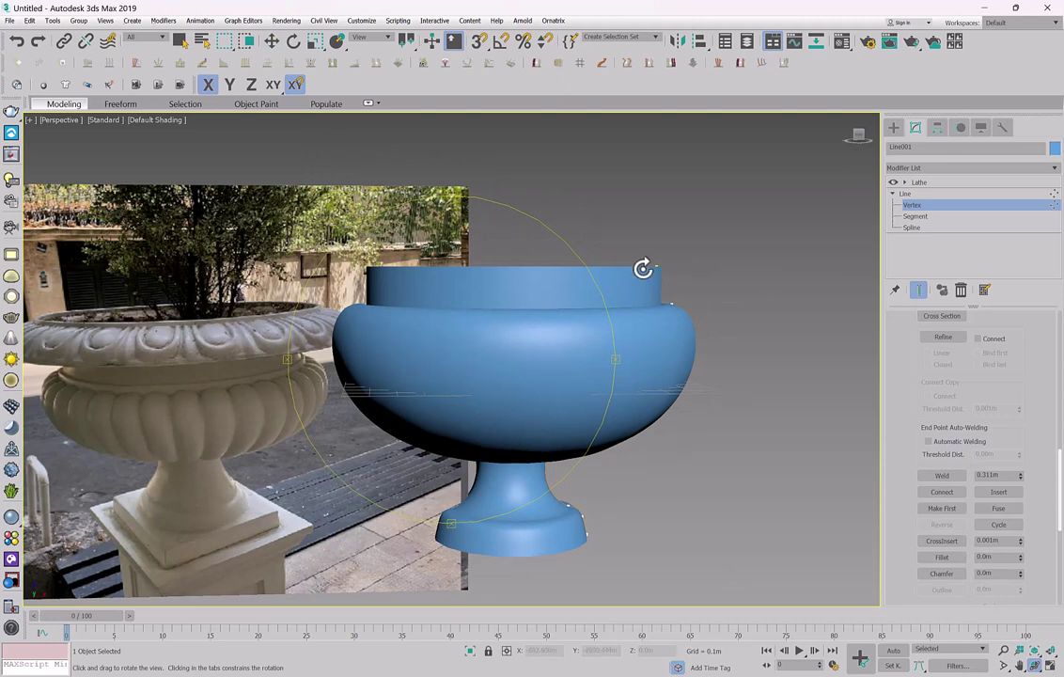
# At the Spline level of the vase's profile line, outline the spline slightly inward to give the wall thickness.
pyautogui.click(938, 194)
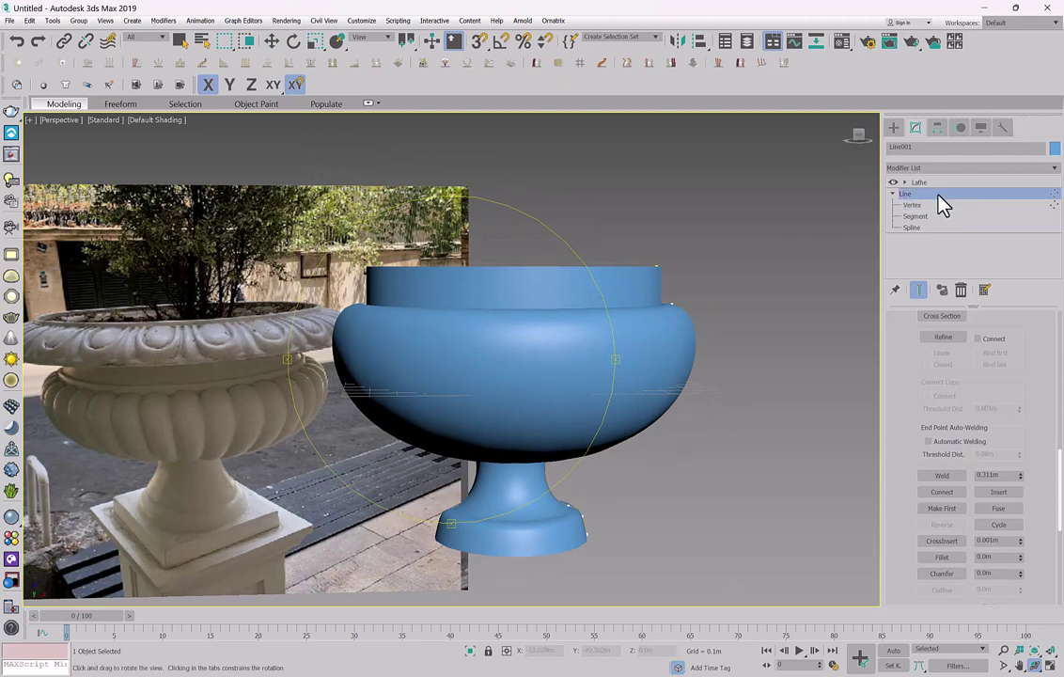
pyautogui.click(914, 227)
pyautogui.hotkey('alt', 'w')
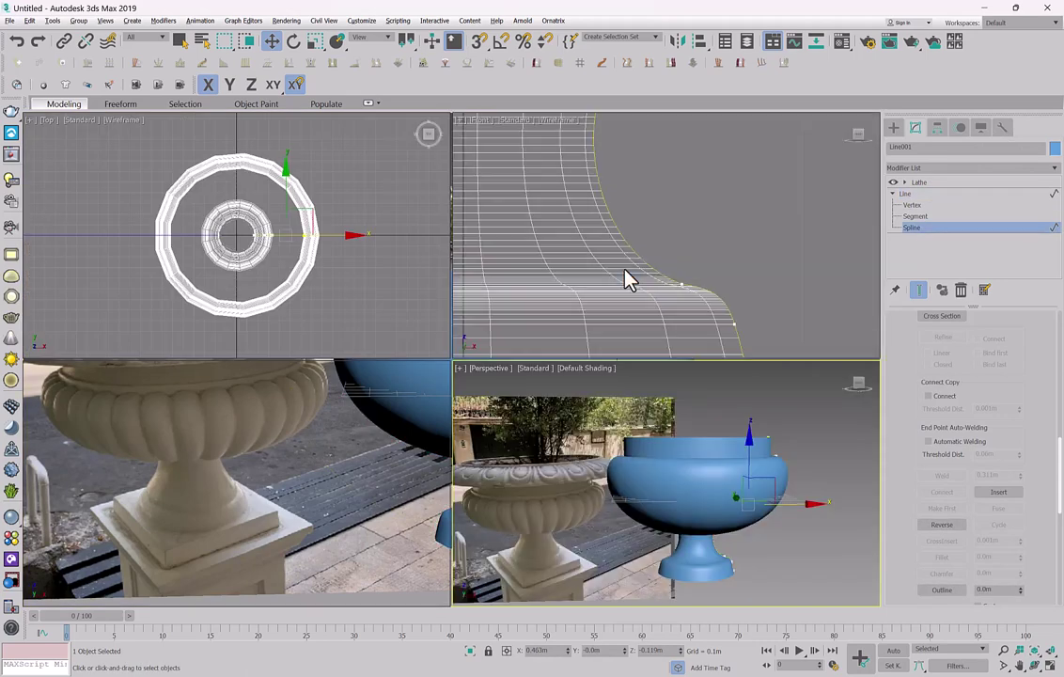
pyautogui.scroll(-5, 943, 394)
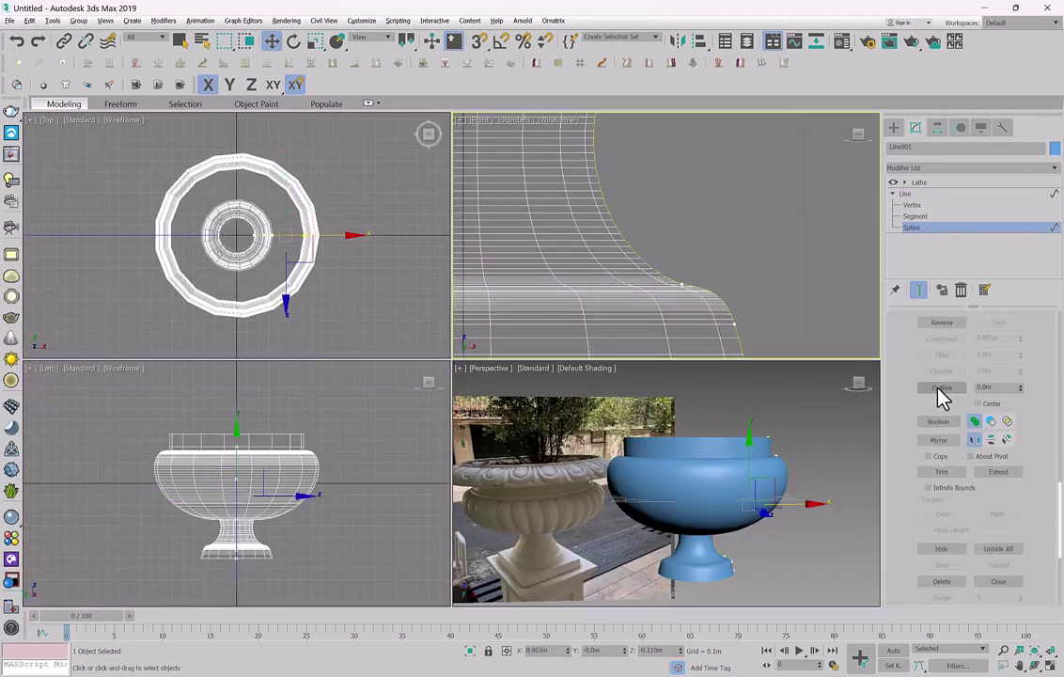
pyautogui.click(942, 388)
pyautogui.moveTo(677, 283); pyautogui.dragTo(674, 287)
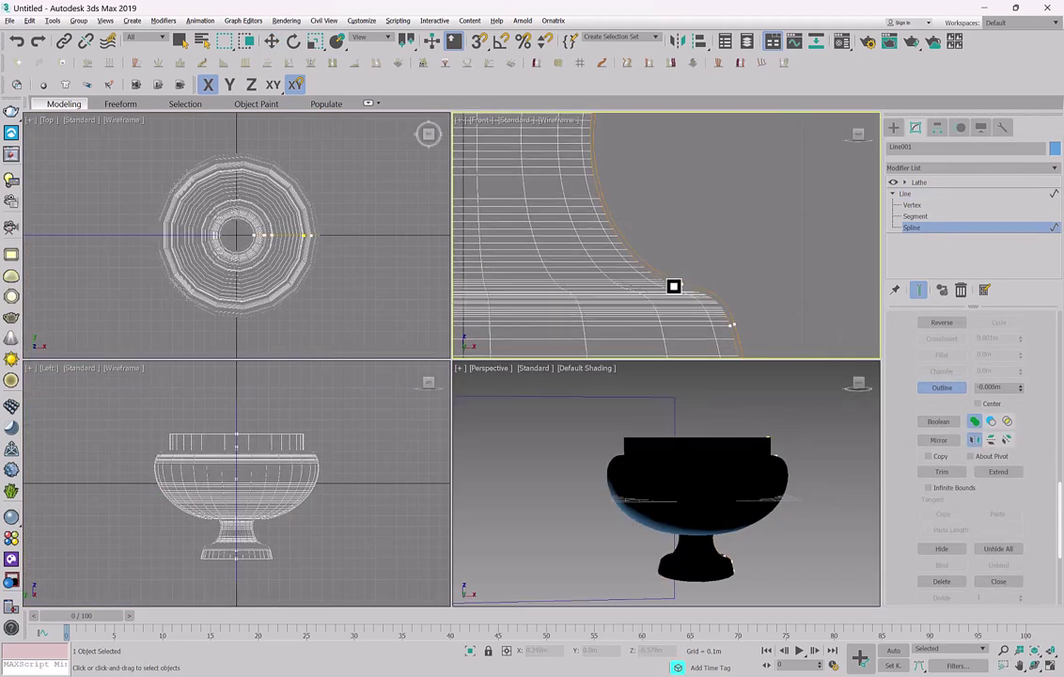
# Return to the vase's Lathe modifier and turn off Weld Core and Flip Normals.
pyautogui.click(914, 193)
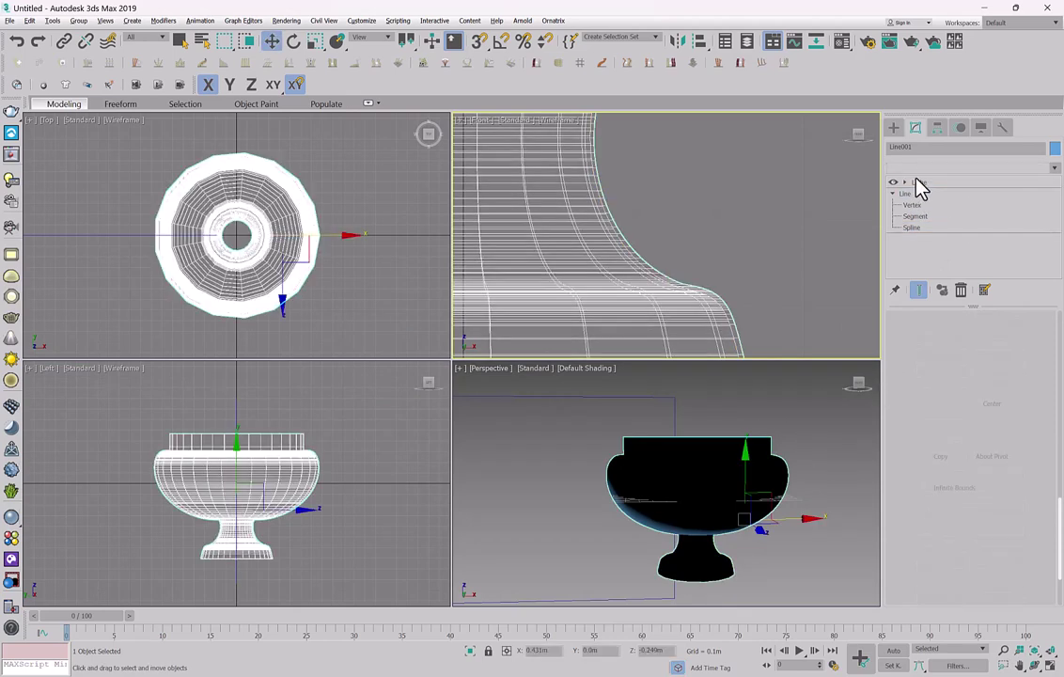
pyautogui.click(921, 169)
pyautogui.click(921, 169)
pyautogui.click(918, 183)
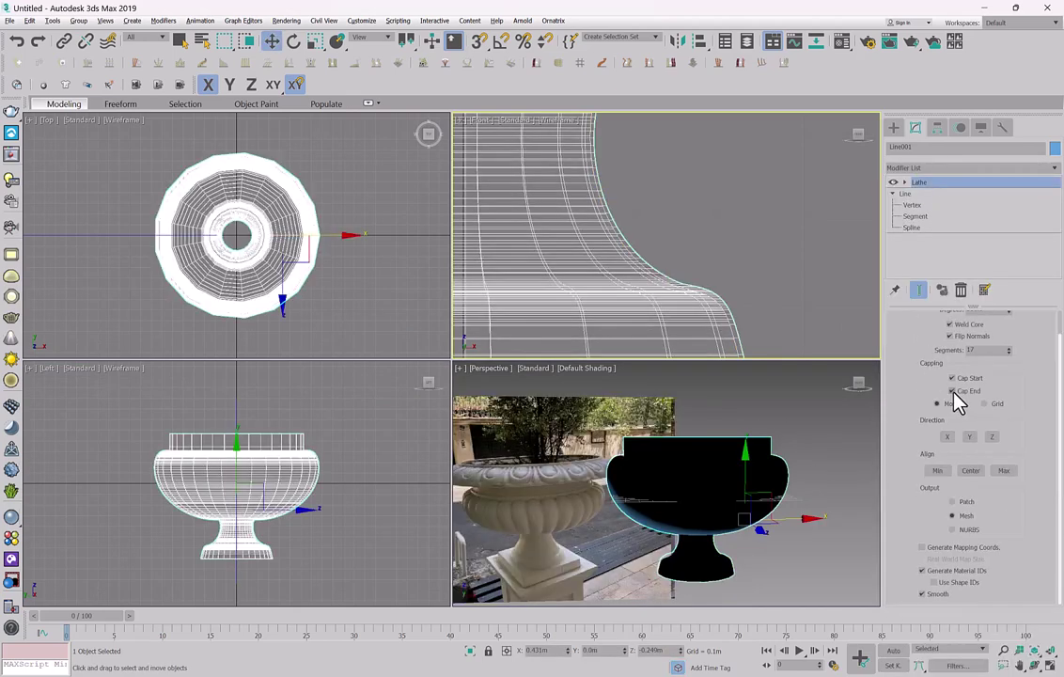
pyautogui.click(966, 336)
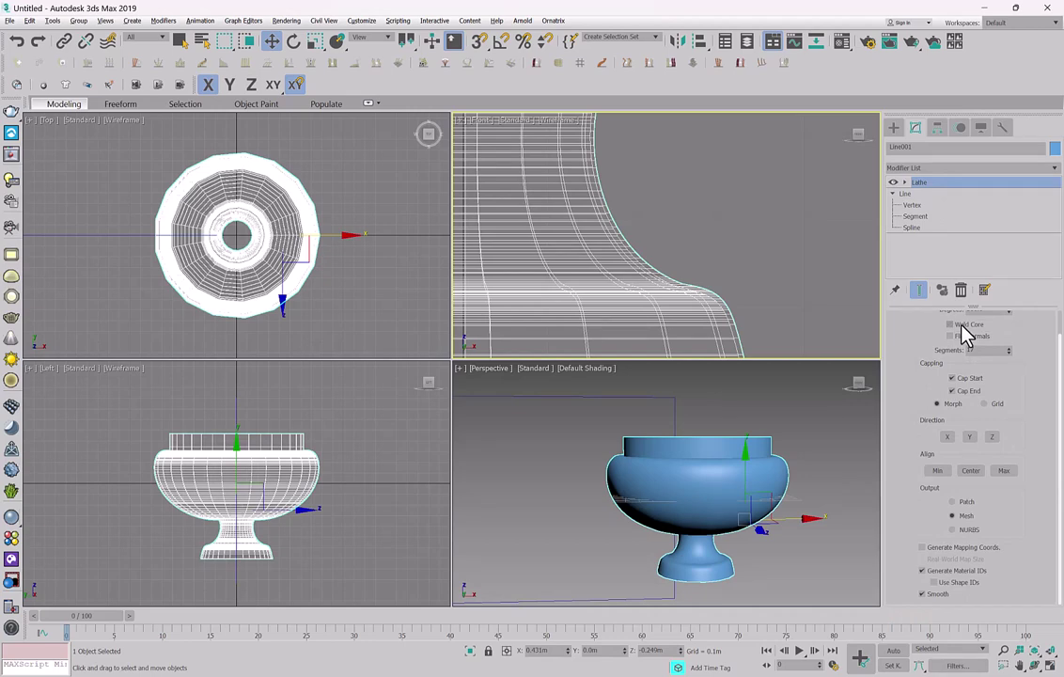
# Show the vase with edged faces in a maximized perspective view and raise the Lathe segments to 19.
pyautogui.moveTo(739, 524); pyautogui.dragTo(738, 523, button='middle')
pyautogui.hotkey('alt', 'w')
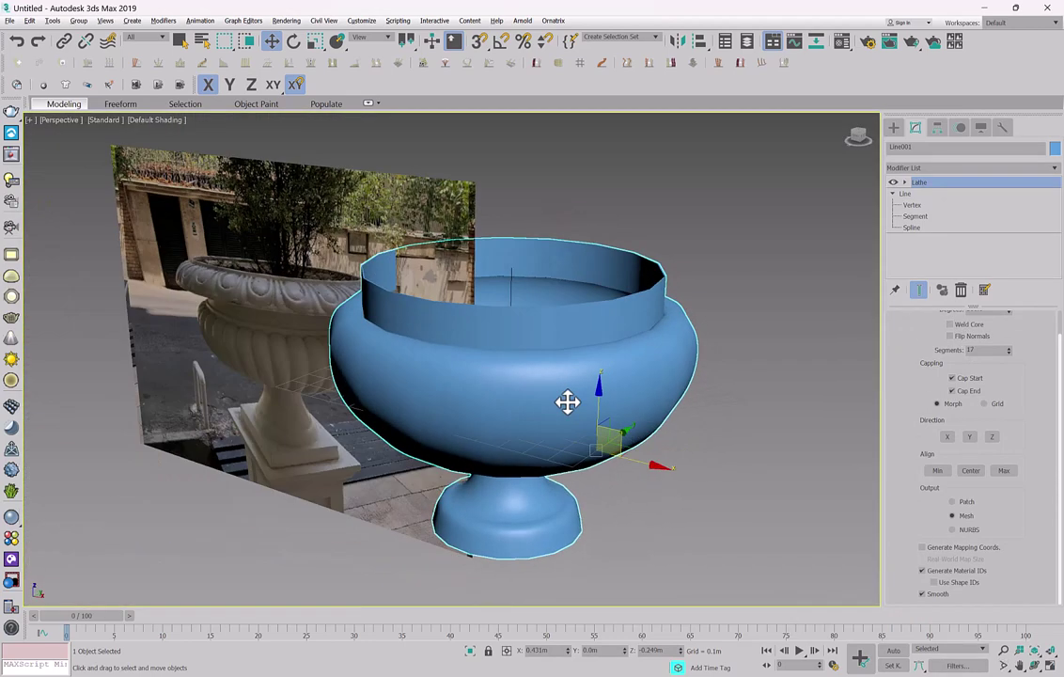
pyautogui.moveTo(567, 401)
pyautogui.keyDown('alt'); pyautogui.mouseDown(button='middle')
pyautogui.moveTo(596, 409)
pyautogui.moveTo(621, 393)
pyautogui.mouseUp(button='middle'); pyautogui.keyUp('alt')
pyautogui.press('F4')
pyautogui.click(1009, 348)
pyautogui.click(1009, 347)
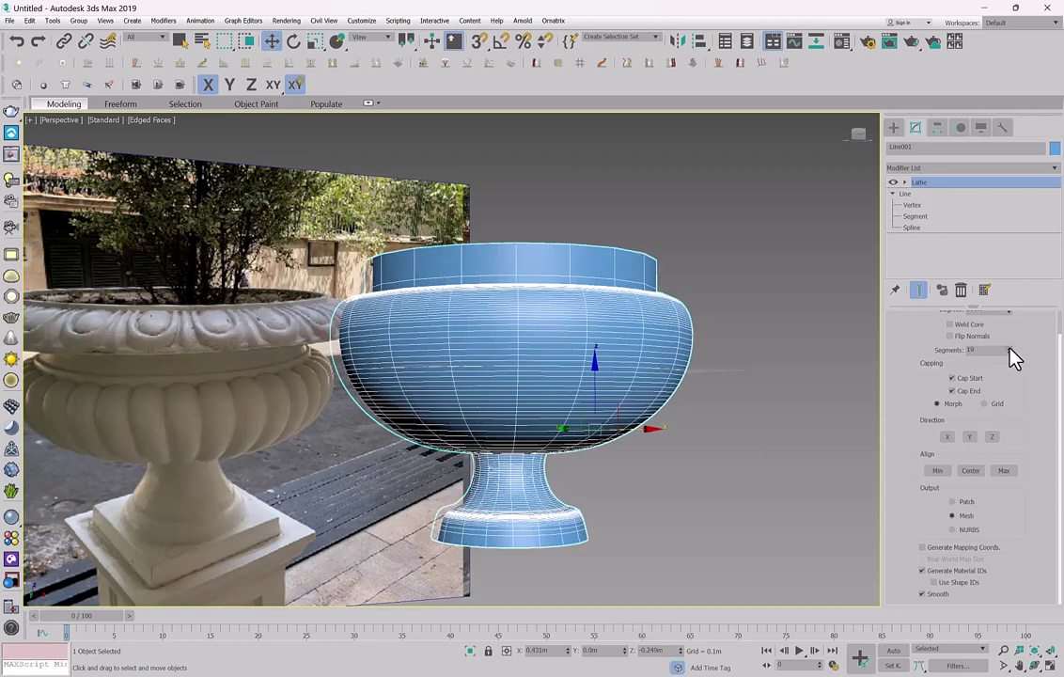
pyautogui.keyDown('alt'); pyautogui.moveTo(557, 416); pyautogui.dragTo(494, 420, button='middle'); pyautogui.keyUp('alt')
# Isolate the vase so the reference photo is hidden.
pyautogui.rightClick(495, 420)
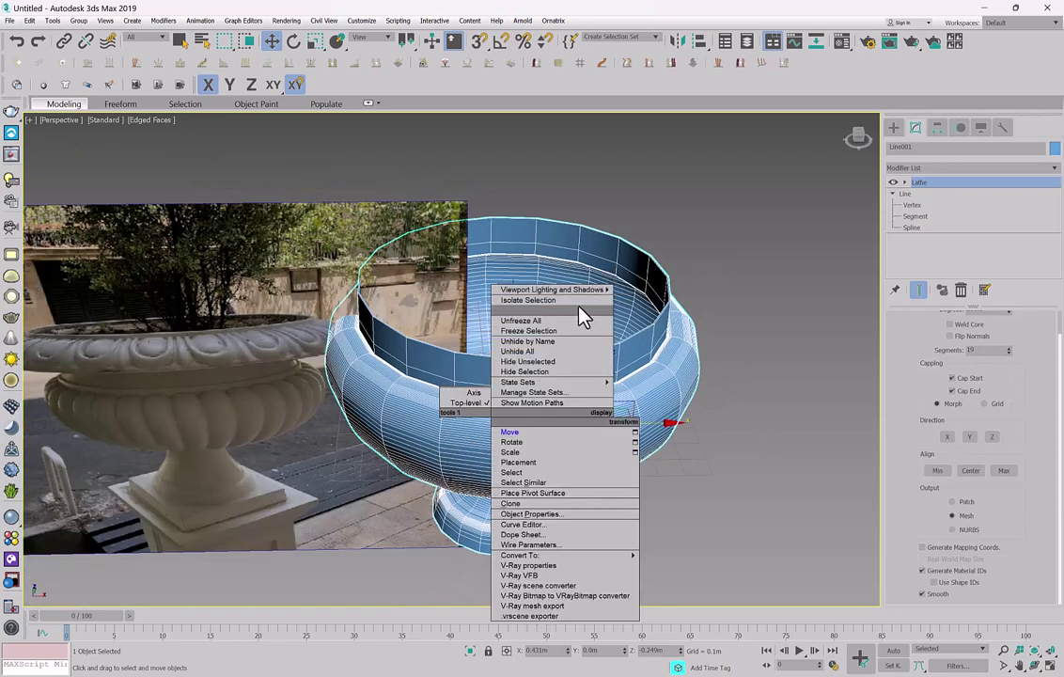
pyautogui.click(578, 235)
pyautogui.moveTo(599, 381); pyautogui.dragTo(738, 411)
pyautogui.rightClick(738, 410)
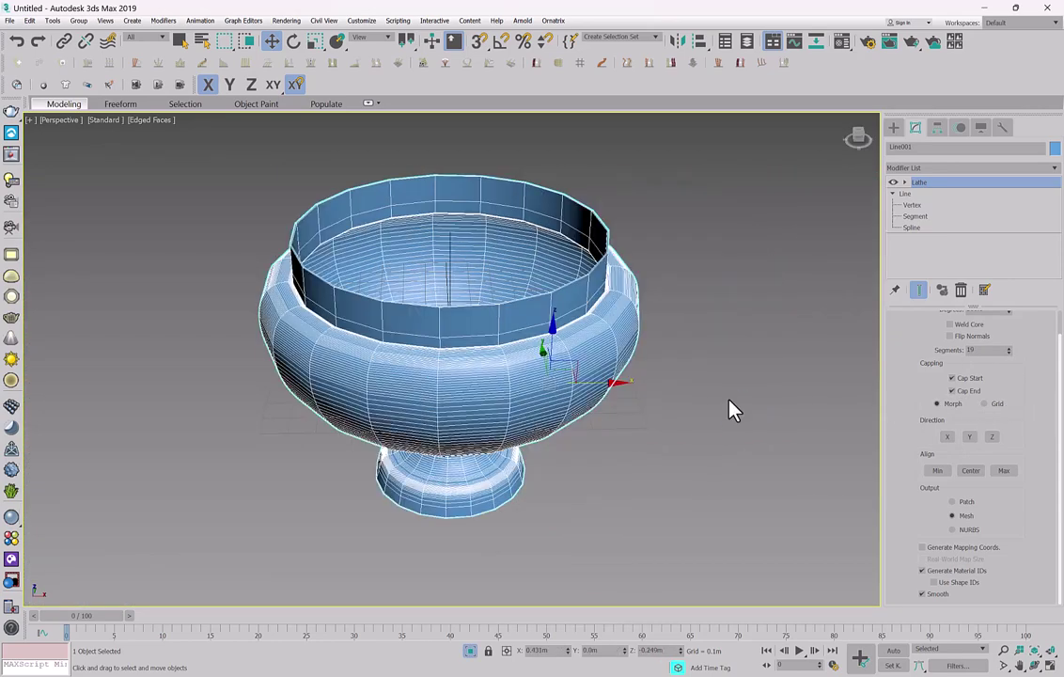
# Copy the vase sideways along X as a backup, hide the copy and reselect the original.
pyautogui.keyDown('shift'); pyautogui.moveTo(602, 384); pyautogui.dragTo(1007, 384); pyautogui.keyUp('shift')
pyautogui.click(530, 400)
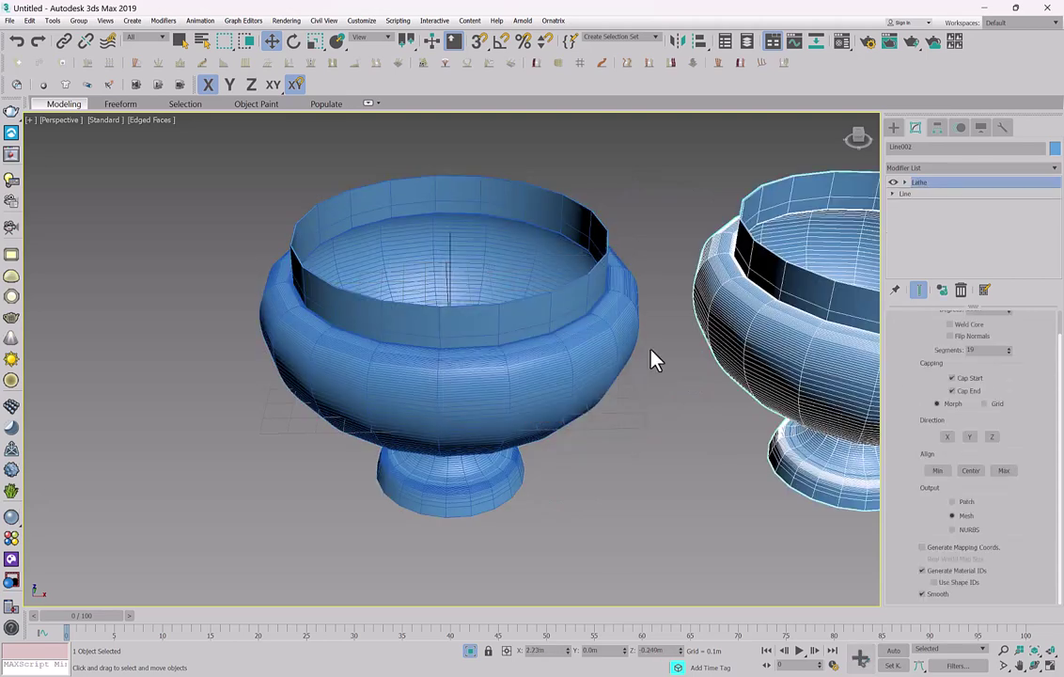
pyautogui.rightClick(655, 358)
pyautogui.click(679, 299)
pyautogui.click(558, 299)
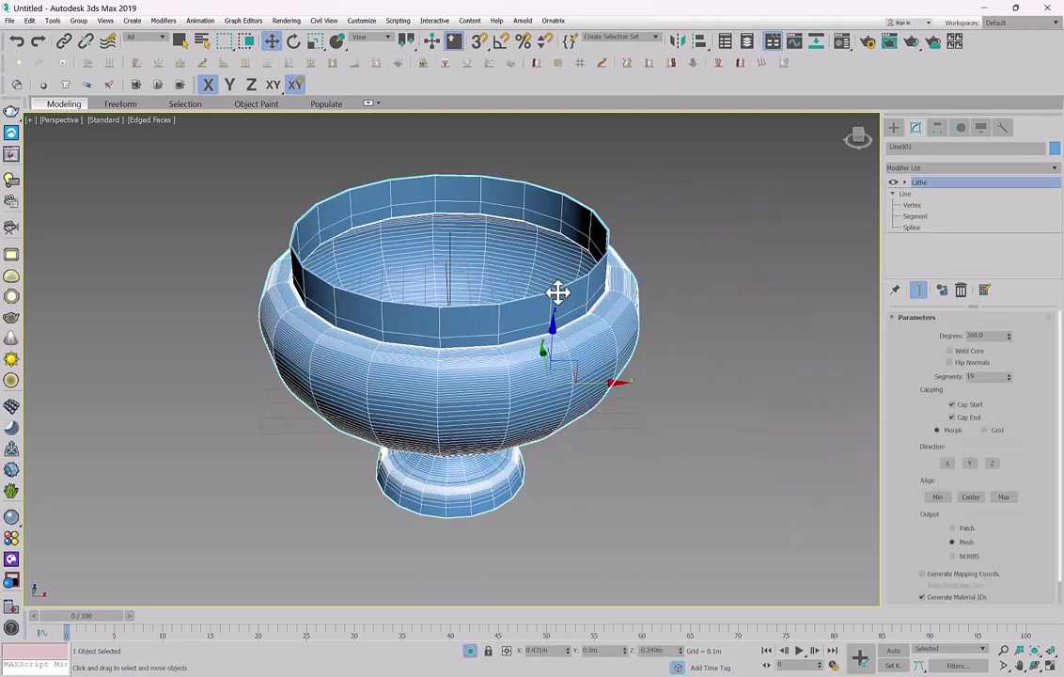
# Convert the vase to an Editable Poly and try selecting polygons on the side of the bowl.
pyautogui.rightClick(561, 300)
pyautogui.click(741, 432)
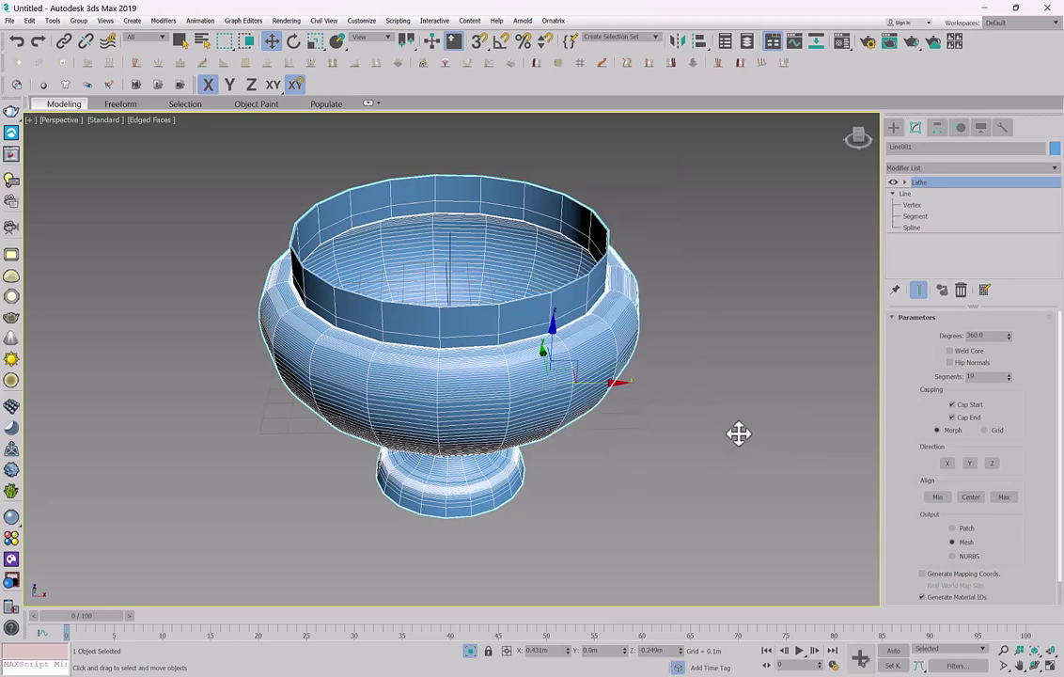
pyautogui.keyDown('alt'); pyautogui.moveTo(598, 395); pyautogui.dragTo(622, 358, button='middle'); pyautogui.keyUp('alt')
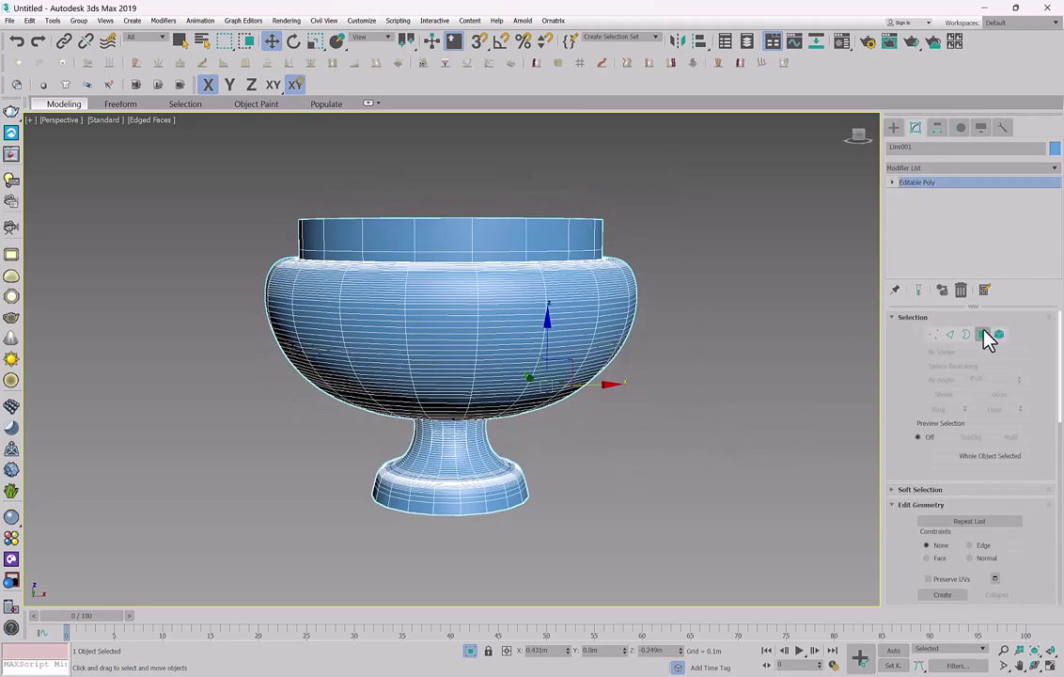
pyautogui.click(984, 334)
pyautogui.press('4')
pyautogui.scroll(3, 518, 346)
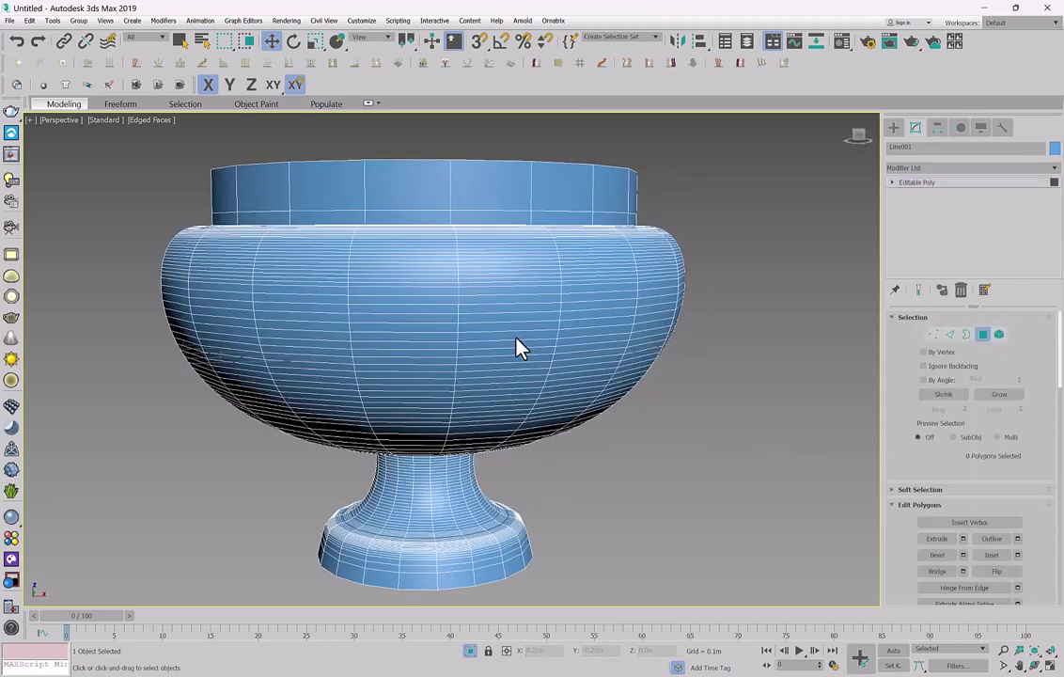
pyautogui.keyDown('shift'); pyautogui.click(519, 325); pyautogui.keyUp('shift')
pyautogui.keyDown('alt'); pyautogui.moveTo(541, 299); pyautogui.dragTo(578, 269, button='middle'); pyautogui.keyUp('alt')
# Undo the polygon selection and the Editable Poly conversion.
pyautogui.hotkey('ctrl', 'z')
pyautogui.hotkey('ctrl', 'z')
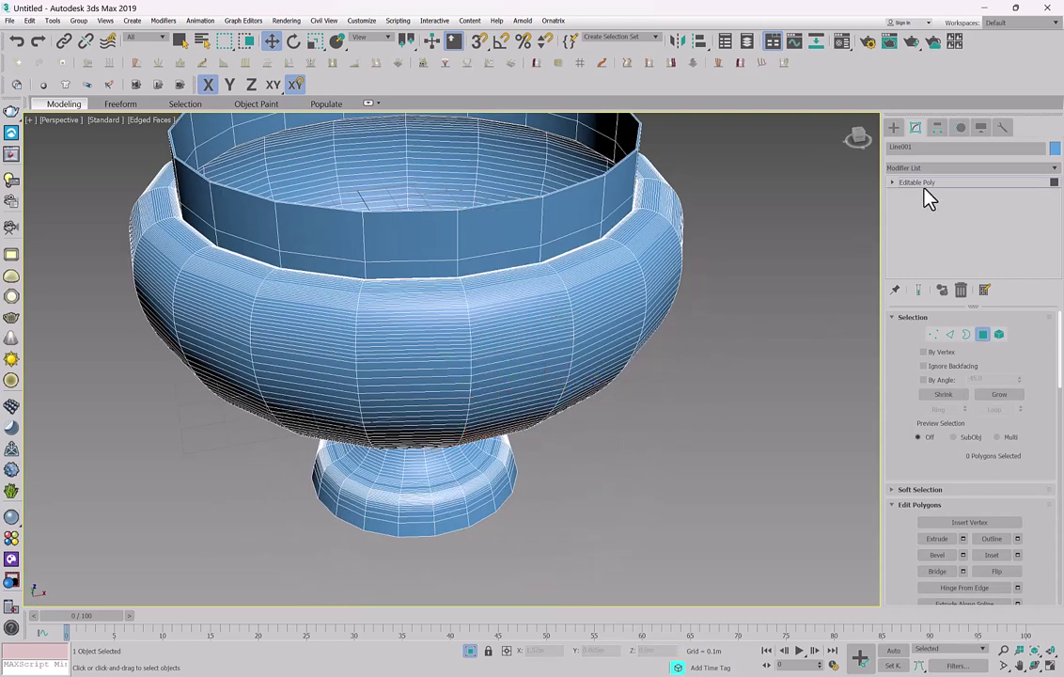
pyautogui.hotkey('ctrl', 'z')
# On the vase's profile line, turn off Adaptive interpolation and set the steps to 2.
pyautogui.click(921, 193)
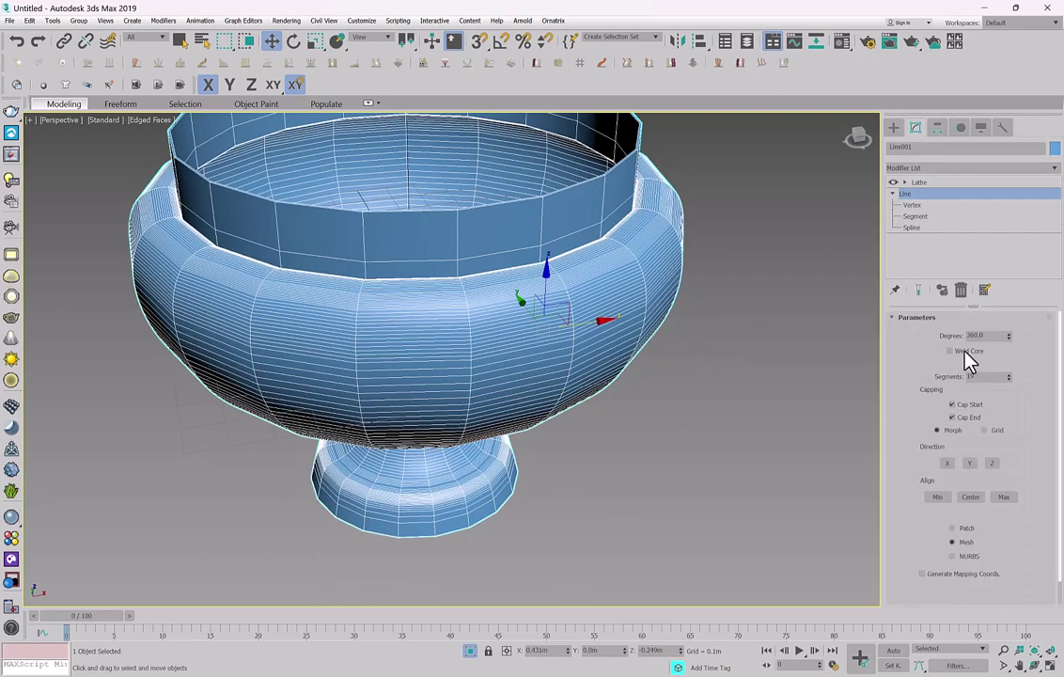
pyautogui.click(953, 348)
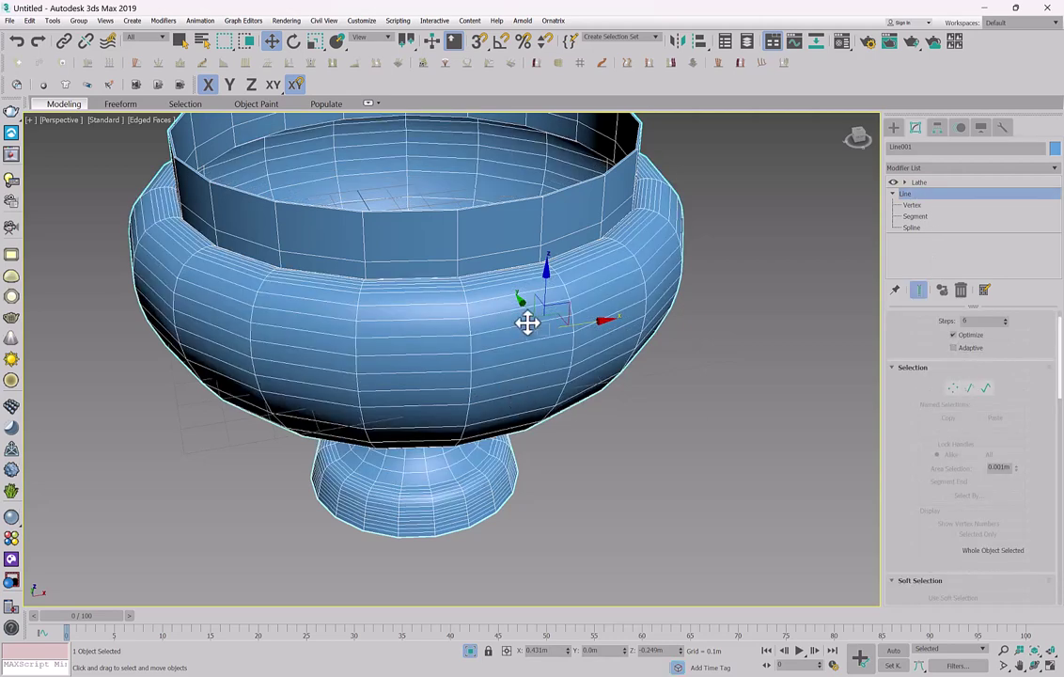
pyautogui.moveTo(527, 323)
pyautogui.keyDown('alt'); pyautogui.mouseDown(button='middle')
pyautogui.moveTo(518, 308)
pyautogui.moveTo(540, 283)
pyautogui.moveTo(518, 323)
pyautogui.moveTo(527, 329)
pyautogui.mouseUp(button='middle'); pyautogui.keyUp('alt')
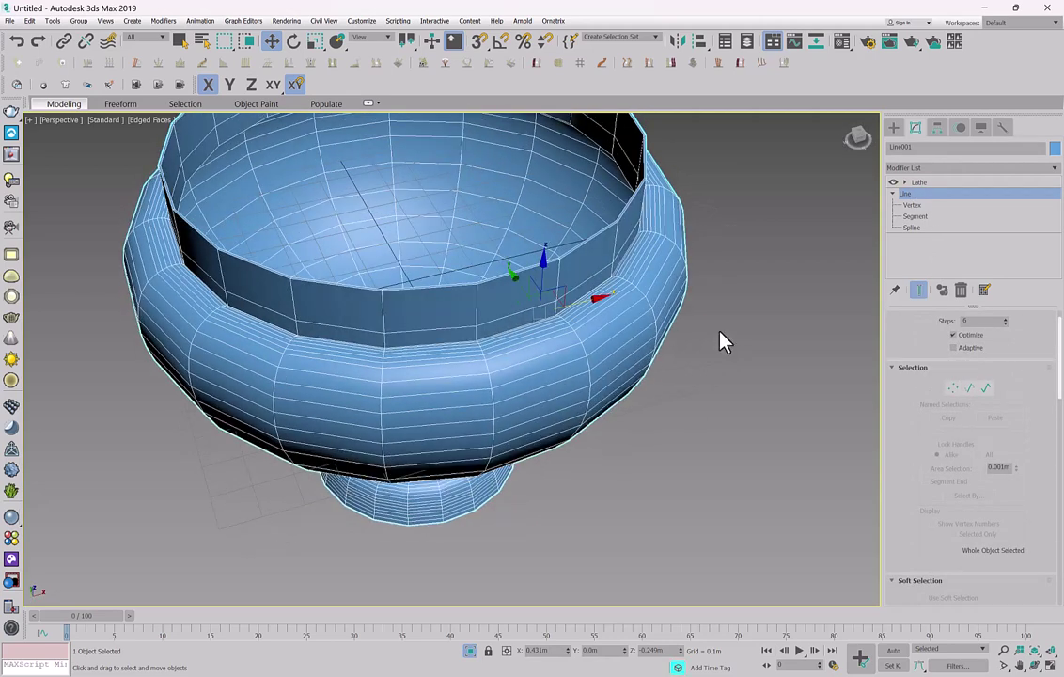
pyautogui.moveTo(1006, 328); pyautogui.dragTo(1005, 334)
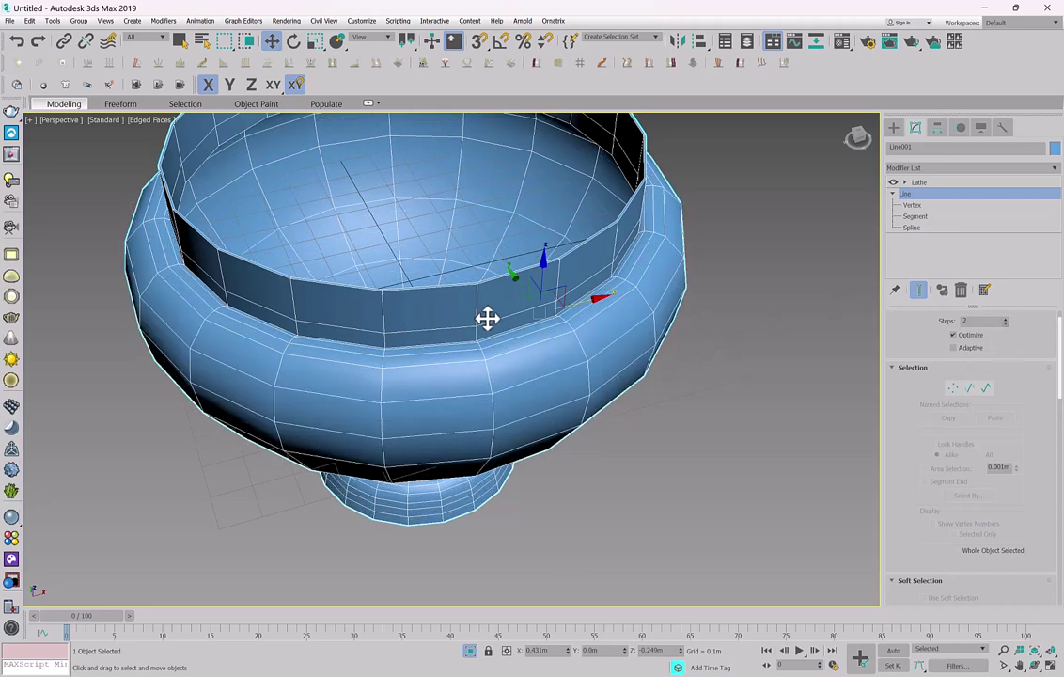
pyautogui.keyDown('alt'); pyautogui.moveTo(484, 316); pyautogui.dragTo(558, 292, button='middle'); pyautogui.keyUp('alt')
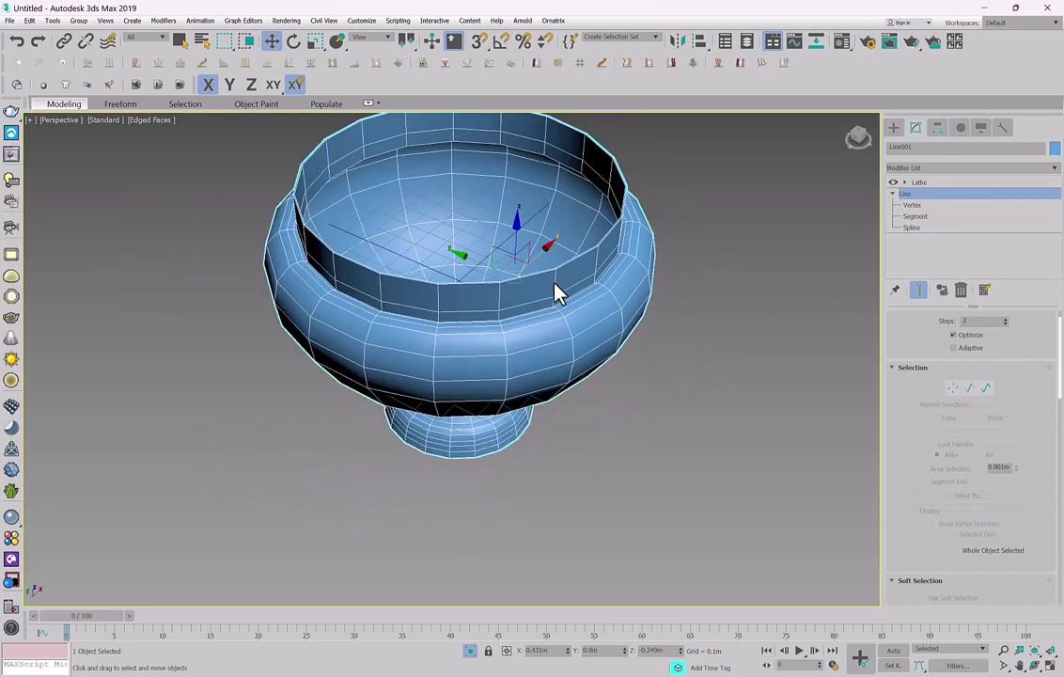
# Convert the vase to an Editable Poly and enter polygon editing.
pyautogui.rightClick(551, 278)
pyautogui.moveTo(686, 417)
pyautogui.click(739, 428)
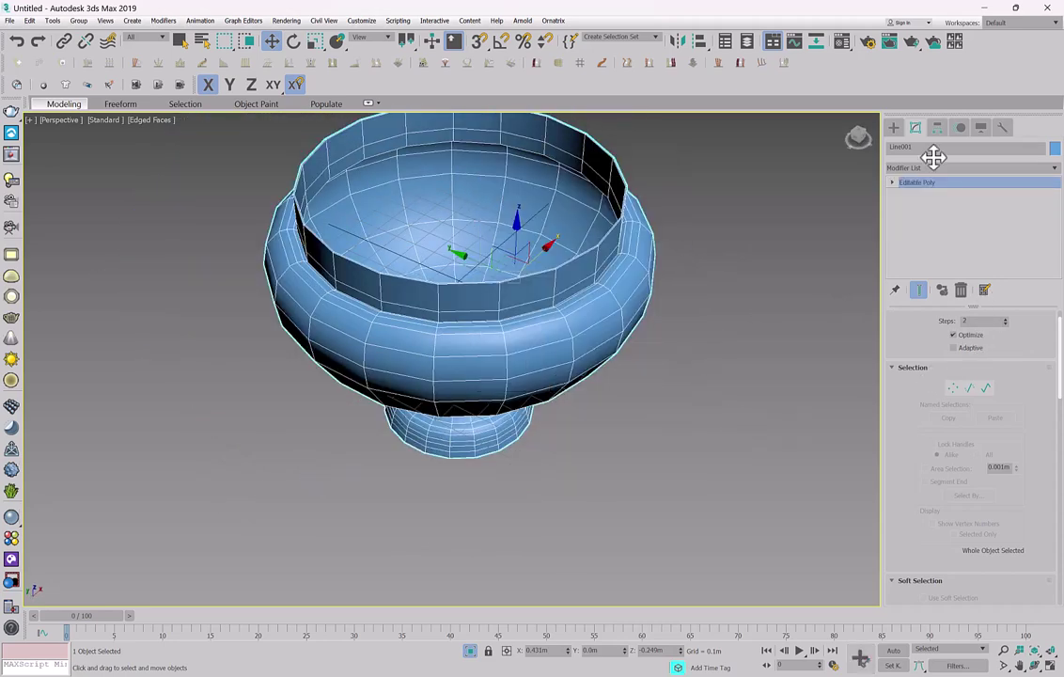
pyautogui.press('4')
# Select three stacked polygons on the bowl's underside next to the stem.
pyautogui.keyDown('alt'); pyautogui.moveTo(529, 333); pyautogui.dragTo(521, 293, button='middle'); pyautogui.keyUp('alt')
pyautogui.click(538, 326)
pyautogui.scroll(4, 516, 415)
pyautogui.click(519, 406)
pyautogui.keyDown('ctrl'); pyautogui.click(521, 396); pyautogui.keyUp('ctrl')
pyautogui.keyDown('ctrl'); pyautogui.click(523, 388); pyautogui.keyUp('ctrl')
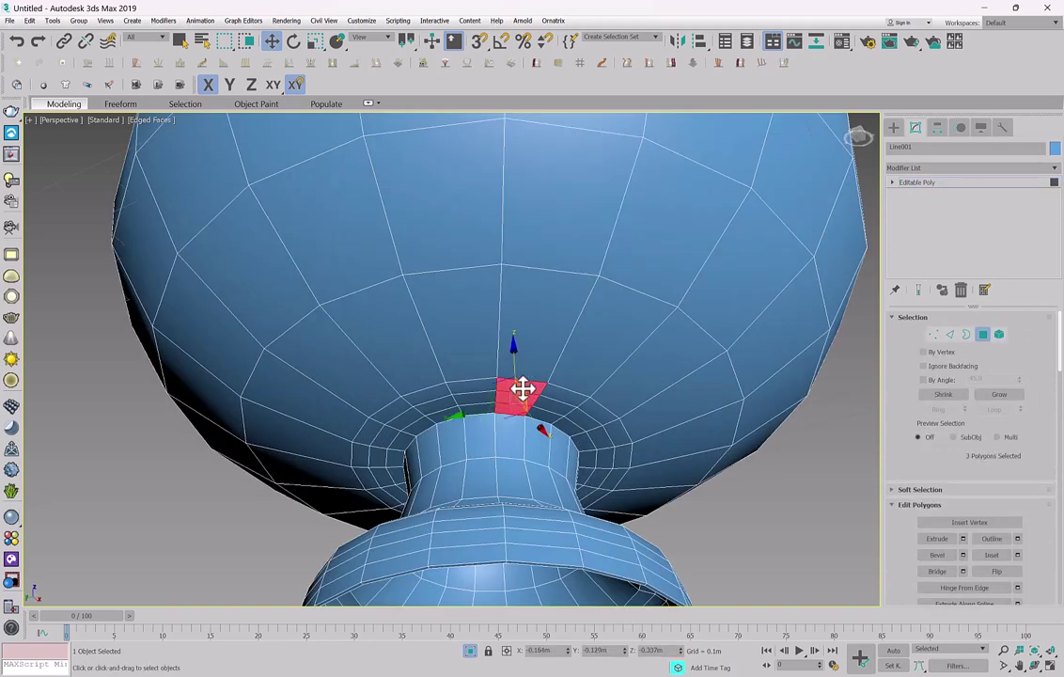
pyautogui.press('super')
pyautogui.click(575, 6)
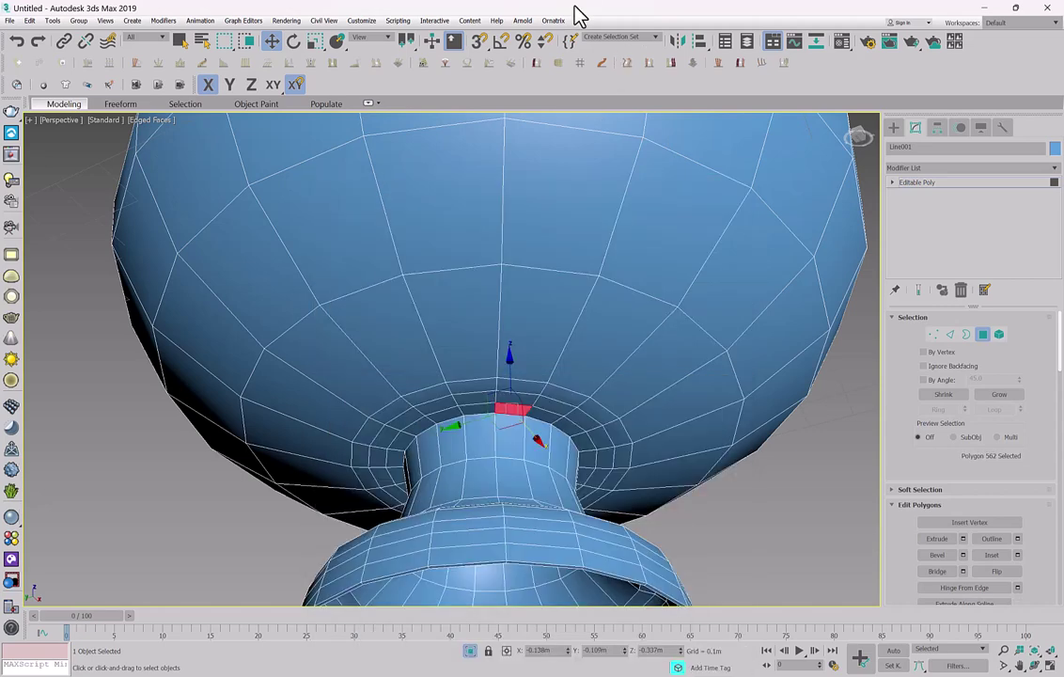
# Select one vertical column of polygons from the bowl's base beside the stem up across its underside.
pyautogui.click(502, 397)
pyautogui.keyDown('ctrl'); pyautogui.click(513, 385); pyautogui.keyUp('ctrl')
pyautogui.keyDown('ctrl'); pyautogui.click(524, 352); pyautogui.keyUp('ctrl')
pyautogui.moveTo(552, 276); pyautogui.dragTo(571, 188, button='middle')
pyautogui.keyDown('ctrl'); pyautogui.click(529, 335); pyautogui.keyUp('ctrl')
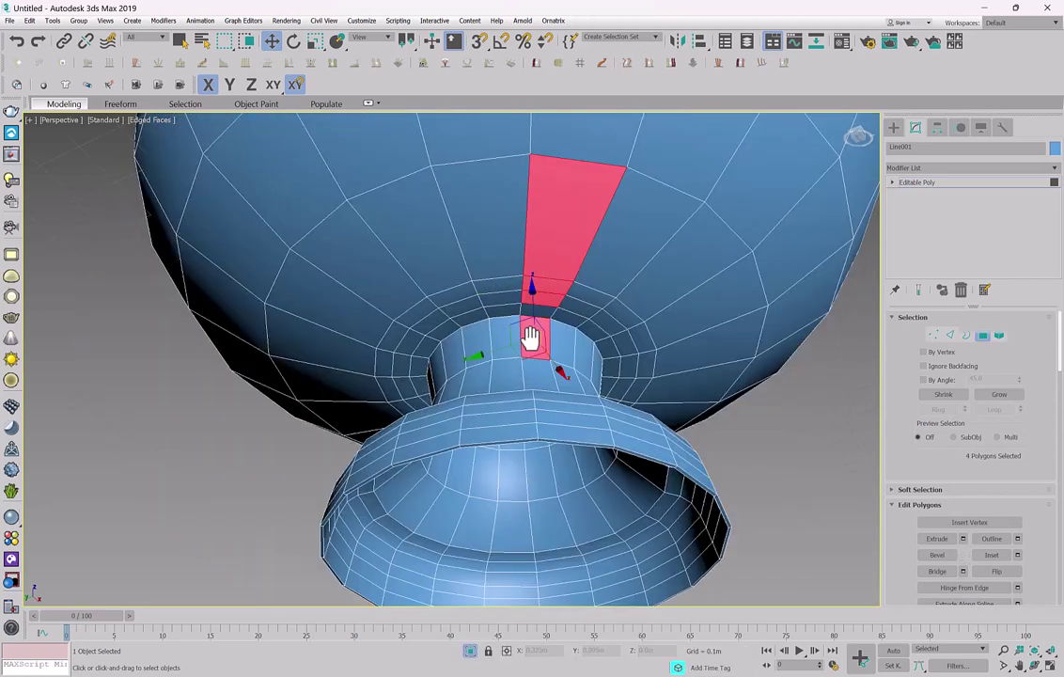
pyautogui.hotkey('ctrl', 'z')
pyautogui.moveTo(559, 263); pyautogui.dragTo(488, 484, button='middle')
pyautogui.keyDown('ctrl'); pyautogui.click(514, 312); pyautogui.keyUp('ctrl')
pyautogui.keyDown('ctrl'); pyautogui.click(526, 235); pyautogui.keyUp('ctrl')
pyautogui.scroll(-3, 527, 232)
# Extend the polygon column up the bowl's side and over its shoulder to the collar, ten polygons in total.
pyautogui.keyDown('alt'); pyautogui.moveTo(529, 211); pyautogui.dragTo(523, 312, button='middle'); pyautogui.keyUp('alt')
pyautogui.keyDown('ctrl'); pyautogui.click(522, 314); pyautogui.keyUp('ctrl')
pyautogui.keyDown('ctrl'); pyautogui.click(516, 270); pyautogui.keyUp('ctrl')
pyautogui.keyDown('ctrl'); pyautogui.click(515, 227); pyautogui.keyUp('ctrl')
pyautogui.keyDown('alt'); pyautogui.moveTo(514, 208); pyautogui.dragTo(520, 235, button='middle'); pyautogui.keyUp('alt')
pyautogui.scroll(4, 541, 302)
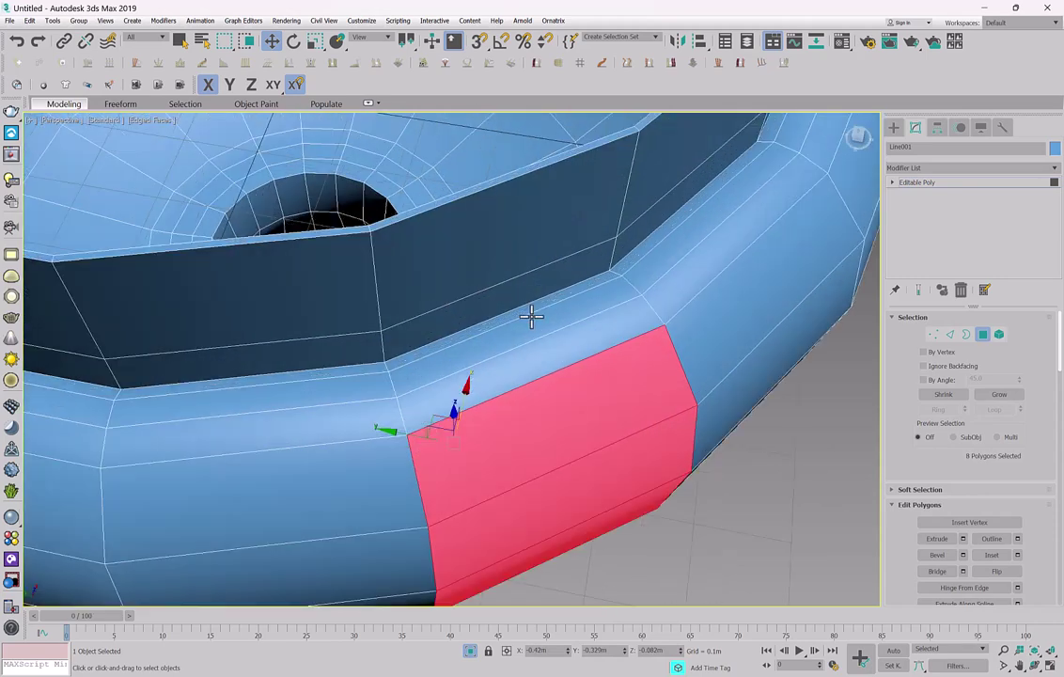
pyautogui.keyDown('ctrl'); pyautogui.click(531, 321); pyautogui.keyUp('ctrl')
pyautogui.keyDown('ctrl'); pyautogui.click(546, 361); pyautogui.keyUp('ctrl')
pyautogui.keyDown('alt'); pyautogui.moveTo(569, 314); pyautogui.dragTo(590, 315, button='middle'); pyautogui.keyUp('alt')
# Bevel the selected polygon column along local normals with height 0.033 m and outline -0.026 m.
pyautogui.rightClick(580, 294)
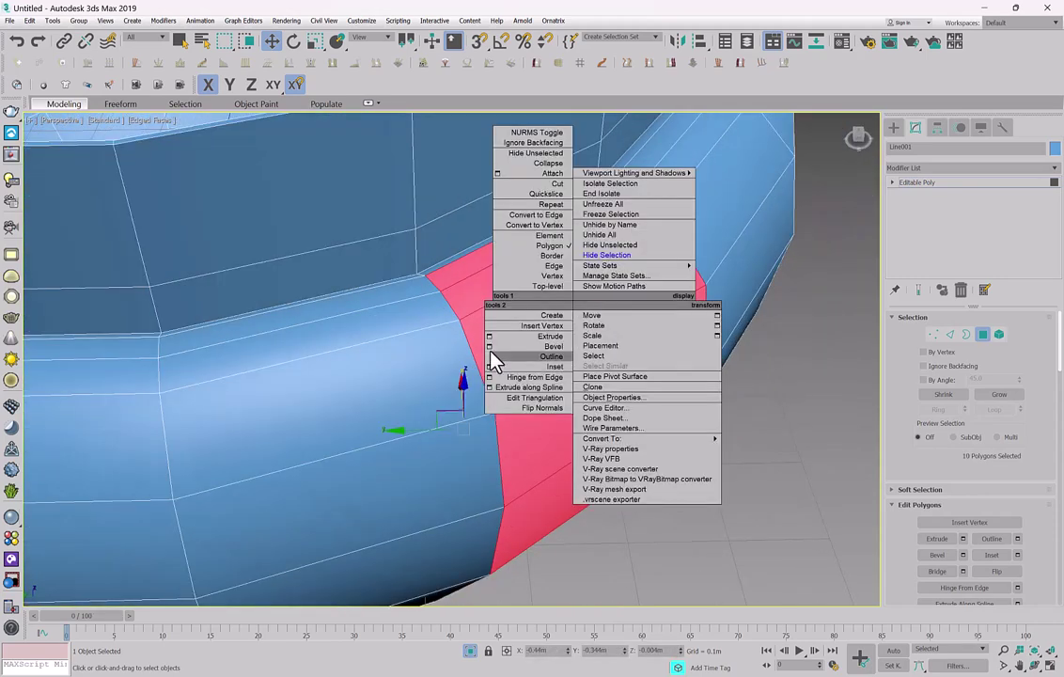
pyautogui.click(488, 350)
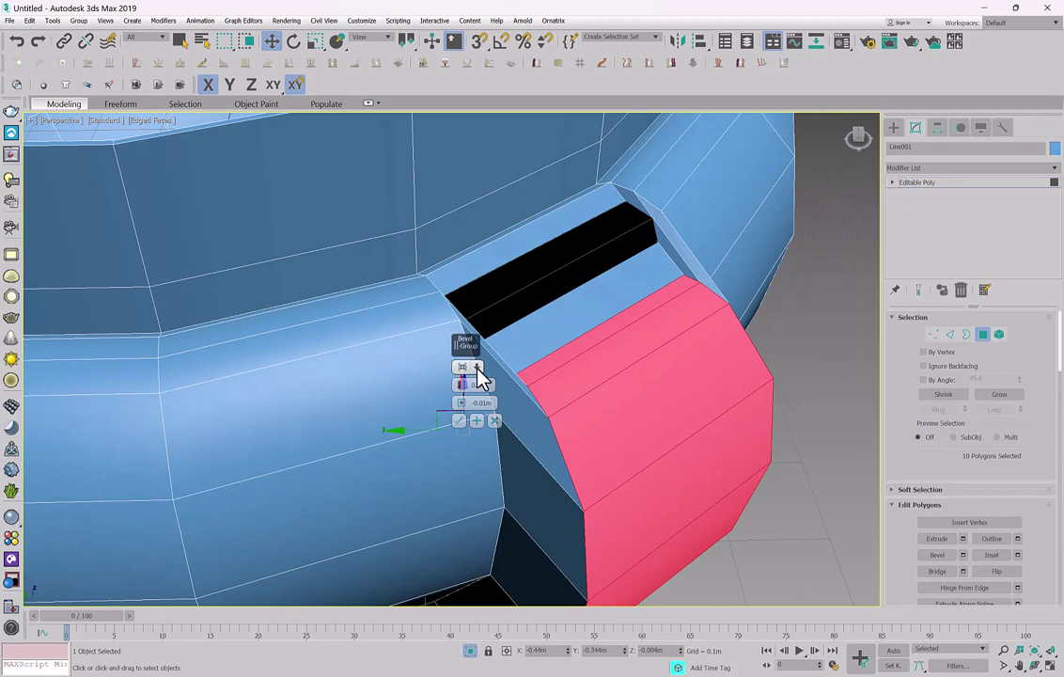
pyautogui.click(478, 368)
pyautogui.click(508, 392)
pyautogui.rightClick(463, 391)
pyautogui.moveTo(464, 391)
pyautogui.mouseDown()
pyautogui.moveTo(473, 431)
pyautogui.moveTo(464, 415)
pyautogui.mouseUp()
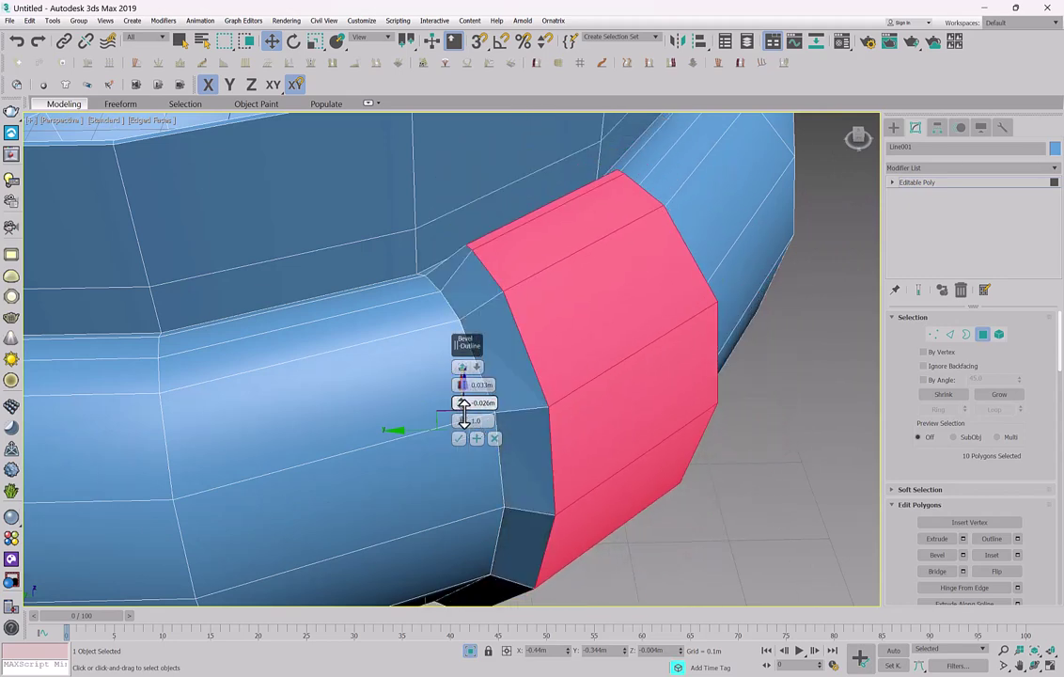
# Set the bevel height of the column to 0.027 m and apply the bevel.
pyautogui.keyDown('alt'); pyautogui.moveTo(614, 352); pyautogui.dragTo(486, 407, button='middle'); pyautogui.keyUp('alt')
pyautogui.moveTo(465, 384); pyautogui.dragTo(466, 397)
pyautogui.keyDown('alt'); pyautogui.moveTo(591, 320); pyautogui.dragTo(488, 355, button='middle'); pyautogui.keyUp('alt')
pyautogui.scroll(-3, 489, 355)
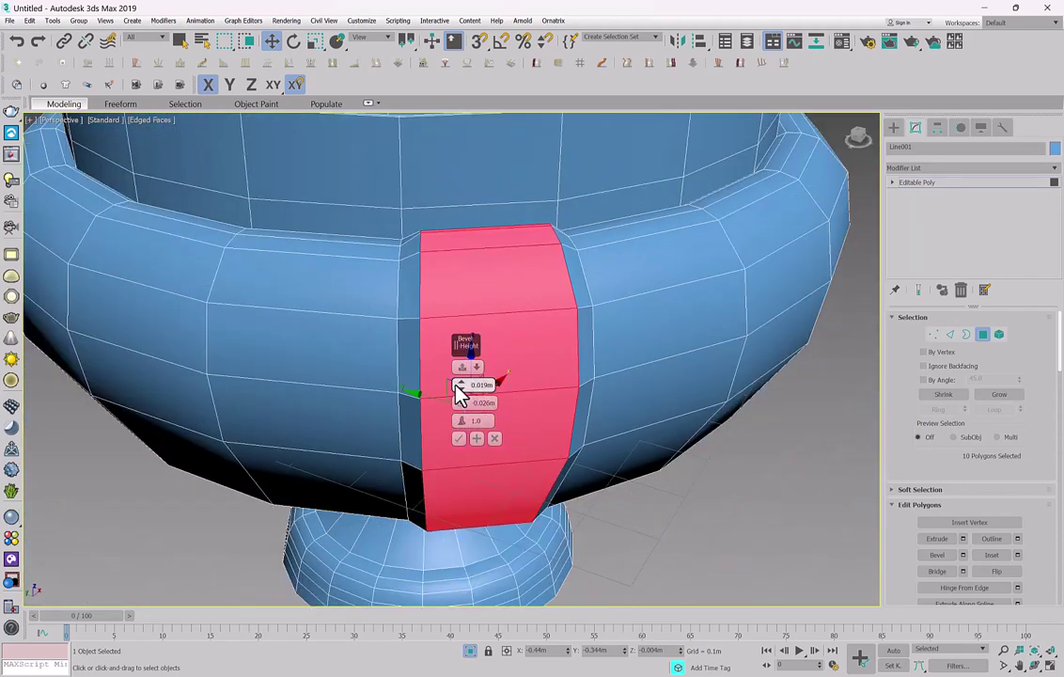
pyautogui.moveTo(460, 385); pyautogui.dragTo(642, 274)
pyautogui.keyDown('alt'); pyautogui.moveTo(734, 255); pyautogui.dragTo(642, 292, button='middle'); pyautogui.keyUp('alt')
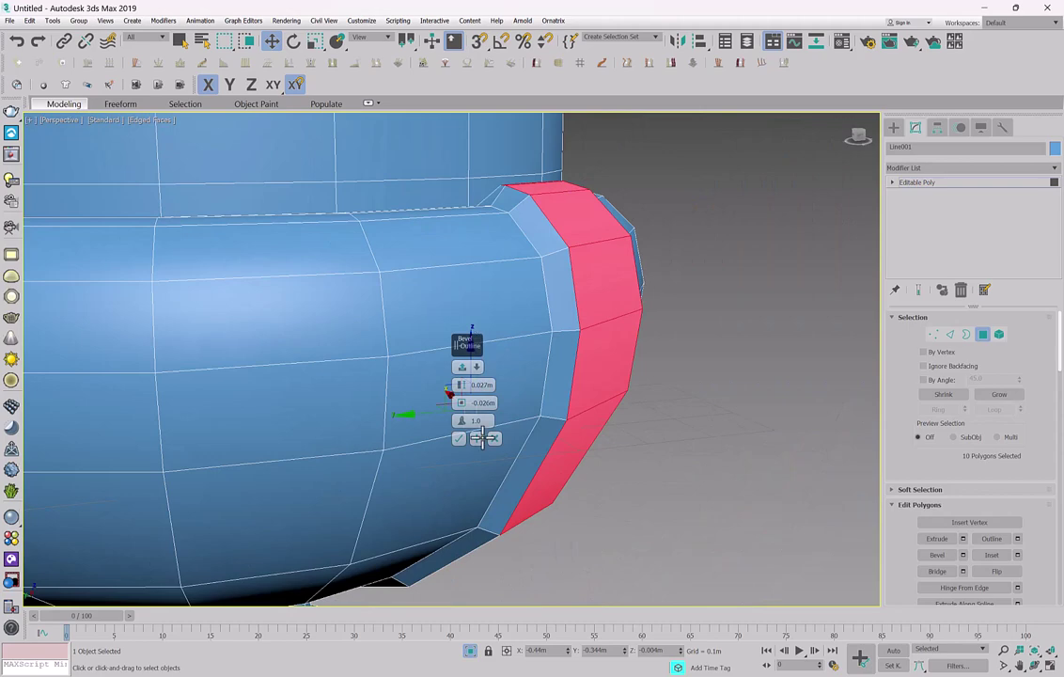
pyautogui.click(745, 372)
# Select the upper polygons of the neighbouring column, from the bowl's shoulder down its side, for the same bevel.
pyautogui.click(494, 228)
pyautogui.keyDown('alt'); pyautogui.moveTo(495, 228); pyautogui.dragTo(481, 305, button='middle'); pyautogui.keyUp('alt')
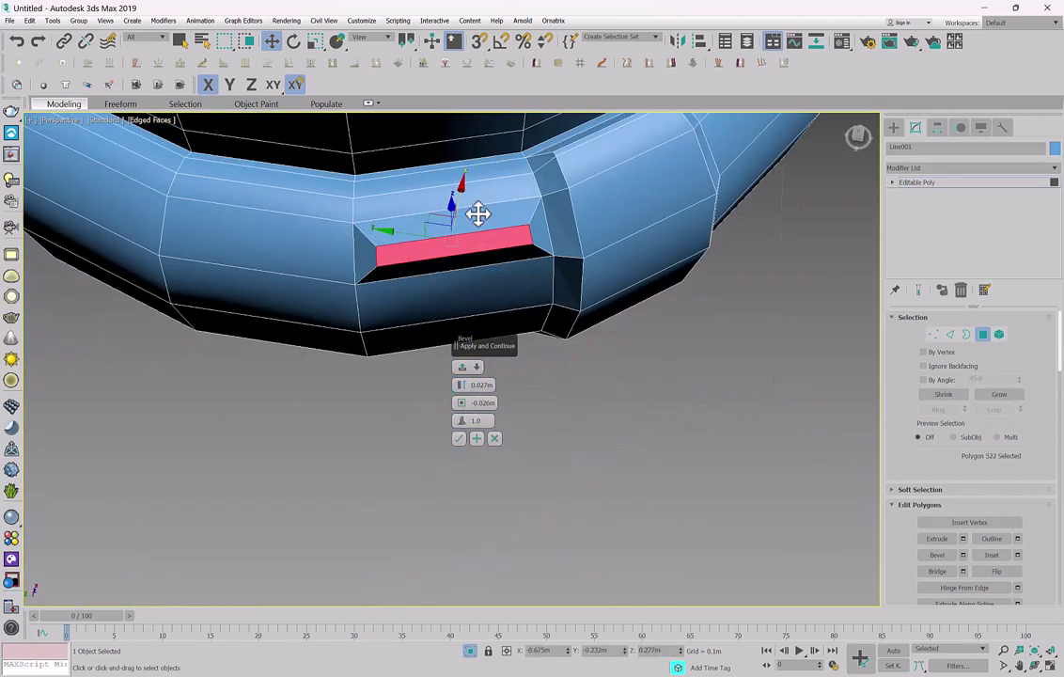
pyautogui.keyDown('ctrl'); pyautogui.click(479, 213); pyautogui.keyUp('ctrl')
pyautogui.moveTo(493, 225); pyautogui.dragTo(547, 333, button='middle')
pyautogui.keyDown('alt'); pyautogui.moveTo(547, 334); pyautogui.dragTo(637, 271, button='middle'); pyautogui.keyUp('alt')
pyautogui.keyDown('ctrl'); pyautogui.click(478, 294); pyautogui.keyUp('ctrl')
pyautogui.keyDown('alt'); pyautogui.moveTo(478, 295); pyautogui.dragTo(505, 352, button='middle'); pyautogui.keyUp('alt')
pyautogui.keyDown('ctrl'); pyautogui.click(534, 454); pyautogui.keyUp('ctrl')
# Add the lower polygons of that column across the bowl's underside to the stem, ten polygons in total.
pyautogui.keyDown('alt'); pyautogui.moveTo(535, 454); pyautogui.dragTo(545, 225, button='middle'); pyautogui.keyUp('alt')
pyautogui.keyDown('ctrl'); pyautogui.click(539, 292); pyautogui.keyUp('ctrl')
pyautogui.keyDown('ctrl'); pyautogui.click(537, 423); pyautogui.keyUp('ctrl')
pyautogui.keyDown('alt'); pyautogui.moveTo(536, 423); pyautogui.dragTo(582, 203, button='middle'); pyautogui.keyUp('alt')
pyautogui.keyDown('ctrl'); pyautogui.click(526, 381); pyautogui.keyUp('ctrl')
pyautogui.scroll(4, 551, 435)
pyautogui.keyDown('ctrl'); pyautogui.click(506, 451); pyautogui.keyUp('ctrl')
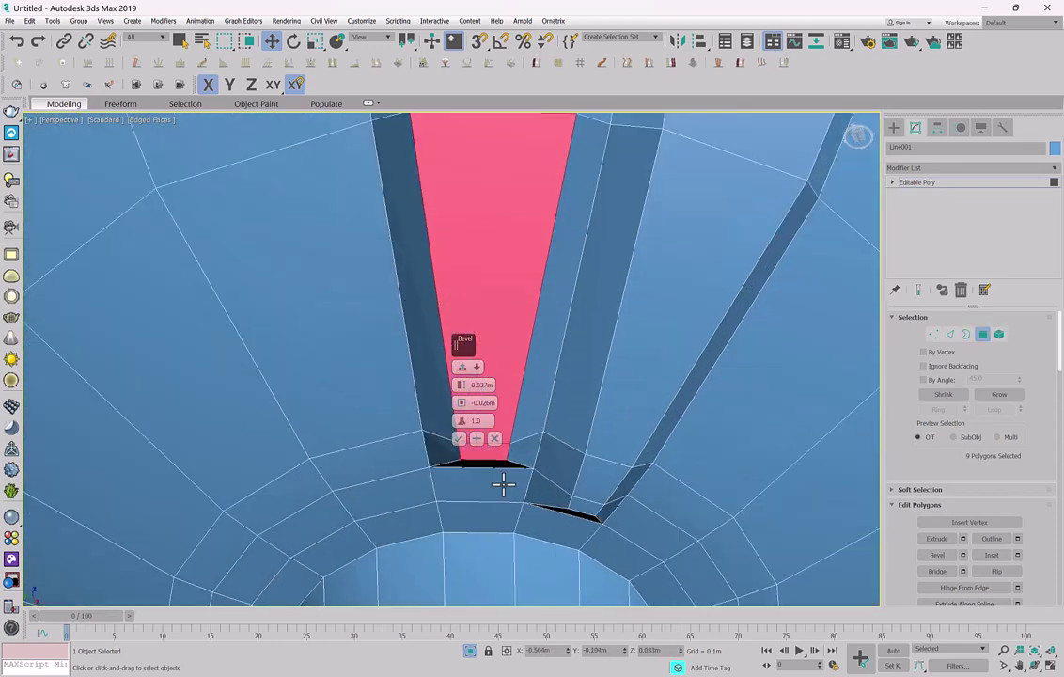
pyautogui.keyDown('ctrl'); pyautogui.click(504, 484); pyautogui.keyUp('ctrl')
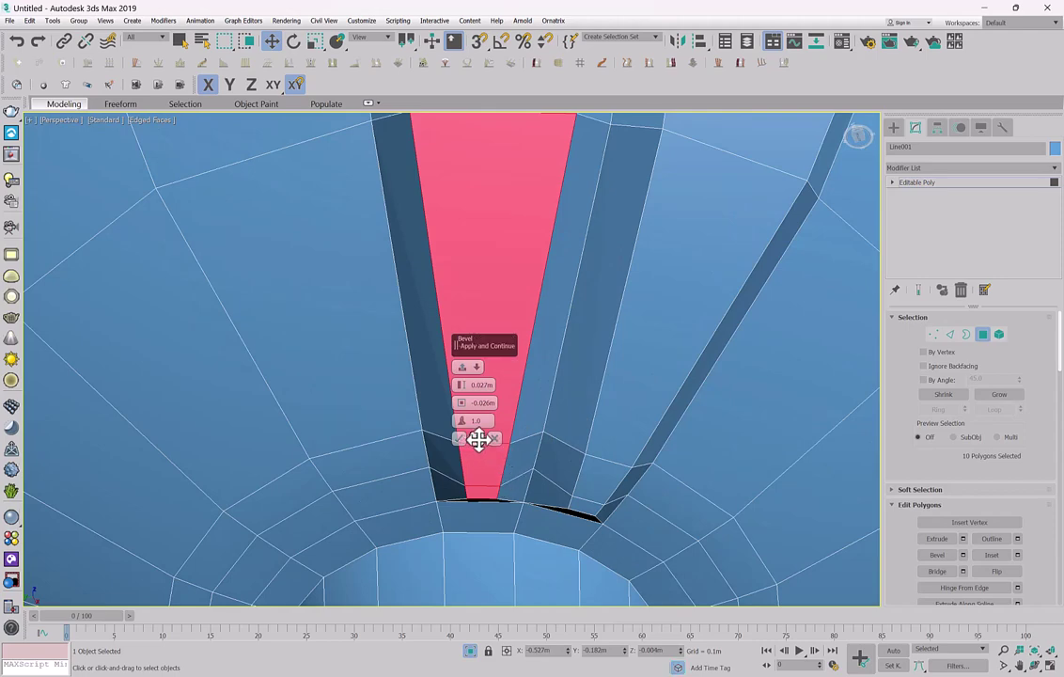
# Apply the bevel with height 0.027 m and outline -0.026 m, and select the neighbouring column's lower polygons from the stem upwards.
pyautogui.click(477, 439)
pyautogui.click(379, 503)
pyautogui.keyDown('ctrl'); pyautogui.click(384, 462); pyautogui.keyUp('ctrl')
pyautogui.keyDown('ctrl'); pyautogui.click(362, 396); pyautogui.keyUp('ctrl')
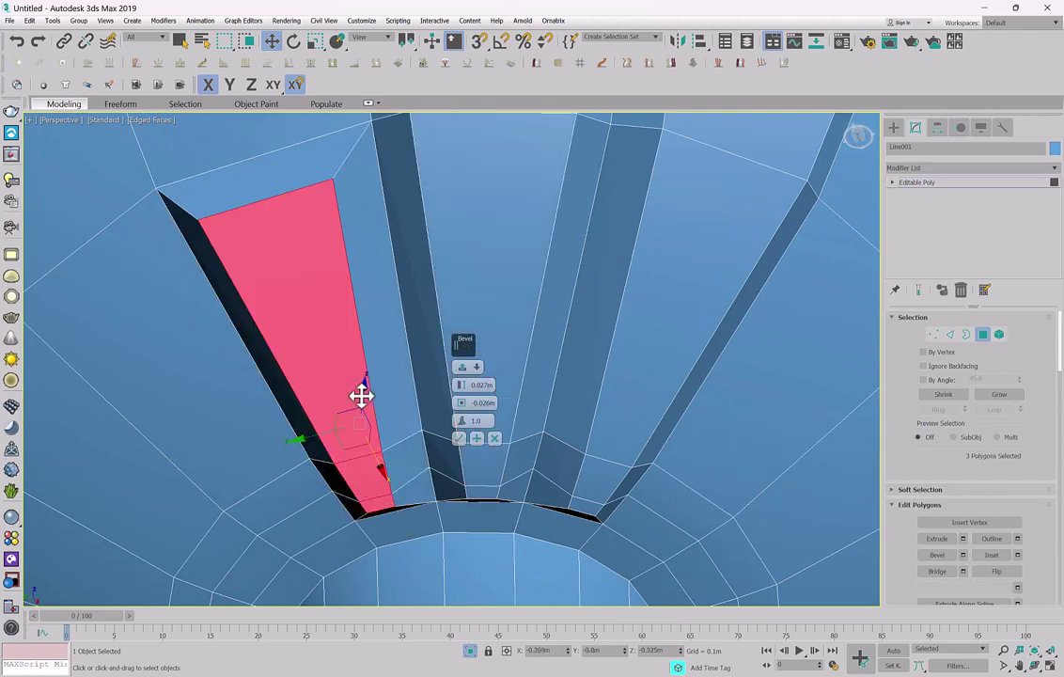
pyautogui.keyDown('alt'); pyautogui.moveTo(361, 397); pyautogui.dragTo(393, 403, button='middle'); pyautogui.keyUp('alt')
pyautogui.scroll(-5, 429, 282)
pyautogui.moveTo(384, 348); pyautogui.dragTo(273, 578, button='middle')
pyautogui.keyDown('ctrl'); pyautogui.click(349, 397); pyautogui.keyUp('ctrl')
pyautogui.keyDown('ctrl'); pyautogui.click(353, 287); pyautogui.keyUp('ctrl')
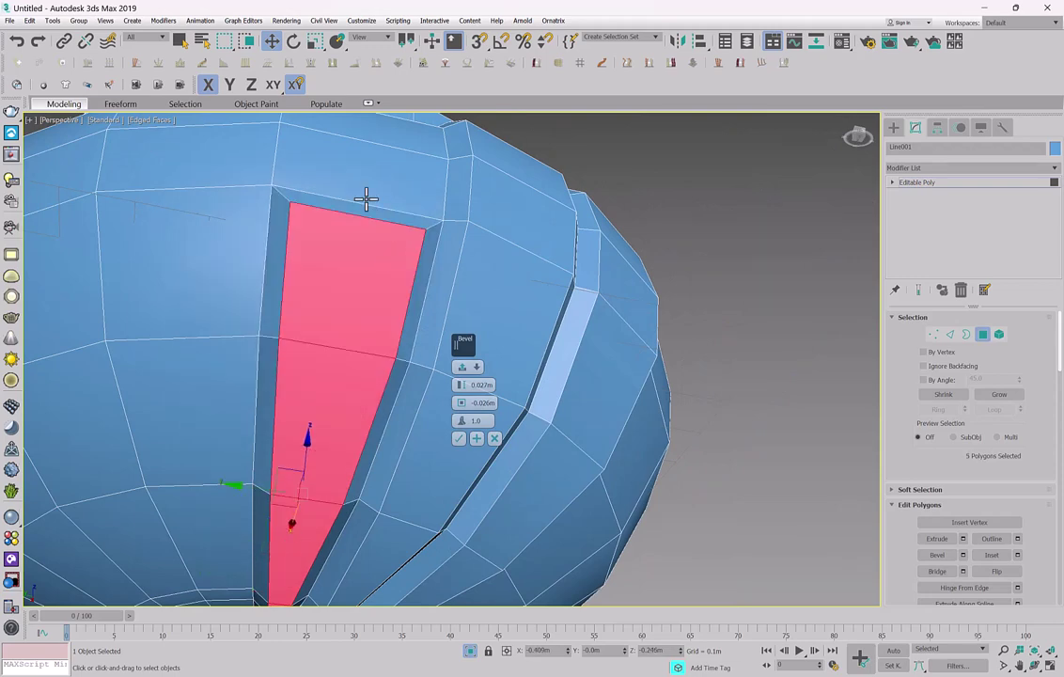
# Add the upper polygons of that column up to the collar, ten in total, and apply the same bevel.
pyautogui.keyDown('ctrl'); pyautogui.click(364, 199); pyautogui.keyUp('ctrl')
pyautogui.moveTo(364, 200); pyautogui.dragTo(352, 398, button='middle')
pyautogui.keyDown('ctrl'); pyautogui.click(352, 324); pyautogui.keyUp('ctrl')
pyautogui.keyDown('ctrl'); pyautogui.click(352, 343); pyautogui.keyUp('ctrl')
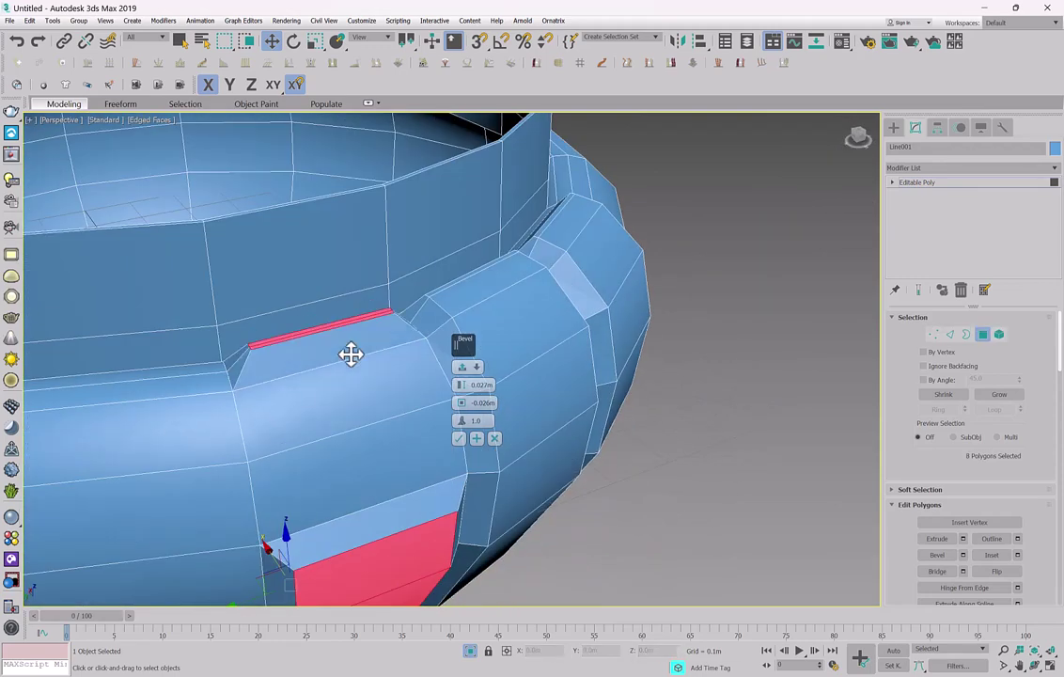
pyautogui.keyDown('ctrl'); pyautogui.click(370, 394); pyautogui.keyUp('ctrl')
pyautogui.keyDown('ctrl'); pyautogui.click(396, 474); pyautogui.keyUp('ctrl')
pyautogui.keyDown('alt'); pyautogui.moveTo(395, 474); pyautogui.dragTo(445, 420, button='middle'); pyautogui.keyUp('alt')
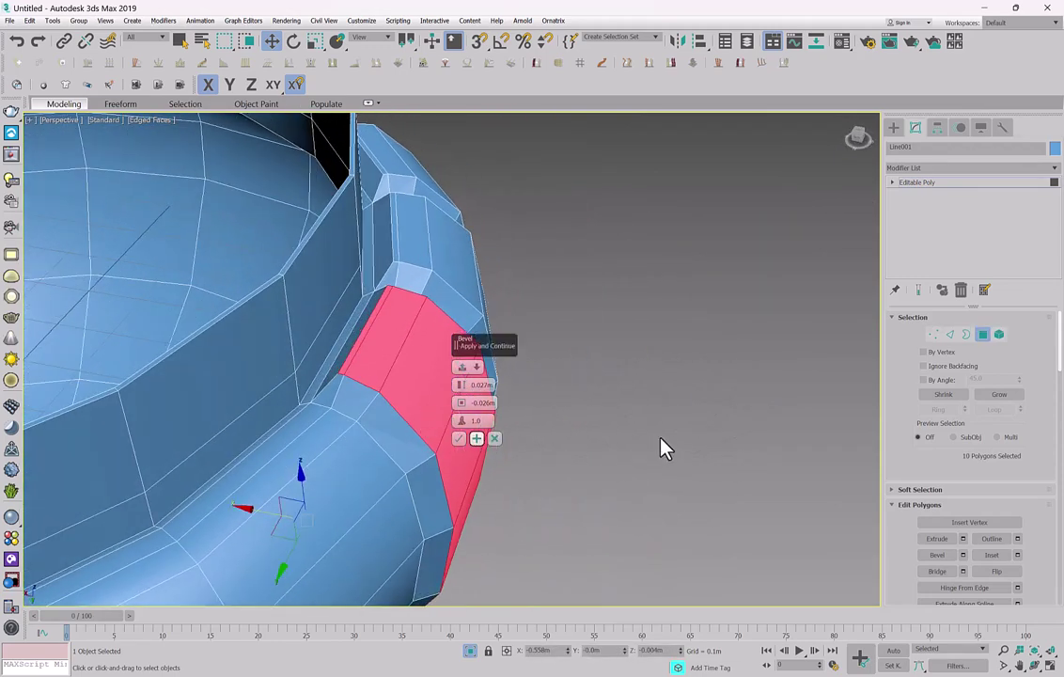
pyautogui.click(280, 438)
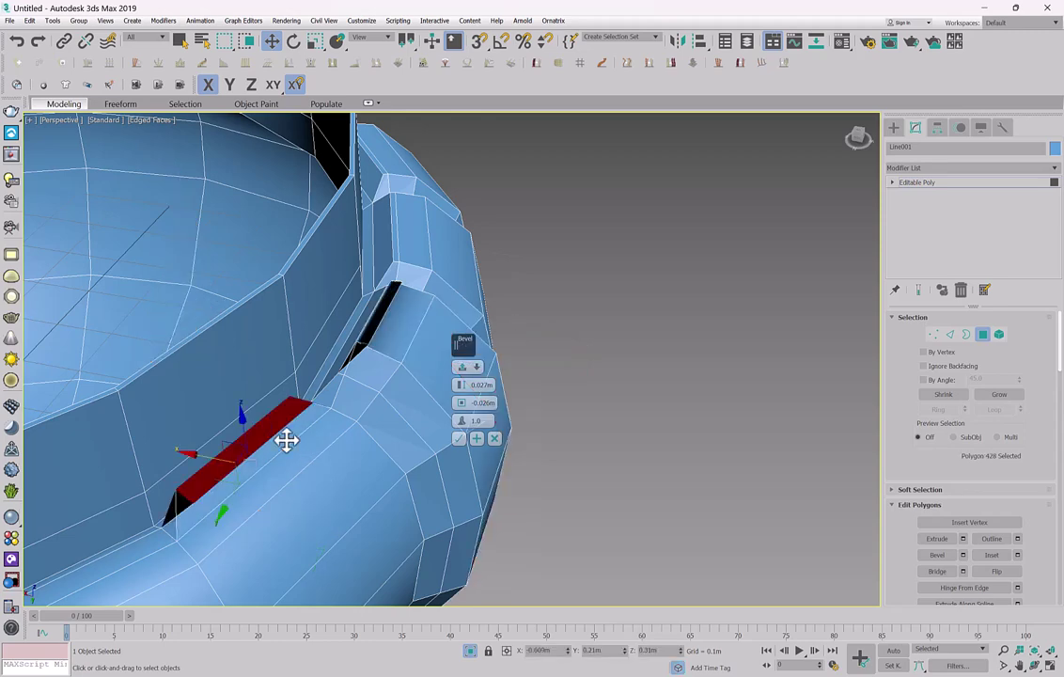
pyautogui.click(305, 444)
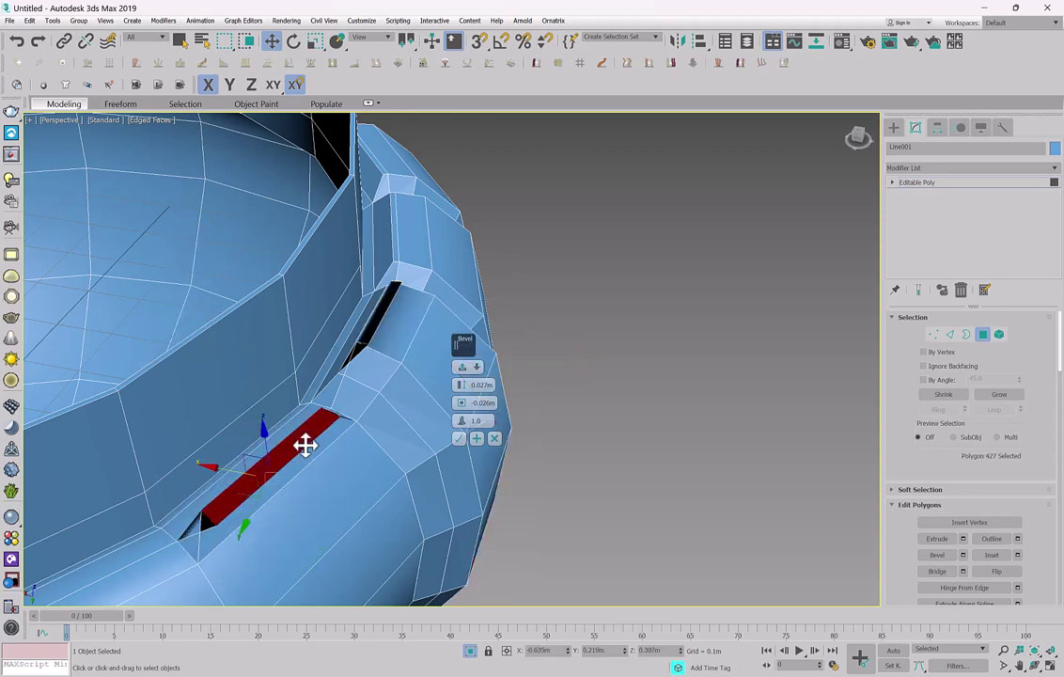
pyautogui.keyDown('ctrl'); pyautogui.click(351, 474); pyautogui.keyUp('ctrl')
pyautogui.keyDown('alt'); pyautogui.moveTo(351, 473); pyautogui.dragTo(332, 447, button='middle'); pyautogui.keyUp('alt')
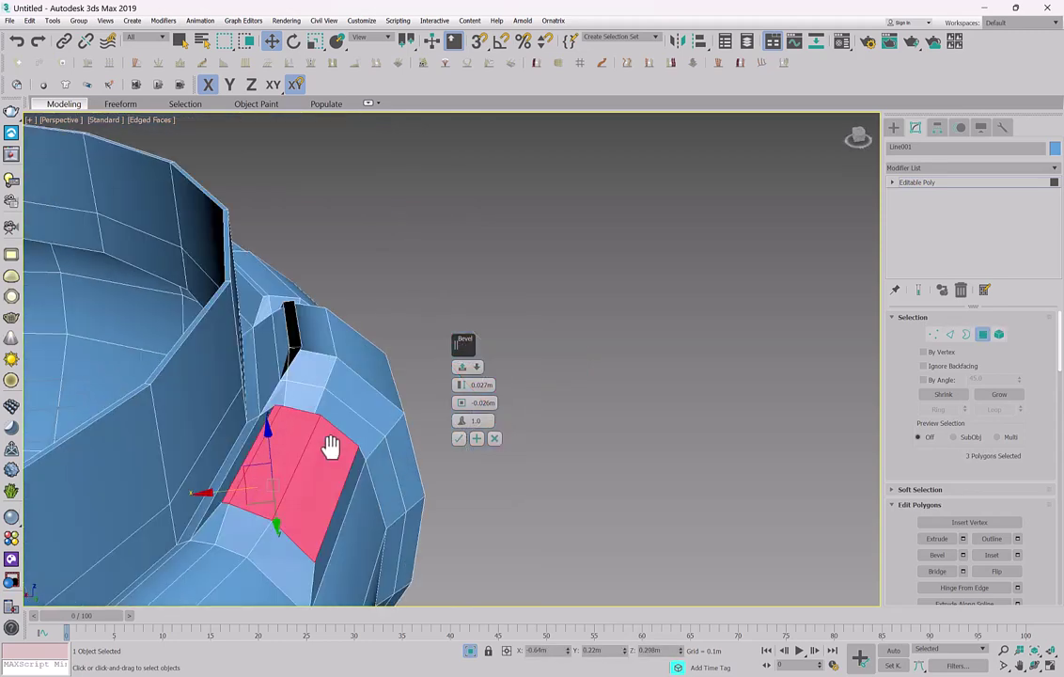
# Undo the new polygon picks and the repeated bevel on the previous column.
pyautogui.hotkey('ctrl', 'z')
pyautogui.hotkey('ctrl', 'z')
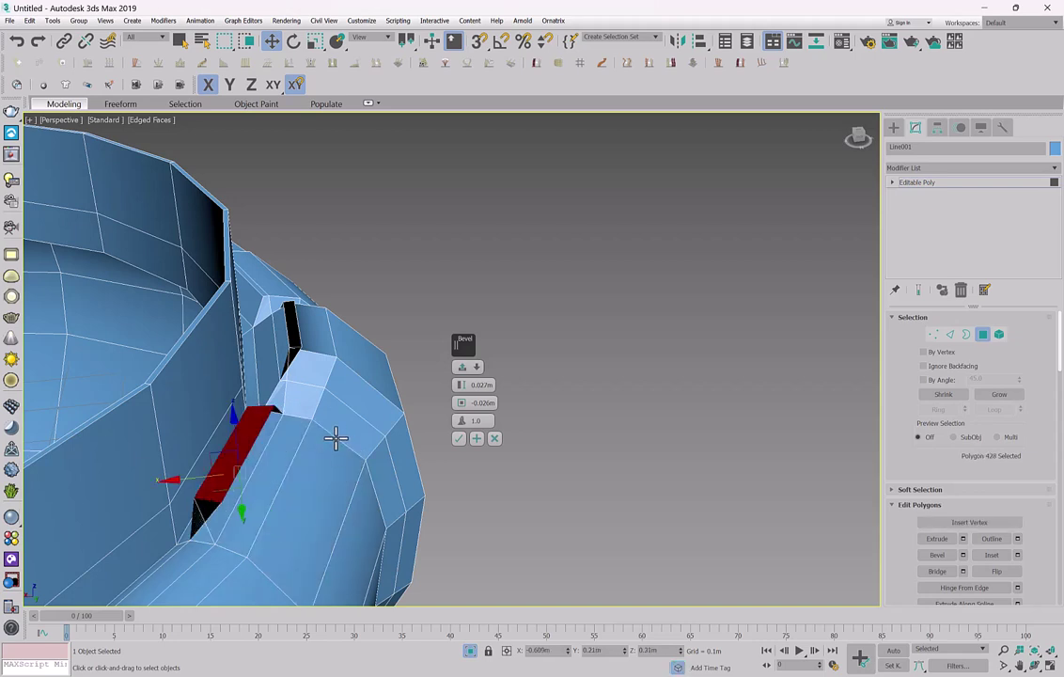
pyautogui.hotkey('ctrl', 'z')
pyautogui.hotkey('ctrl', 'z')
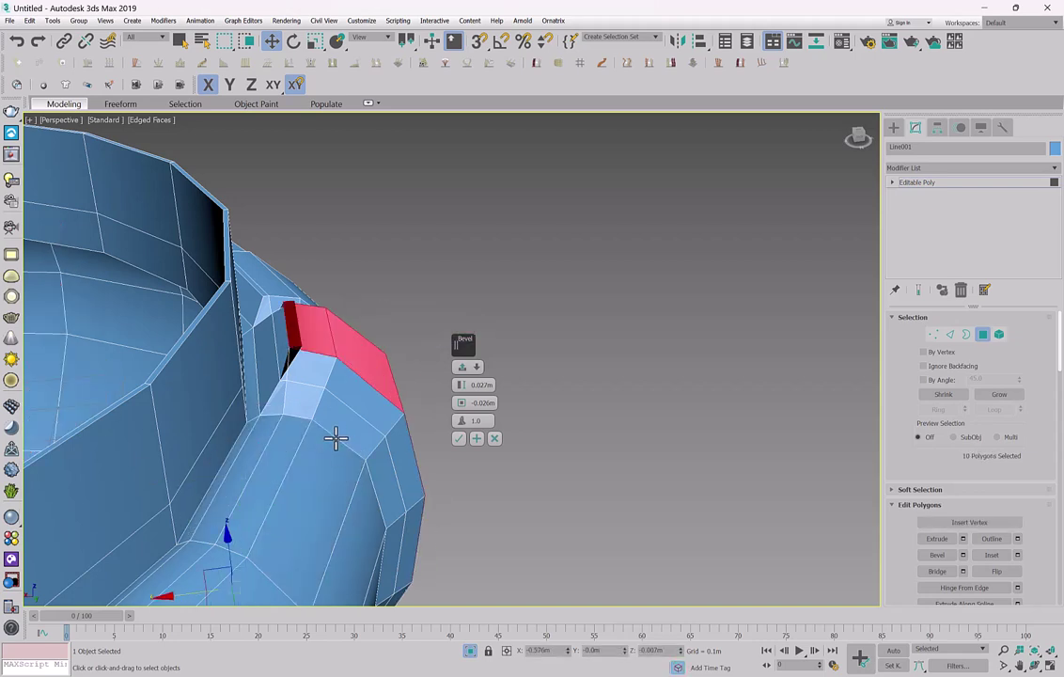
pyautogui.hotkey('ctrl', 'z')
pyautogui.hotkey('ctrl', 'z')
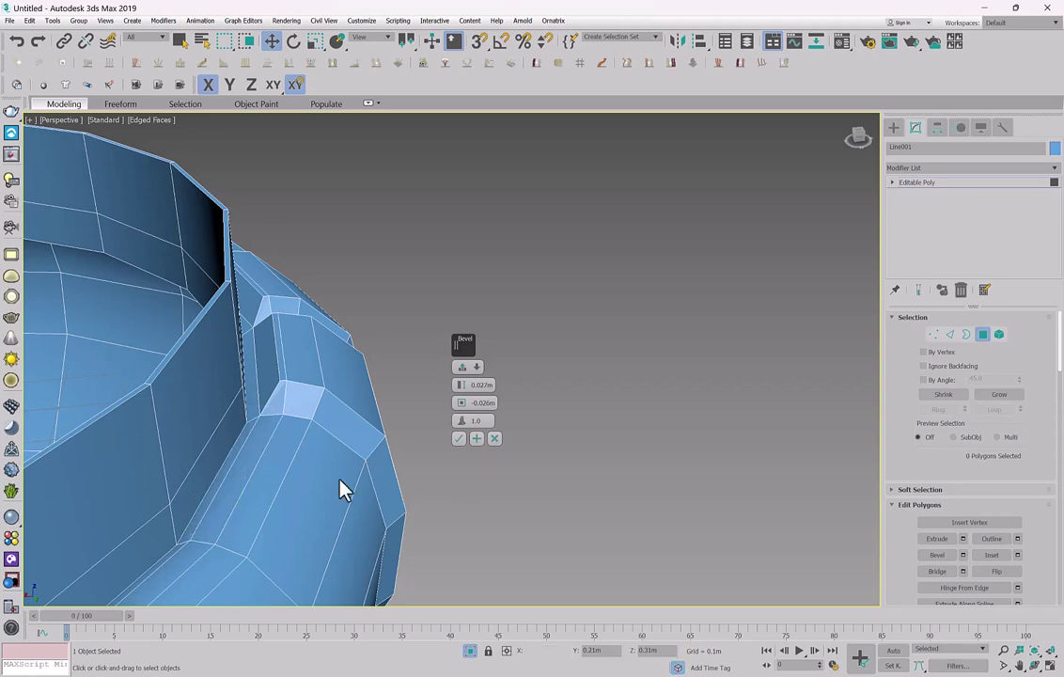
# Select the upper polygons of the next unbevelled column, from the collar down the side of the bowl.
pyautogui.click(254, 461)
pyautogui.keyDown('ctrl'); pyautogui.click(272, 470); pyautogui.keyUp('ctrl')
pyautogui.keyDown('ctrl'); pyautogui.click(301, 484); pyautogui.keyUp('ctrl')
pyautogui.keyDown('alt'); pyautogui.moveTo(302, 484); pyautogui.dragTo(280, 287, button='middle'); pyautogui.keyUp('alt')
pyautogui.keyDown('ctrl'); pyautogui.click(254, 480); pyautogui.keyUp('ctrl')
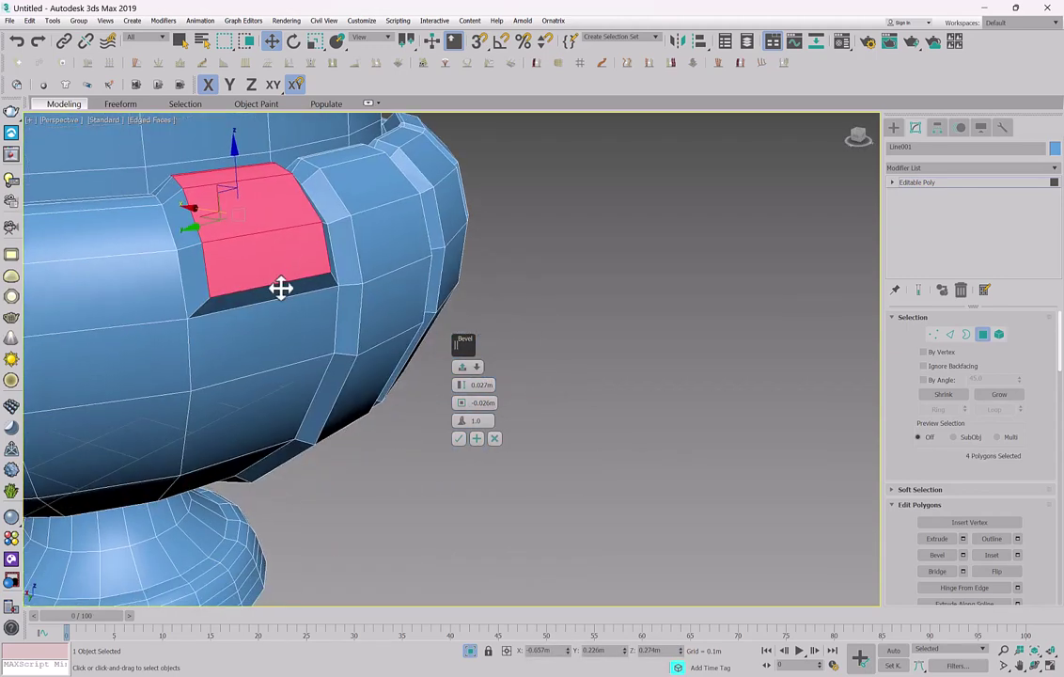
pyautogui.keyDown('ctrl'); pyautogui.click(281, 335); pyautogui.keyUp('ctrl')
pyautogui.keyDown('ctrl'); pyautogui.click(262, 394); pyautogui.keyUp('ctrl')
# Add the column's lower polygons down to the stem, ten in total, and finish the bevel at height 0.027 m and outline -0.026 m.
pyautogui.keyDown('alt'); pyautogui.moveTo(261, 394); pyautogui.dragTo(252, 348, button='middle'); pyautogui.keyUp('alt')
pyautogui.keyDown('ctrl'); pyautogui.click(214, 500); pyautogui.keyUp('ctrl')
pyautogui.moveTo(215, 499); pyautogui.dragTo(303, 246, button='middle')
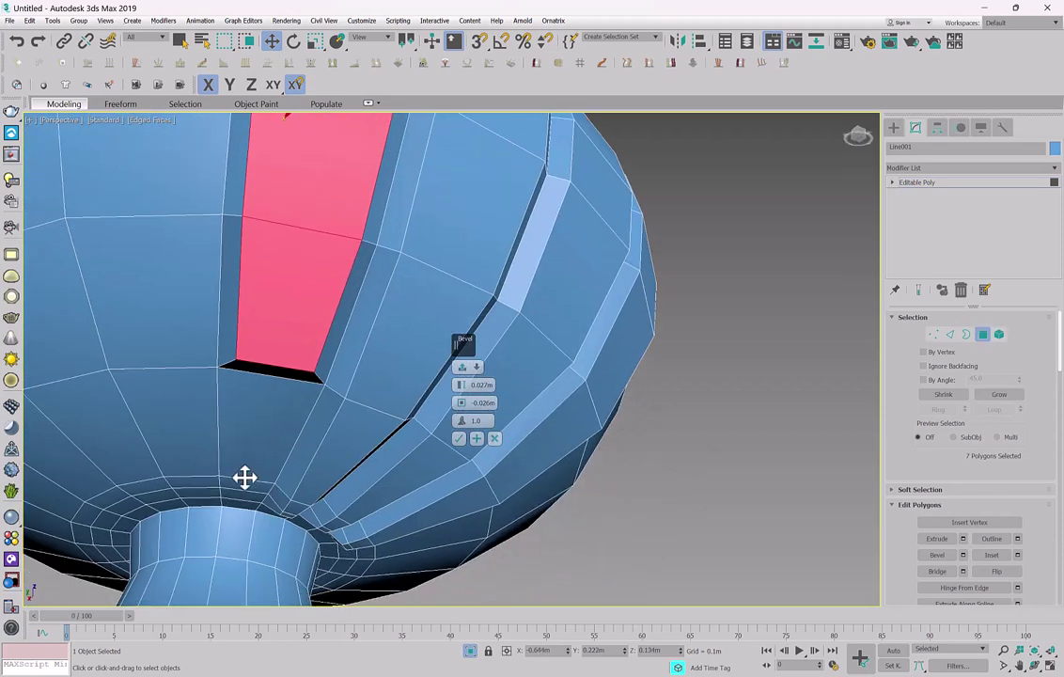
pyautogui.keyDown('ctrl'); pyautogui.click(245, 468); pyautogui.keyUp('ctrl')
pyautogui.keyDown('ctrl'); pyautogui.click(247, 493); pyautogui.keyUp('ctrl')
pyautogui.keyDown('alt'); pyautogui.moveTo(247, 494); pyautogui.dragTo(245, 450, button='middle'); pyautogui.keyUp('alt')
pyautogui.keyDown('ctrl'); pyautogui.click(199, 503); pyautogui.keyUp('ctrl')
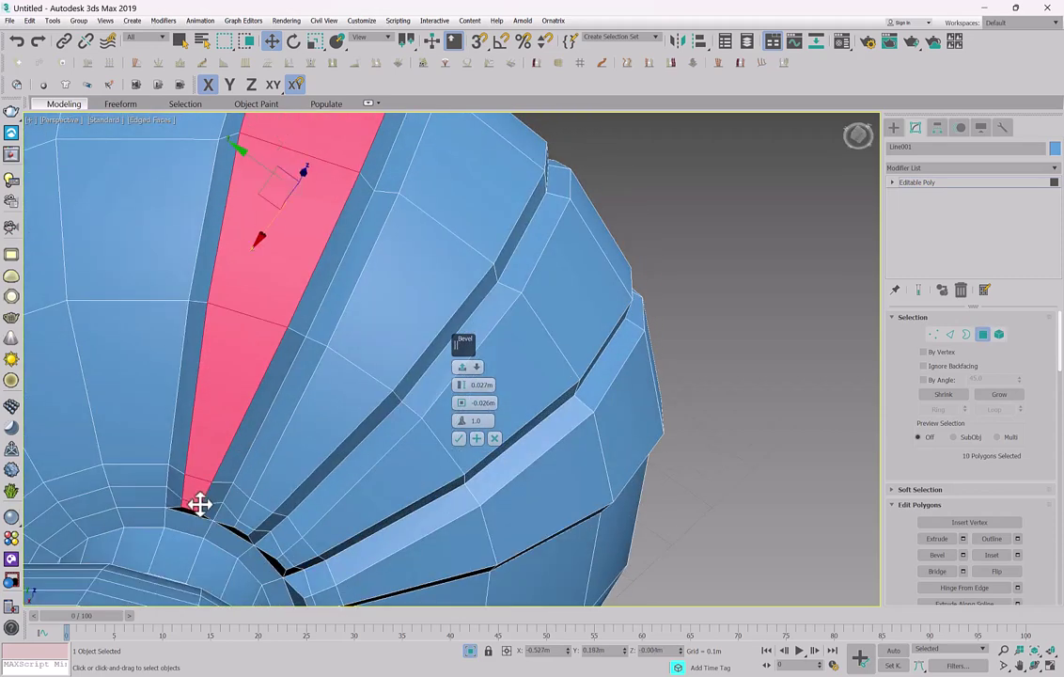
pyautogui.click(461, 439)
# Leave polygon editing and add a TurboSmooth modifier to the vase.
pyautogui.keyDown('alt'); pyautogui.moveTo(482, 303); pyautogui.dragTo(512, 443, button='middle'); pyautogui.keyUp('alt')
pyautogui.click(1025, 215)
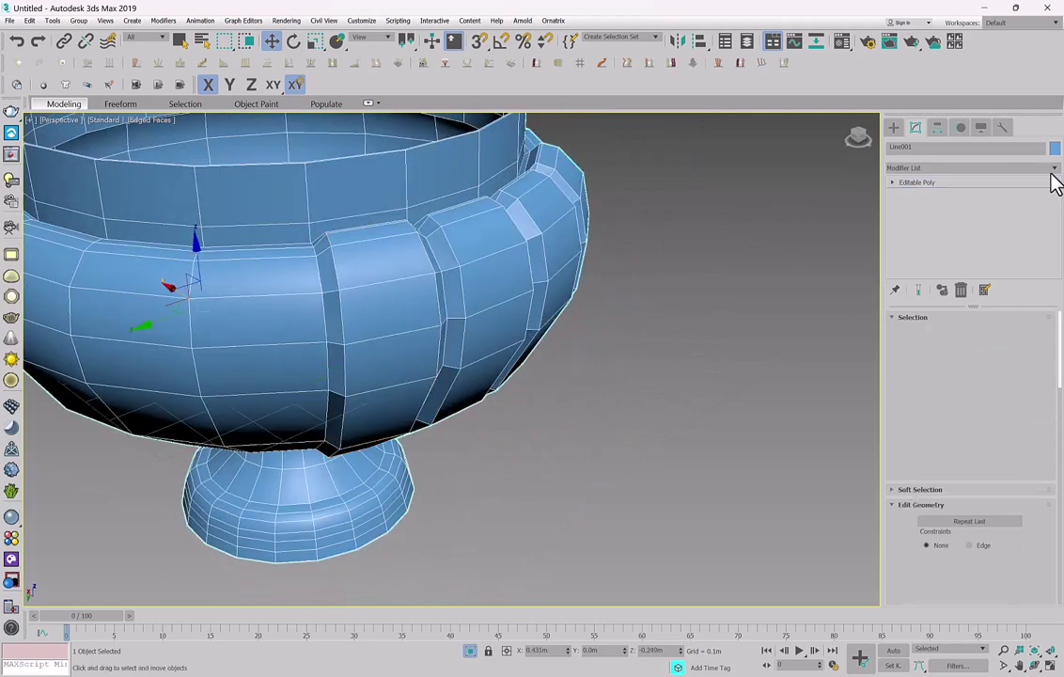
pyautogui.click(1053, 169)
pyautogui.moveTo(1053, 184); pyautogui.dragTo(1051, 348)
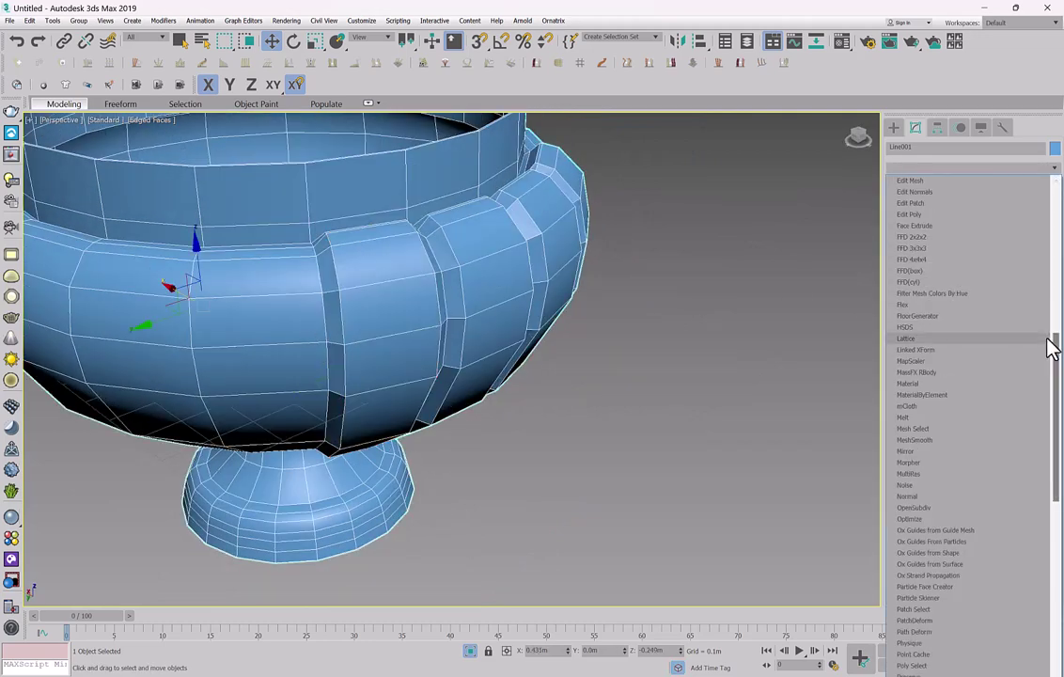
pyautogui.scroll(-10, 1047, 347)
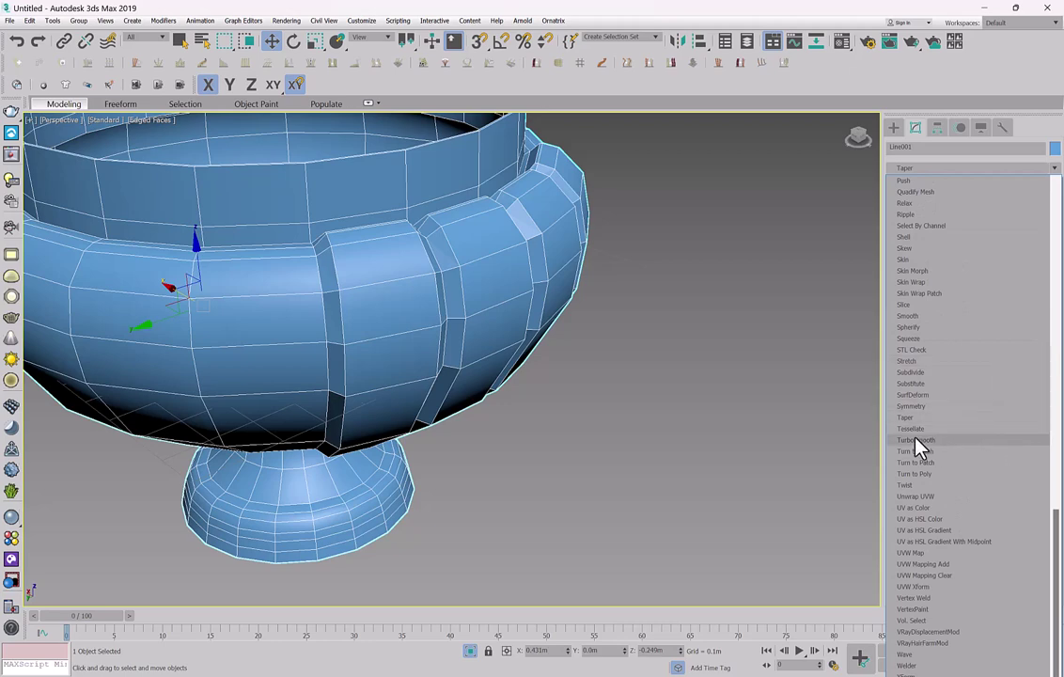
pyautogui.click(915, 439)
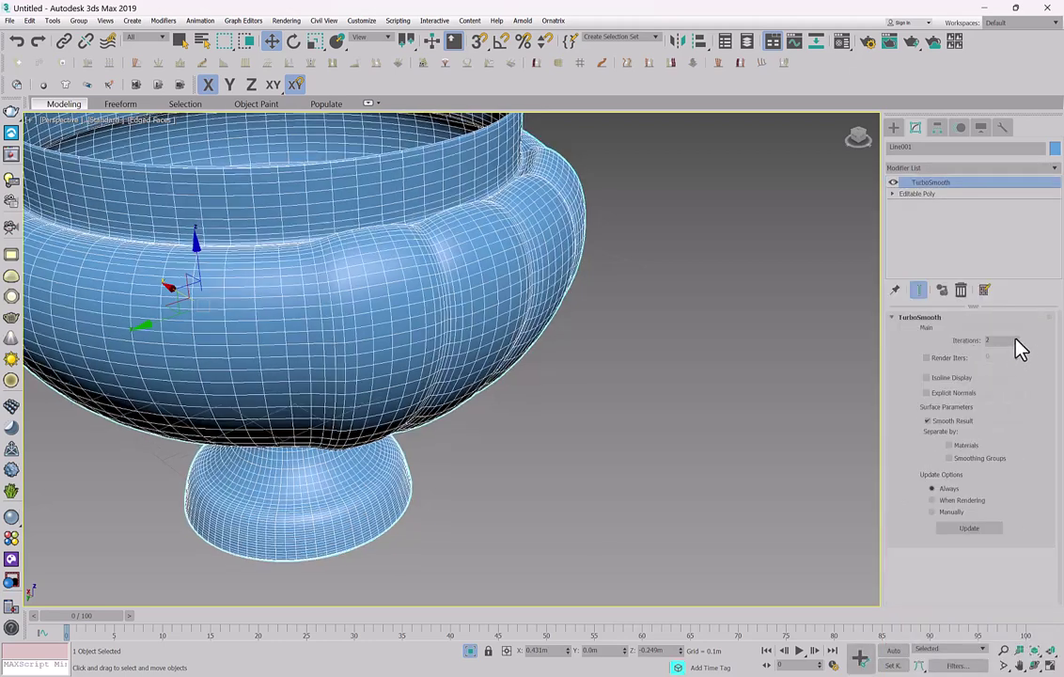
# Inspect the smoothed ribs without mesh edges, turn TurboSmooth off, and show the edges on the vase again.
pyautogui.press('F4')
pyautogui.keyDown('alt'); pyautogui.moveTo(661, 336); pyautogui.dragTo(596, 308, button='middle'); pyautogui.keyUp('alt')
pyautogui.scroll(-3, 423, 265)
pyautogui.moveTo(423, 266)
pyautogui.keyDown('alt'); pyautogui.mouseDown(button='middle')
pyautogui.moveTo(504, 305)
pyautogui.moveTo(410, 240)
pyautogui.moveTo(436, 271)
pyautogui.mouseUp(button='middle'); pyautogui.keyUp('alt')
pyautogui.scroll(4, 503, 305)
pyautogui.keyDown('alt'); pyautogui.moveTo(459, 325); pyautogui.dragTo(648, 332, button='middle'); pyautogui.keyUp('alt')
pyautogui.click(893, 181)
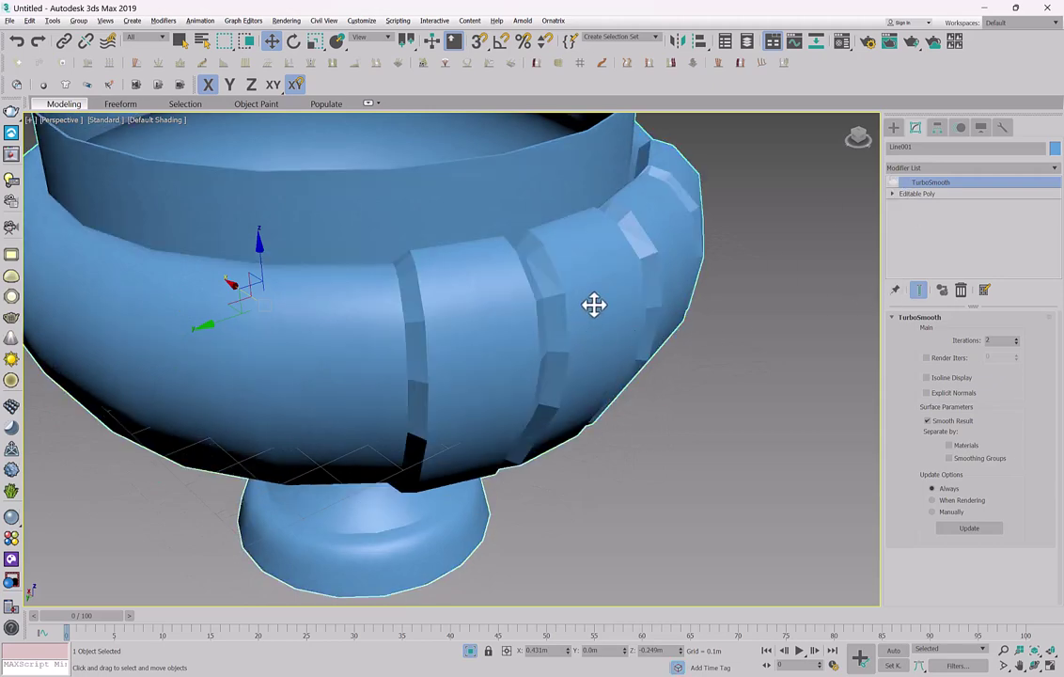
pyautogui.keyDown('alt'); pyautogui.moveTo(593, 305); pyautogui.dragTo(526, 292, button='middle'); pyautogui.keyUp('alt')
pyautogui.press('F4')
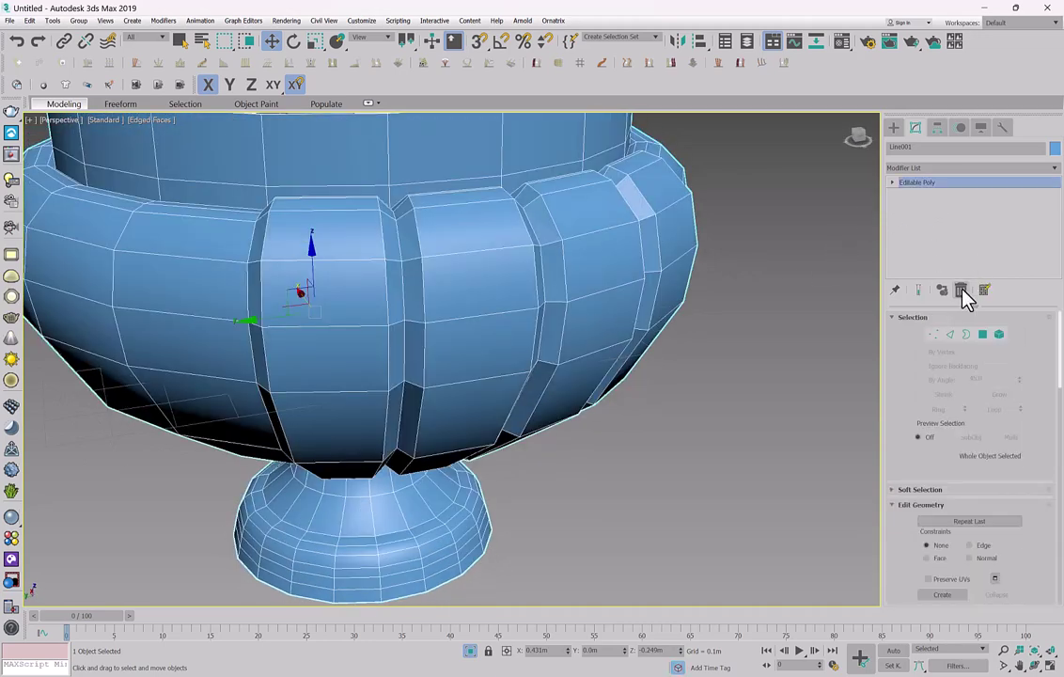
# Undo the removal of the TurboSmooth modifier and return to polygon-level editing of the vase.
pyautogui.scroll(-3, 496, 344)
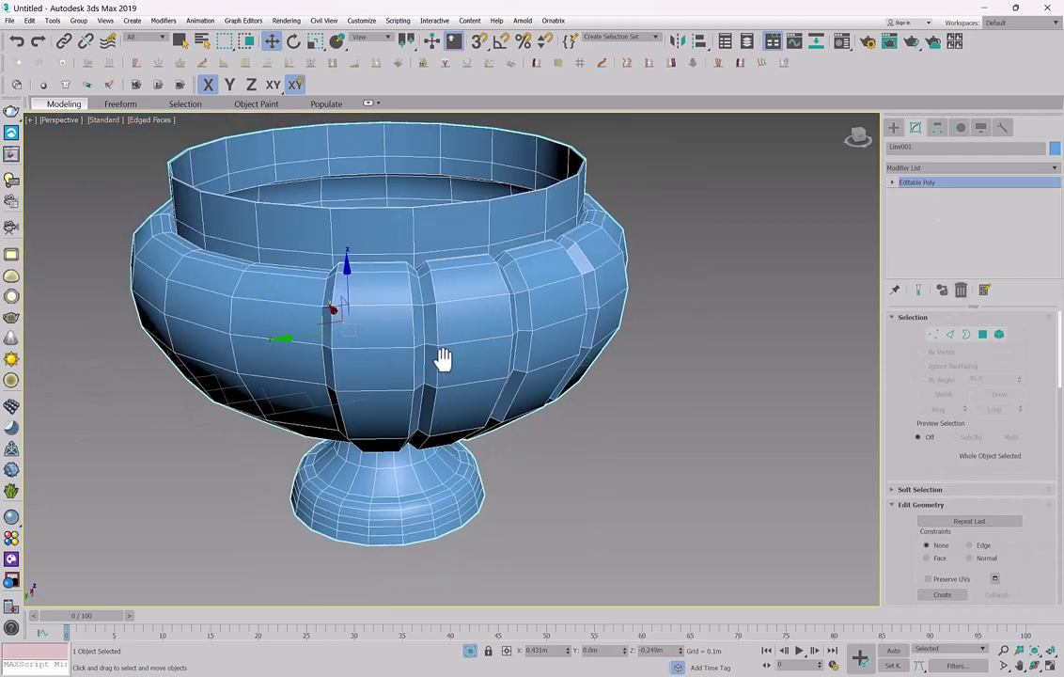
pyautogui.moveTo(441, 359); pyautogui.dragTo(503, 382, button='middle')
pyautogui.click(708, 675)
pyautogui.hotkey('alt', 'Tab')
pyautogui.keyDown('alt'); pyautogui.moveTo(392, 364); pyautogui.dragTo(562, 327, button='middle'); pyautogui.keyUp('alt')
pyautogui.hotkey('ctrl', 'z')
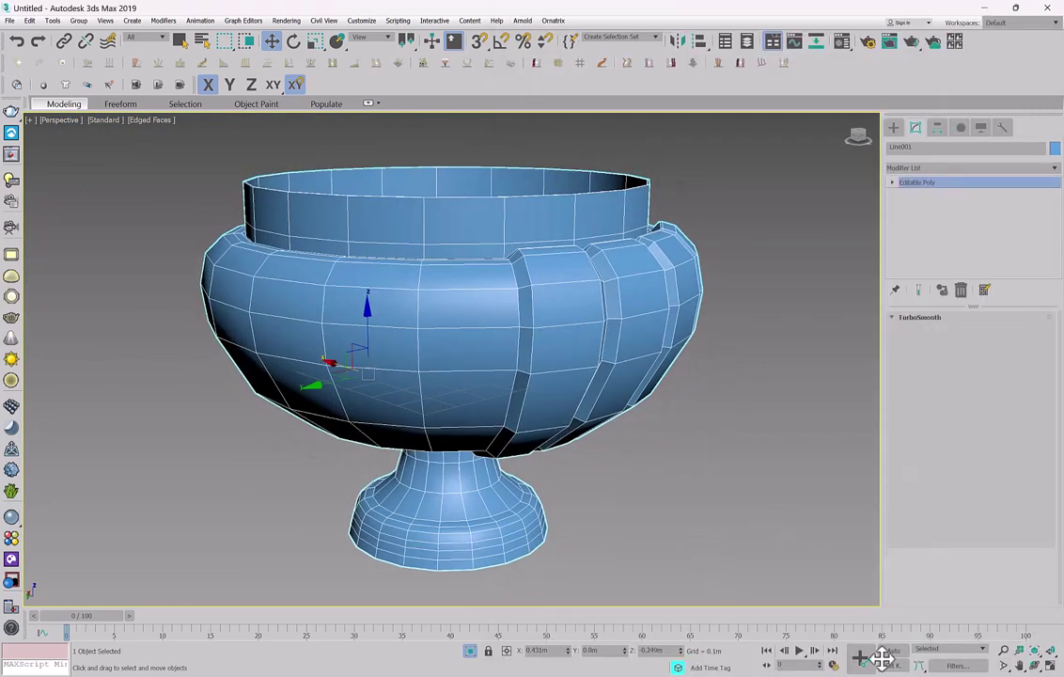
pyautogui.click(841, 674)
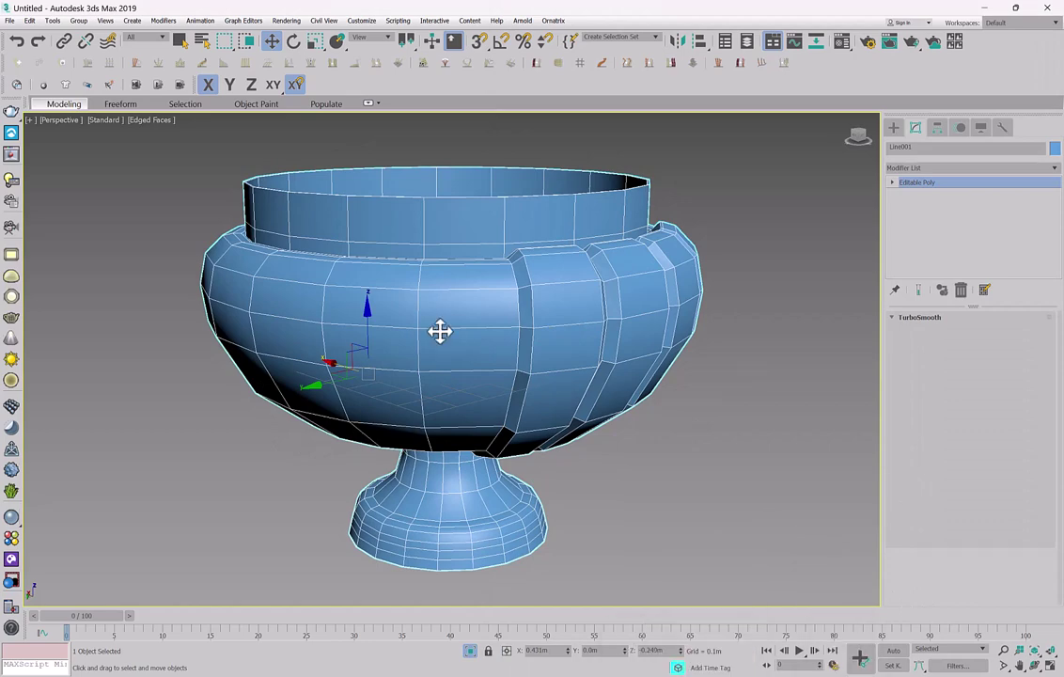
pyautogui.press('4')
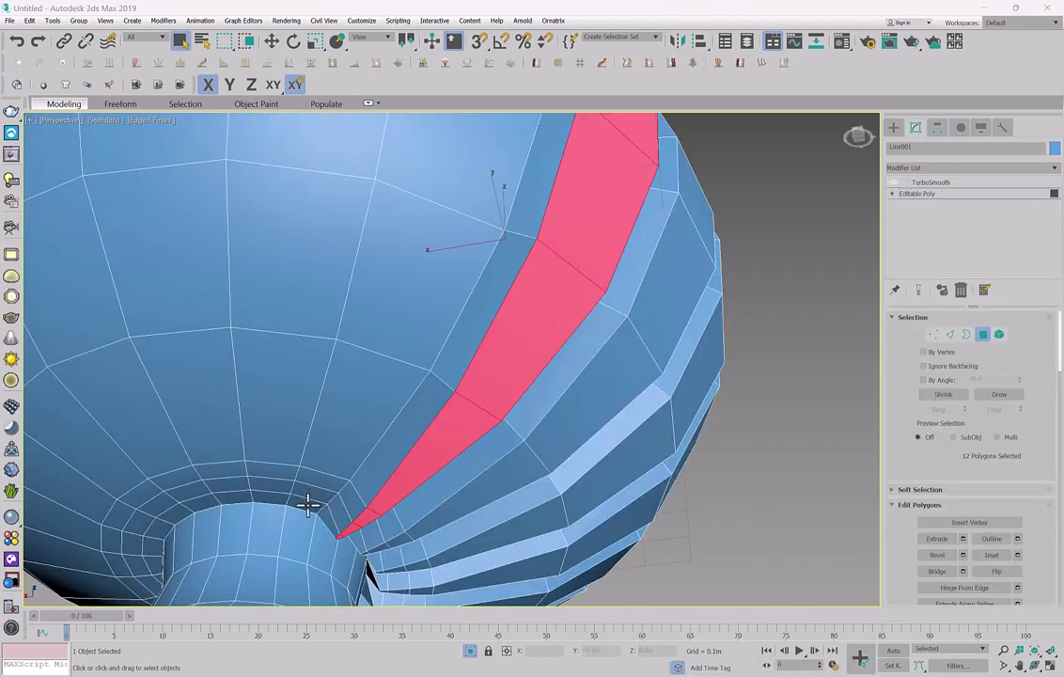
# Select the lower six polygons of the next unbevelled column, from the stem up across the bowl's underside.
pyautogui.click(307, 505)
pyautogui.keyDown('ctrl'); pyautogui.click(314, 494); pyautogui.keyUp('ctrl')
pyautogui.keyDown('ctrl'); pyautogui.click(324, 480); pyautogui.keyUp('ctrl')
pyautogui.keyDown('ctrl'); pyautogui.click(346, 449); pyautogui.keyUp('ctrl')
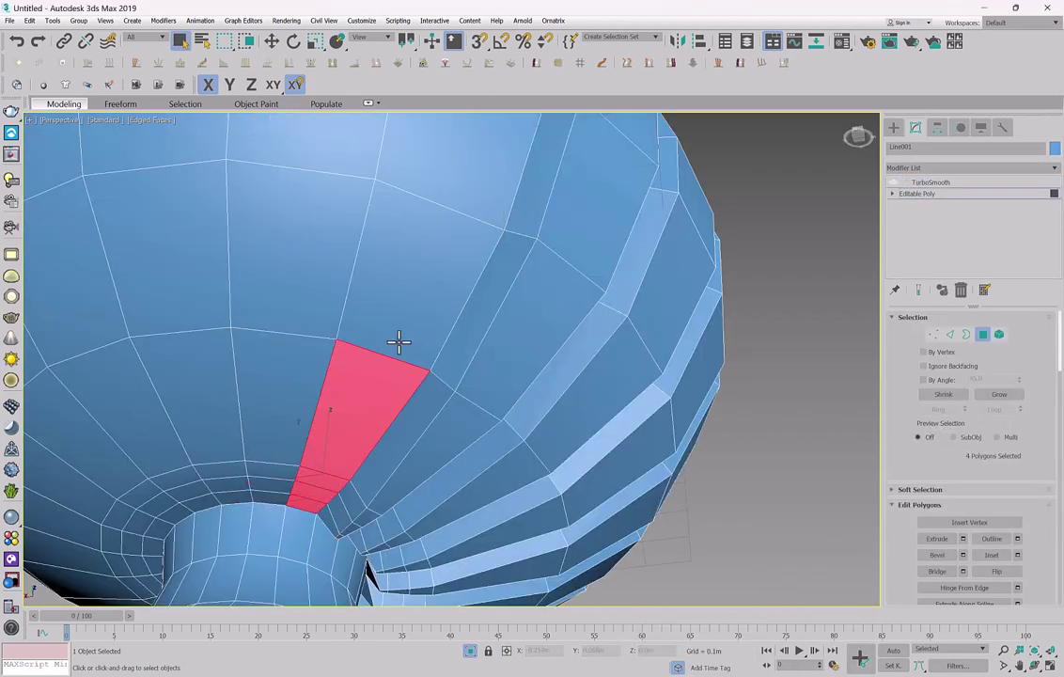
pyautogui.keyDown('ctrl'); pyautogui.click(398, 339); pyautogui.keyUp('ctrl')
pyautogui.keyDown('alt'); pyautogui.moveTo(455, 295); pyautogui.dragTo(514, 225, button='middle'); pyautogui.keyUp('alt')
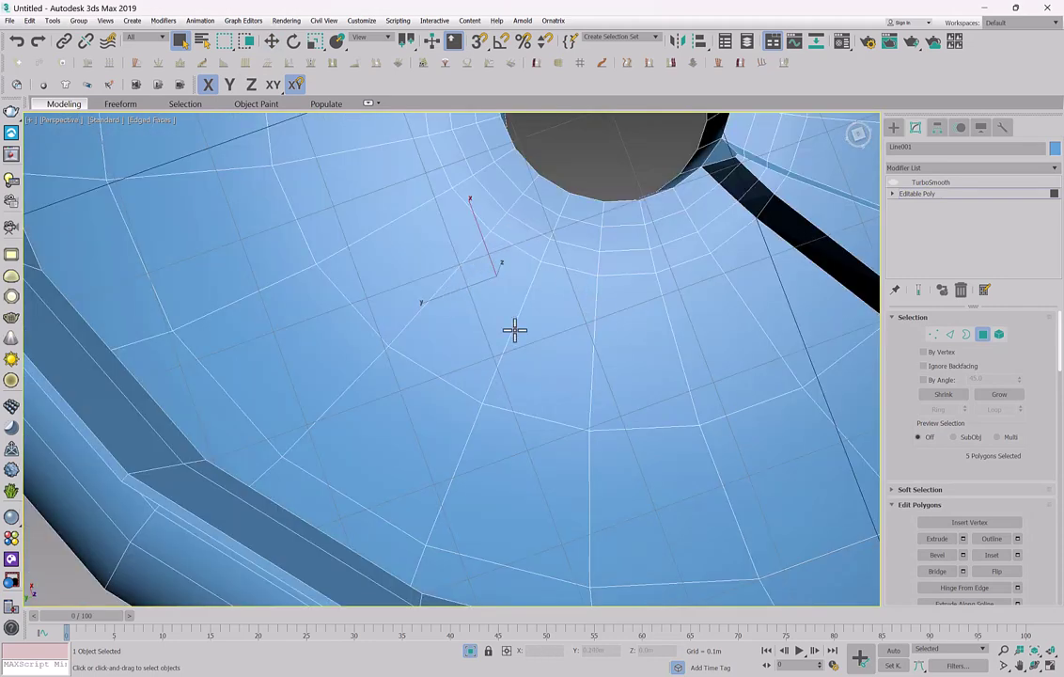
pyautogui.scroll(-5, 594, 304)
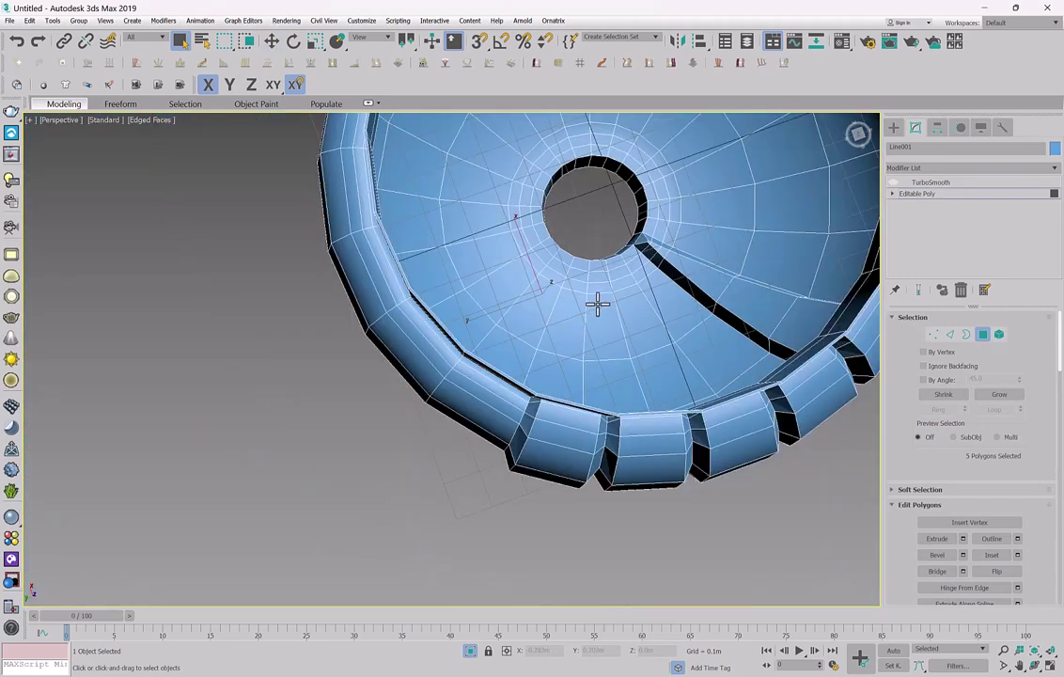
pyautogui.keyDown('alt'); pyautogui.moveTo(625, 203); pyautogui.dragTo(631, 185, button='middle'); pyautogui.keyUp('alt')
pyautogui.keyDown('ctrl'); pyautogui.click(570, 203); pyautogui.keyUp('ctrl')
pyautogui.scroll(5, 570, 203)
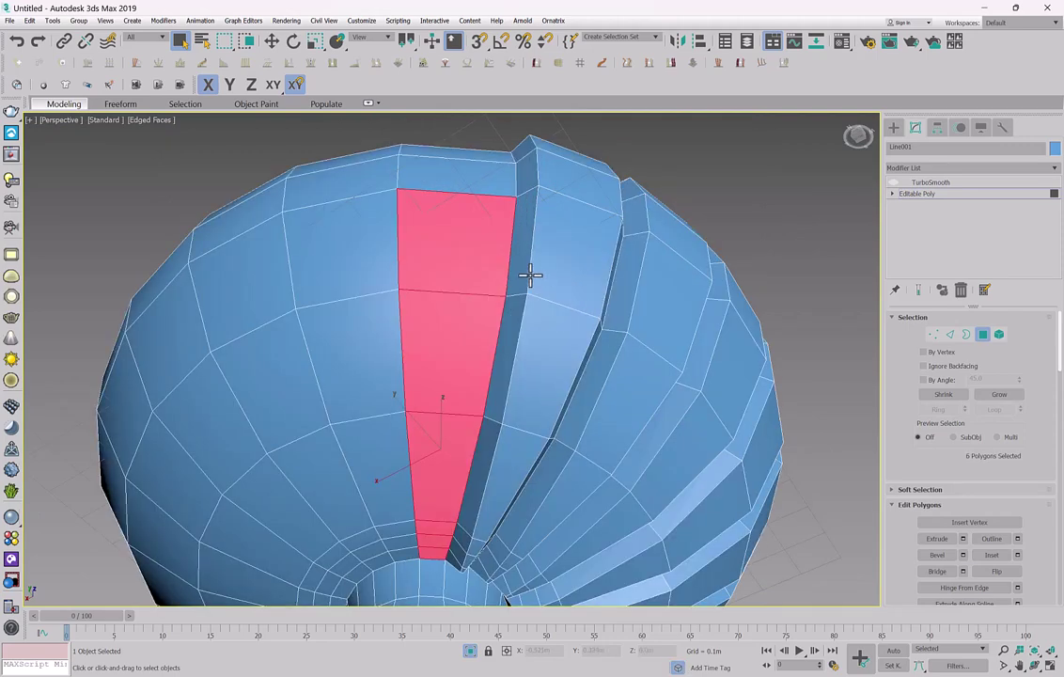
# Add the column's remaining upper polygons up to the collar, twelve polygons in total.
pyautogui.keyDown('alt'); pyautogui.moveTo(534, 274); pyautogui.dragTo(614, 210, button='middle'); pyautogui.keyUp('alt')
pyautogui.moveTo(576, 159); pyautogui.dragTo(520, 273, button='middle')
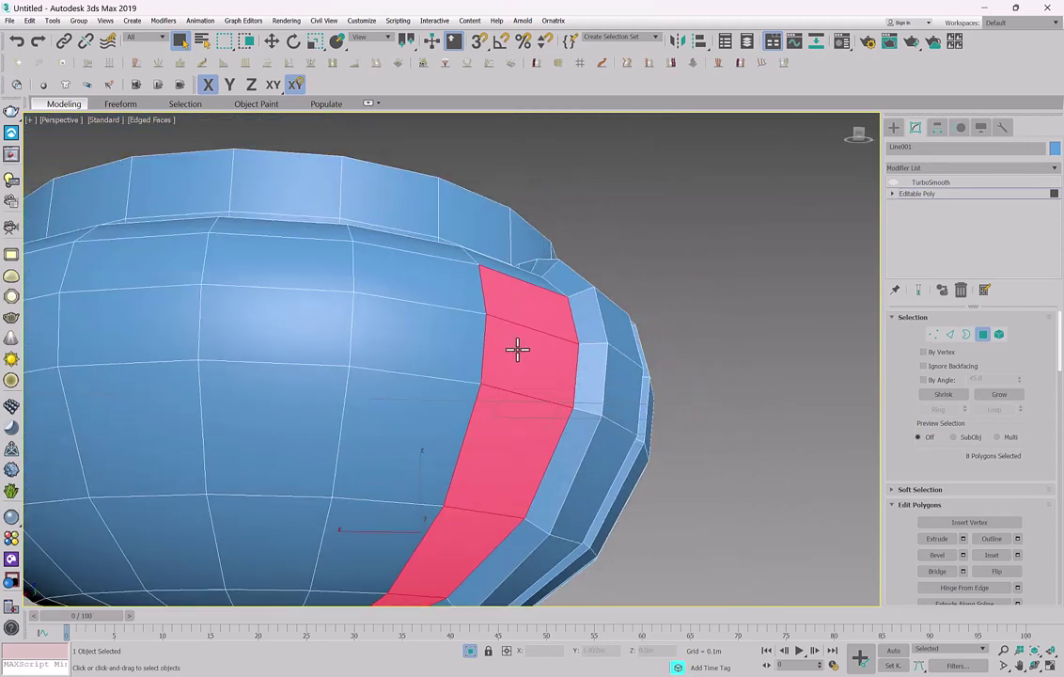
pyautogui.keyDown('alt'); pyautogui.moveTo(646, 259); pyautogui.dragTo(601, 307, button='middle'); pyautogui.keyUp('alt')
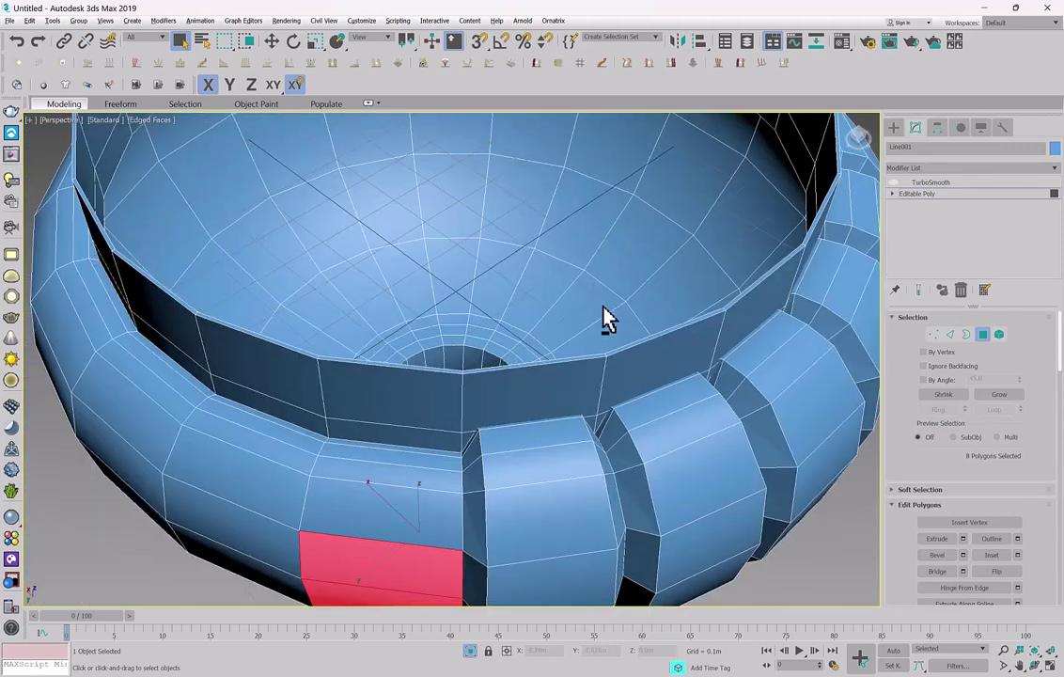
pyautogui.keyDown('ctrl'); pyautogui.click(416, 468); pyautogui.keyUp('ctrl')
pyautogui.keyDown('ctrl'); pyautogui.click(415, 482); pyautogui.keyUp('ctrl')
pyautogui.keyDown('ctrl'); pyautogui.click(411, 497); pyautogui.keyUp('ctrl')
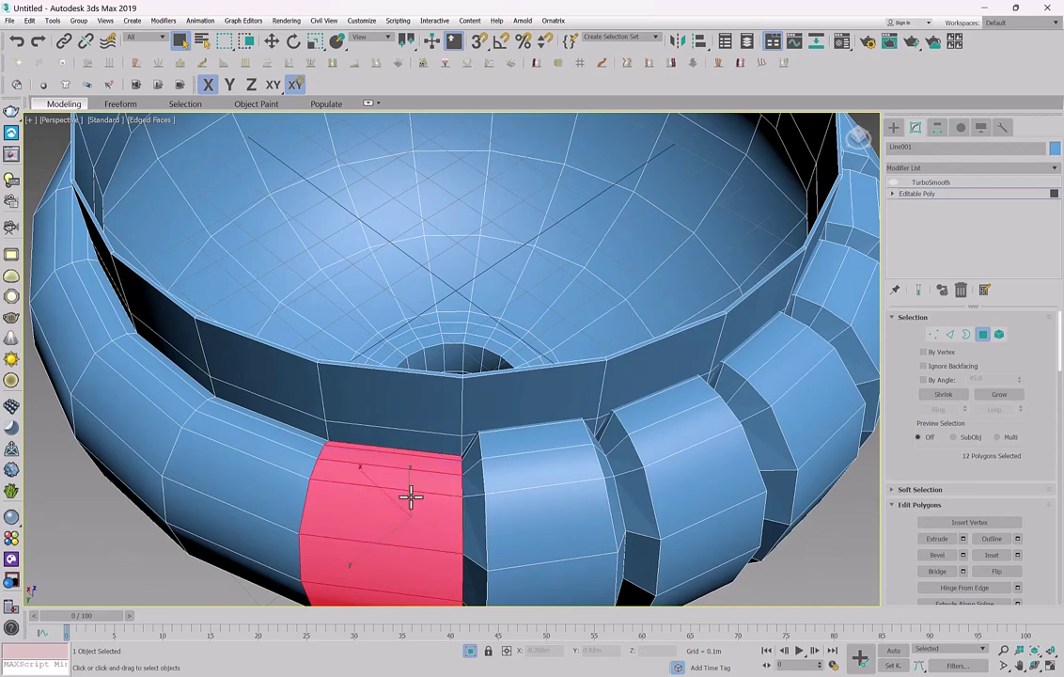
# Bevel the selected twelve-polygon column with the same settings as the other ribs.
pyautogui.rightClick(431, 463)
pyautogui.click(343, 506)
pyautogui.click(458, 439)
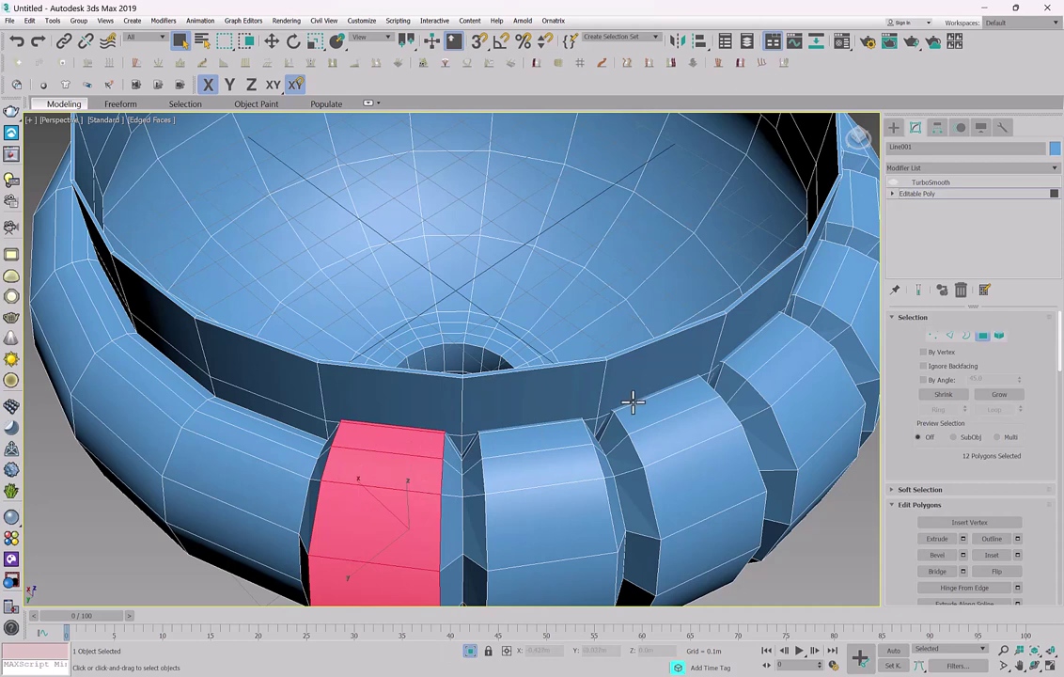
# Turn TurboSmooth back on, show the end result of the modifier stack, and leave polygon editing.
pyautogui.scroll(-3, 632, 401)
pyautogui.moveTo(632, 401); pyautogui.dragTo(506, 332, button='middle')
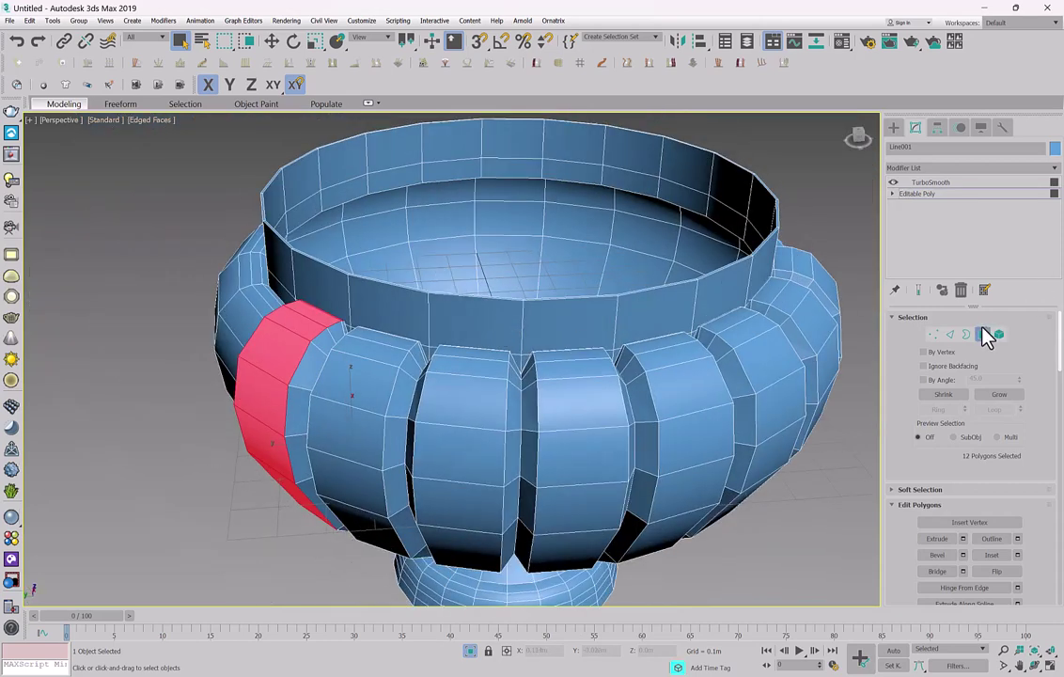
pyautogui.click(918, 291)
pyautogui.press('4')
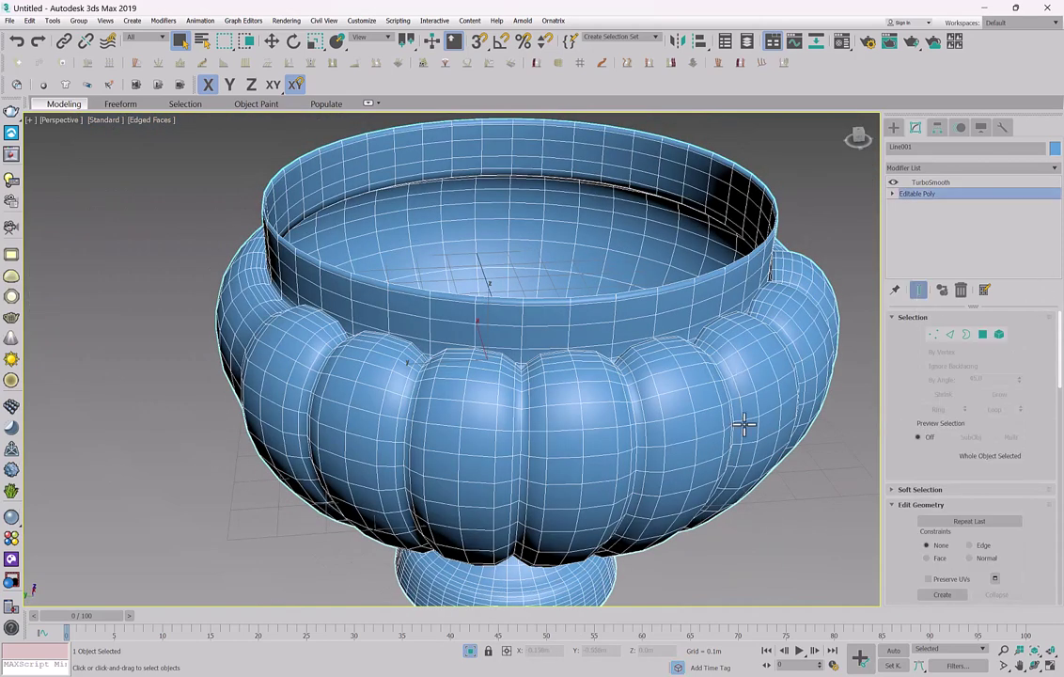
# Deselect the vase, hide the mesh edges, and examine the smoothed ribs around the bowl.
pyautogui.scroll(1, 741, 428)
pyautogui.hotkey('ctrl', 'd')
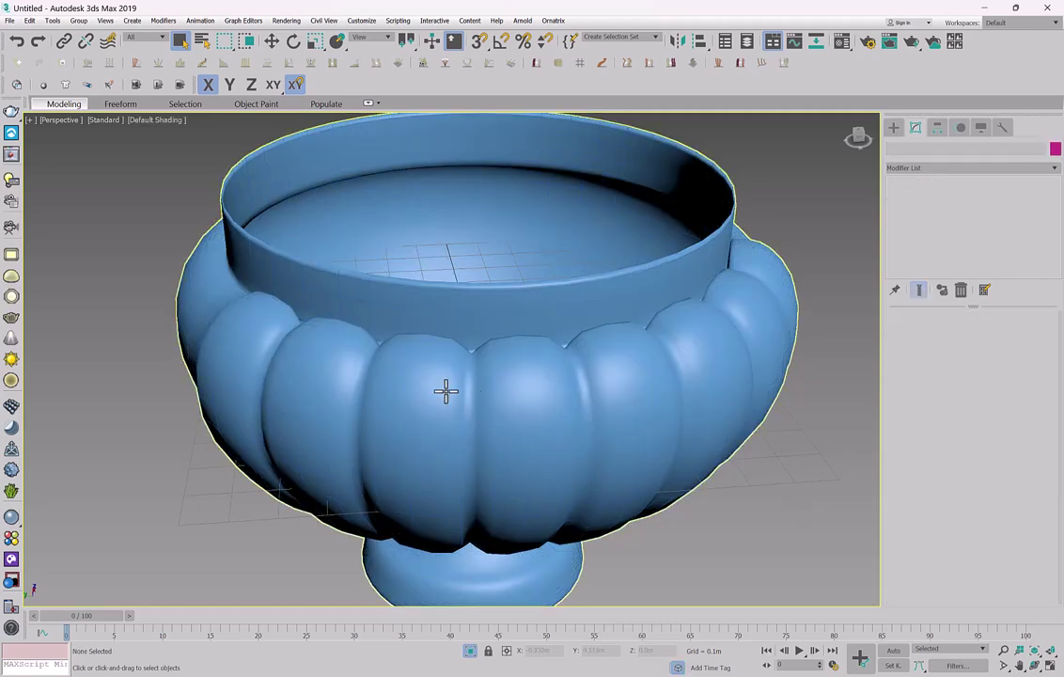
pyautogui.press('F4')
pyautogui.keyDown('alt'); pyautogui.moveTo(486, 372); pyautogui.dragTo(625, 373, button='middle'); pyautogui.keyUp('alt')
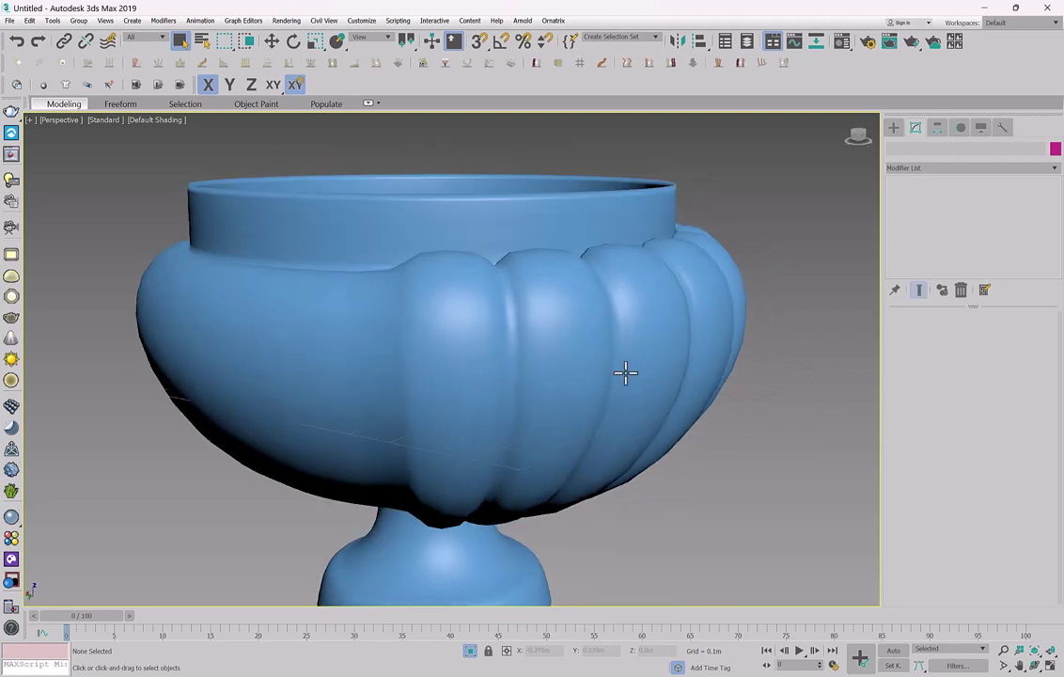
# Reopen the vase's Editable Poly for polygon editing with TurboSmooth turned off and the mesh edges displayed.
pyautogui.click(555, 351)
pyautogui.click(898, 184)
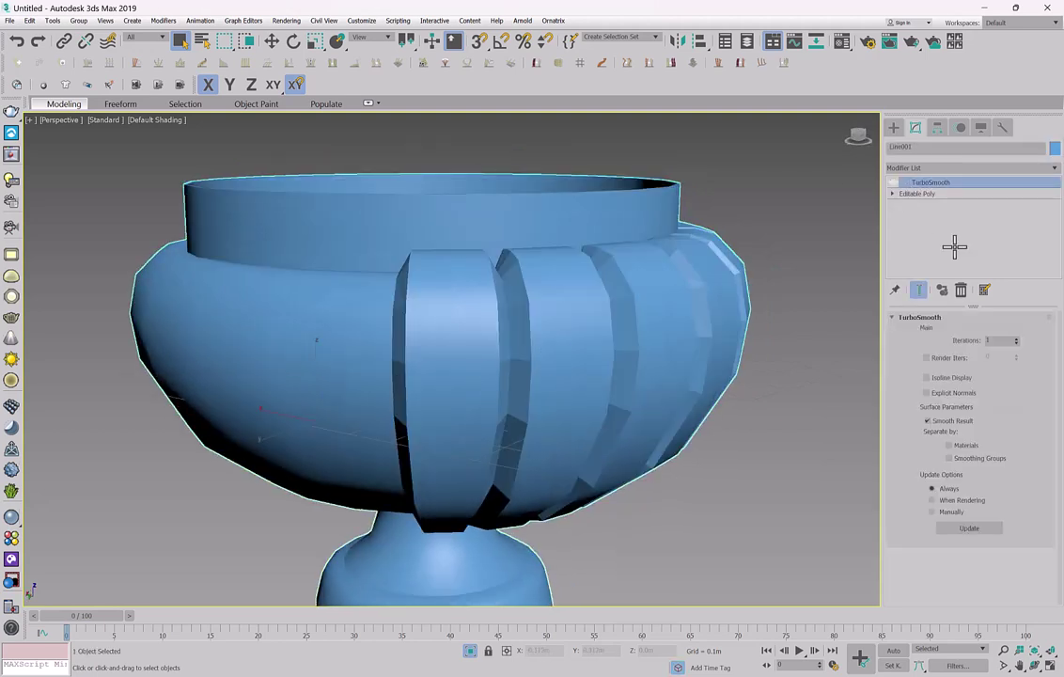
pyautogui.click(893, 193)
pyautogui.click(913, 238)
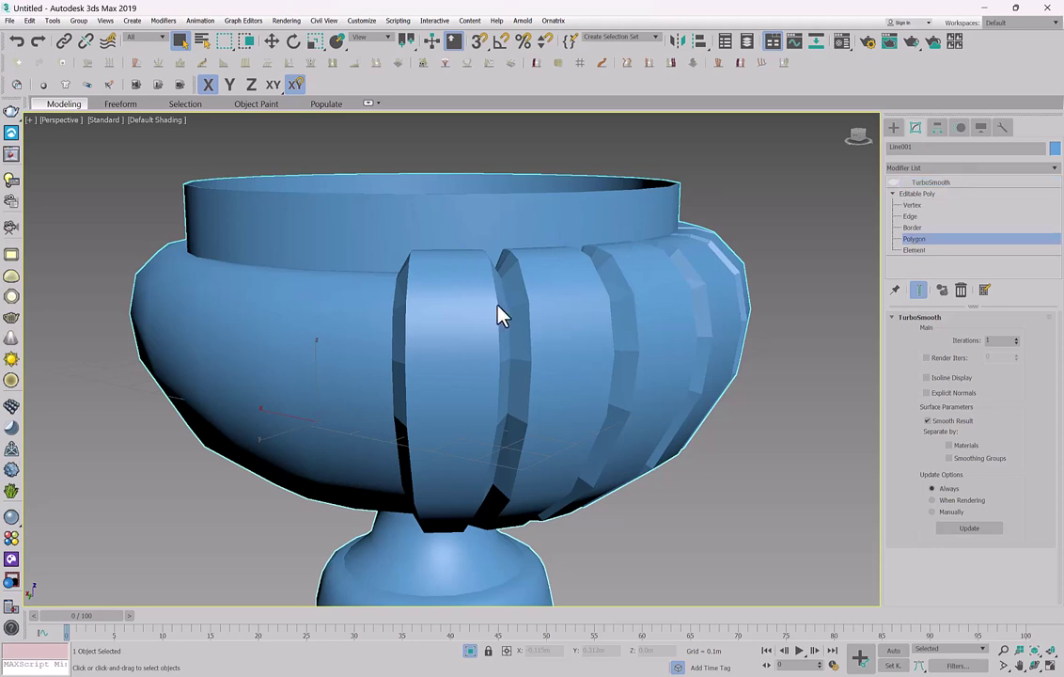
pyautogui.press('F4')
pyautogui.click(427, 306)
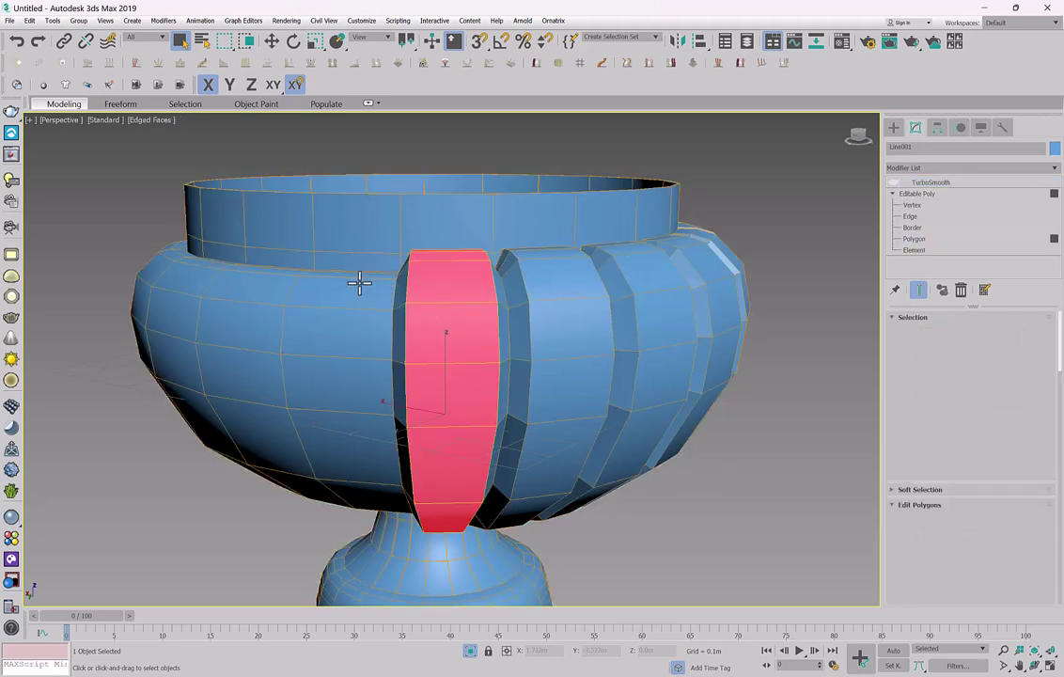
# Select the four uppermost polygons, just below the collar, in the flat column beside the last bevelled rib.
pyautogui.keyDown('alt'); pyautogui.moveTo(359, 280); pyautogui.dragTo(560, 280, button='middle'); pyautogui.keyUp('alt')
pyautogui.click(461, 282)
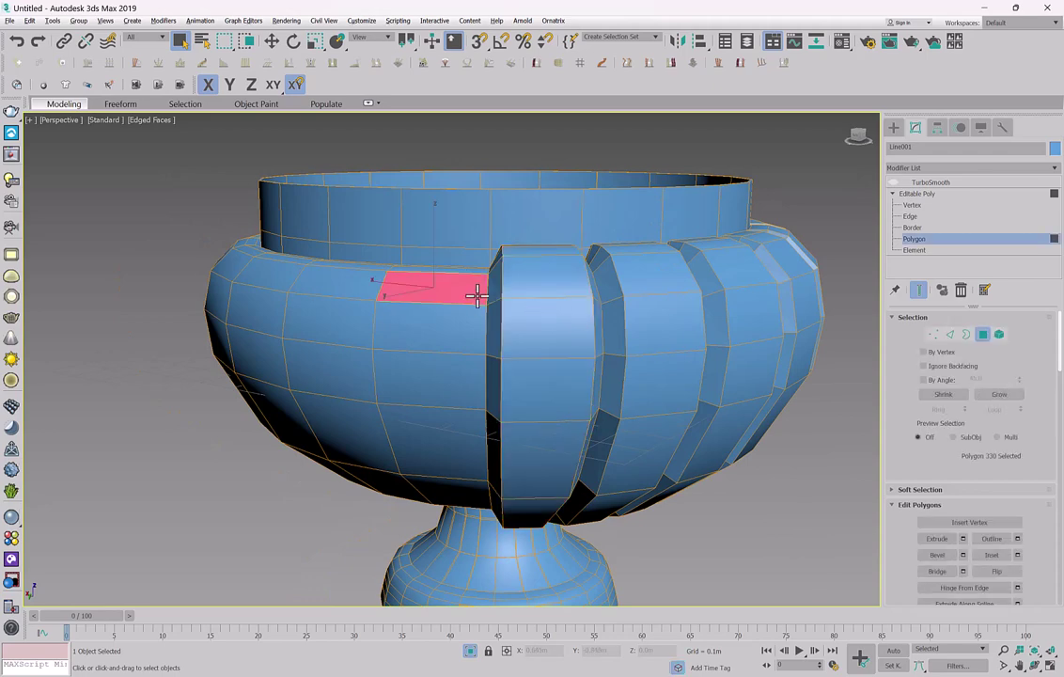
pyautogui.keyDown('alt'); pyautogui.moveTo(522, 316); pyautogui.dragTo(621, 381, button='middle'); pyautogui.keyUp('alt')
pyautogui.click(395, 265)
pyautogui.press('z')
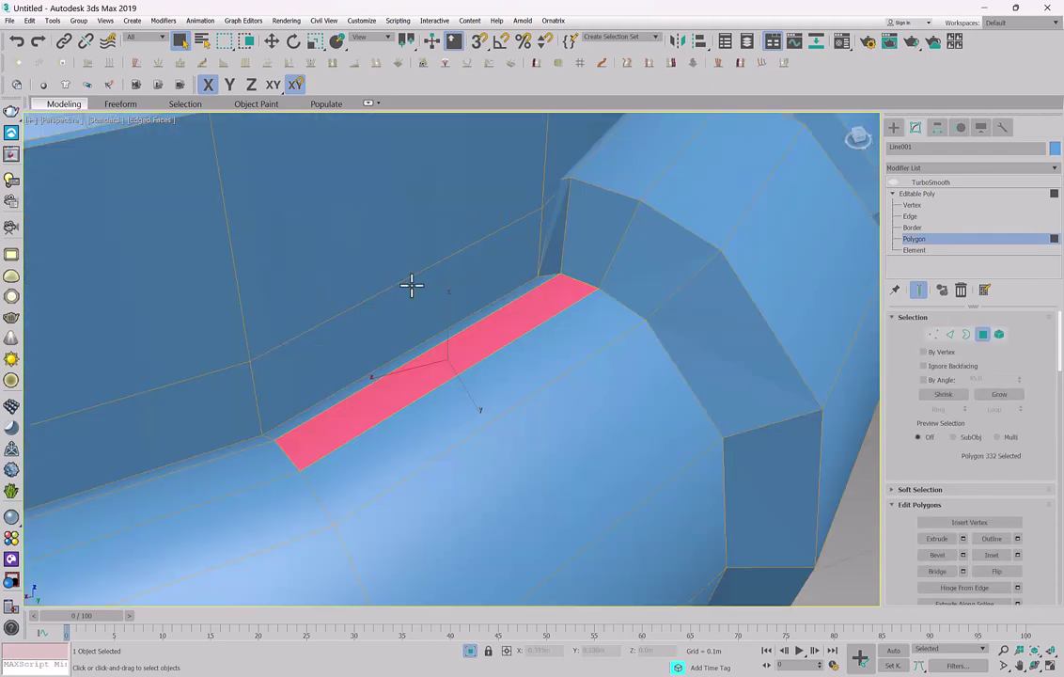
pyautogui.keyDown('ctrl'); pyautogui.click(462, 323); pyautogui.keyUp('ctrl')
pyautogui.keyDown('ctrl'); pyautogui.click(534, 352); pyautogui.keyUp('ctrl')
pyautogui.keyDown('ctrl'); pyautogui.click(619, 387); pyautogui.keyUp('ctrl')
pyautogui.scroll(-3, 637, 385)
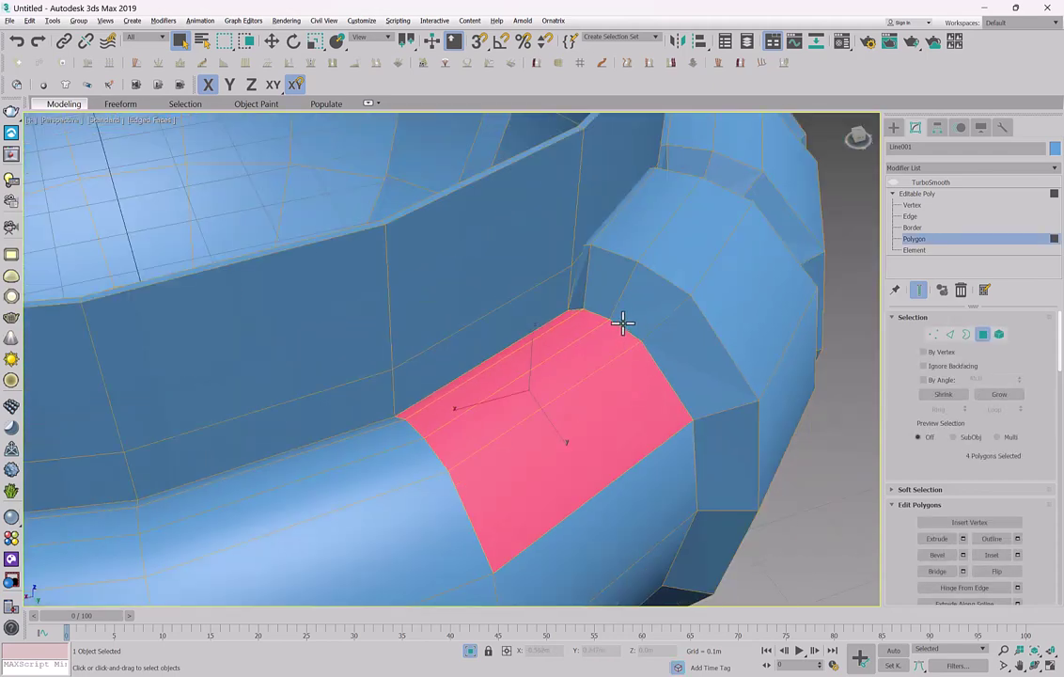
# Extend the selection down the same column to the foot, twelve polygons in total.
pyautogui.keyDown('alt'); pyautogui.moveTo(622, 322); pyautogui.dragTo(525, 315, button='middle'); pyautogui.keyUp('alt')
pyautogui.scroll(-4, 587, 416)
pyautogui.keyDown('ctrl'); pyautogui.click(525, 315); pyautogui.keyUp('ctrl')
pyautogui.keyDown('ctrl'); pyautogui.click(528, 383); pyautogui.keyUp('ctrl')
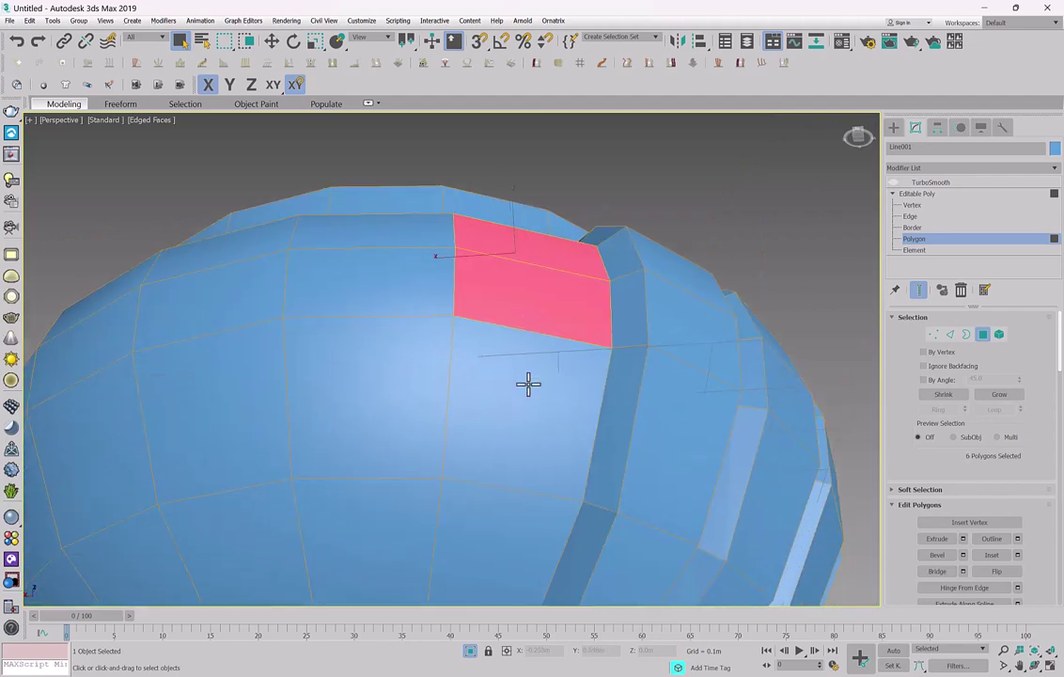
pyautogui.moveTo(529, 383); pyautogui.dragTo(541, 247, button='middle')
pyautogui.keyDown('shift'); pyautogui.click(470, 451); pyautogui.keyUp('shift')
pyautogui.moveTo(470, 451); pyautogui.dragTo(490, 389, button='middle')
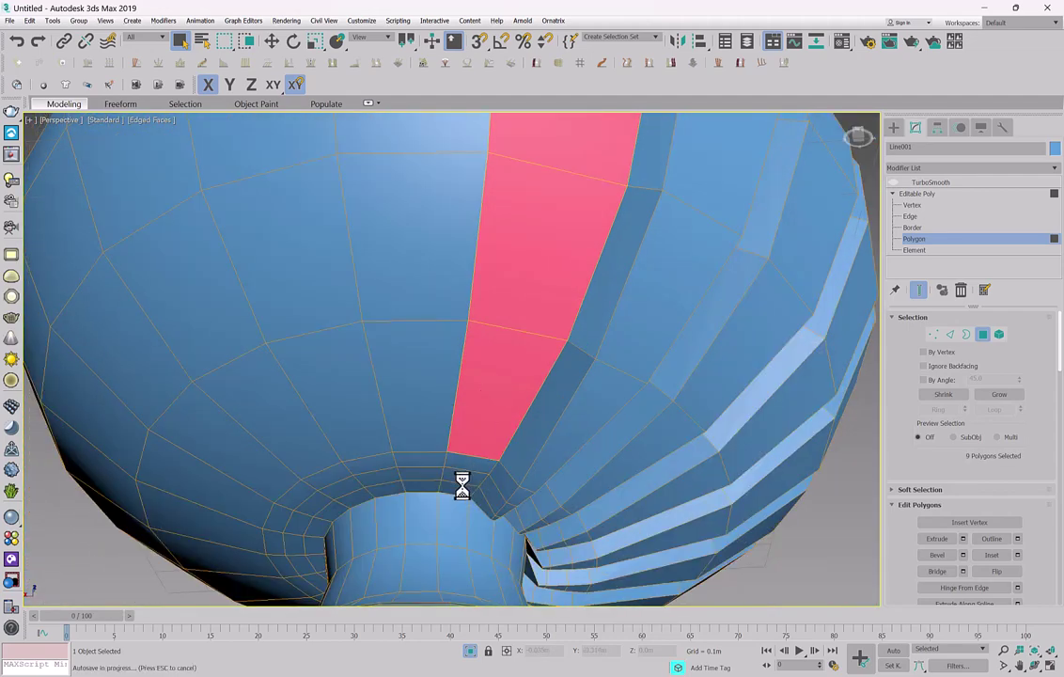
# Bevel the selected twelve-polygon column with the same settings as the existing ribs.
pyautogui.rightClick(410, 409)
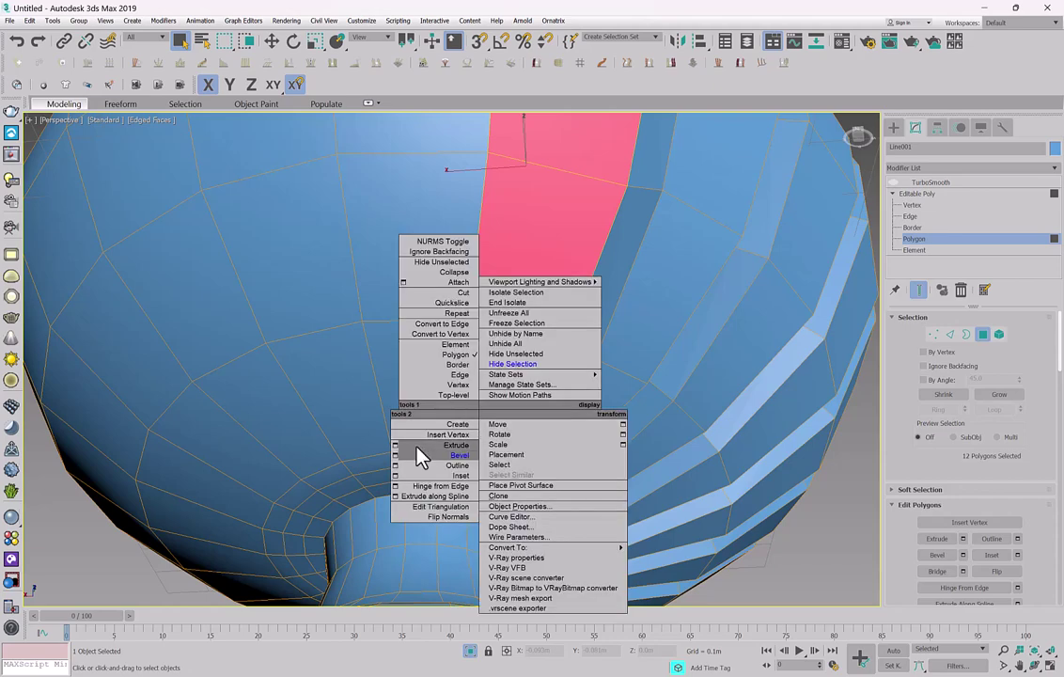
pyautogui.click(394, 457)
pyautogui.click(461, 442)
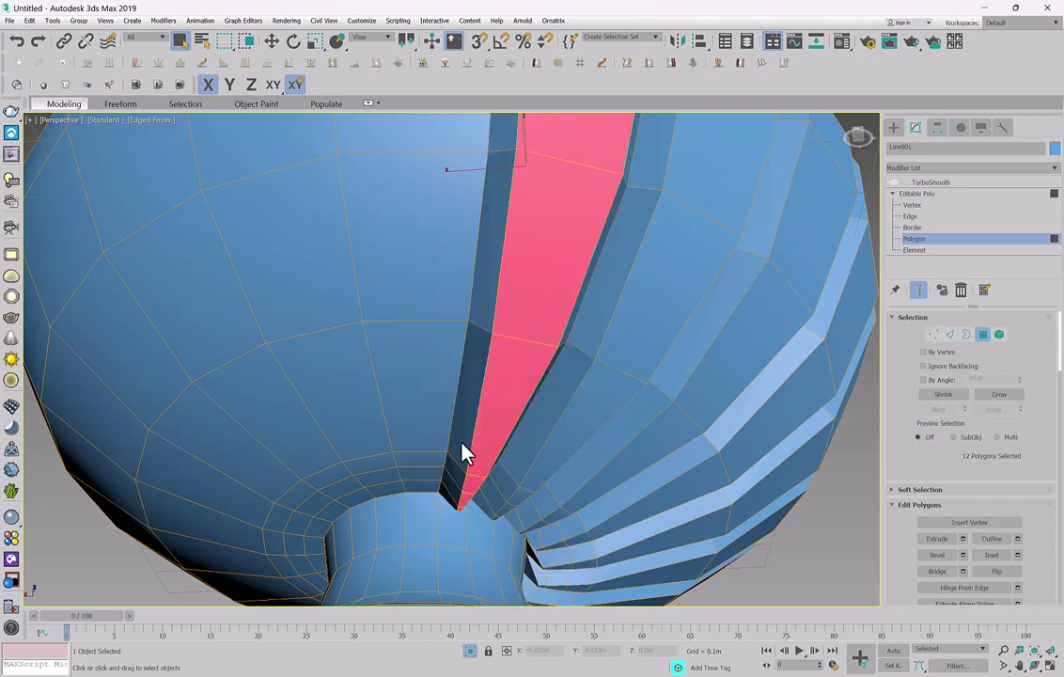
# Select the neighbouring flat column's polygons from the foot up to the widest part of the bowl.
pyautogui.click(419, 467)
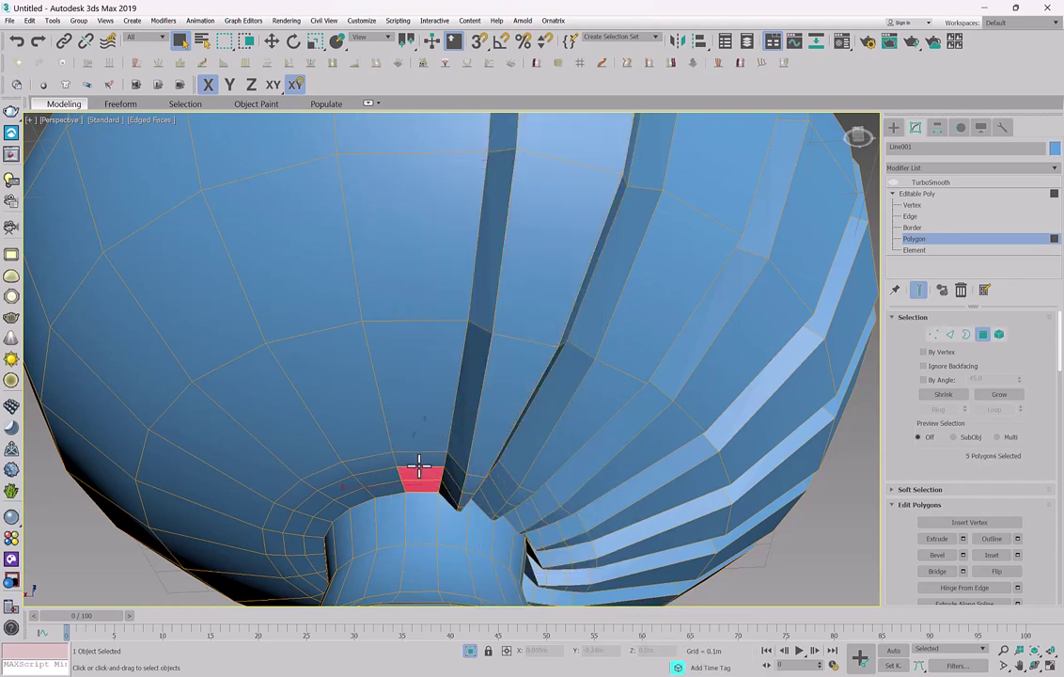
pyautogui.keyDown('ctrl'); pyautogui.click(425, 425); pyautogui.keyUp('ctrl')
pyautogui.keyDown('ctrl'); pyautogui.click(436, 273); pyautogui.keyUp('ctrl')
pyautogui.moveTo(438, 291); pyautogui.dragTo(412, 432, button='middle')
pyautogui.keyDown('ctrl'); pyautogui.click(409, 266); pyautogui.keyUp('ctrl')
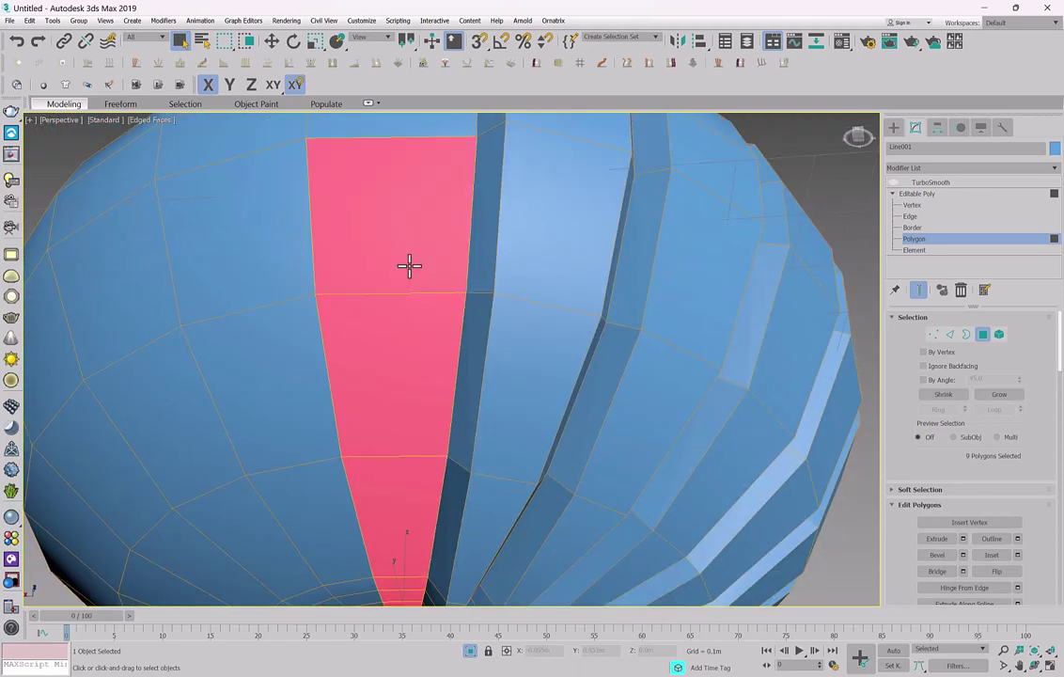
# Add the remaining upper polygons of this column to the selection, up to the collar.
pyautogui.keyDown('alt'); pyautogui.moveTo(409, 266); pyautogui.dragTo(715, 307, button='middle'); pyautogui.keyUp('alt')
pyautogui.keyDown('ctrl'); pyautogui.click(667, 207); pyautogui.keyUp('ctrl')
pyautogui.keyDown('alt'); pyautogui.moveTo(658, 257); pyautogui.dragTo(659, 273, button='middle'); pyautogui.keyUp('alt')
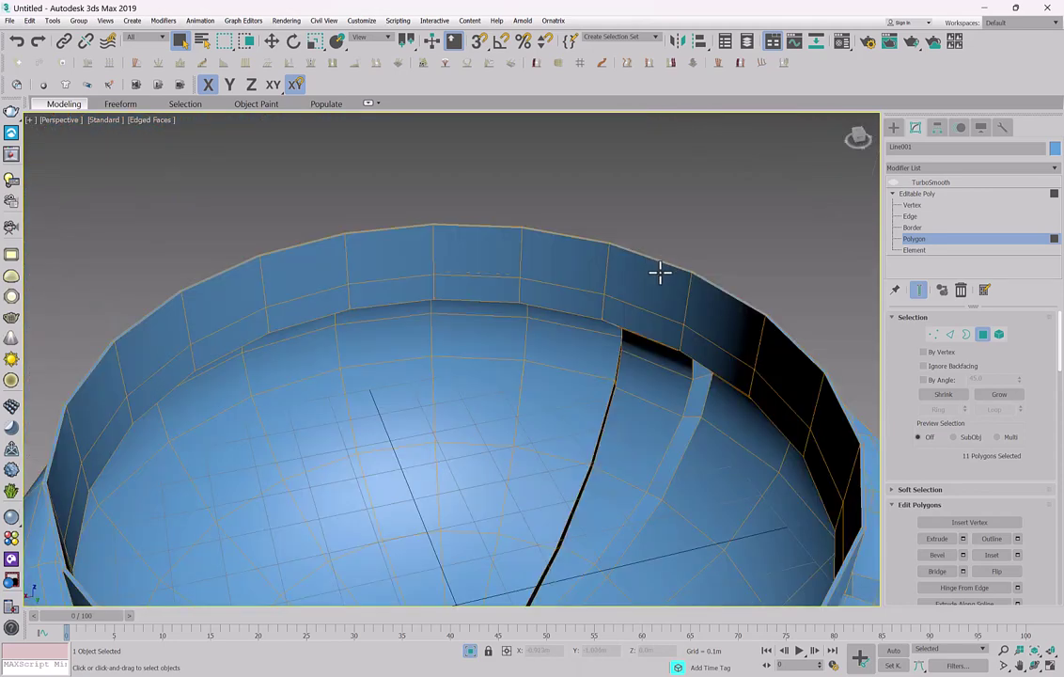
pyautogui.scroll(-4, 655, 284)
pyautogui.scroll(4, 573, 403)
pyautogui.keyDown('alt'); pyautogui.moveTo(554, 365); pyautogui.dragTo(600, 458, button='middle'); pyautogui.keyUp('alt')
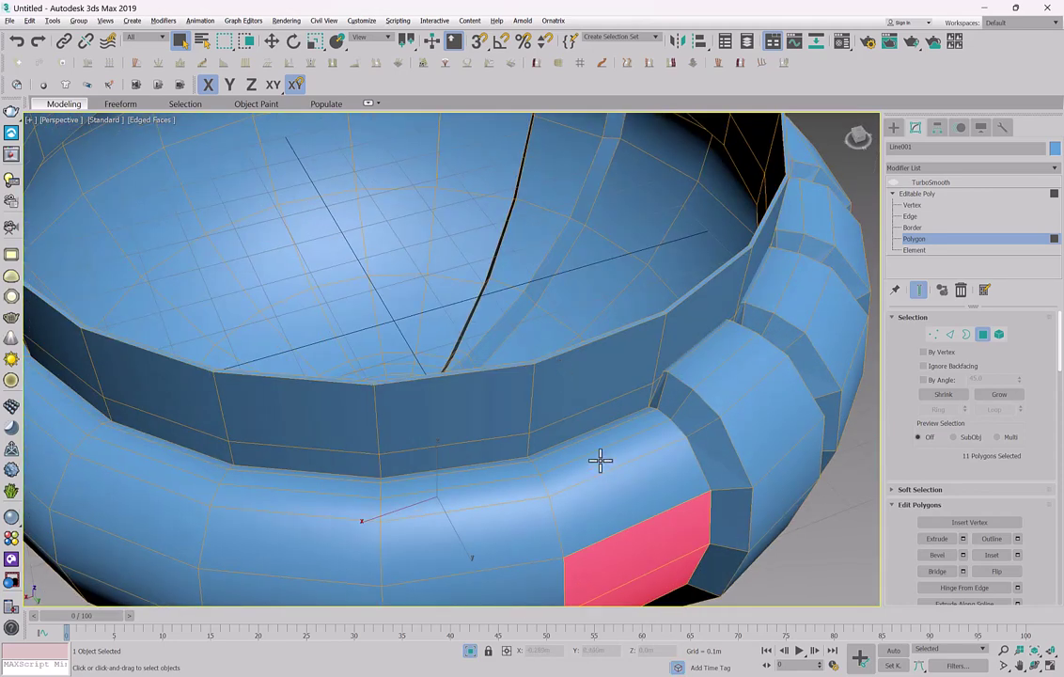
pyautogui.keyDown('ctrl'); pyautogui.click(598, 461); pyautogui.keyUp('ctrl')
pyautogui.keyDown('ctrl'); pyautogui.click(612, 487); pyautogui.keyUp('ctrl')
# Bevel the selected column with a height of 0.044 m and an outline of -0.025 m.
pyautogui.rightClick(607, 469)
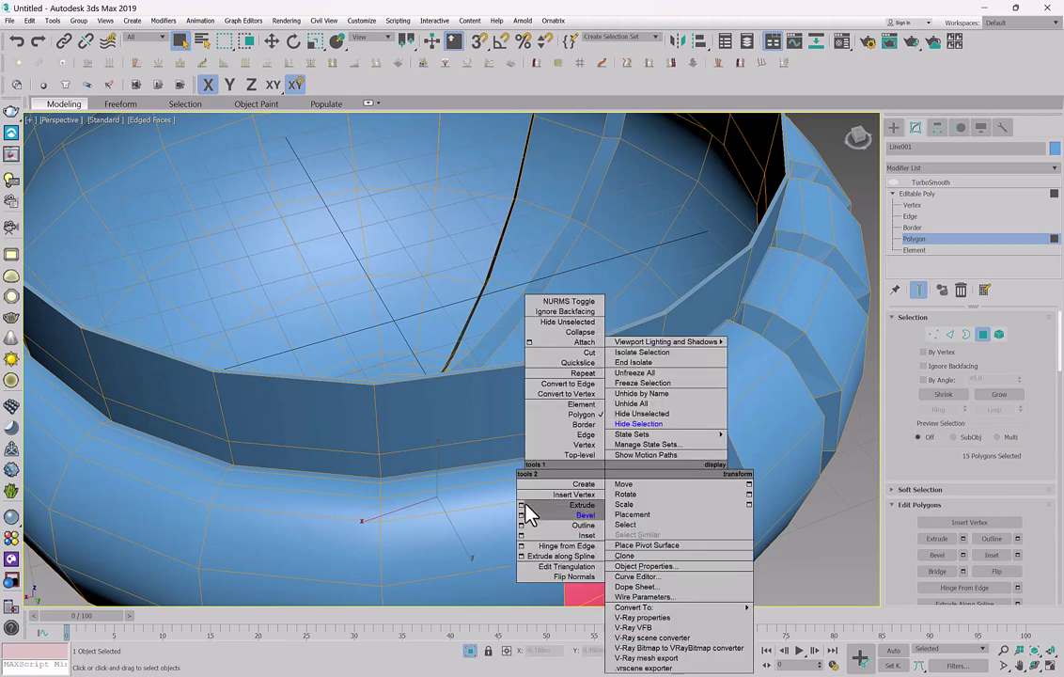
pyautogui.click(524, 516)
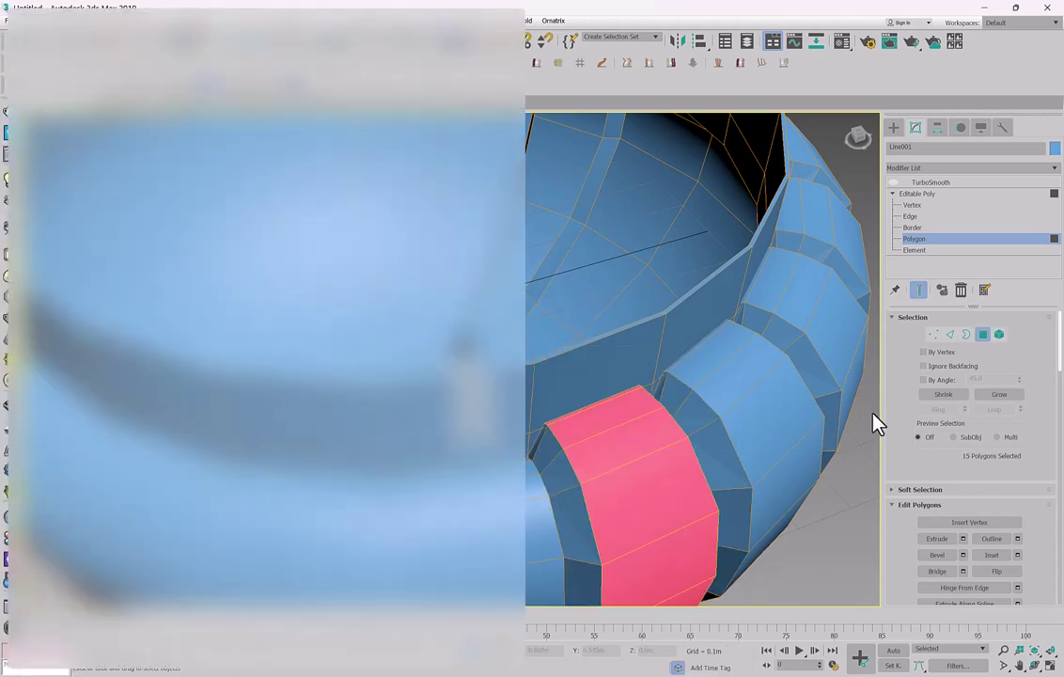
pyautogui.moveTo(758, 370); pyautogui.dragTo(773, 310, button='middle')
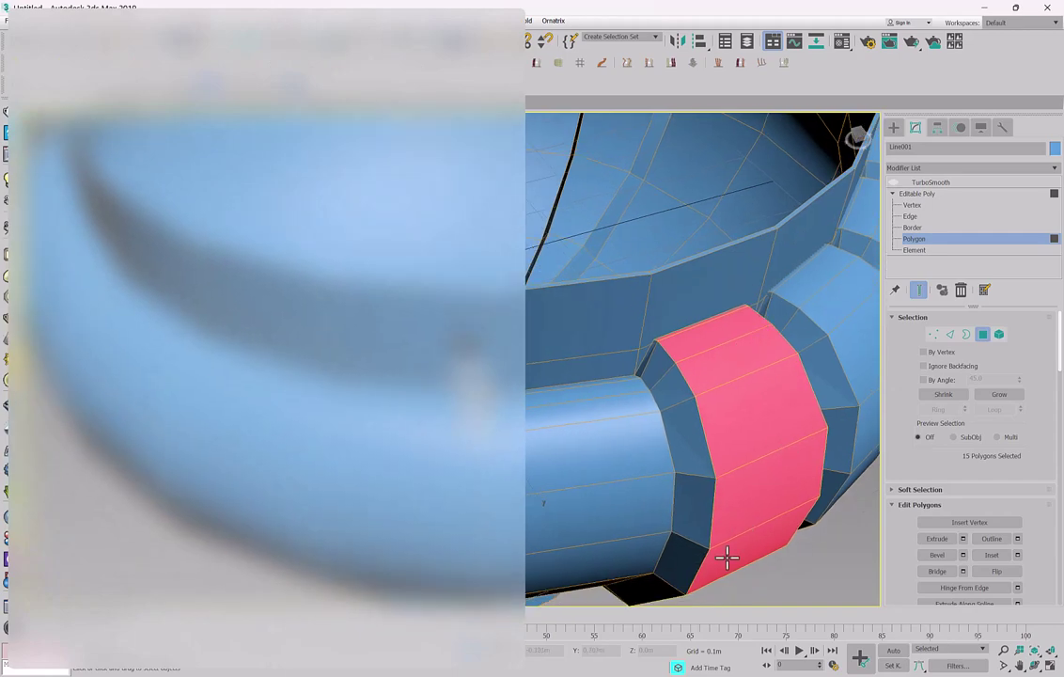
pyautogui.moveTo(665, 451); pyautogui.dragTo(647, 500, button='middle')
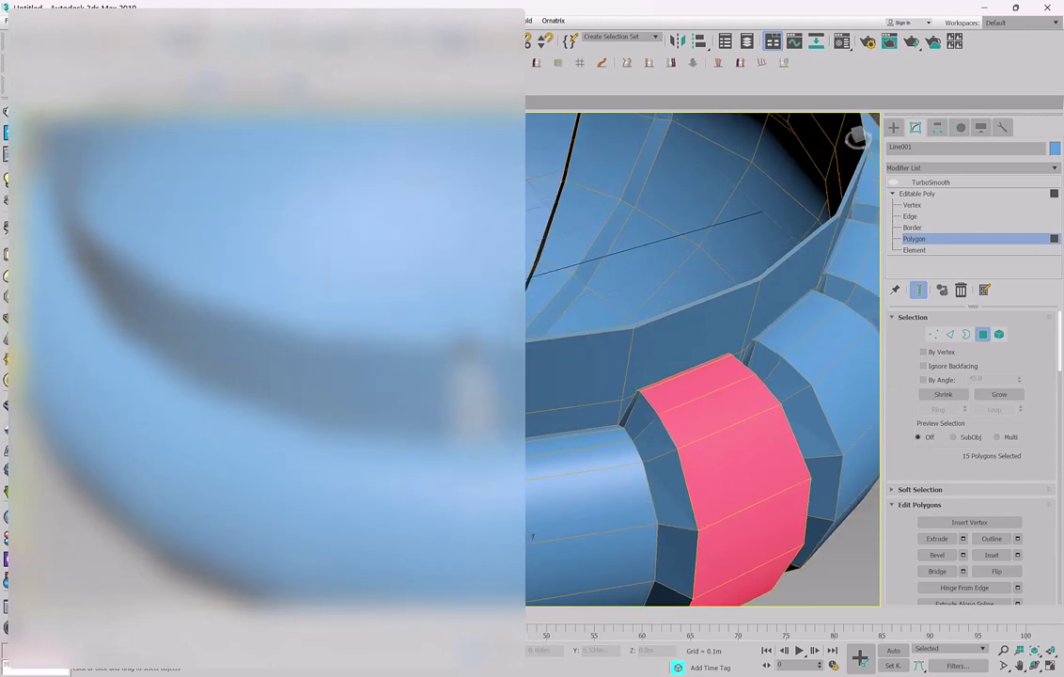
pyautogui.press('super+w')
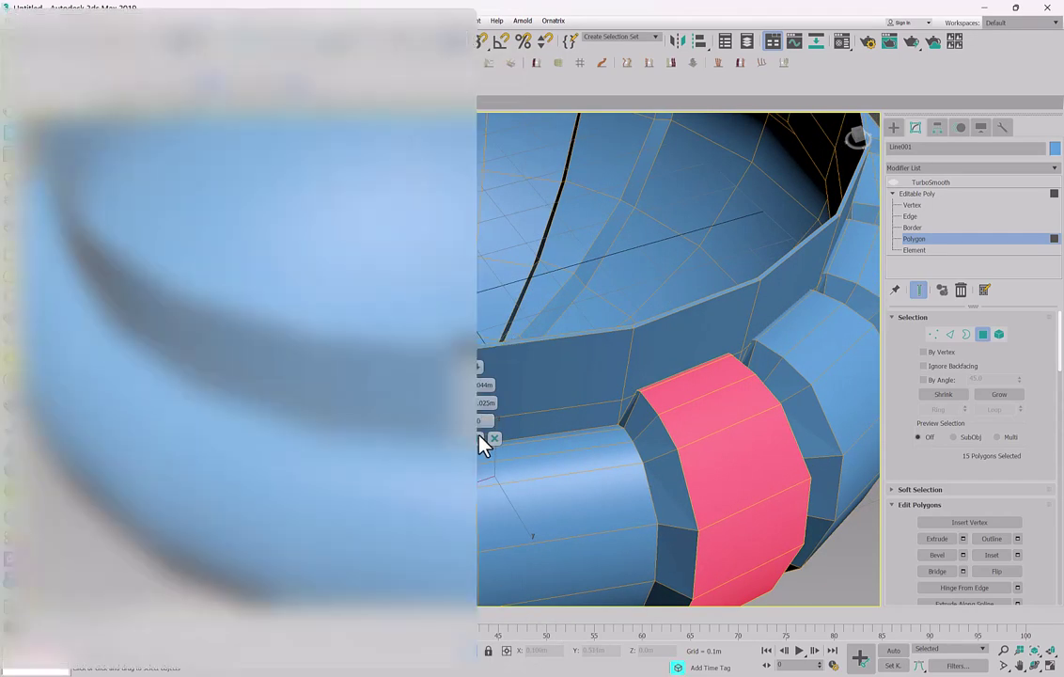
pyautogui.moveTo(695, 454); pyautogui.dragTo(692, 454, button='middle')
pyautogui.press('super+w')
pyautogui.press('super+w')
pyautogui.press('super+w')
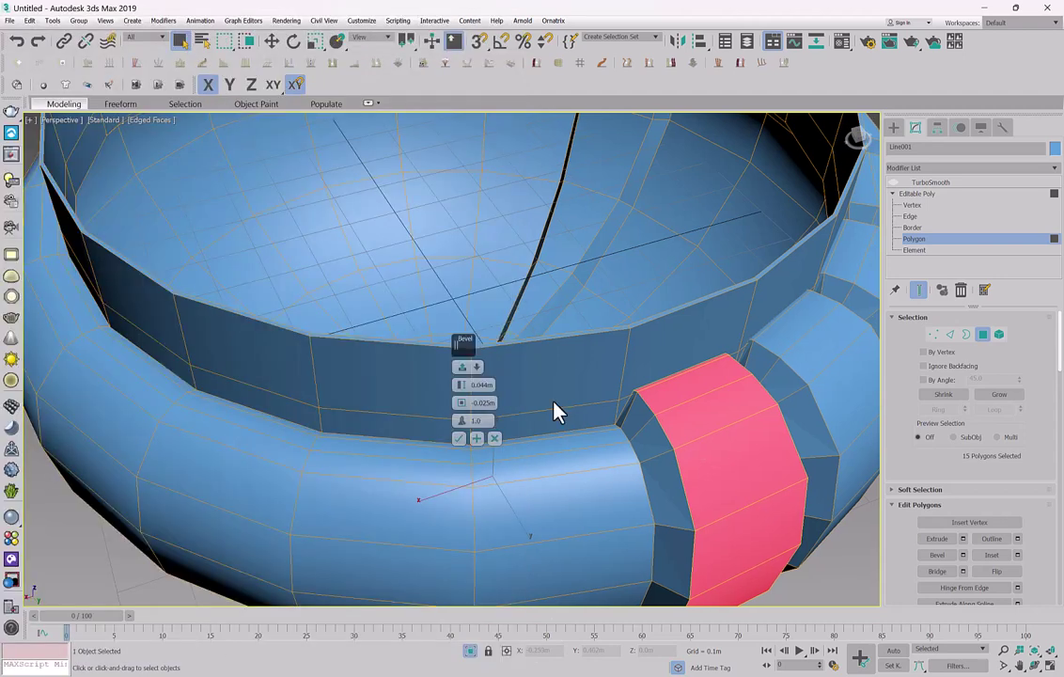
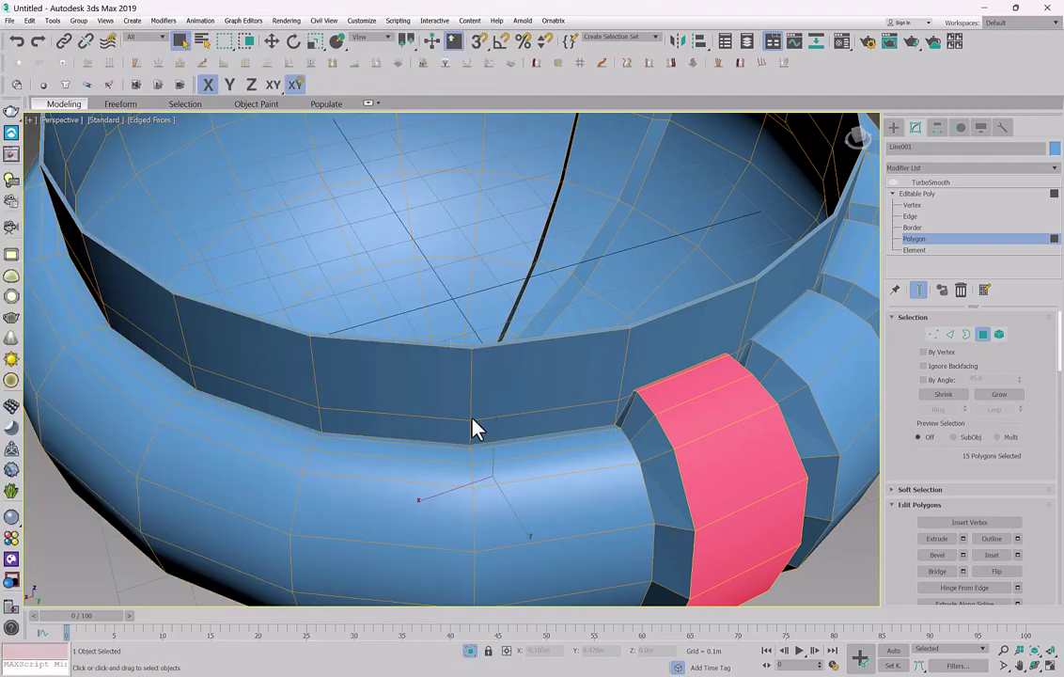
# Select the five lower polygons of the last unribbed column, starting at the foot.
pyautogui.keyDown('alt'); pyautogui.moveTo(476, 429); pyautogui.dragTo(651, 269, button='middle'); pyautogui.keyUp('alt')
pyautogui.click(642, 258)
pyautogui.keyDown('ctrl'); pyautogui.click(636, 245); pyautogui.keyUp('ctrl')
pyautogui.keyDown('ctrl'); pyautogui.click(660, 276); pyautogui.keyUp('ctrl')
pyautogui.keyDown('ctrl'); pyautogui.click(672, 289); pyautogui.keyUp('ctrl')
pyautogui.scroll(-2, 672, 289)
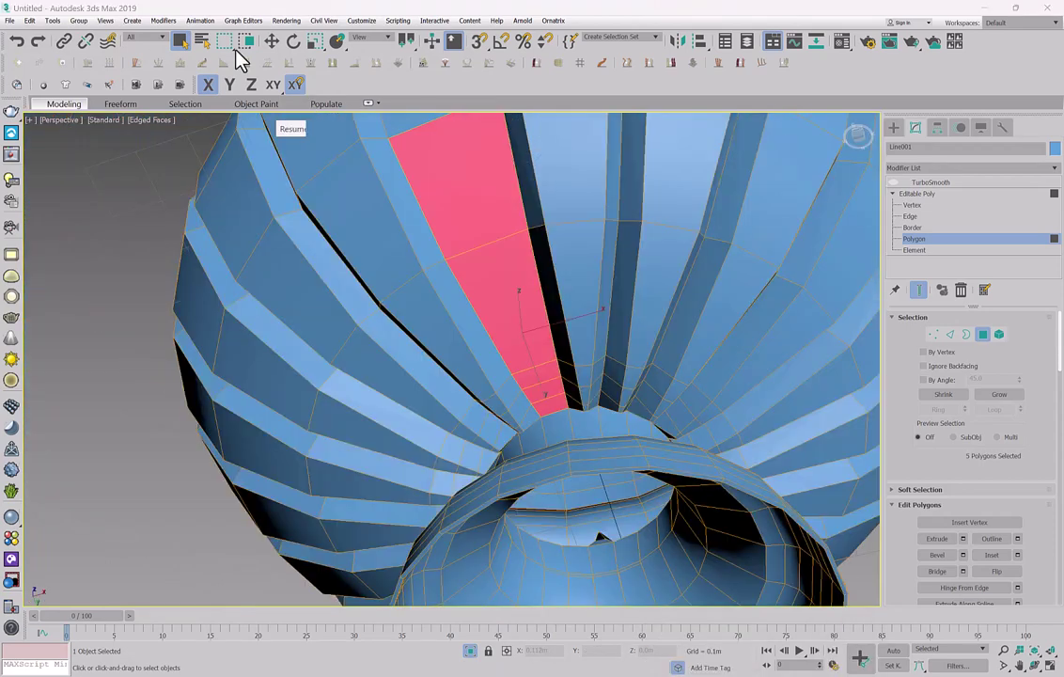
# Add the last column's upper polygons up to the collar, making twelve selected polygons.
pyautogui.keyDown('alt'); pyautogui.moveTo(504, 153); pyautogui.dragTo(504, 288, button='middle'); pyautogui.keyUp('alt')
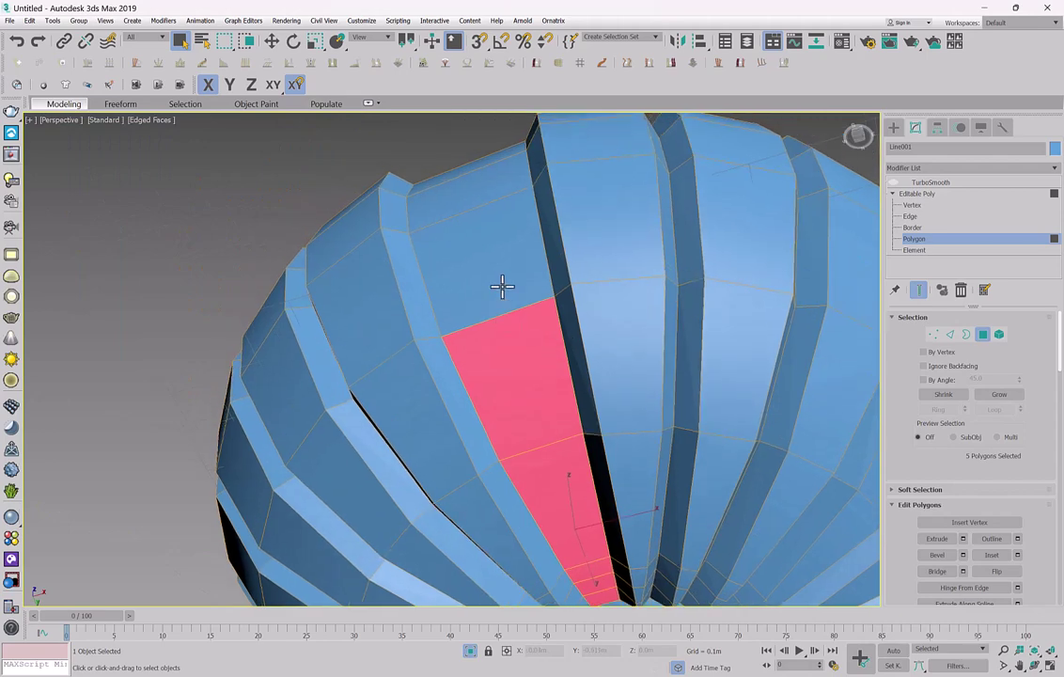
pyautogui.keyDown('ctrl'); pyautogui.click(463, 204); pyautogui.keyUp('ctrl')
pyautogui.keyDown('alt'); pyautogui.moveTo(463, 204); pyautogui.dragTo(490, 273, button='middle'); pyautogui.keyUp('alt')
pyautogui.press('z')
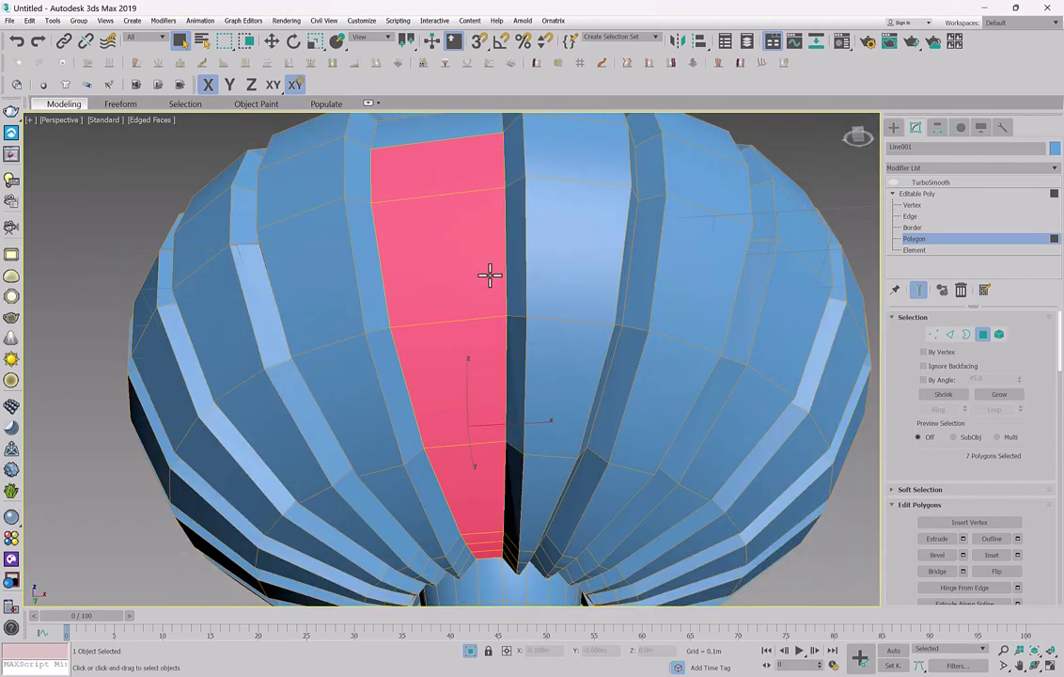
pyautogui.keyDown('alt'); pyautogui.moveTo(512, 276); pyautogui.dragTo(527, 307, button='middle'); pyautogui.keyUp('alt')
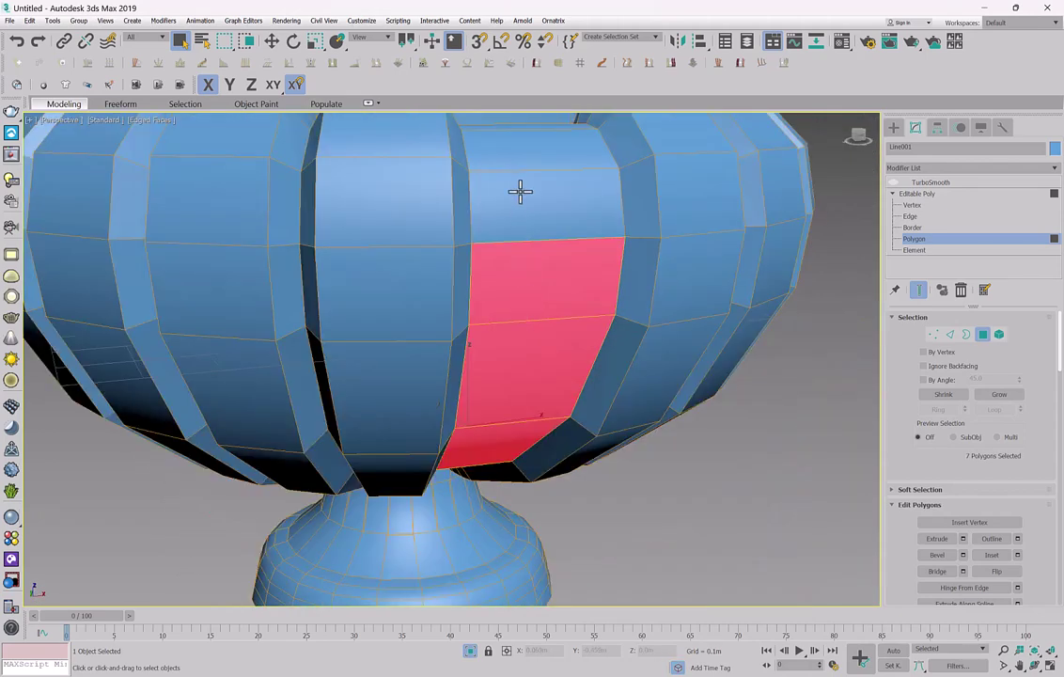
pyautogui.keyDown('ctrl'); pyautogui.click(520, 191); pyautogui.keyUp('ctrl')
pyautogui.moveTo(517, 216); pyautogui.dragTo(501, 429, button='middle')
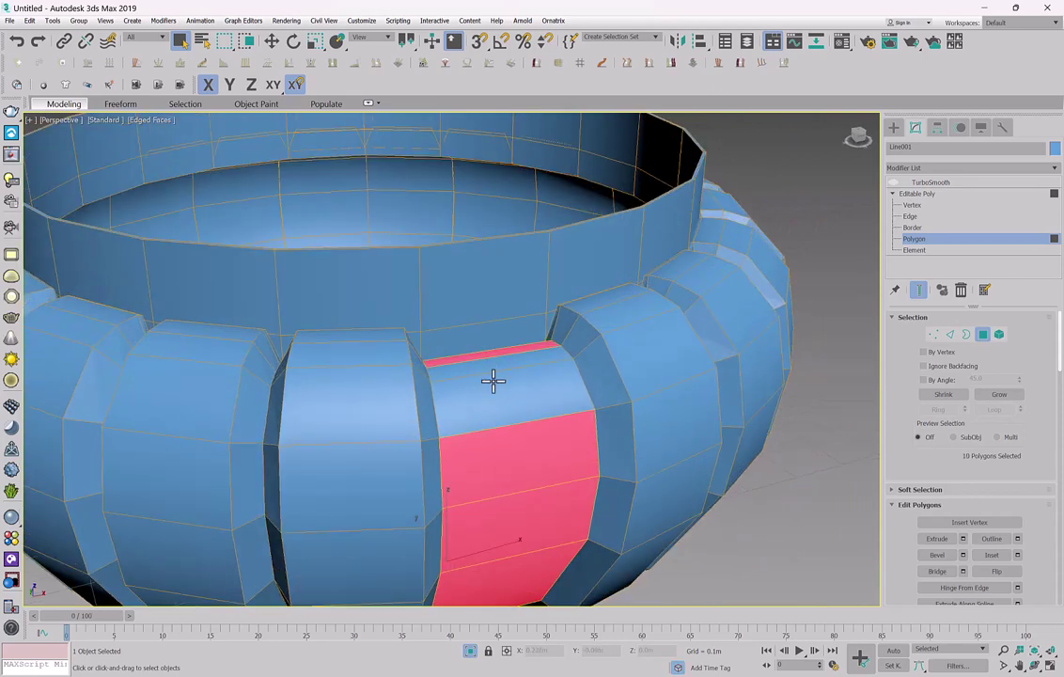
pyautogui.keyDown('ctrl'); pyautogui.click(493, 381); pyautogui.keyUp('ctrl')
# Bevel the last twelve-polygon column into a rib with the same bevel settings.
pyautogui.keyDown('alt'); pyautogui.moveTo(494, 380); pyautogui.dragTo(527, 408, button='middle'); pyautogui.keyUp('alt')
pyautogui.rightClick(528, 404)
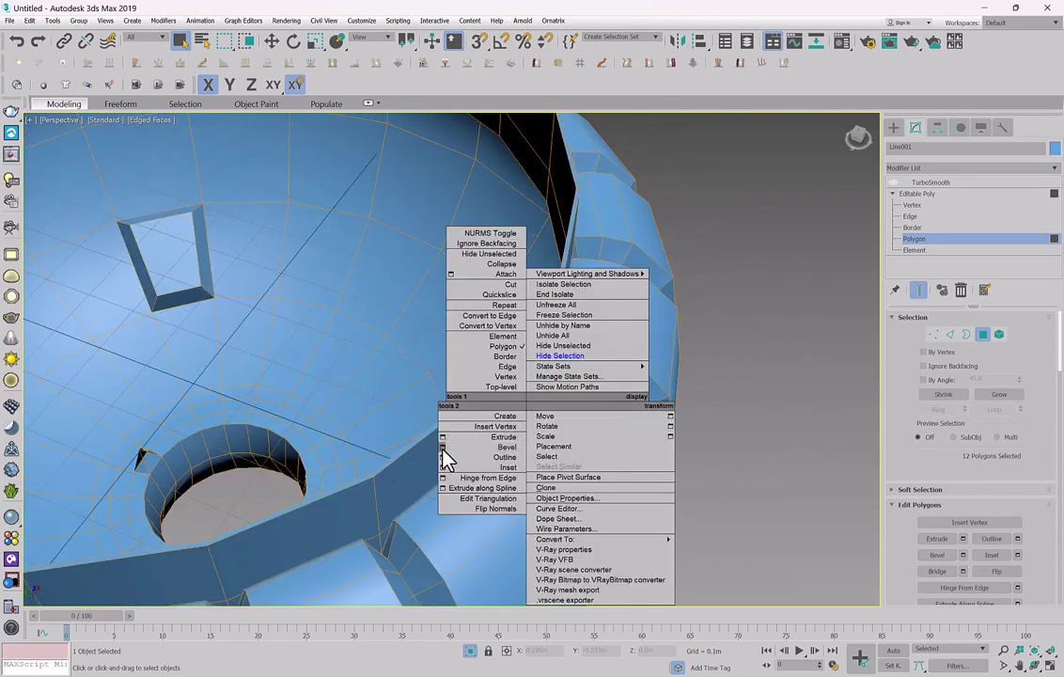
pyautogui.click(443, 448)
pyautogui.click(458, 439)
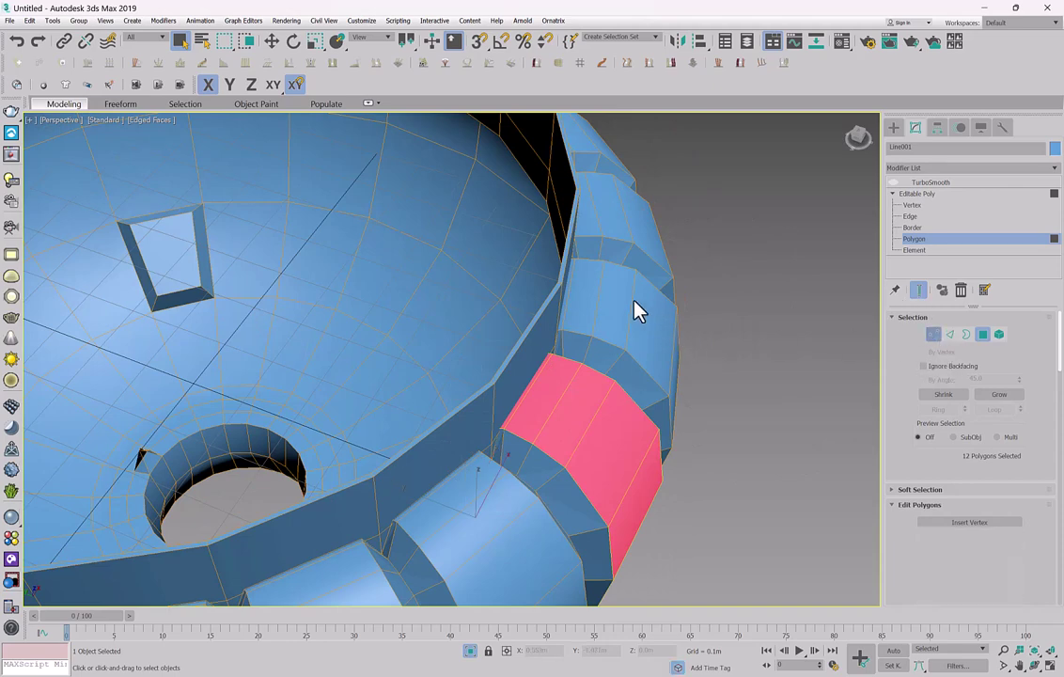
# Leave sub-object editing, deselect the vase, and inspect the whole ribbed bowl from the side.
pyautogui.press('1')
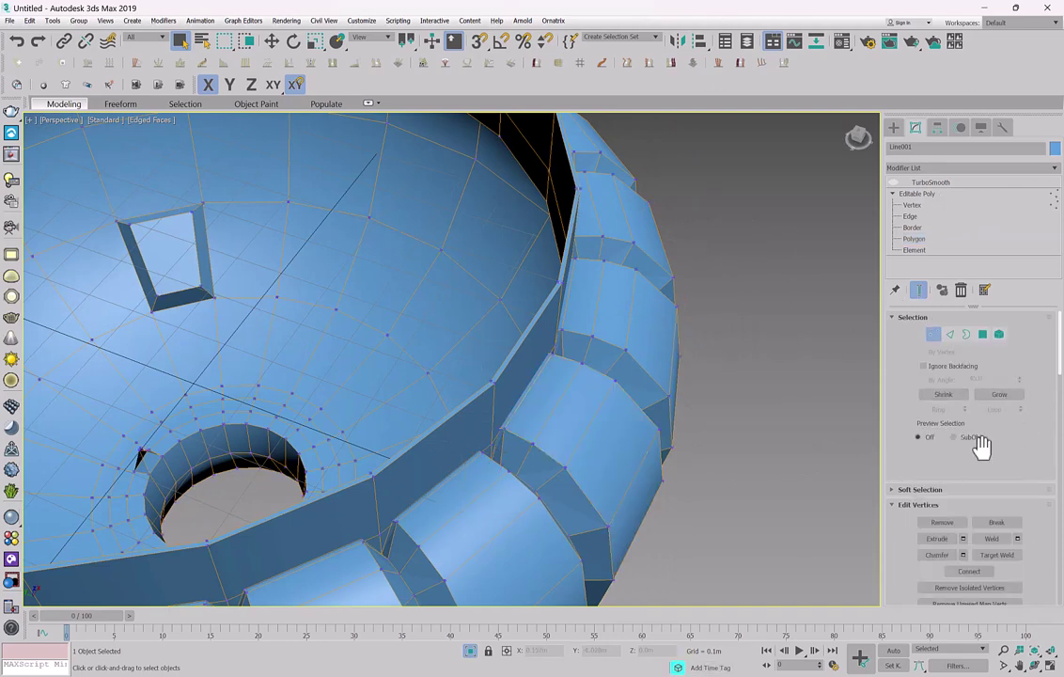
pyautogui.press('1')
pyautogui.press('z')
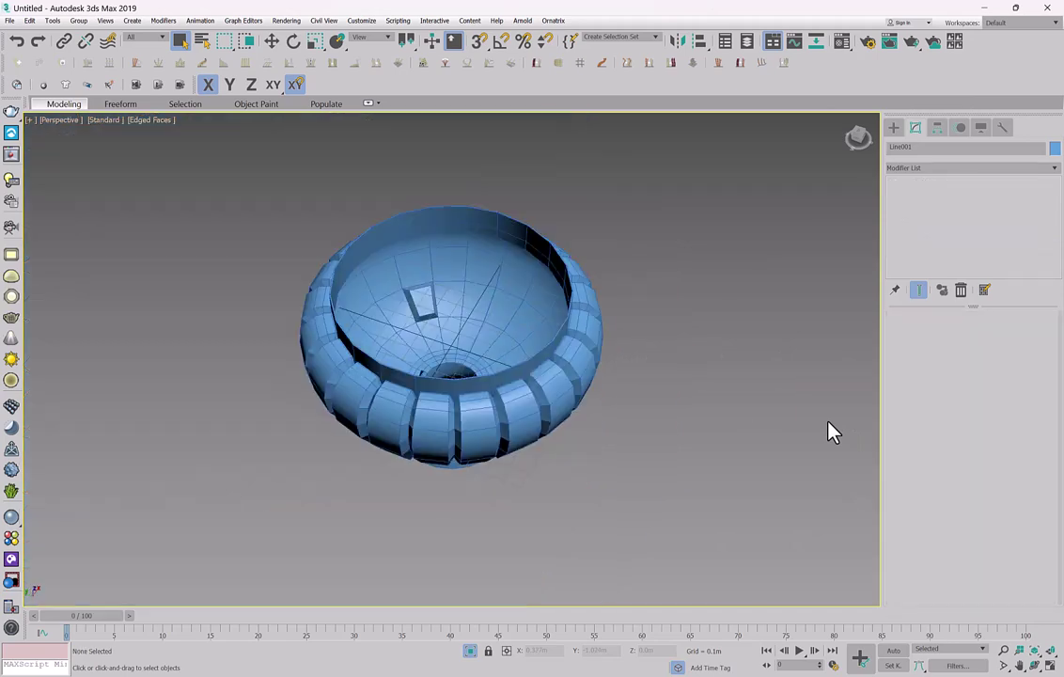
pyautogui.click(669, 412)
pyautogui.keyDown('alt'); pyautogui.moveTo(419, 313); pyautogui.dragTo(524, 284, button='middle'); pyautogui.keyUp('alt')
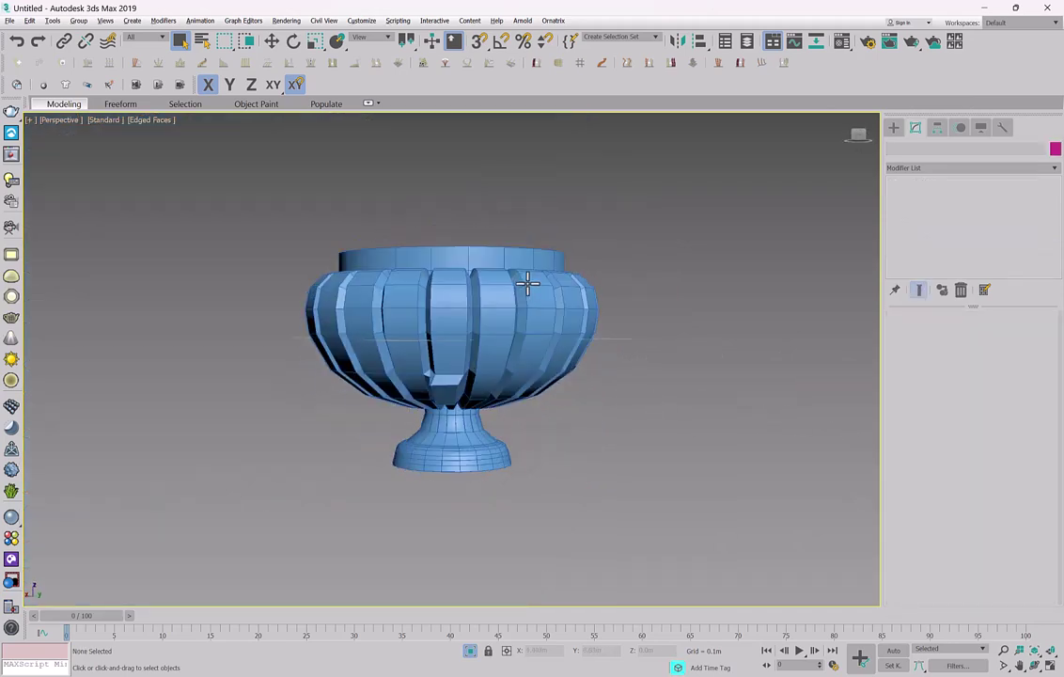
# Select the vase at polygon level and pick the face of the stray protruding block on the lower bowl.
pyautogui.click(448, 385)
pyautogui.keyDown('alt'); pyautogui.moveTo(449, 386); pyautogui.dragTo(474, 249, button='middle'); pyautogui.keyUp('alt')
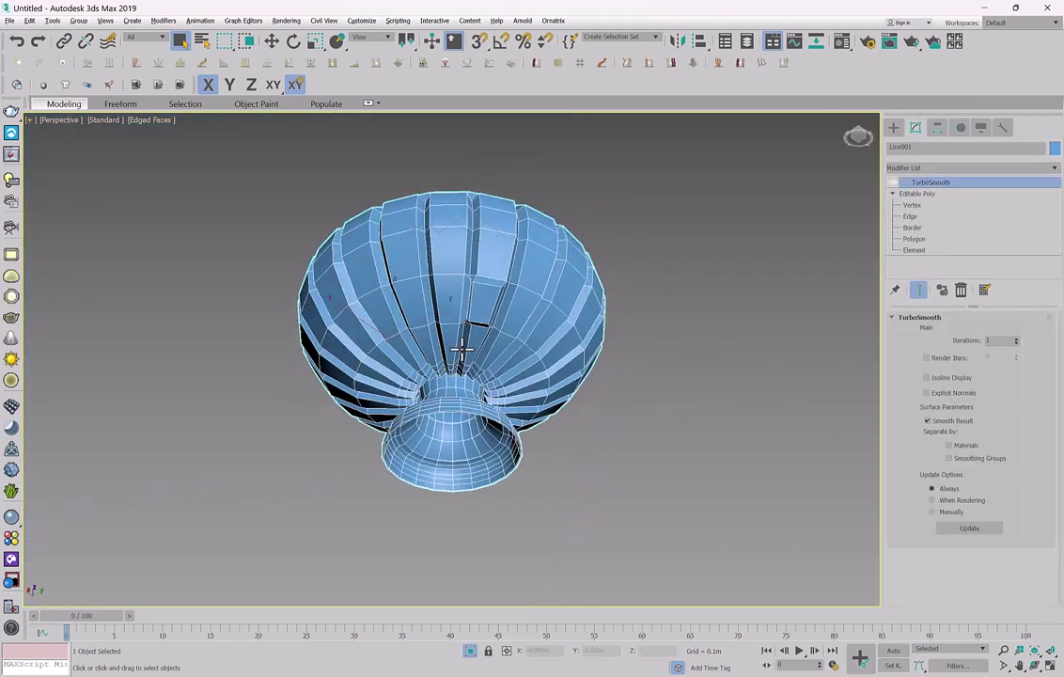
pyautogui.scroll(6, 470, 259)
pyautogui.click(914, 239)
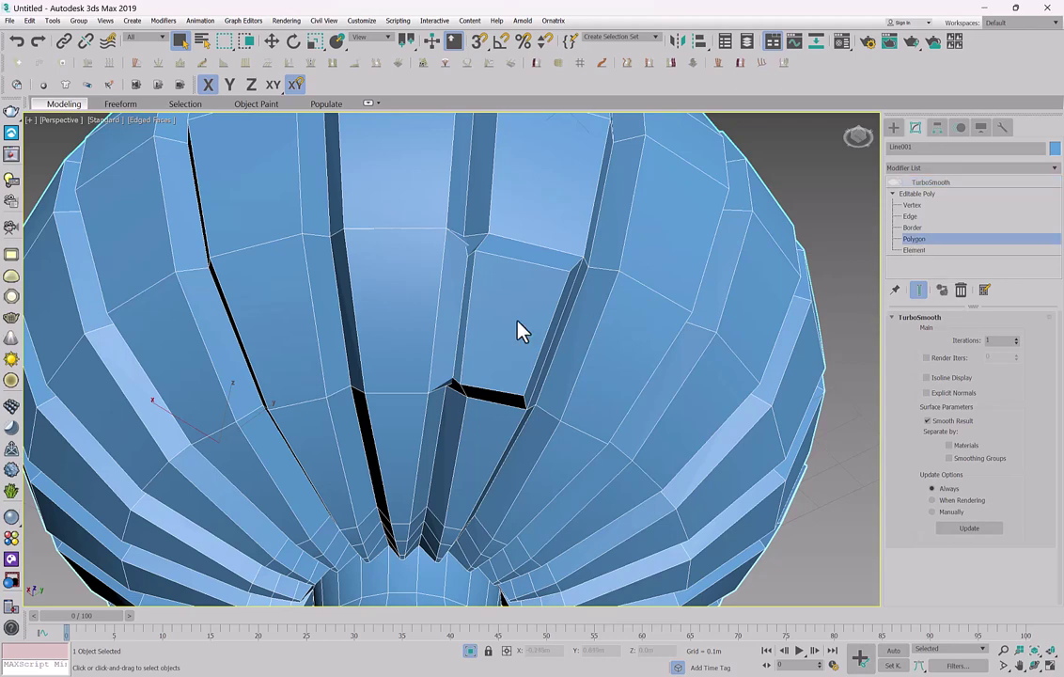
pyautogui.click(467, 296)
pyautogui.keyDown('alt'); pyautogui.moveTo(467, 296); pyautogui.dragTo(488, 357, button='middle'); pyautogui.keyUp('alt')
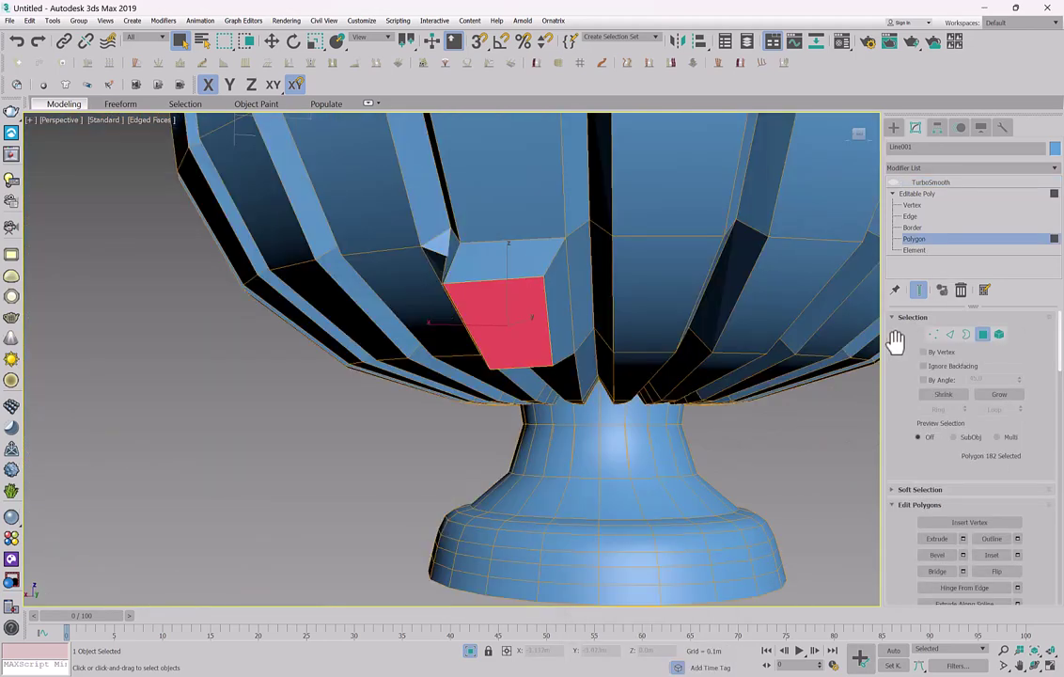
# Select the long side edge of the stray block and examine how the block joins the neighbouring ribs.
pyautogui.press('2')
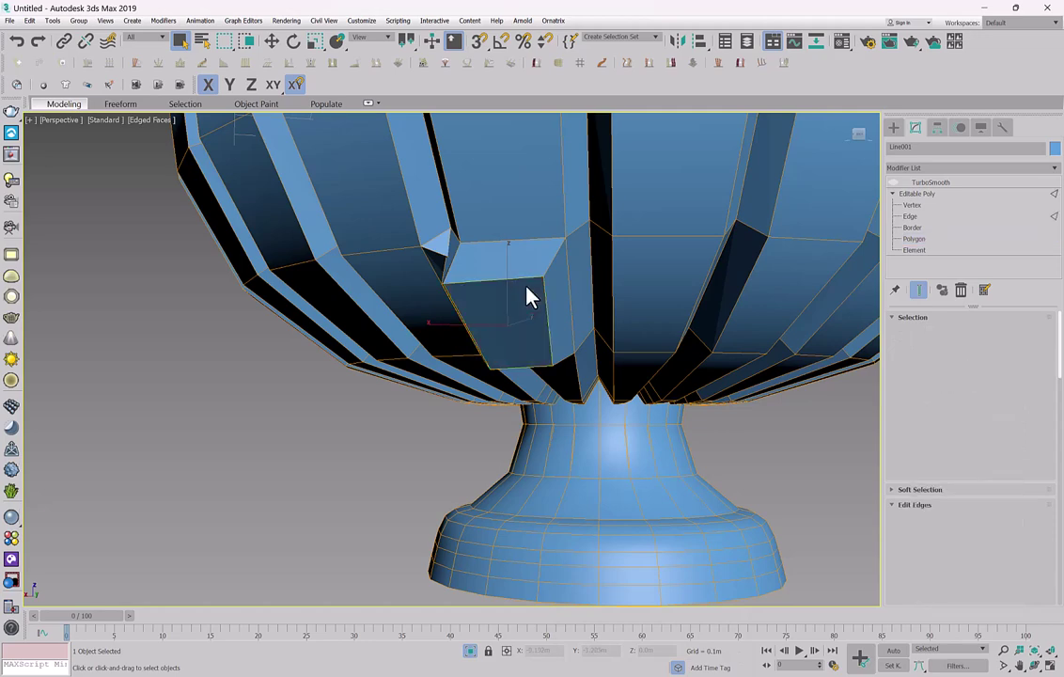
pyautogui.rightClick(527, 295)
pyautogui.click(483, 297)
pyautogui.keyDown('alt'); pyautogui.moveTo(474, 289); pyautogui.dragTo(555, 247, button='middle'); pyautogui.keyUp('alt')
pyautogui.click(723, 204)
pyautogui.press('z')
pyautogui.scroll(-2, 551, 418)
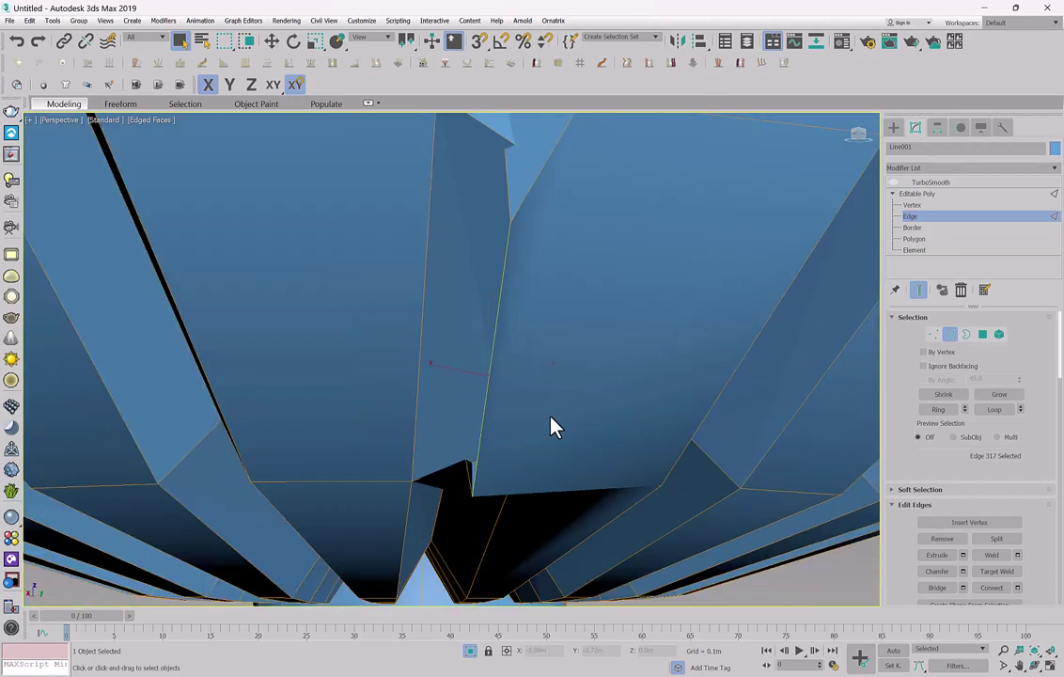
pyautogui.keyDown('alt'); pyautogui.moveTo(551, 418); pyautogui.dragTo(527, 385, button='middle'); pyautogui.keyUp('alt')
pyautogui.scroll(-2, 526, 384)
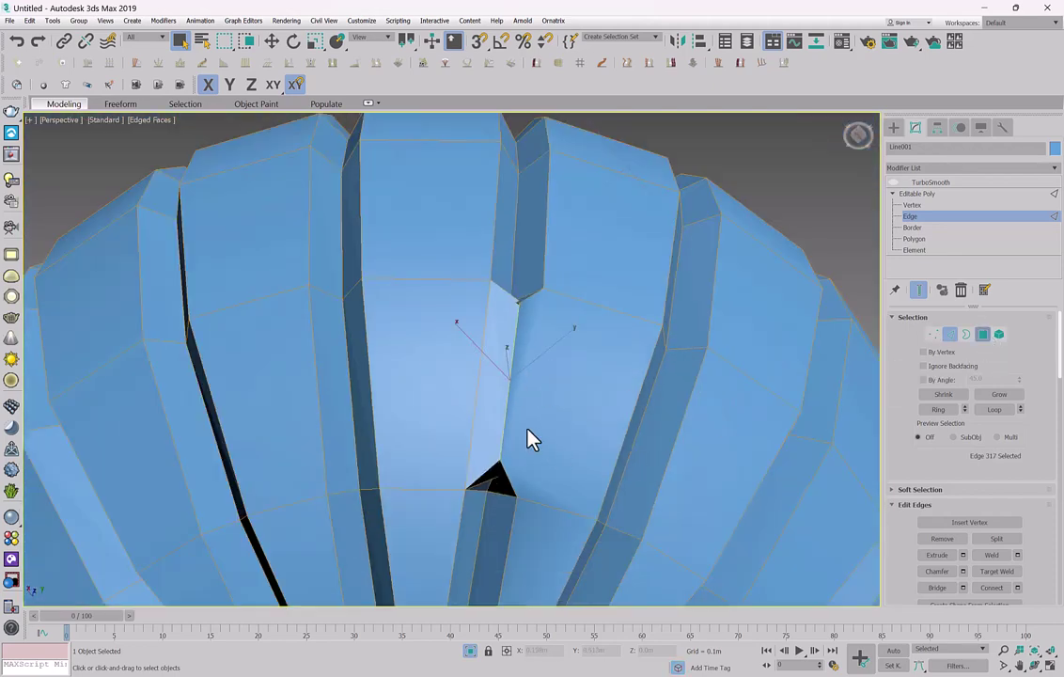
# Select the narrow side strip and adjoining small end polygons of the stray block, five in all, and delete them.
pyautogui.press('4')
pyautogui.click(491, 423)
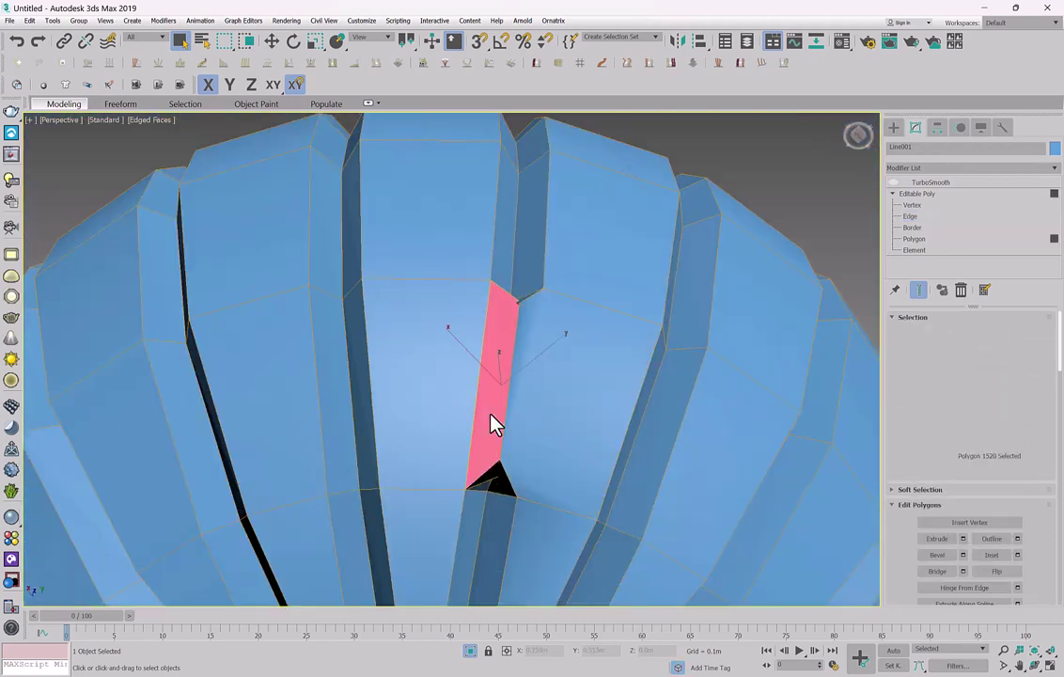
pyautogui.keyDown('ctrl'); pyautogui.click(496, 481); pyautogui.keyUp('ctrl')
pyautogui.keyDown('ctrl'); pyautogui.click(488, 474); pyautogui.keyUp('ctrl')
pyautogui.keyDown('alt'); pyautogui.moveTo(553, 365); pyautogui.dragTo(540, 401, button='middle'); pyautogui.keyUp('alt')
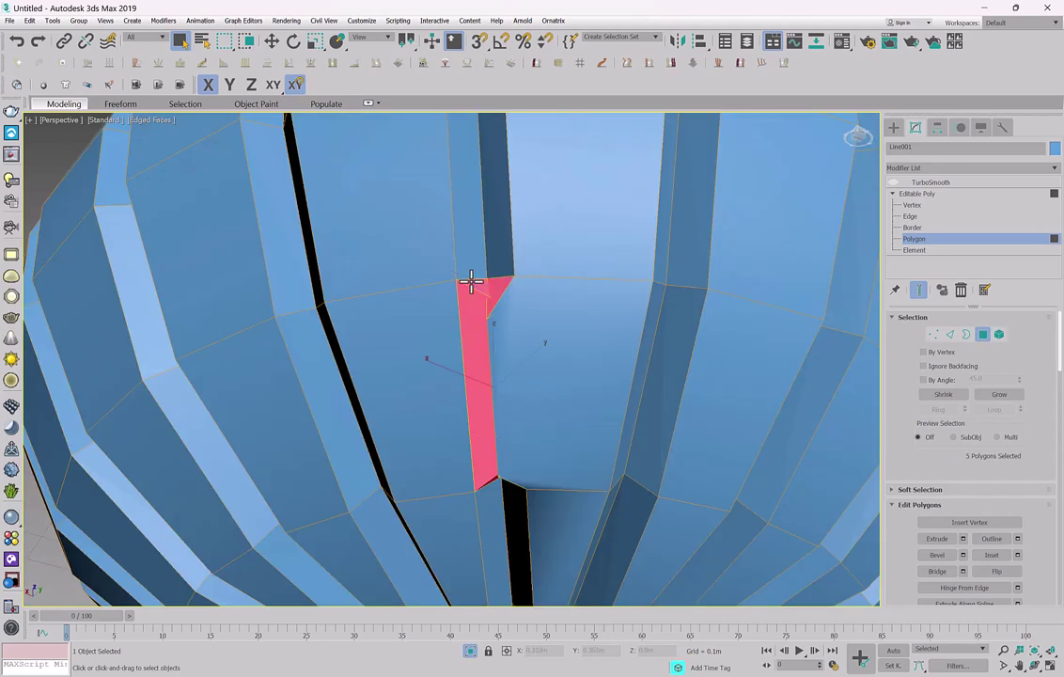
pyautogui.press('Delete')
# Delete the stray block's front polygon, the loose inner strip and the side strip bordering the opening.
pyautogui.click(522, 348)
pyautogui.press('Delete')
pyautogui.click(498, 375)
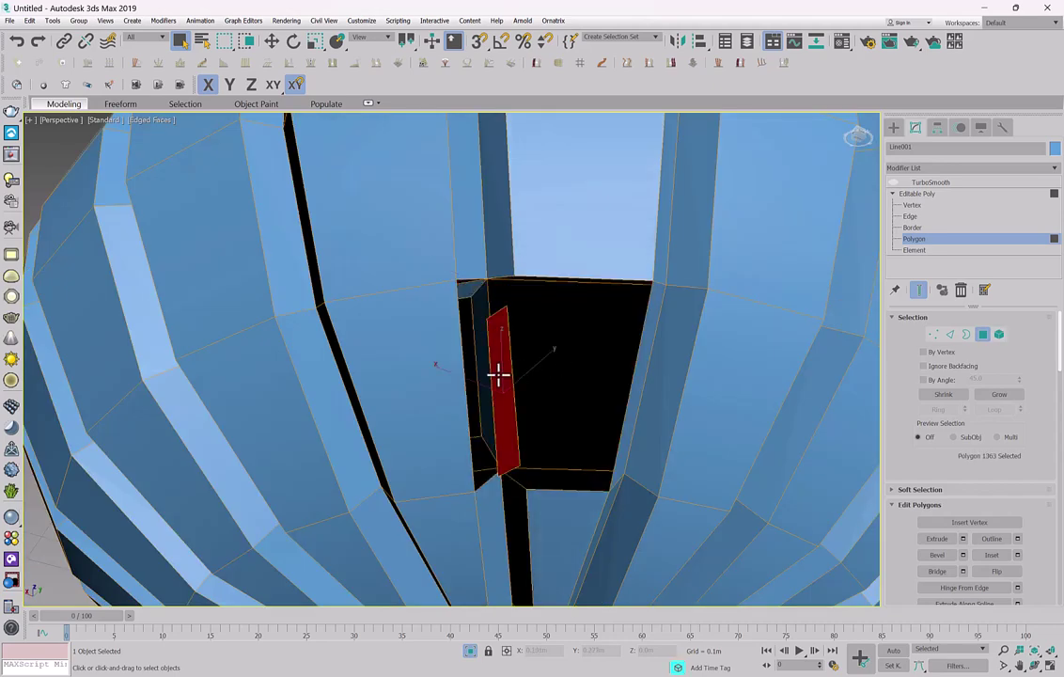
pyautogui.press('Delete')
pyautogui.click(532, 494)
pyautogui.keyDown('alt'); pyautogui.moveTo(532, 494); pyautogui.dragTo(520, 461, button='middle'); pyautogui.keyUp('alt')
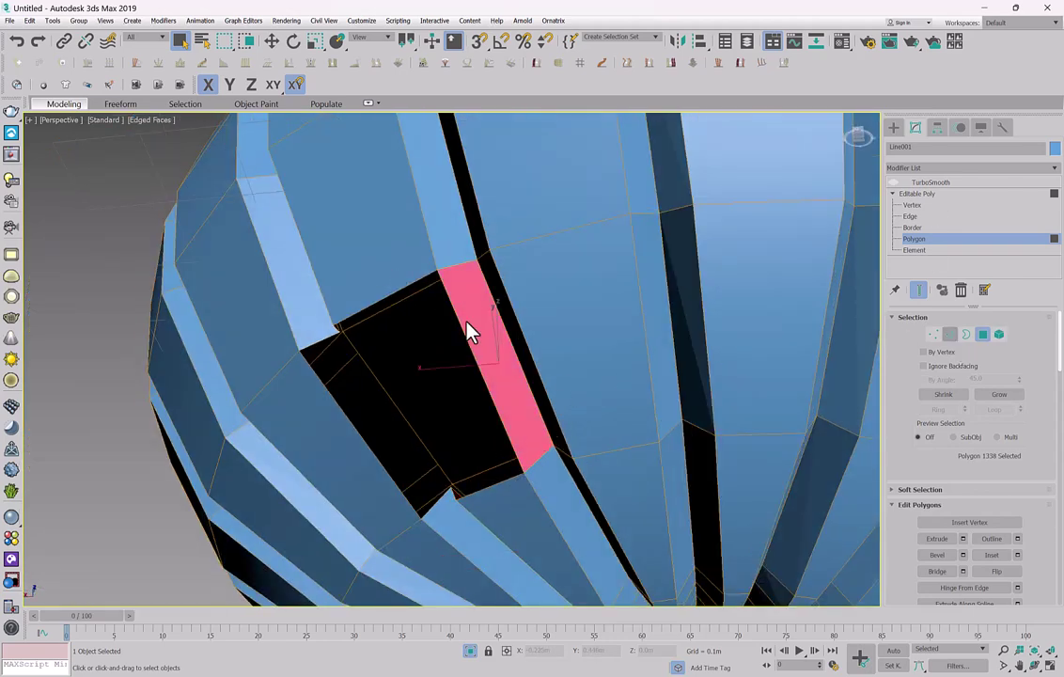
pyautogui.press('Delete')
# Extend the short border edge at the opening's lower corner upward into the gap as a new polygon.
pyautogui.press('2')
pyautogui.rightClick(379, 299)
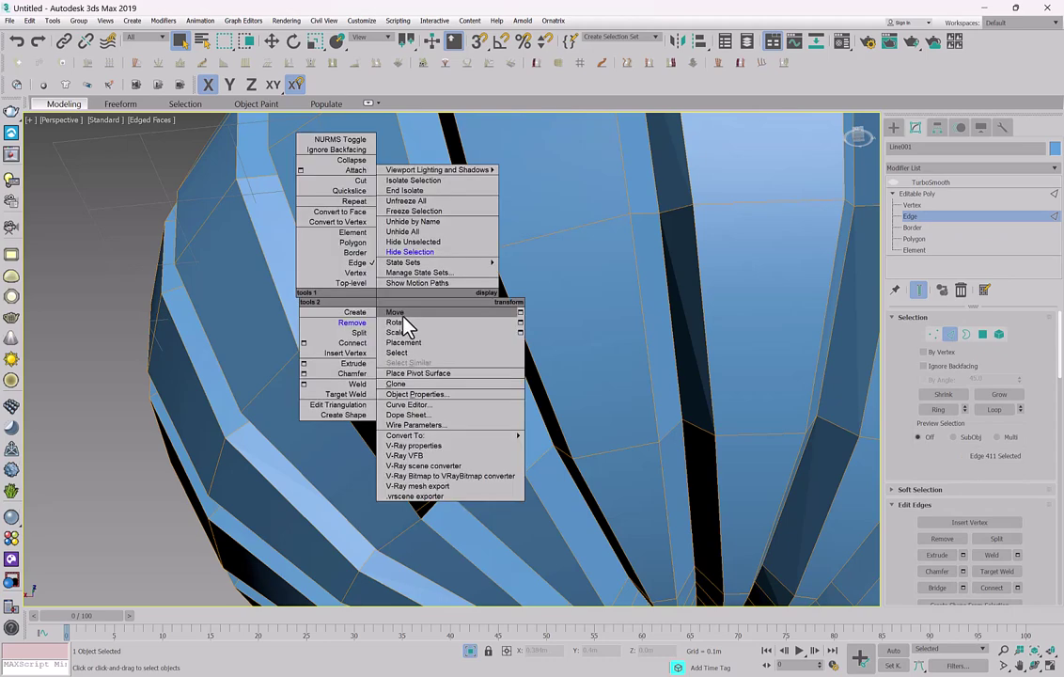
pyautogui.click(402, 313)
pyautogui.keyDown('alt'); pyautogui.moveTo(438, 324); pyautogui.dragTo(478, 334, button='middle'); pyautogui.keyUp('alt')
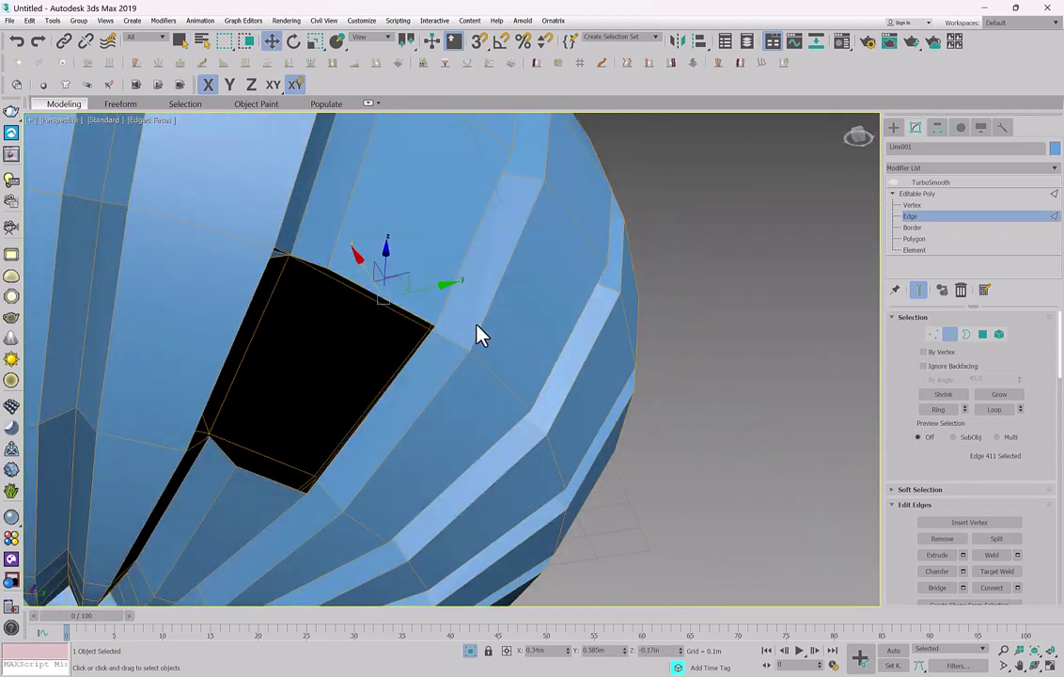
pyautogui.click(226, 455)
pyautogui.keyDown('shift'); pyautogui.moveTo(249, 427); pyautogui.dragTo(289, 374); pyautogui.keyUp('shift')
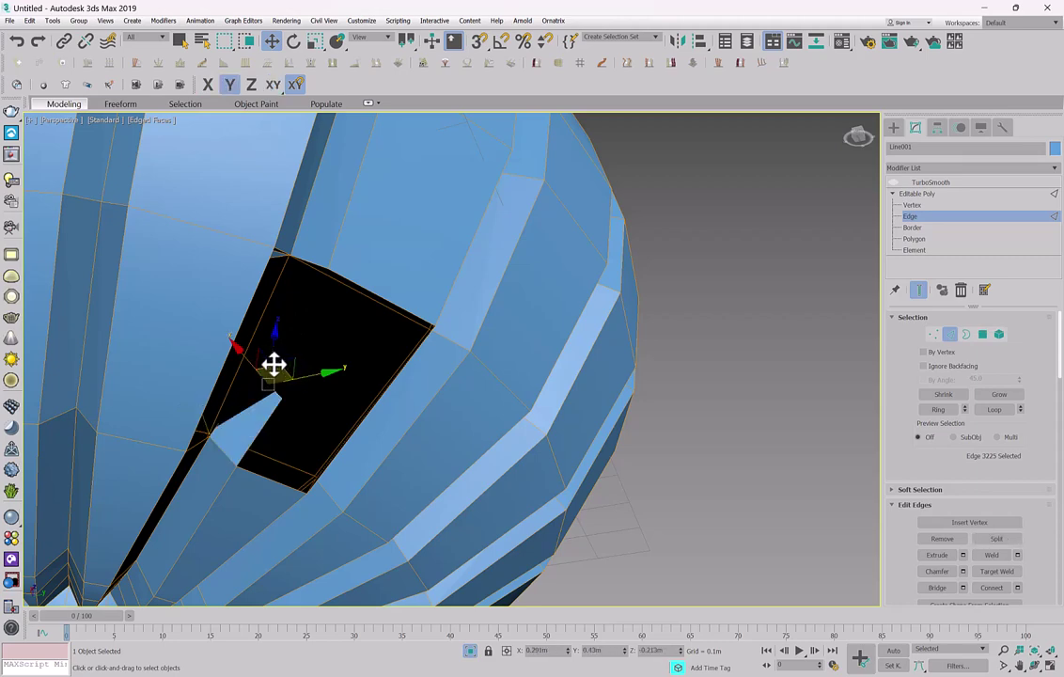
# Delete the misplaced strip, extend the lower edge of the gap again and target-weld it to the opposite upper edge.
pyautogui.press('Delete')
pyautogui.click(229, 453)
pyautogui.keyDown('alt'); pyautogui.moveTo(258, 429); pyautogui.dragTo(228, 421, button='middle'); pyautogui.keyUp('alt')
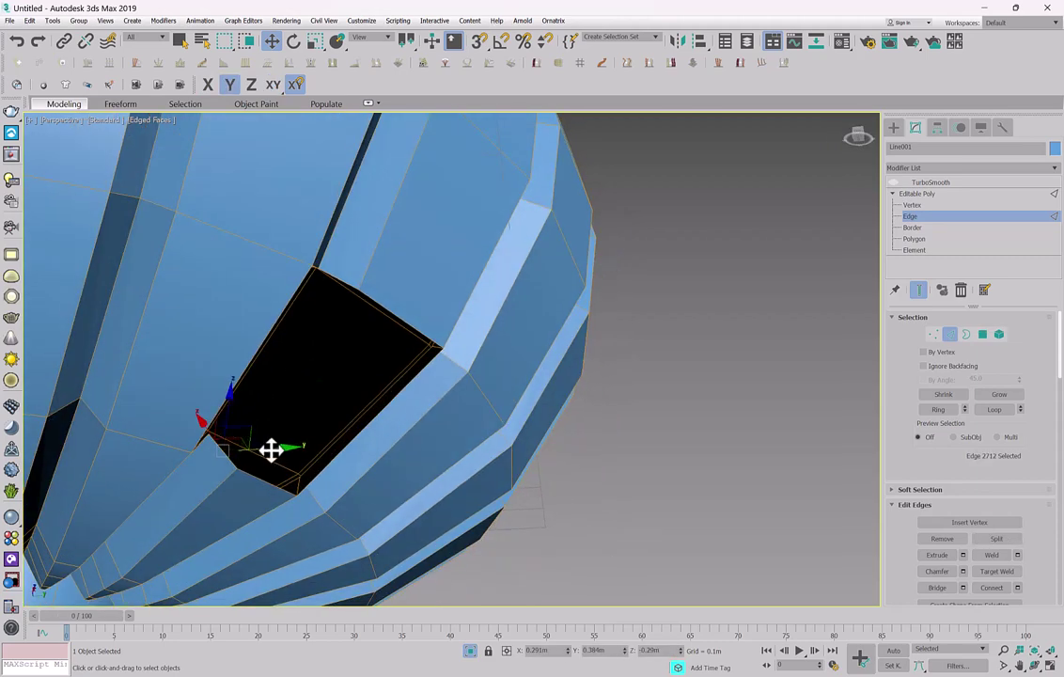
pyautogui.moveTo(246, 414); pyautogui.dragTo(282, 374)
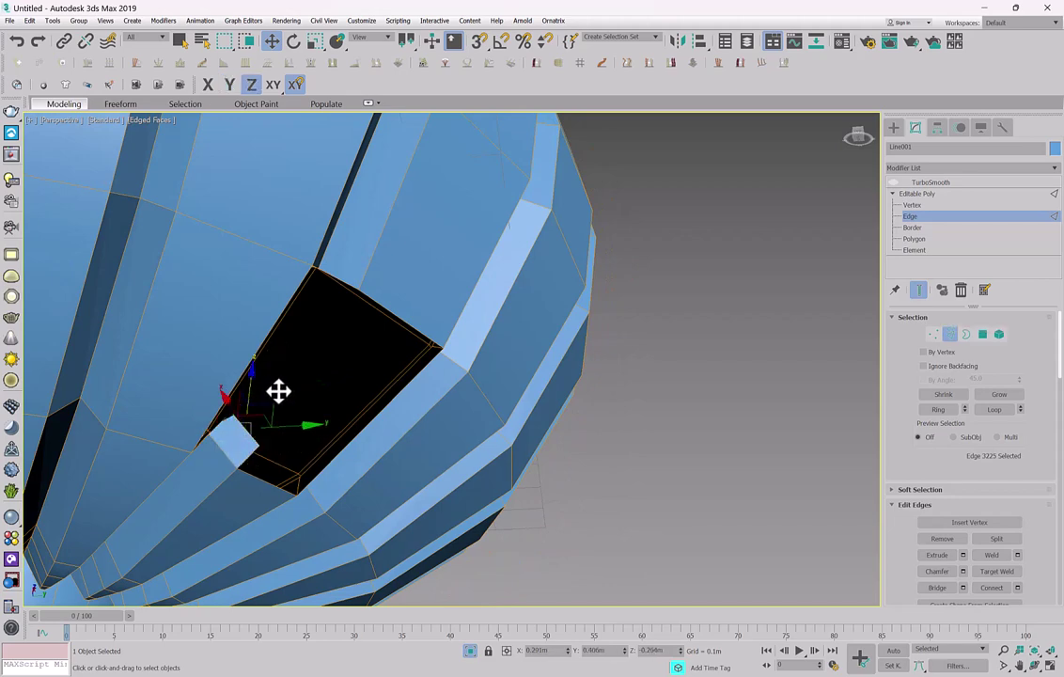
pyautogui.rightClick(308, 394)
pyautogui.click(247, 487)
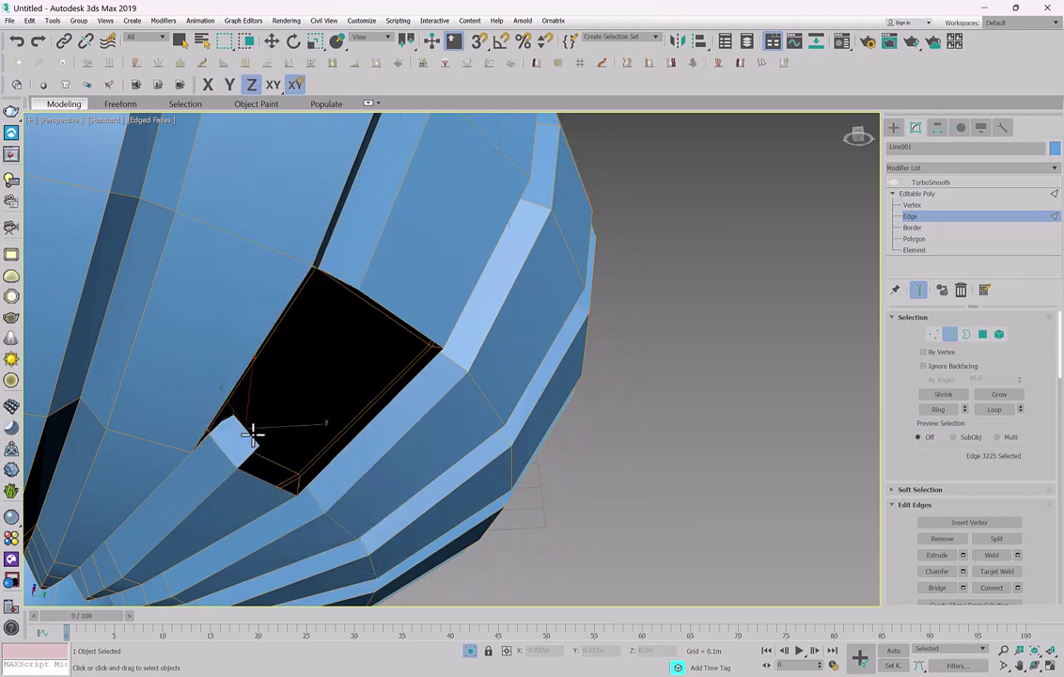
pyautogui.click(347, 282)
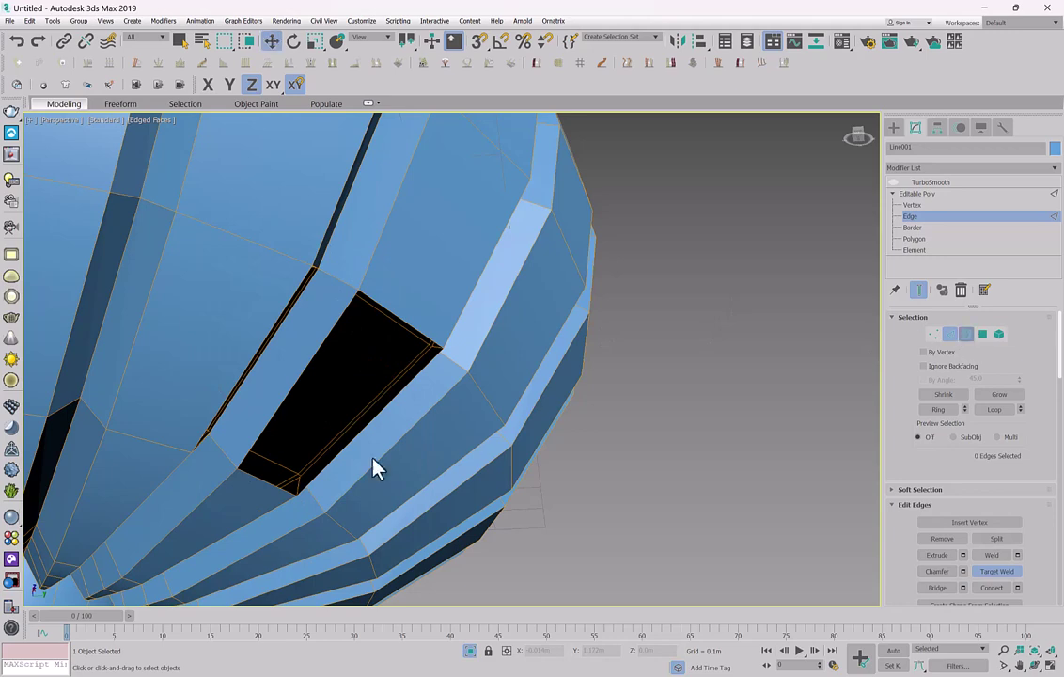
# Cap the two remaining four-edge openings on either side of the new strip.
pyautogui.press('3')
pyautogui.click(423, 347)
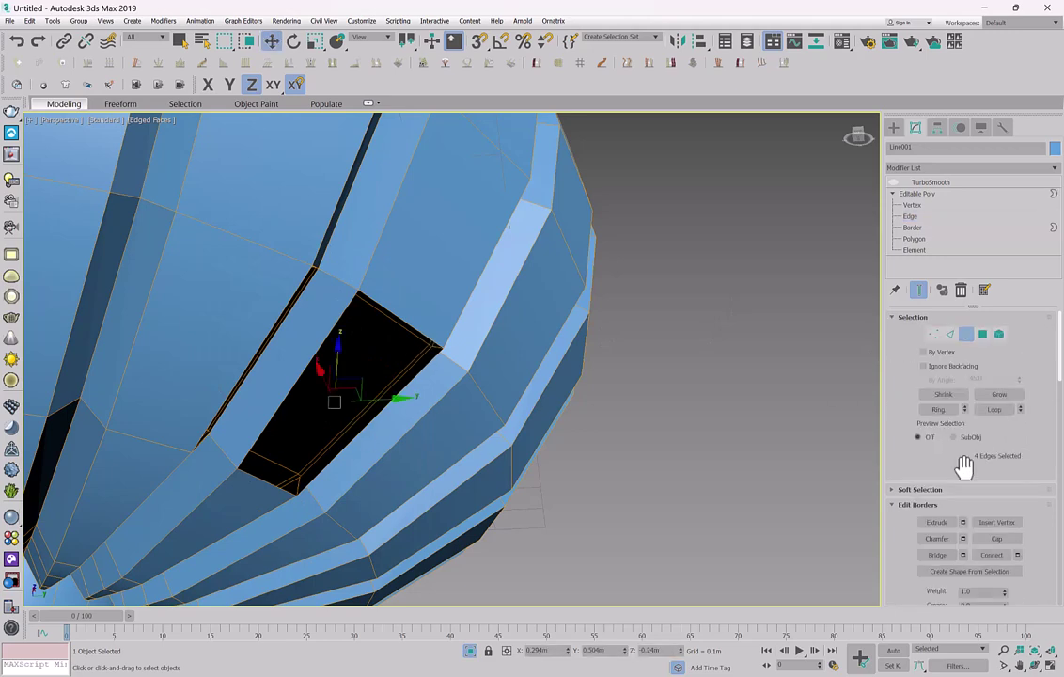
pyautogui.click(989, 541)
pyautogui.keyDown('alt'); pyautogui.moveTo(344, 375); pyautogui.dragTo(253, 316, button='middle'); pyautogui.keyUp('alt')
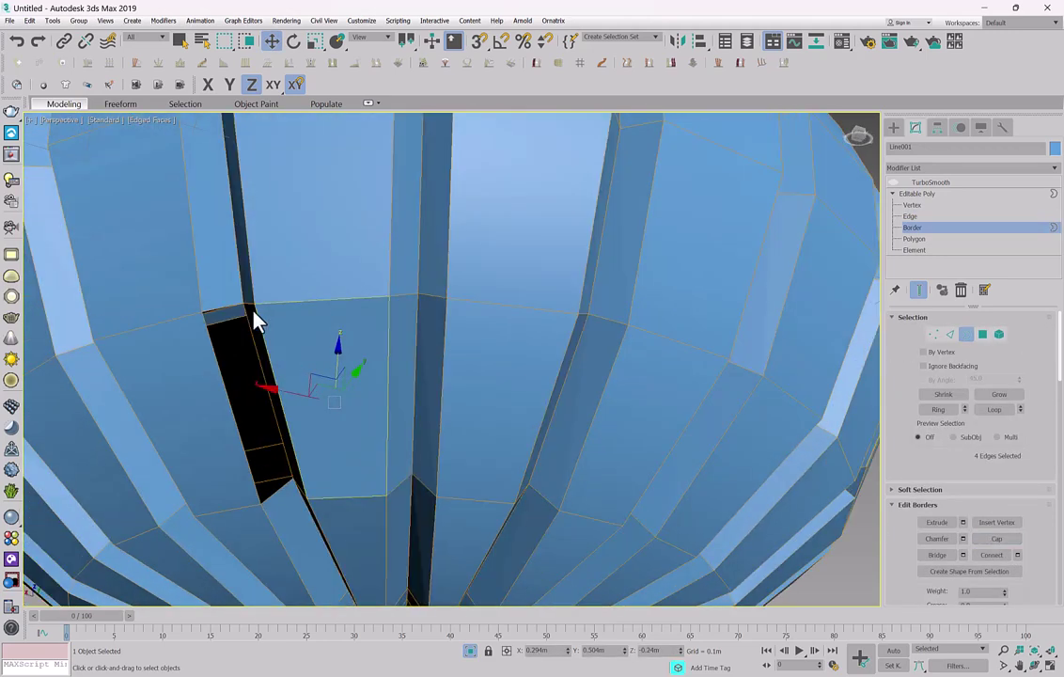
pyautogui.click(226, 404)
pyautogui.click(996, 538)
pyautogui.keyDown('alt'); pyautogui.moveTo(393, 359); pyautogui.dragTo(448, 272, button='middle'); pyautogui.keyUp('alt')
pyautogui.scroll(-6, 289, 328)
pyautogui.scroll(4, 499, 293)
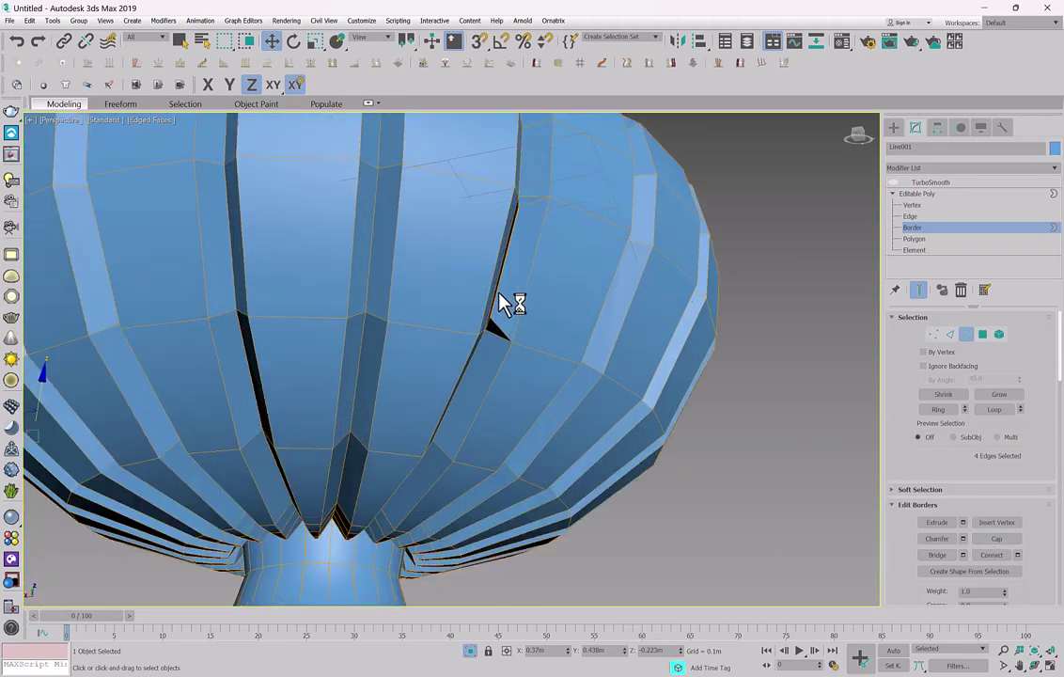
pyautogui.scroll(2, 499, 294)
pyautogui.press('4')
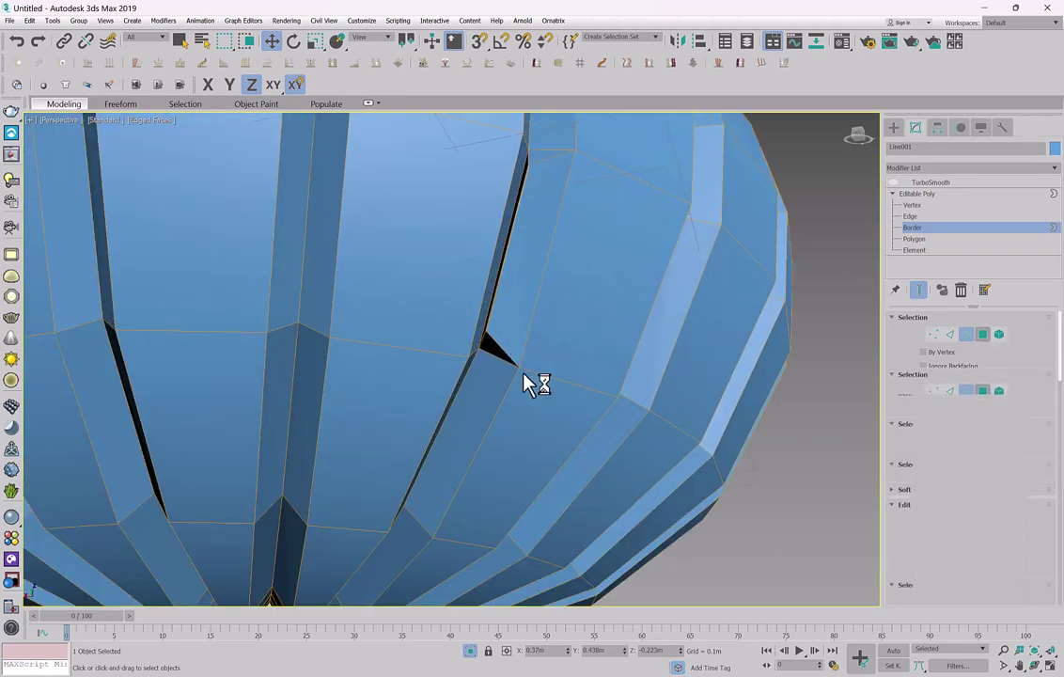
pyautogui.click(525, 342)
pyautogui.moveTo(525, 342)
pyautogui.keyDown('alt'); pyautogui.mouseDown(button='middle')
pyautogui.moveTo(454, 302)
pyautogui.moveTo(511, 337)
pyautogui.mouseUp(button='middle'); pyautogui.keyUp('alt')
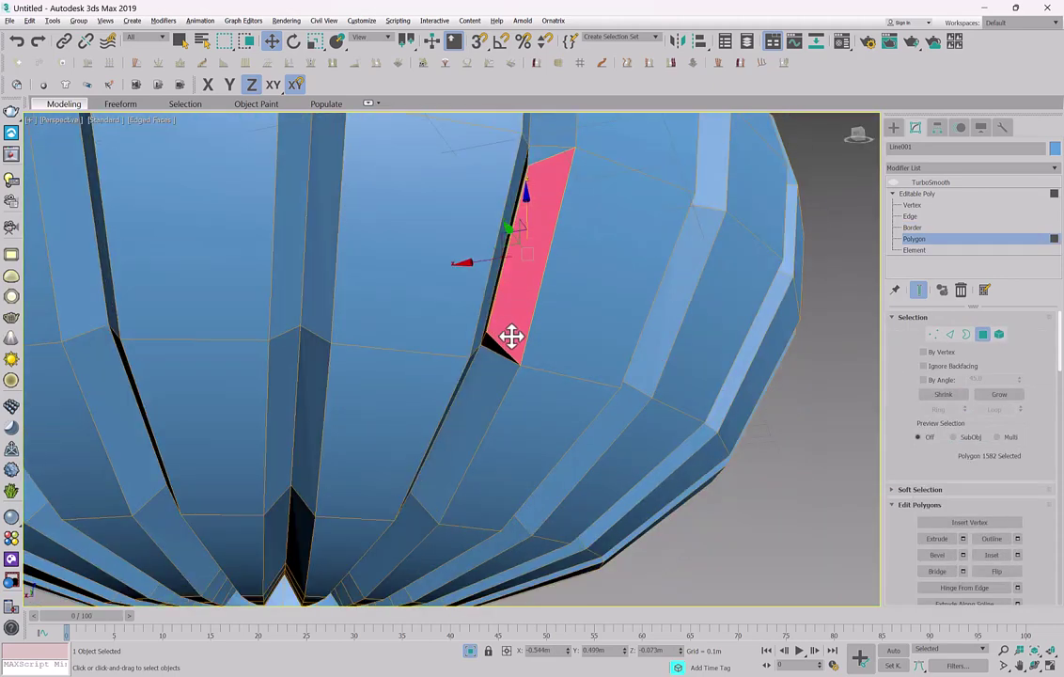
pyautogui.scroll(-1, 510, 337)
pyautogui.keyDown('ctrl'); pyautogui.click(486, 326); pyautogui.keyUp('ctrl')
pyautogui.keyDown('ctrl'); pyautogui.click(543, 158); pyautogui.keyUp('ctrl')
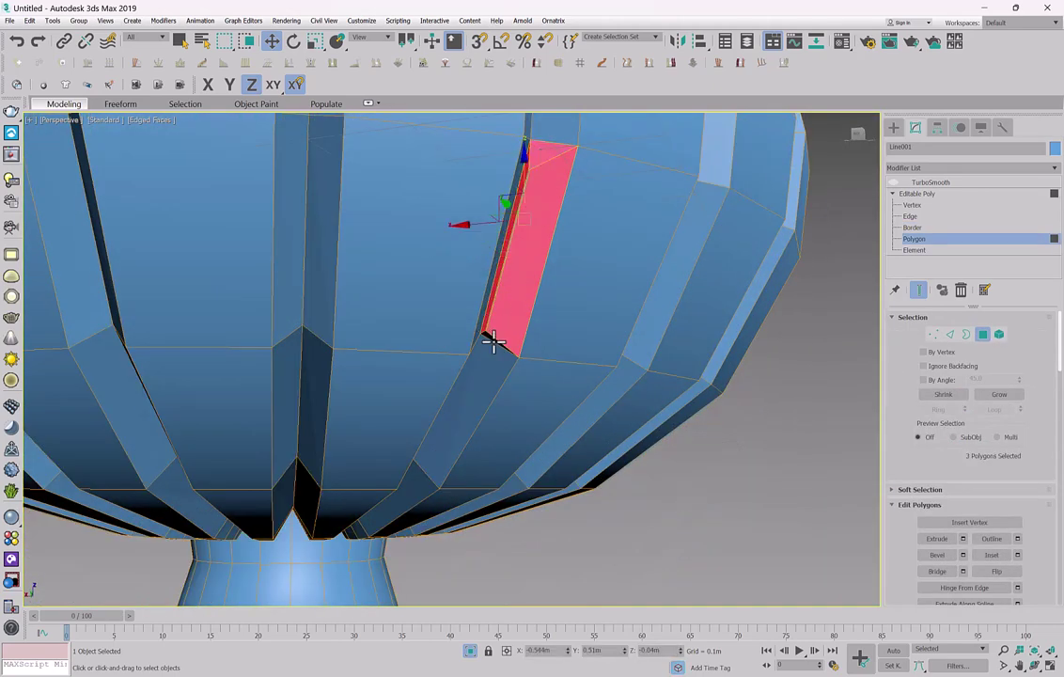
# Remove the two stray edges beside the dark gap in the groove so the faces merge cleanly.
pyautogui.press('2')
pyautogui.click(496, 292)
pyautogui.rightClick(492, 288)
pyautogui.click(477, 312)
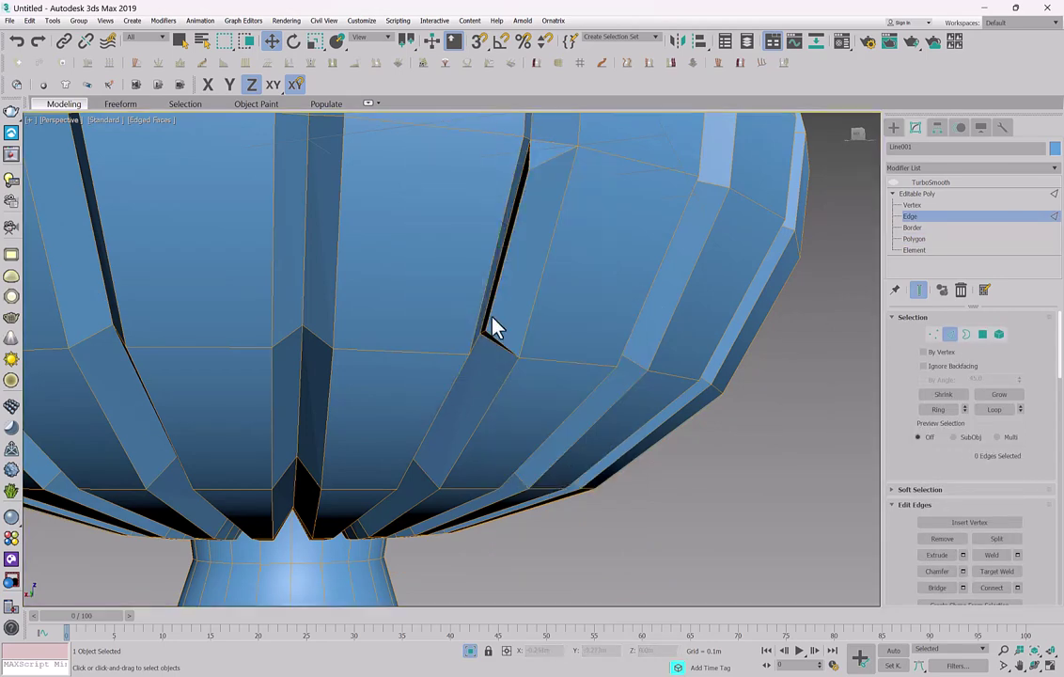
pyautogui.click(489, 316)
pyautogui.rightClick(489, 317)
pyautogui.click(472, 343)
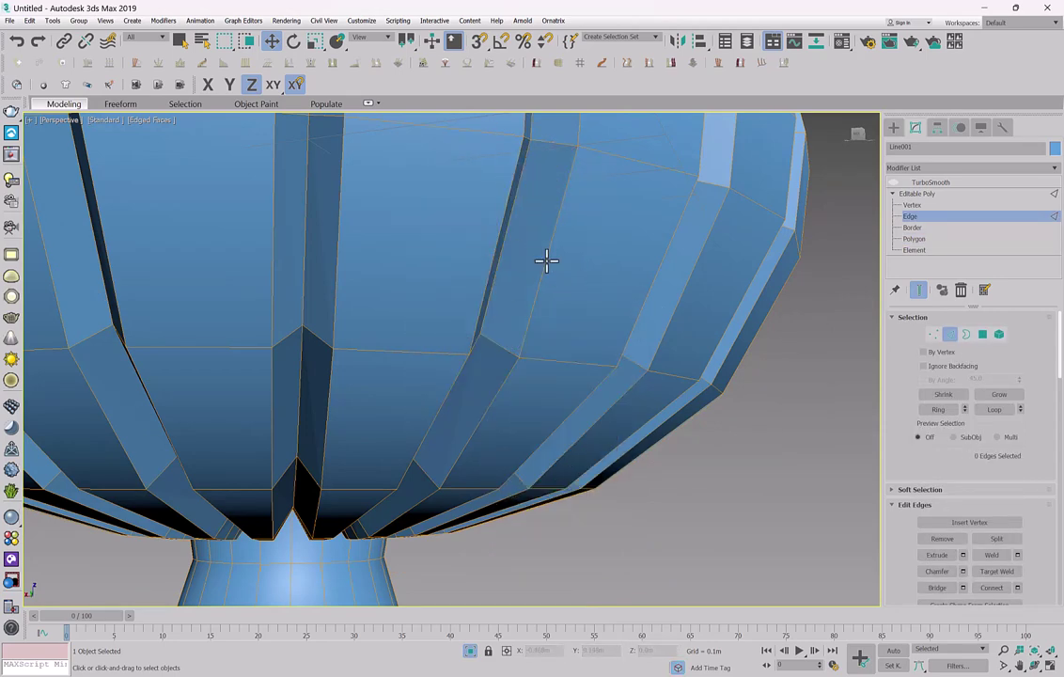
# Examine the urn's ribs with TurboSmooth shown and edged faces hidden, and turn TurboSmooth off again.
pyautogui.click(543, 260)
pyautogui.scroll(-8, 526, 282)
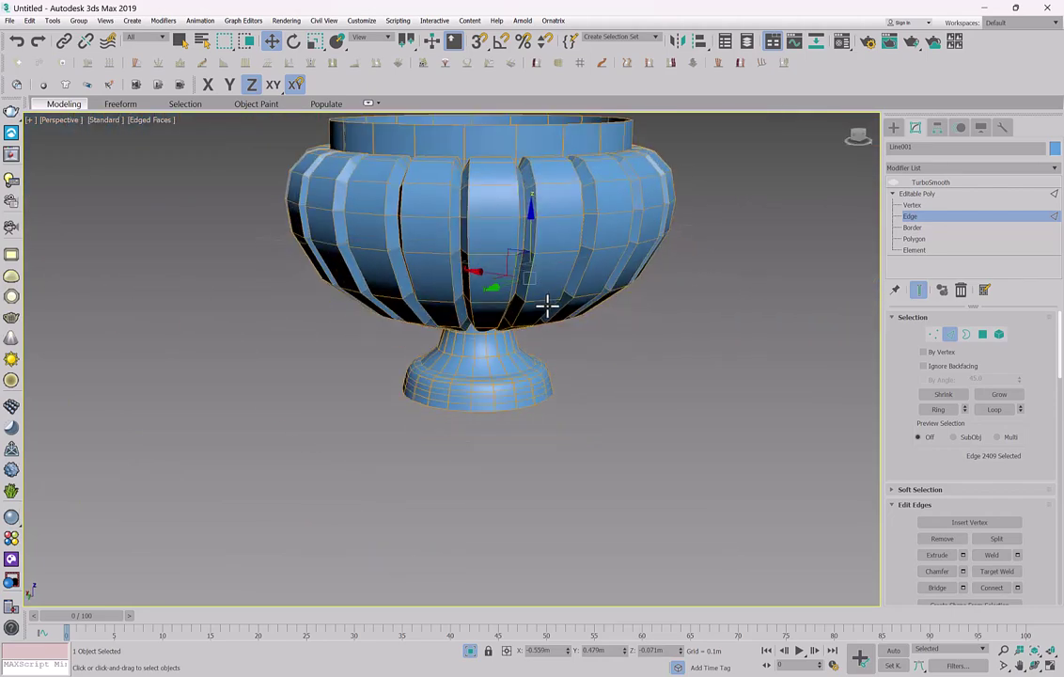
pyautogui.keyDown('alt'); pyautogui.moveTo(546, 303); pyautogui.dragTo(489, 253, button='middle'); pyautogui.keyUp('alt')
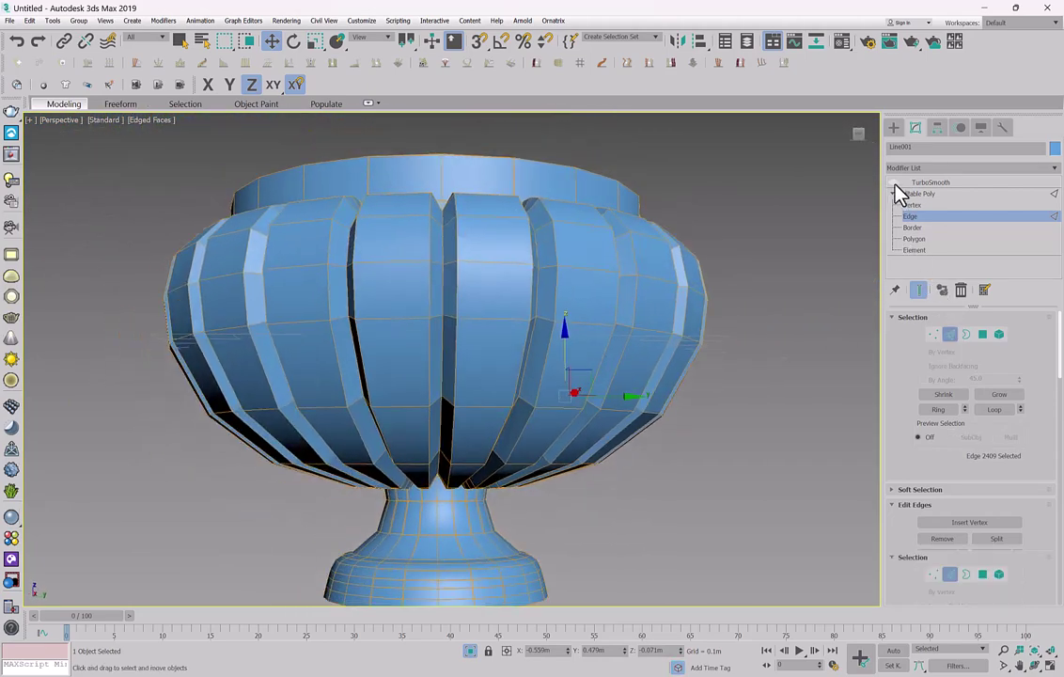
pyautogui.click(901, 195)
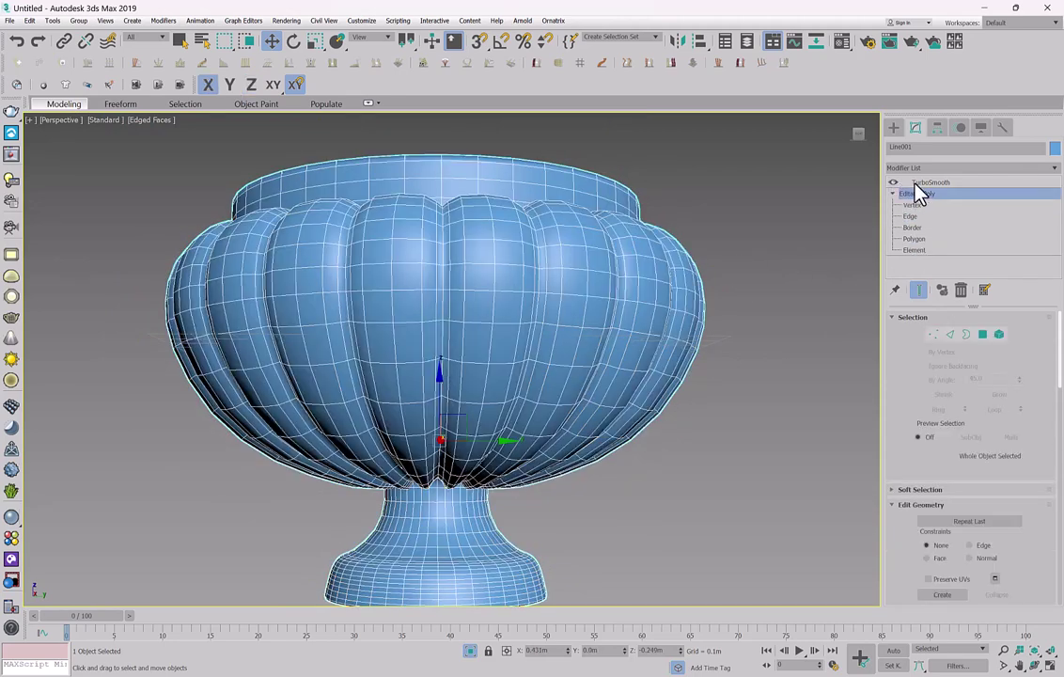
pyautogui.press('F4')
pyautogui.moveTo(489, 349)
pyautogui.keyDown('alt'); pyautogui.mouseDown(button='middle')
pyautogui.moveTo(623, 369)
pyautogui.moveTo(758, 356)
pyautogui.moveTo(712, 361)
pyautogui.moveTo(646, 396)
pyautogui.moveTo(695, 382)
pyautogui.moveTo(633, 298)
pyautogui.mouseUp(button='middle'); pyautogui.keyUp('alt')
pyautogui.click(893, 182)
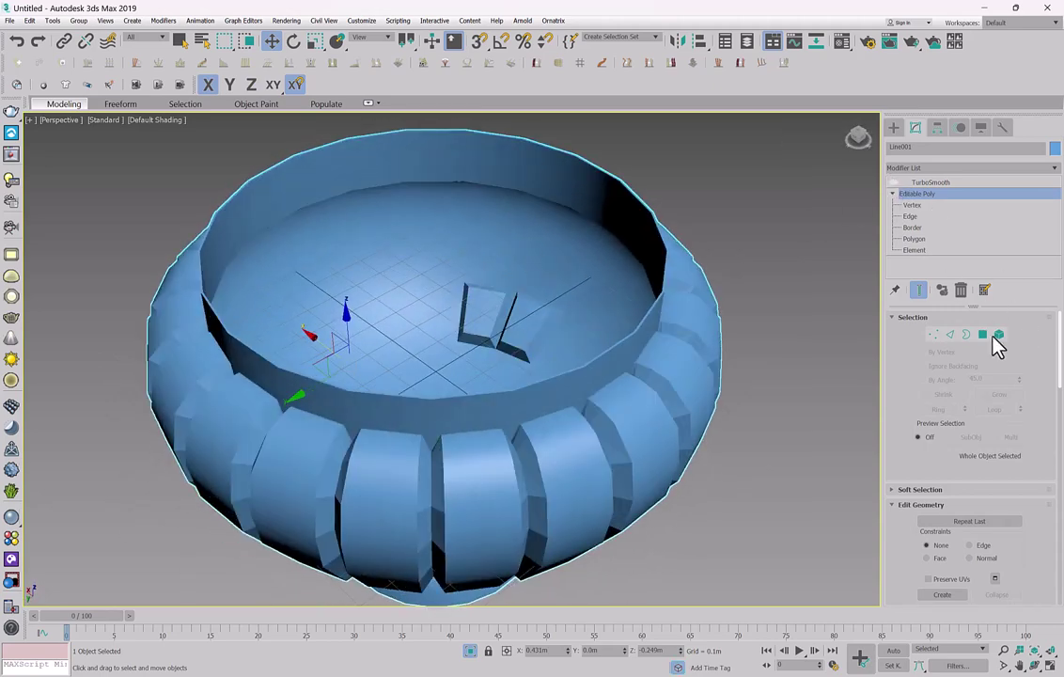
# Convert the two adjacent recessed polygons inside the bowl to an edge selection and remove those edges.
pyautogui.press('4')
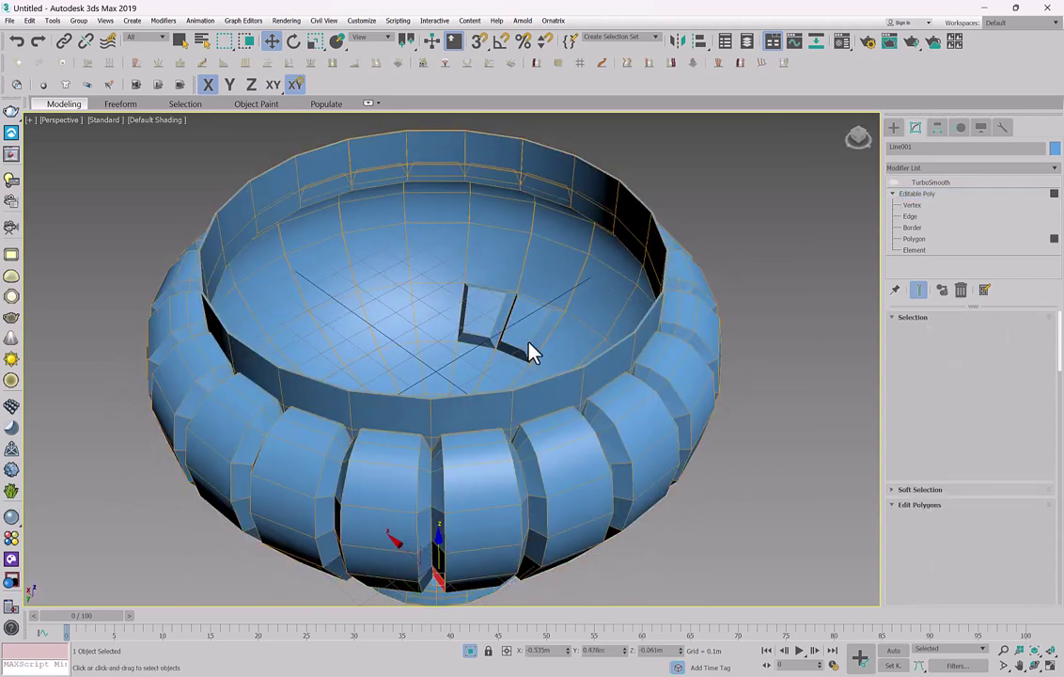
pyautogui.click(527, 340)
pyautogui.keyDown('ctrl'); pyautogui.click(481, 316); pyautogui.keyUp('ctrl')
pyautogui.press('z')
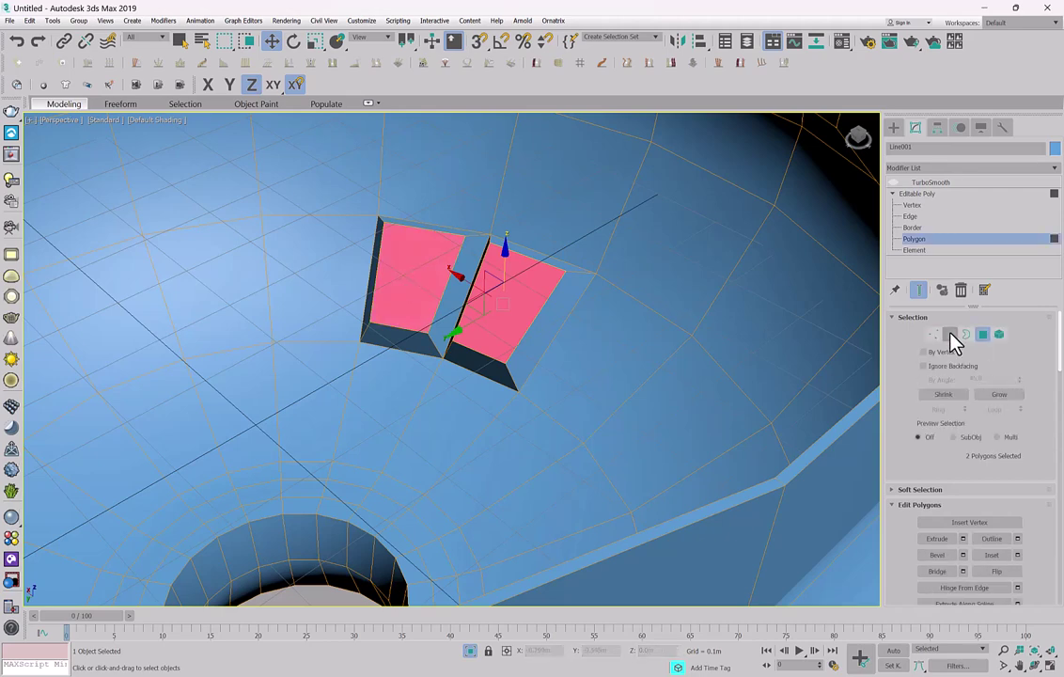
pyautogui.click(950, 334)
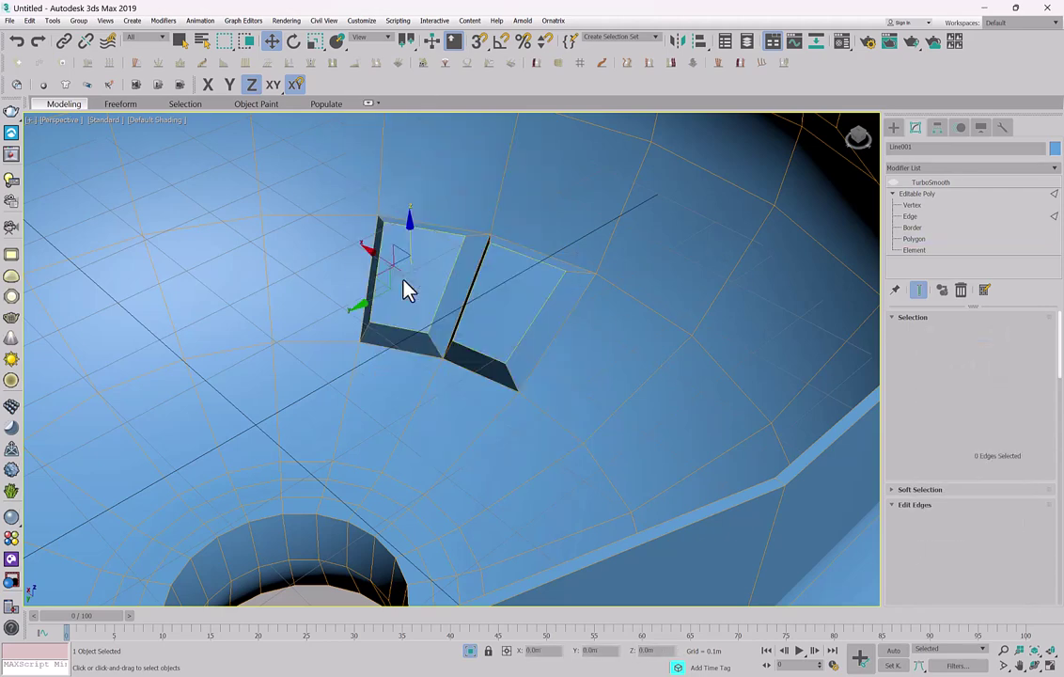
pyautogui.press('z')
pyautogui.keyDown('alt'); pyautogui.moveTo(423, 311); pyautogui.dragTo(347, 334, button='middle'); pyautogui.keyUp('alt')
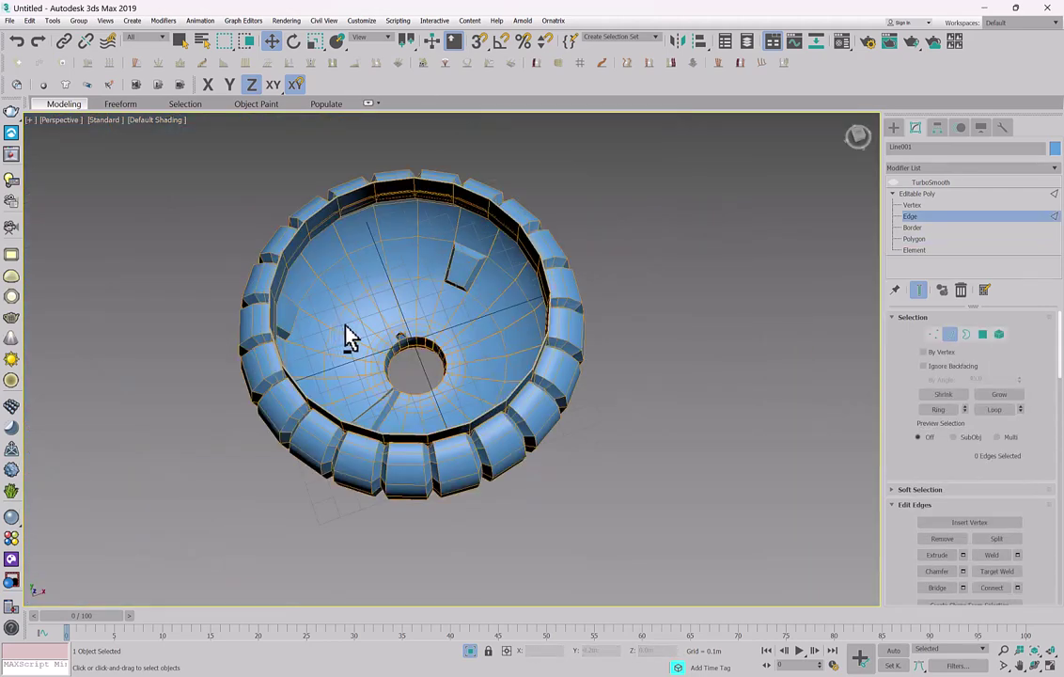
# Remove the four edges around the single recessed polygon on the bowl's inner wall.
pyautogui.press('4')
pyautogui.click(457, 273)
pyautogui.scroll(3, 459, 270)
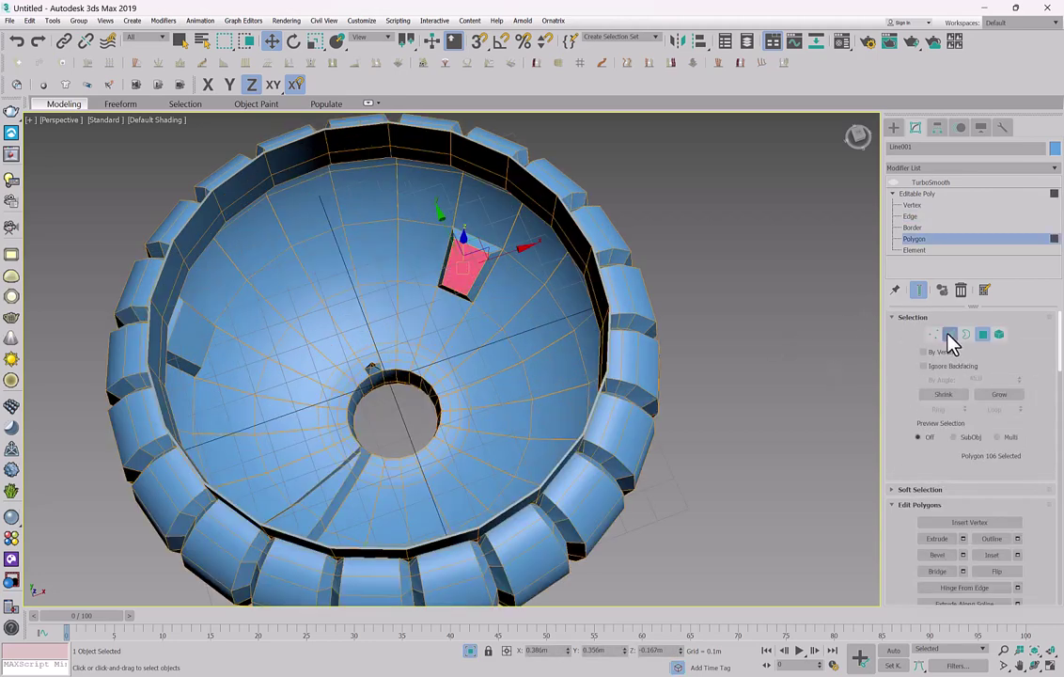
pyautogui.hotkey('ctrl', '2')
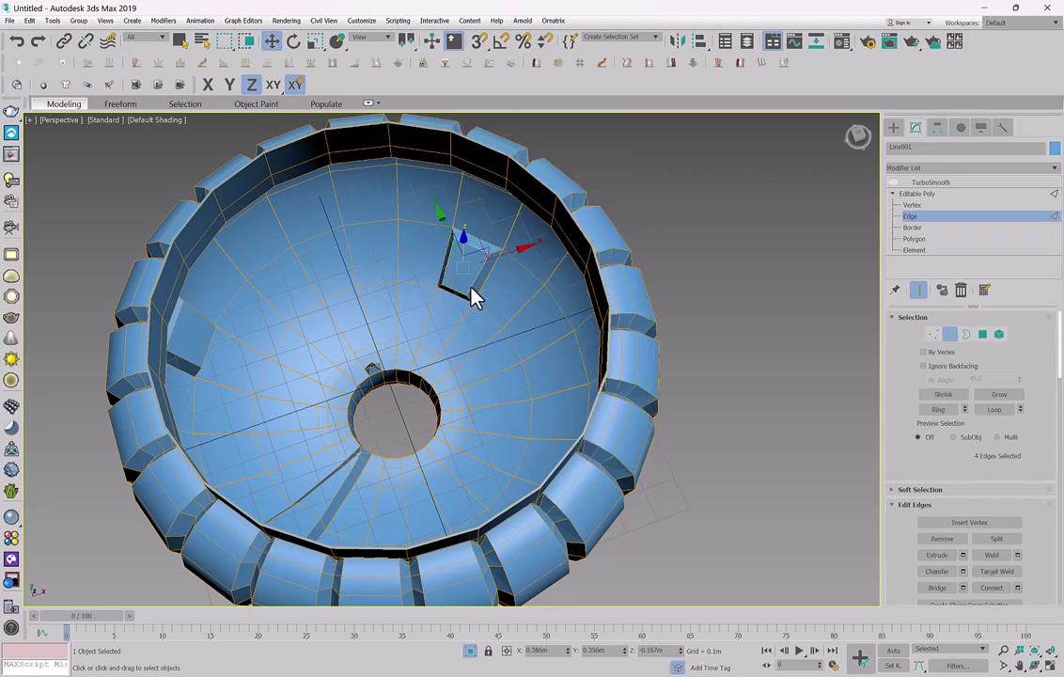
pyautogui.click(545, 320)
# Select all polygons of the small spiked recess at the rim of the central hole and delete them.
pyautogui.scroll(4, 371, 367)
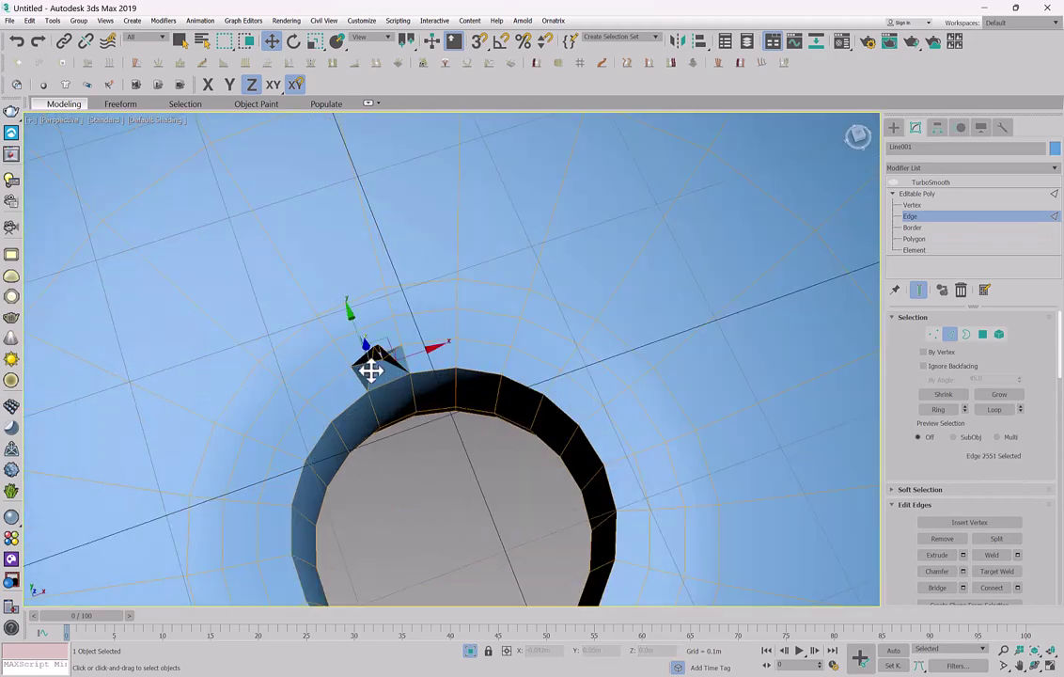
pyautogui.keyDown('alt'); pyautogui.moveTo(371, 367); pyautogui.dragTo(540, 331, button='middle'); pyautogui.keyUp('alt')
pyautogui.press('4')
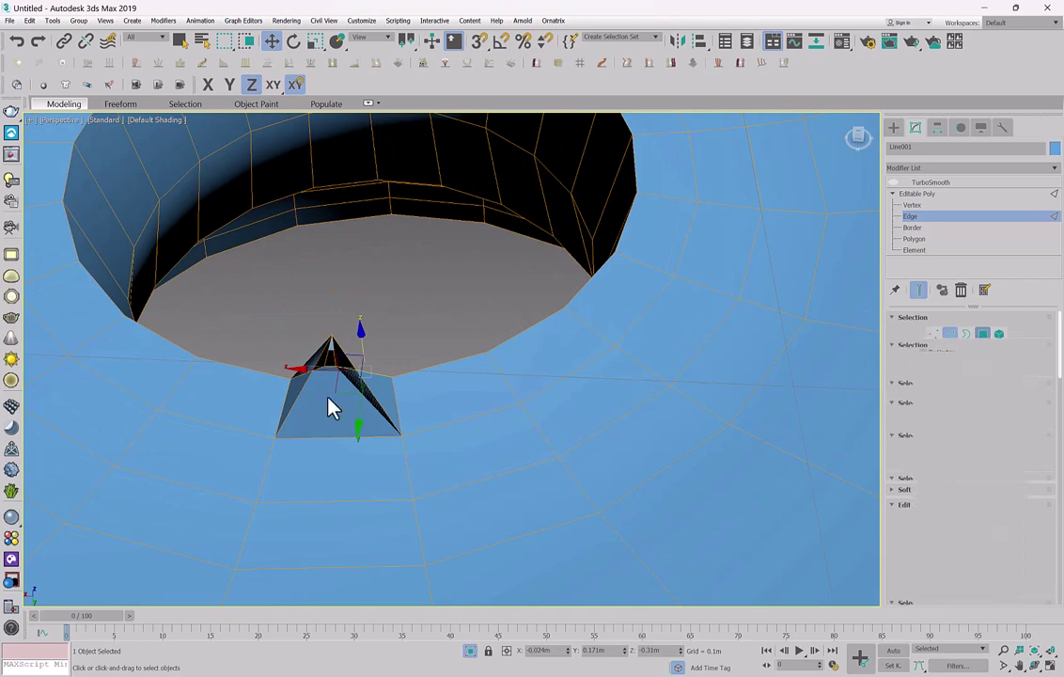
pyautogui.click(332, 406)
pyautogui.keyDown('alt'); pyautogui.moveTo(333, 406); pyautogui.dragTo(374, 335, button='middle'); pyautogui.keyUp('alt')
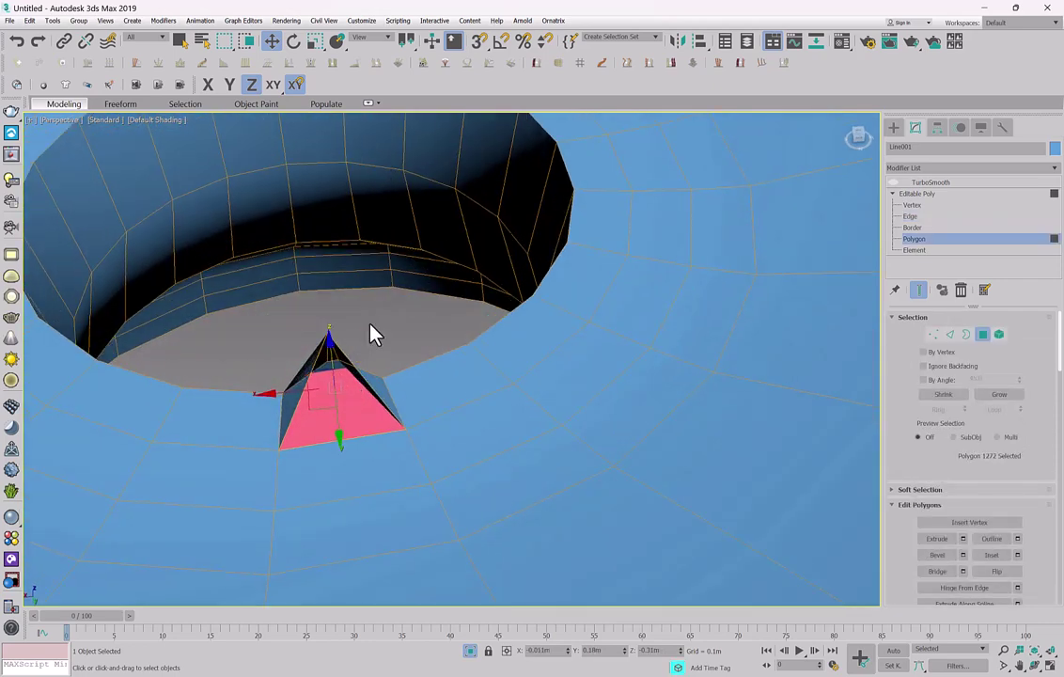
pyautogui.moveTo(296, 364); pyautogui.dragTo(298, 368)
pyautogui.keyDown('alt'); pyautogui.moveTo(339, 399); pyautogui.dragTo(335, 391, button='middle'); pyautogui.keyUp('alt')
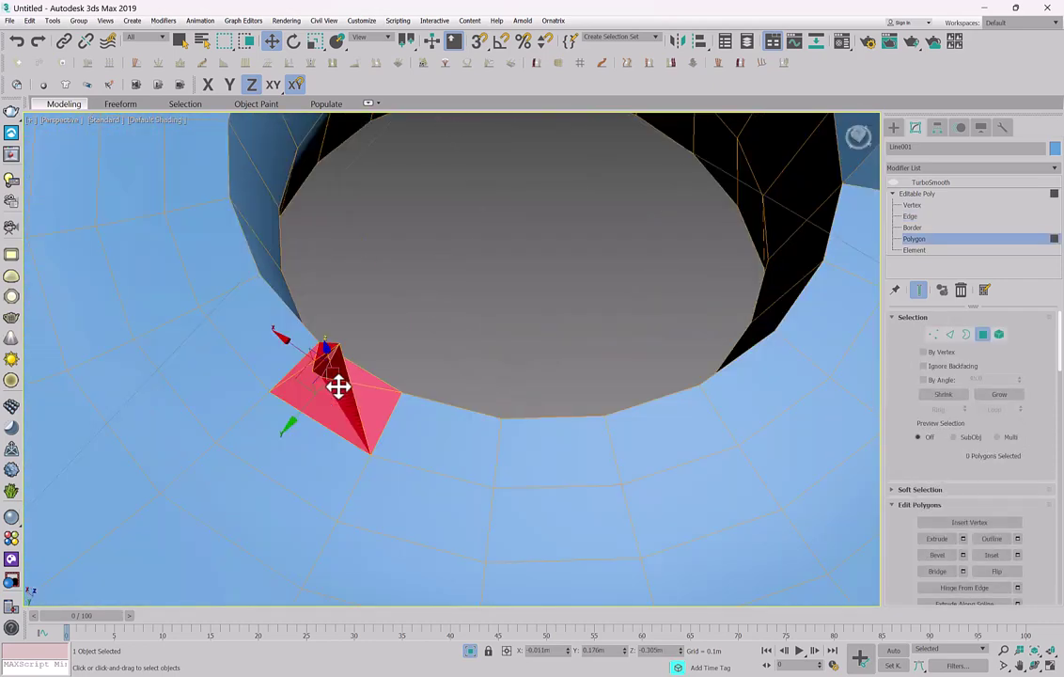
pyautogui.press('Delete')
# Cap the four-edge opening at the rim of the central hole.
pyautogui.press('3')
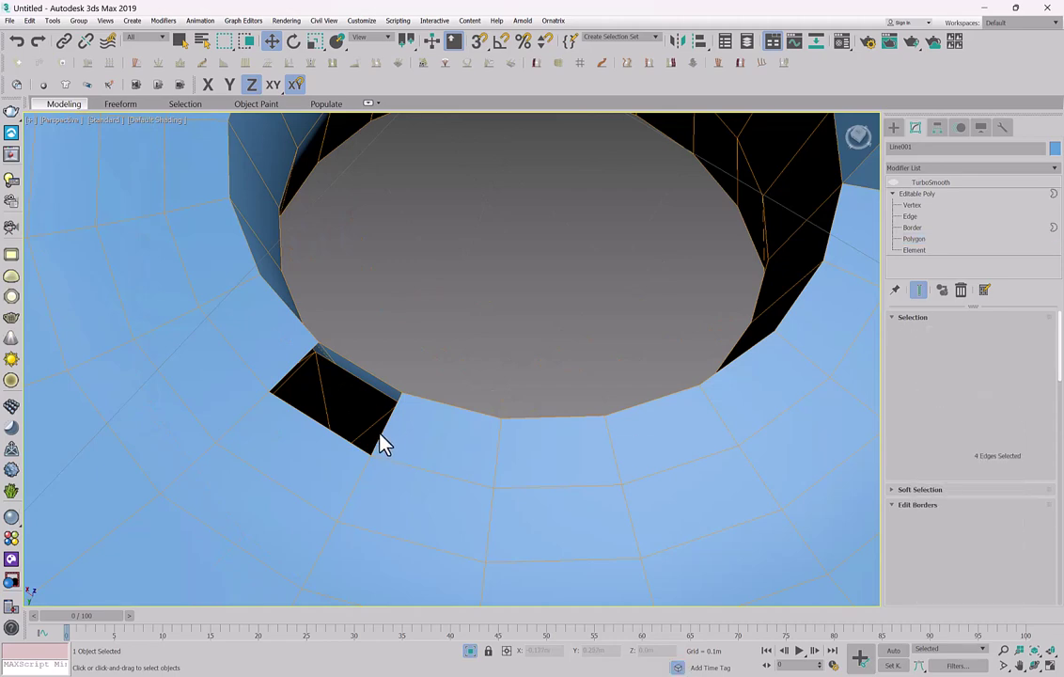
pyautogui.click(387, 436)
pyautogui.click(996, 539)
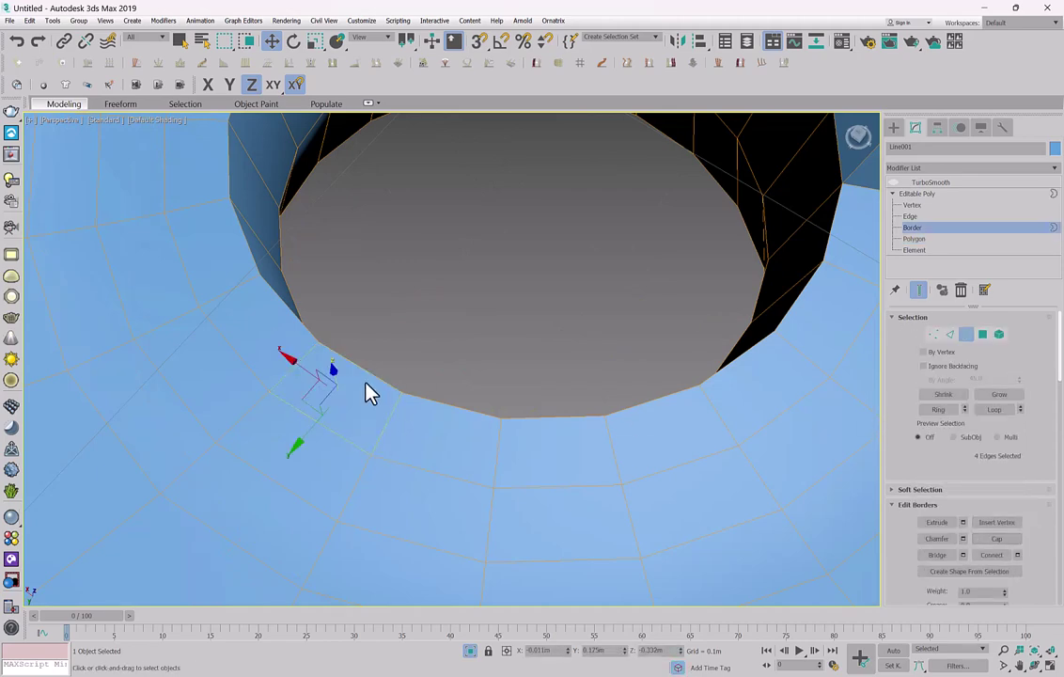
# Remove the four edges around the recessed polygon just below the bowl's inner rim.
pyautogui.keyDown('alt'); pyautogui.moveTo(365, 391); pyautogui.dragTo(897, 424, button='middle'); pyautogui.keyUp('alt')
pyautogui.press('4')
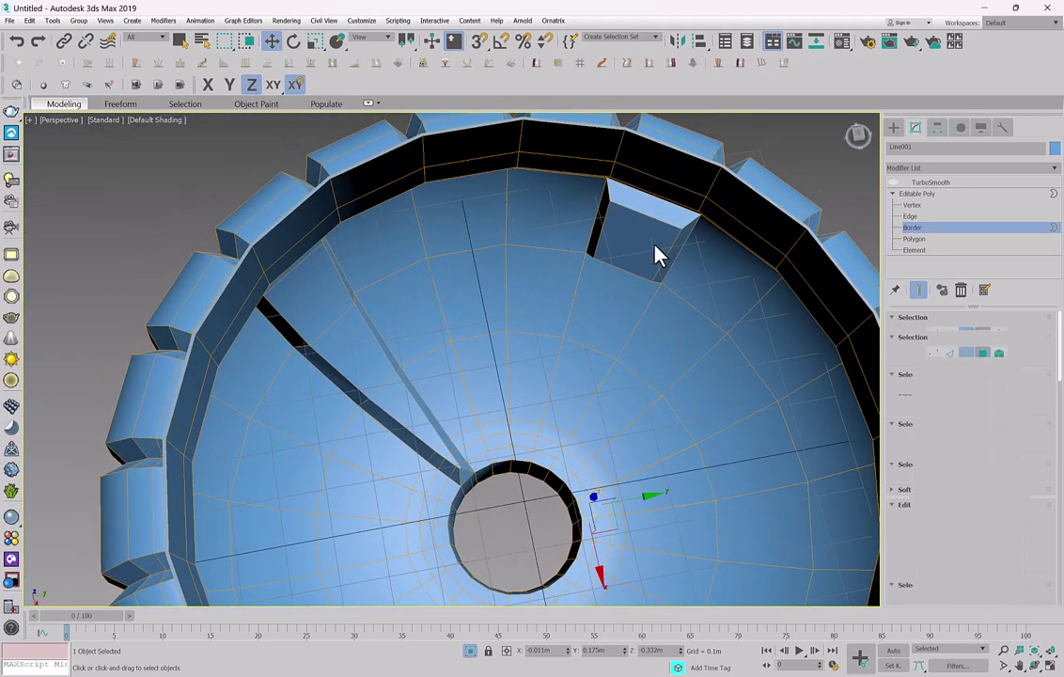
pyautogui.click(657, 252)
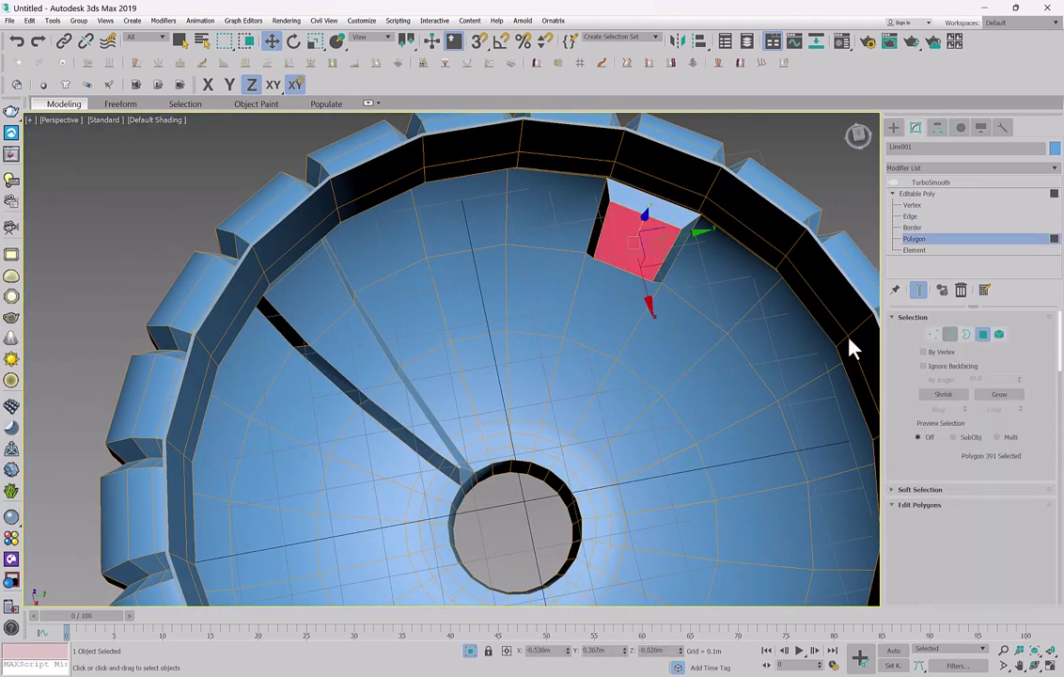
pyautogui.press('2')
pyautogui.rightClick(468, 338)
pyautogui.click(447, 357)
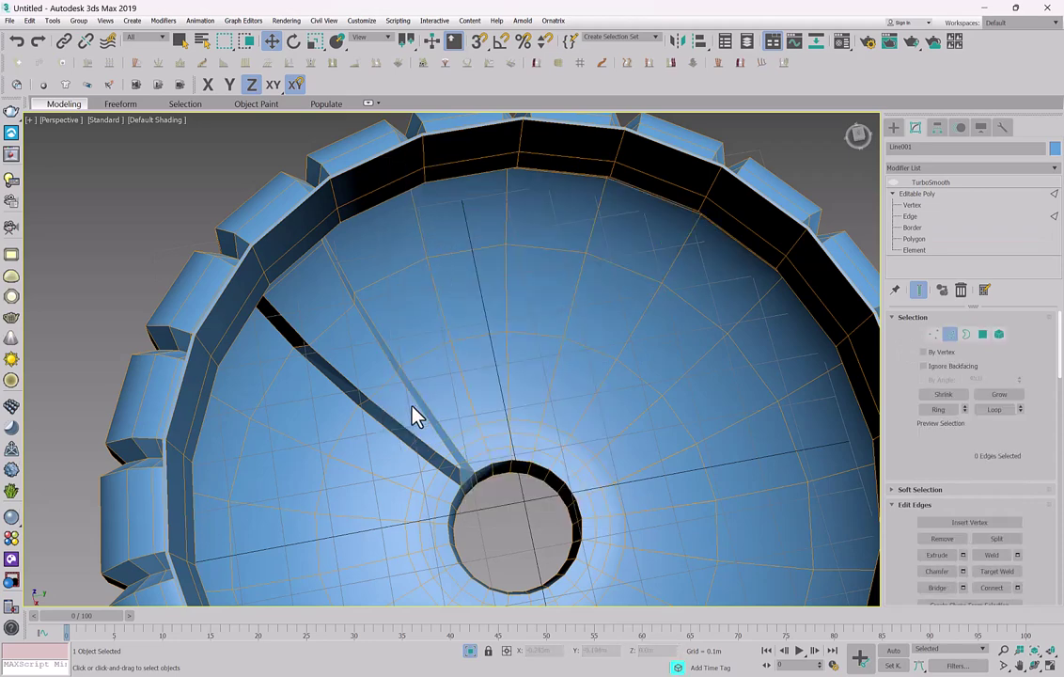
# Select the polygons of the long recessed strip down the bowl's inner wall and try to remove all edges around them.
pyautogui.click(423, 399)
pyautogui.keyDown('alt'); pyautogui.moveTo(482, 386); pyautogui.dragTo(451, 385, button='middle'); pyautogui.keyUp('alt')
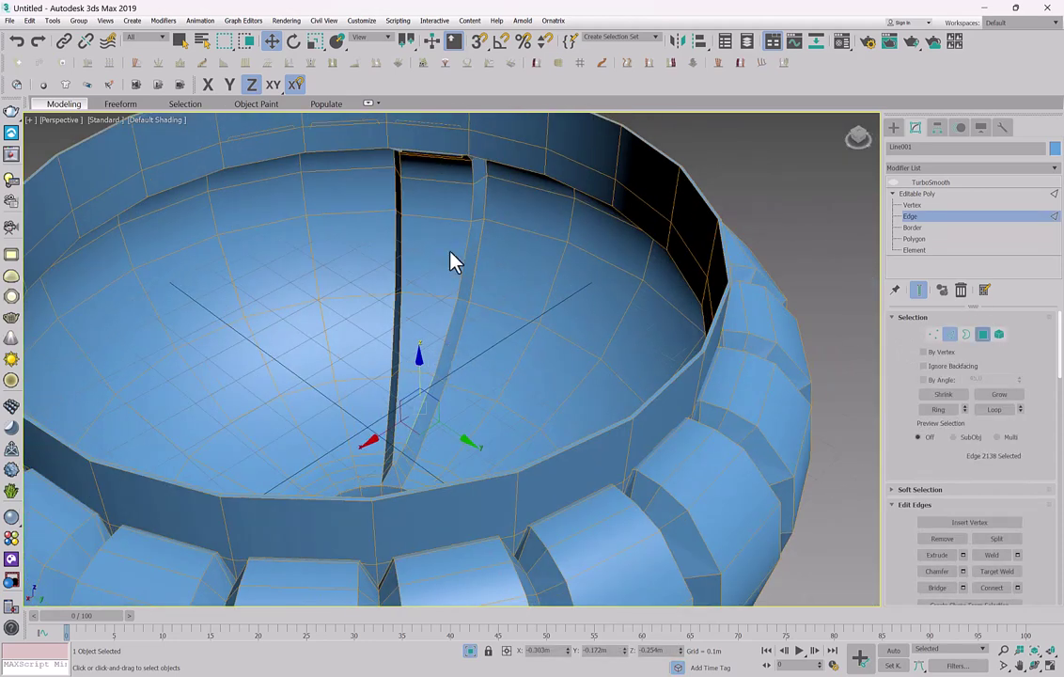
pyautogui.press('4')
pyautogui.click(439, 214)
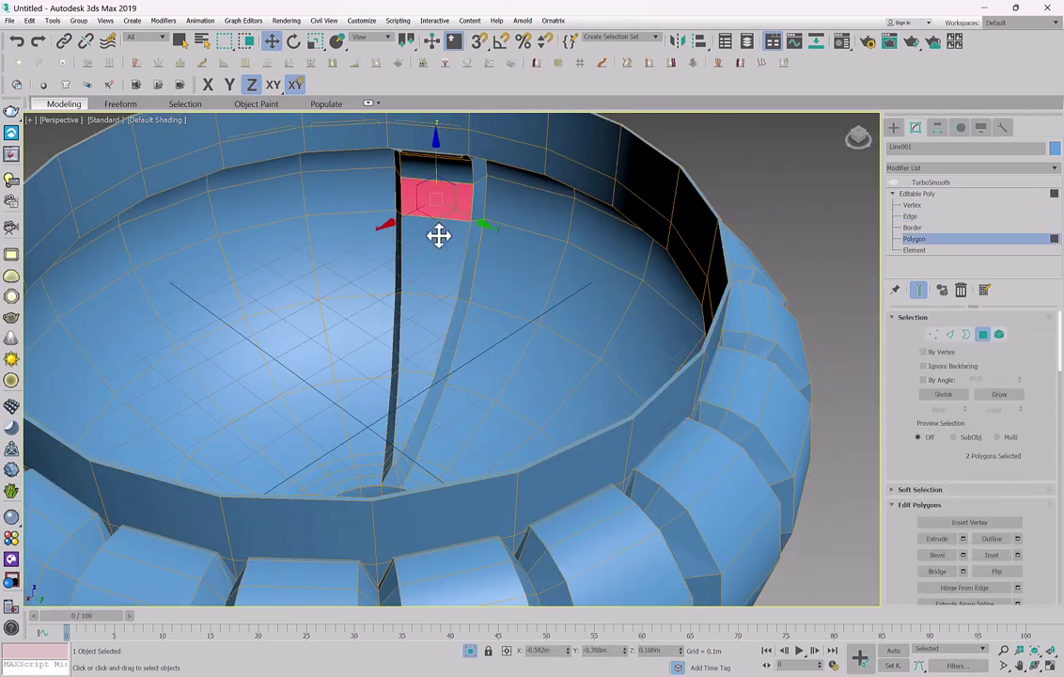
pyautogui.keyDown('ctrl'); pyautogui.click(432, 265); pyautogui.keyUp('ctrl')
pyautogui.keyDown('ctrl'); pyautogui.click(419, 331); pyautogui.keyUp('ctrl')
pyautogui.keyDown('ctrl'); pyautogui.click(415, 390); pyautogui.keyUp('ctrl')
pyautogui.scroll(4, 395, 453)
pyautogui.keyDown('ctrl'); pyautogui.click(381, 513); pyautogui.keyUp('ctrl')
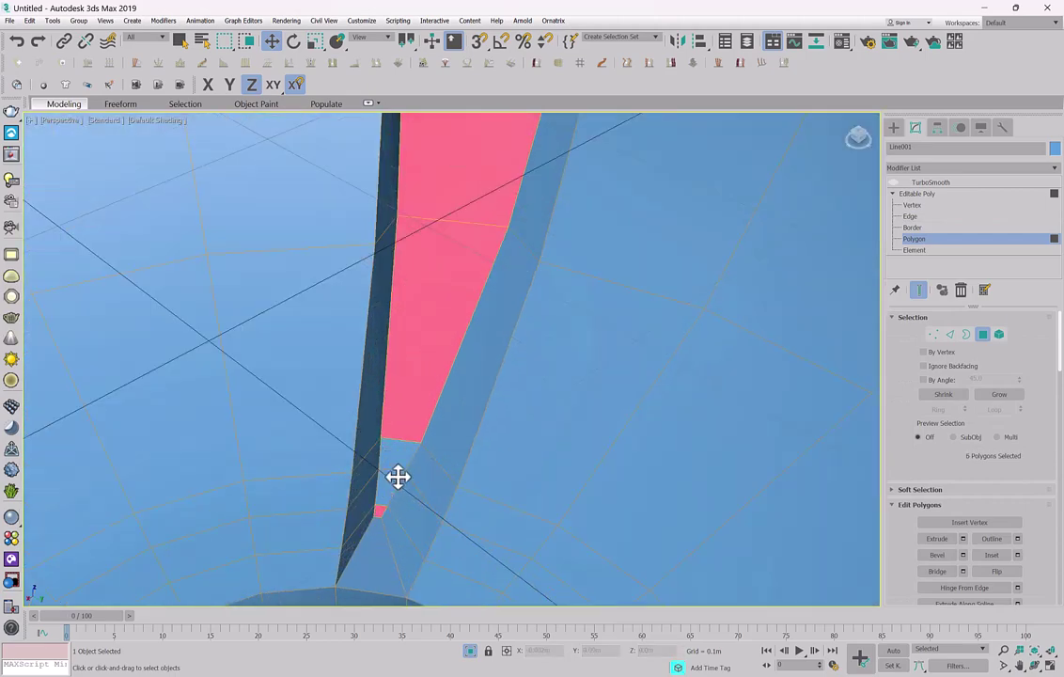
pyautogui.keyDown('ctrl'); pyautogui.click(398, 475); pyautogui.keyUp('ctrl')
pyautogui.scroll(-6, 400, 434)
pyautogui.moveTo(432, 235); pyautogui.dragTo(404, 291, button='middle')
pyautogui.scroll(5, 451, 287)
pyautogui.keyDown('ctrl'); pyautogui.click(445, 251); pyautogui.keyUp('ctrl')
pyautogui.scroll(-5, 513, 283)
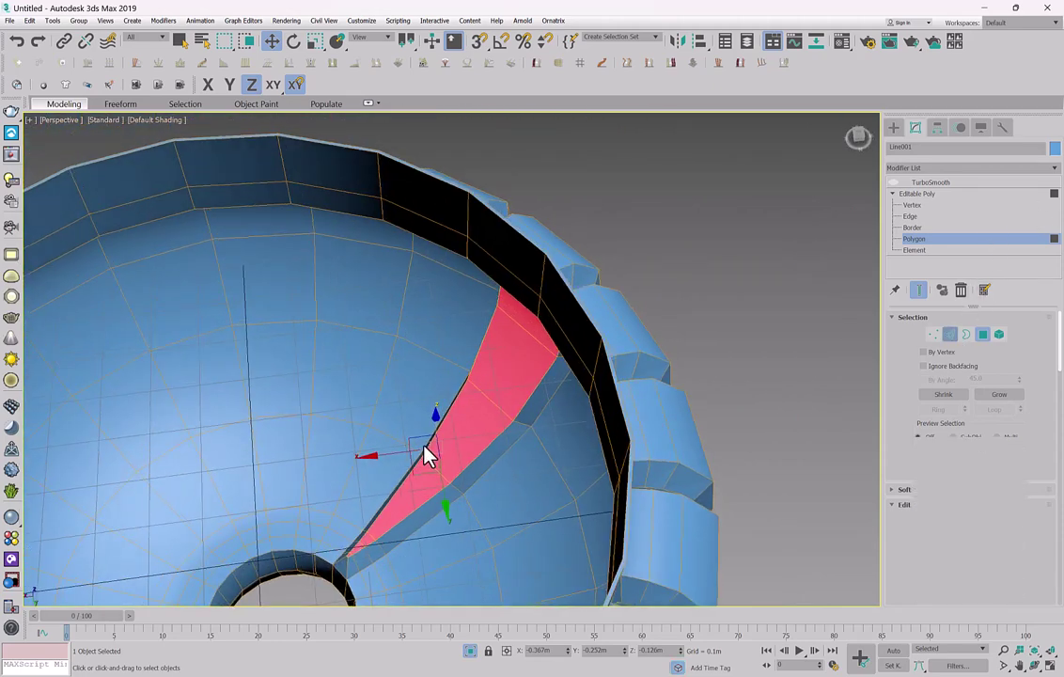
pyautogui.rightClick(491, 388)
pyautogui.click(472, 409)
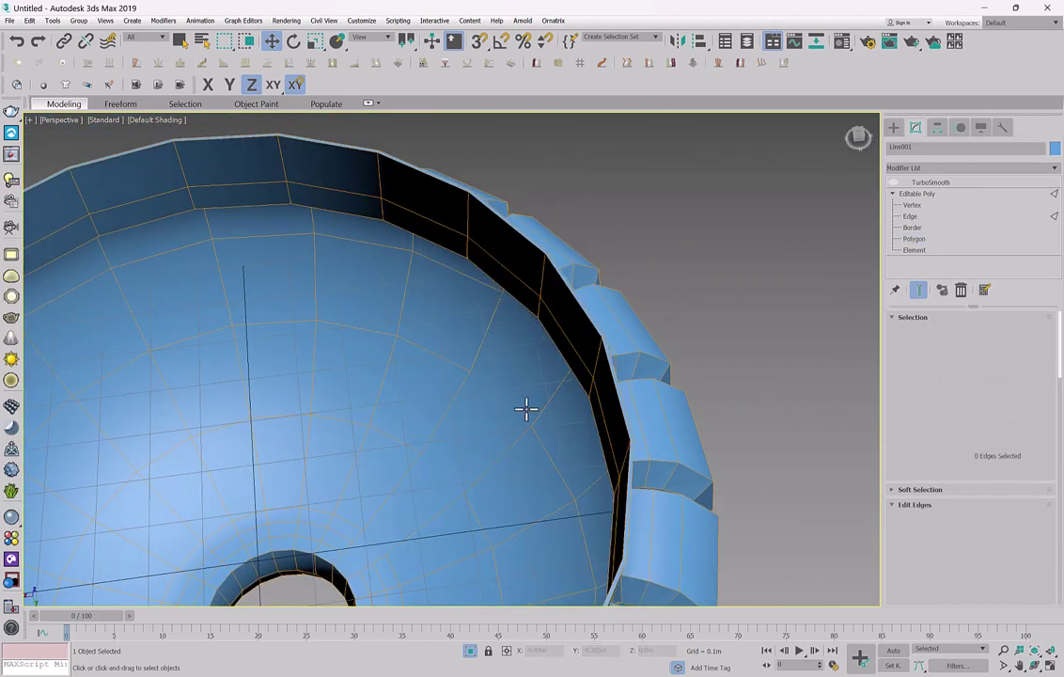
# Remove the edge loops along both sides of the long recessed strip on the bowl's inner wall.
pyautogui.doubleClick(499, 448)
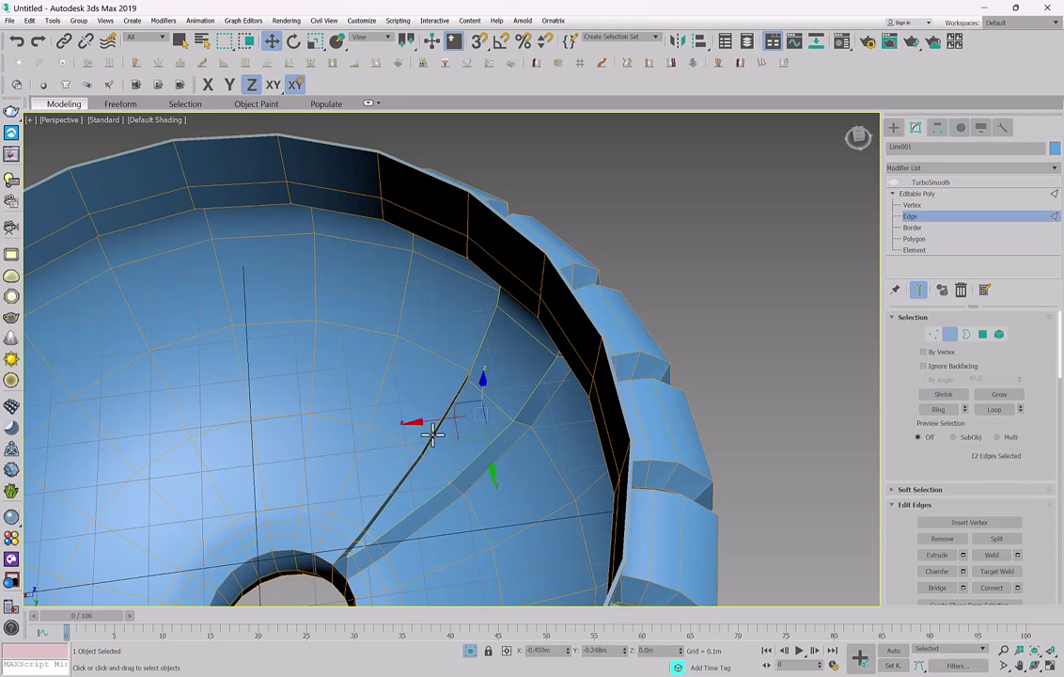
pyautogui.keyDown('ctrl'); pyautogui.doubleClick(434, 435); pyautogui.keyUp('ctrl')
pyautogui.keyDown('alt'); pyautogui.moveTo(378, 421); pyautogui.dragTo(484, 436, button='middle'); pyautogui.keyUp('alt')
pyautogui.click(492, 433)
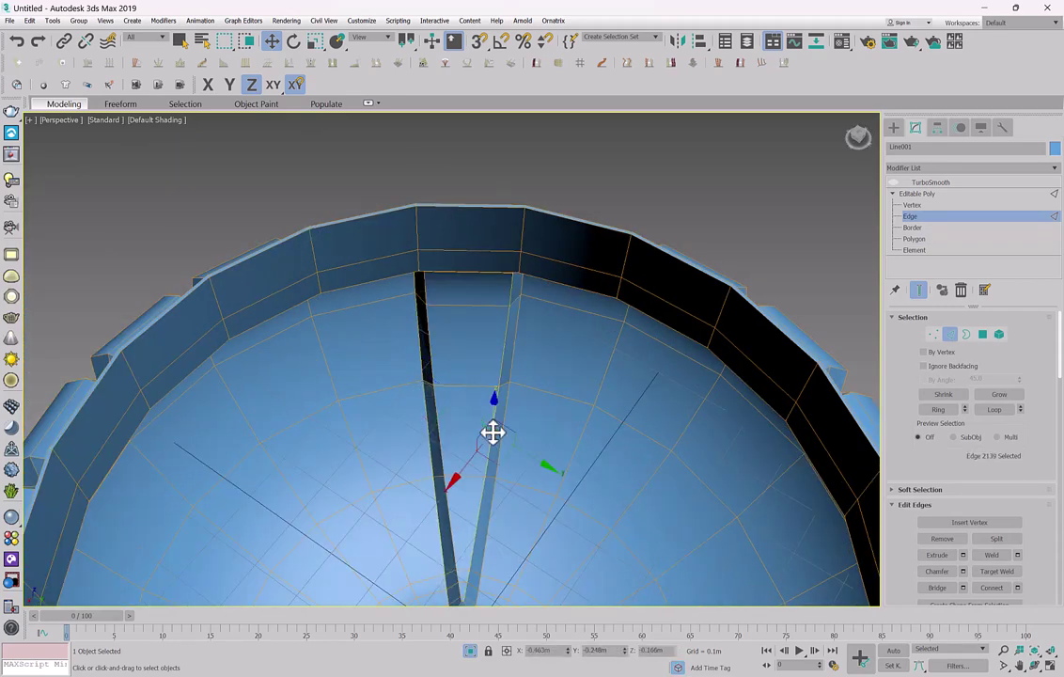
pyautogui.rightClick(493, 433)
pyautogui.click(475, 459)
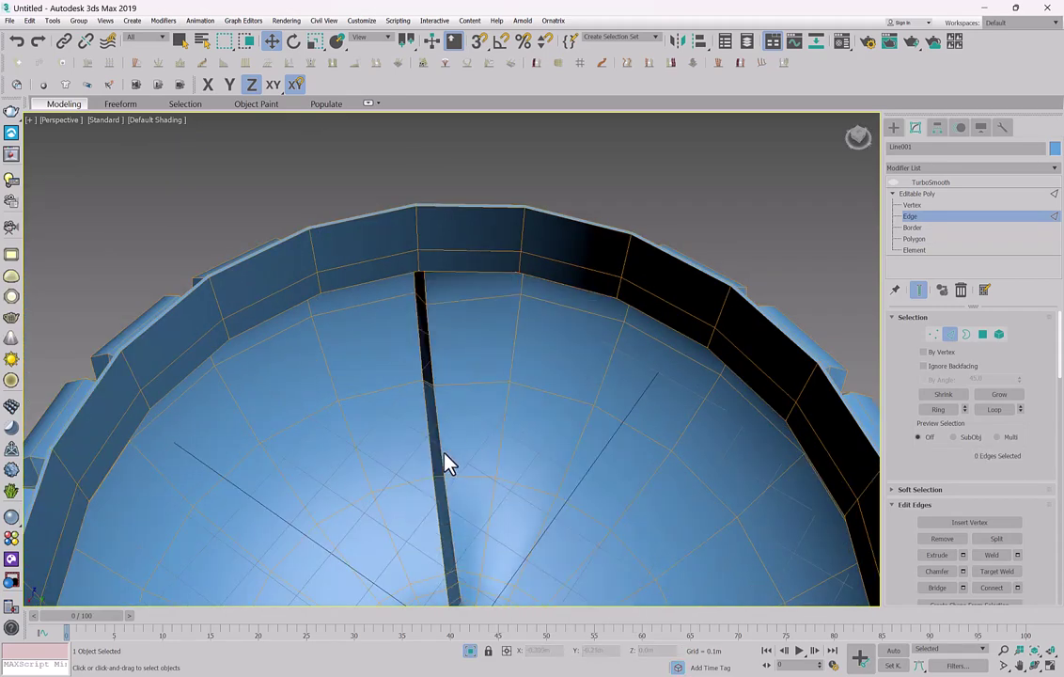
pyautogui.doubleClick(441, 452)
pyautogui.rightClick(442, 452)
pyautogui.click(425, 475)
pyautogui.click(500, 432)
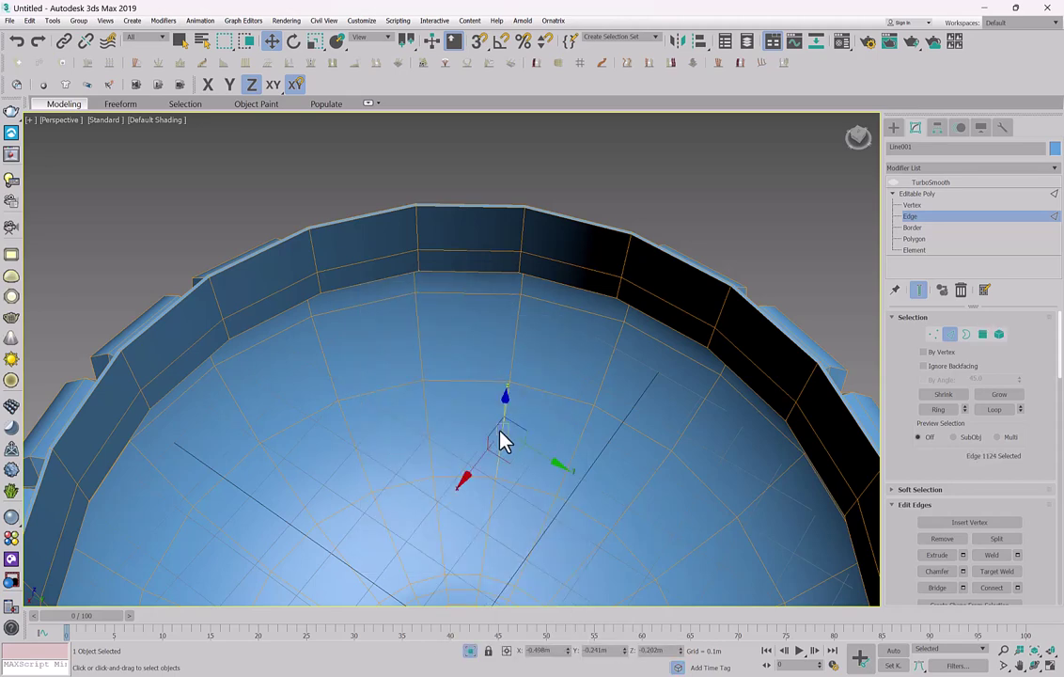
# Leave edge editing and move the reference photo plane along X, farther away from the urn.
pyautogui.scroll(-5, 501, 434)
pyautogui.keyDown('alt'); pyautogui.moveTo(415, 428); pyautogui.dragTo(587, 307, button='middle'); pyautogui.keyUp('alt')
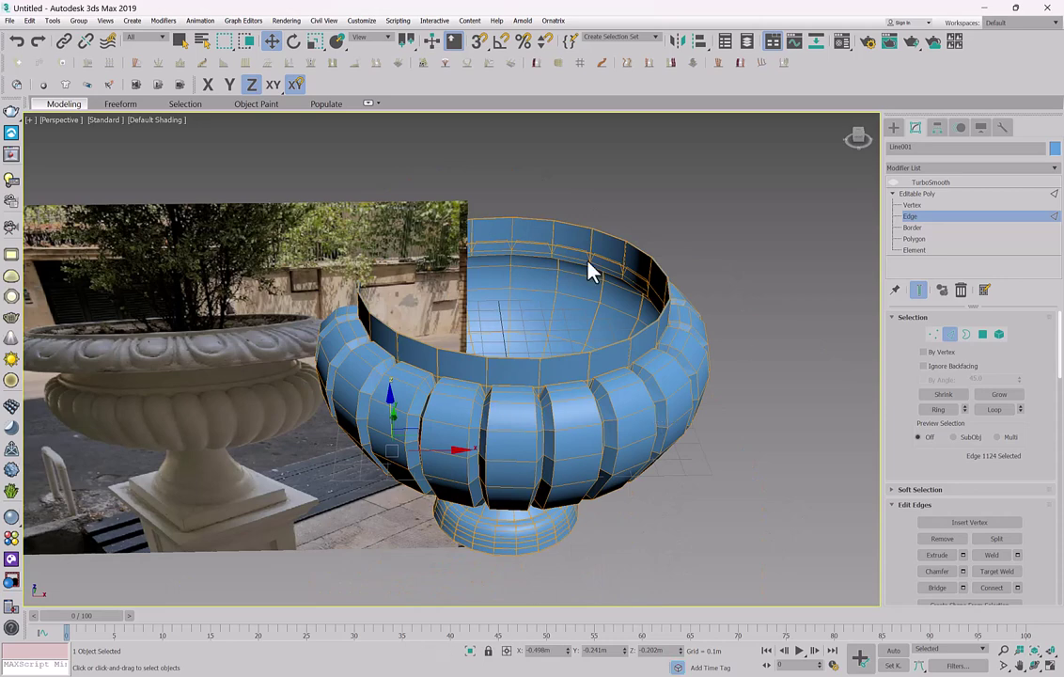
pyautogui.click(528, 376)
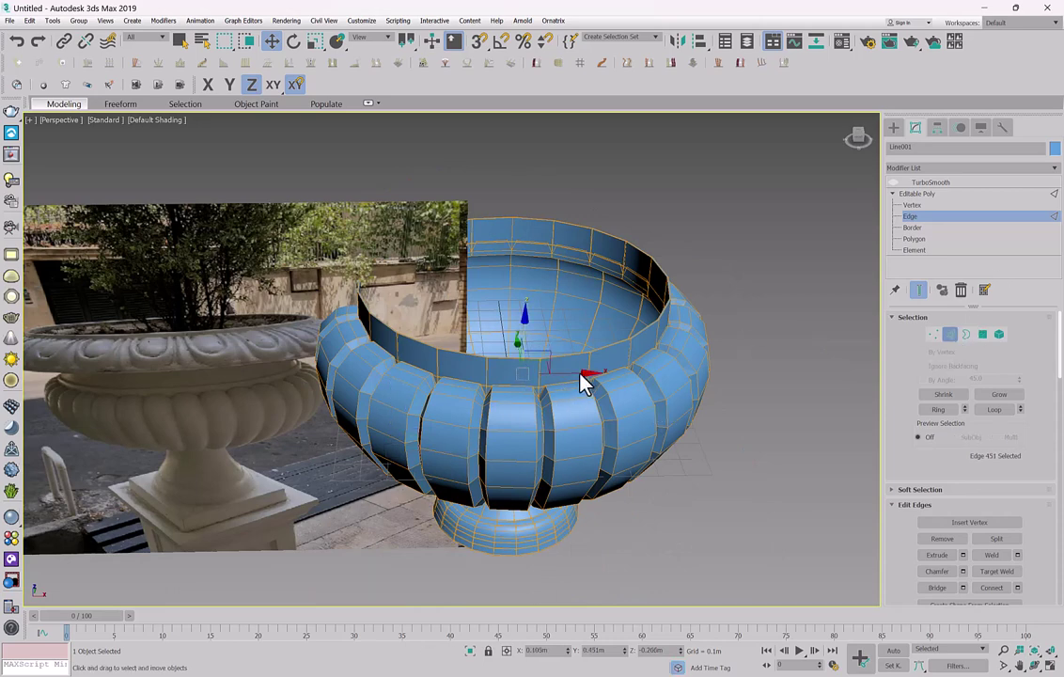
pyautogui.press('2')
pyautogui.click(148, 340)
pyautogui.moveTo(246, 394); pyautogui.dragTo(76, 396)
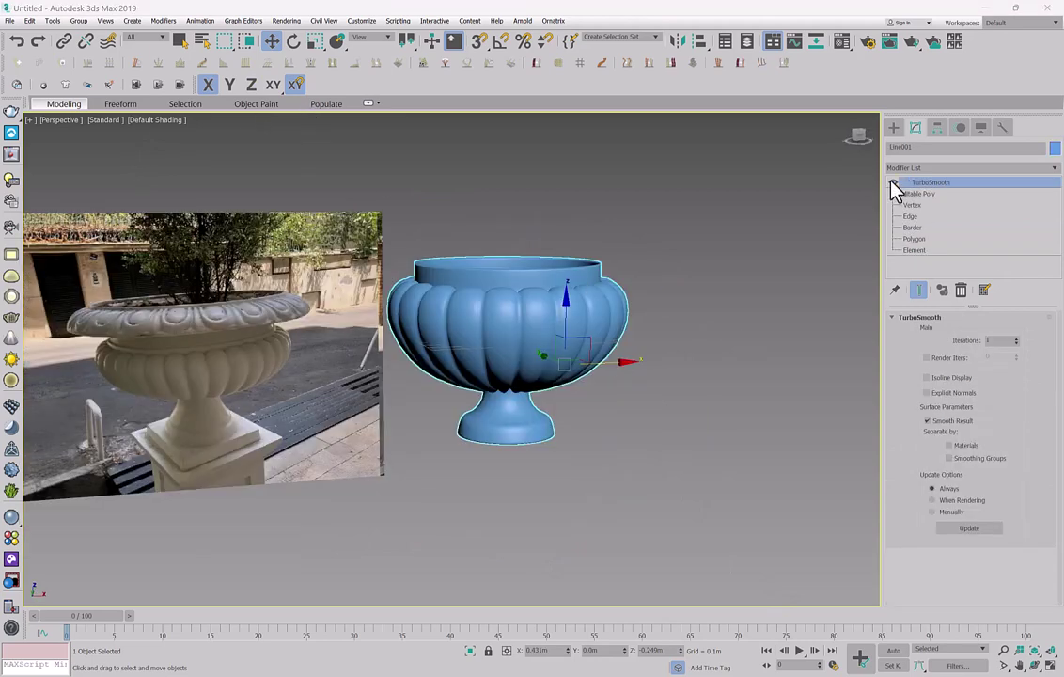
# With TurboSmooth hidden, remove the two edge loops running around the underside of the ribs closest to the neck.
pyautogui.scroll(3, 599, 335)
pyautogui.keyDown('alt'); pyautogui.moveTo(553, 344); pyautogui.dragTo(565, 319, button='middle'); pyautogui.keyUp('alt')
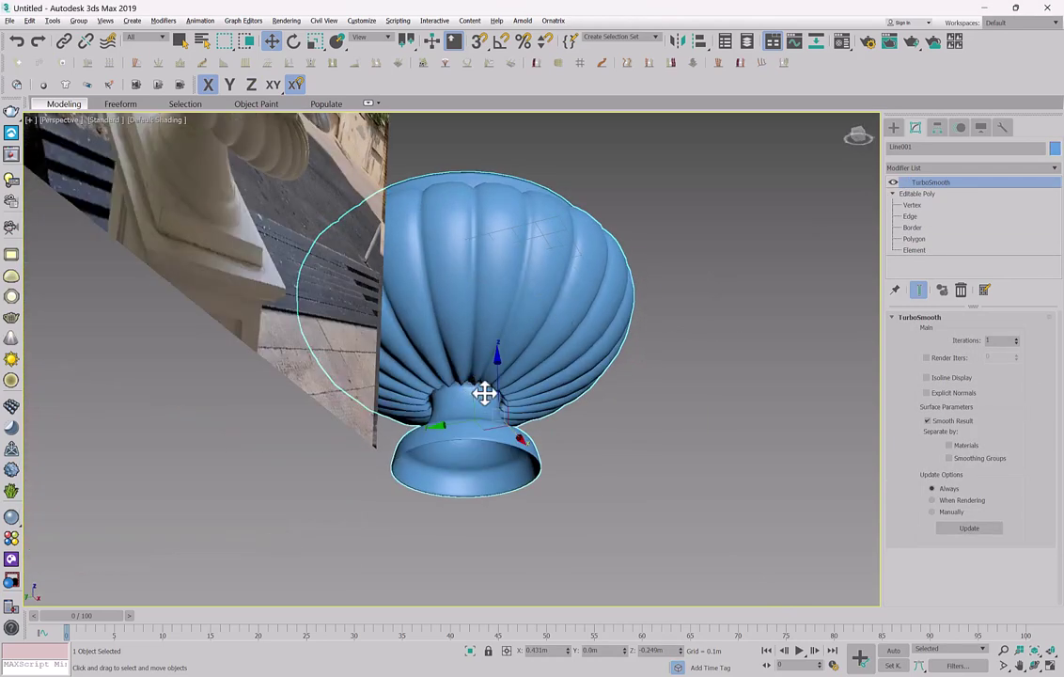
pyautogui.scroll(7, 483, 392)
pyautogui.click(1016, 343)
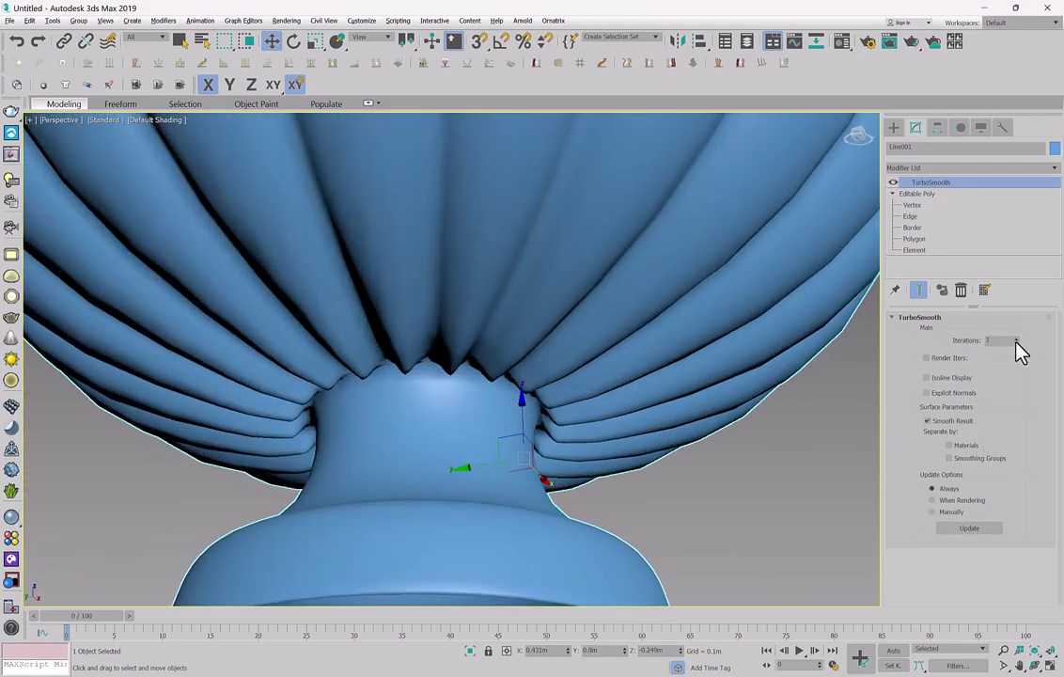
pyautogui.click(893, 182)
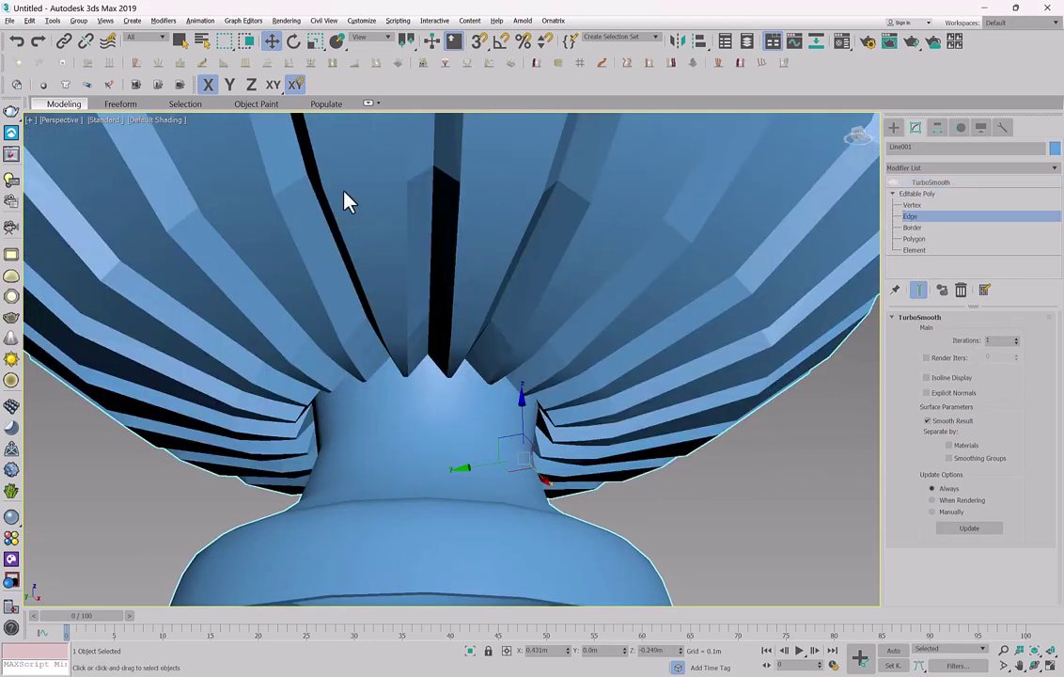
pyautogui.keyDown('alt'); pyautogui.moveTo(497, 339); pyautogui.dragTo(461, 328, button='middle'); pyautogui.keyUp('alt')
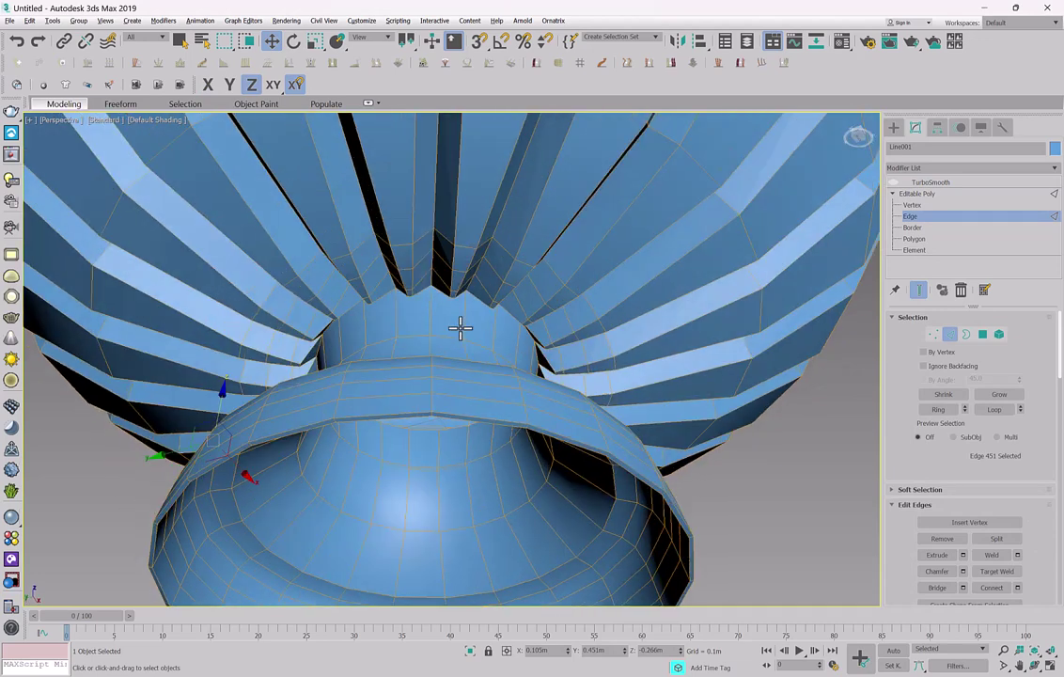
pyautogui.scroll(5, 485, 310)
pyautogui.scroll(-2, 358, 232)
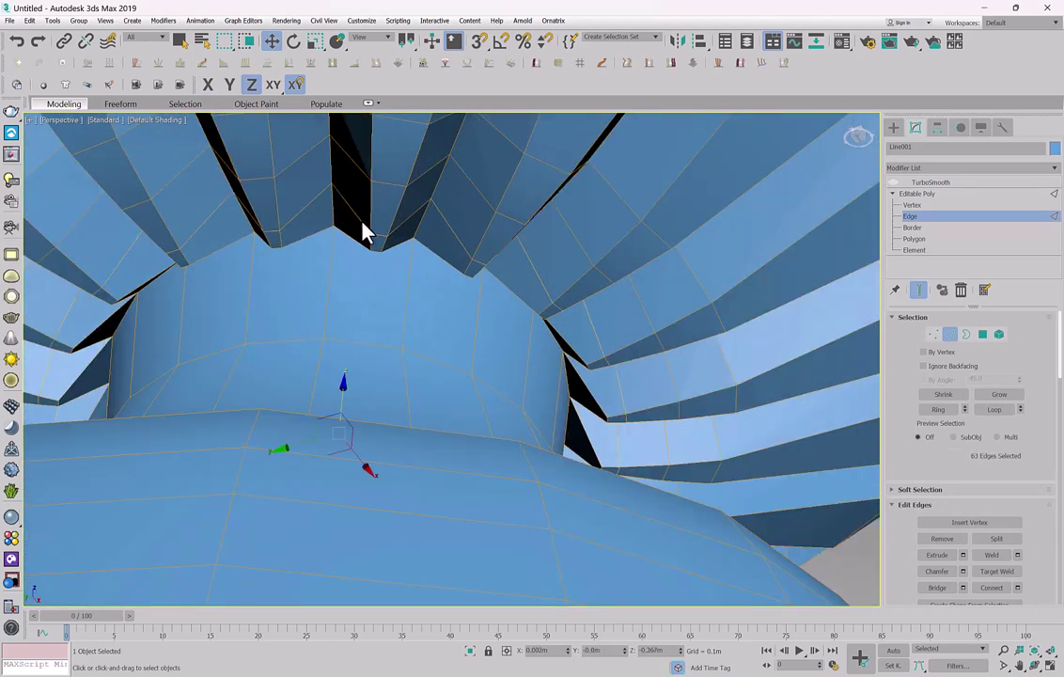
pyautogui.rightClick(362, 221)
pyautogui.click(347, 242)
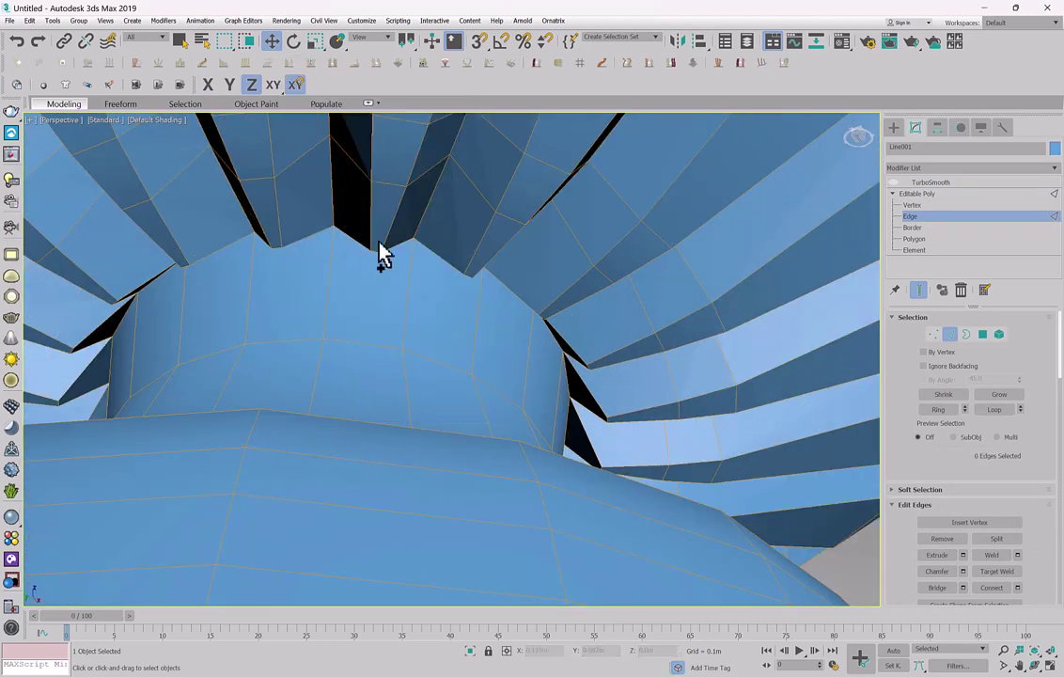
pyautogui.doubleClick(484, 197)
pyautogui.rightClick(483, 194)
pyautogui.click(461, 216)
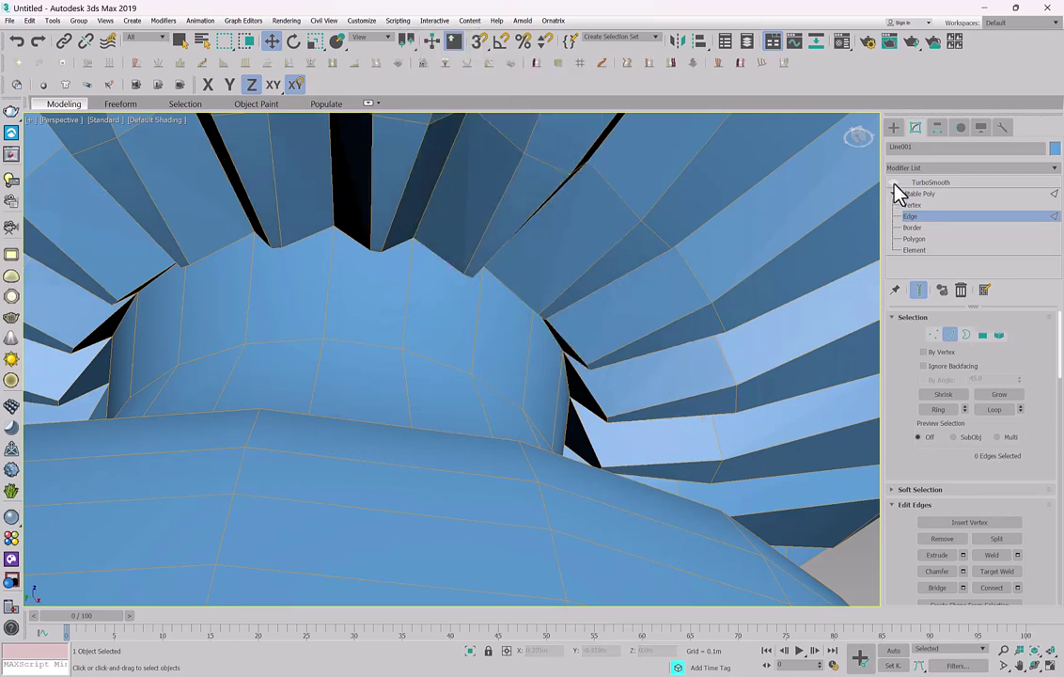
# Show the TurboSmooth result again and set its iterations to 2.
pyautogui.click(893, 183)
pyautogui.click(946, 193)
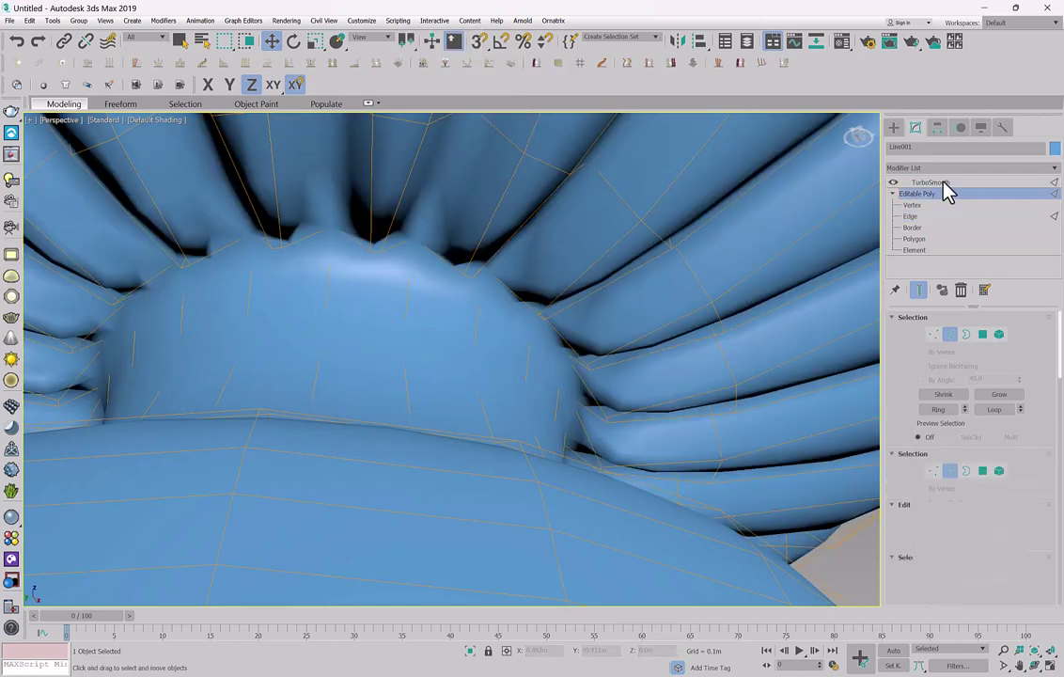
pyautogui.click(1017, 338)
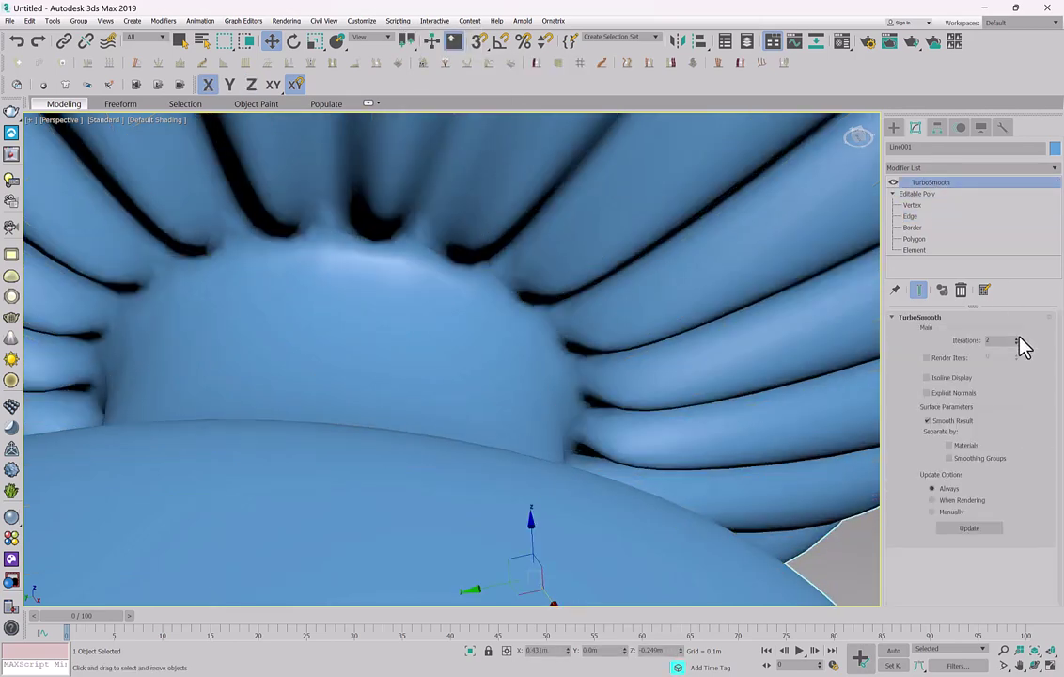
pyautogui.scroll(-5, 538, 295)
pyautogui.keyDown('alt'); pyautogui.moveTo(526, 285); pyautogui.dragTo(543, 330, button='middle'); pyautogui.keyUp('alt')
# With TurboSmooth hidden and edged faces shown, raise the edge loop at the collar's base to slightly above the ribs.
pyautogui.click(893, 182)
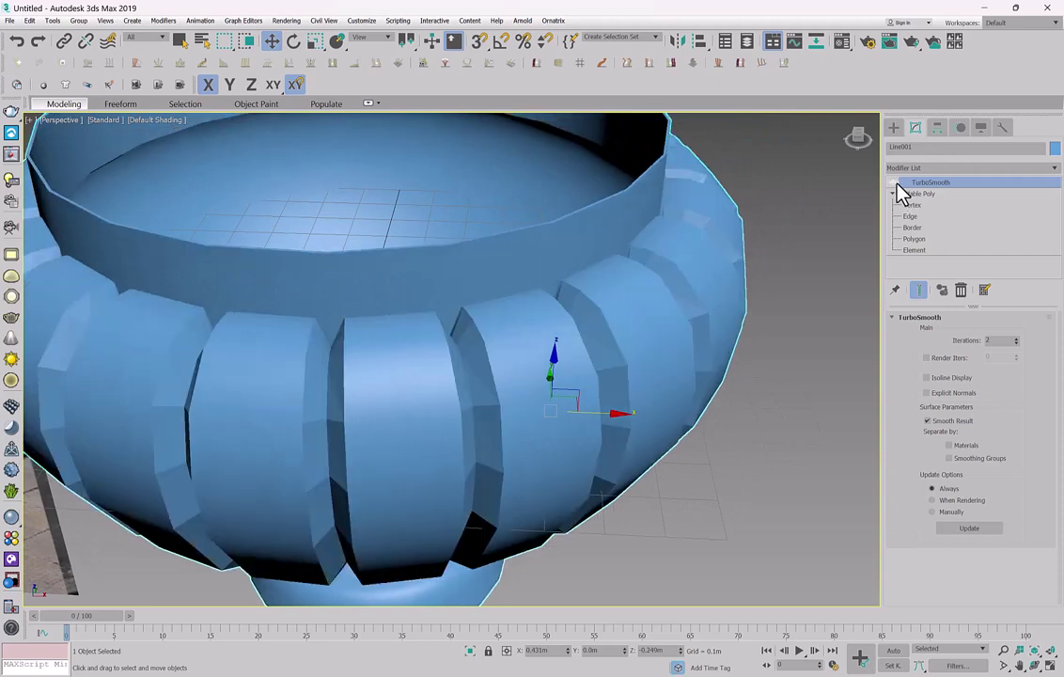
pyautogui.press('F4')
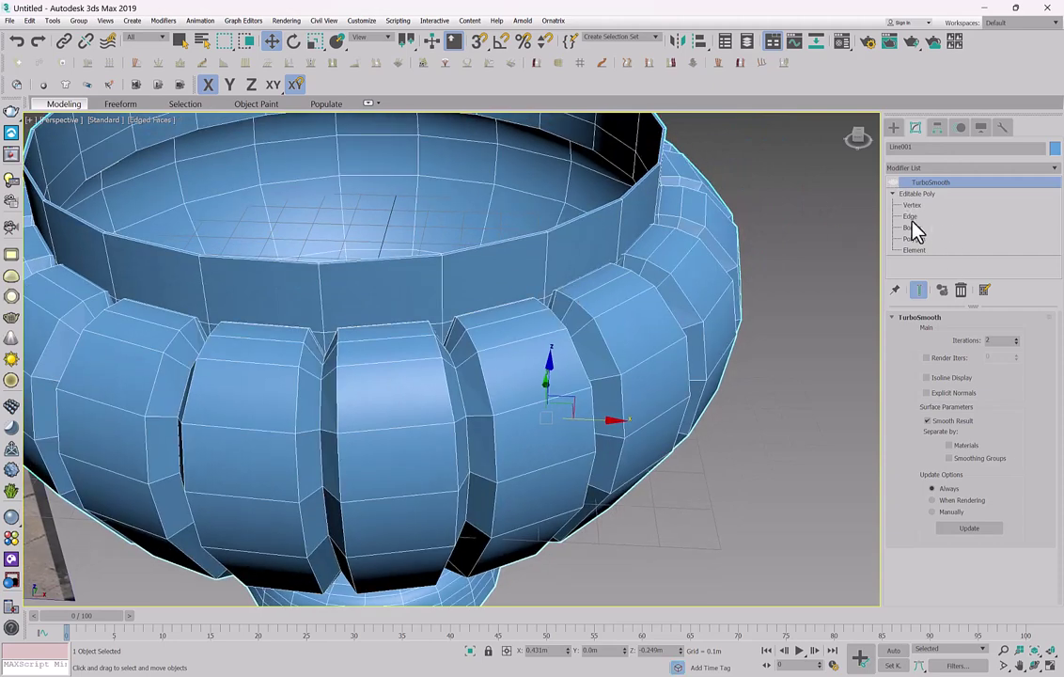
pyautogui.click(910, 217)
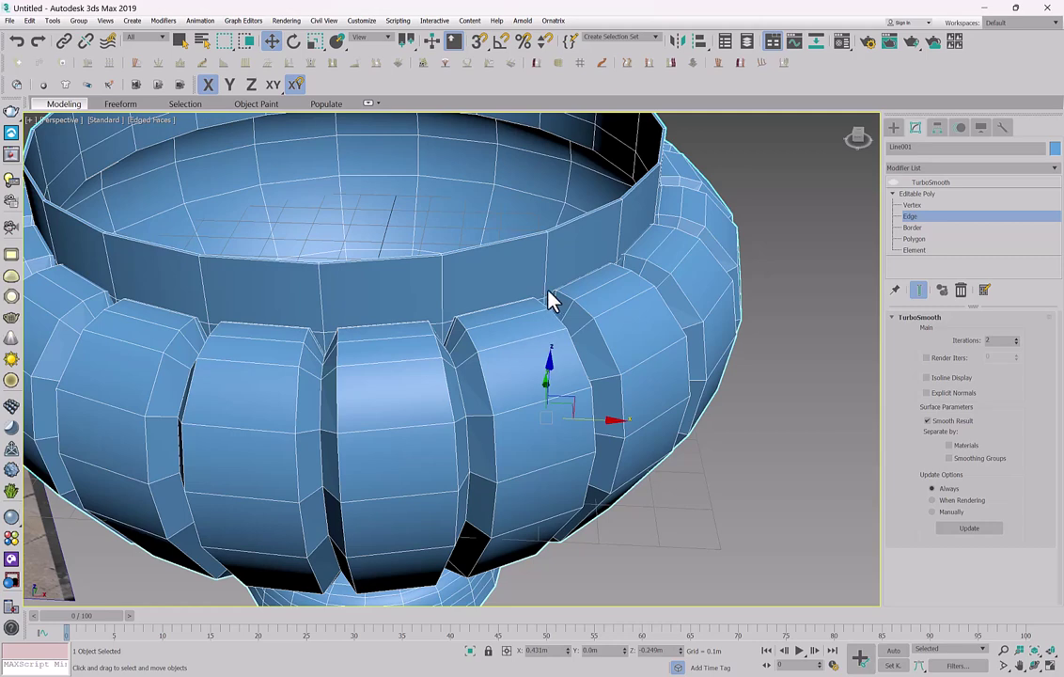
pyautogui.scroll(10, 551, 299)
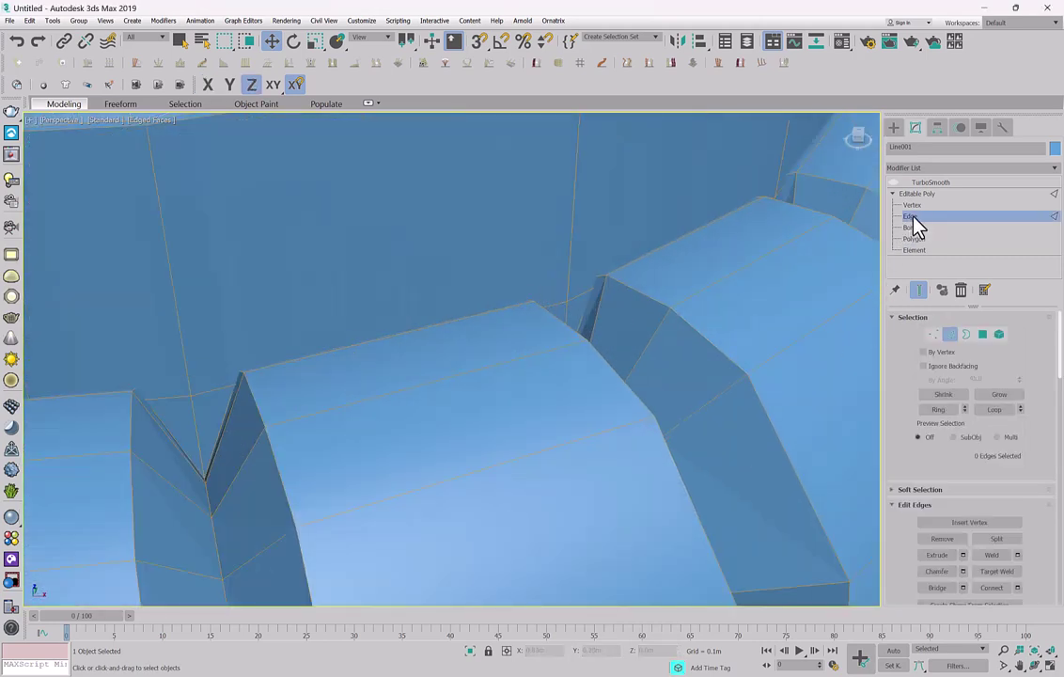
pyautogui.doubleClick(583, 296)
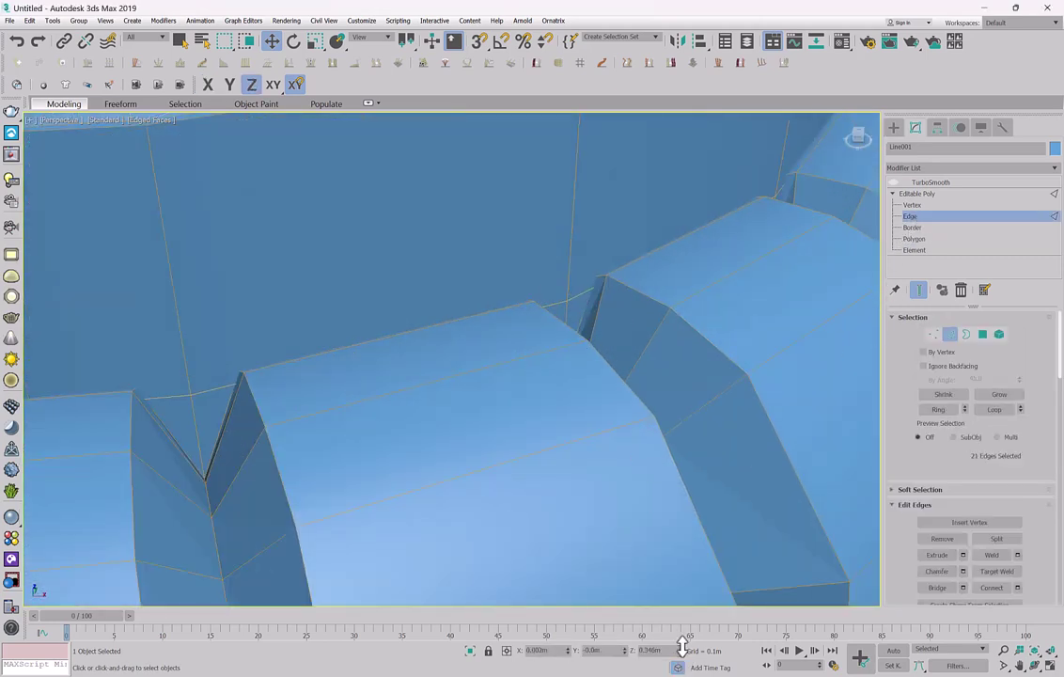
pyautogui.scroll(-8, 696, 380)
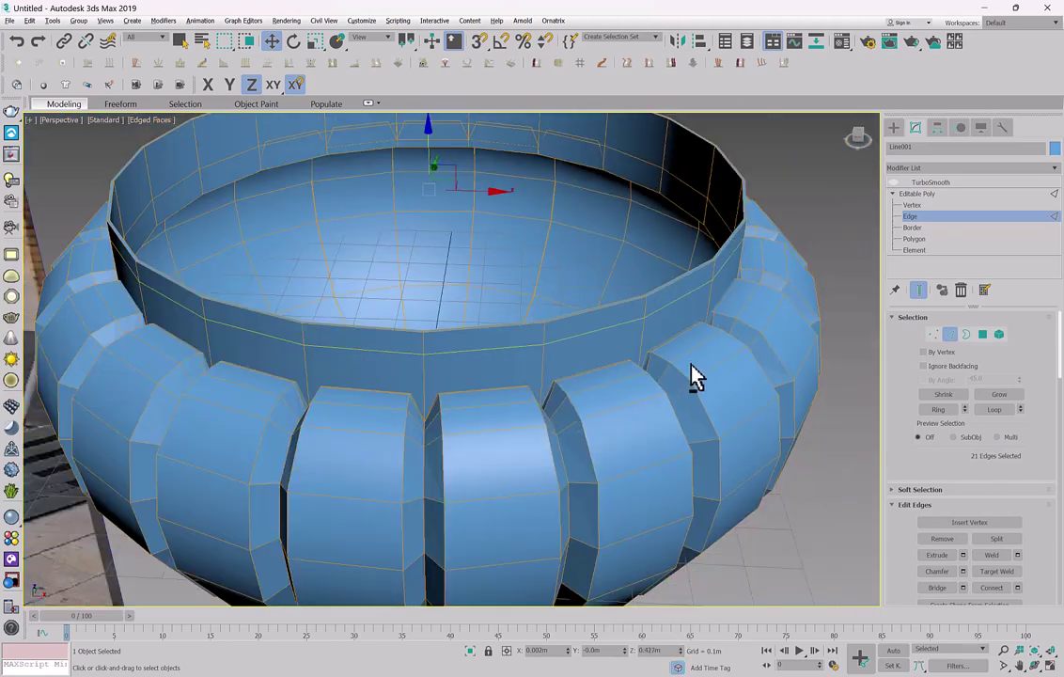
pyautogui.press('f')
pyautogui.moveTo(451, 312); pyautogui.dragTo(454, 335)
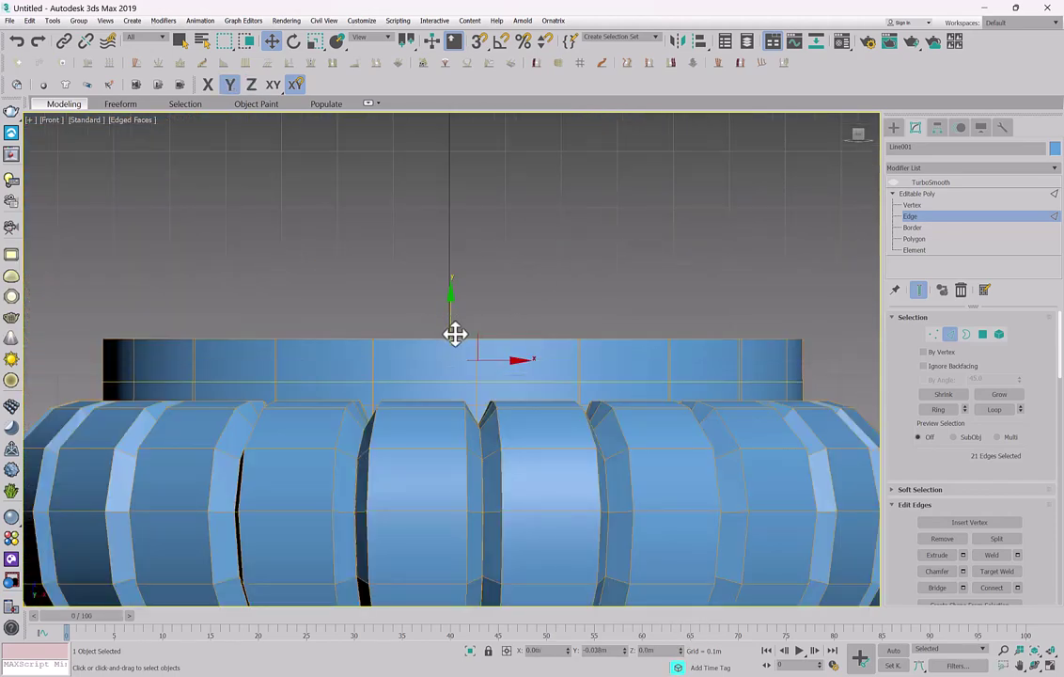
# Select the full ring of polygons at the collar's base and extrude it outward rather than as a group.
pyautogui.press('4')
pyautogui.click(713, 404)
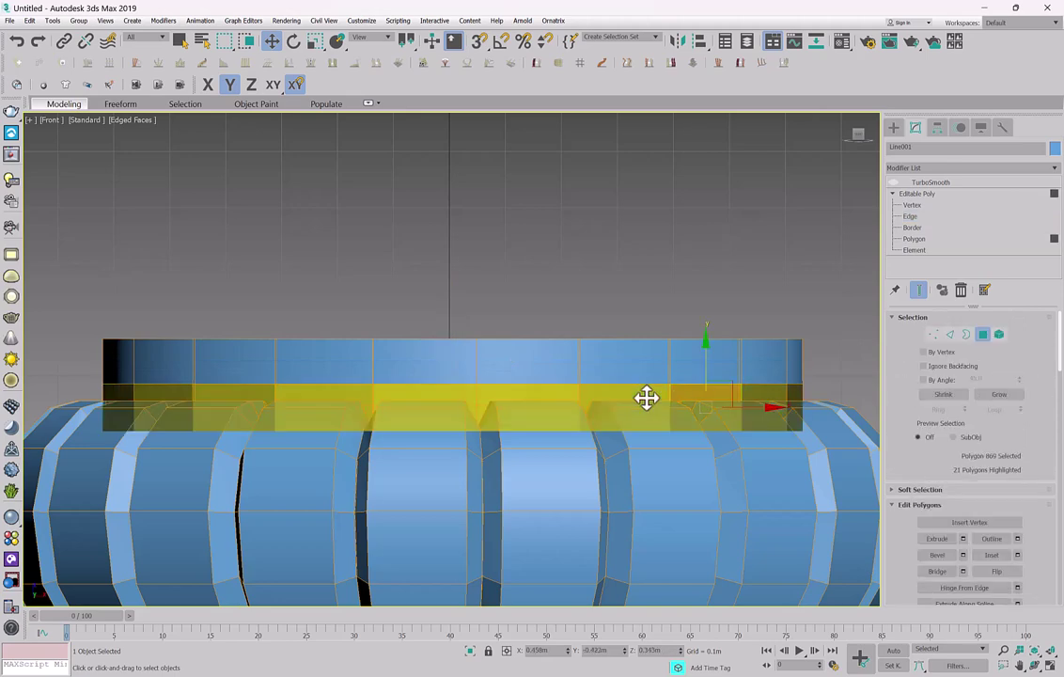
pyautogui.keyDown('shift'); pyautogui.click(646, 399); pyautogui.keyUp('shift')
pyautogui.keyDown('alt'); pyautogui.moveTo(653, 382); pyautogui.dragTo(712, 446, button='middle'); pyautogui.keyUp('alt')
pyautogui.rightClick(709, 444)
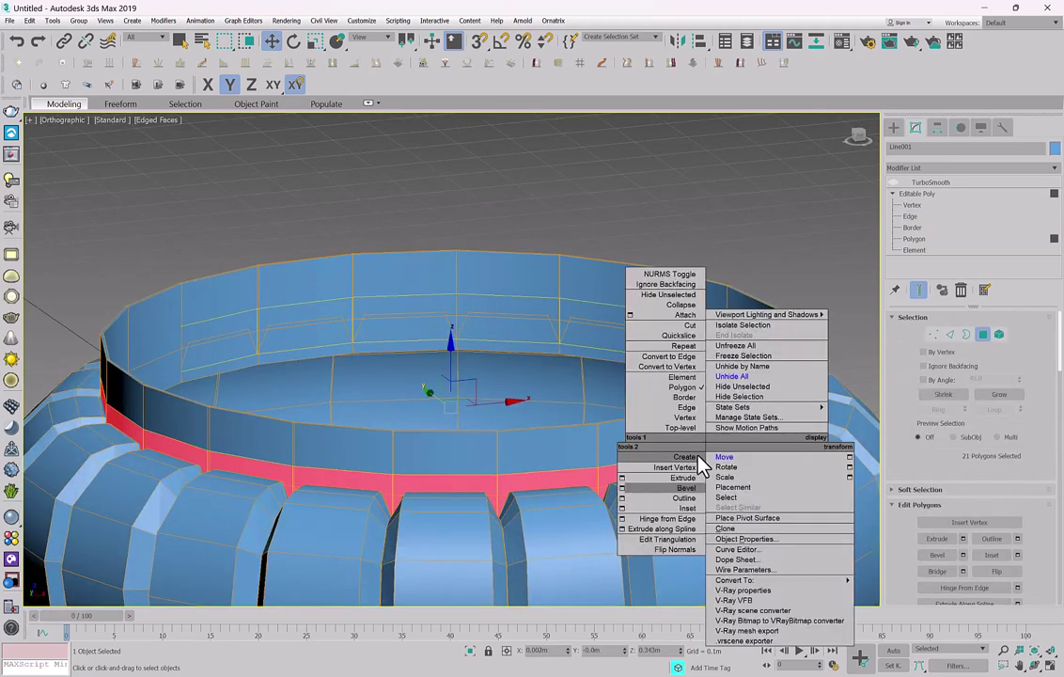
pyautogui.click(622, 477)
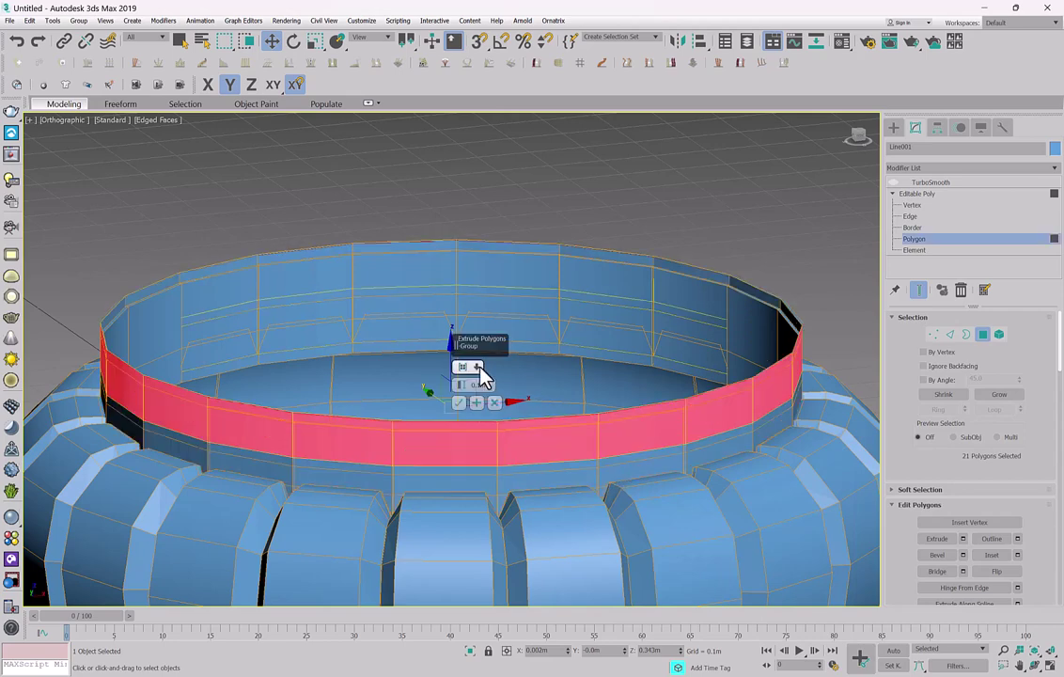
pyautogui.click(478, 368)
pyautogui.click(505, 399)
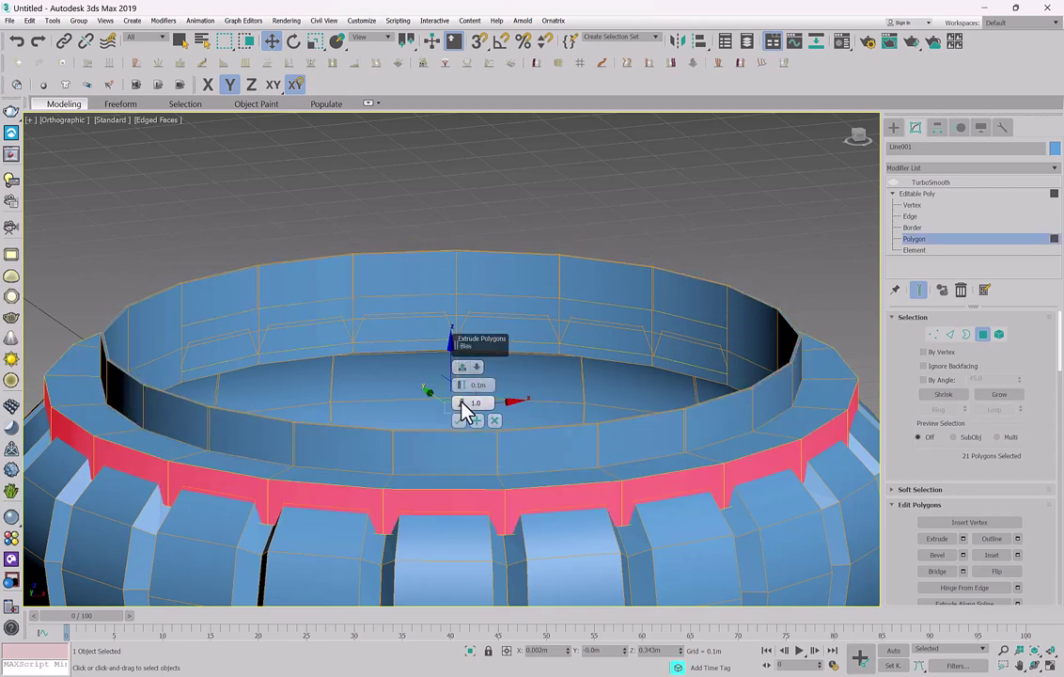
# Set the extrusion height of the collar-base polygon ring to 0.005 m and apply it several times in succession.
pyautogui.scroll(2, 465, 406)
pyautogui.scroll(3, 656, 461)
pyautogui.moveTo(462, 385); pyautogui.dragTo(491, 385)
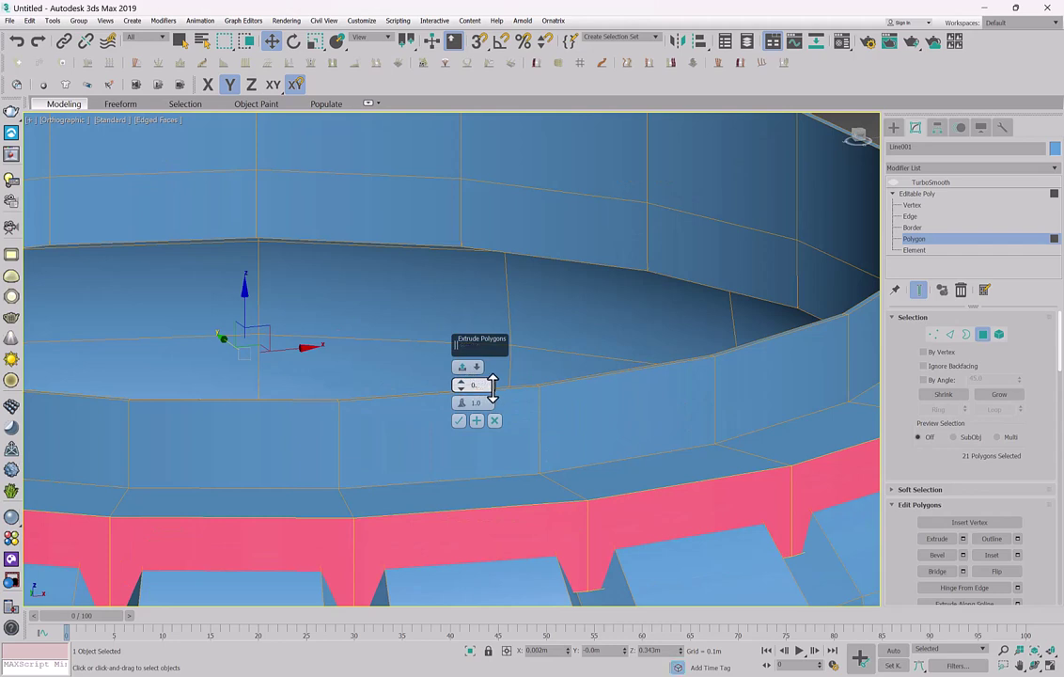
pyautogui.write('01m')
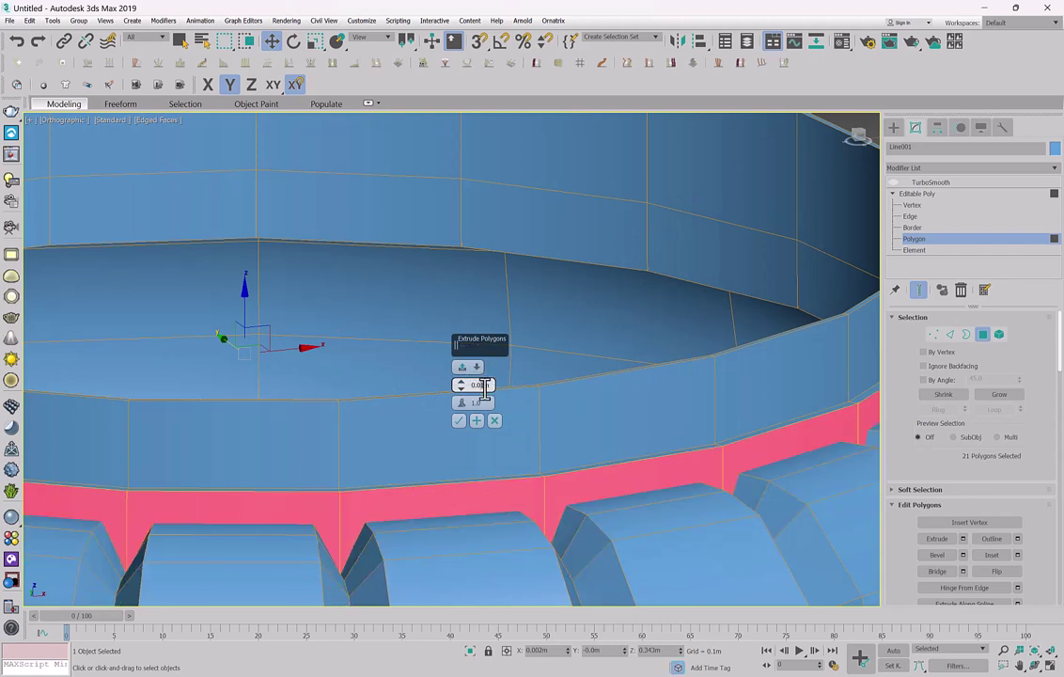
pyautogui.write('5')
pyautogui.press('Return')
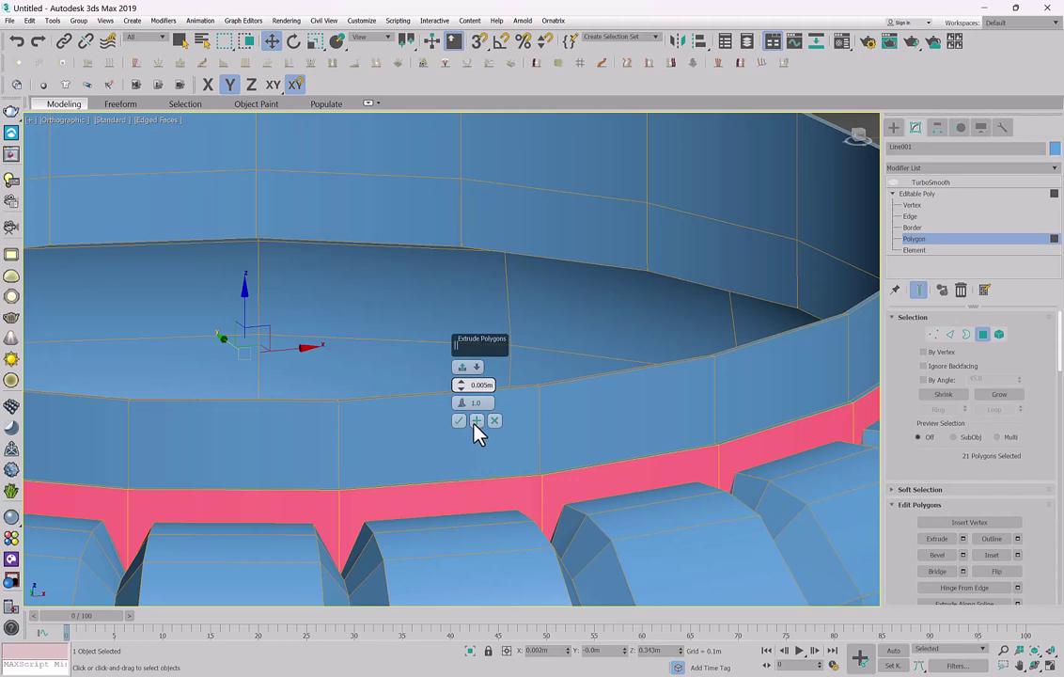
pyautogui.click(476, 421)
pyautogui.click(476, 421)
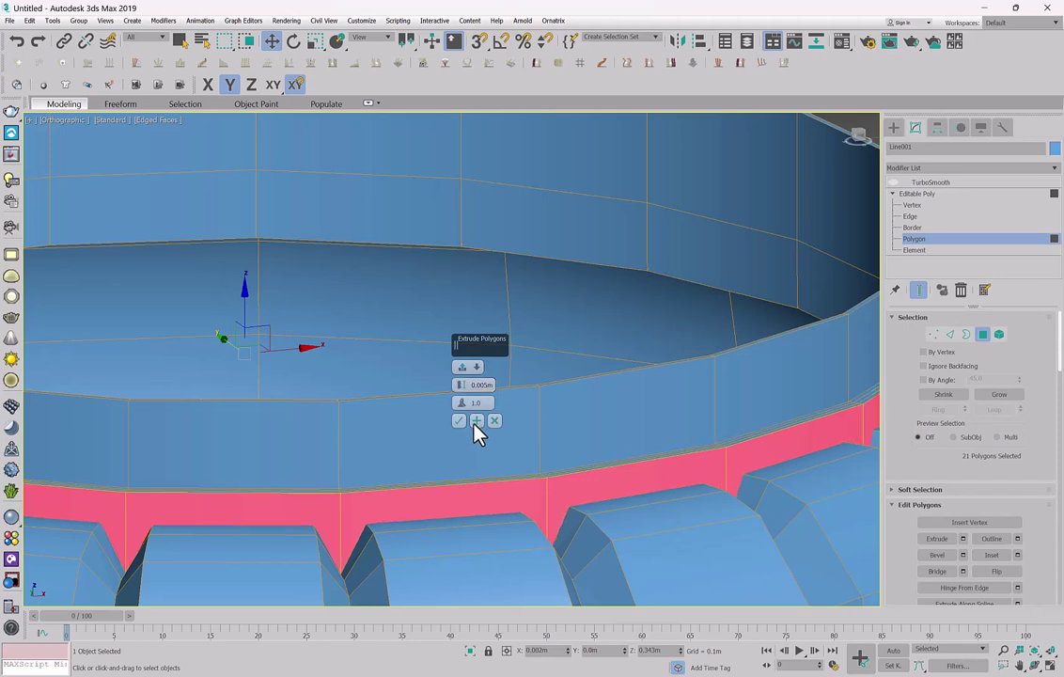
pyautogui.click(459, 422)
pyautogui.moveTo(735, 393); pyautogui.dragTo(549, 393, button='middle')
pyautogui.scroll(2, 765, 364)
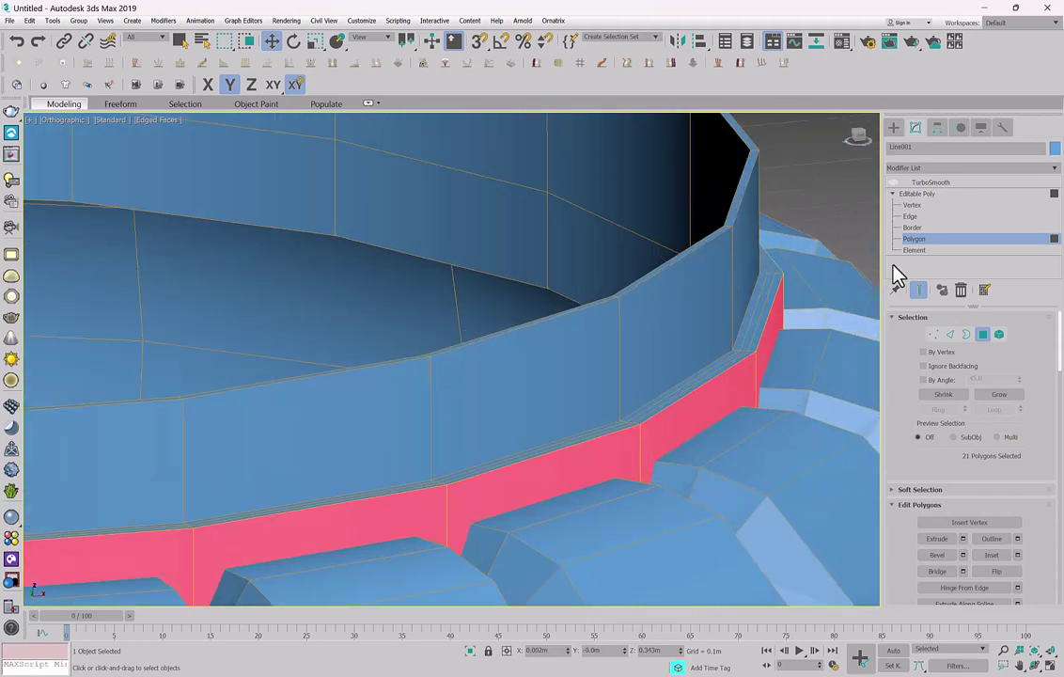
# Show the TurboSmooth result, leave polygon editing and turn off edged faces.
pyautogui.click(892, 182)
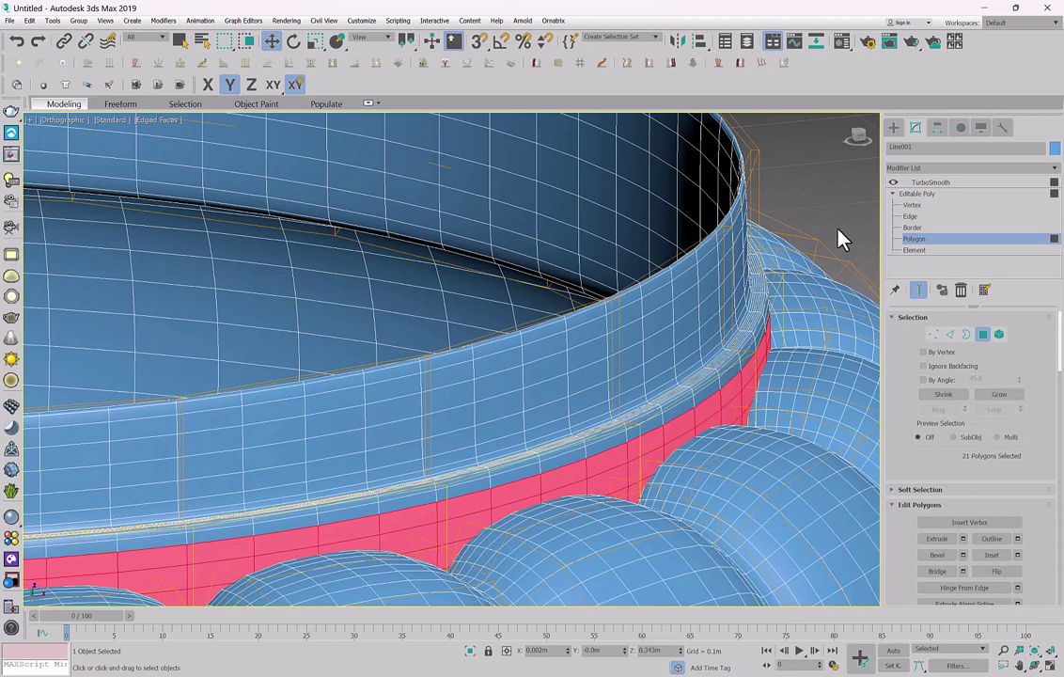
pyautogui.click(839, 239)
pyautogui.click(917, 195)
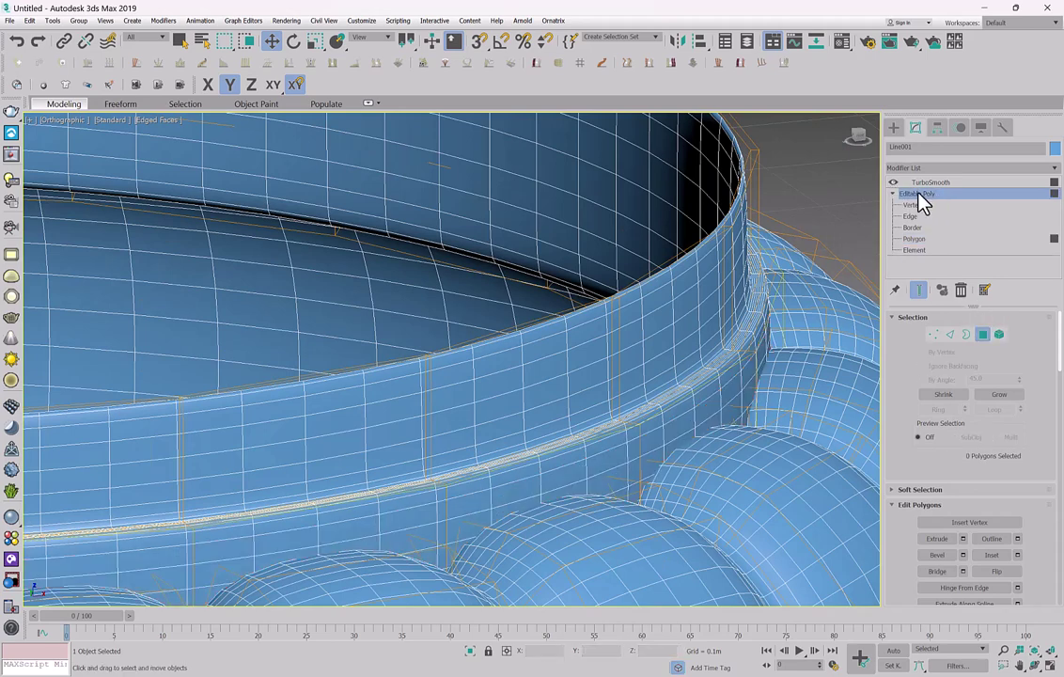
pyautogui.click(856, 201)
pyautogui.press('F3')
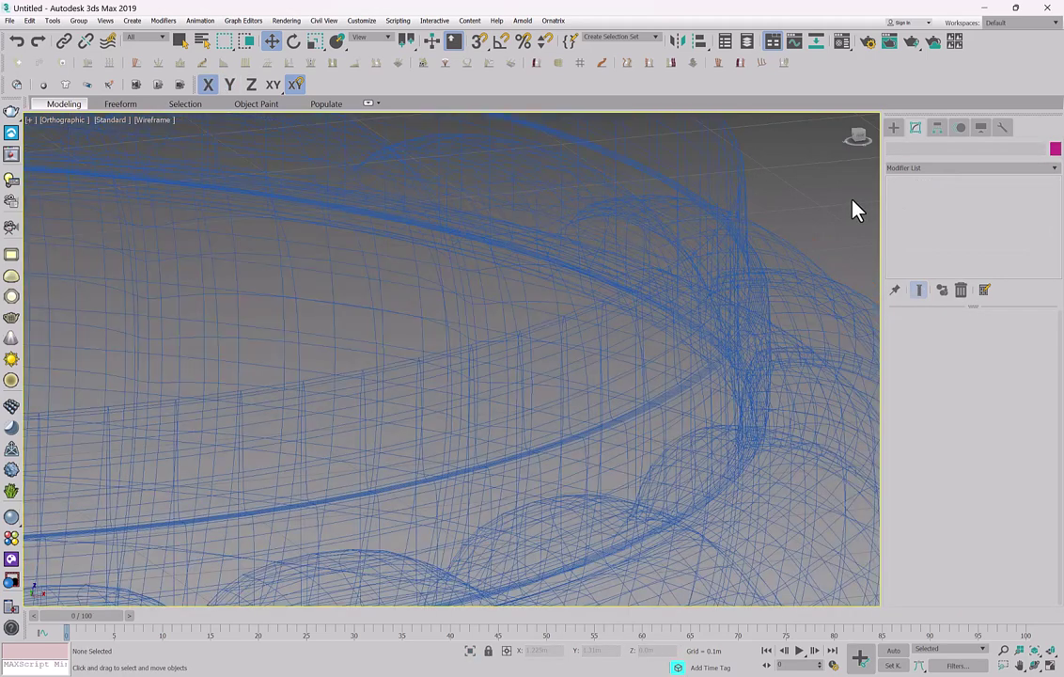
pyautogui.press('F3')
pyautogui.press('F4')
# Inspect the smoothed ring at the collar's base and the ribs beneath it.
pyautogui.scroll(-4, 798, 288)
pyautogui.keyDown('alt'); pyautogui.moveTo(798, 287); pyautogui.dragTo(604, 277, button='middle'); pyautogui.keyUp('alt')
pyautogui.click(605, 277)
pyautogui.scroll(-1, 648, 256)
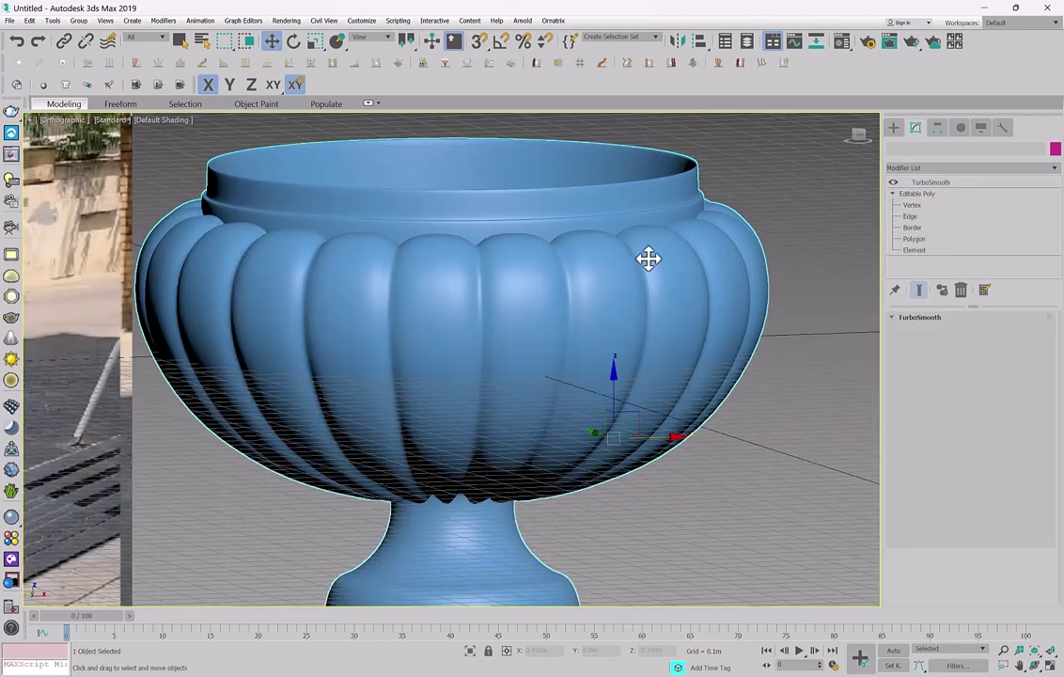
pyautogui.scroll(1, 666, 215)
pyautogui.scroll(-3, 667, 216)
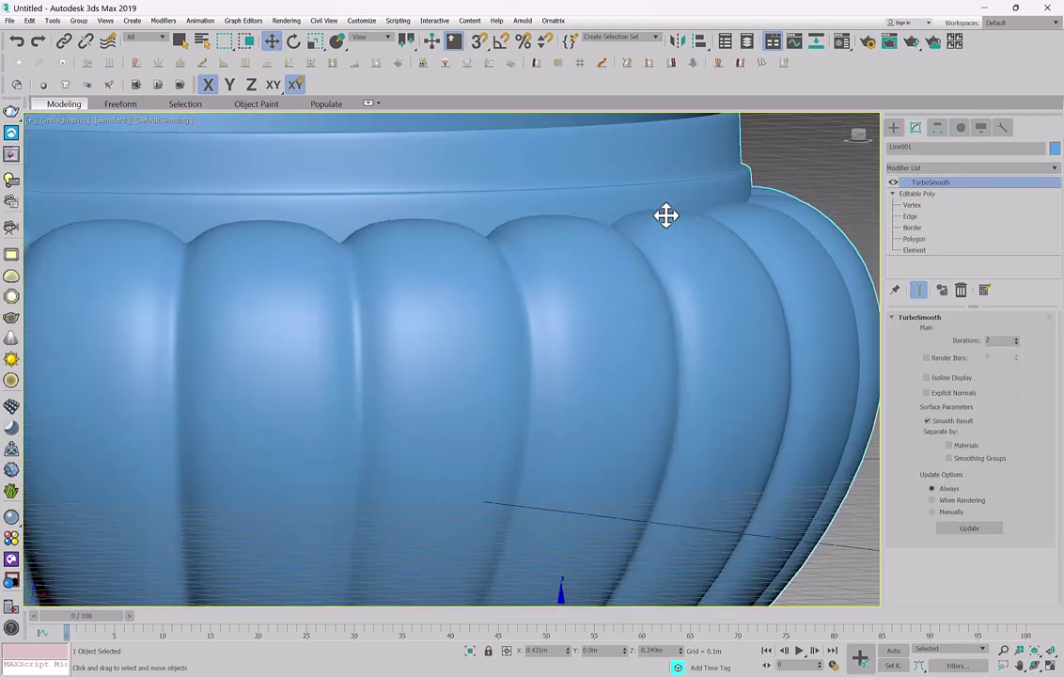
pyautogui.scroll(5, 684, 209)
pyautogui.keyDown('alt'); pyautogui.moveTo(697, 220); pyautogui.dragTo(672, 213, button='middle'); pyautogui.keyUp('alt')
# In the front view with TurboSmooth hidden, raise the collar's top rim vertices to about Z 0.52 m.
pyautogui.press('f')
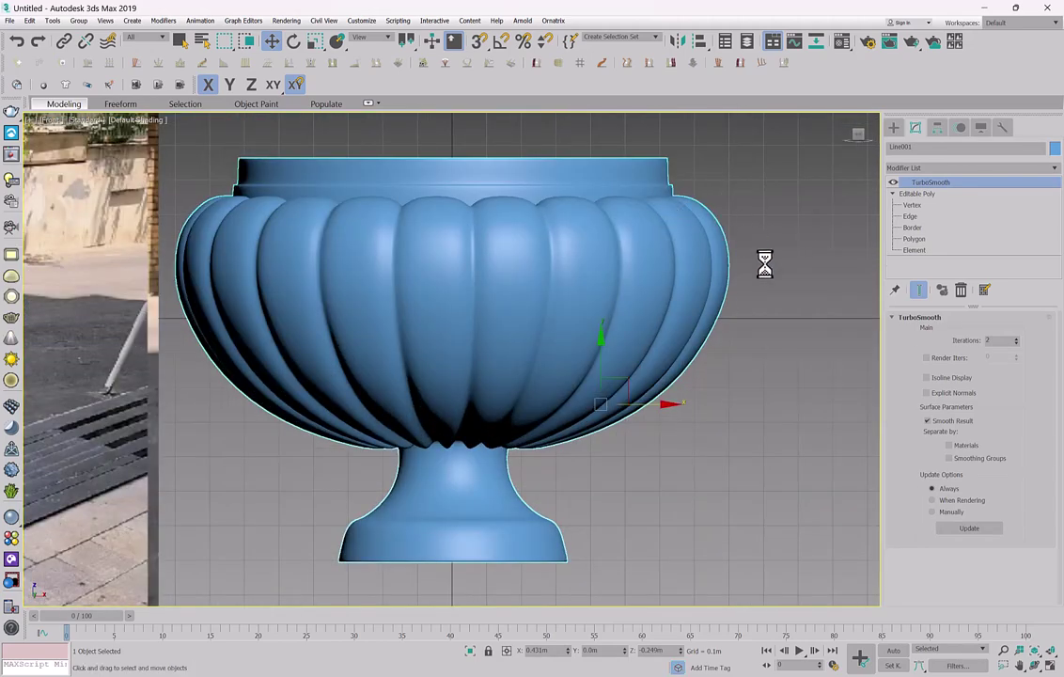
pyautogui.click(910, 217)
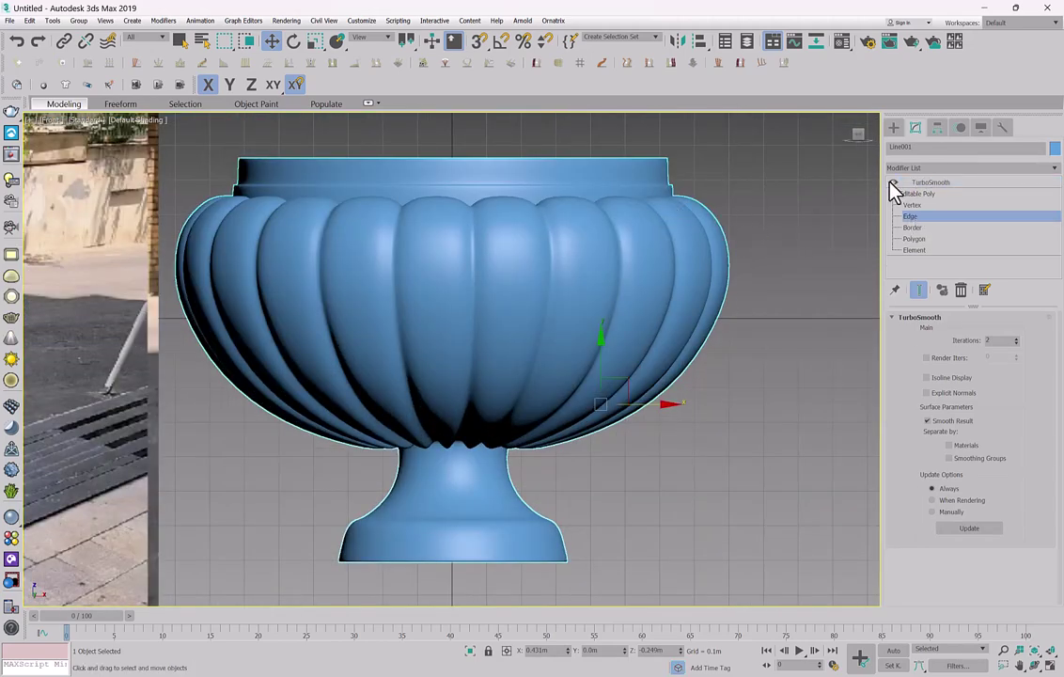
pyautogui.moveTo(706, 150); pyautogui.dragTo(759, 231, button='middle')
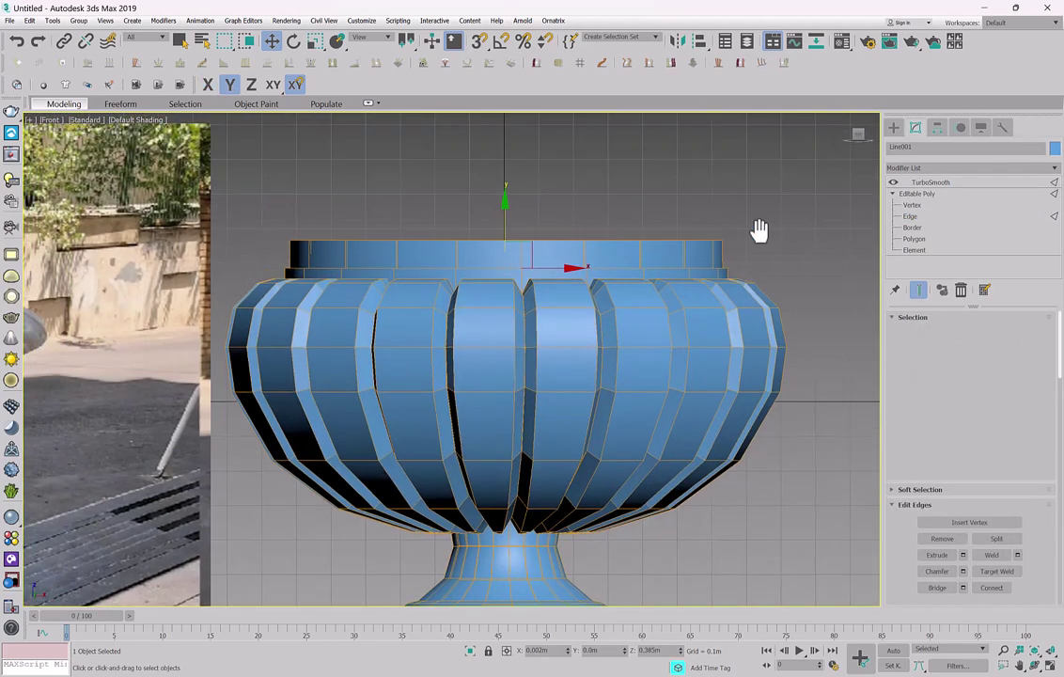
pyautogui.press('1')
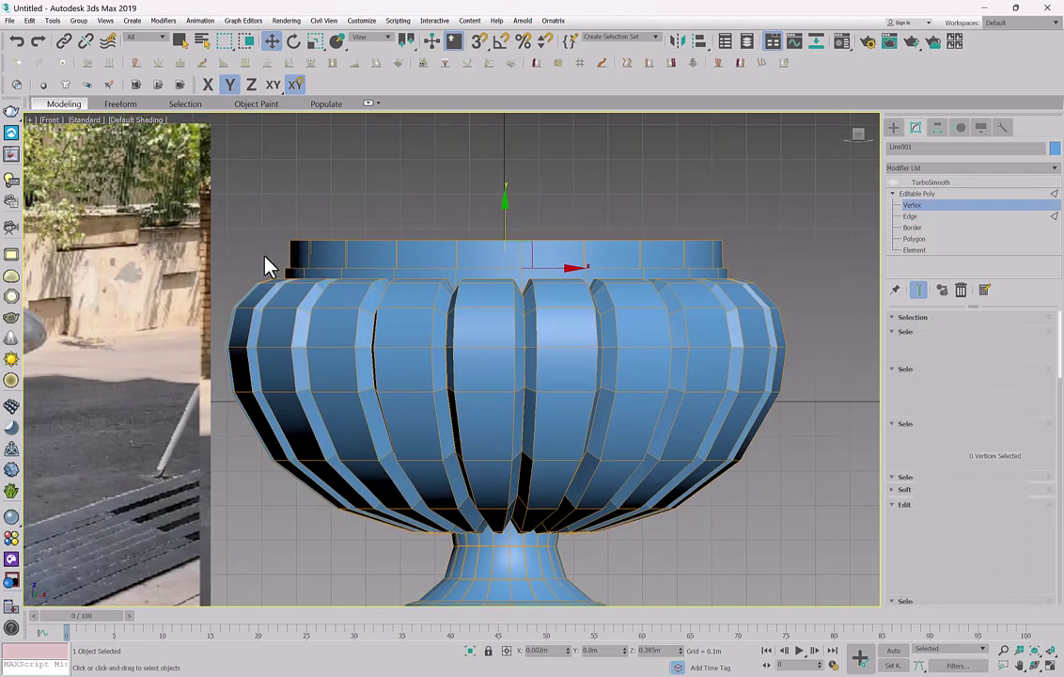
pyautogui.moveTo(505, 191); pyautogui.dragTo(515, 174)
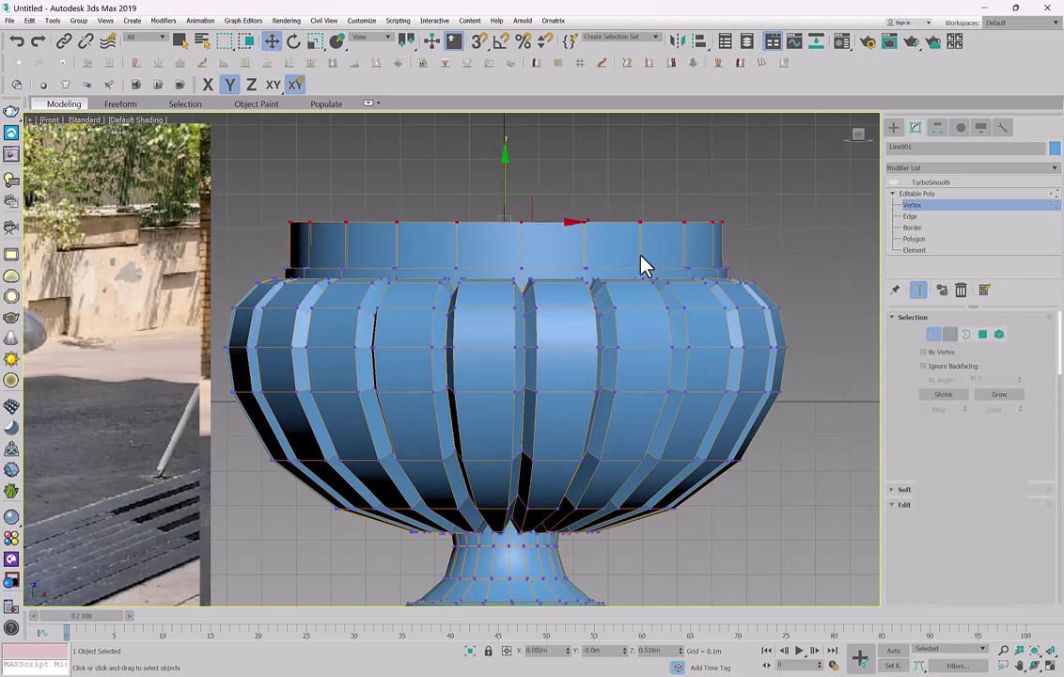
# Connect the collar's vertical edges with one segment to add an edge loop around its inner and outer walls.
pyautogui.press('2')
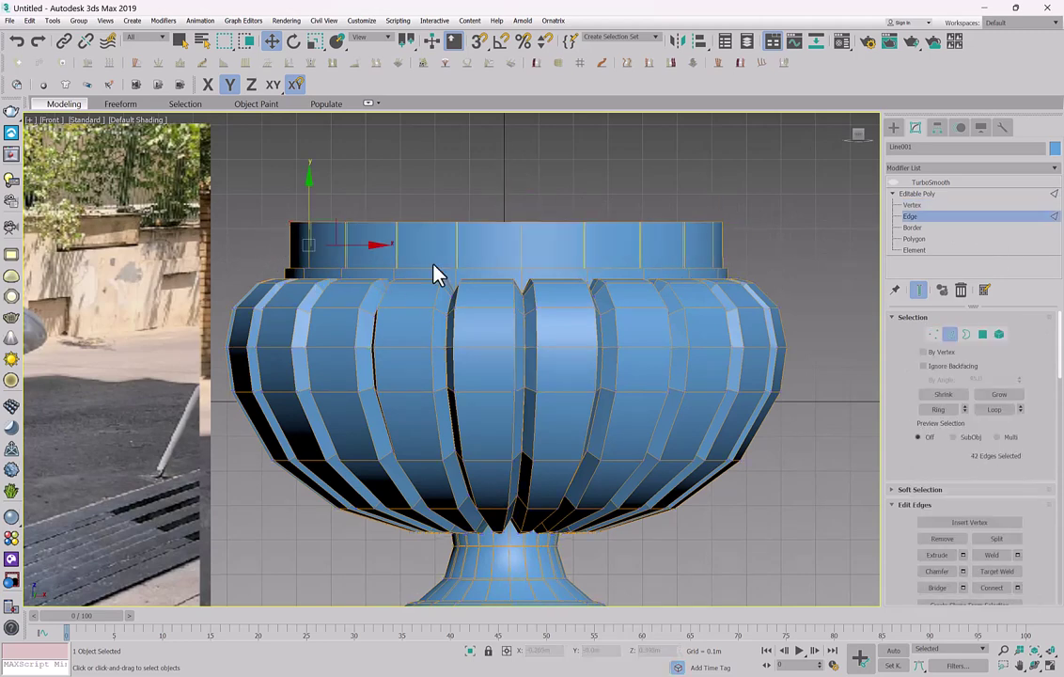
pyautogui.rightClick(434, 266)
pyautogui.click(402, 306)
pyautogui.doubleClick(504, 246)
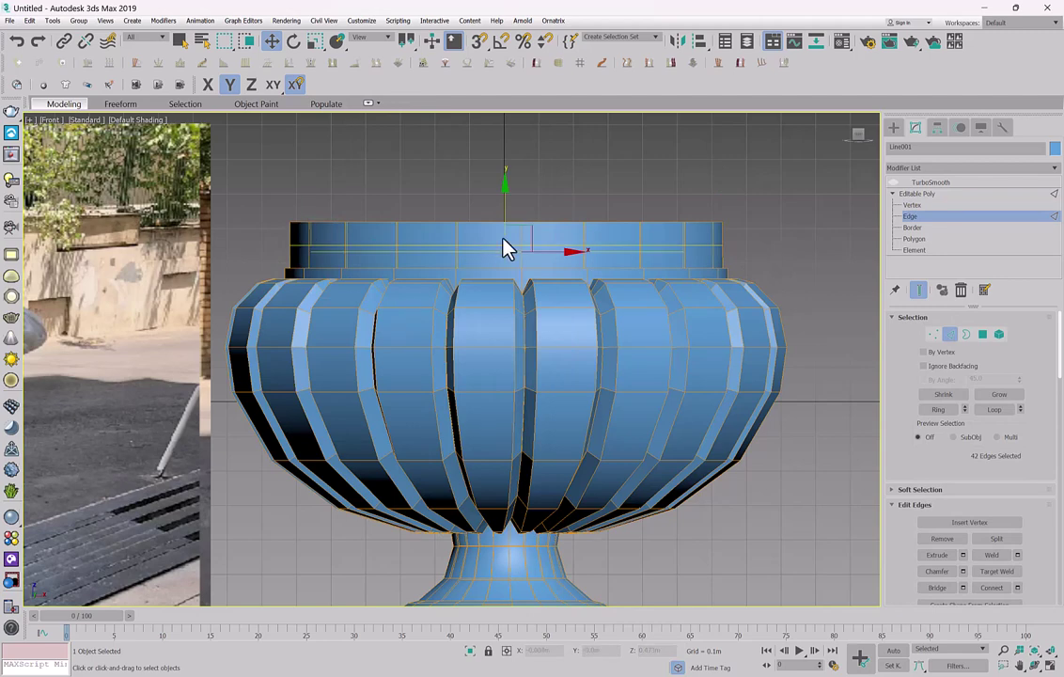
pyautogui.scroll(3, 545, 250)
pyautogui.rightClick(537, 255)
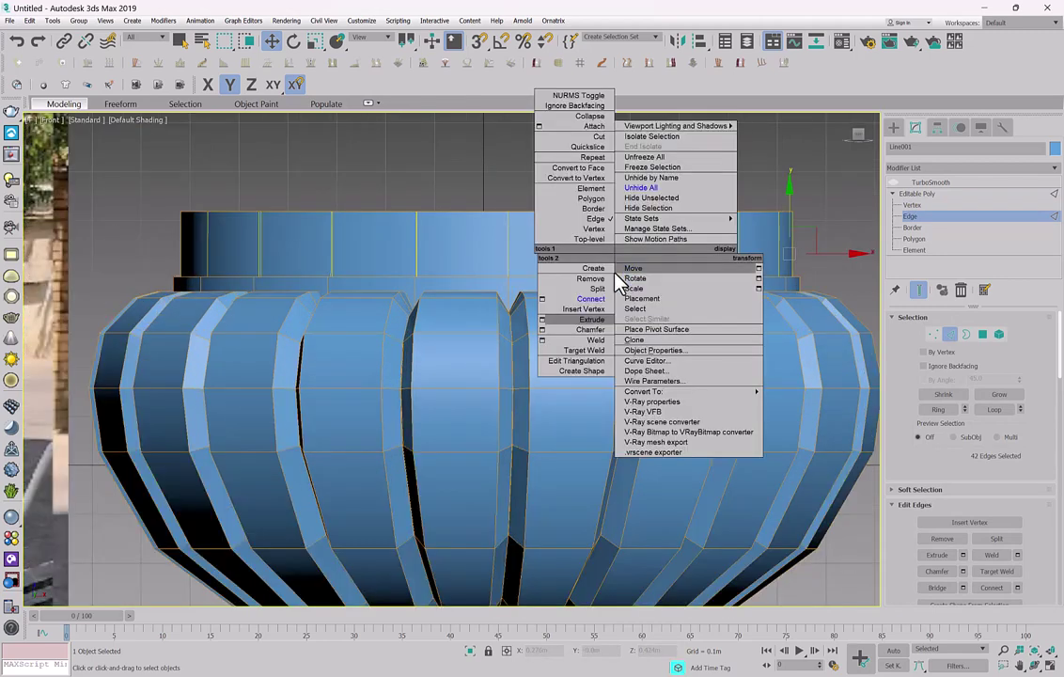
pyautogui.click(543, 300)
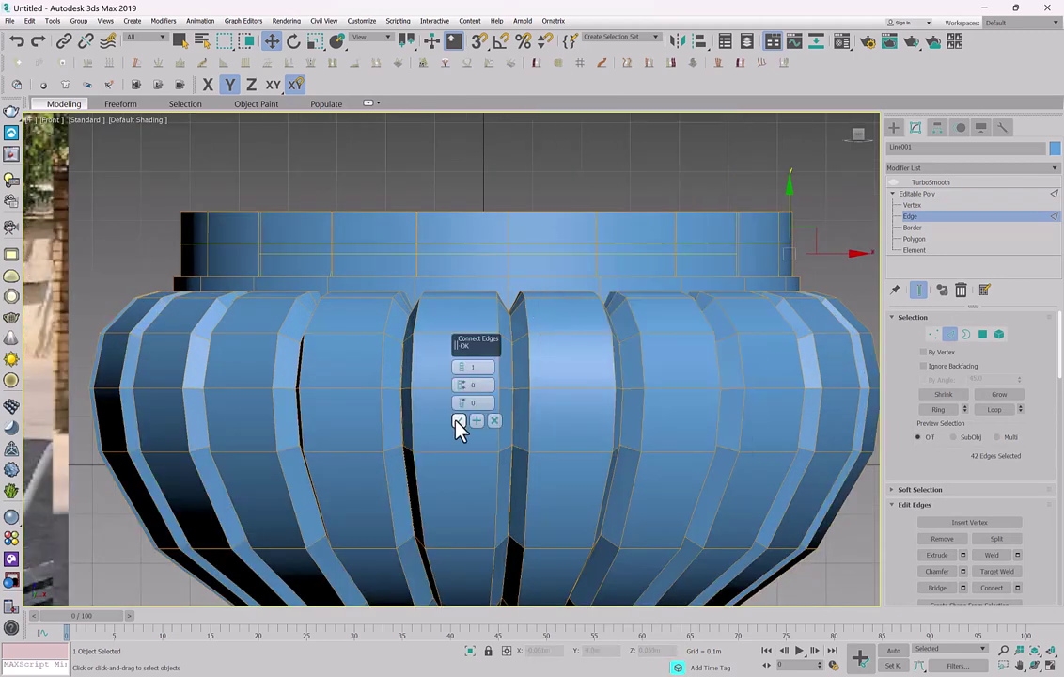
pyautogui.click(455, 419)
# Make the new collar edge loop planar along Y and lower it to just above the collar's base.
pyautogui.moveTo(1036, 445); pyautogui.dragTo(1010, 356)
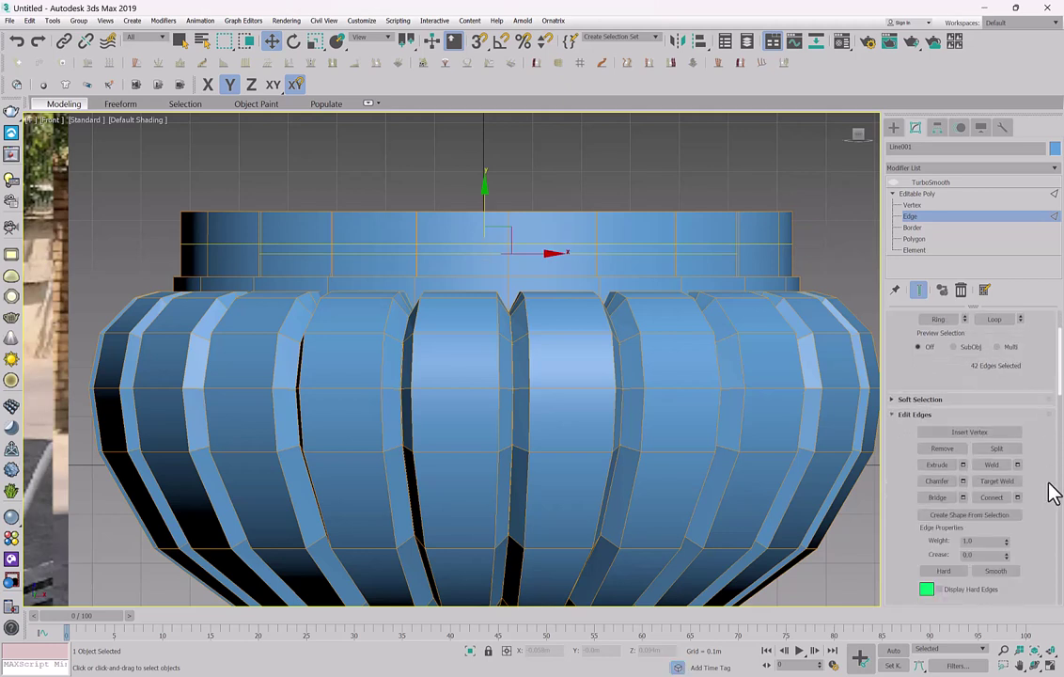
pyautogui.scroll(-5, 1030, 518)
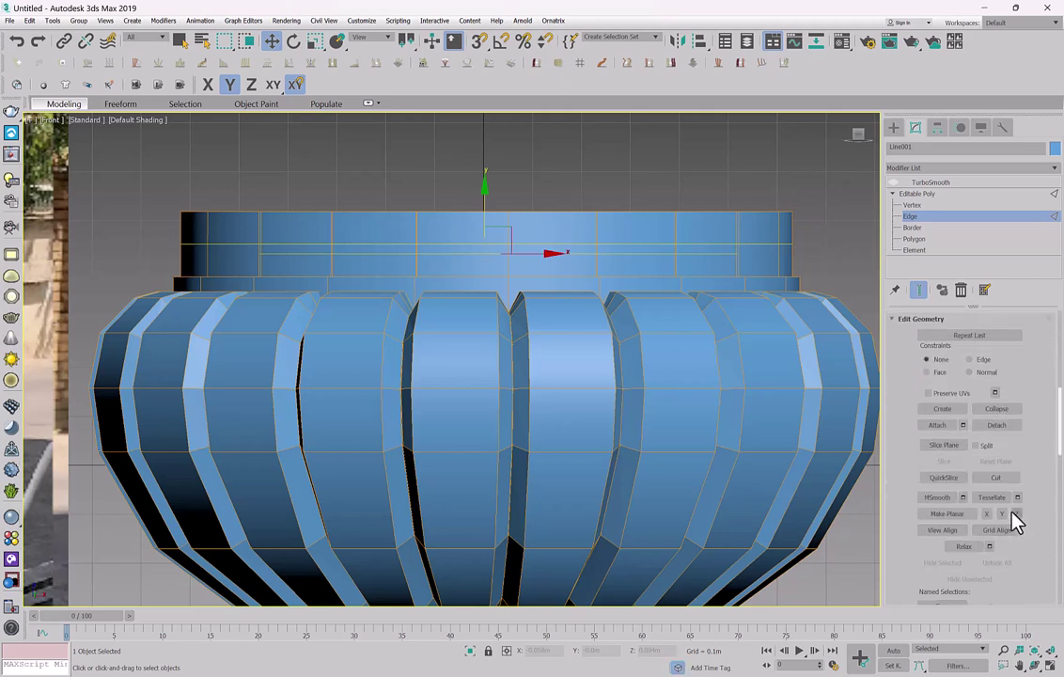
pyautogui.click(1015, 514)
pyautogui.click(1003, 515)
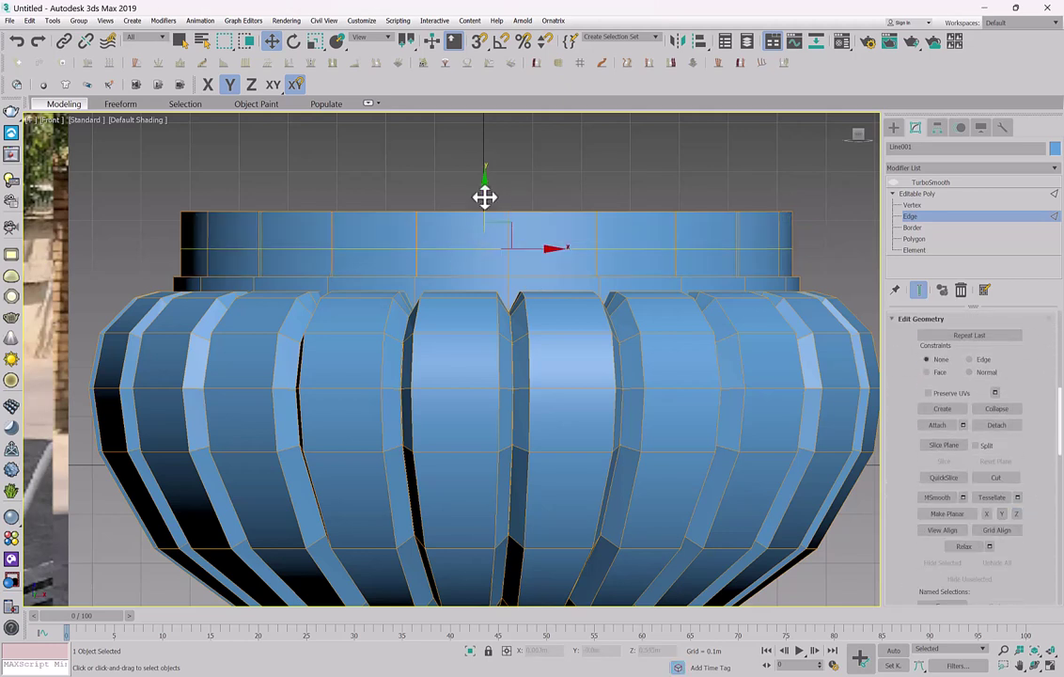
pyautogui.moveTo(484, 197); pyautogui.dragTo(502, 223)
# Connect the collar's vertical edges again and raise the new loop to just below the rim.
pyautogui.moveTo(197, 223); pyautogui.dragTo(147, 243)
pyautogui.hotkey('alt', 'r')
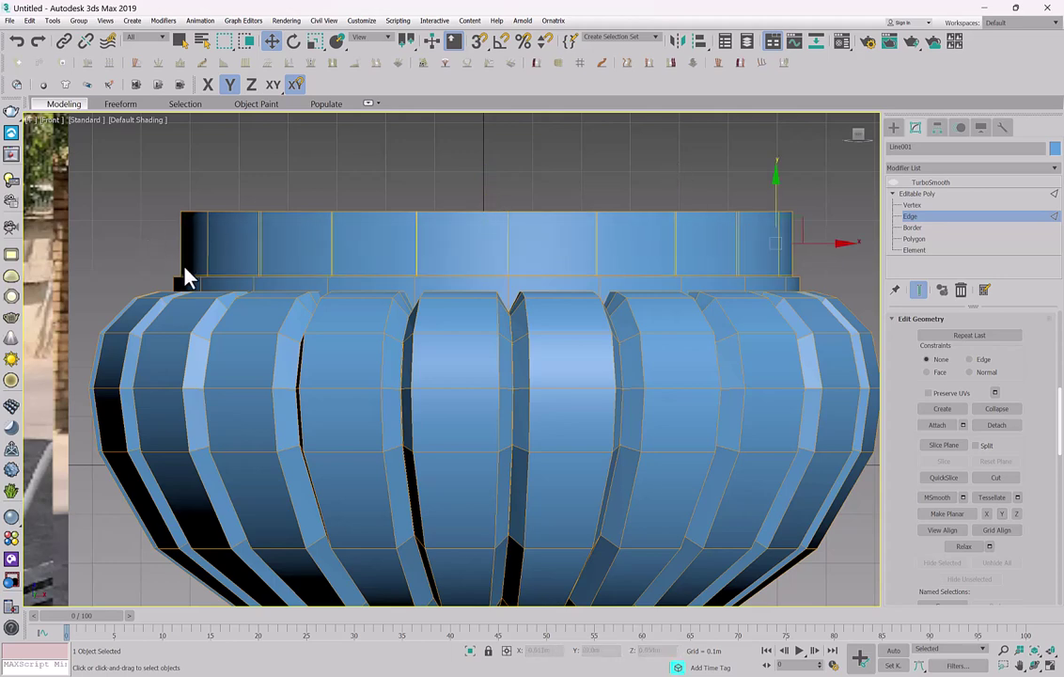
pyautogui.rightClick(186, 267)
pyautogui.click(174, 274)
pyautogui.moveTo(484, 173); pyautogui.dragTo(477, 164)
pyautogui.click(914, 195)
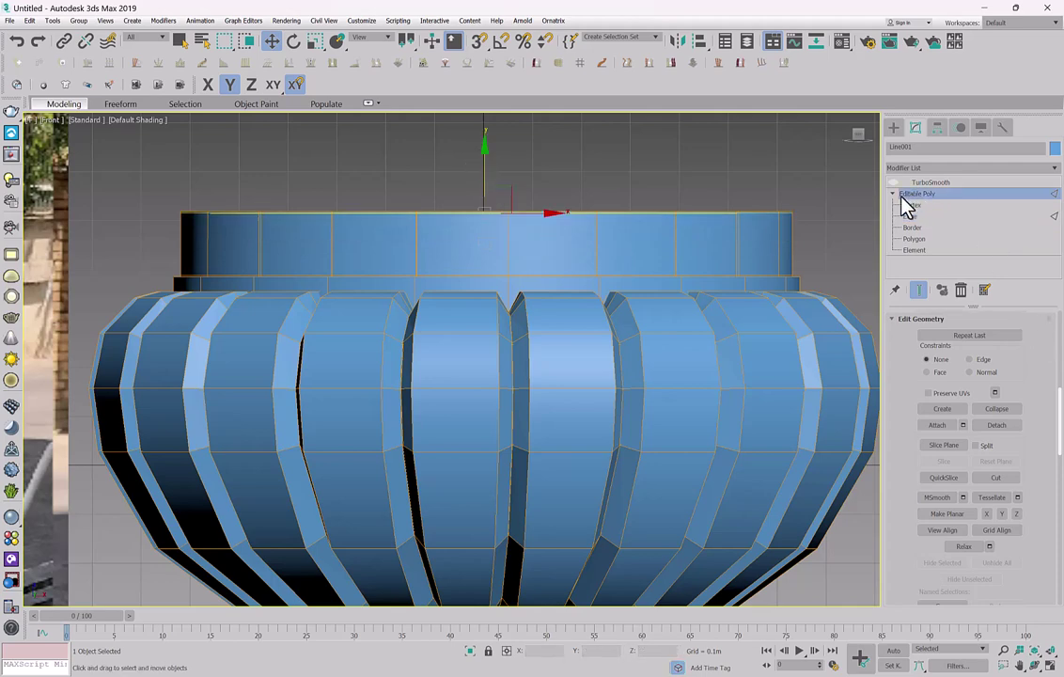
# Show TurboSmooth again, check the collar's sharpened edges with edged faces, and return to plain shading.
pyautogui.click(928, 182)
pyautogui.keyDown('alt'); pyautogui.moveTo(739, 289); pyautogui.dragTo(654, 339, button='middle'); pyautogui.keyUp('alt')
pyautogui.moveTo(654, 339); pyautogui.dragTo(598, 342, button='middle')
pyautogui.press('F4')
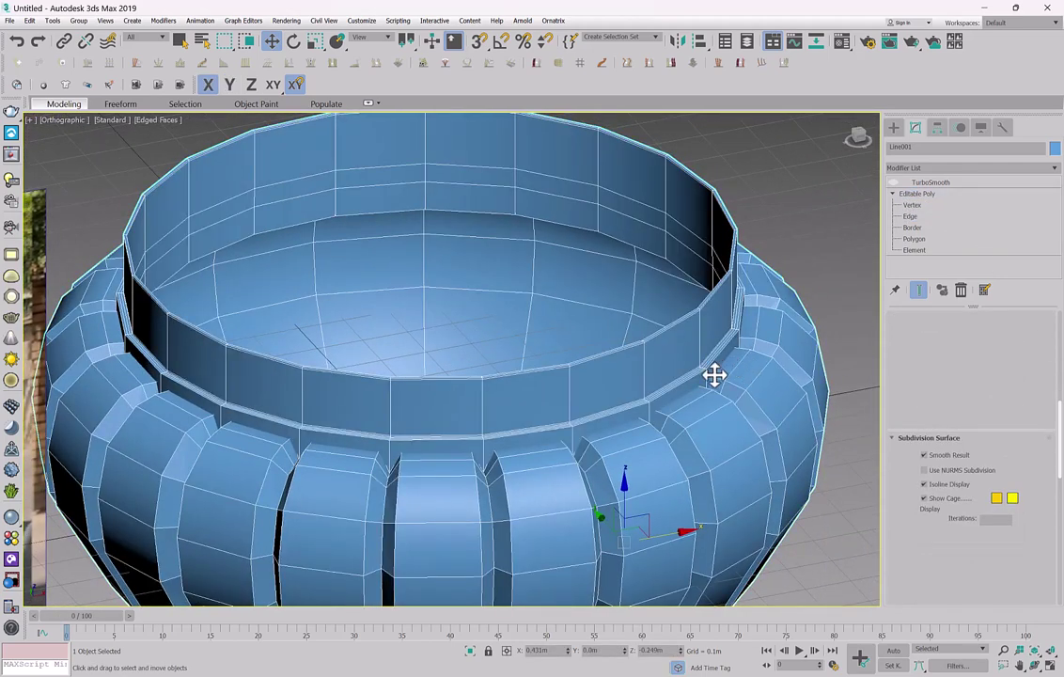
pyautogui.scroll(4, 712, 375)
pyautogui.click(893, 183)
pyautogui.click(856, 188)
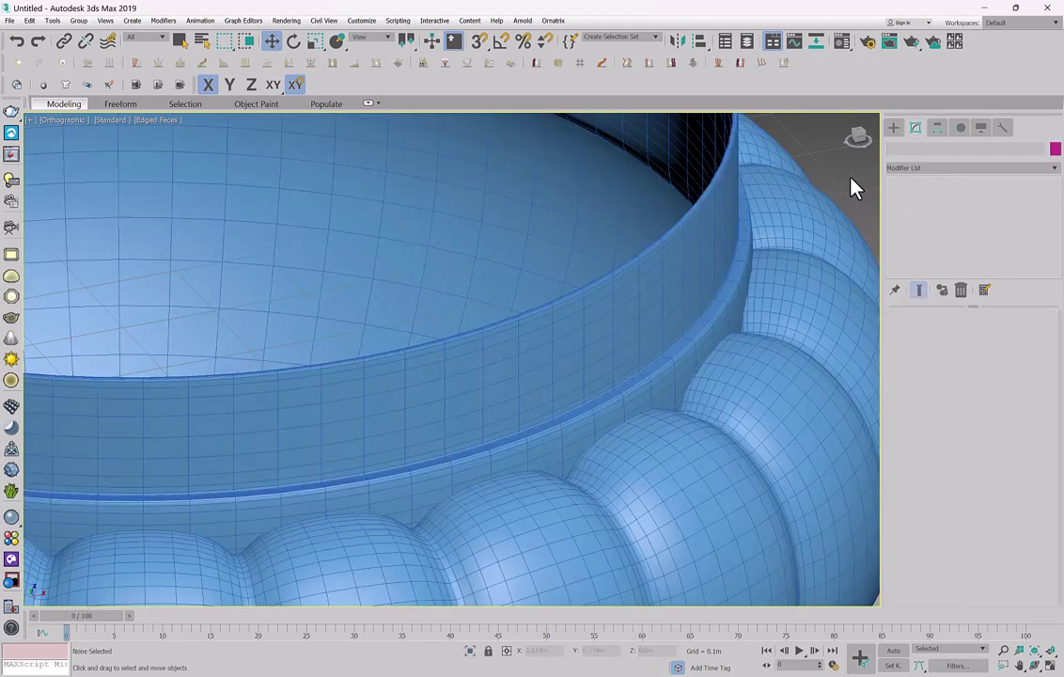
pyautogui.press('F4')
# Examine the smoothed urn from below and in perspective beside the reference photo.
pyautogui.scroll(-6, 794, 282)
pyautogui.keyDown('alt'); pyautogui.moveTo(751, 240); pyautogui.dragTo(754, 247, button='middle'); pyautogui.keyUp('alt')
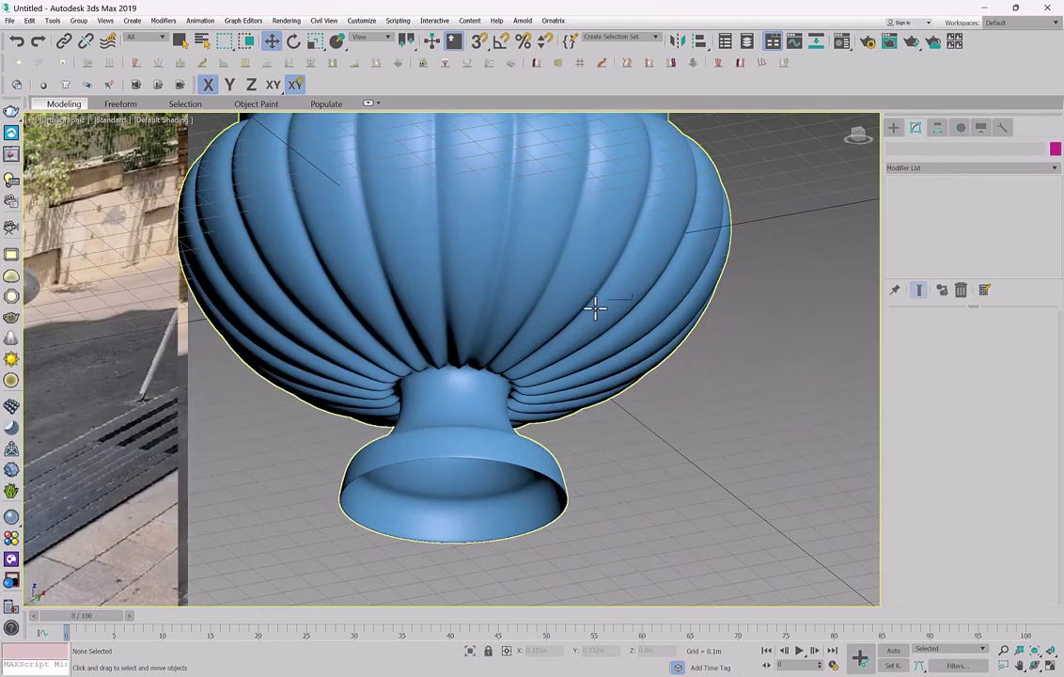
pyautogui.click(1035, 664)
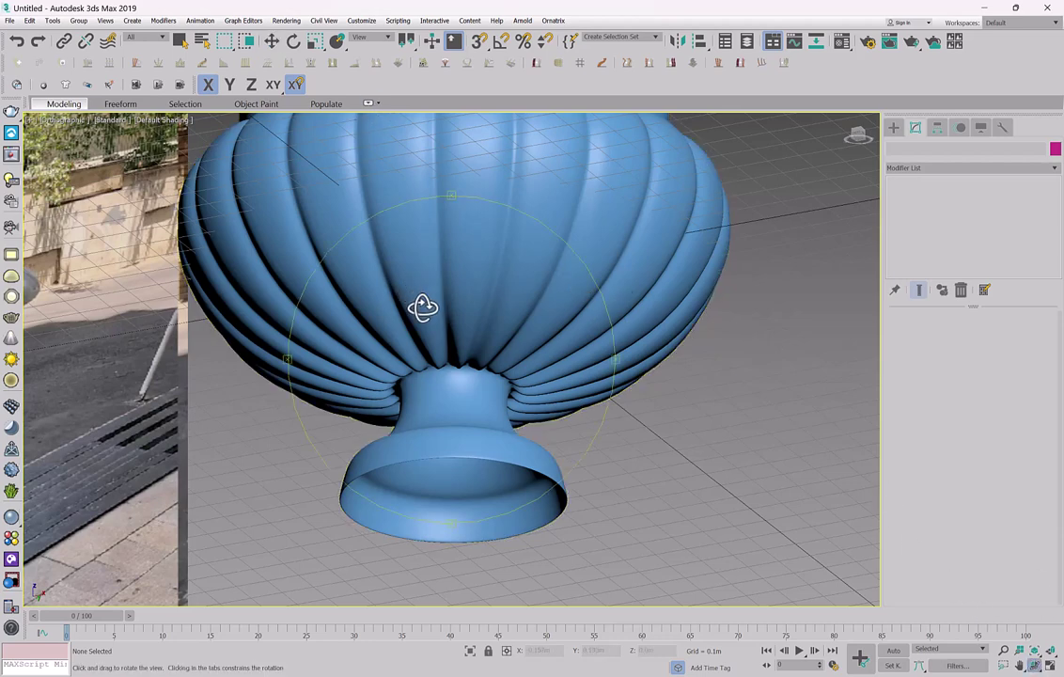
pyautogui.moveTo(423, 308); pyautogui.dragTo(504, 339)
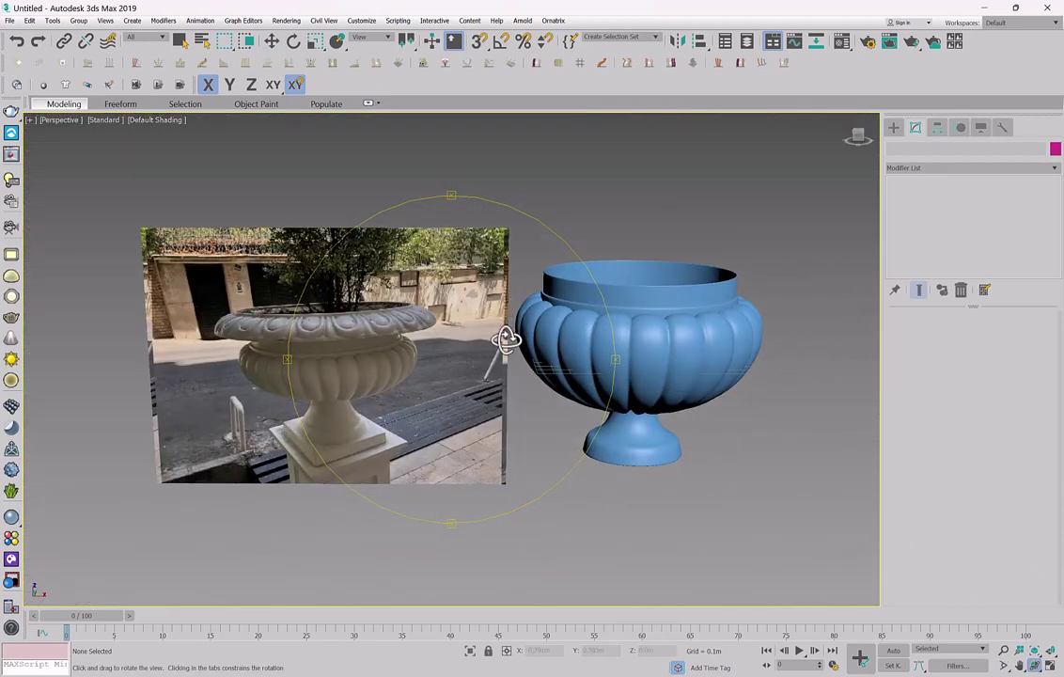
pyautogui.press('w')
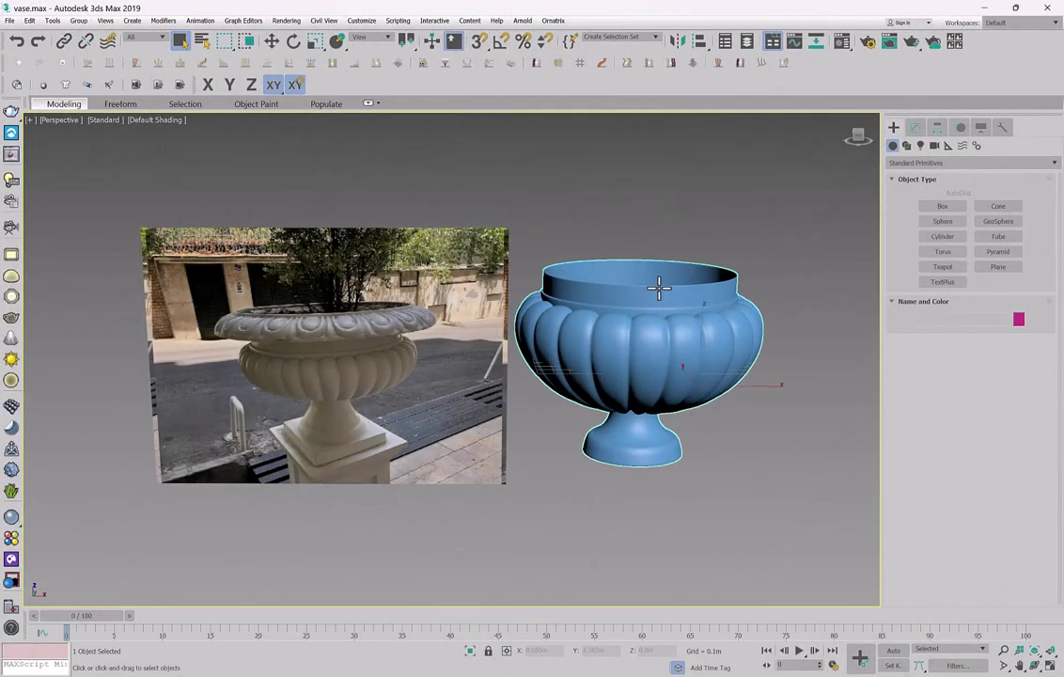
pyautogui.keyDown('alt'); pyautogui.moveTo(660, 288); pyautogui.dragTo(269, 329, button='middle'); pyautogui.keyUp('alt')
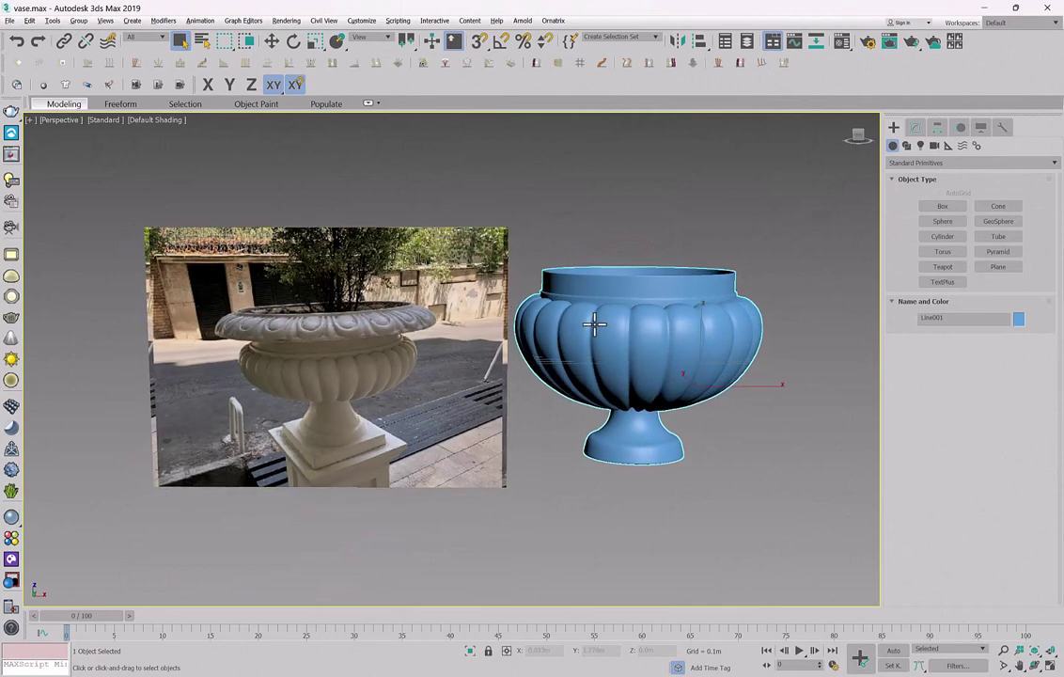
# In the front view, raise the collar's top rim vertices further to about Z 0.60 m.
pyautogui.press('f')
pyautogui.press('z')
pyautogui.scroll(-2, 559, 218)
pyautogui.click(915, 128)
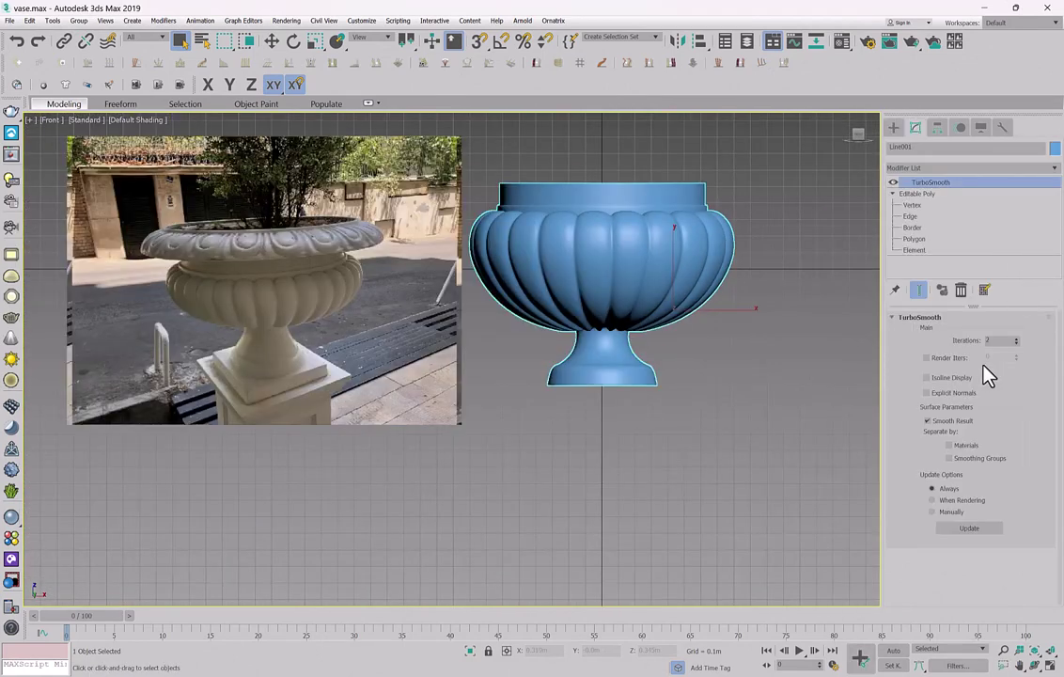
pyautogui.click(925, 208)
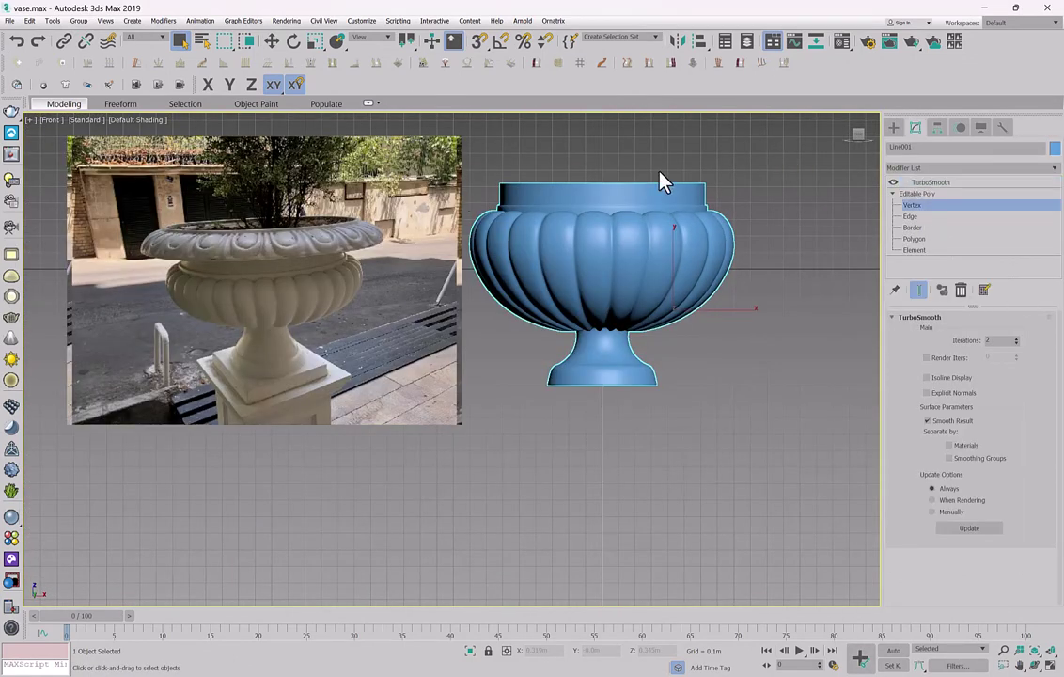
pyautogui.rightClick(620, 166)
pyautogui.click(634, 185)
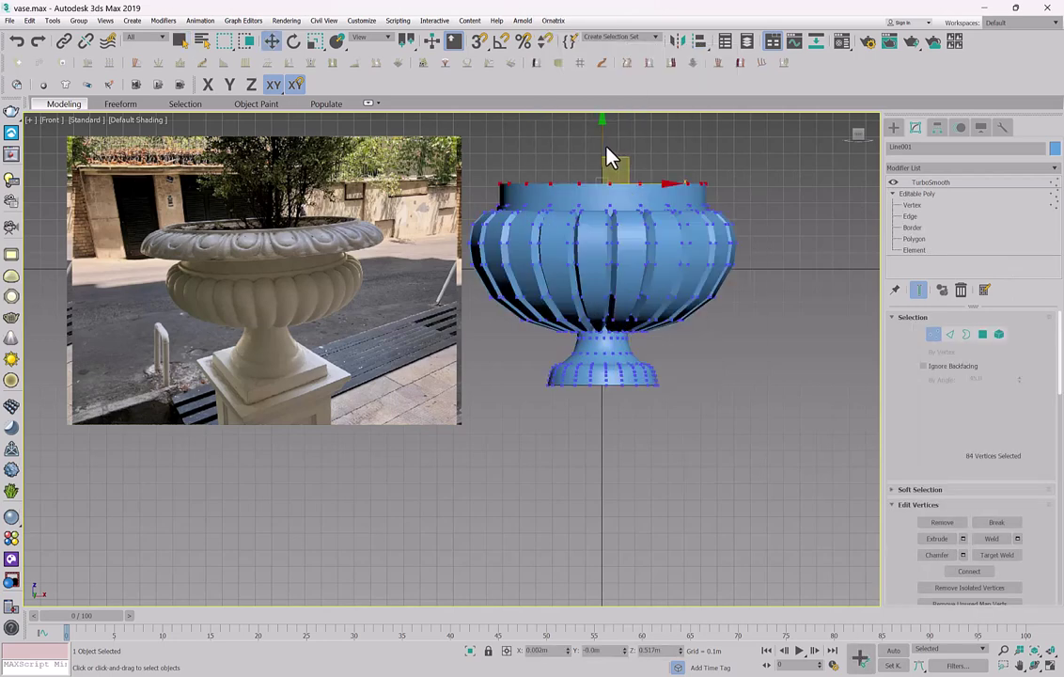
pyautogui.moveTo(604, 133); pyautogui.dragTo(606, 130)
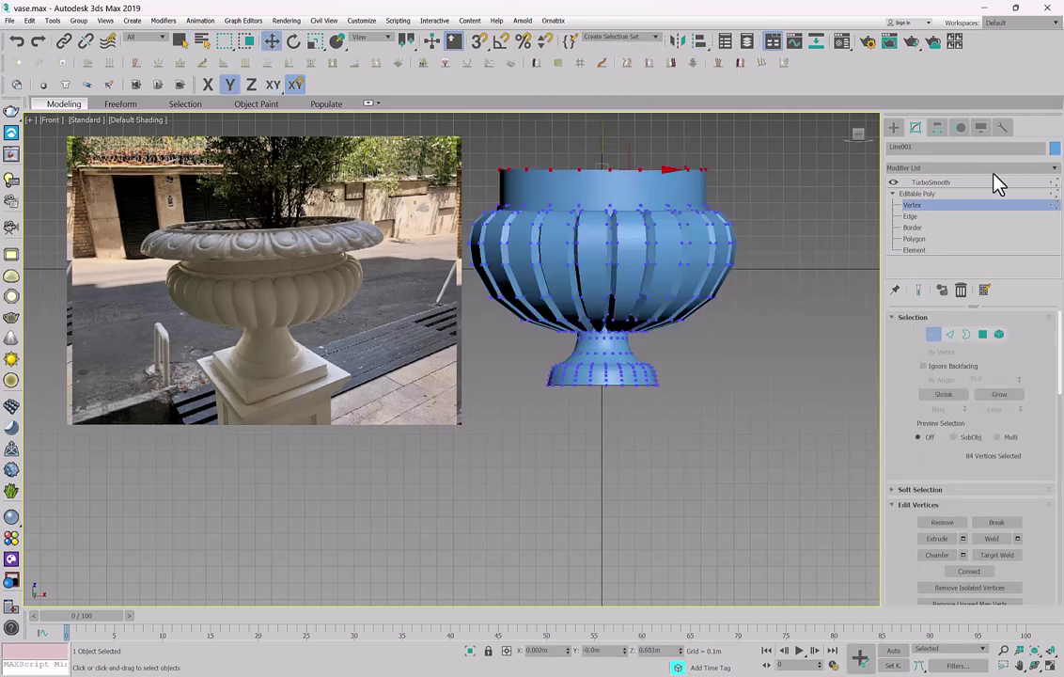
# Leave vertex editing of the urn and hide its TurboSmooth result.
pyautogui.click(968, 185)
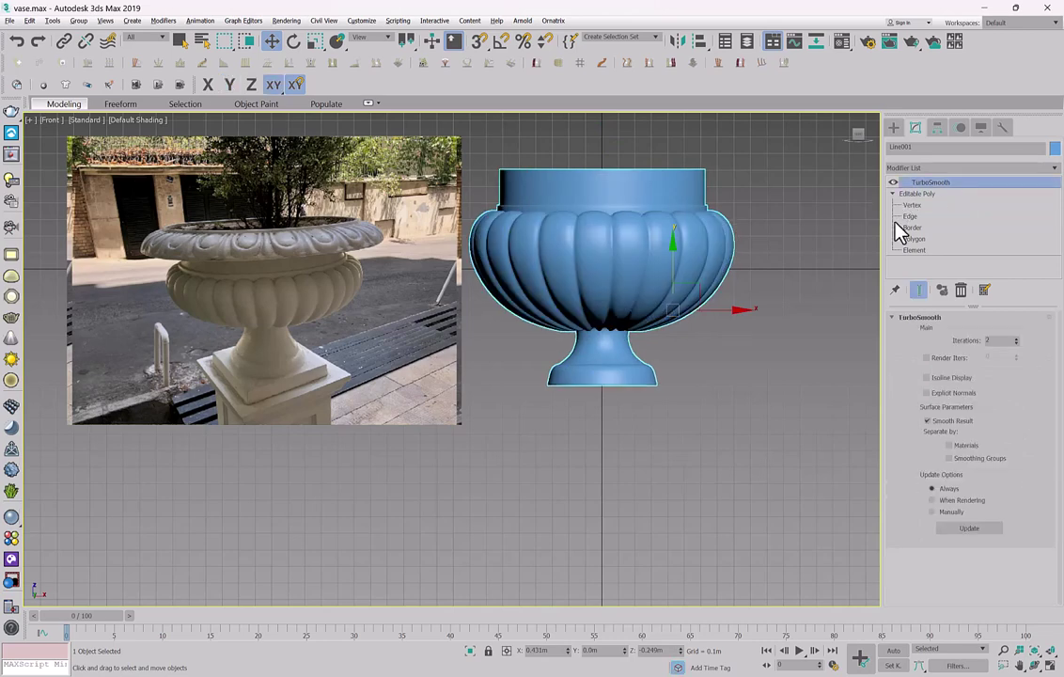
pyautogui.hotkey('alt', 'w')
pyautogui.hotkey('alt', 'w')
pyautogui.click(893, 182)
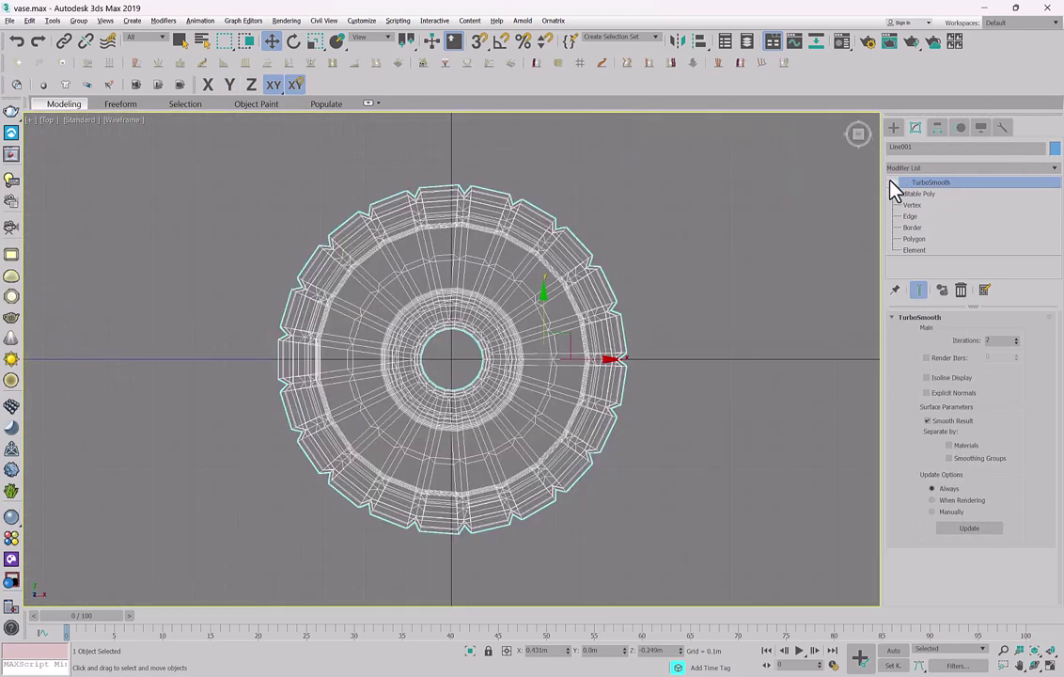
# In the top view, draw a plane about 0.24 m by 0.33 m beside the urn, with one segment each way.
pyautogui.moveTo(646, 311); pyautogui.dragTo(604, 286, button='middle')
pyautogui.scroll(2, 649, 315)
pyautogui.scroll(-2, 648, 316)
pyautogui.click(893, 127)
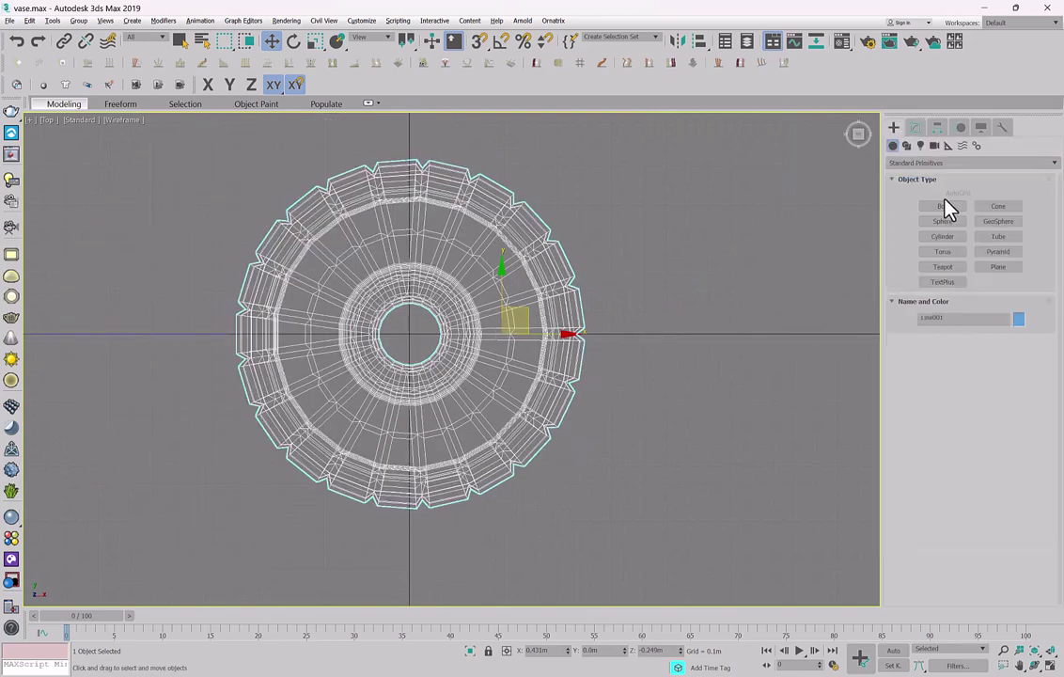
pyautogui.click(996, 268)
pyautogui.moveTo(640, 366); pyautogui.dragTo(502, 321, button='middle')
pyautogui.moveTo(512, 365)
pyautogui.mouseDown()
pyautogui.moveTo(551, 411)
pyautogui.moveTo(584, 416)
pyautogui.mouseUp()
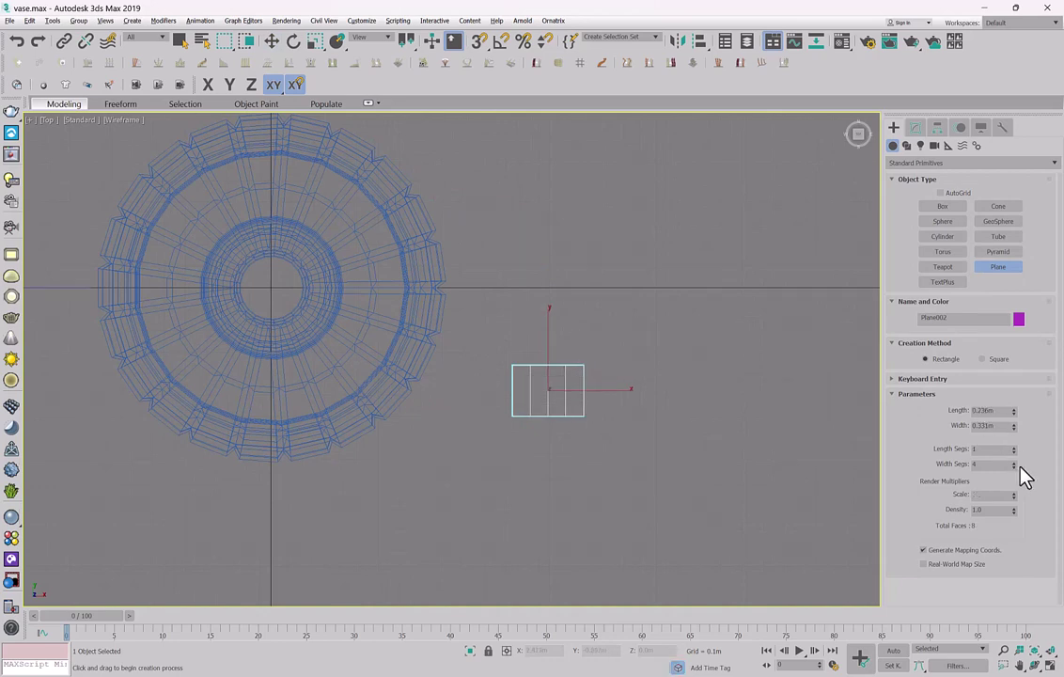
# Centre the plane on the horizontal axis beside the urn and set its length to 0.28 m and width to 0.37 m.
pyautogui.press('w')
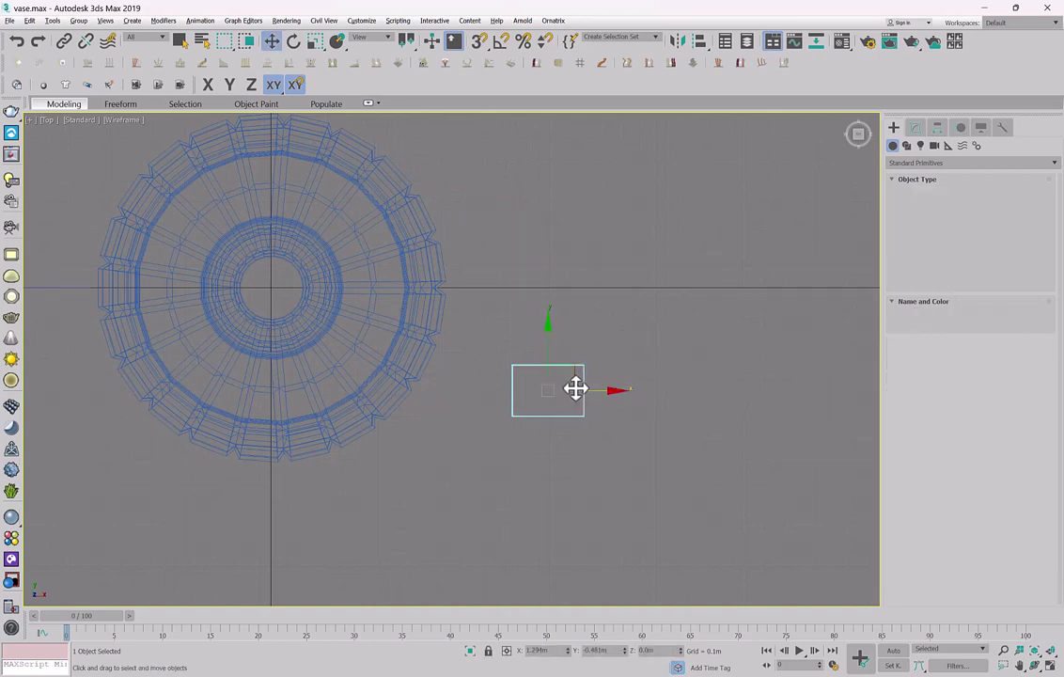
pyautogui.moveTo(574, 387); pyautogui.dragTo(604, 307)
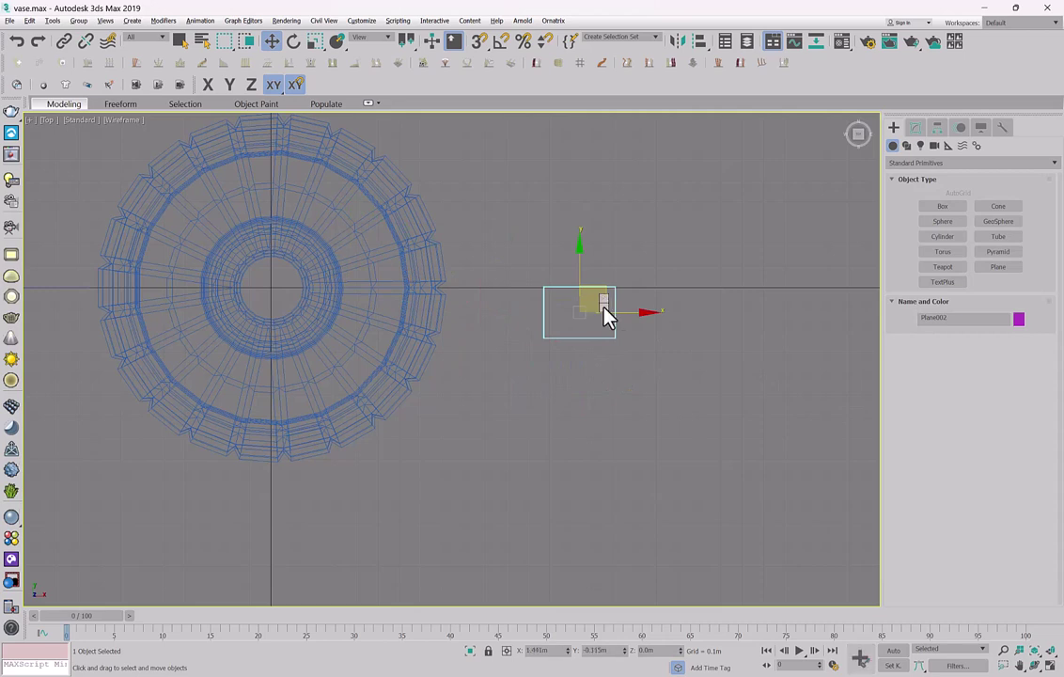
pyautogui.rightClick(603, 306)
pyautogui.click(623, 338)
pyautogui.press('w')
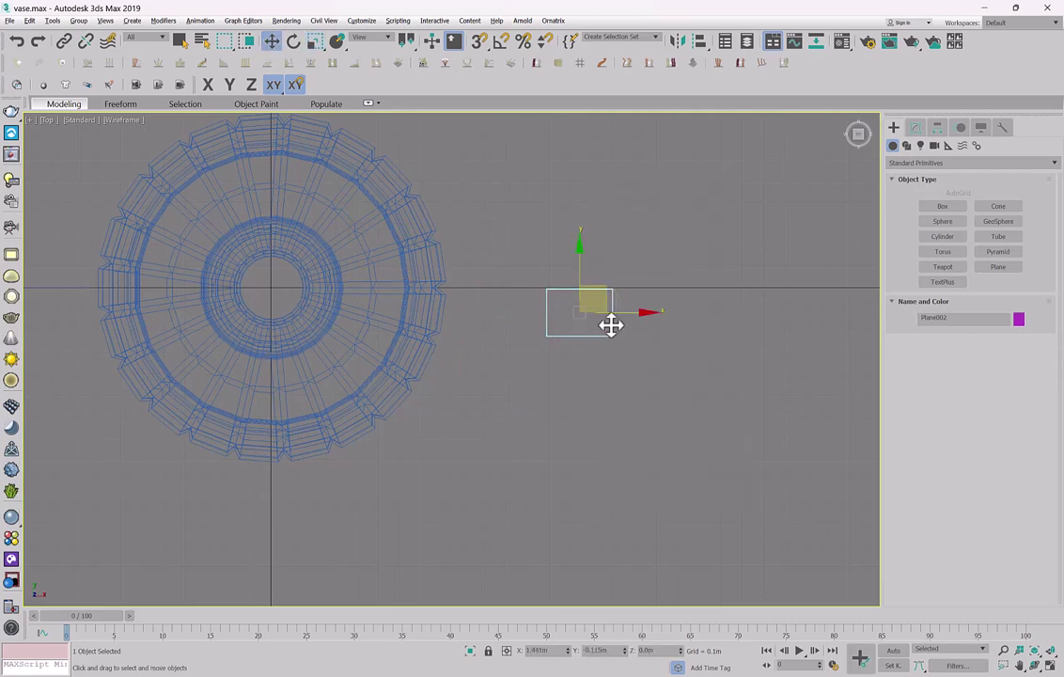
pyautogui.moveTo(604, 307)
pyautogui.mouseDown()
pyautogui.moveTo(447, 283)
pyautogui.moveTo(619, 311)
pyautogui.mouseUp()
pyautogui.click(917, 136)
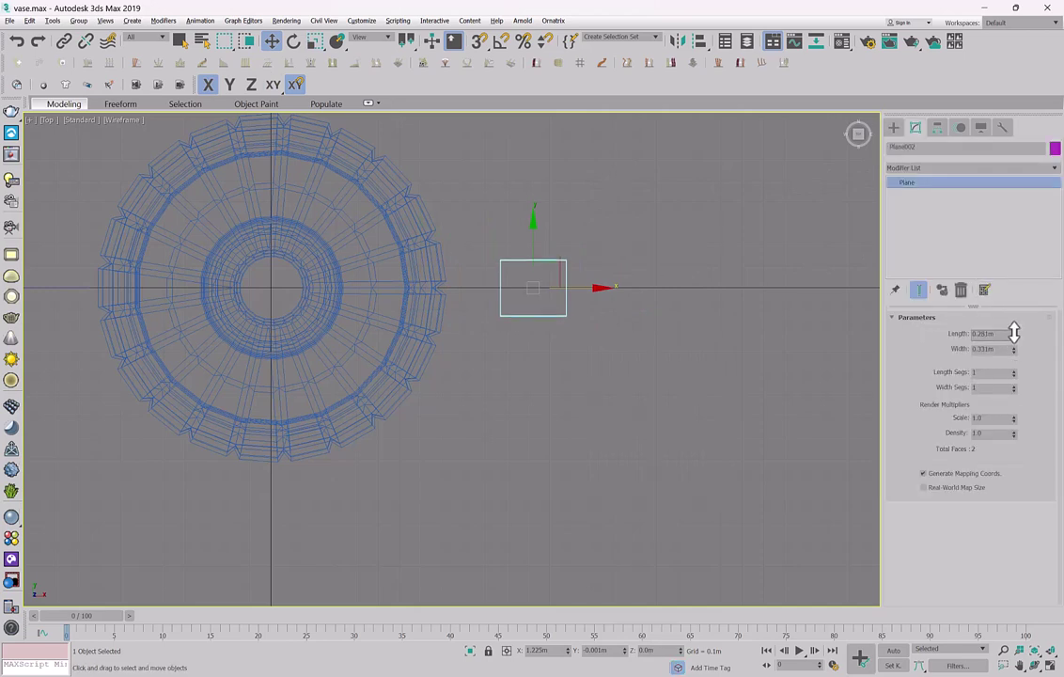
pyautogui.moveTo(1014, 348); pyautogui.dragTo(1016, 335)
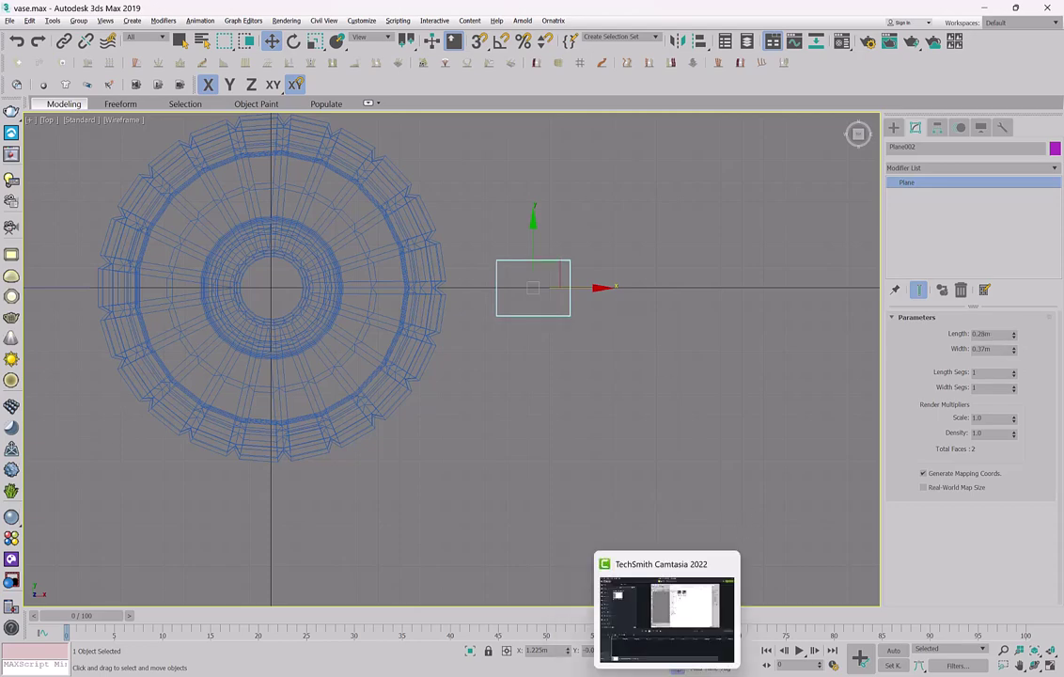
# Arrange four views with the plane framed from the top and the reference photo's carved rim enlarged in the shaded front view.
pyautogui.moveTo(513, 384); pyautogui.dragTo(530, 394, button='middle')
pyautogui.hotkey('alt', 'w')
pyautogui.click(648, 461)
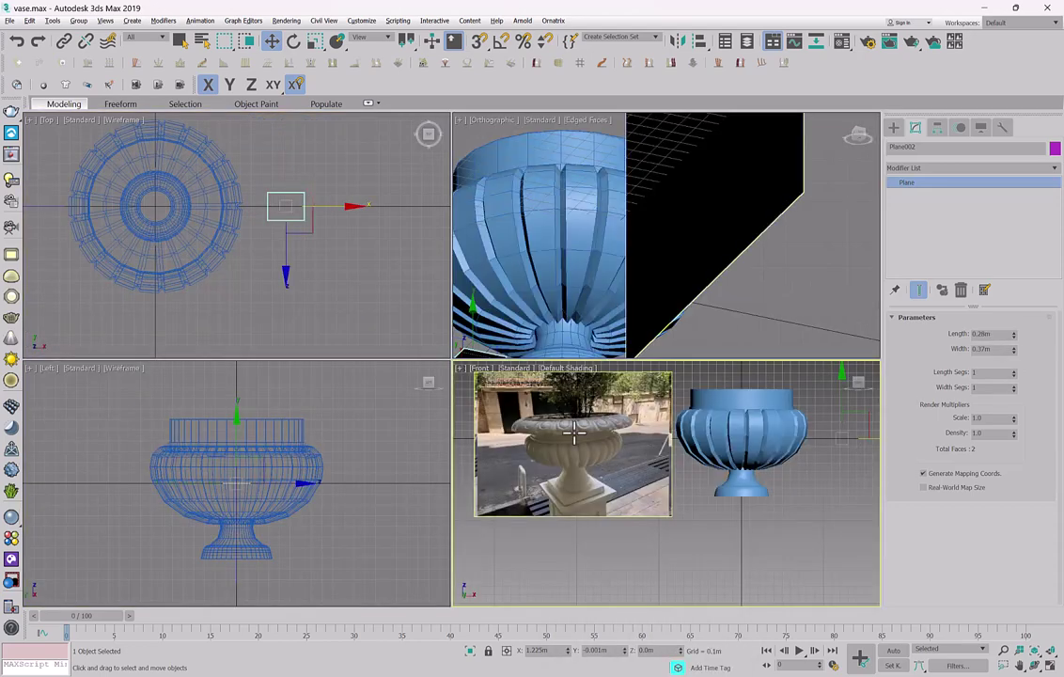
pyautogui.scroll(8, 575, 411)
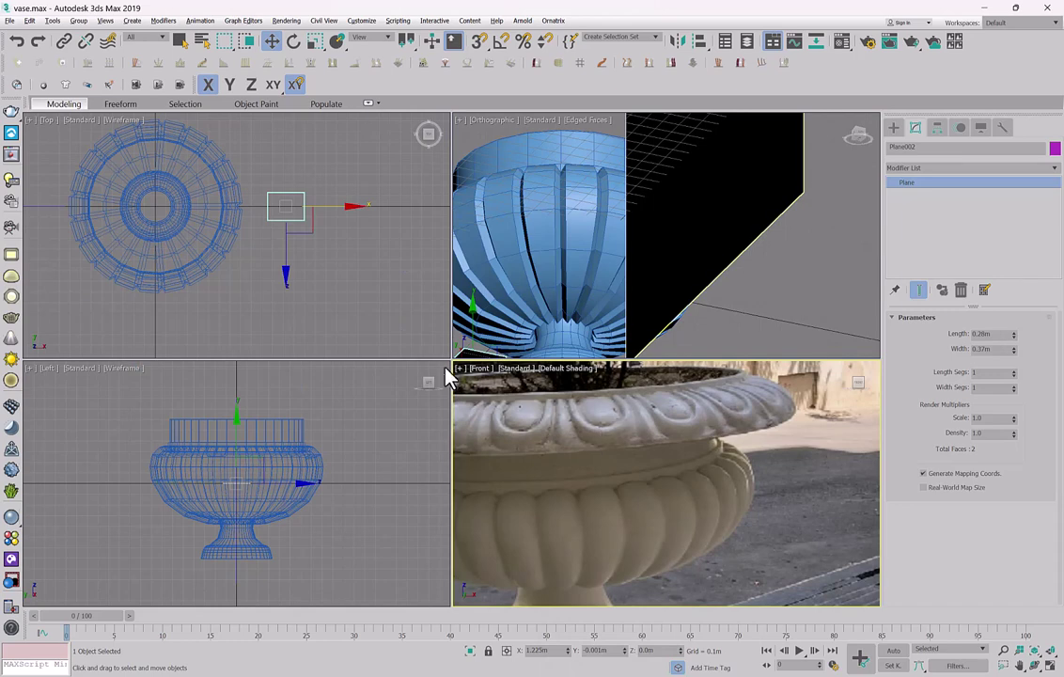
pyautogui.scroll(5, 301, 243)
pyautogui.moveTo(482, 249); pyautogui.dragTo(492, 246, button='middle')
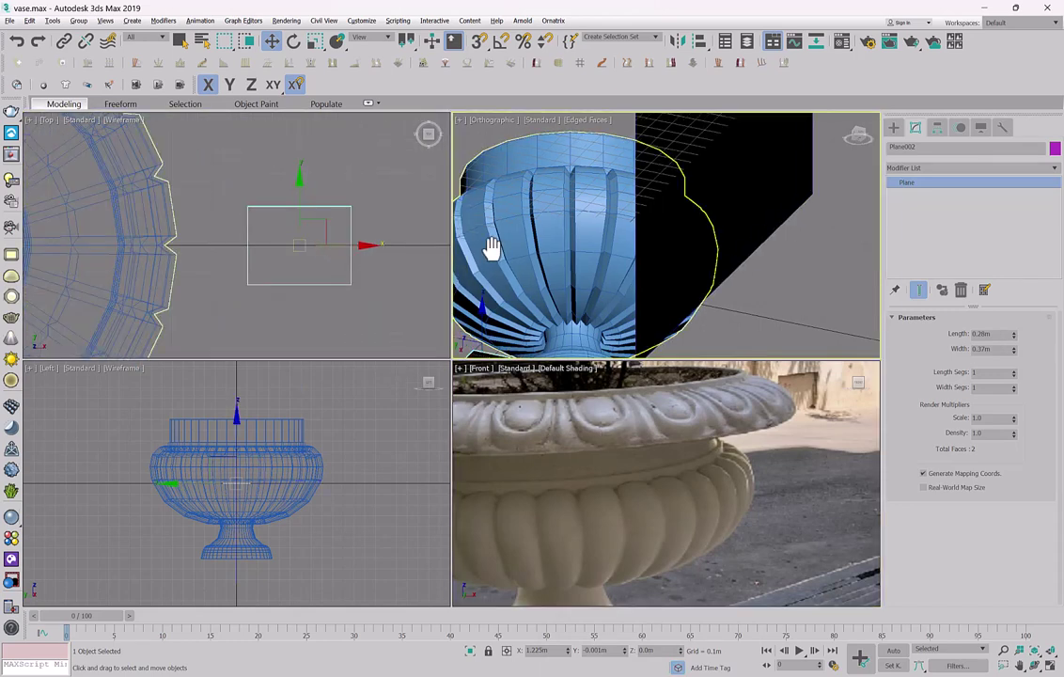
pyautogui.press('f')
pyautogui.press('F3')
pyautogui.middleClick(282, 215)
pyautogui.press('l')
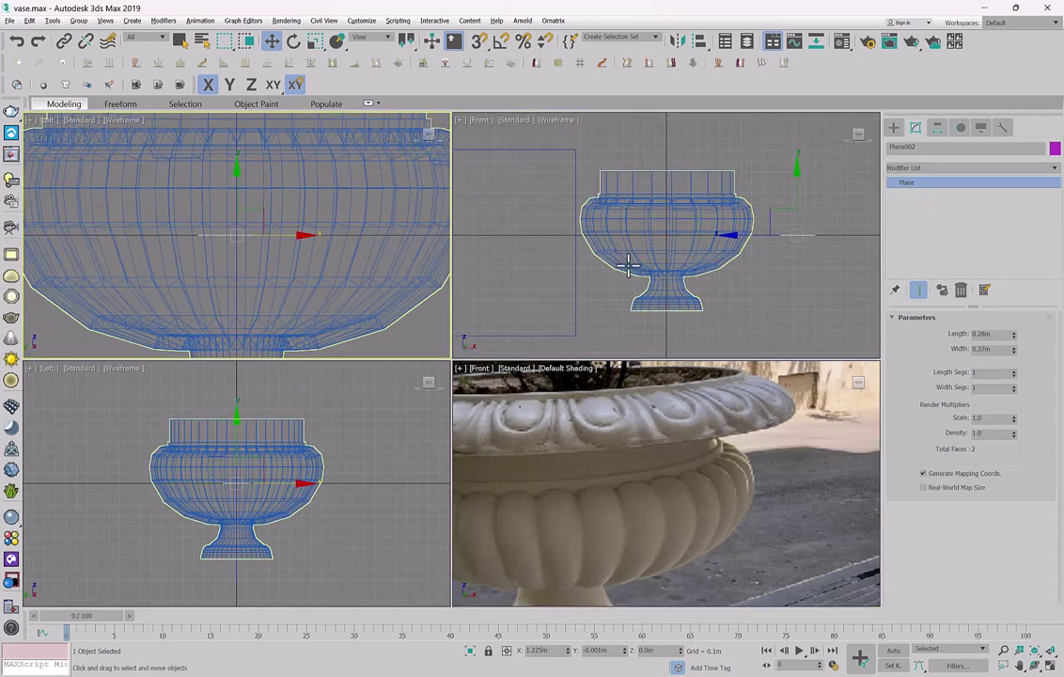
pyautogui.press('t')
pyautogui.moveTo(340, 255); pyautogui.dragTo(293, 251, button='middle')
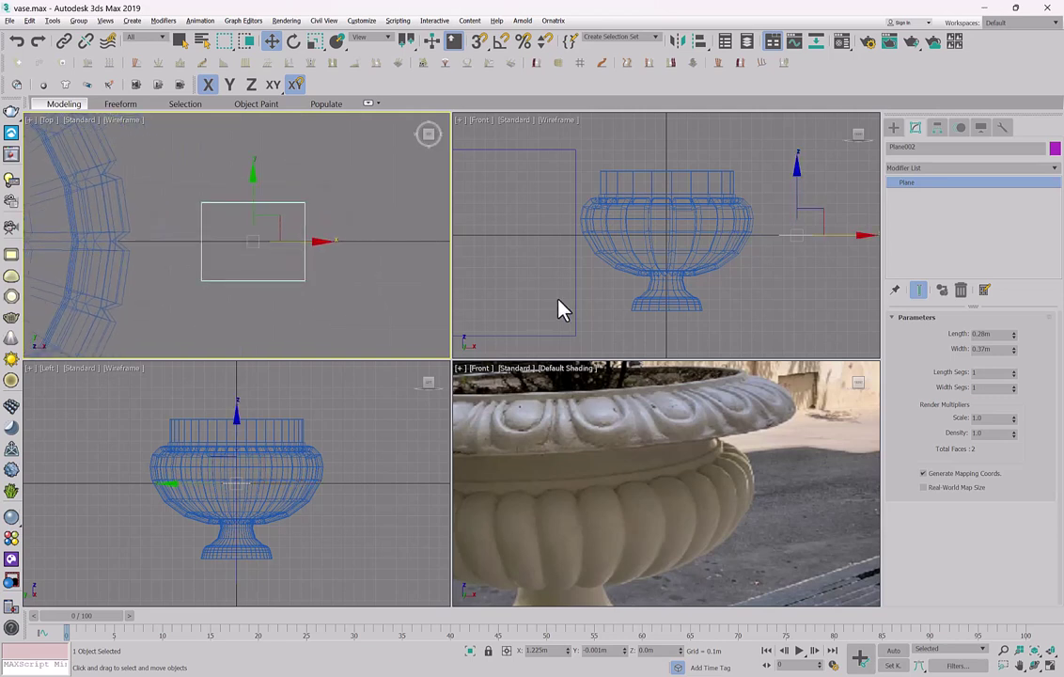
pyautogui.moveTo(568, 283); pyautogui.dragTo(758, 251, button='middle')
pyautogui.scroll(2, 270, 255)
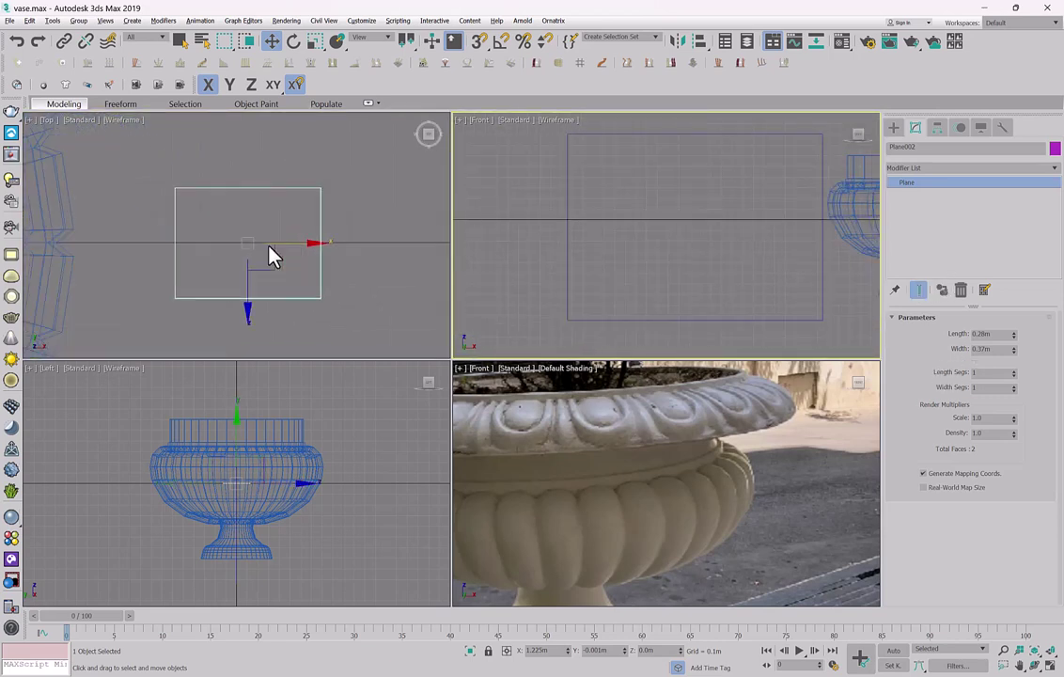
pyautogui.scroll(2, 275, 251)
pyautogui.middleClick(288, 251)
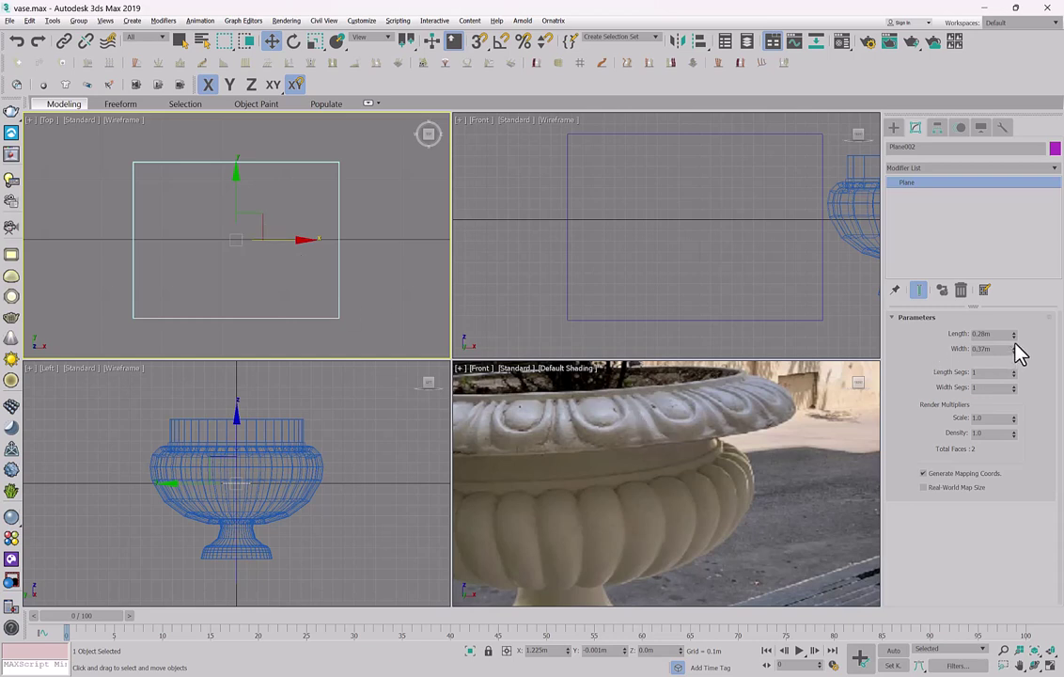
# Lengthen the plane slightly and convert it to an editable poly.
pyautogui.moveTo(1013, 335); pyautogui.dragTo(1016, 335)
pyautogui.rightClick(371, 242)
pyautogui.moveTo(357, 379)
pyautogui.click(404, 389)
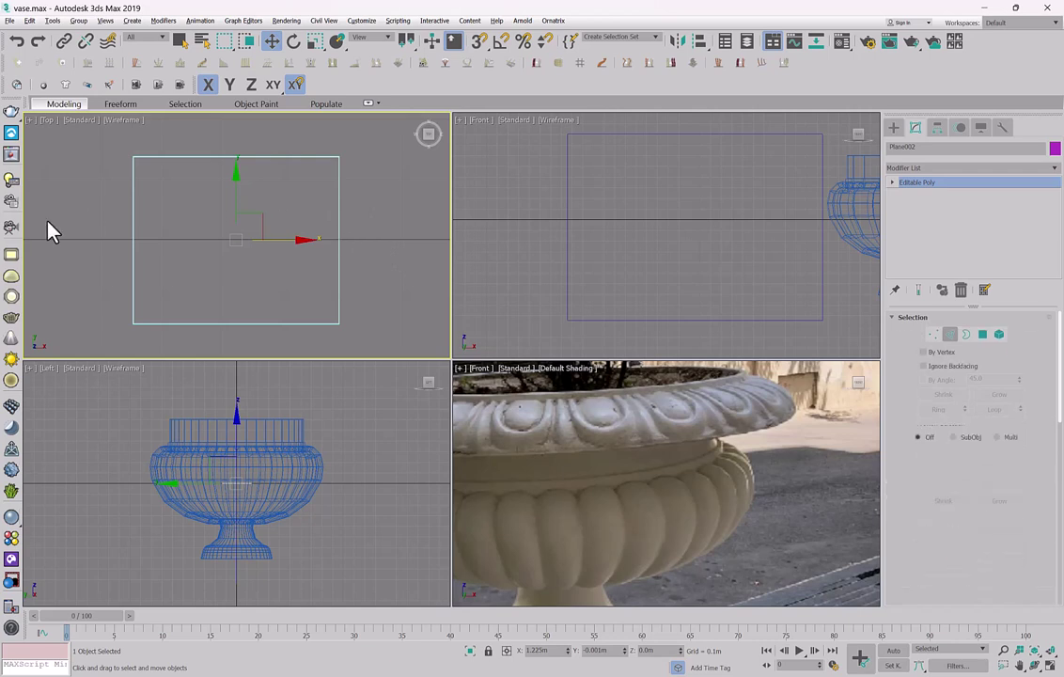
# Connect the plane's two end edges with 2 segments and a pinch of 85.
pyautogui.moveTo(47, 222); pyautogui.dragTo(370, 250)
pyautogui.rightClick(117, 234)
pyautogui.click(43, 279)
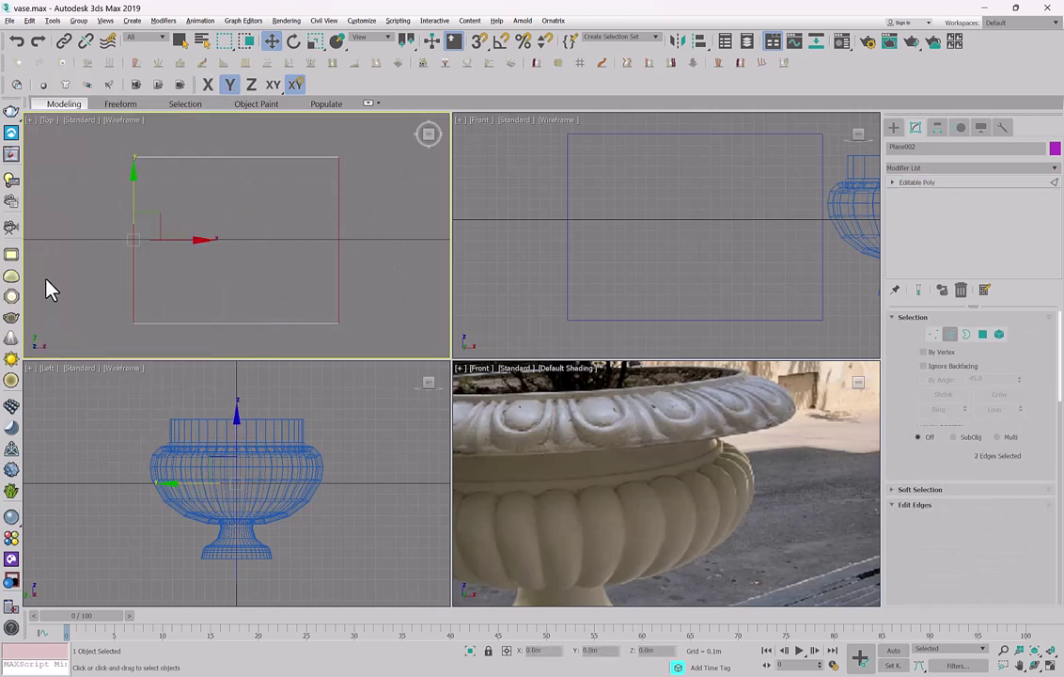
pyautogui.click(243, 241)
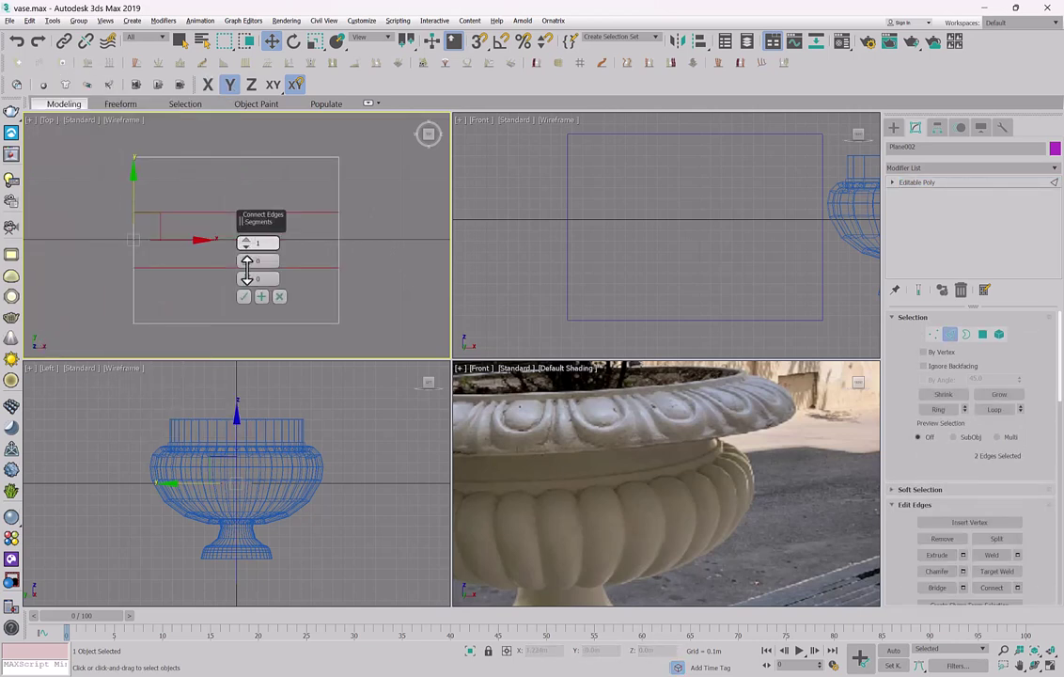
pyautogui.moveTo(249, 280); pyautogui.dragTo(204, 55)
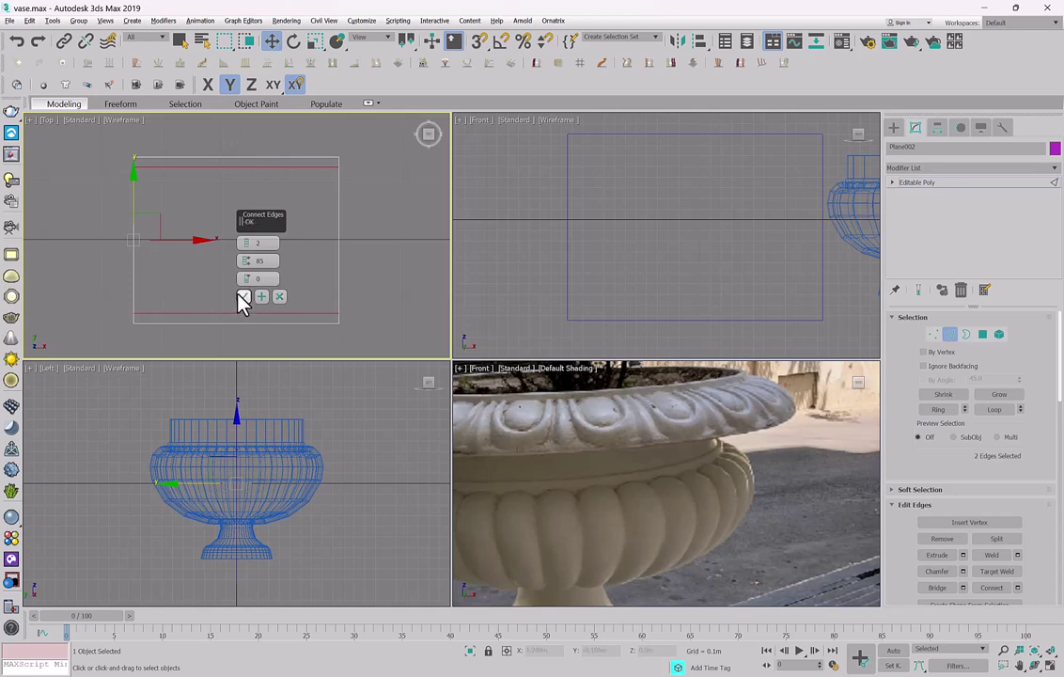
pyautogui.click(242, 297)
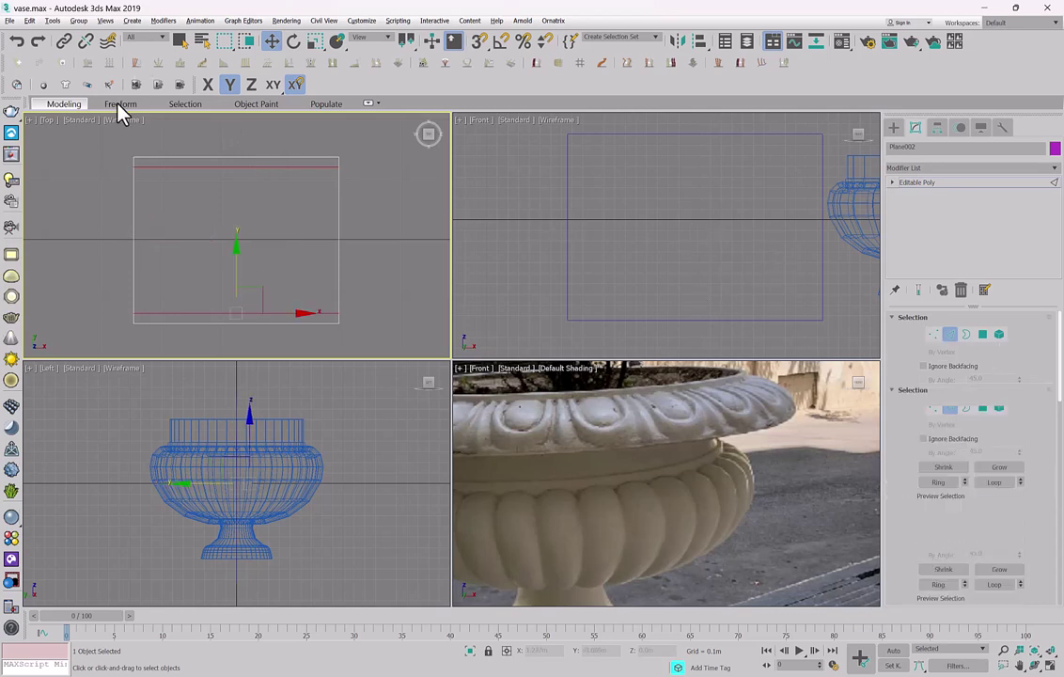
# Taper the middle polygon by scaling its end vertex pairs along Y, closer together near the urn and slightly wider at the far end.
pyautogui.press('1')
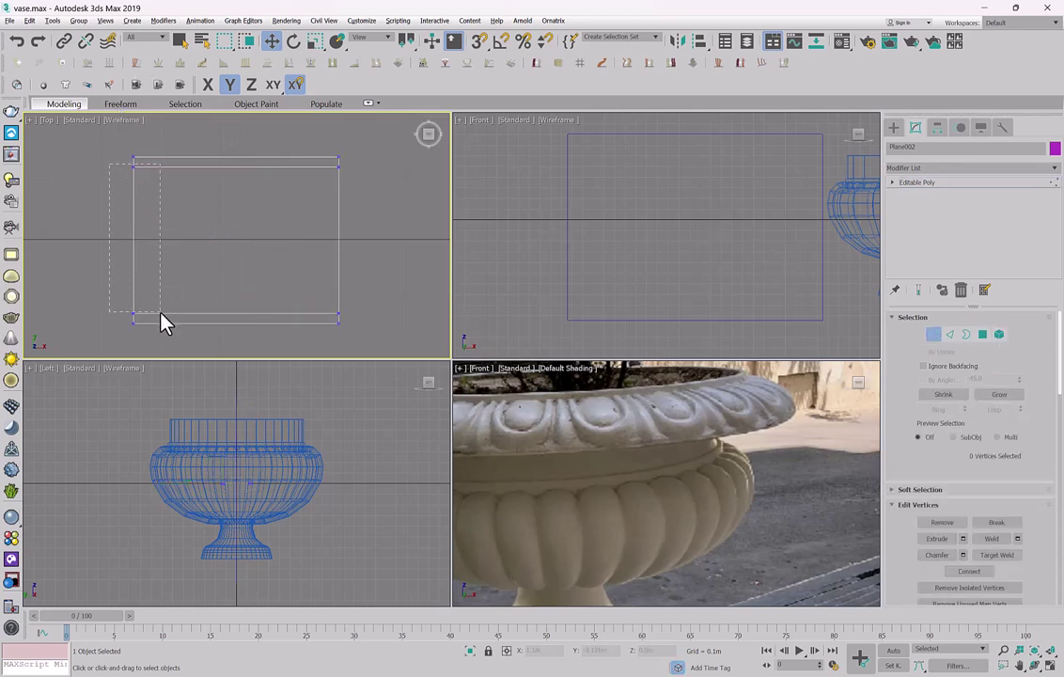
pyautogui.moveTo(160, 312); pyautogui.dragTo(160, 314)
pyautogui.rightClick(148, 262)
pyautogui.click(147, 266)
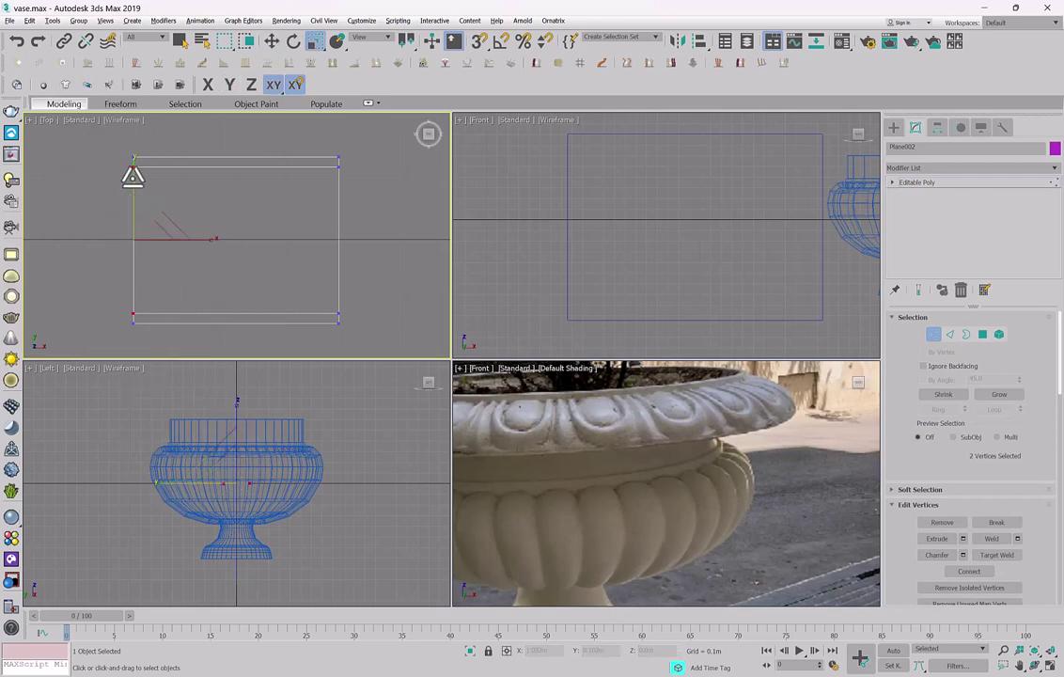
pyautogui.moveTo(135, 169)
pyautogui.mouseDown()
pyautogui.moveTo(143, 198)
pyautogui.moveTo(142, 173)
pyautogui.mouseUp()
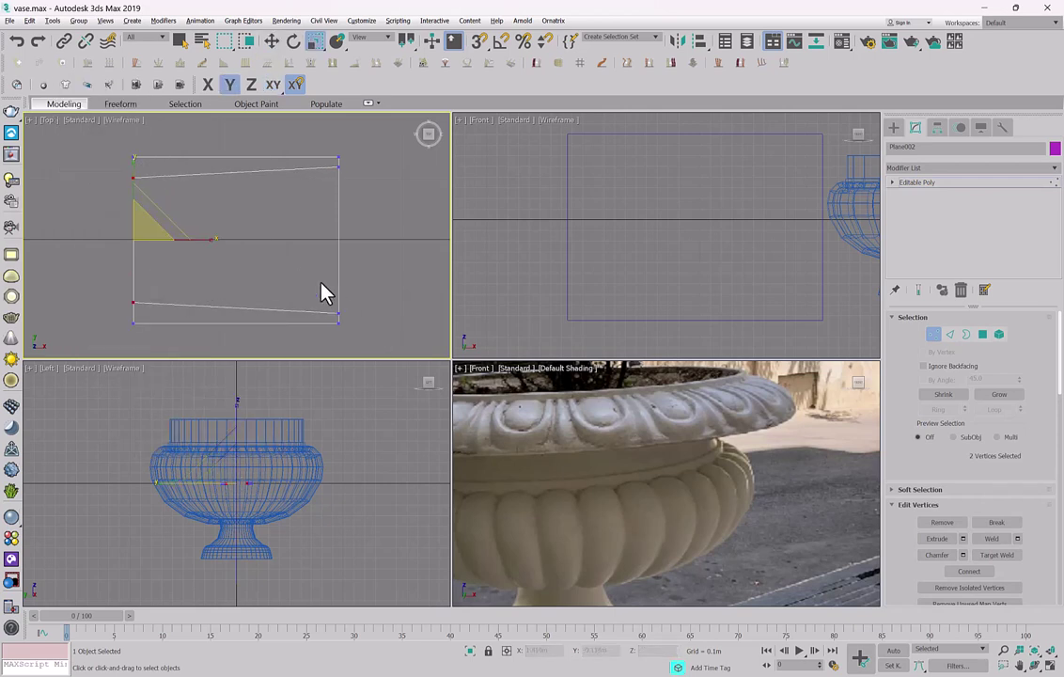
pyautogui.moveTo(296, 162); pyautogui.dragTo(347, 166)
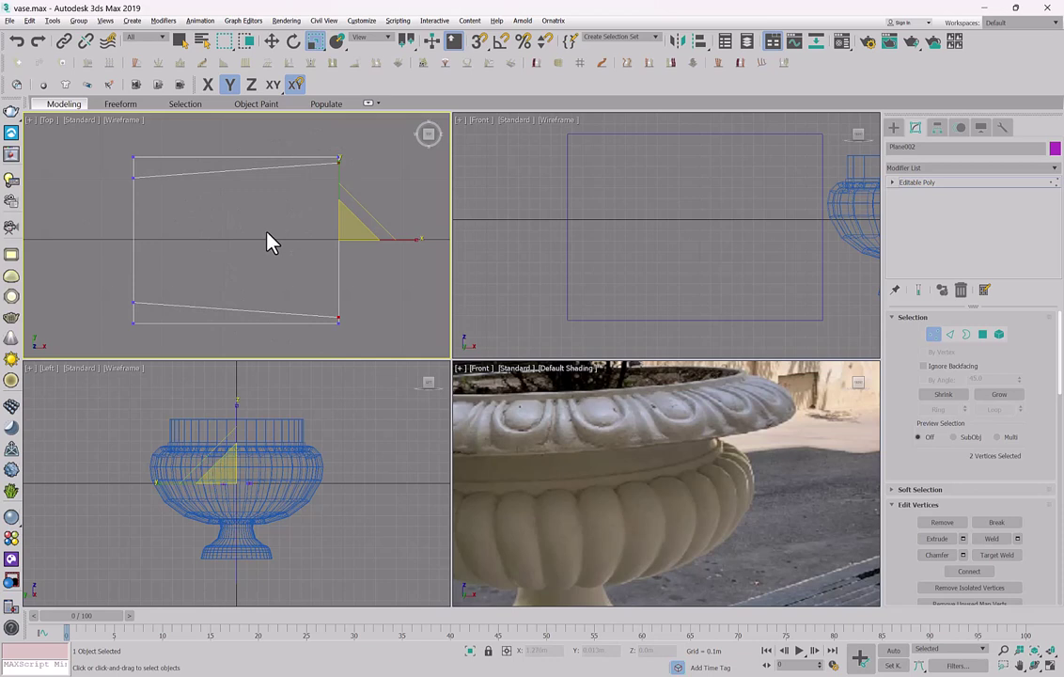
# Try an inset on the plane's middle polygon and undo it.
pyautogui.click(982, 334)
pyautogui.click(240, 238)
pyautogui.rightClick(229, 237)
pyautogui.moveTo(224, 280); pyautogui.dragTo(230, 293)
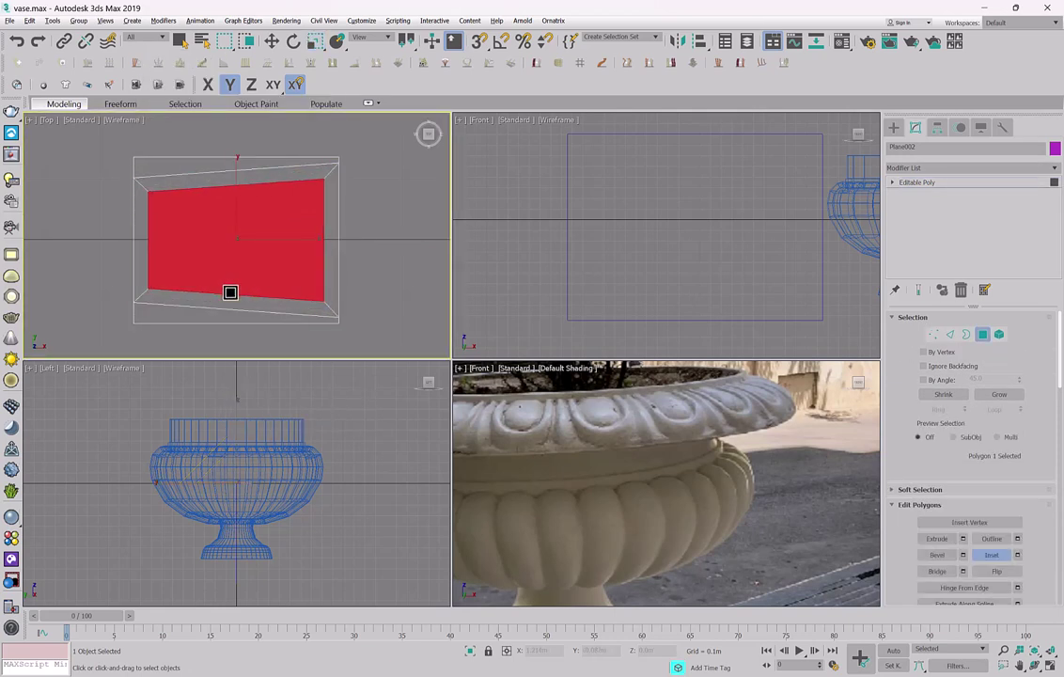
pyautogui.hotkey('ctrl', 'z')
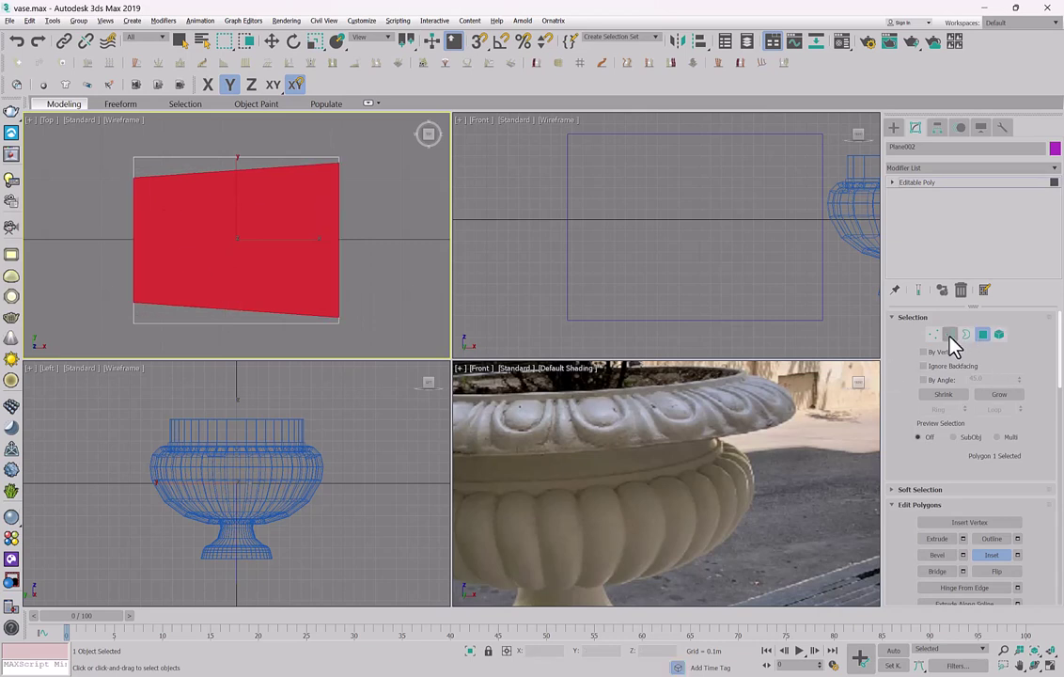
# Reselect the tapered middle polygon, try the inset again, and undo it.
pyautogui.press('2')
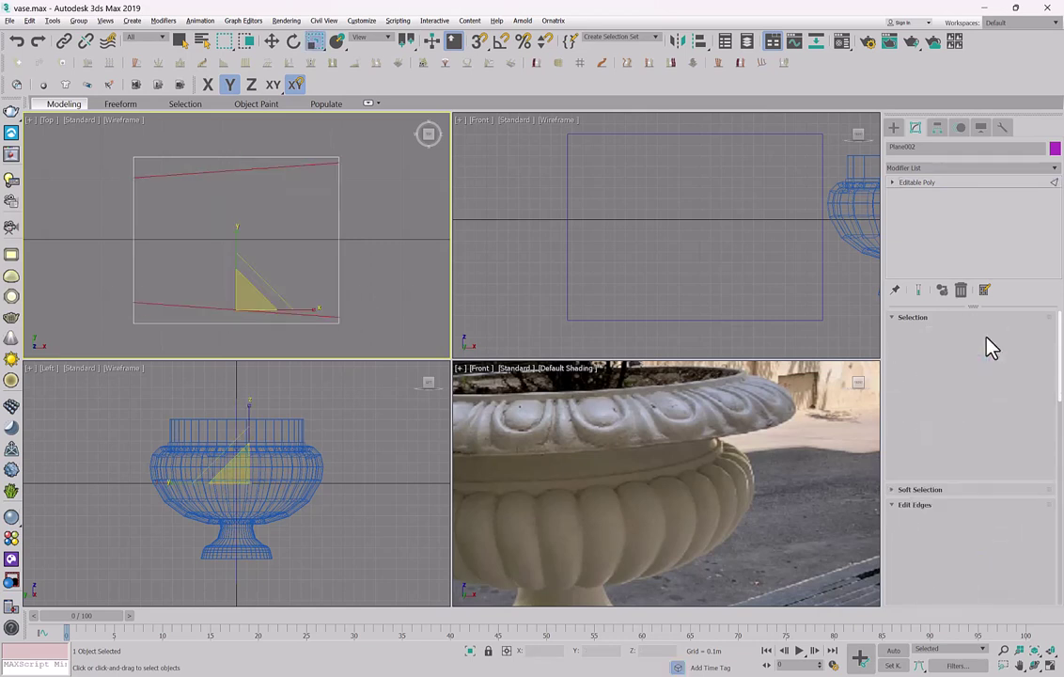
pyautogui.click(983, 336)
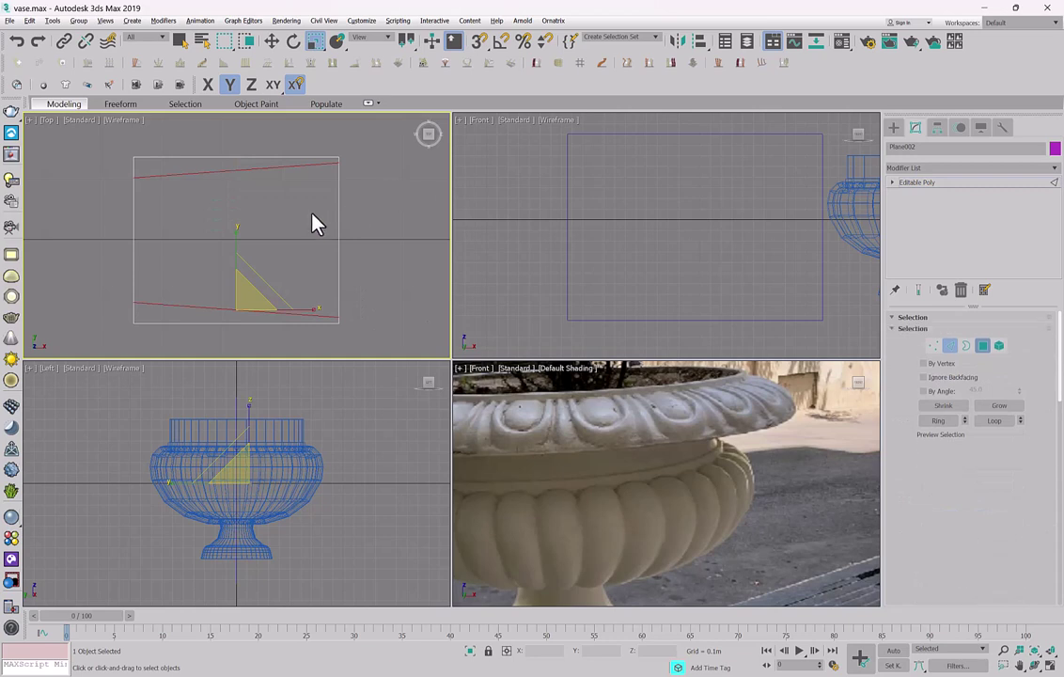
pyautogui.click(330, 235)
pyautogui.rightClick(233, 206)
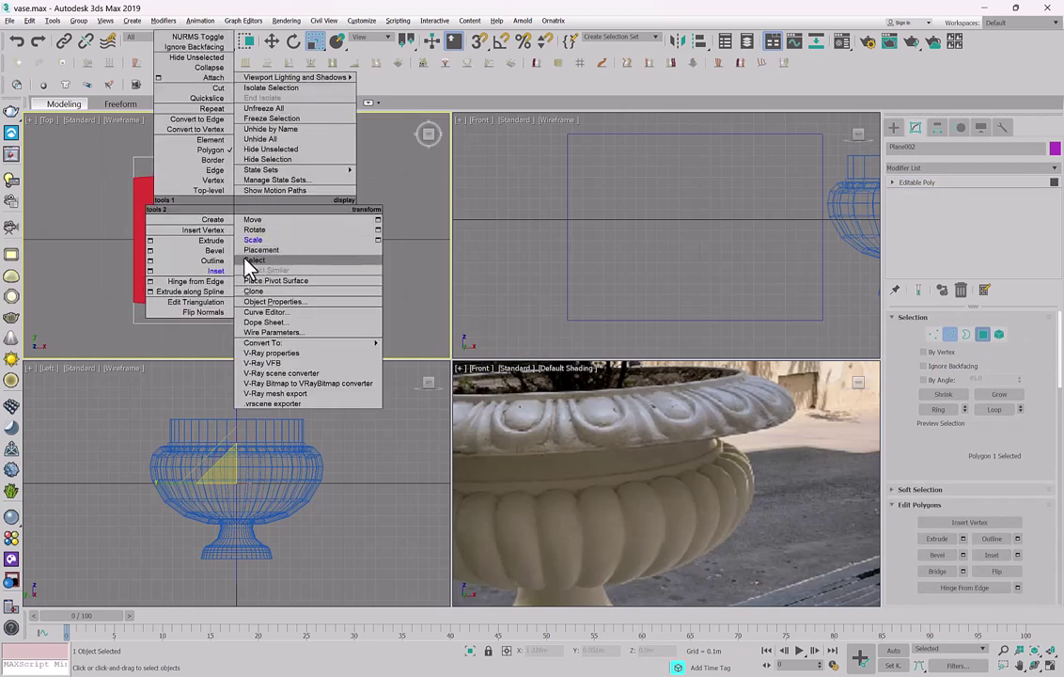
pyautogui.click(218, 271)
pyautogui.moveTo(220, 252); pyautogui.dragTo(232, 262)
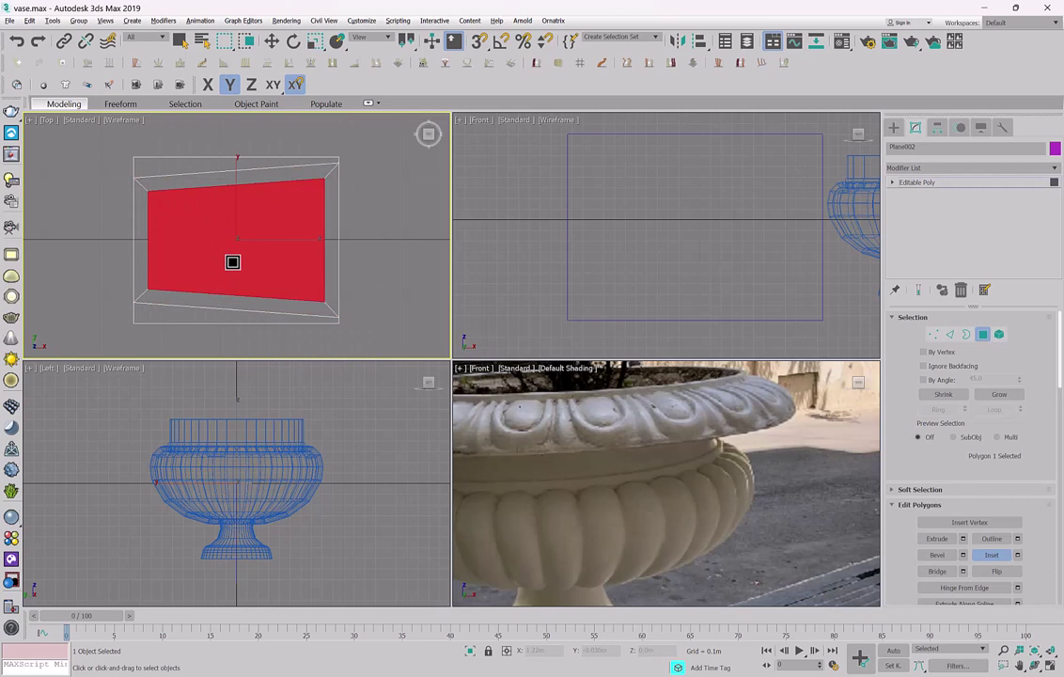
pyautogui.moveTo(232, 263); pyautogui.dragTo(232, 261)
pyautogui.hotkey('ctrl', 'z')
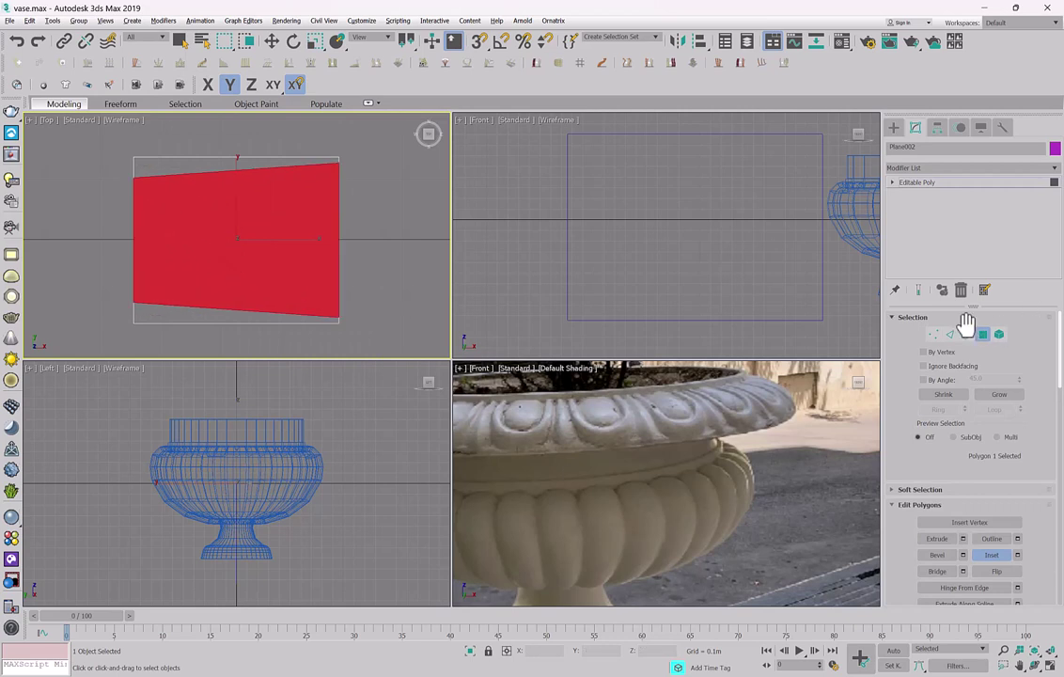
# Connect the plane's lengthwise edges with 1 segment, pinch 0 and slide 92, adding a cross edge near the narrow end.
pyautogui.press('2')
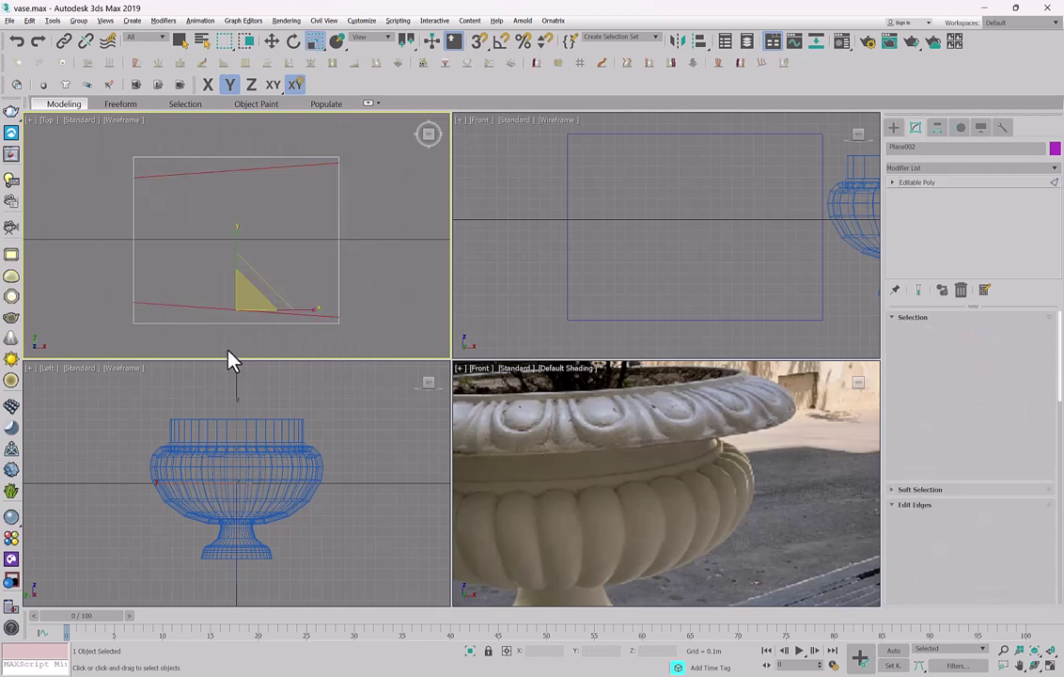
pyautogui.rightClick(282, 294)
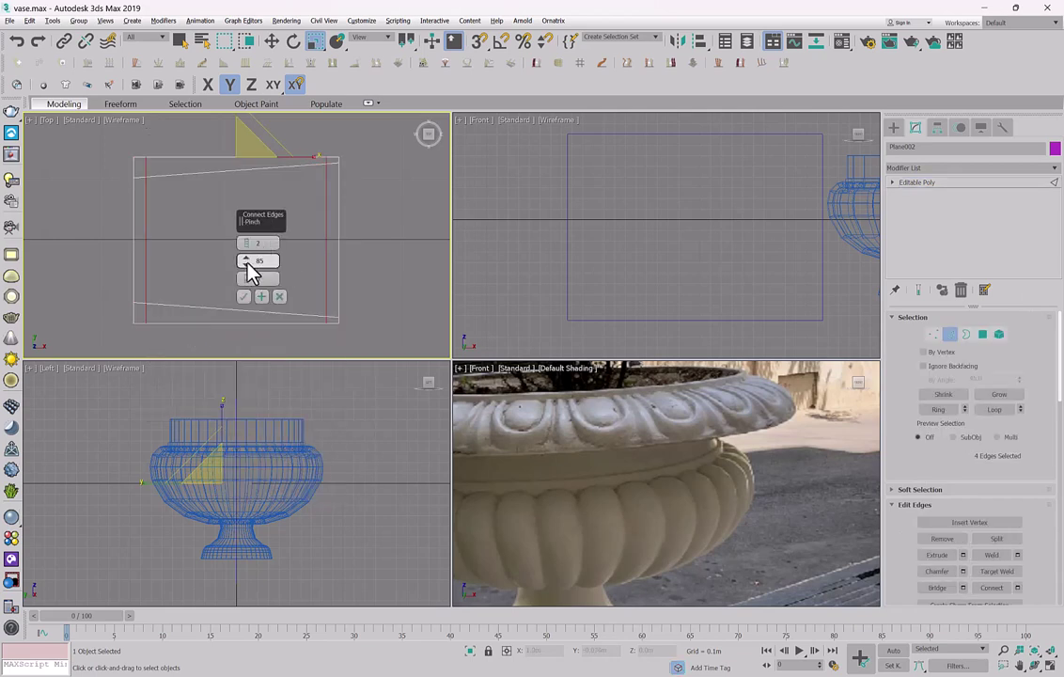
pyautogui.rightClick(246, 261)
pyautogui.rightClick(246, 242)
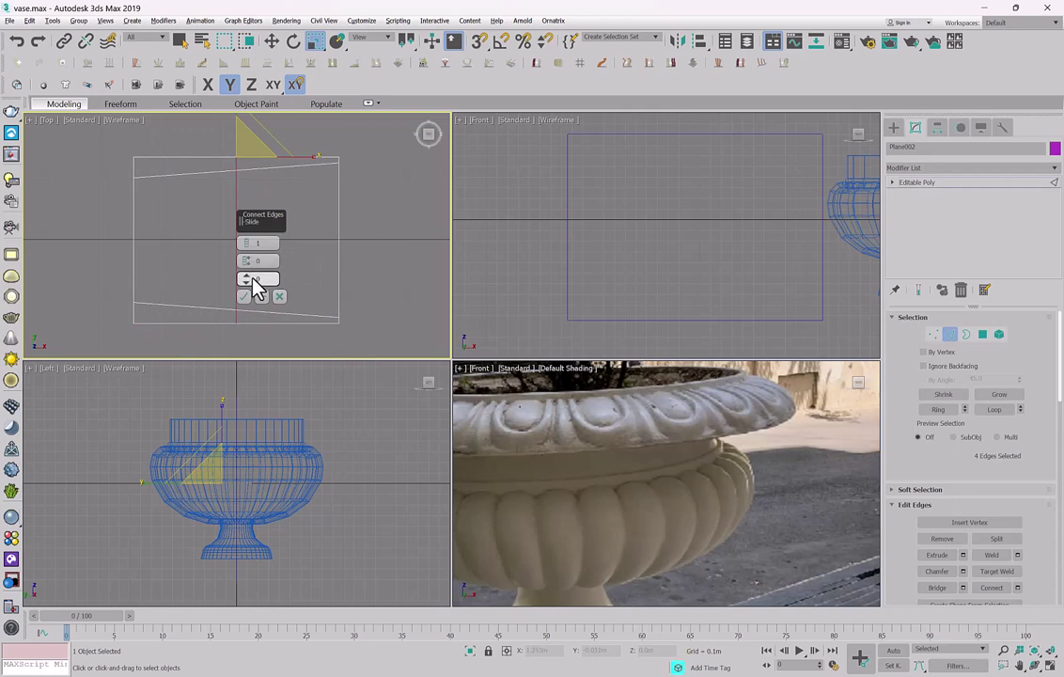
pyautogui.moveTo(247, 279); pyautogui.dragTo(227, 136)
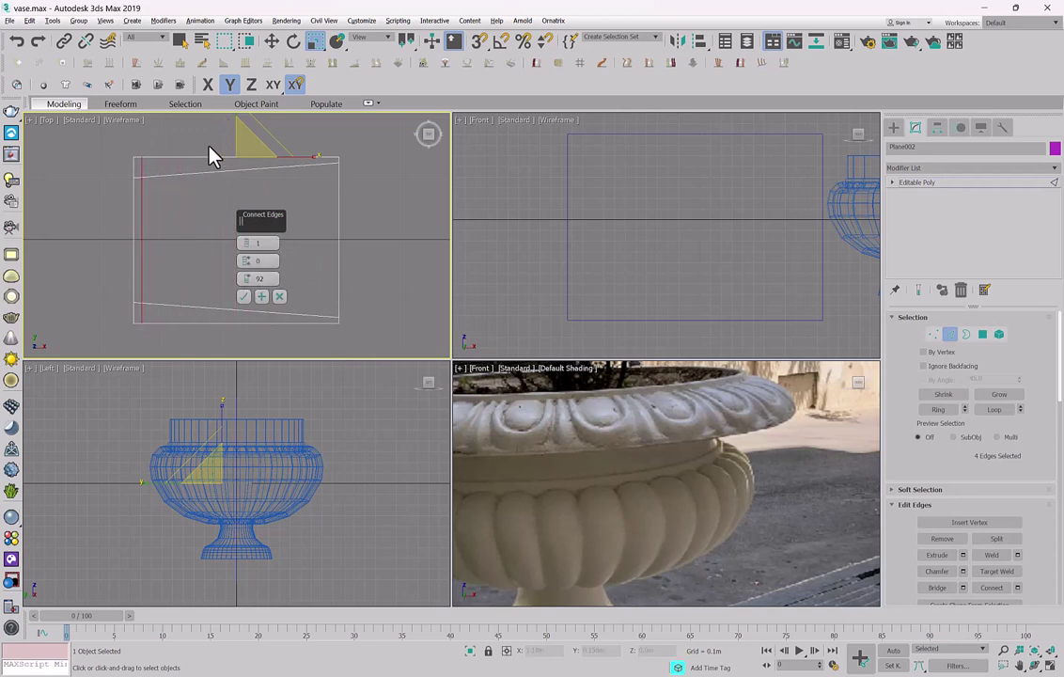
pyautogui.click(244, 296)
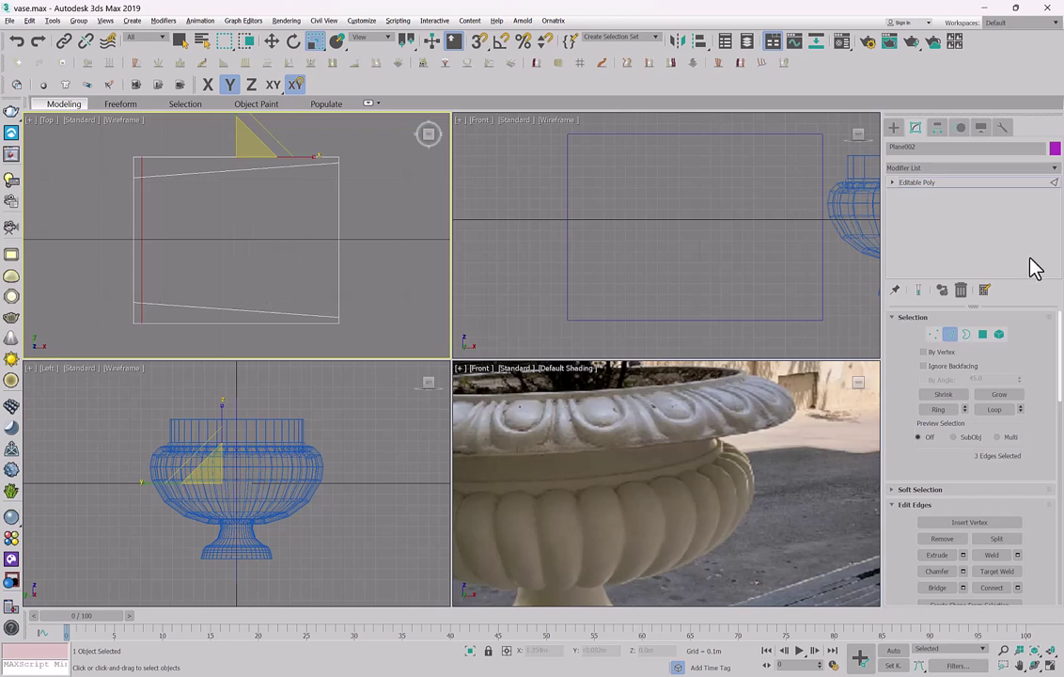
# Inset the large tapered middle polygon to leave an even border on all four sides.
pyautogui.press('4')
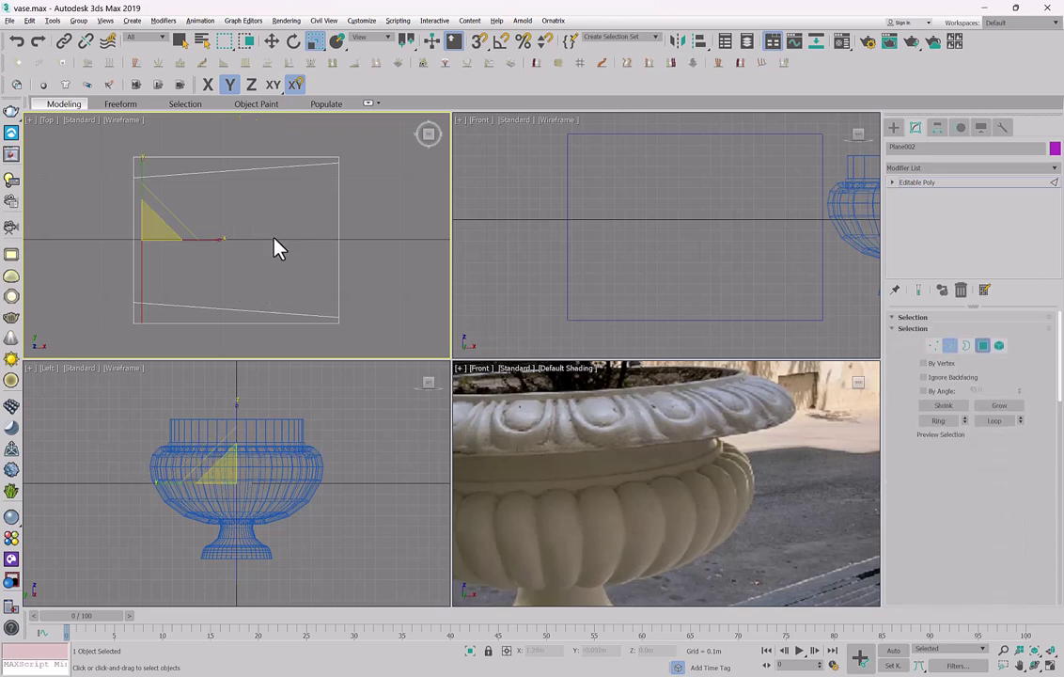
pyautogui.click(274, 239)
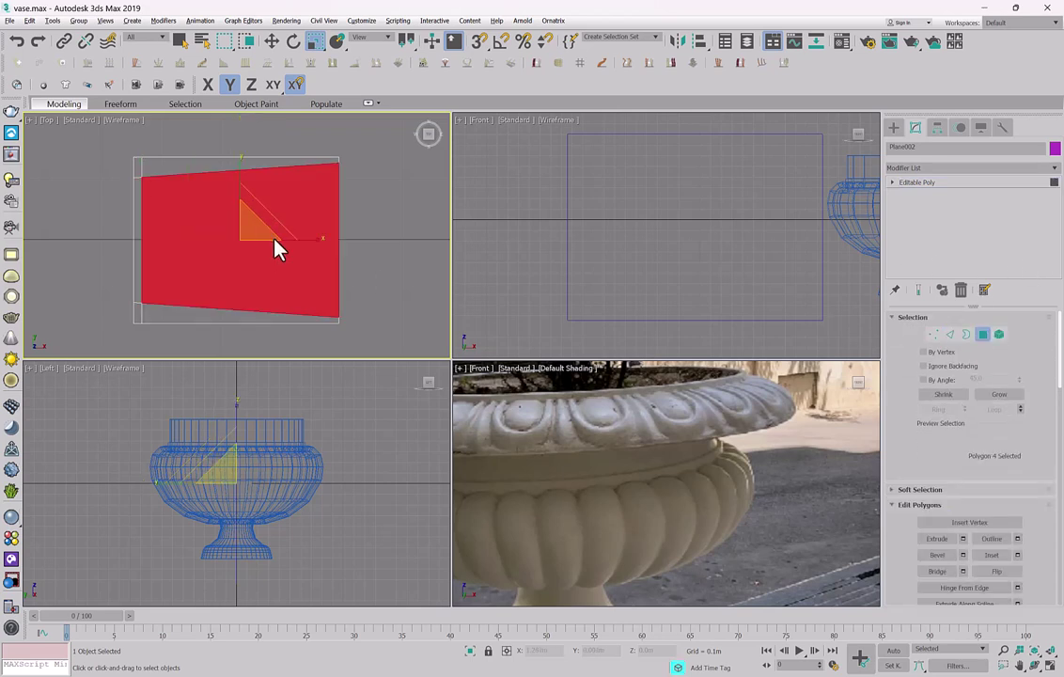
pyautogui.rightClick(274, 241)
pyautogui.click(261, 299)
pyautogui.rightClick(266, 240)
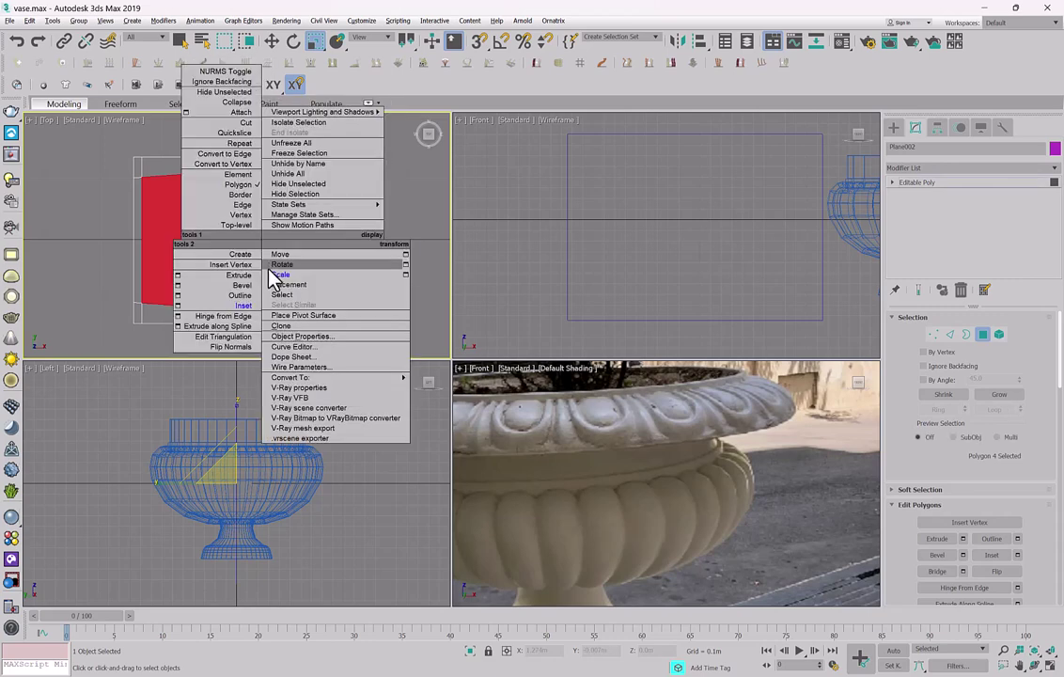
pyautogui.click(257, 311)
pyautogui.moveTo(271, 270); pyautogui.dragTo(277, 287)
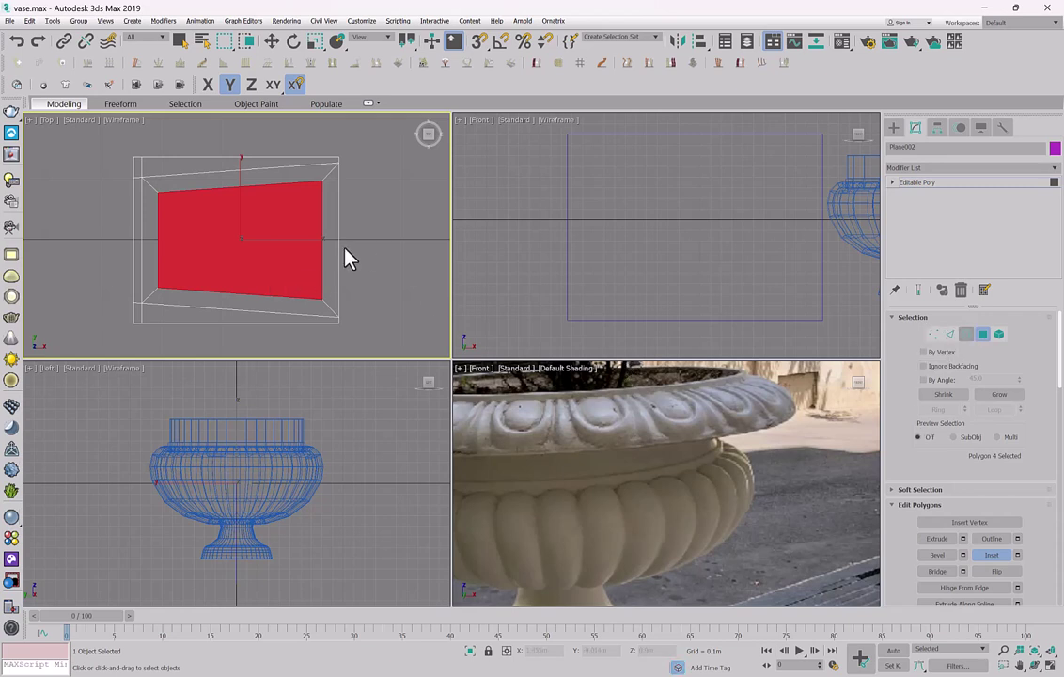
# Quickslice the wide-end border polygon along the extensions of the two long inset edges, using snapping to align the cuts.
pyautogui.click(332, 263)
pyautogui.press('r')
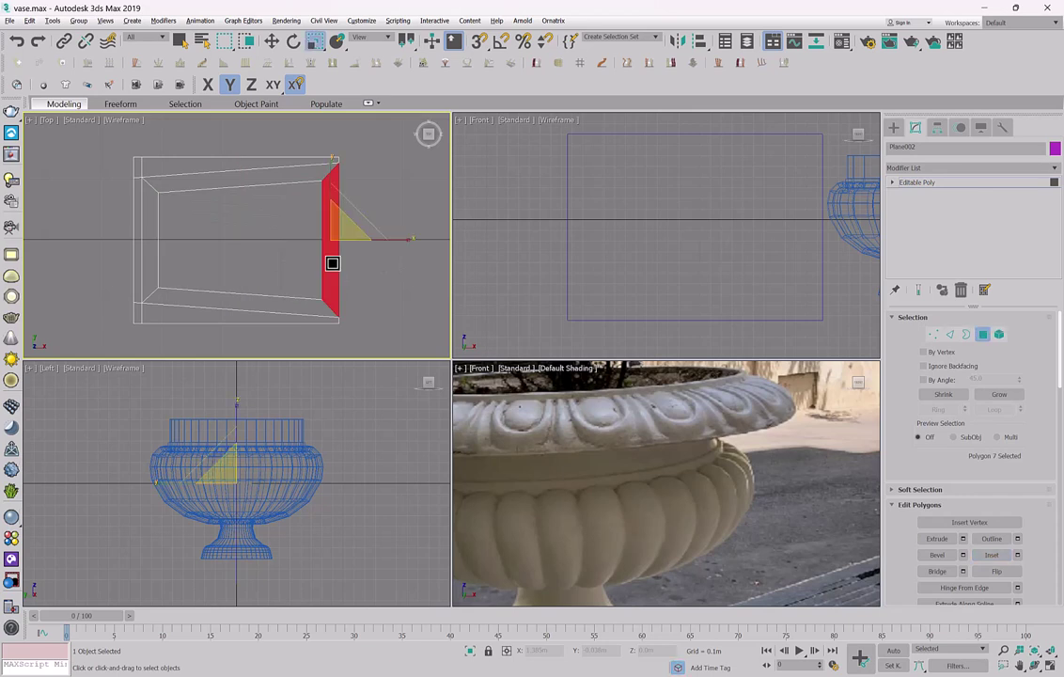
pyautogui.rightClick(367, 263)
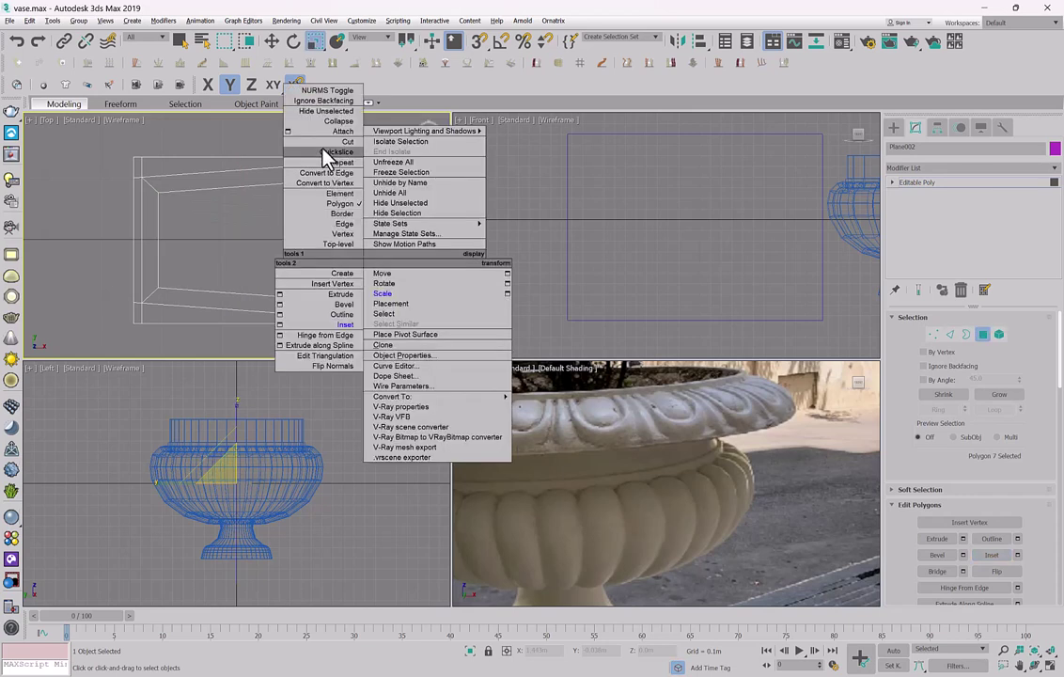
pyautogui.click(323, 151)
pyautogui.press('s')
pyautogui.click(318, 184)
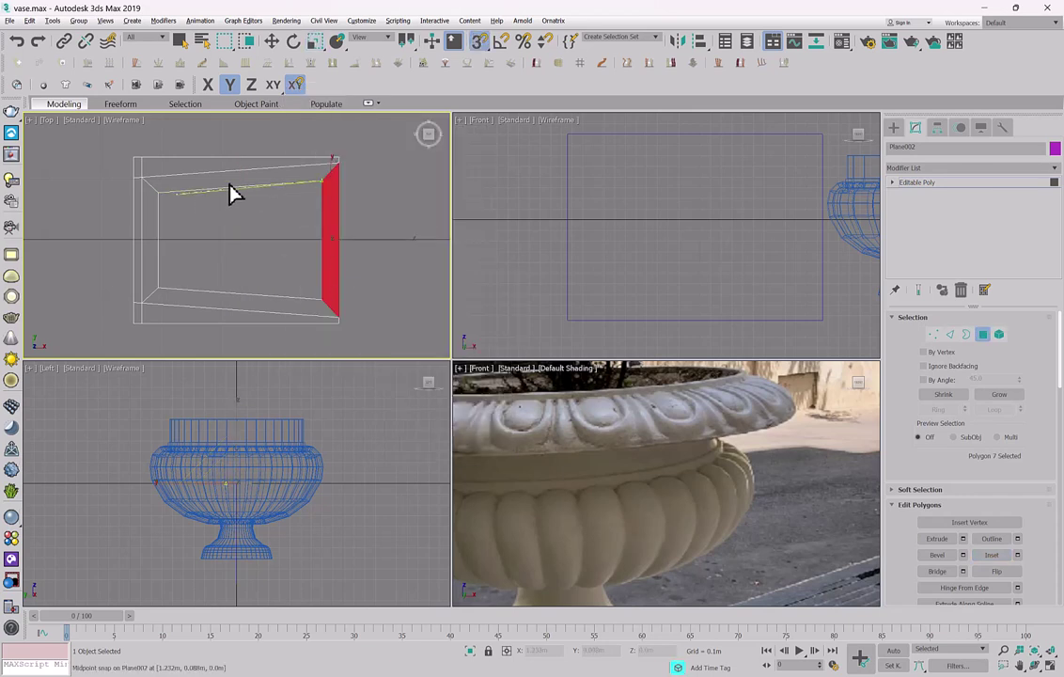
pyautogui.click(235, 186)
pyautogui.click(319, 297)
pyautogui.click(242, 290)
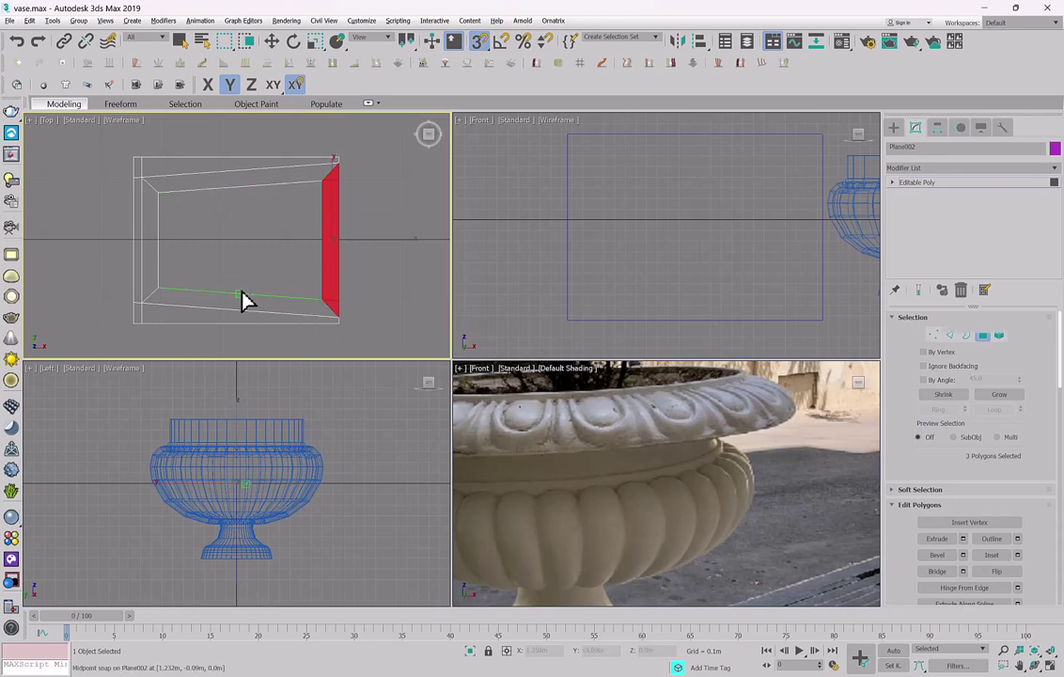
# Target-weld the inset's two wide-end corner vertices onto the adjacent slice vertices on the plane's outer edge.
pyautogui.press('1')
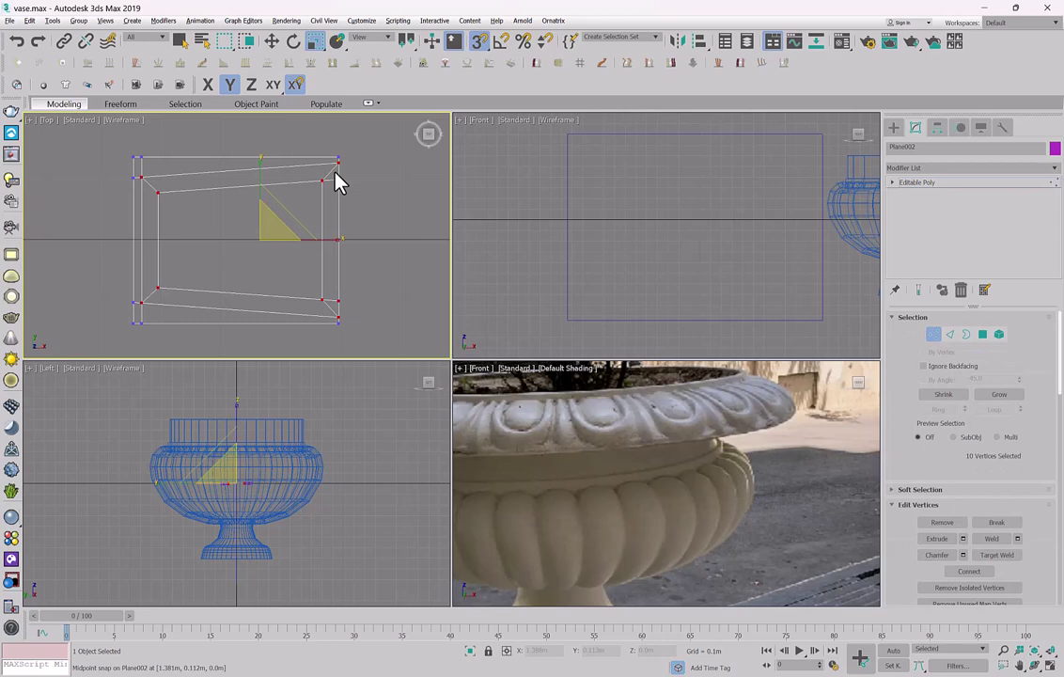
pyautogui.rightClick(335, 178)
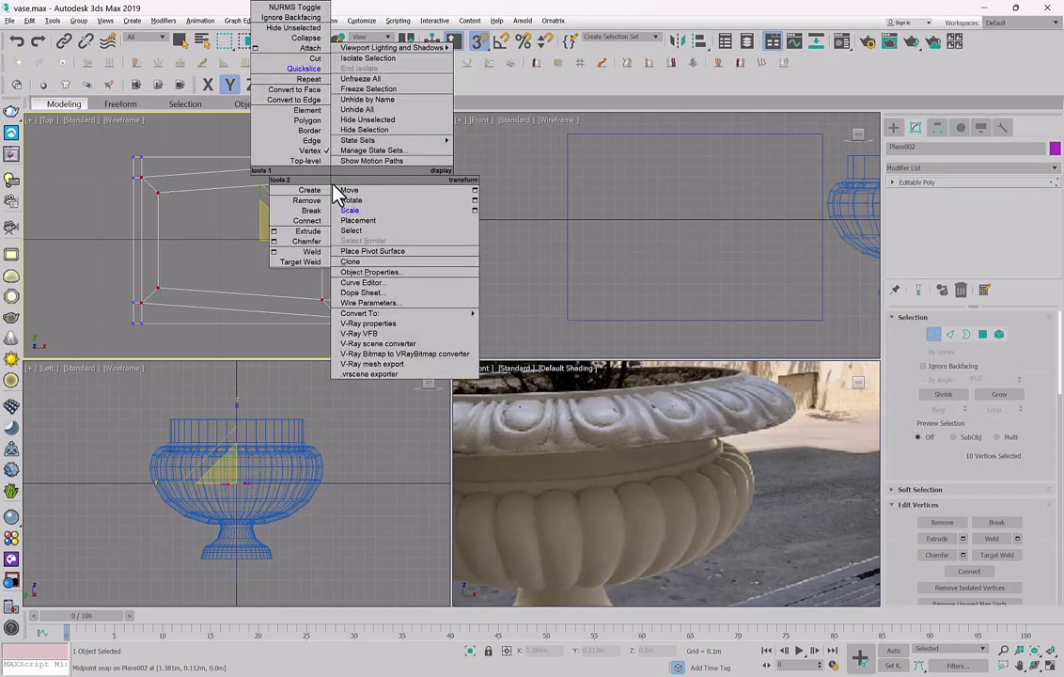
pyautogui.click(316, 261)
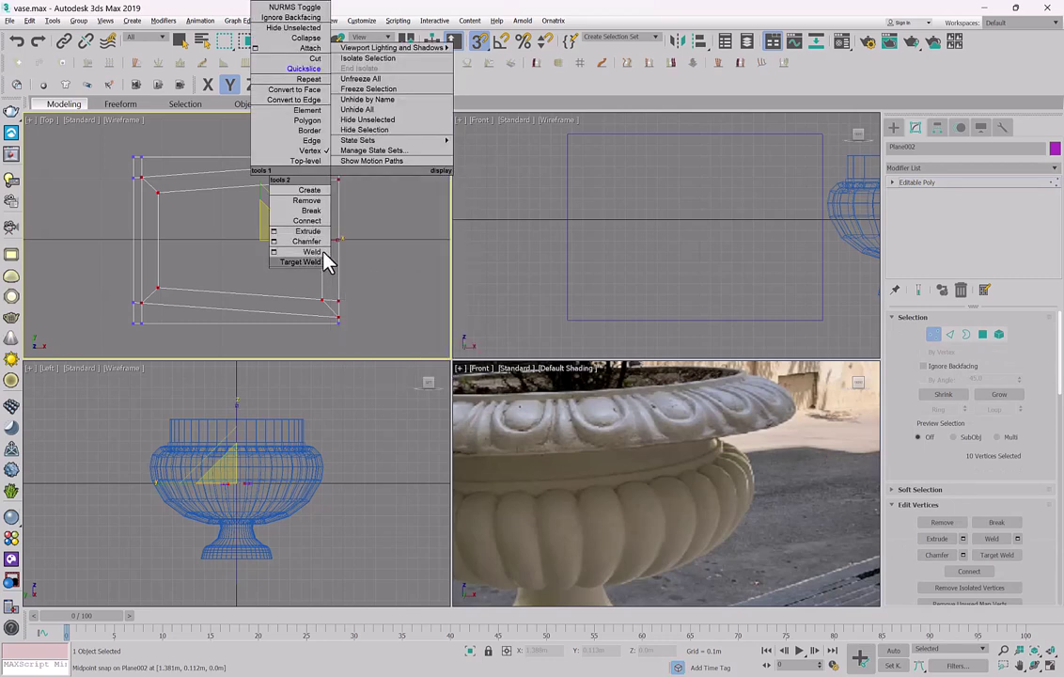
pyautogui.click(338, 300)
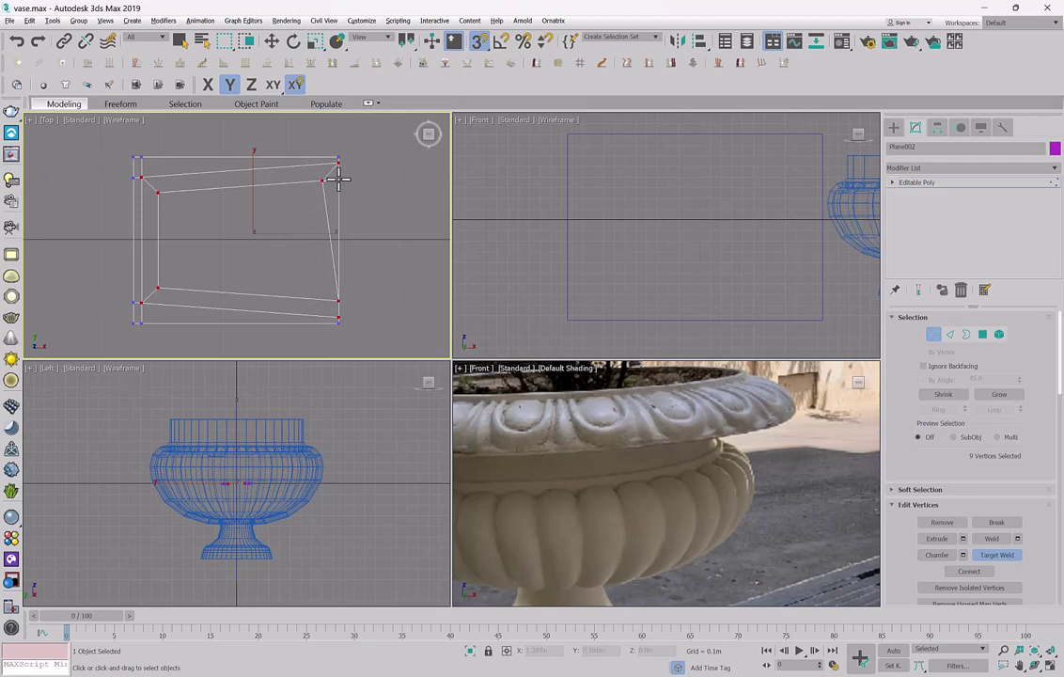
pyautogui.click(338, 177)
pyautogui.press('r')
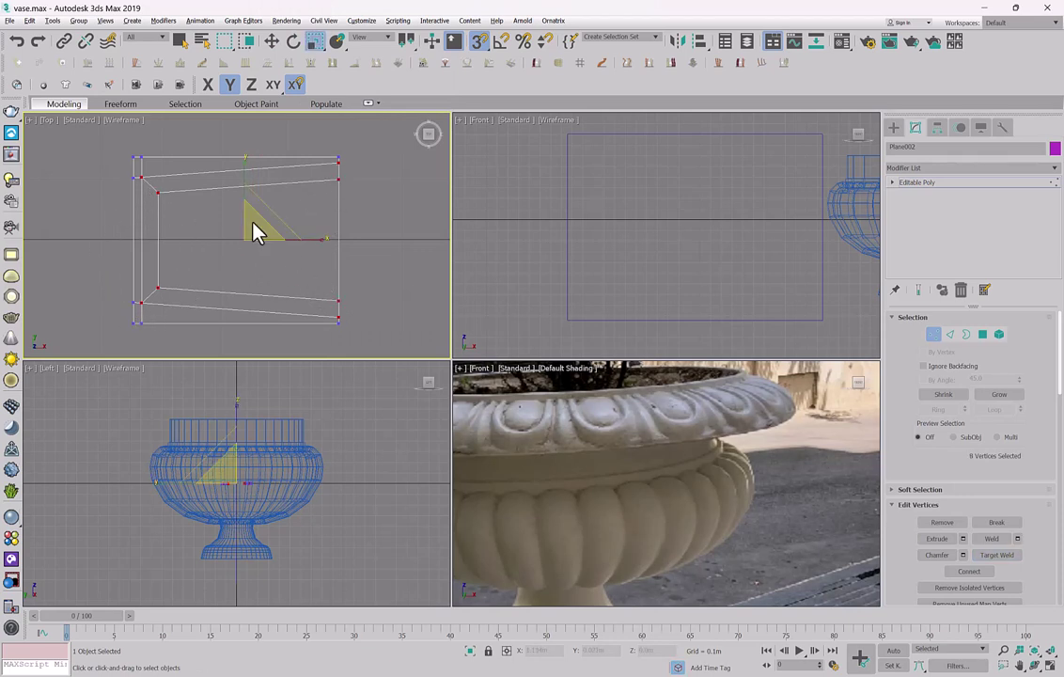
# Adjust the inner outline's taper by scaling its wide-end vertex pair and the narrow-end vertices along Y.
pyautogui.moveTo(376, 318); pyautogui.dragTo(376, 315)
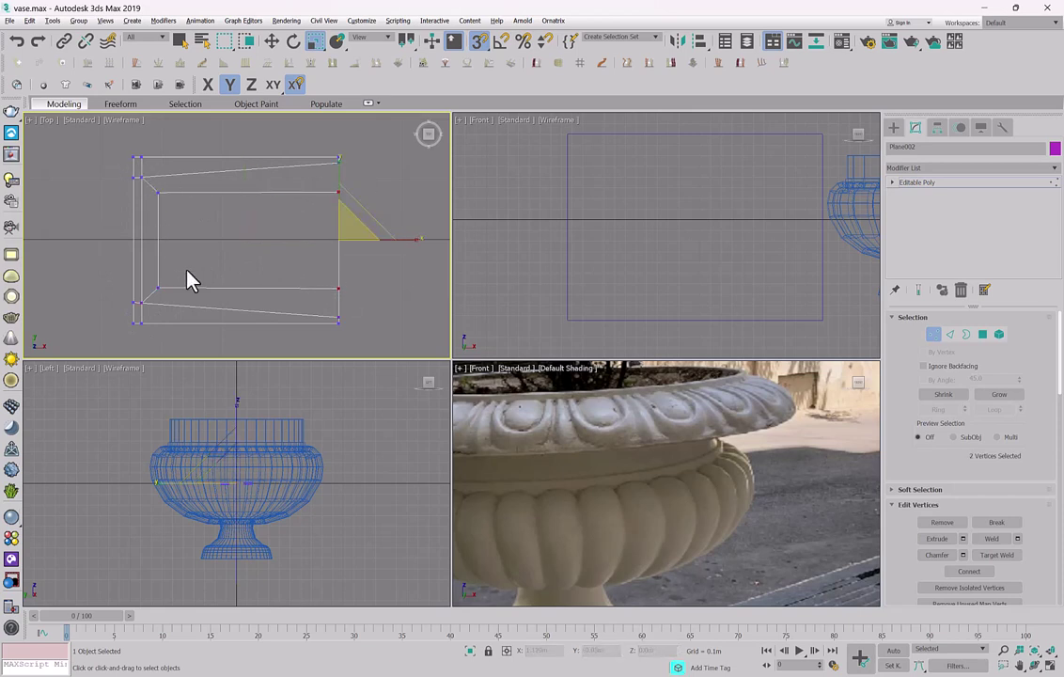
pyautogui.moveTo(194, 306); pyautogui.dragTo(193, 307)
pyautogui.moveTo(142, 173); pyautogui.dragTo(145, 174)
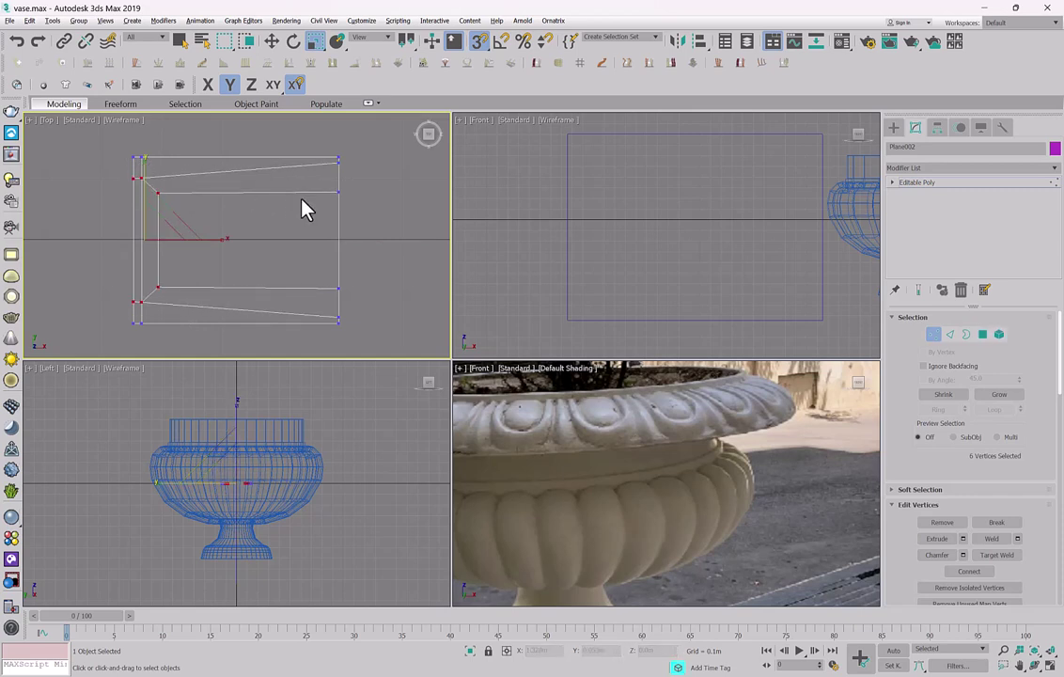
pyautogui.moveTo(305, 180); pyautogui.dragTo(360, 307)
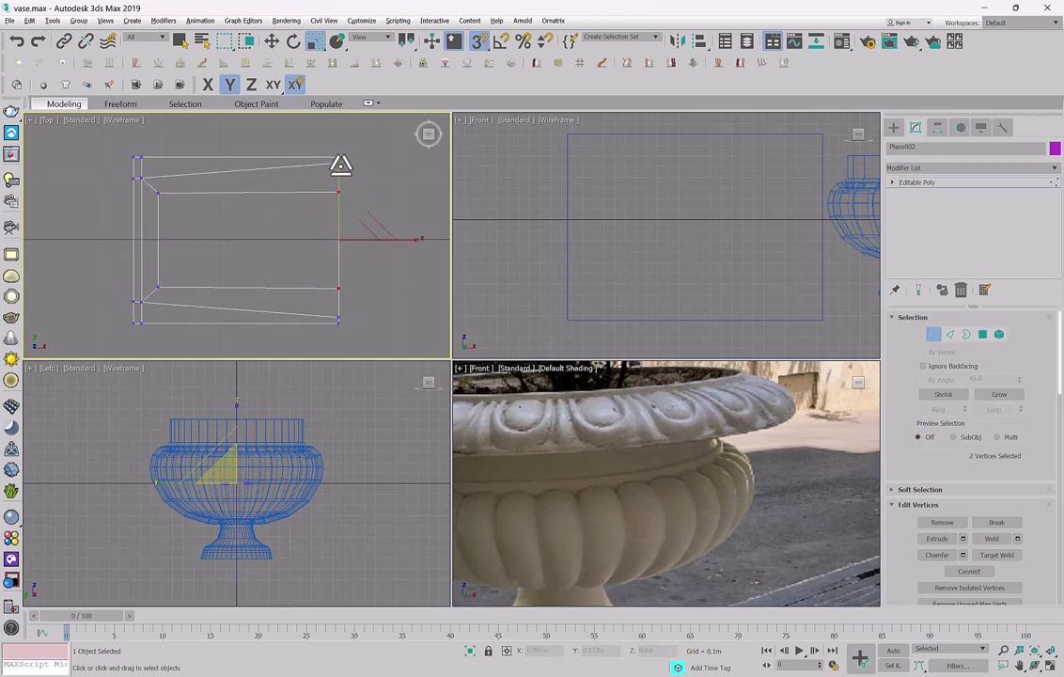
pyautogui.moveTo(340, 164); pyautogui.dragTo(339, 160)
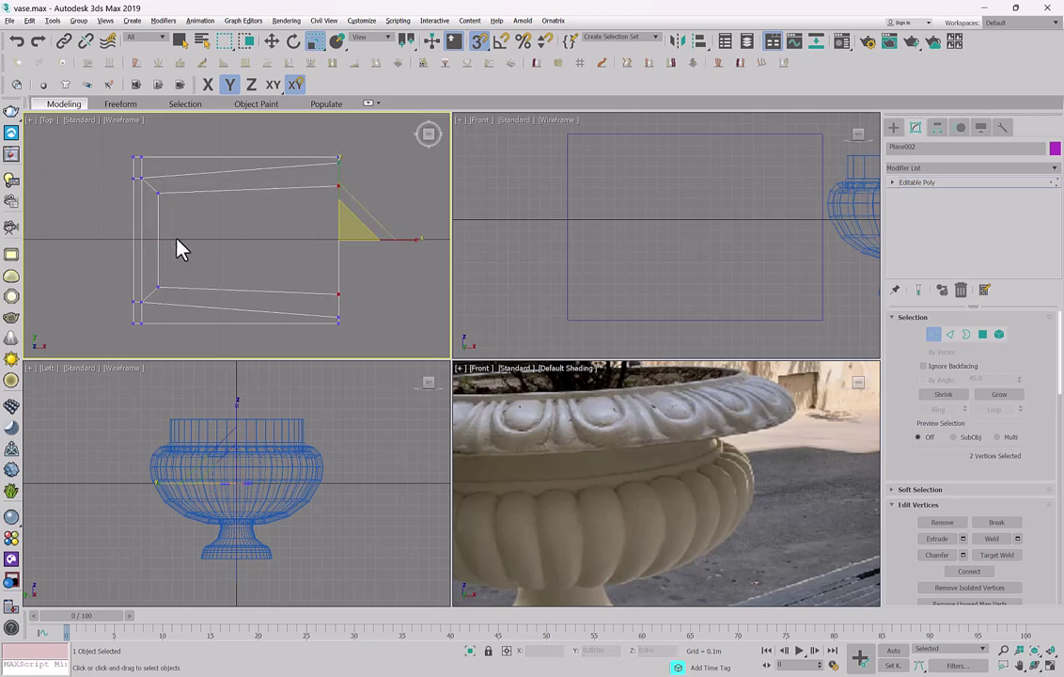
# Connect the cross edges of the middle strip with one segment to add a lengthwise centre line.
pyautogui.click(951, 334)
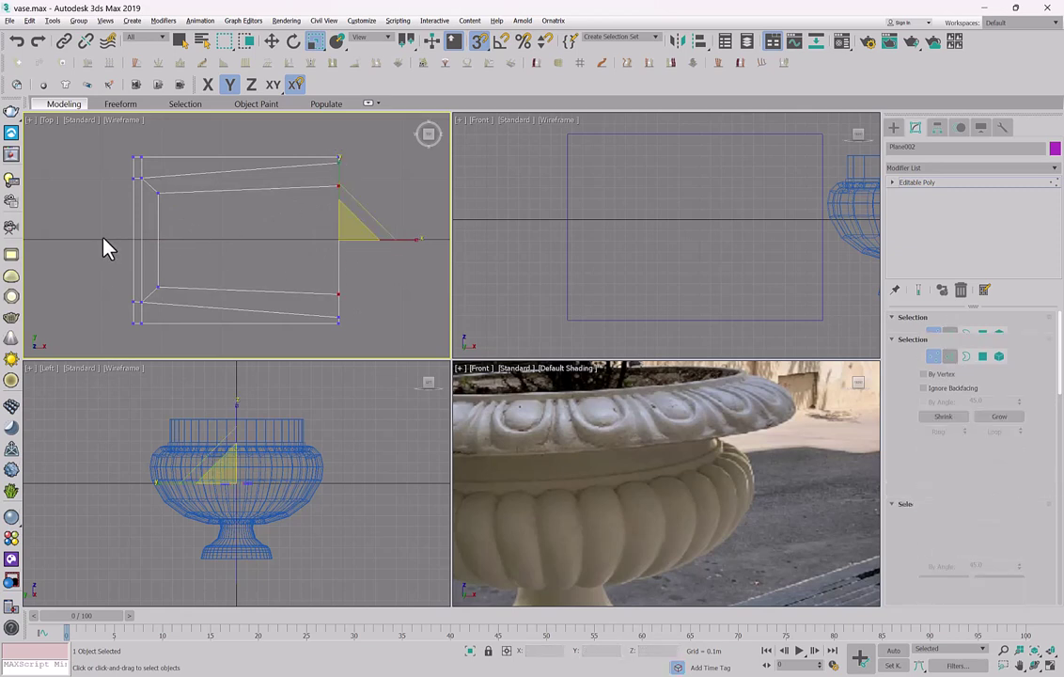
pyautogui.rightClick(226, 265)
pyautogui.click(155, 311)
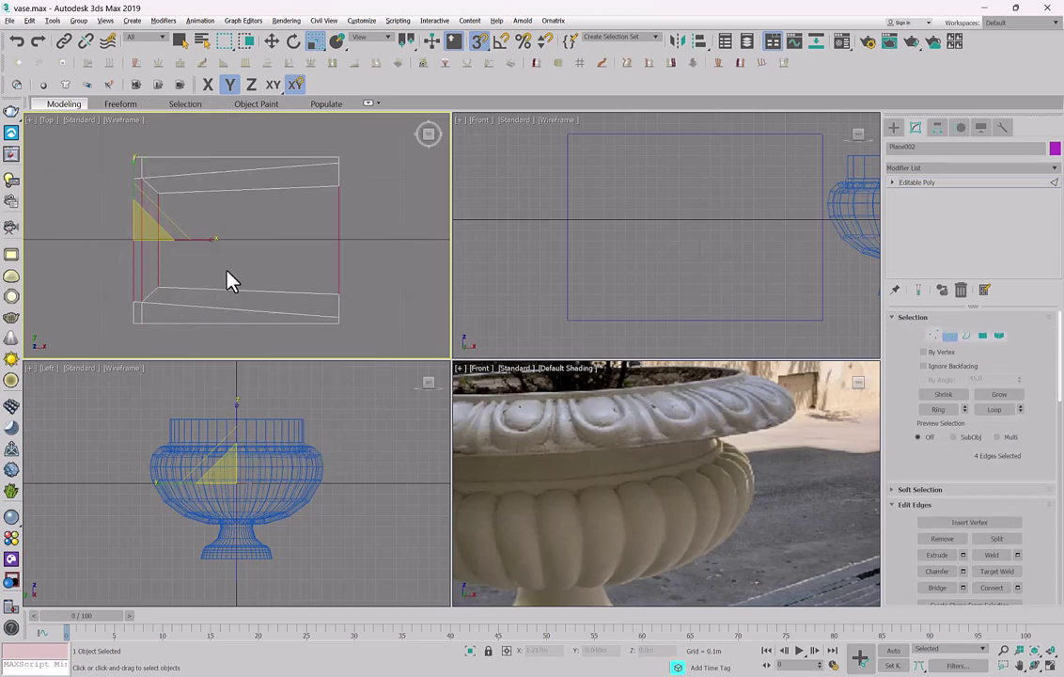
pyautogui.click(244, 297)
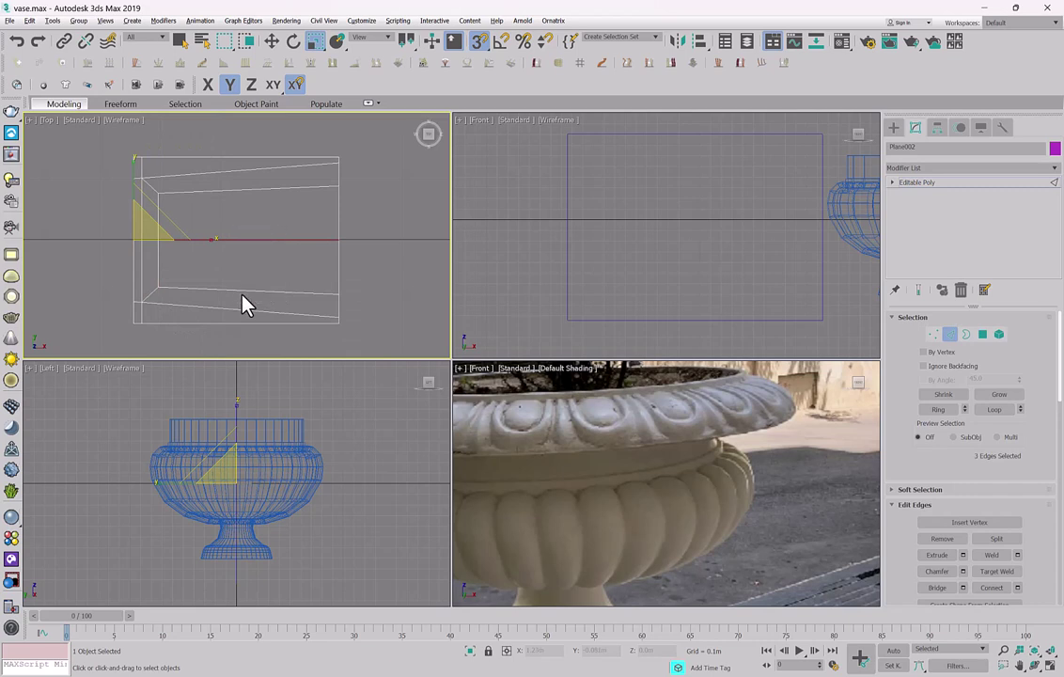
# Move the four narrow-end corner vertices of the inner and outer outlines along X toward the wide end, forming a point.
pyautogui.click(930, 336)
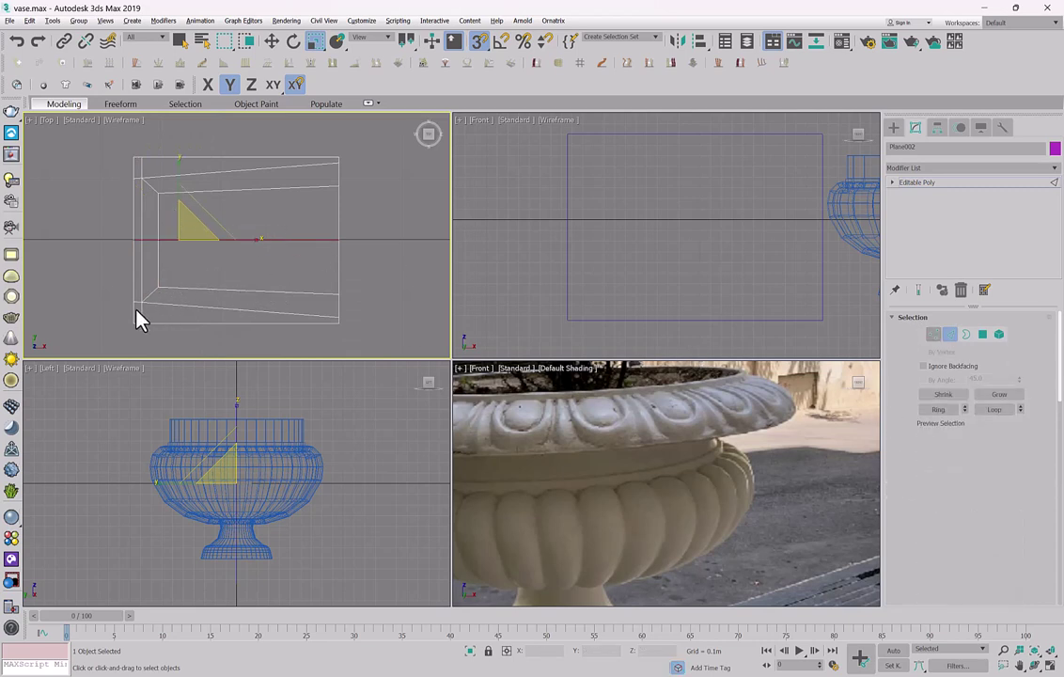
pyautogui.moveTo(137, 311); pyautogui.dragTo(170, 269)
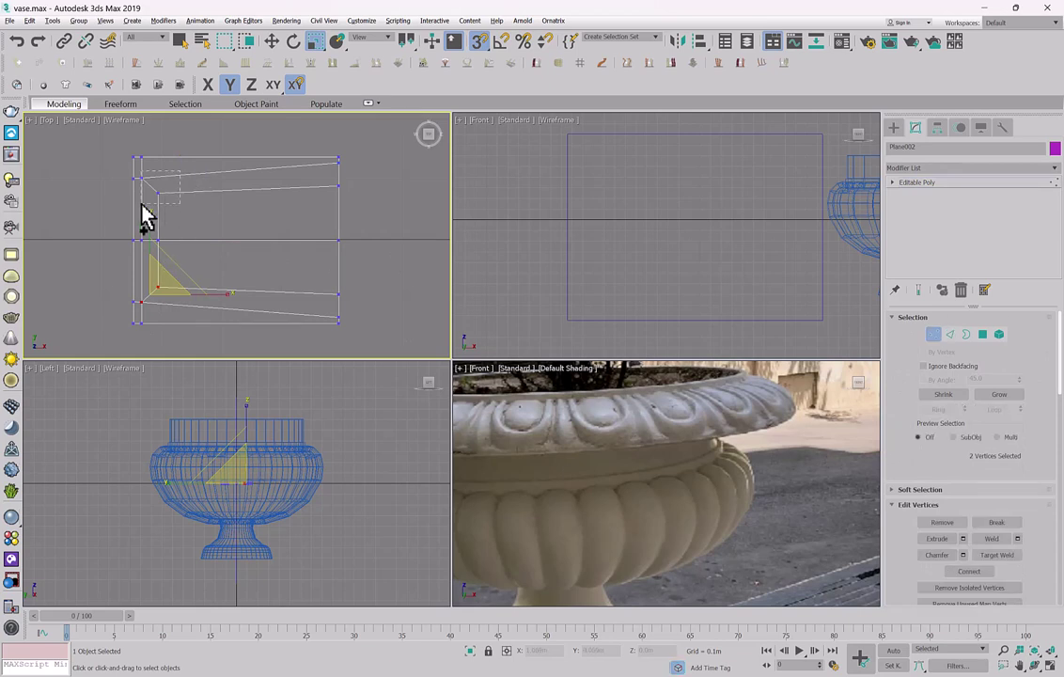
pyautogui.keyDown('ctrl'); pyautogui.moveTo(142, 203); pyautogui.dragTo(143, 204); pyautogui.keyUp('ctrl')
pyautogui.rightClick(195, 208)
pyautogui.click(203, 215)
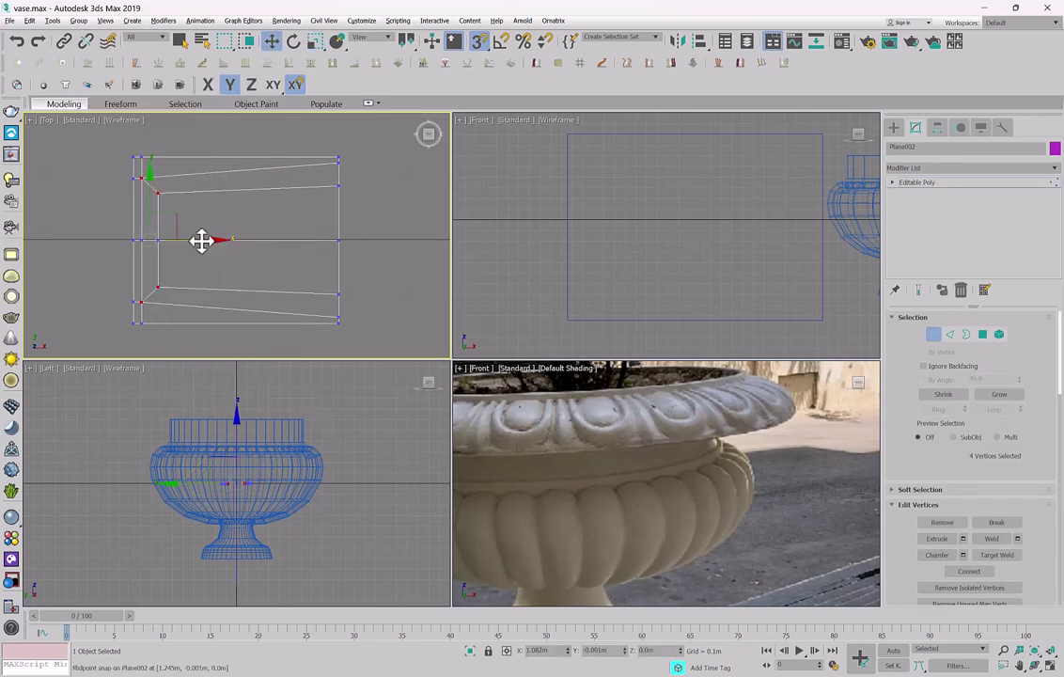
pyautogui.moveTo(201, 241); pyautogui.dragTo(237, 241)
# Spread the inner outline's wide-end vertex pair farther apart by scaling it along Y.
pyautogui.click(338, 186)
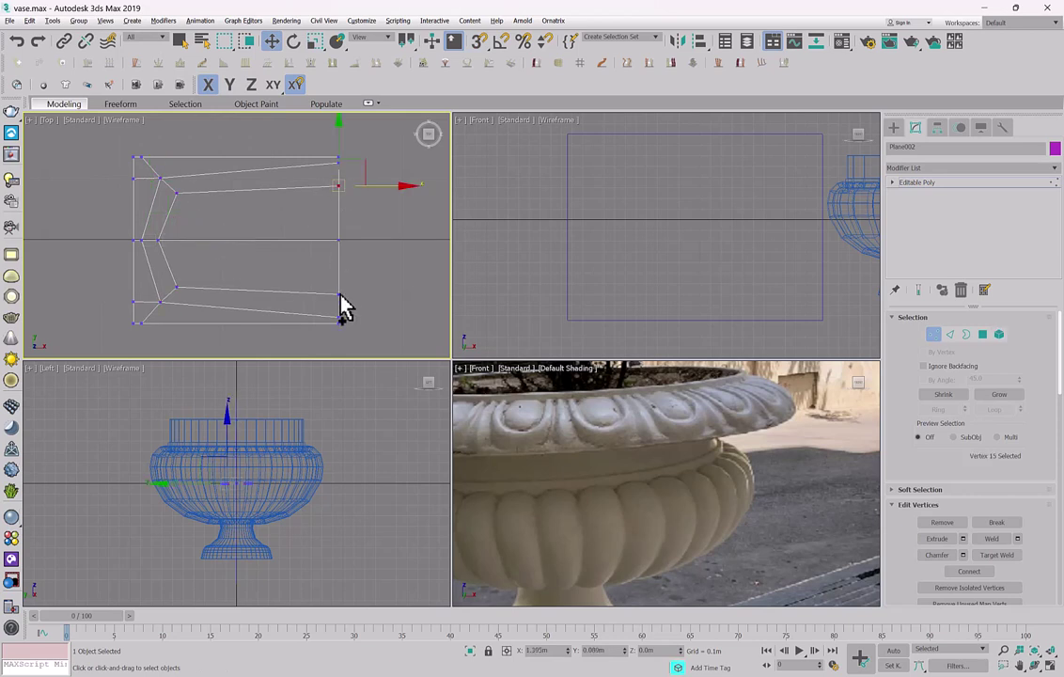
pyautogui.keyDown('ctrl'); pyautogui.click(338, 293); pyautogui.keyUp('ctrl')
pyautogui.rightClick(339, 294)
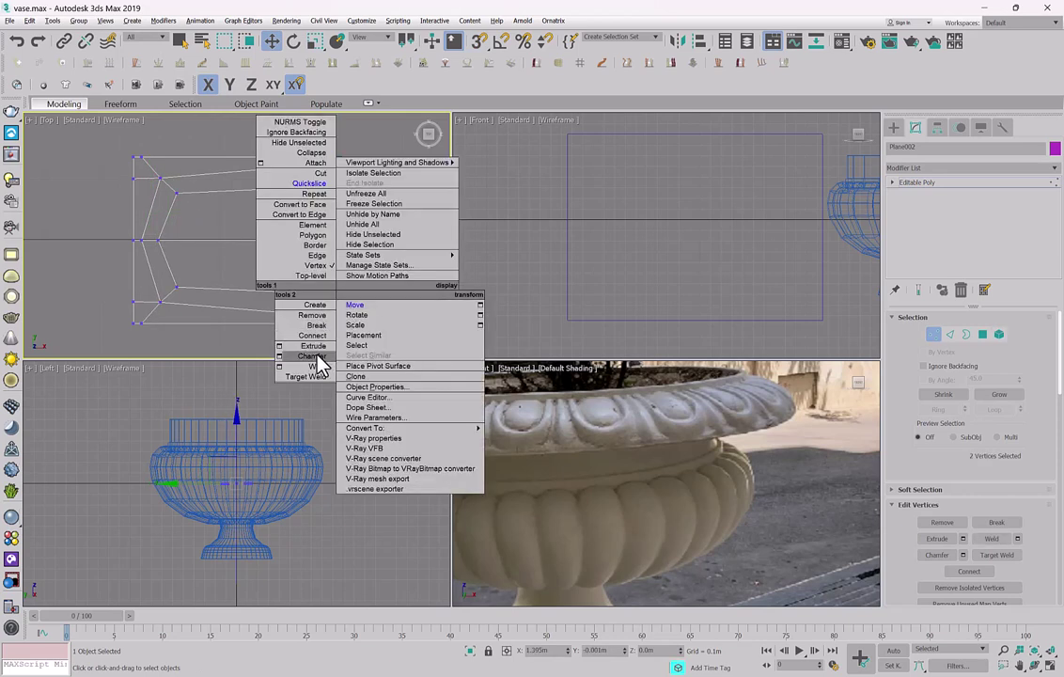
pyautogui.click(355, 324)
pyautogui.moveTo(338, 170); pyautogui.dragTo(337, 162)
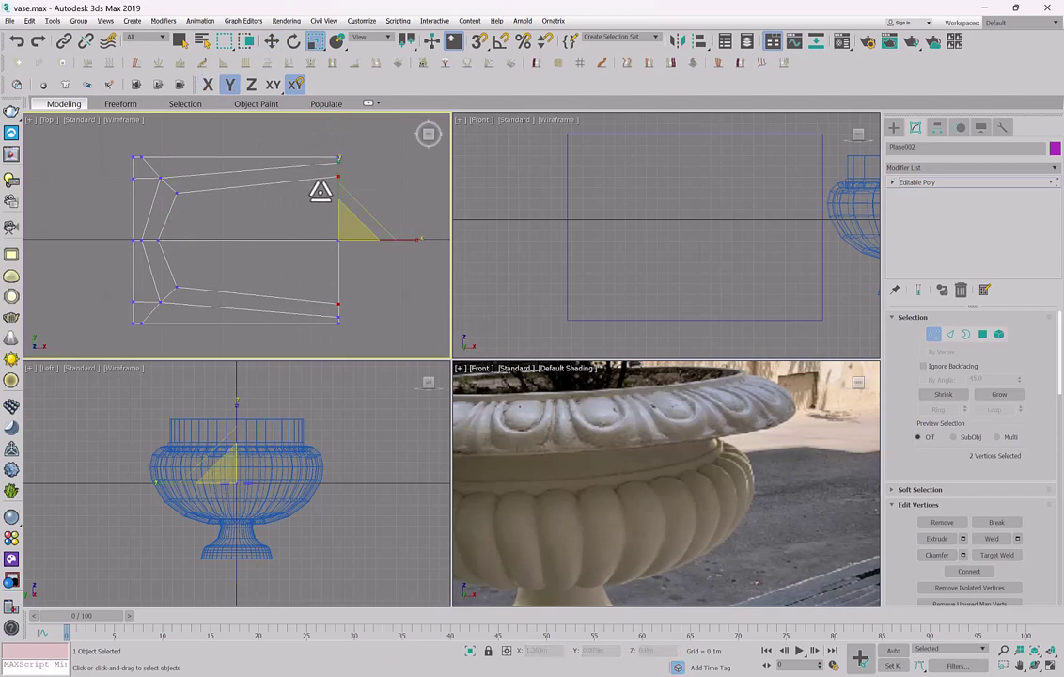
# Move the three inner vertices of the pointed end slightly along X toward the wide end to widen the border.
pyautogui.moveTo(157, 242); pyautogui.dragTo(156, 243)
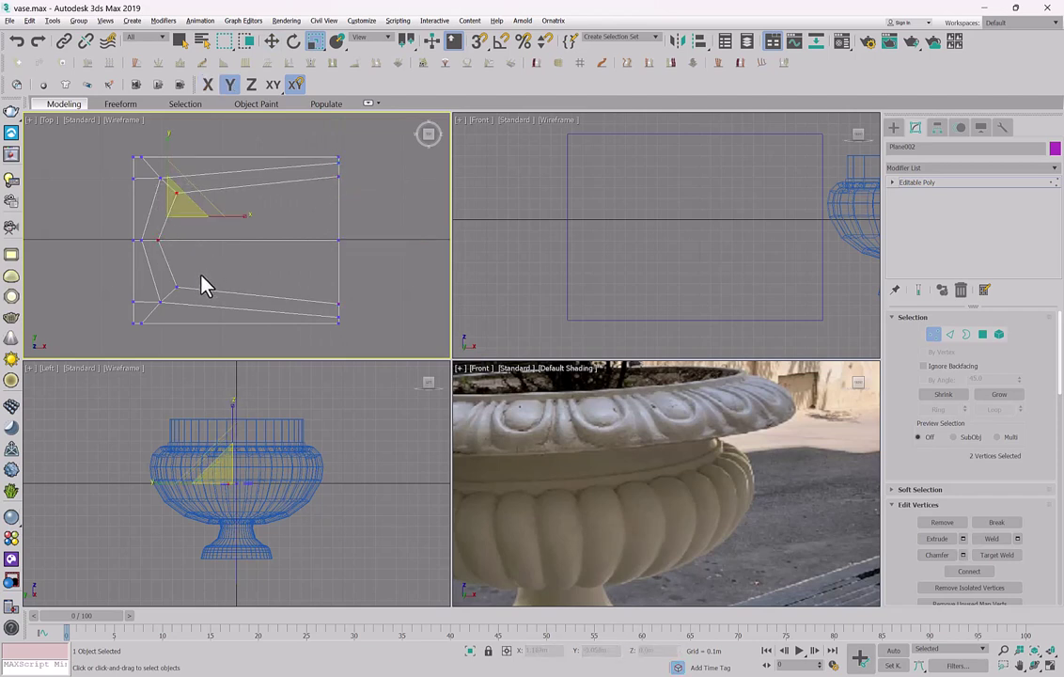
pyautogui.keyDown('ctrl'); pyautogui.moveTo(200, 275); pyautogui.dragTo(167, 292); pyautogui.keyUp('ctrl')
pyautogui.rightClick(161, 265)
pyautogui.click(181, 279)
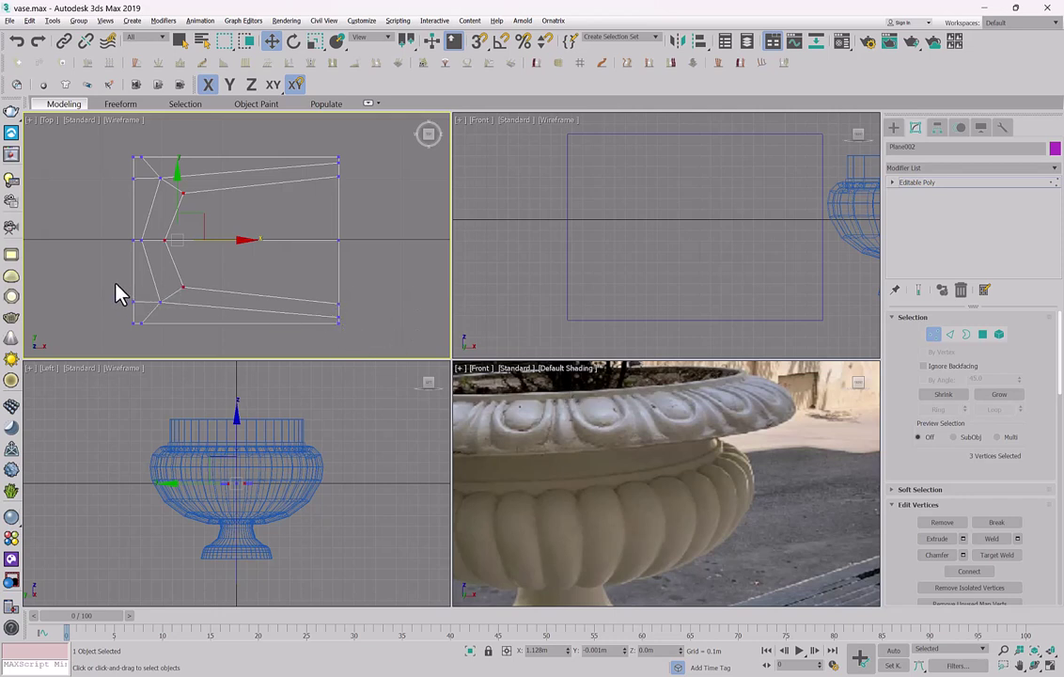
# Spread the two outer edge vertices at the pointed end slightly farther apart by scaling them along Y.
pyautogui.moveTo(126, 172); pyautogui.dragTo(140, 188)
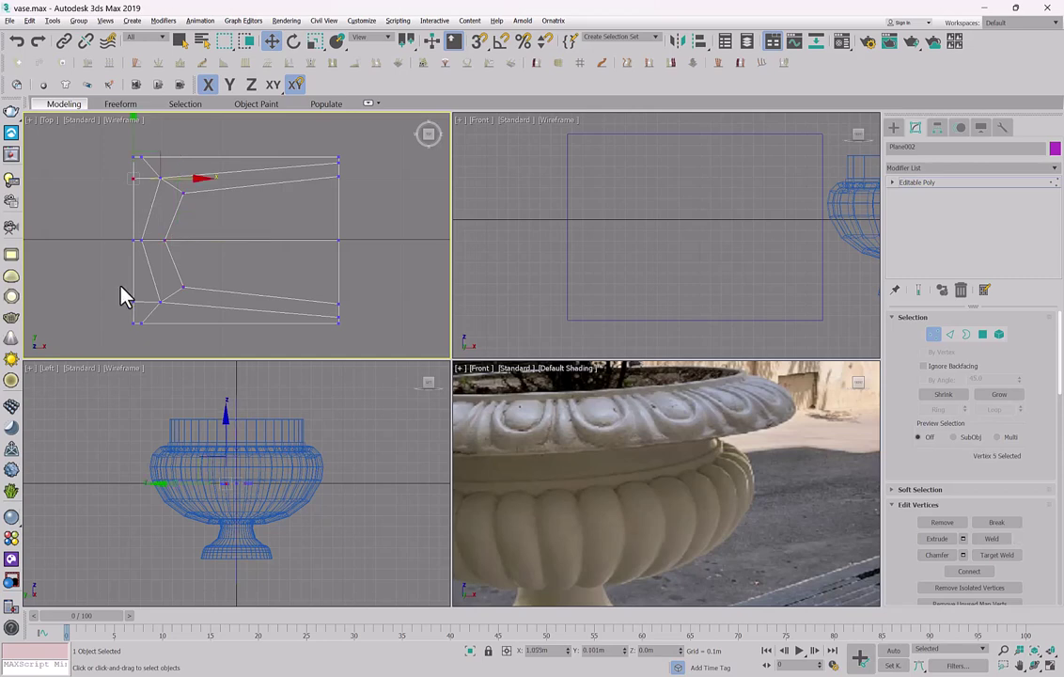
pyautogui.keyDown('ctrl'); pyautogui.moveTo(122, 287); pyautogui.dragTo(142, 313); pyautogui.keyUp('ctrl')
pyautogui.rightClick(146, 315)
pyautogui.click(157, 323)
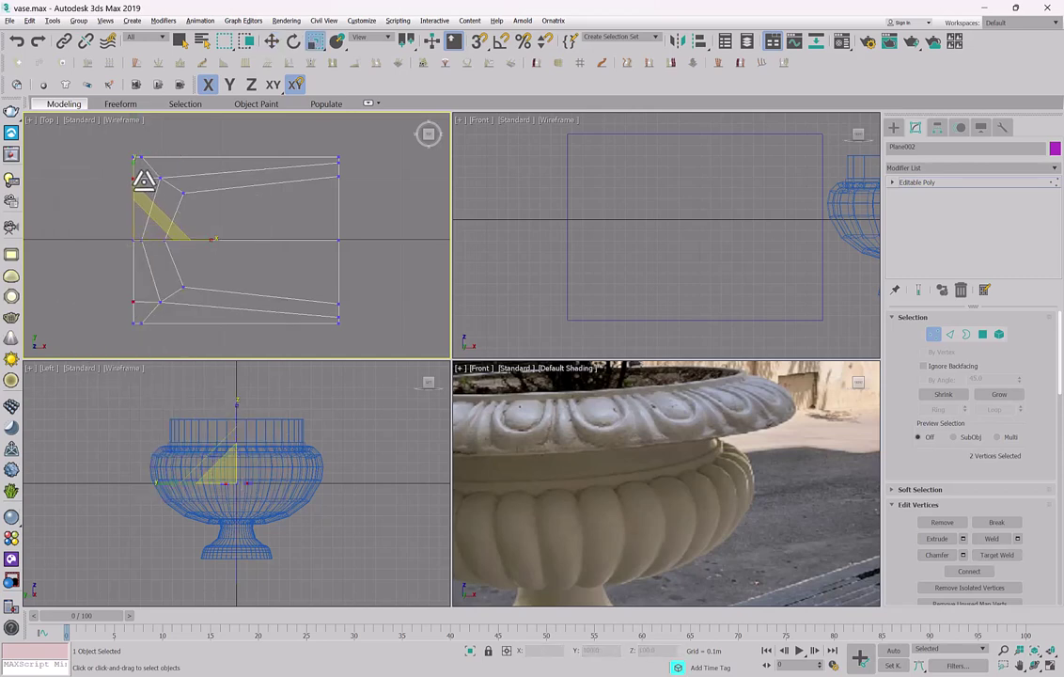
# Isolate the plane and show it in an enlarged orthographic view from above.
pyautogui.rightClick(294, 311)
pyautogui.click(312, 201)
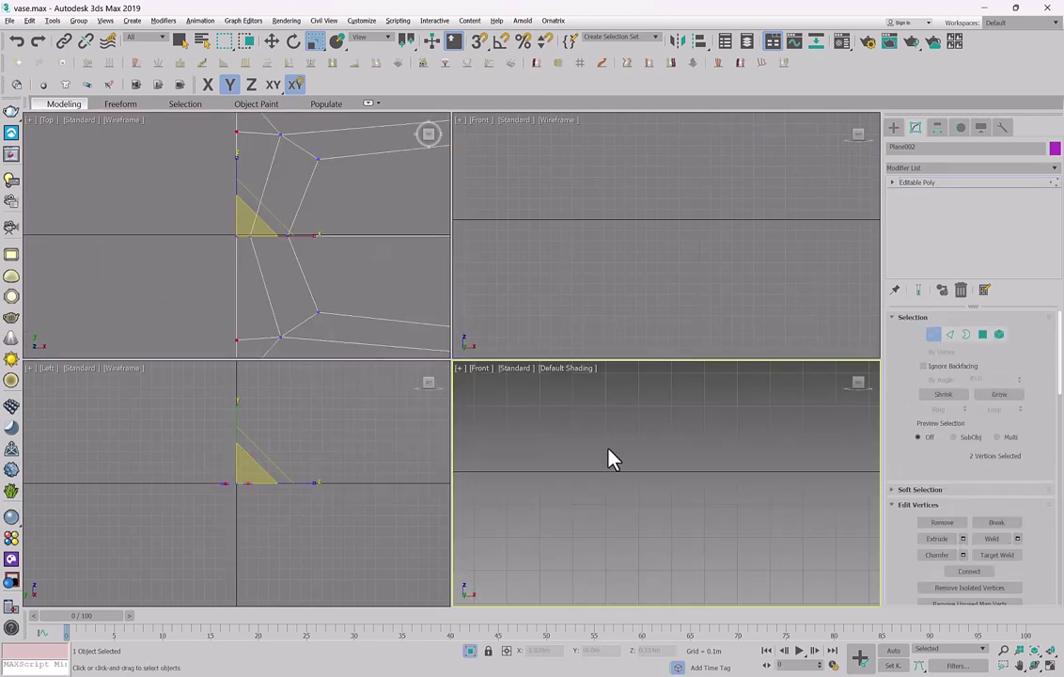
pyautogui.keyDown('alt'); pyautogui.moveTo(588, 454); pyautogui.dragTo(606, 504, button='middle'); pyautogui.keyUp('alt')
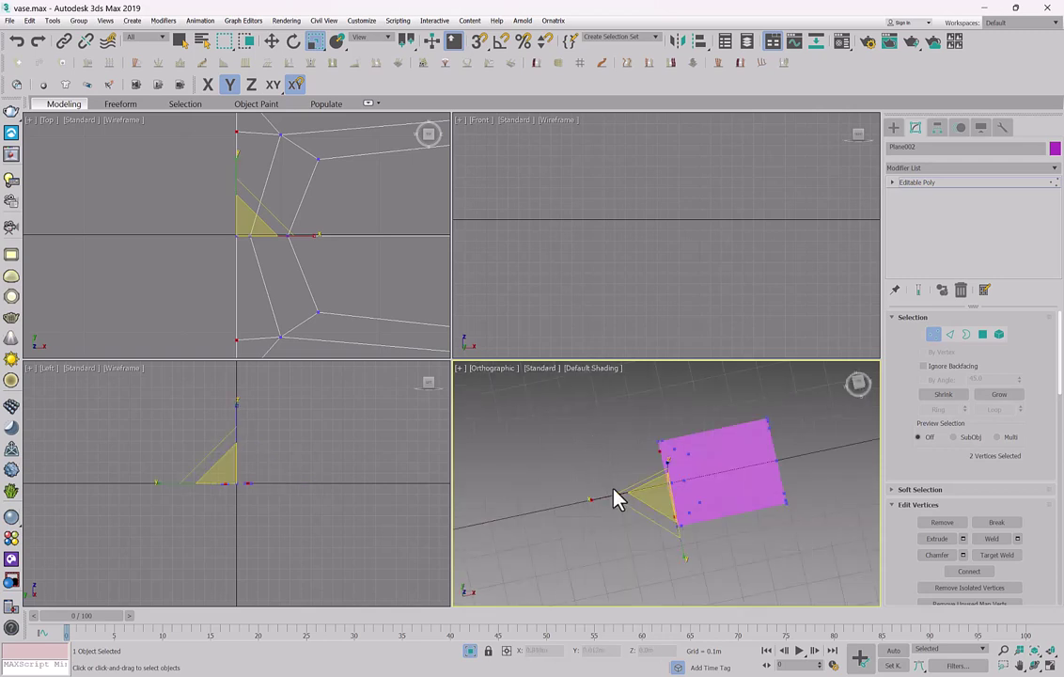
pyautogui.hotkey('alt', 'w')
pyautogui.scroll(3, 590, 376)
# Move the two long-side edge vertices near the pointed end along X until they align with the outer outline's corners.
pyautogui.click(982, 334)
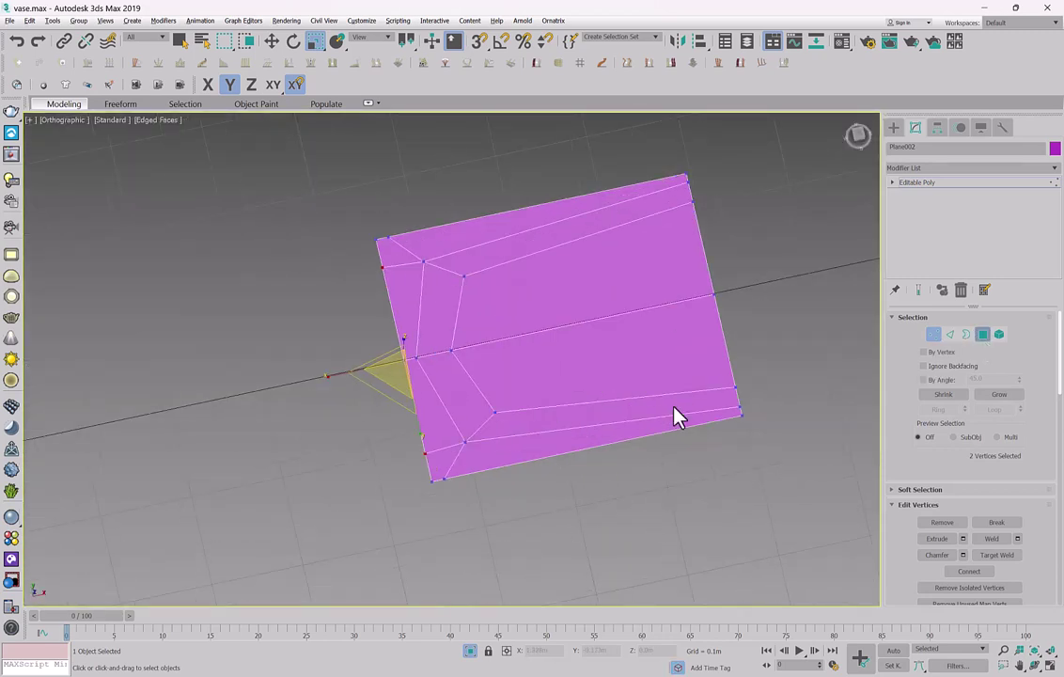
pyautogui.press('1')
pyautogui.click(443, 480)
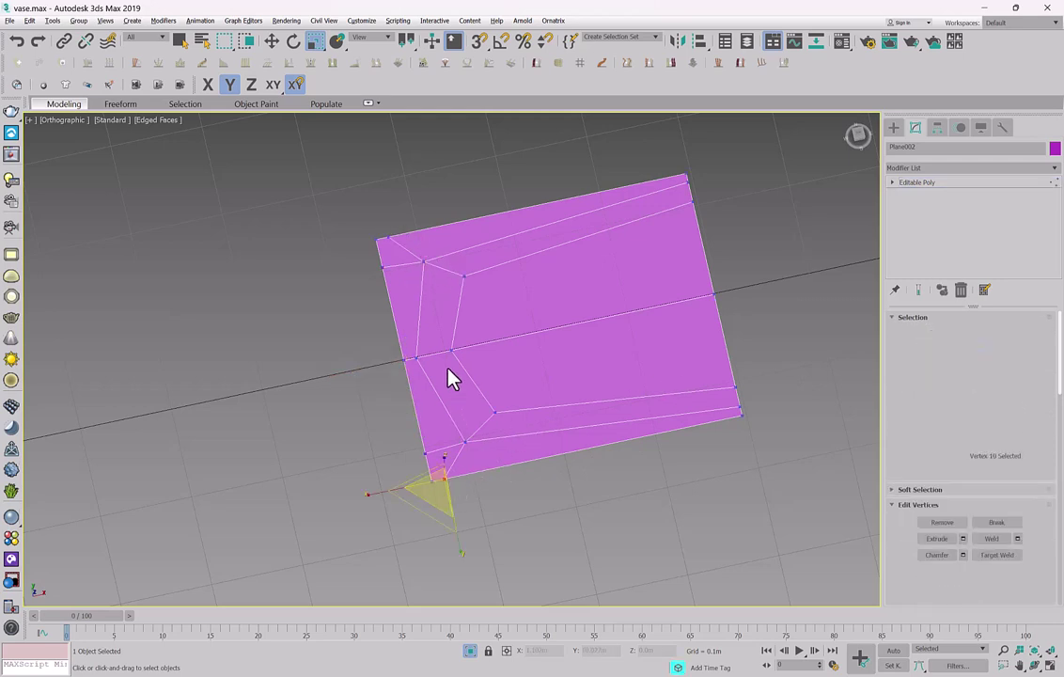
pyautogui.keyDown('ctrl'); pyautogui.click(388, 239); pyautogui.keyUp('ctrl')
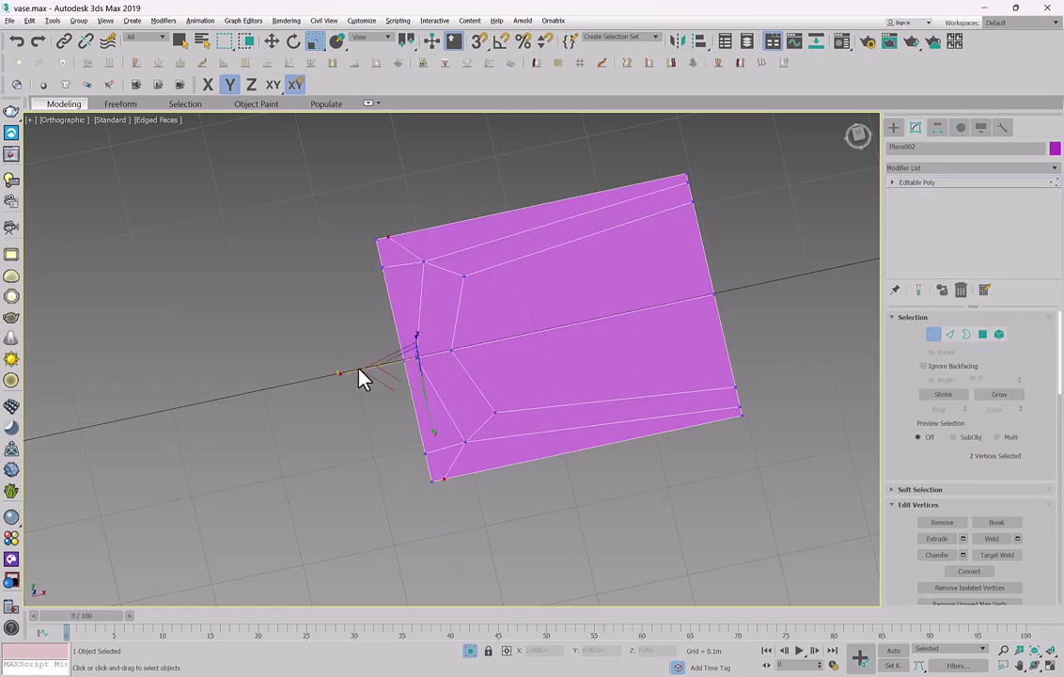
pyautogui.press('w')
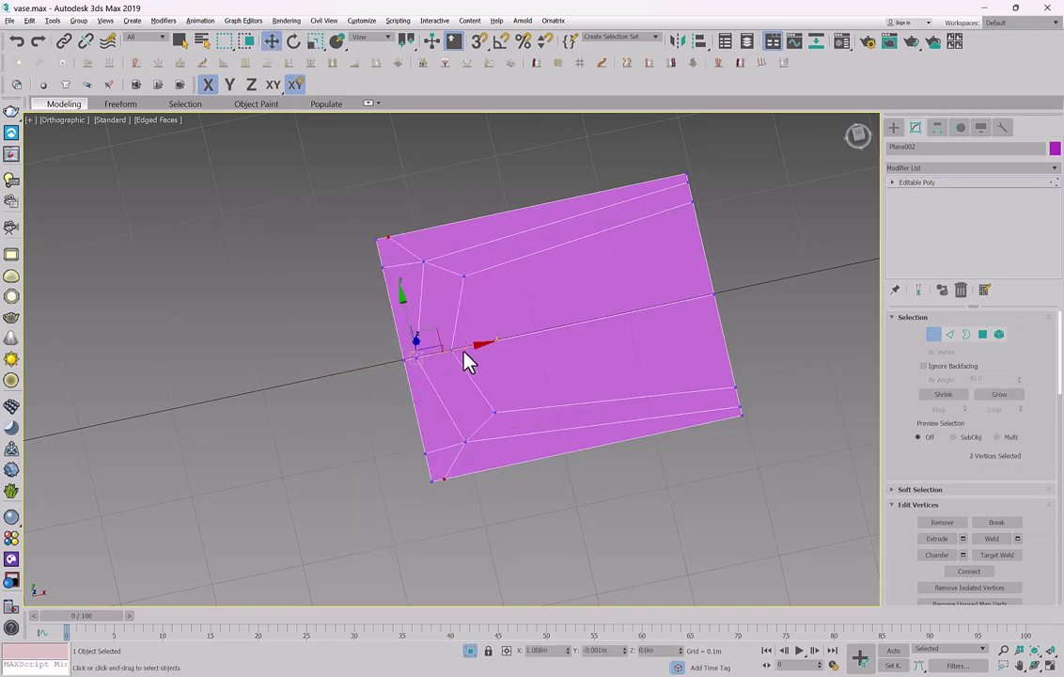
pyautogui.moveTo(465, 359); pyautogui.dragTo(589, 331)
# Select the four outer strip polygons, two along each long side of the plane.
pyautogui.click(987, 334)
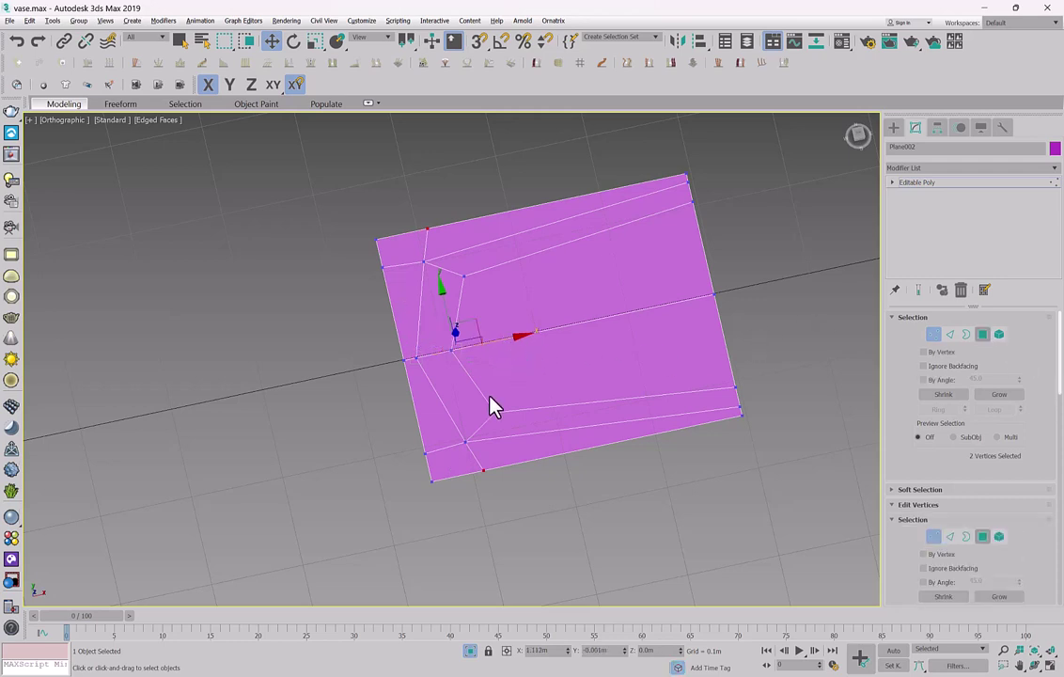
pyautogui.click(463, 461)
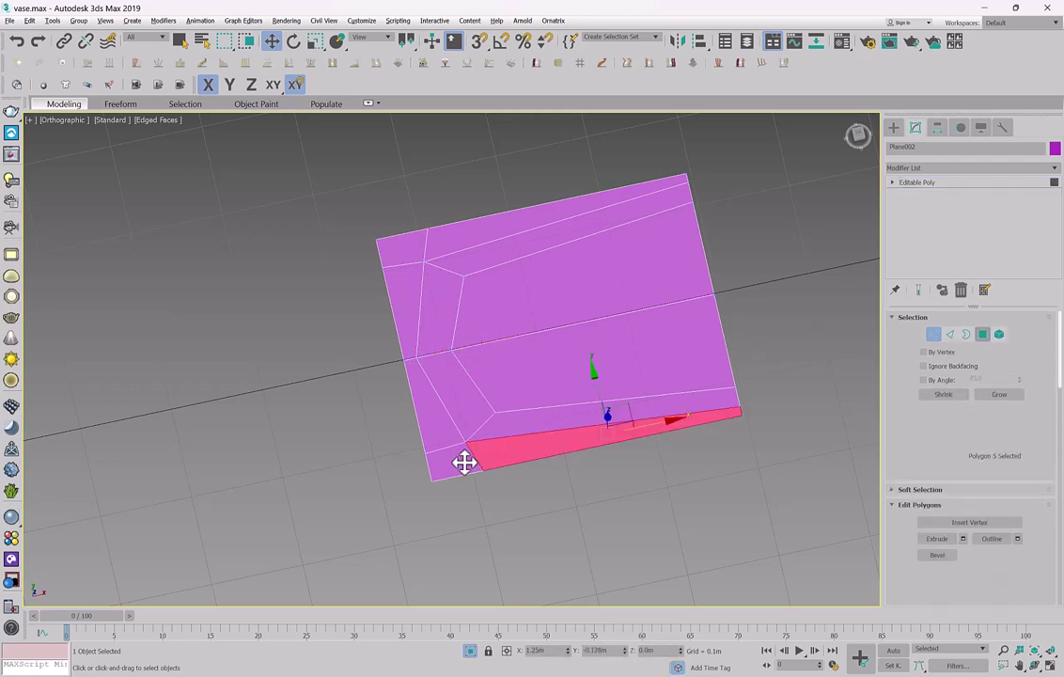
pyautogui.keyDown('ctrl'); pyautogui.click(431, 246); pyautogui.keyUp('ctrl')
# Try to extrude the four selected outer strip polygons upward, and undo the extrusion.
pyautogui.rightClick(414, 244)
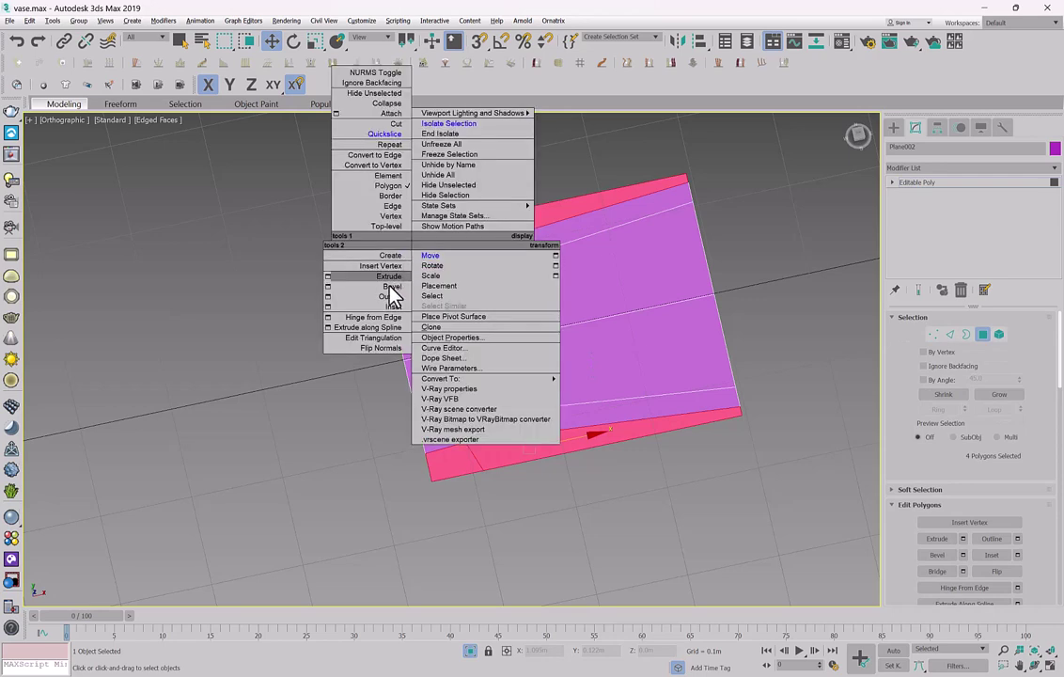
pyautogui.click(385, 275)
pyautogui.keyDown('alt'); pyautogui.moveTo(569, 404); pyautogui.dragTo(581, 367, button='middle'); pyautogui.keyUp('alt')
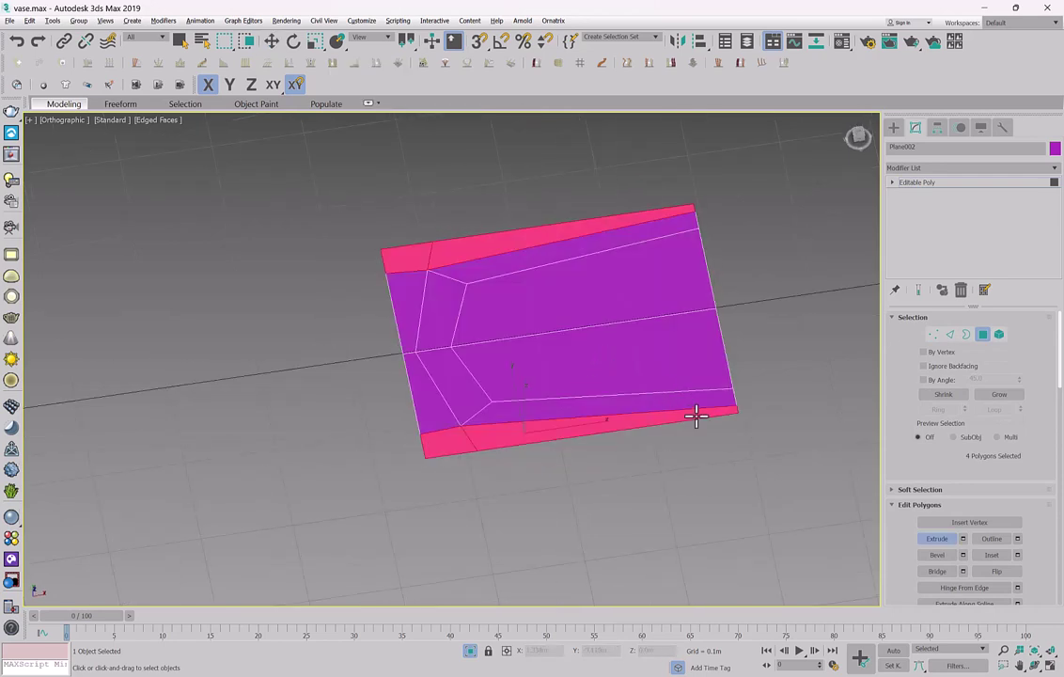
pyautogui.moveTo(547, 426); pyautogui.dragTo(558, 413)
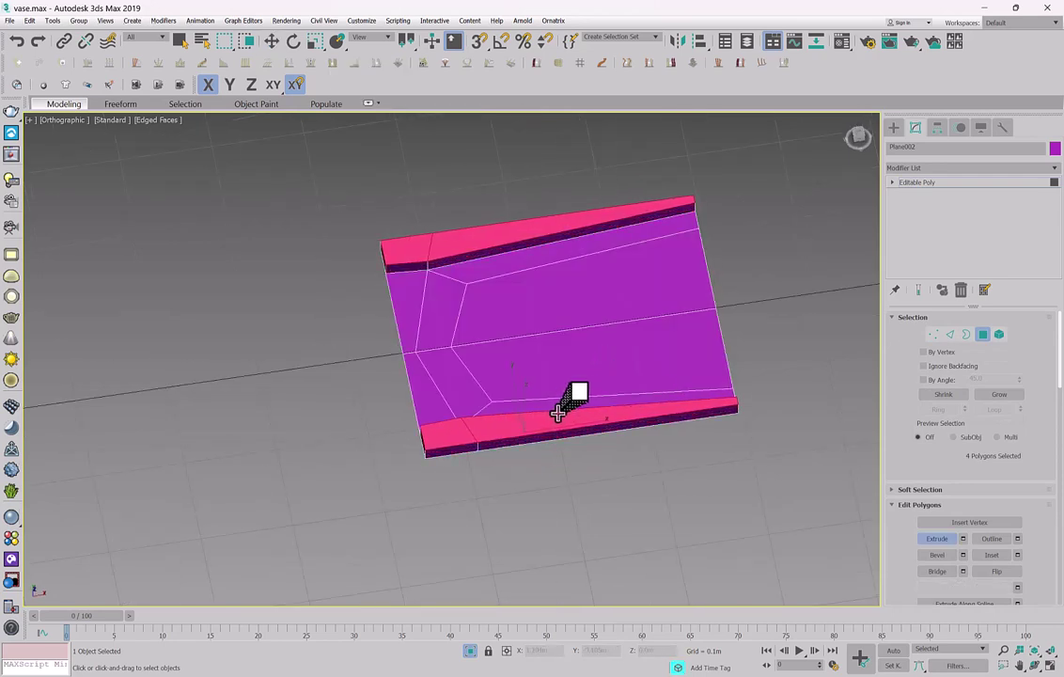
pyautogui.hotkey('ctrl', 'z')
# Try to bevel the four outer strip polygons upward with tapered sides.
pyautogui.rightClick(534, 399)
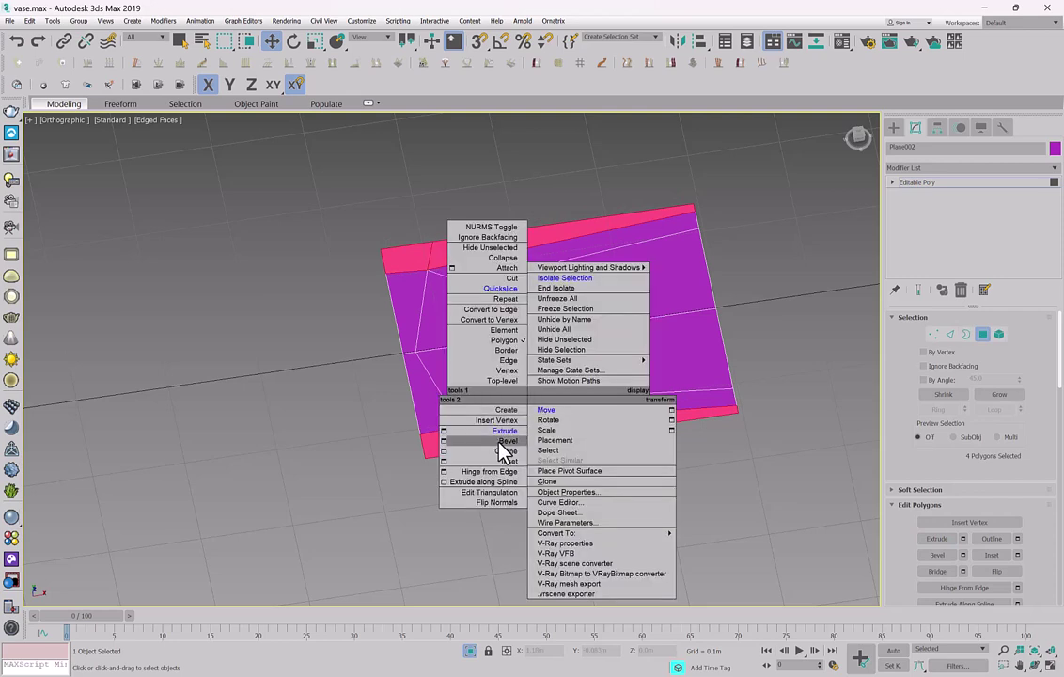
pyautogui.click(498, 447)
pyautogui.moveTo(514, 431); pyautogui.dragTo(529, 423)
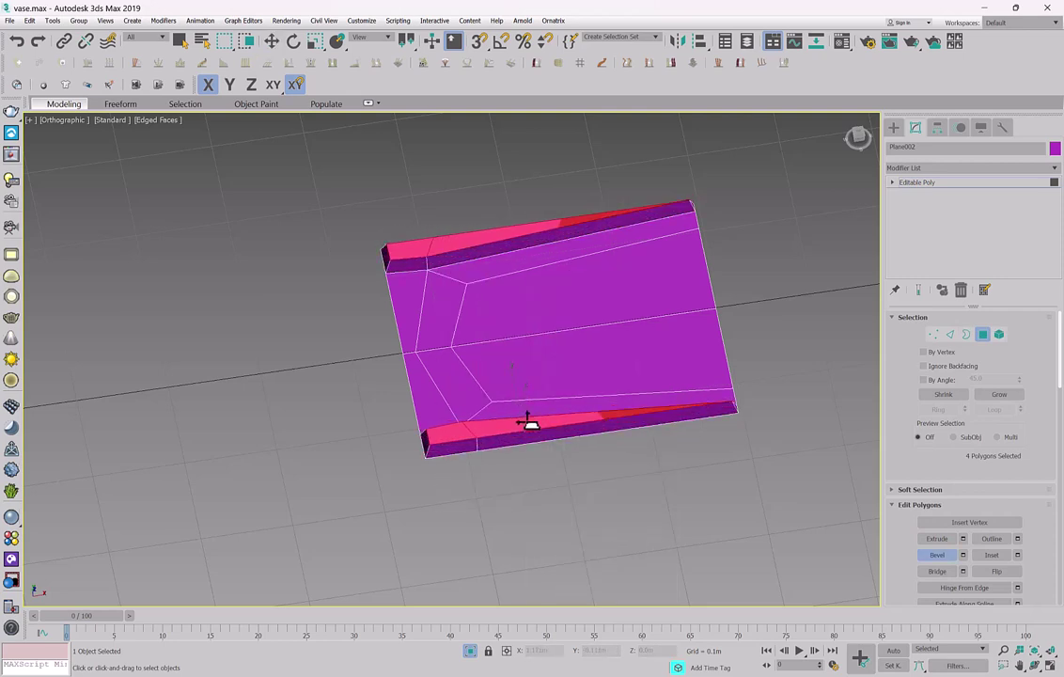
pyautogui.keyDown('alt'); pyautogui.moveTo(528, 473); pyautogui.dragTo(567, 442, button='middle'); pyautogui.keyUp('alt')
# Try to delete the outer side polygons of one beveled strip and a top polygon of the opposite strip.
pyautogui.click(623, 386)
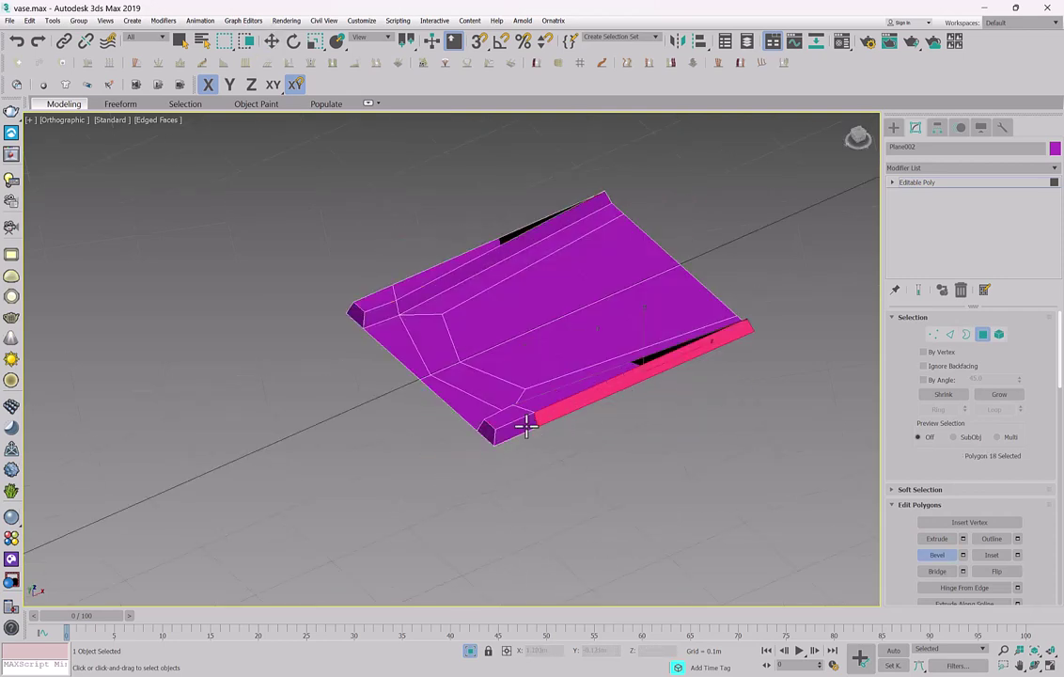
pyautogui.keyDown('ctrl'); pyautogui.click(525, 427); pyautogui.keyUp('ctrl')
pyautogui.press('Delete')
pyautogui.click(357, 305)
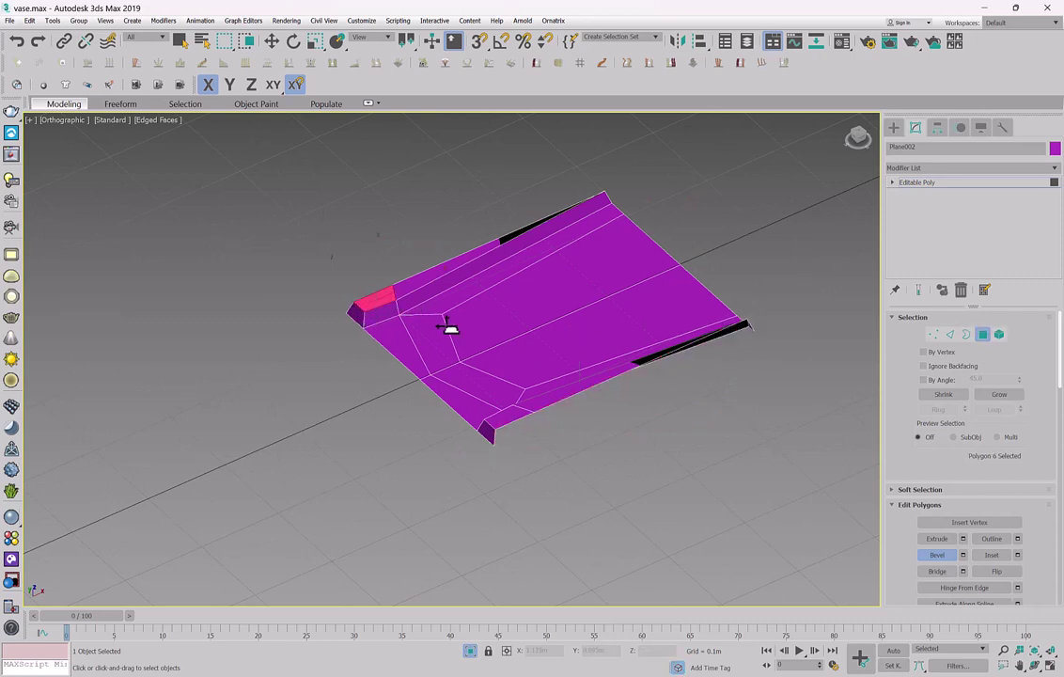
pyautogui.keyDown('alt'); pyautogui.moveTo(449, 327); pyautogui.dragTo(477, 331, button='middle'); pyautogui.keyUp('alt')
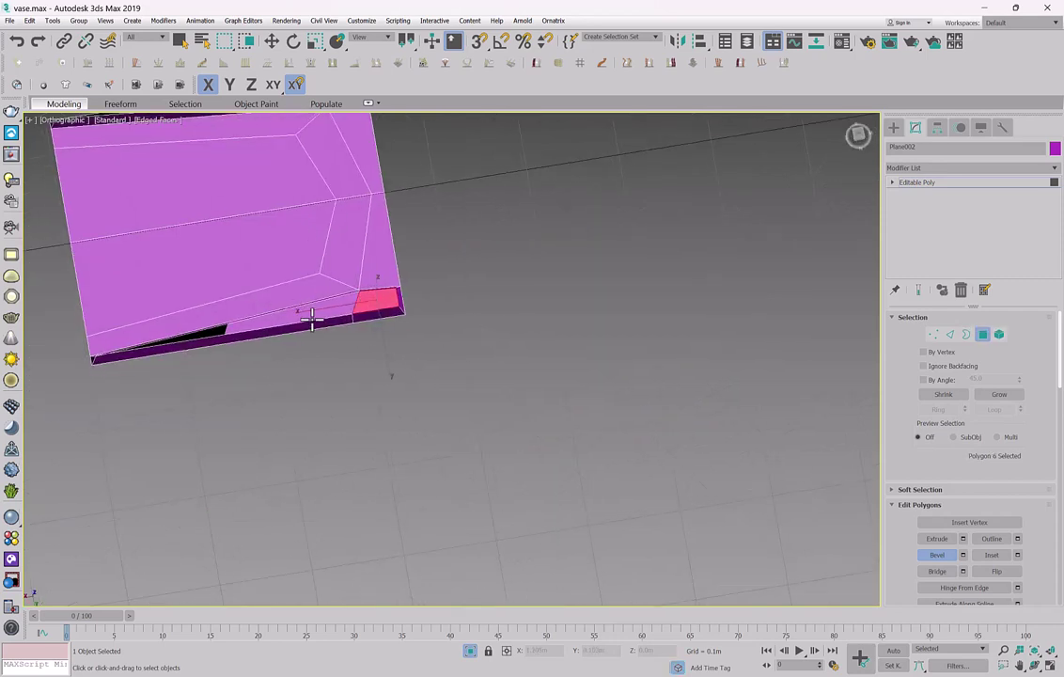
pyautogui.press('Delete')
# Undo the polygon deletions and the bevel of the outer strips.
pyautogui.hotkey('ctrl', 'z')
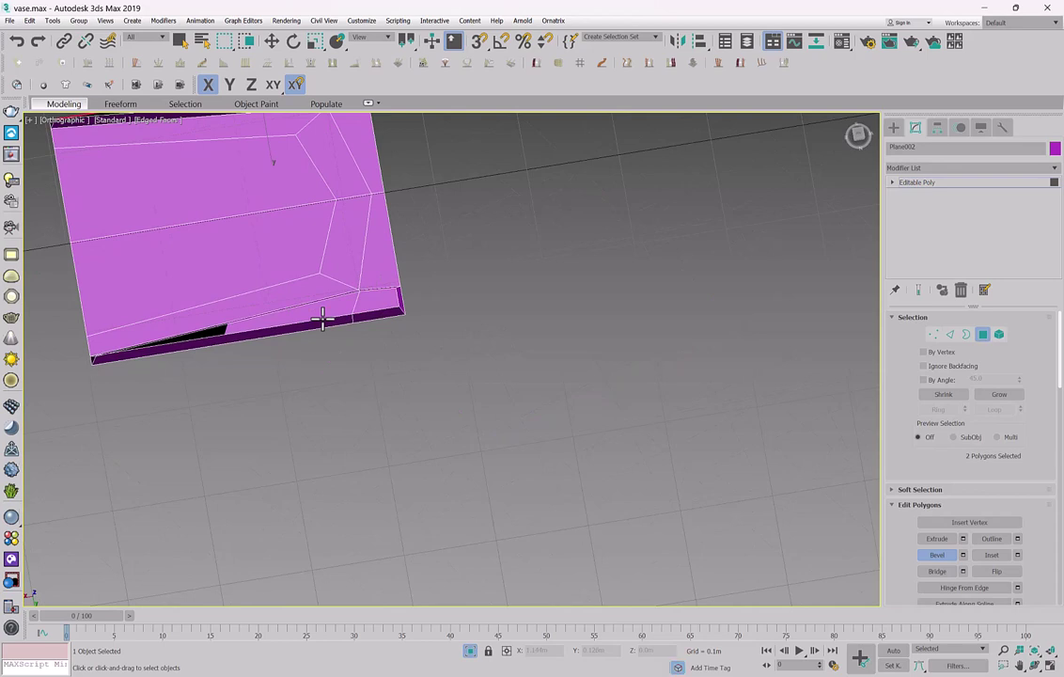
pyautogui.hotkey('ctrl', 'z')
pyautogui.hotkey('ctrl', 'z')
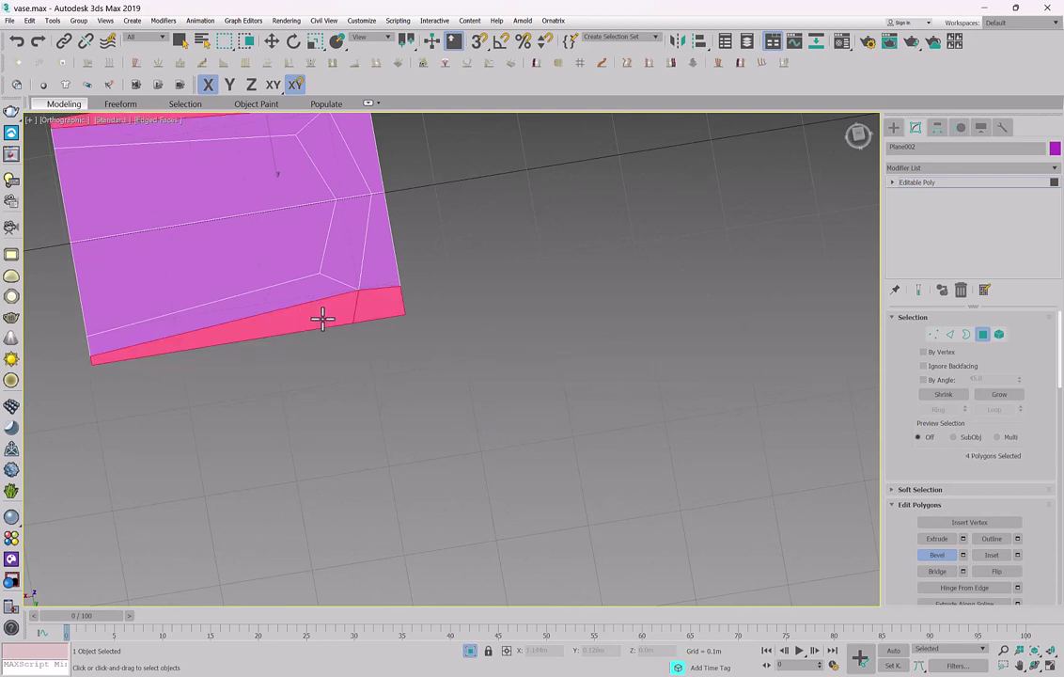
# Extrude the four outer strip polygons upward with straight sides.
pyautogui.keyDown('alt'); pyautogui.moveTo(369, 291); pyautogui.dragTo(323, 258, button='middle'); pyautogui.keyUp('alt')
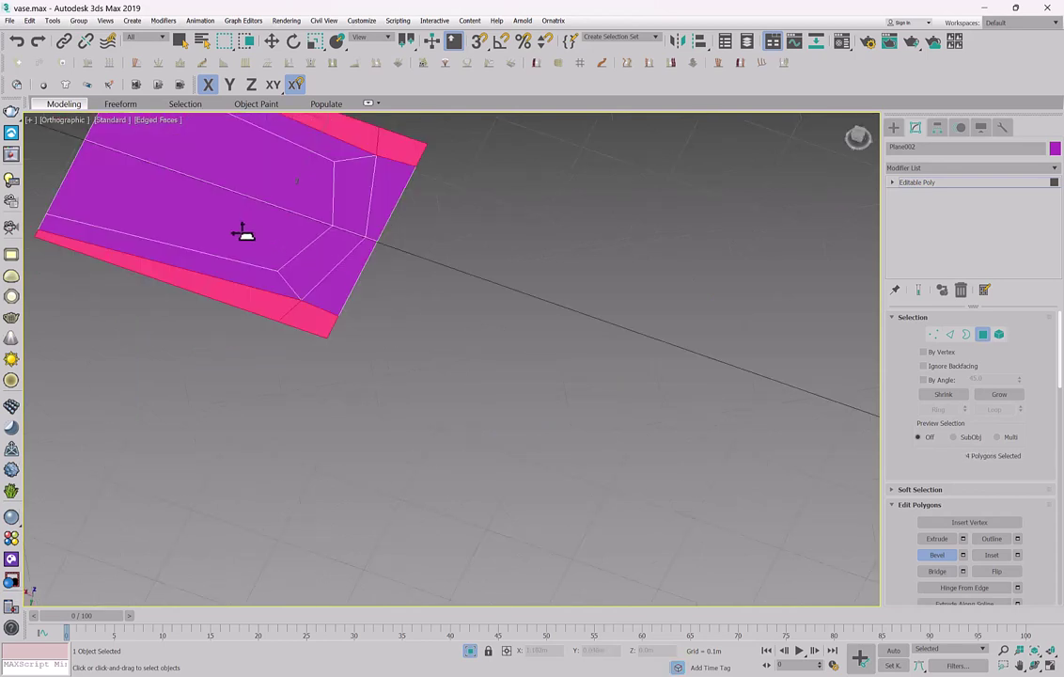
pyautogui.press('z')
pyautogui.press('w')
pyautogui.rightClick(523, 492)
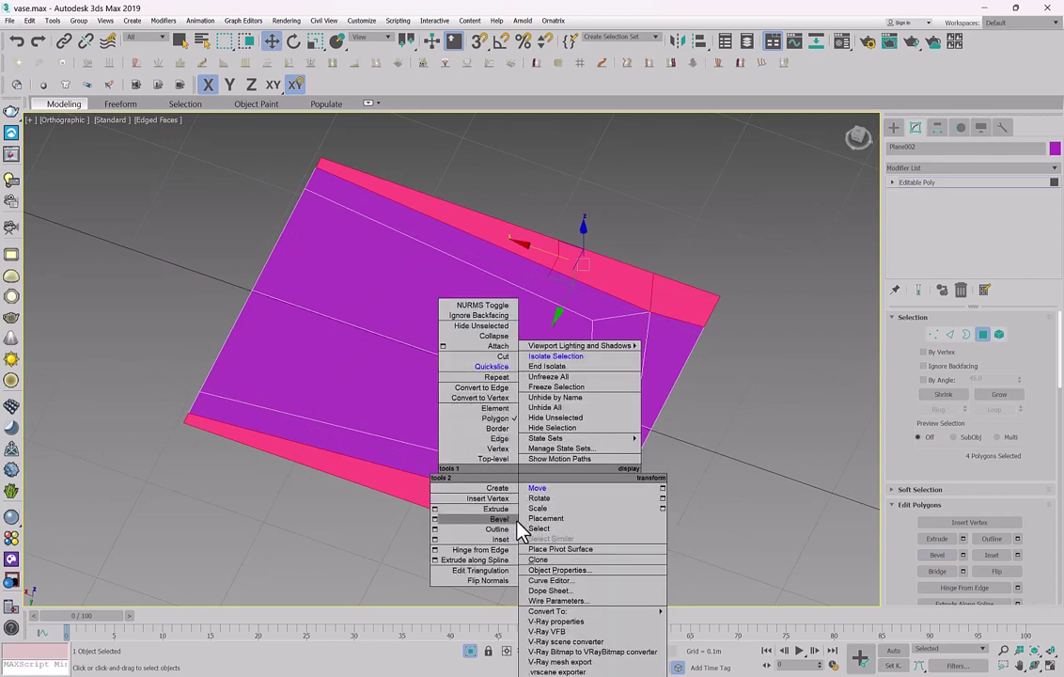
pyautogui.click(495, 507)
pyautogui.moveTo(535, 533); pyautogui.dragTo(537, 504)
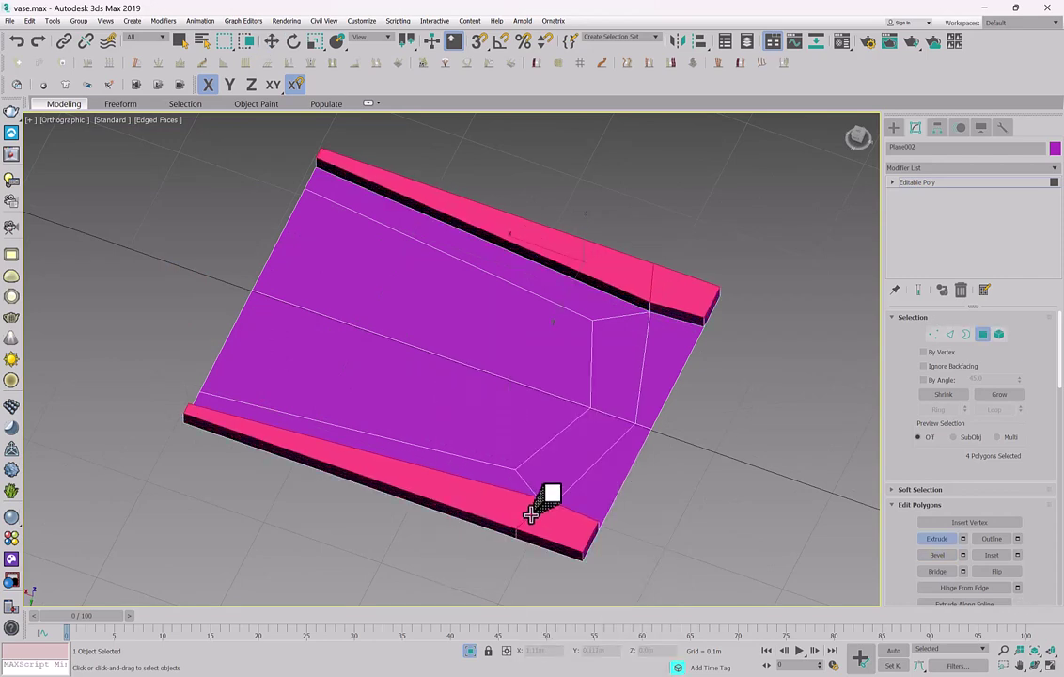
# Extrude the four polygons of the U-shaped border between the inner and outer outlines upward.
pyautogui.click(567, 299)
pyautogui.keyDown('ctrl'); pyautogui.click(600, 373); pyautogui.keyUp('ctrl')
pyautogui.keyDown('ctrl'); pyautogui.click(582, 432); pyautogui.keyUp('ctrl')
pyautogui.keyDown('ctrl'); pyautogui.click(496, 479); pyautogui.keyUp('ctrl')
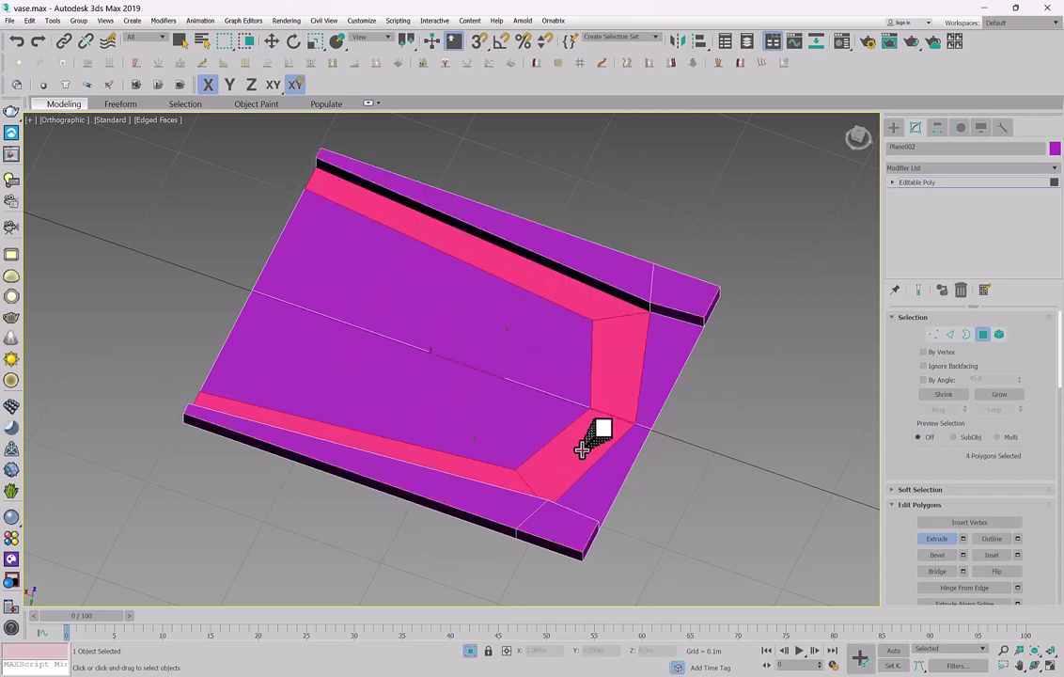
pyautogui.moveTo(582, 450); pyautogui.dragTo(590, 419)
# Scale the top polygons of the raised U-shaped border uniformly to about 94% to taper its outer walls.
pyautogui.rightClick(492, 361)
pyautogui.rightClick(491, 360)
pyautogui.click(517, 393)
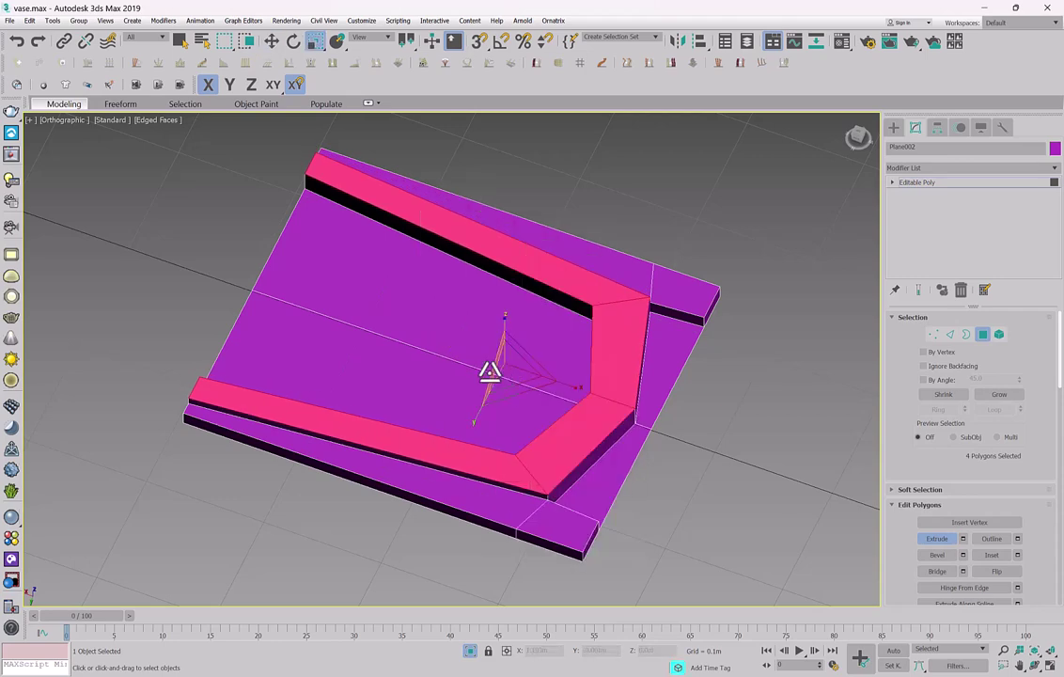
pyautogui.moveTo(504, 369); pyautogui.dragTo(503, 375)
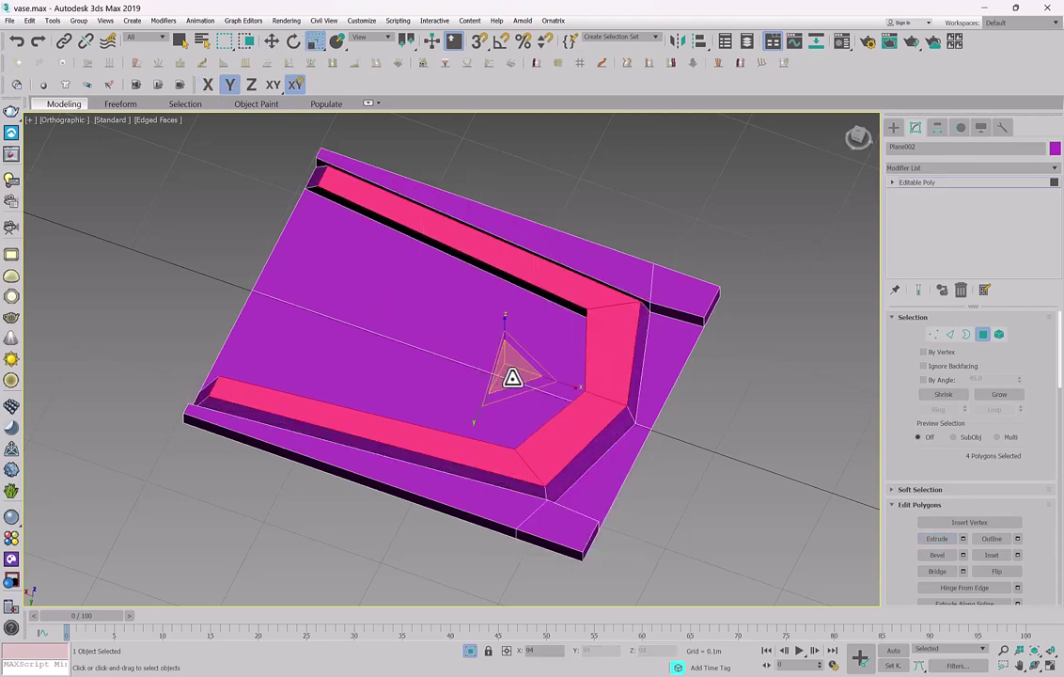
# Delete the outer side polygons of the raised strip along one long edge of the plane.
pyautogui.click(672, 303)
pyautogui.keyDown('alt'); pyautogui.moveTo(712, 344); pyautogui.dragTo(621, 312, button='middle'); pyautogui.keyUp('alt')
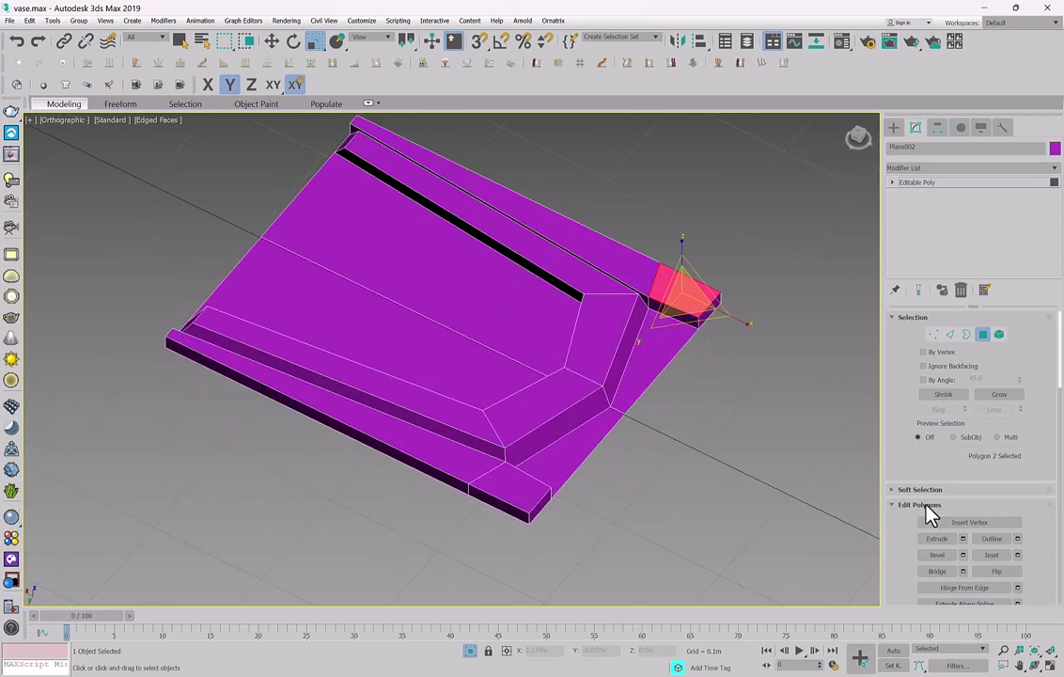
pyautogui.click(1034, 663)
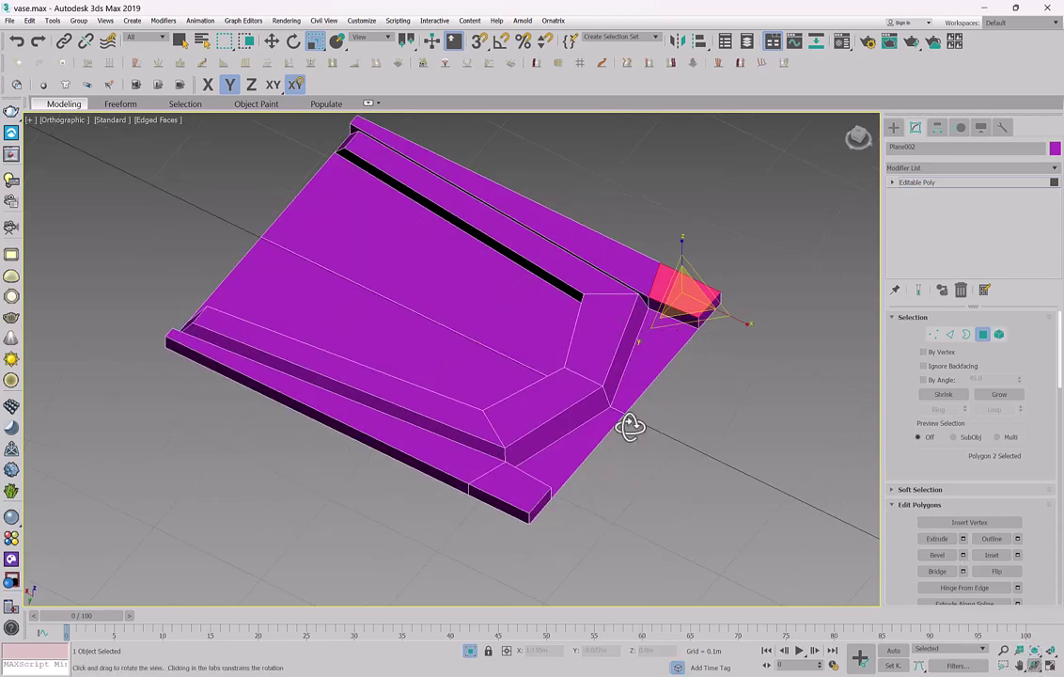
pyautogui.moveTo(629, 425); pyautogui.dragTo(726, 294)
pyautogui.rightClick(717, 297)
pyautogui.click(715, 294)
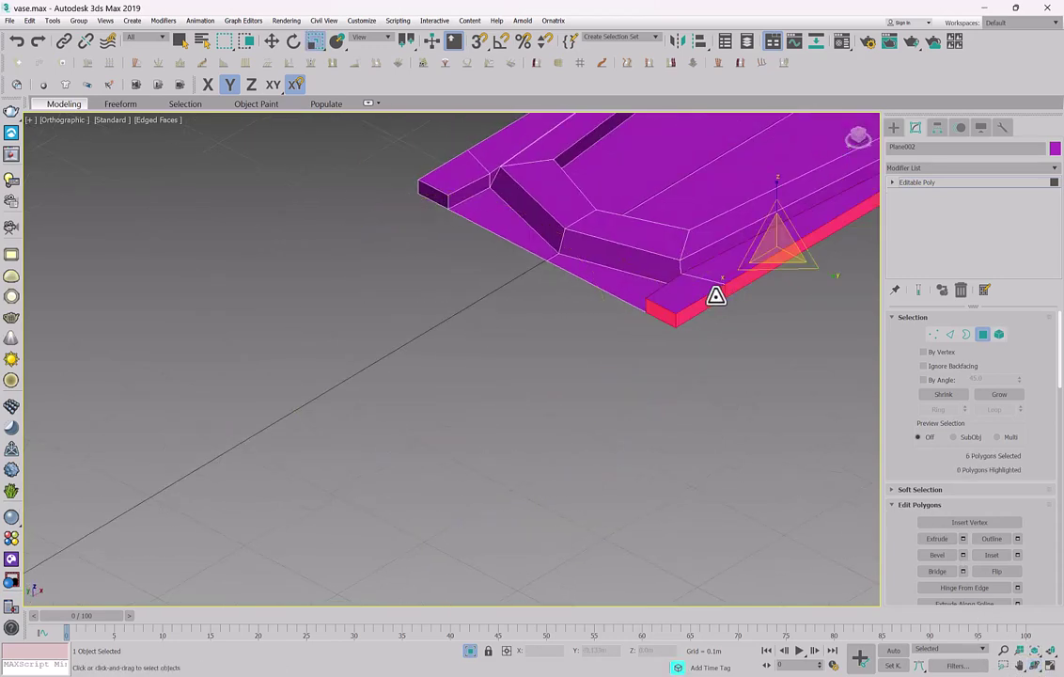
# Delete the two outer side polygons of the raised strip along the opposite long edge.
pyautogui.click(435, 190)
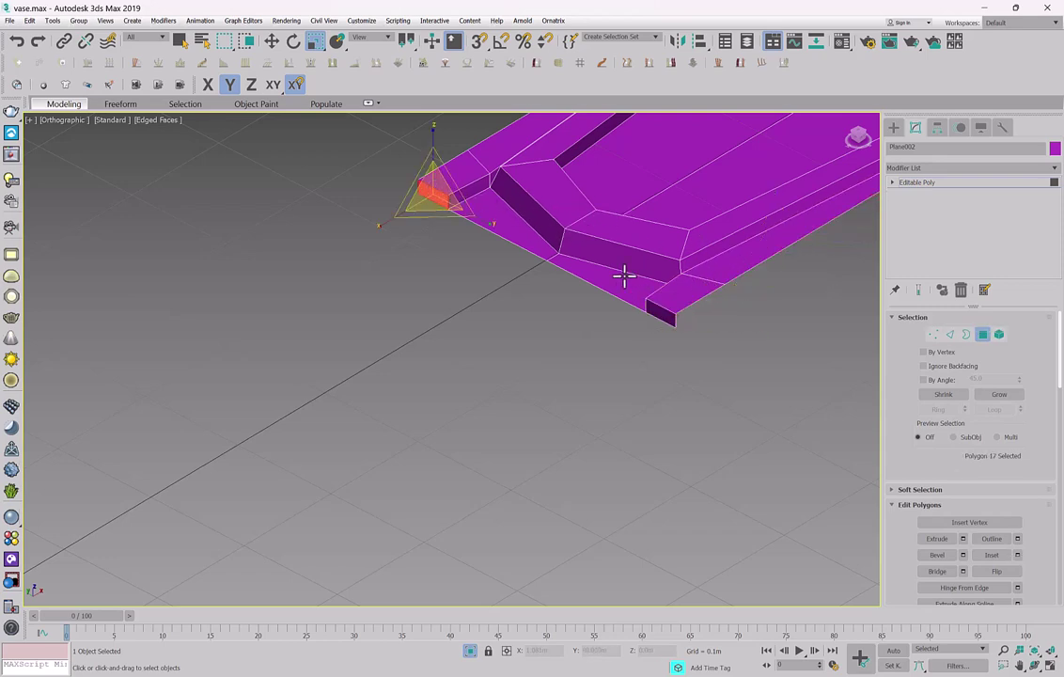
pyautogui.press('z')
pyautogui.scroll(-2, 479, 278)
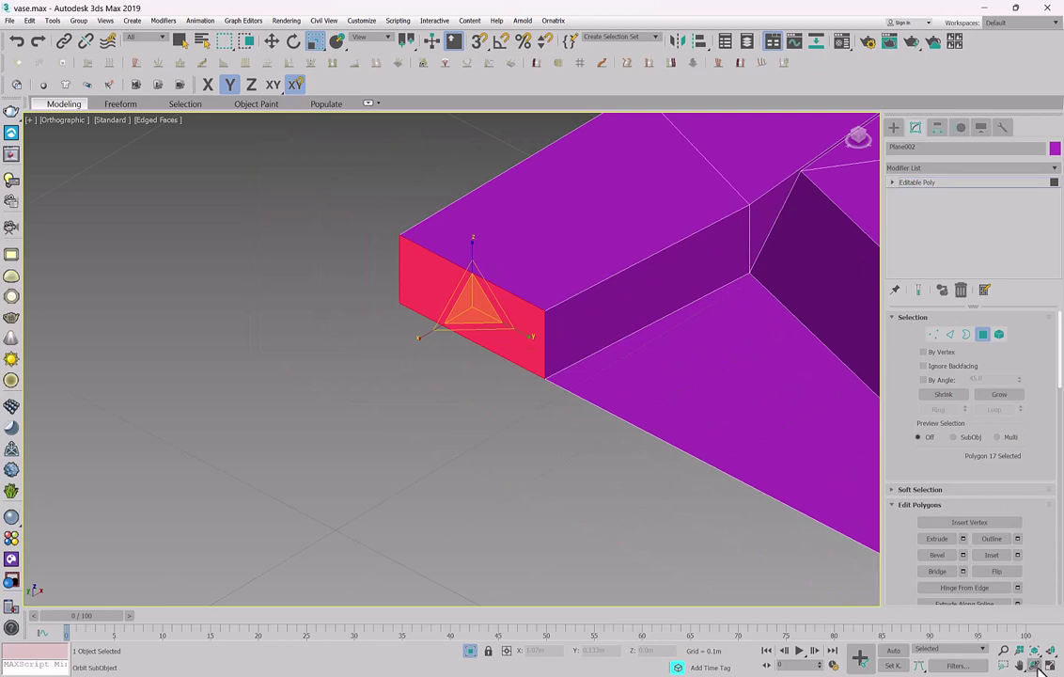
pyautogui.keyDown('alt'); pyautogui.moveTo(468, 364); pyautogui.dragTo(583, 343, button='middle'); pyautogui.keyUp('alt')
pyautogui.click(325, 372)
pyautogui.keyDown('ctrl'); pyautogui.click(378, 359); pyautogui.keyUp('ctrl')
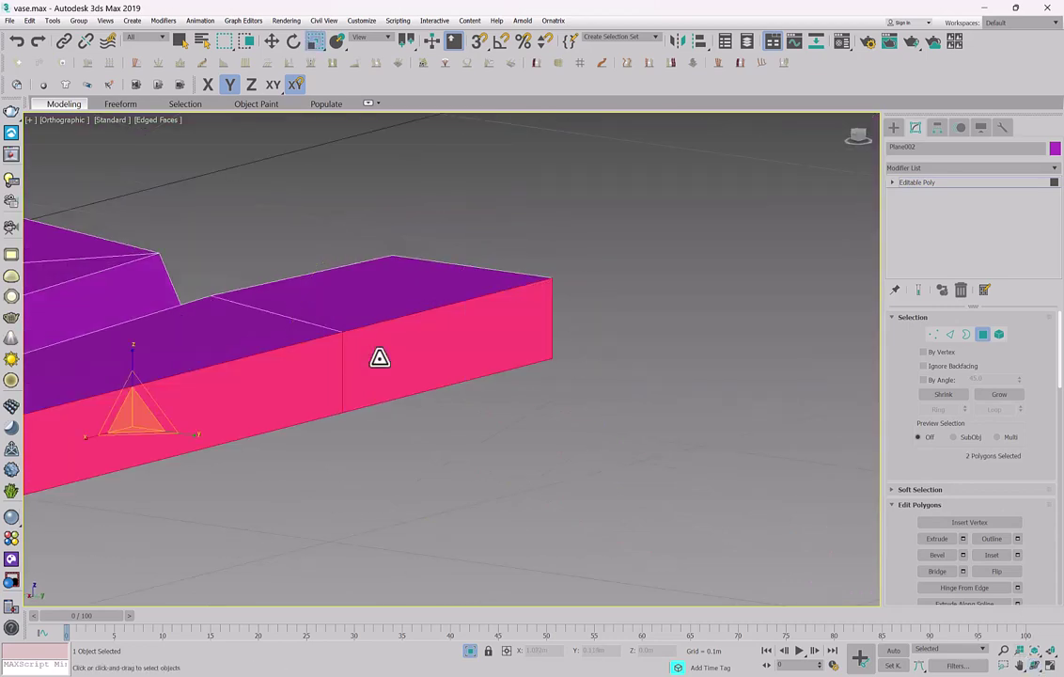
pyautogui.press('Delete')
# Move the two short top end edges of both long side strips slightly inward along the X axis.
pyautogui.press('z')
pyautogui.scroll(-2, 491, 290)
pyautogui.keyDown('alt'); pyautogui.moveTo(418, 340); pyautogui.dragTo(425, 242, button='middle'); pyautogui.keyUp('alt')
pyautogui.scroll(4, 427, 240)
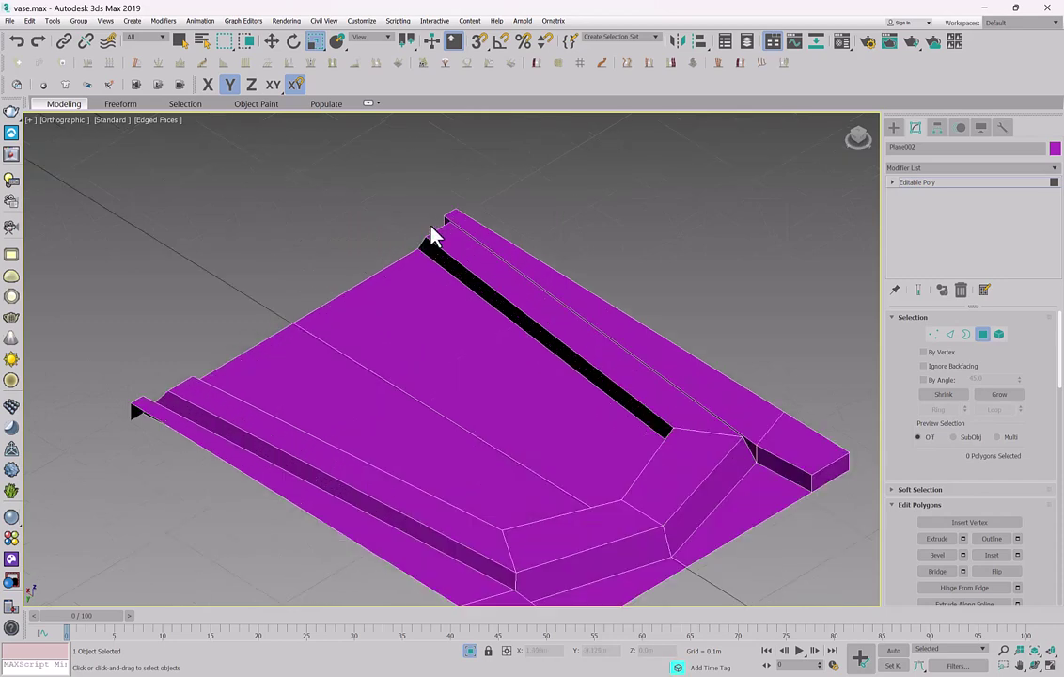
pyautogui.press('2')
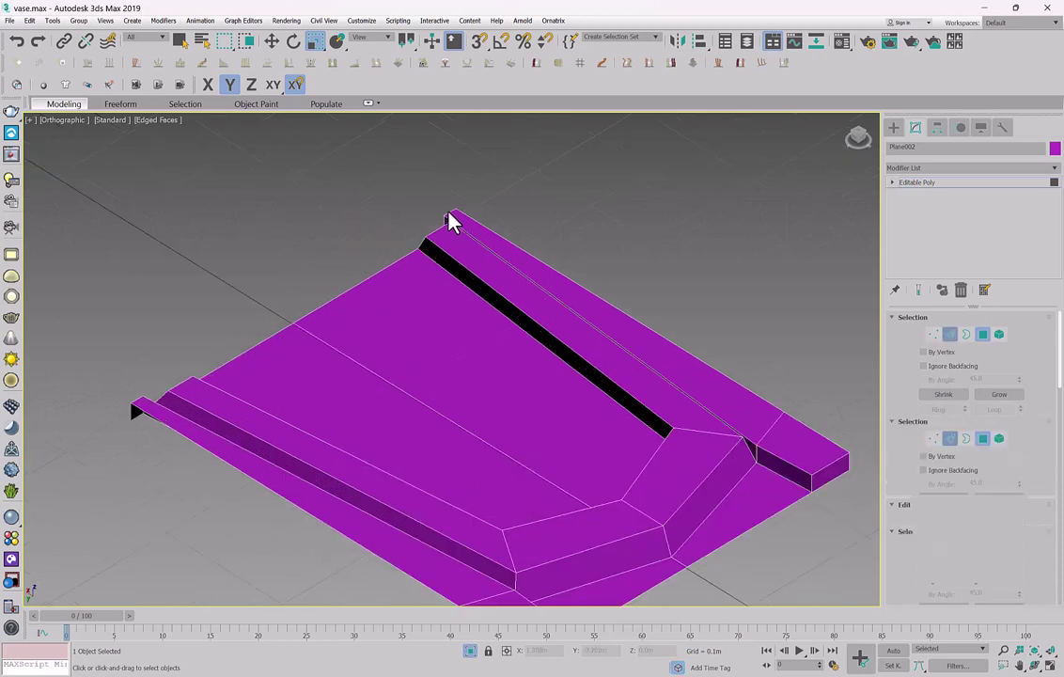
pyautogui.click(451, 222)
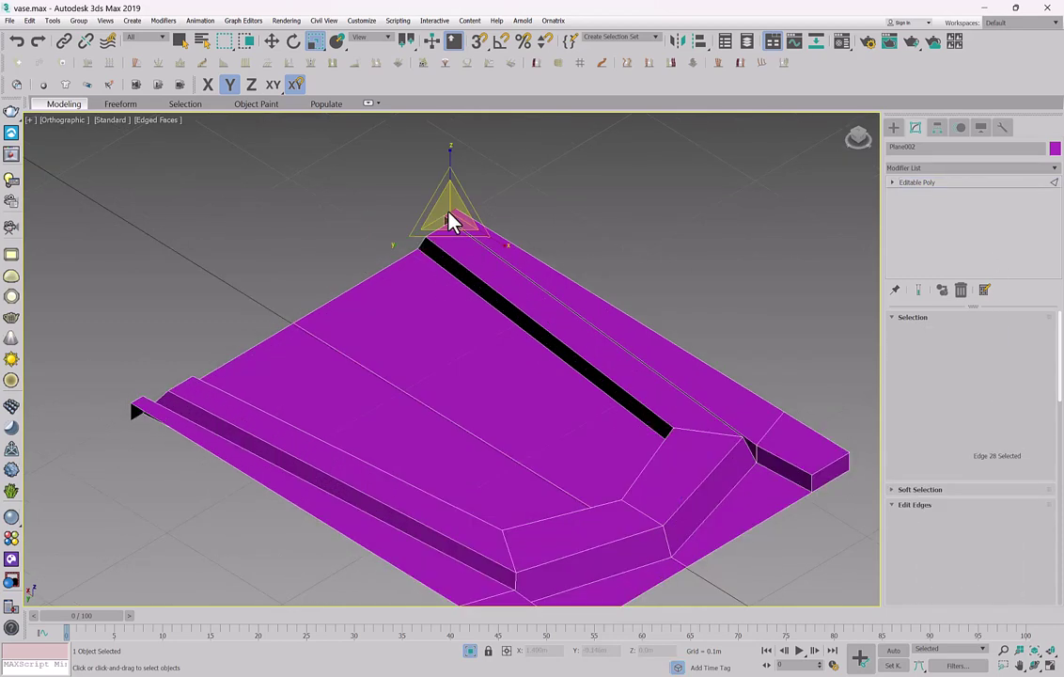
pyautogui.keyDown('ctrl'); pyautogui.click(137, 408); pyautogui.keyUp('ctrl')
pyautogui.rightClick(349, 322)
pyautogui.click(359, 333)
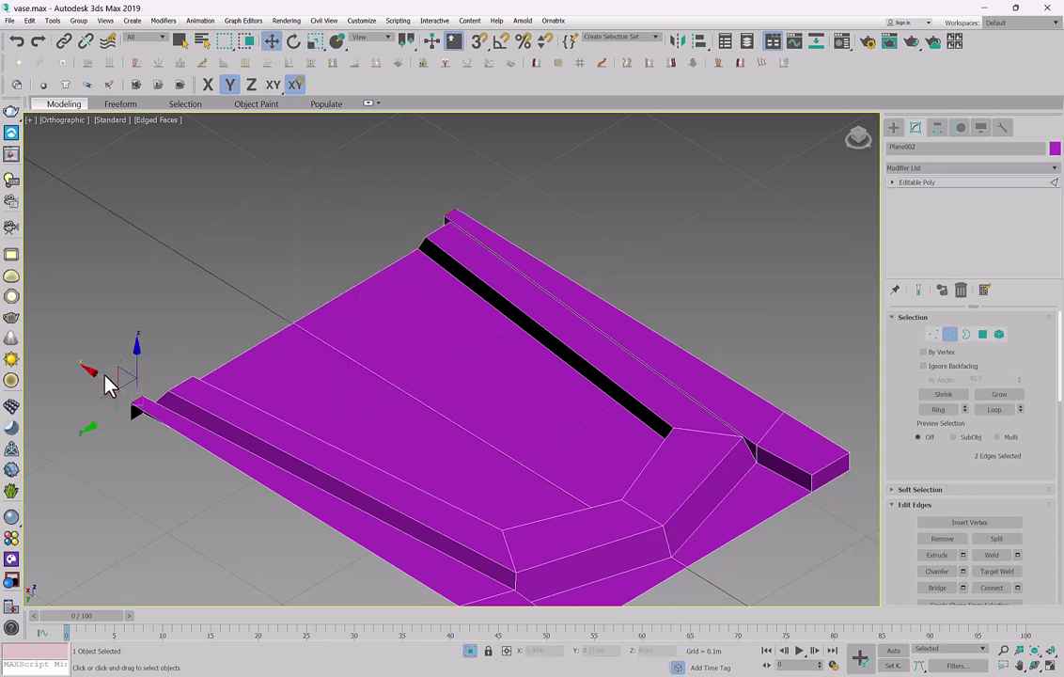
pyautogui.moveTo(104, 380); pyautogui.dragTo(113, 382)
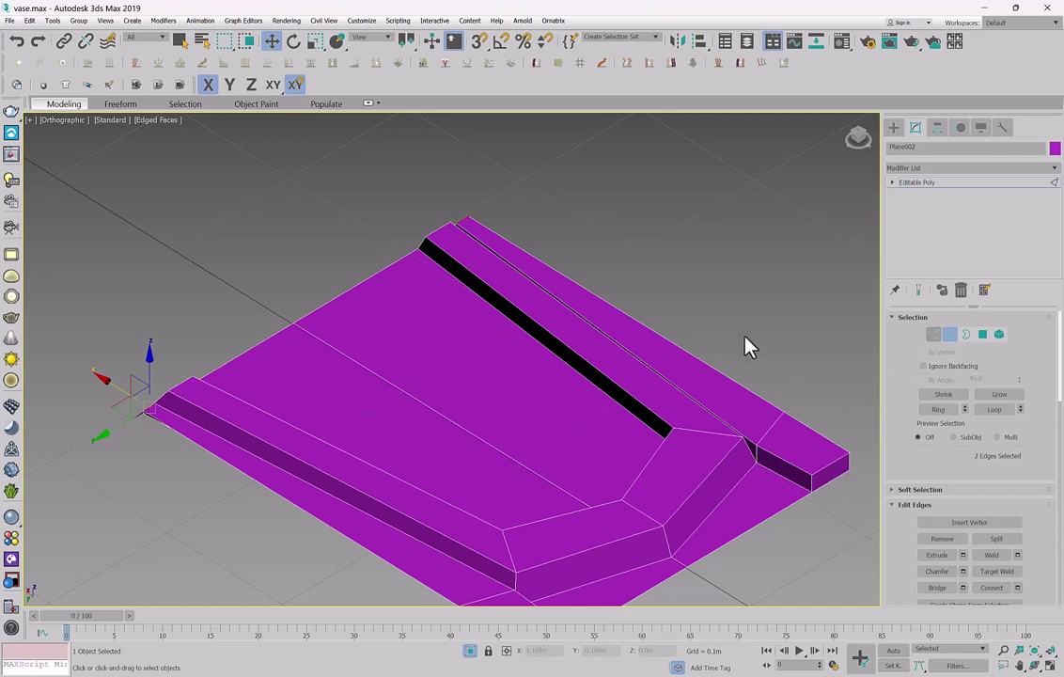
# Try to Target Weld the end vertices of the two long side strips to their neighbouring corner vertices.
pyautogui.press('1')
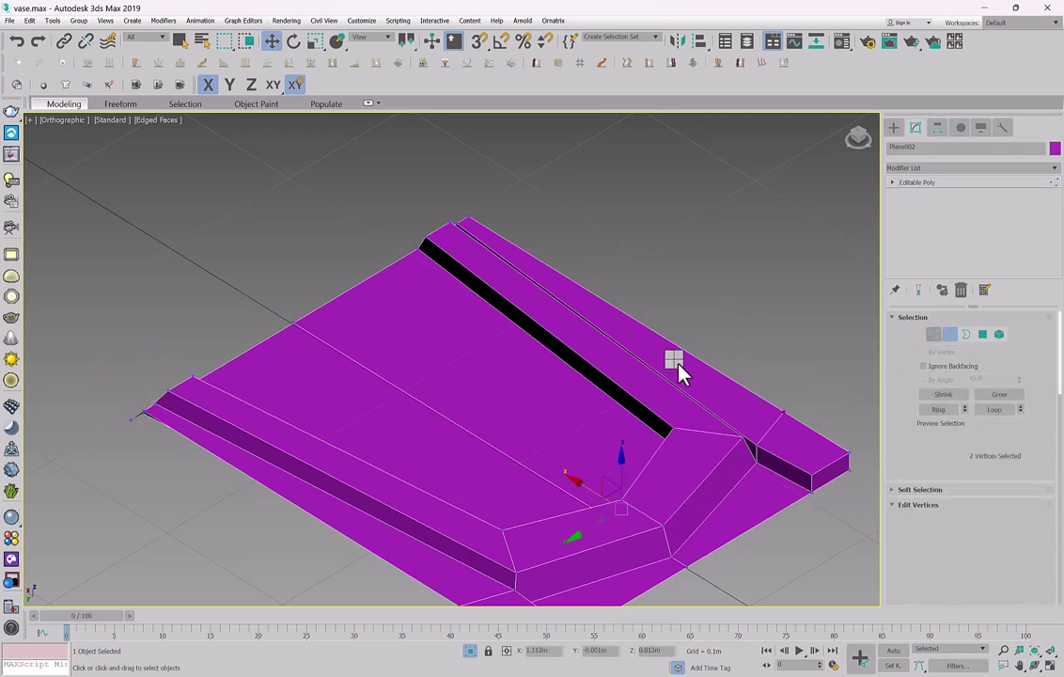
pyautogui.rightClick(682, 375)
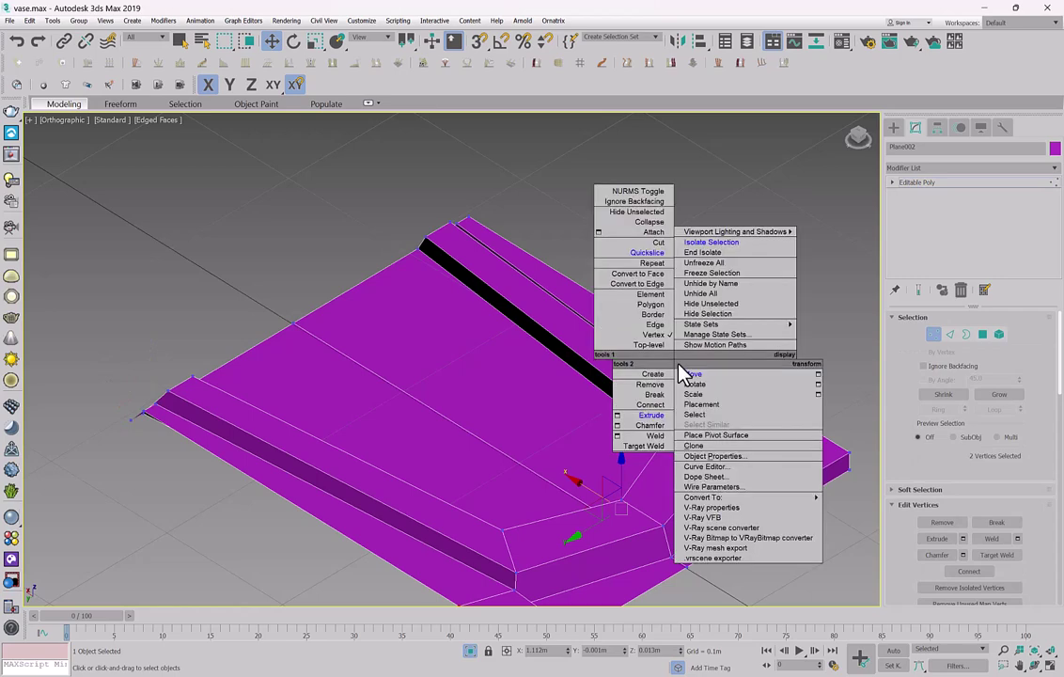
pyautogui.click(647, 467)
pyautogui.scroll(3, 448, 237)
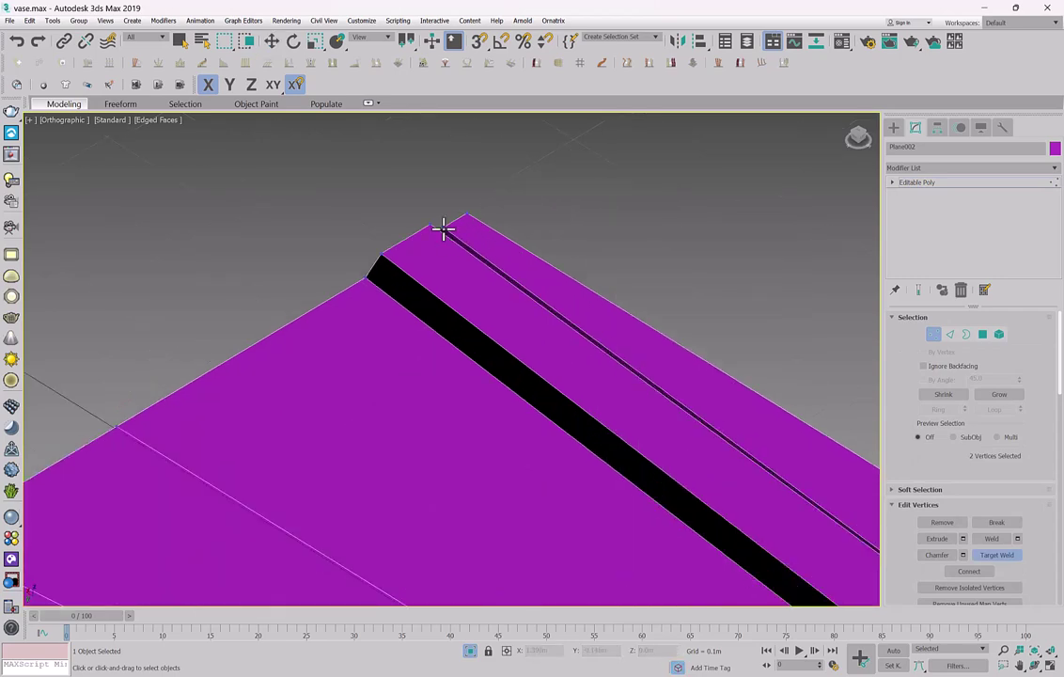
pyautogui.click(468, 213)
pyautogui.scroll(-4, 499, 273)
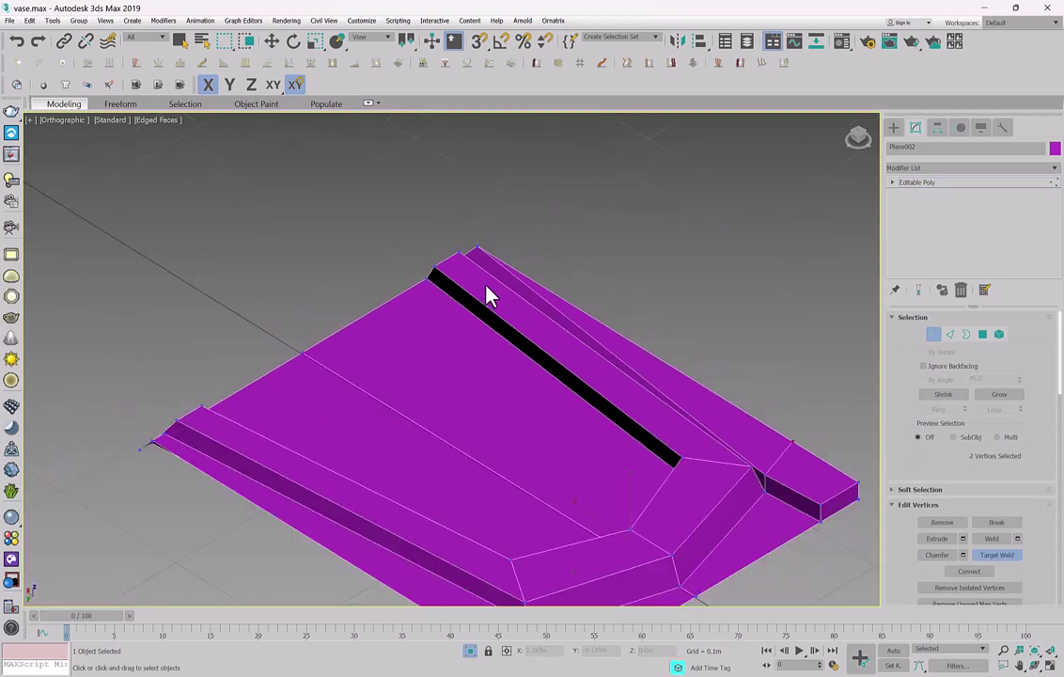
pyautogui.click(154, 441)
pyautogui.press('w')
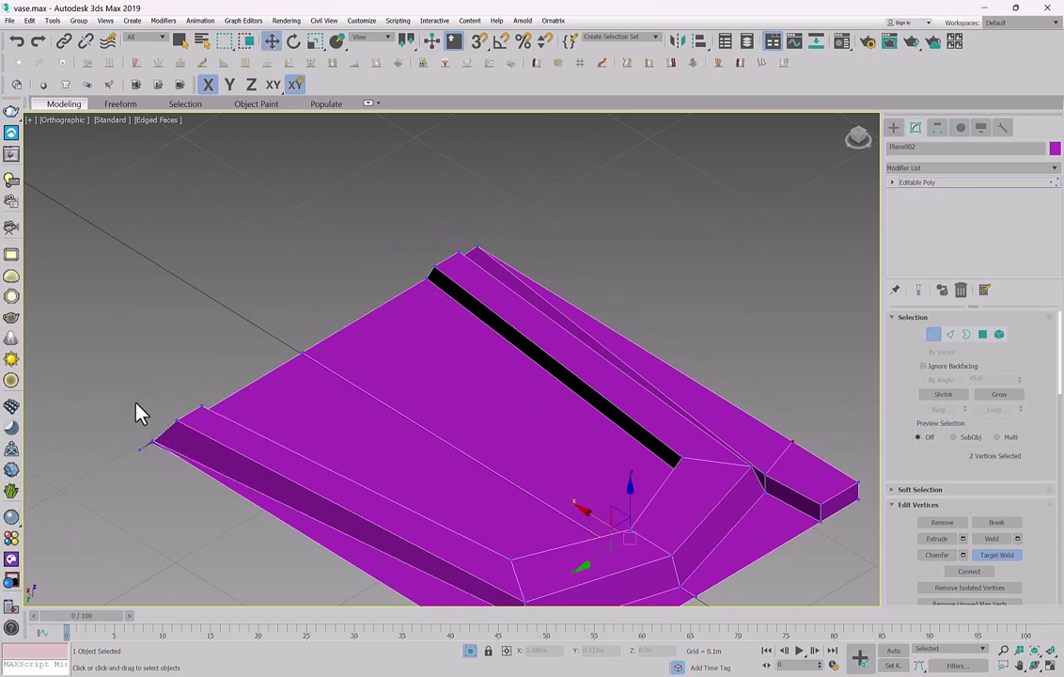
pyautogui.moveTo(116, 380); pyautogui.dragTo(257, 461)
# Undo the target welds on the end vertices of both side strips.
pyautogui.keyDown('alt'); pyautogui.moveTo(461, 407); pyautogui.dragTo(690, 241, button='middle'); pyautogui.keyUp('alt')
pyautogui.keyDown('alt'); pyautogui.moveTo(302, 365); pyautogui.dragTo(329, 393, button='middle'); pyautogui.keyUp('alt')
pyautogui.moveTo(469, 368); pyautogui.dragTo(491, 242, button='middle')
pyautogui.keyDown('alt'); pyautogui.moveTo(445, 346); pyautogui.dragTo(625, 380, button='middle'); pyautogui.keyUp('alt')
pyautogui.moveTo(625, 380); pyautogui.dragTo(453, 357, button='middle')
pyautogui.hotkey('ctrl', 'z')
pyautogui.hotkey('ctrl', 'z')
pyautogui.hotkey('ctrl', 'z')
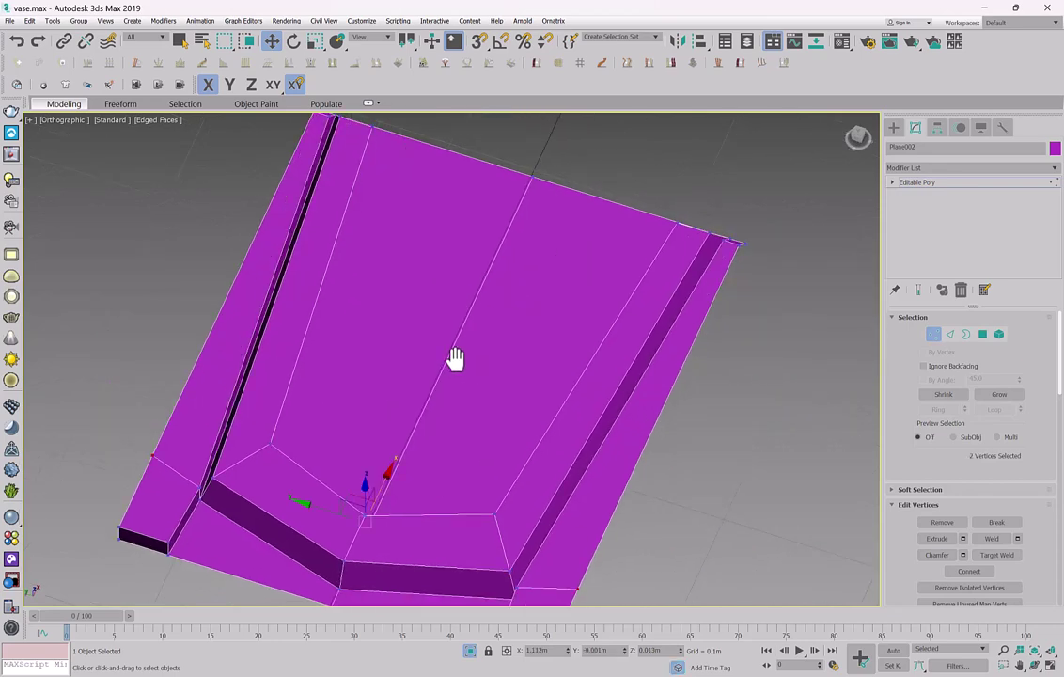
# Scale the four inner corner vertices at the tips of both side strips outward along Y to narrow the tips.
pyautogui.moveTo(422, 428); pyautogui.dragTo(525, 352, button='middle')
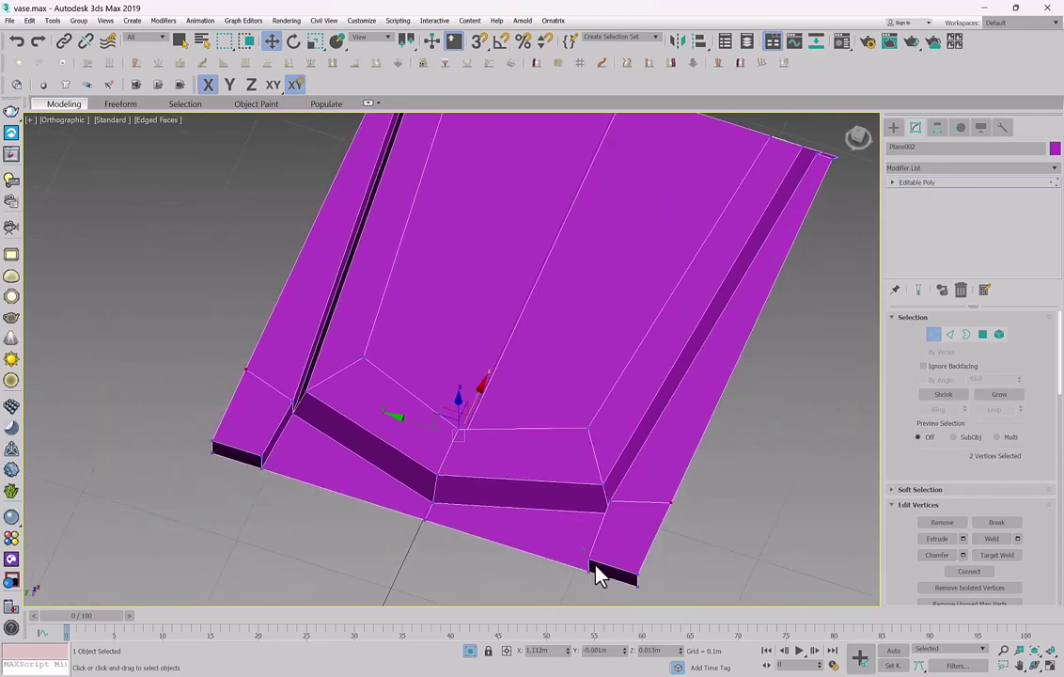
pyautogui.moveTo(595, 564); pyautogui.dragTo(603, 580)
pyautogui.keyDown('ctrl'); pyautogui.moveTo(249, 445); pyautogui.dragTo(277, 477); pyautogui.keyUp('ctrl')
pyautogui.press('e')
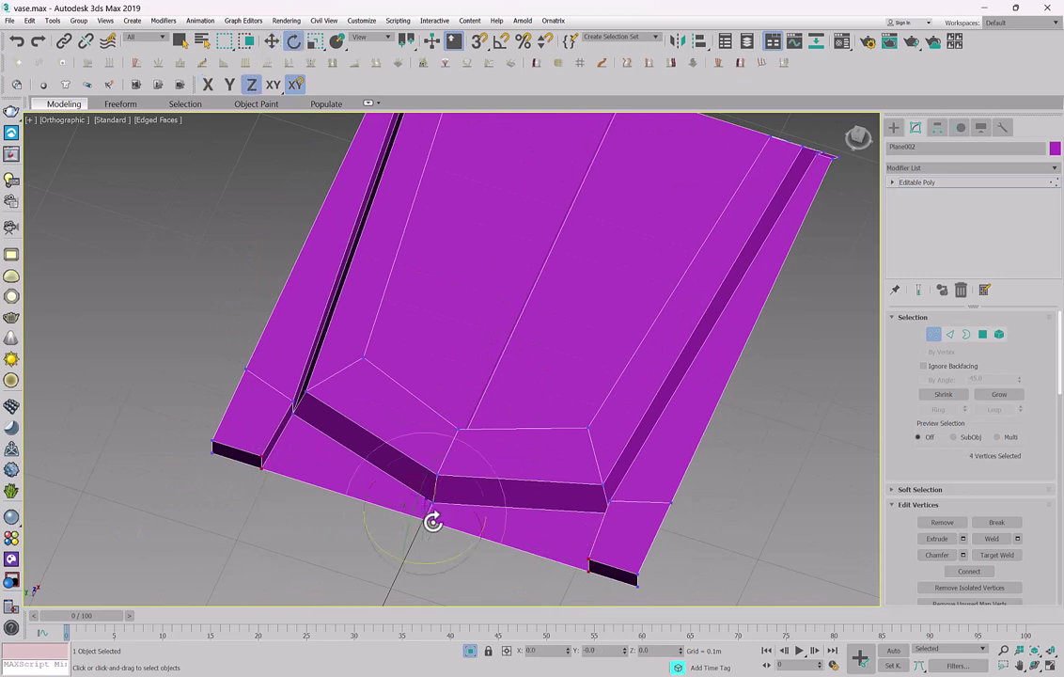
pyautogui.rightClick(438, 513)
pyautogui.click(442, 508)
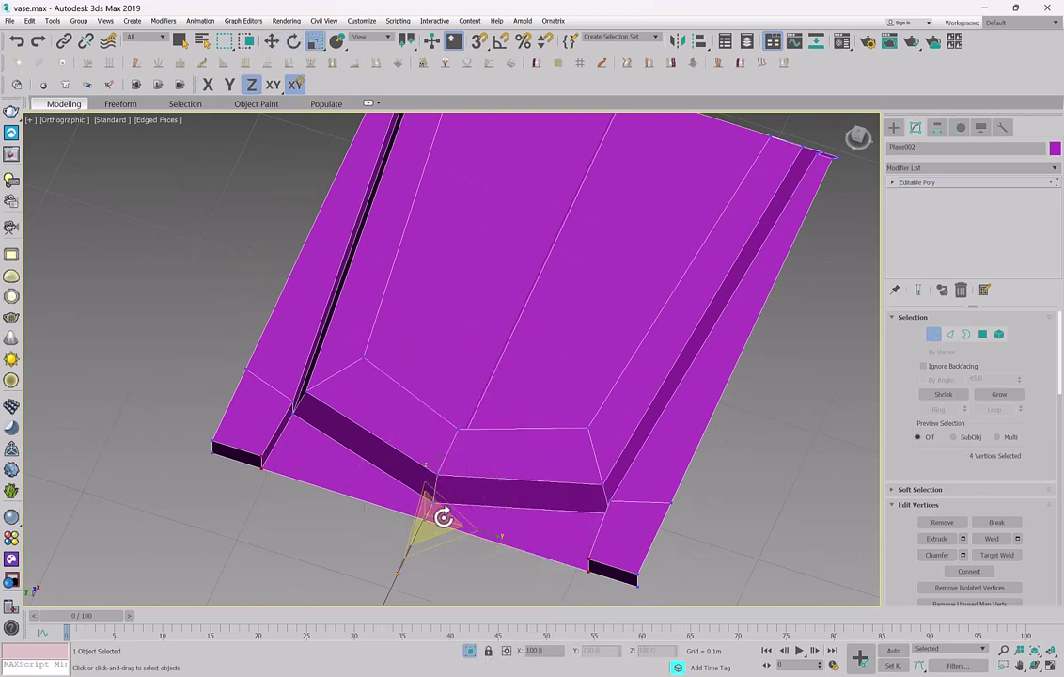
pyautogui.moveTo(490, 533); pyautogui.dragTo(502, 477)
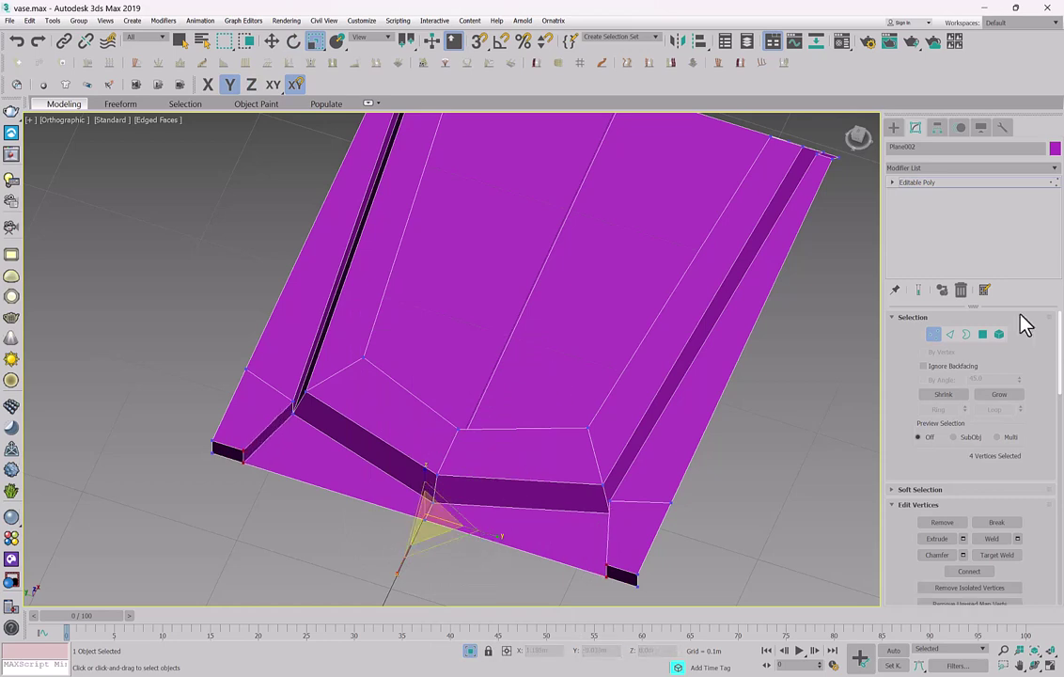
# Bevel the two central polygons inside the U-shaped border upward with a smaller, inset top outline.
pyautogui.press('4')
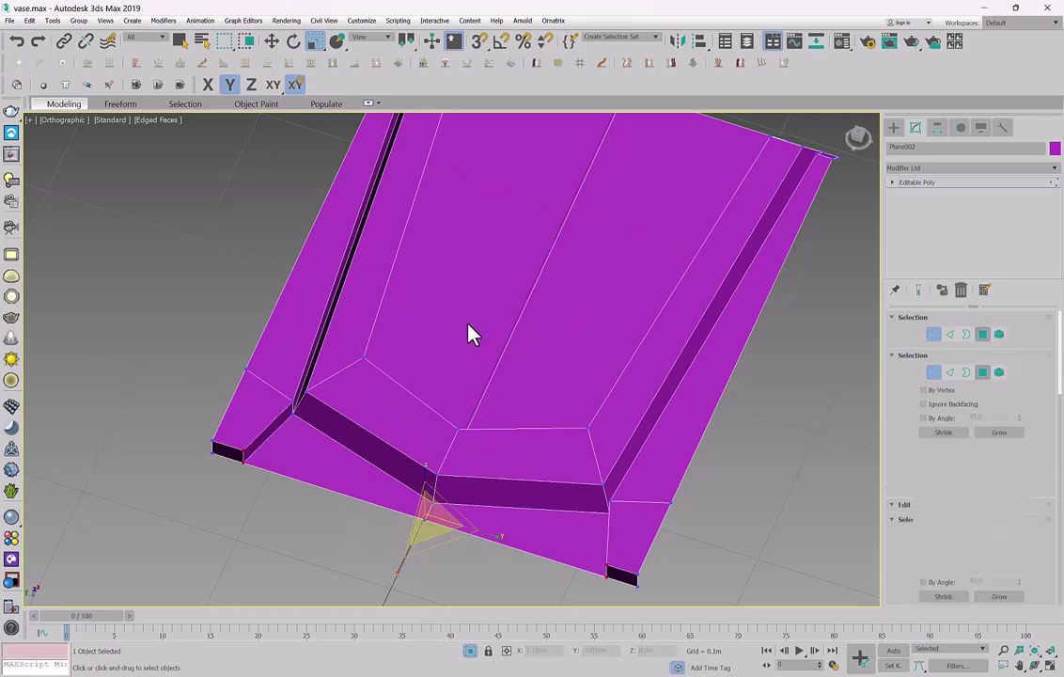
pyautogui.click(469, 324)
pyautogui.rightClick(599, 312)
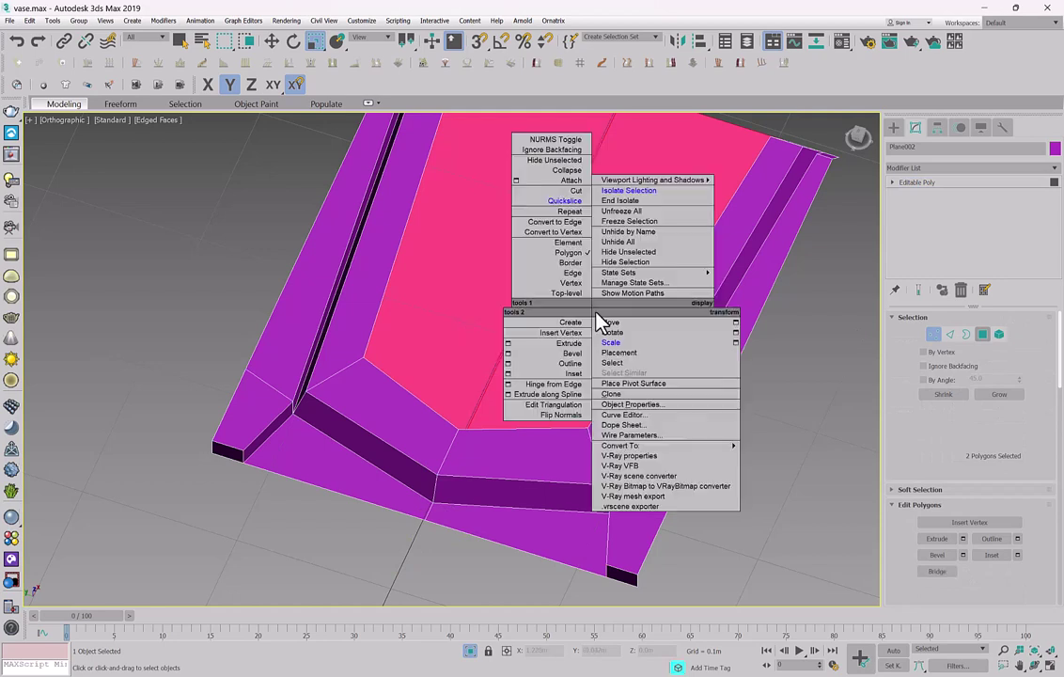
pyautogui.click(575, 361)
pyautogui.moveTo(575, 329); pyautogui.dragTo(573, 308)
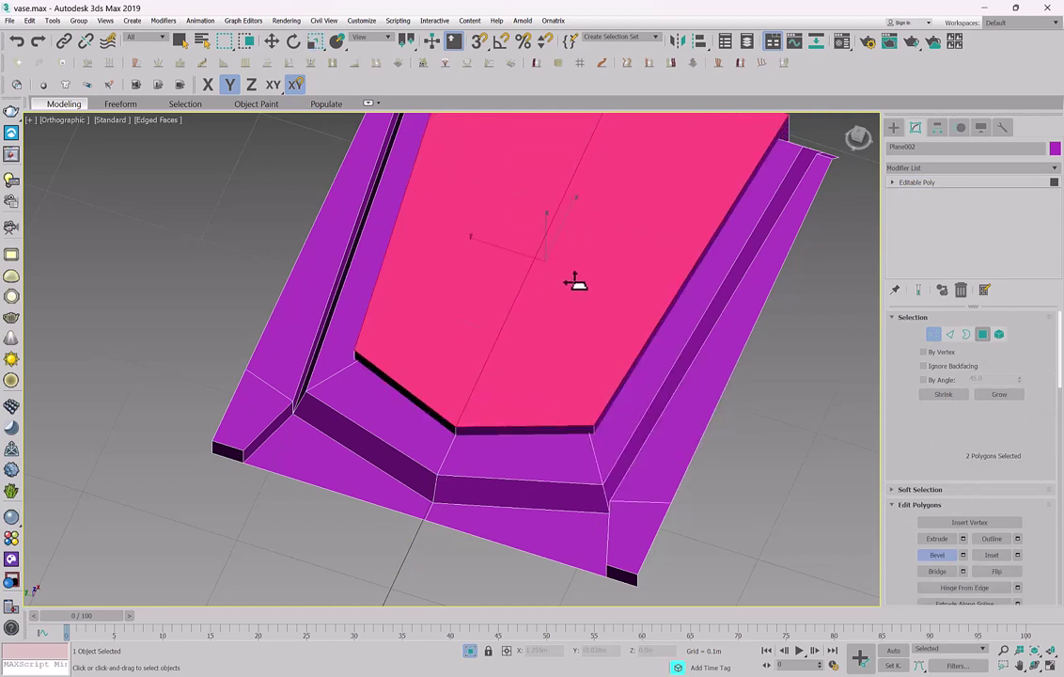
pyautogui.click(576, 312)
# Lower the beveled central polygons slightly along Z and leave polygon editing.
pyautogui.press('r')
pyautogui.rightClick(548, 206)
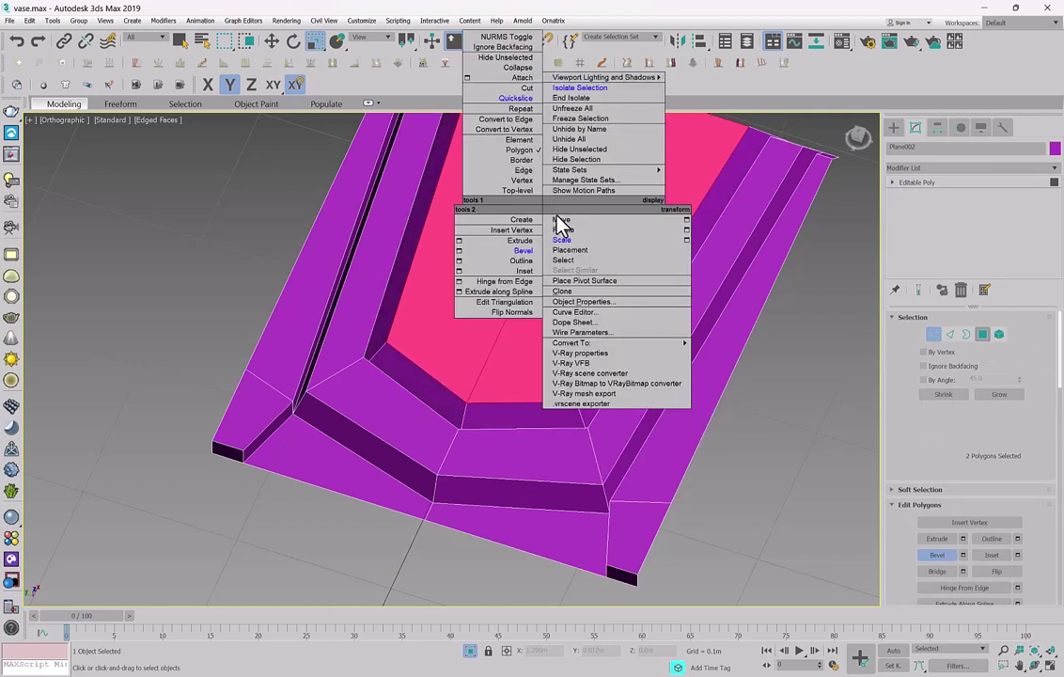
pyautogui.click(559, 219)
pyautogui.moveTo(549, 210); pyautogui.dragTo(549, 222)
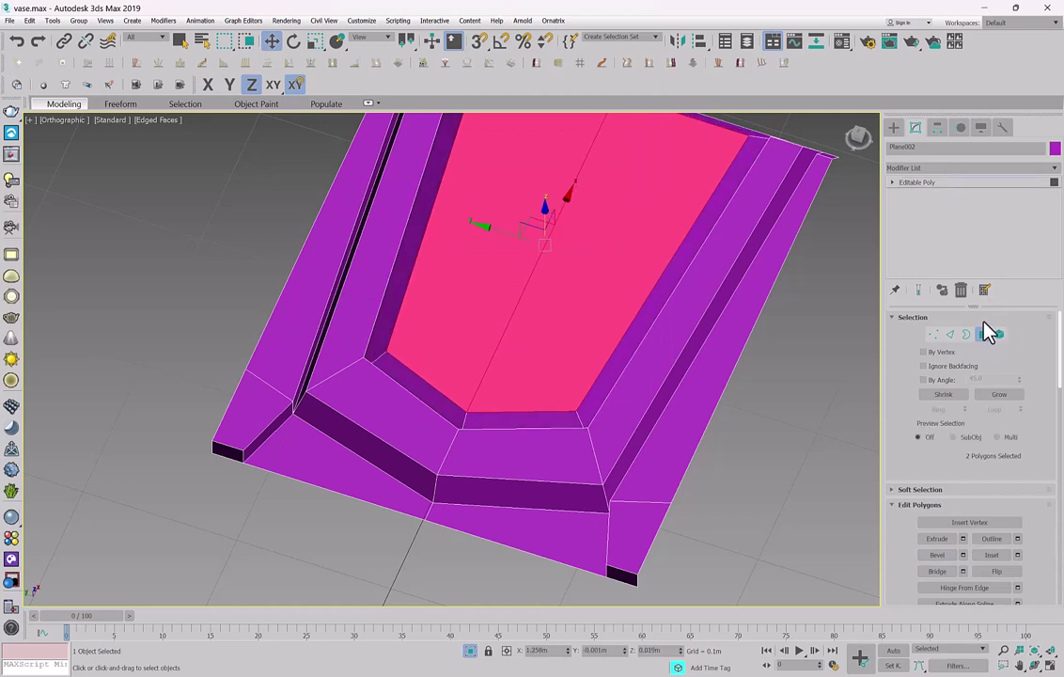
pyautogui.scroll(-2, 794, 263)
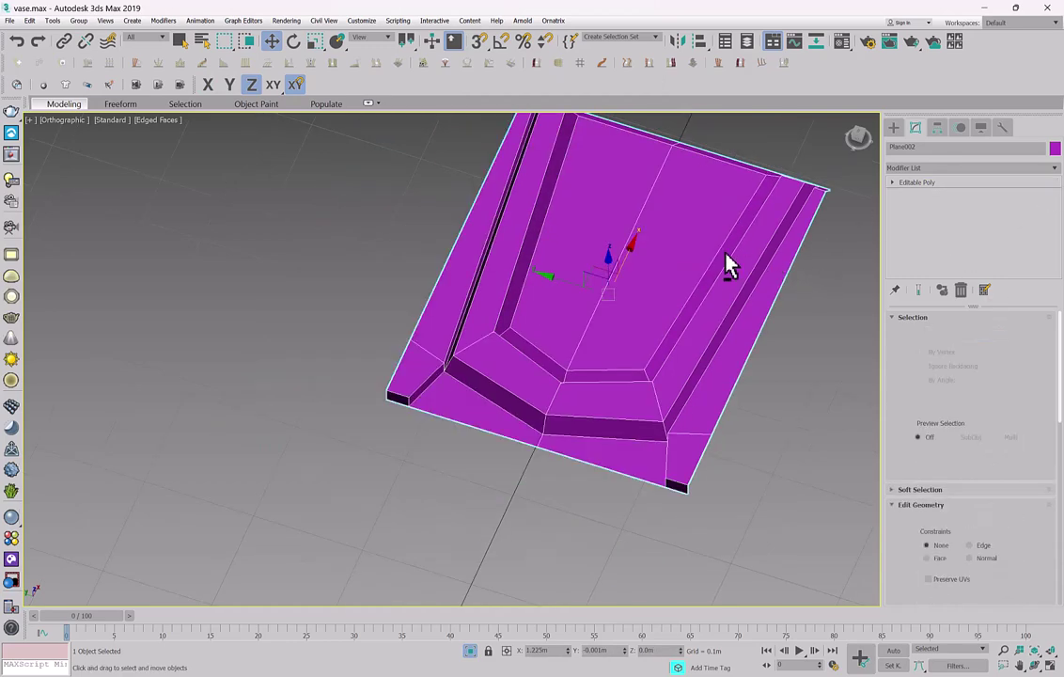
pyautogui.keyDown('alt'); pyautogui.moveTo(726, 255); pyautogui.dragTo(670, 250, button='middle'); pyautogui.keyUp('alt')
# Add a TurboSmooth modifier with 2 iterations to the ornament panel and turn off the edged-faces display.
pyautogui.click(1051, 170)
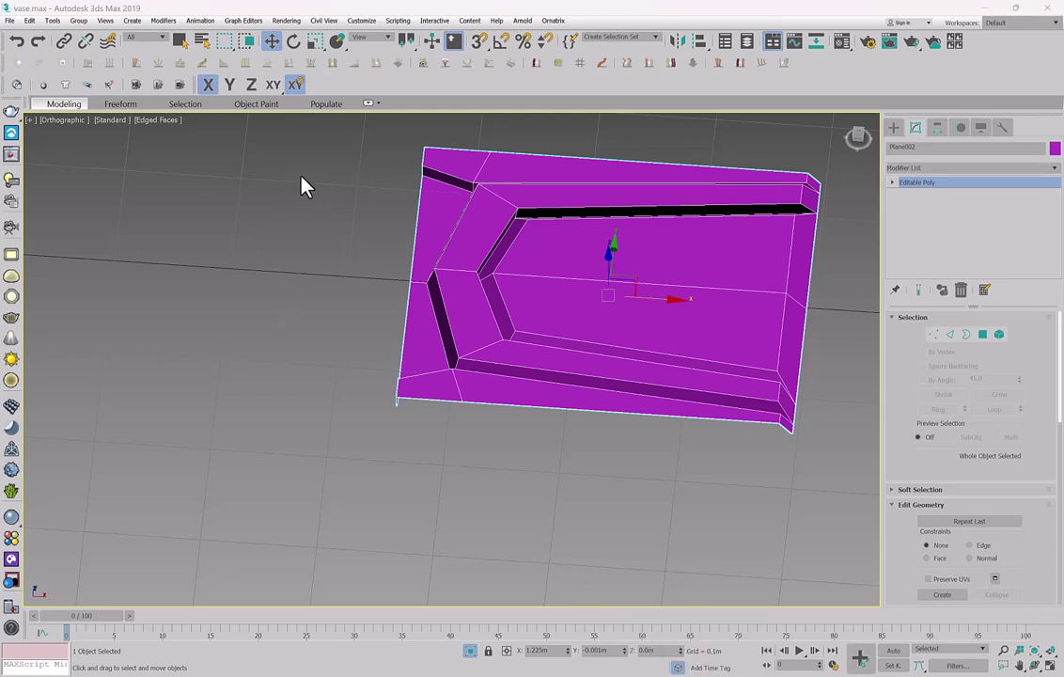
pyautogui.click(1054, 171)
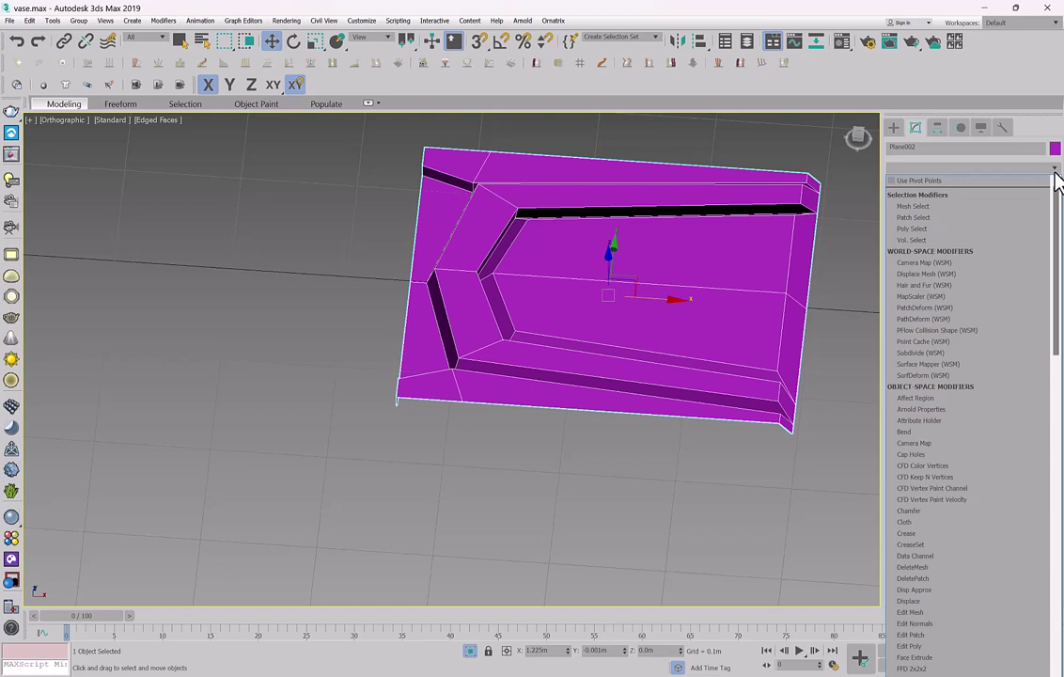
pyautogui.moveTo(1055, 181); pyautogui.dragTo(1048, 492)
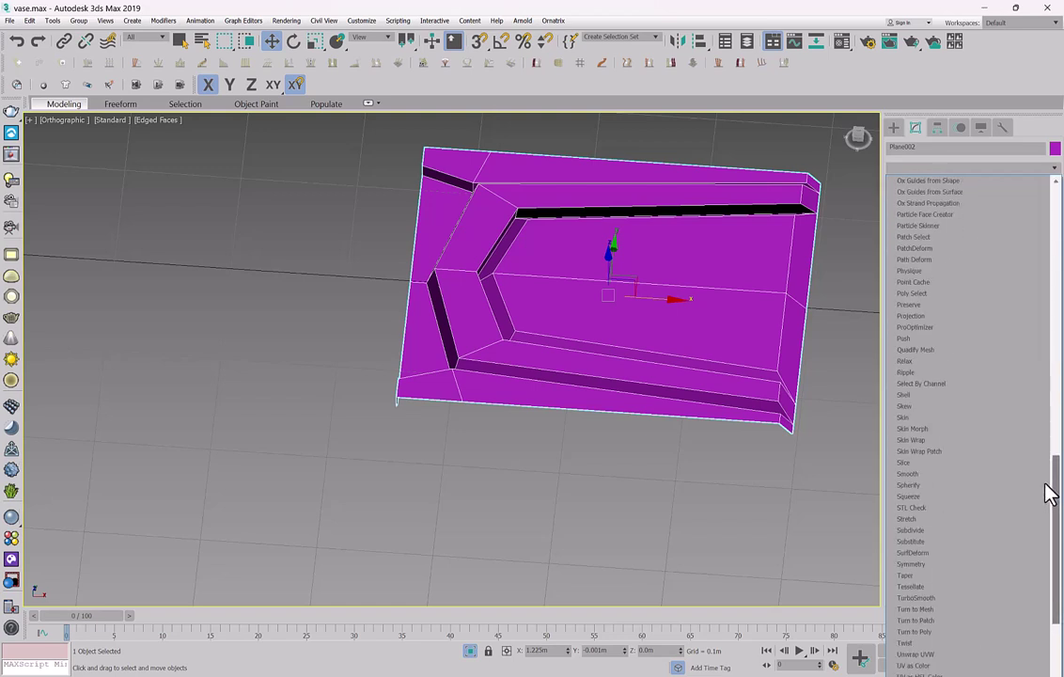
pyautogui.click(971, 599)
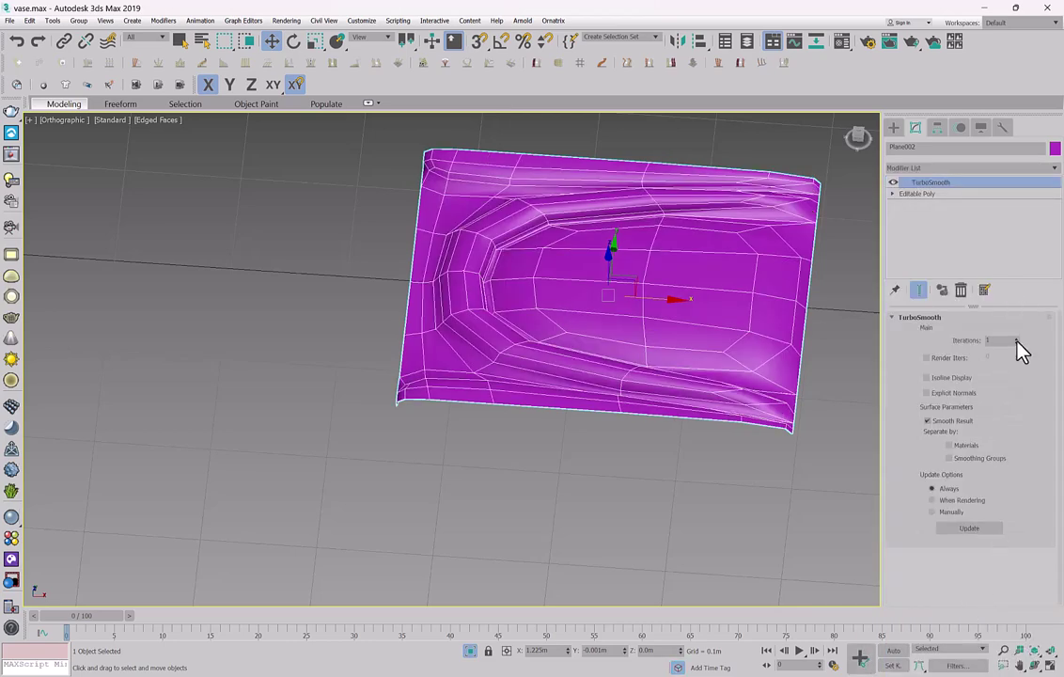
pyautogui.click(1016, 340)
pyautogui.click(329, 301)
pyautogui.press('F4')
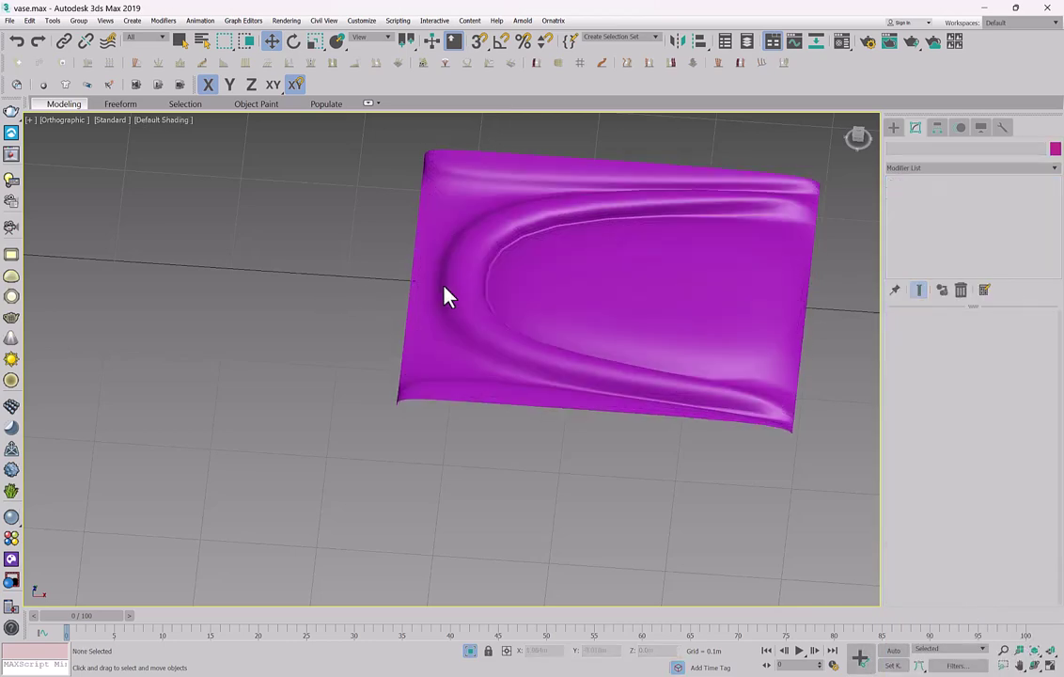
pyautogui.keyDown('alt'); pyautogui.moveTo(638, 293); pyautogui.dragTo(701, 290, button='middle'); pyautogui.keyUp('alt')
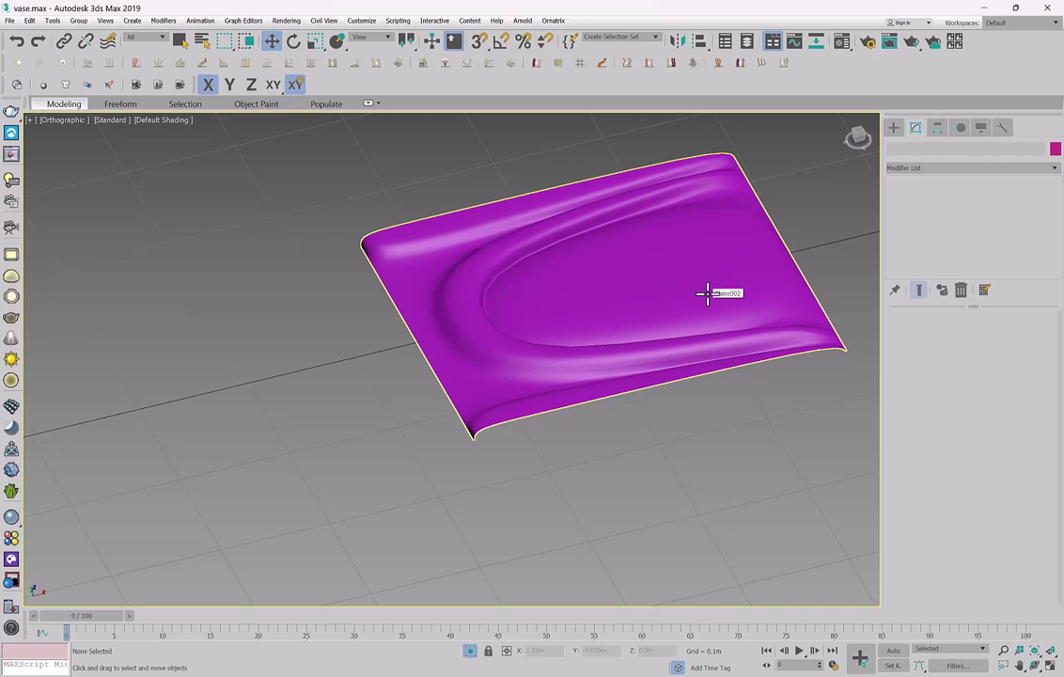
pyautogui.hotkey('alt', 'Tab')
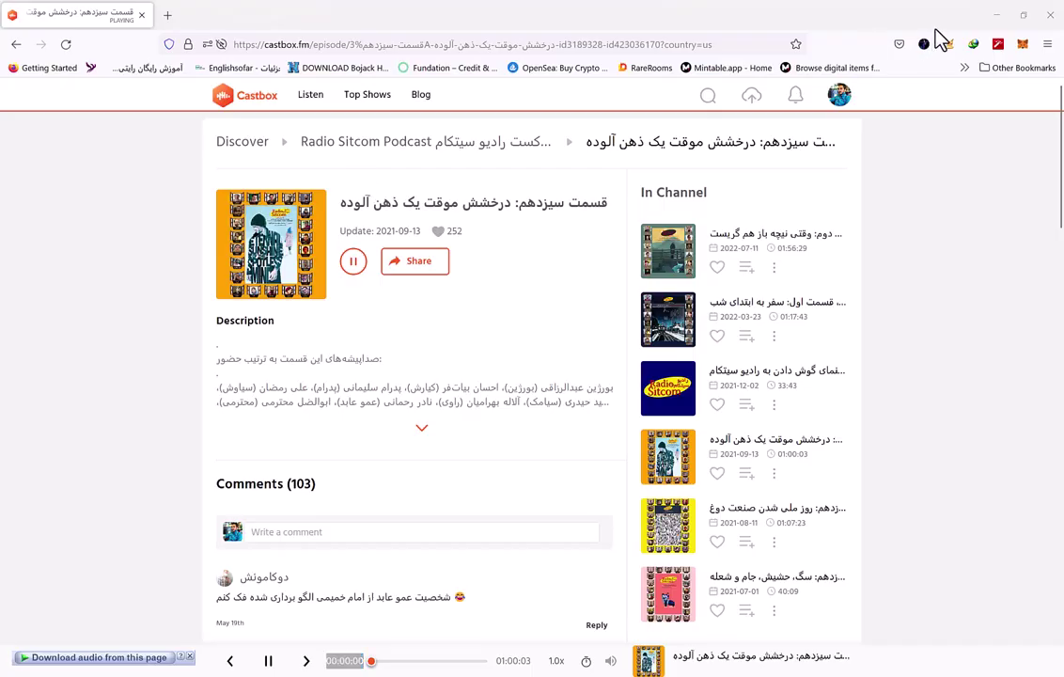
pyautogui.click(996, 13)
pyautogui.moveTo(631, 308); pyautogui.dragTo(586, 354, button='middle')
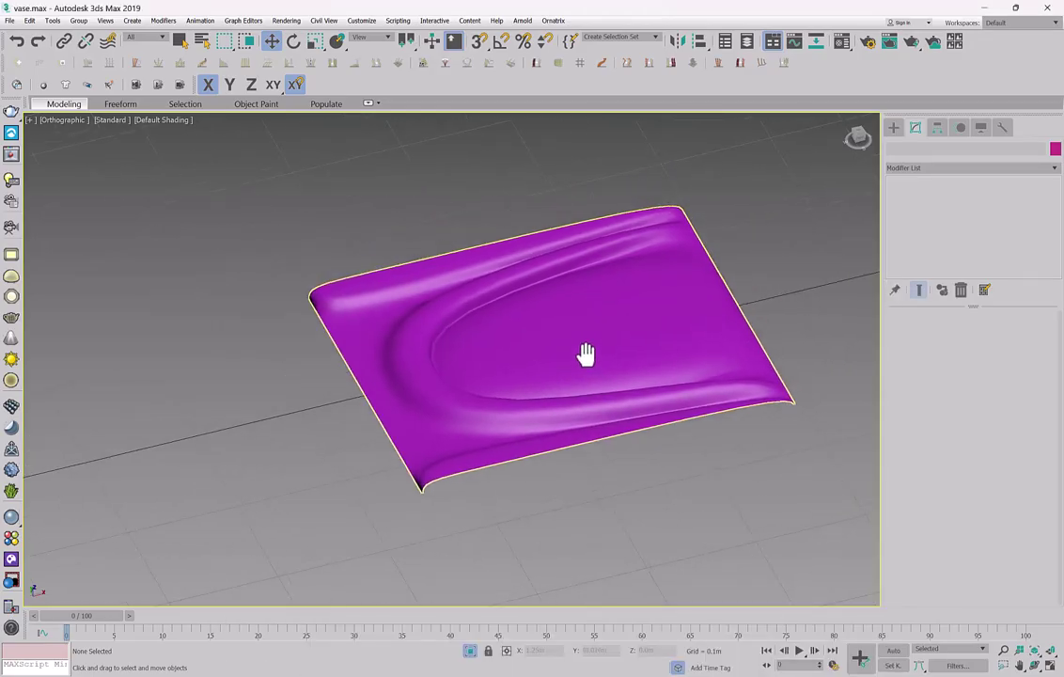
# In the Top view, turn off the panel's TurboSmooth effect and open its Editable Poly base for vertex editing.
pyautogui.press('t')
pyautogui.press('z')
pyautogui.press('F3')
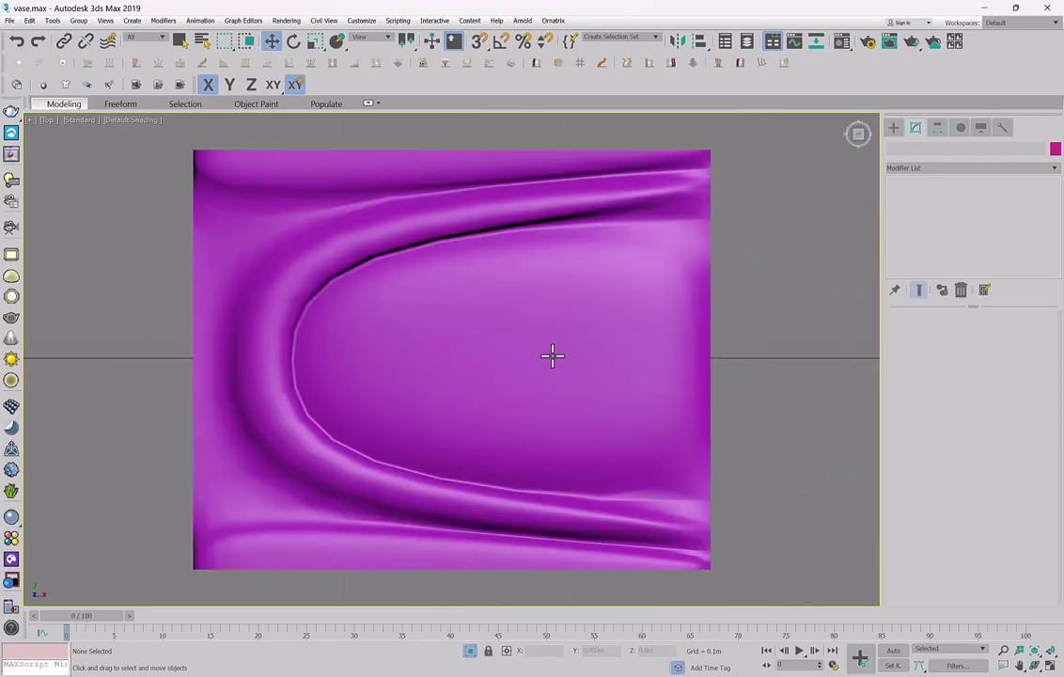
pyautogui.scroll(-5, 551, 355)
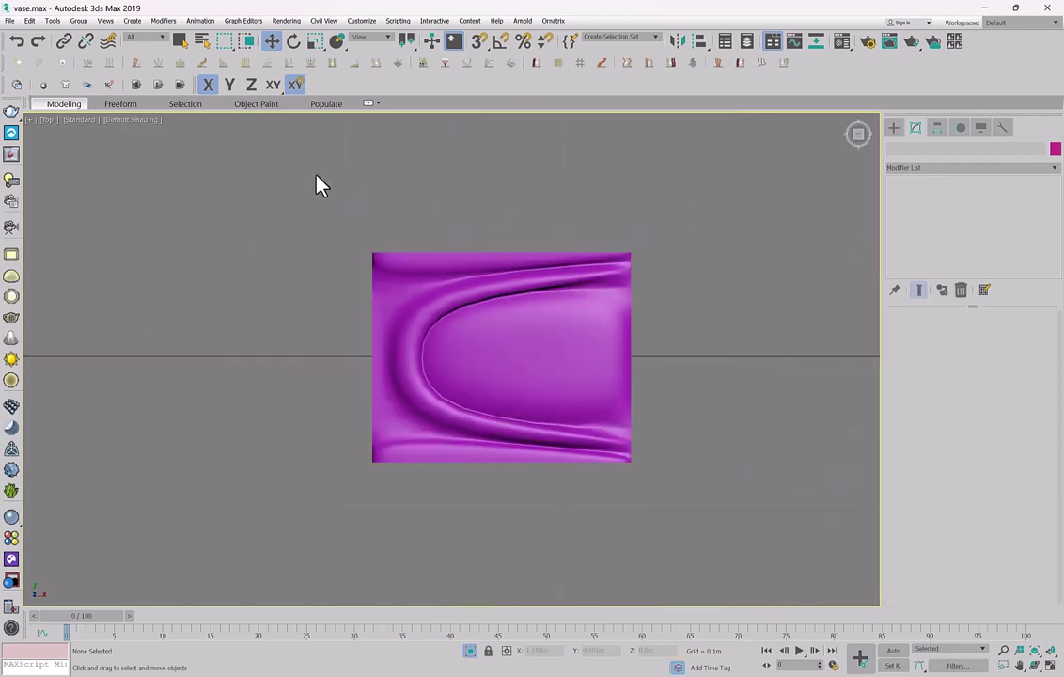
pyautogui.click(487, 335)
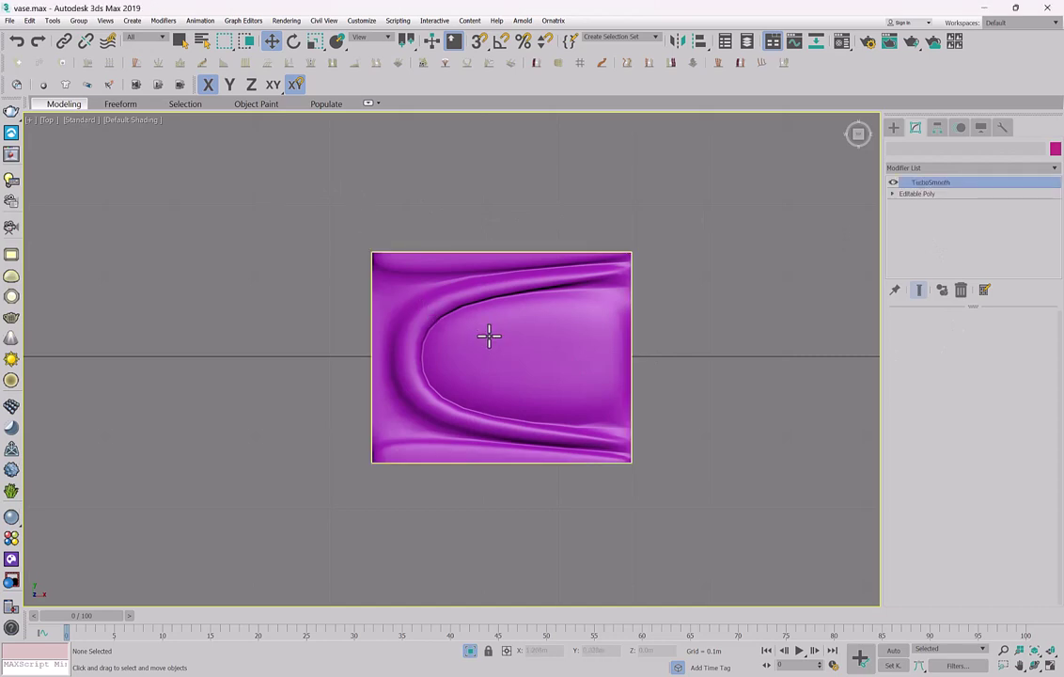
pyautogui.click(892, 183)
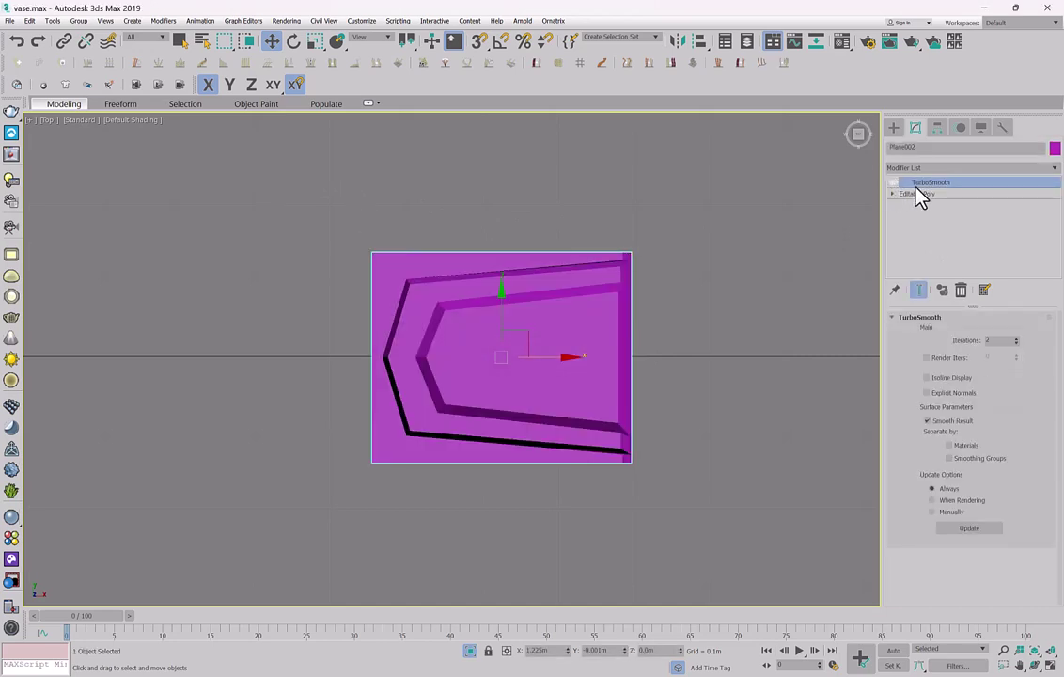
pyautogui.click(924, 195)
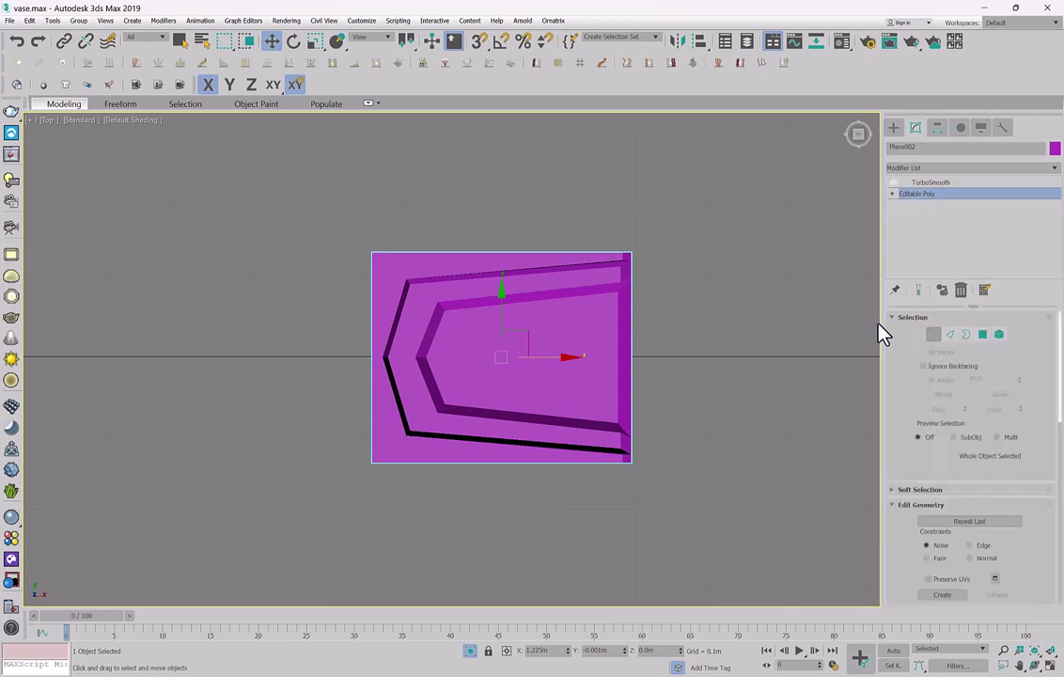
pyautogui.press('1')
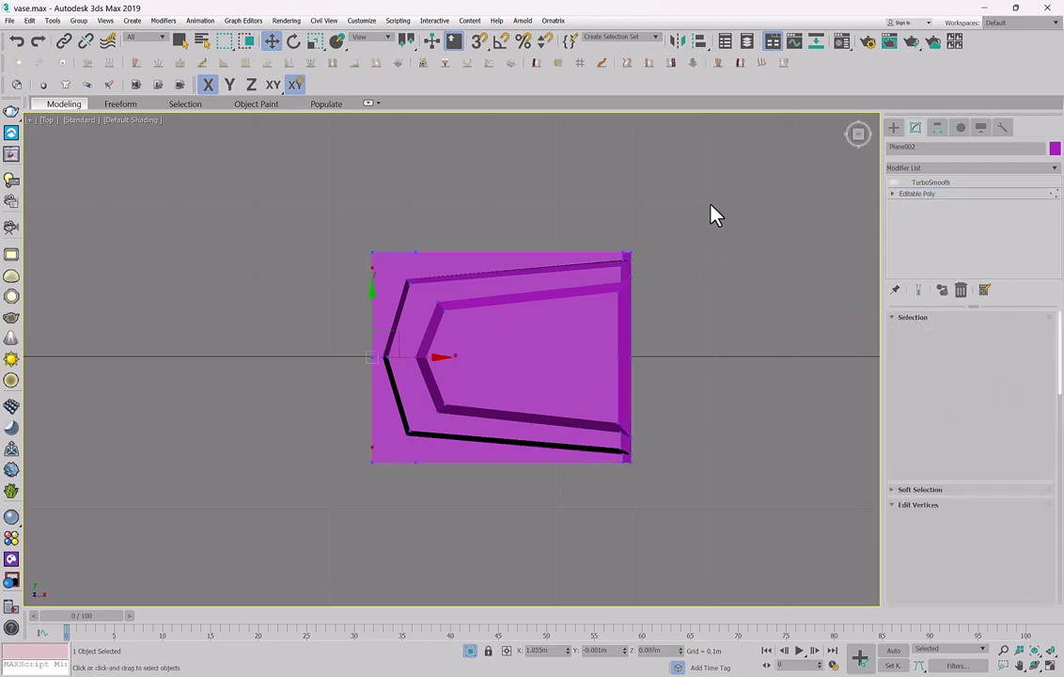
# Widen the panel by moving its upper-half vertices about 0.039 m along Y, and snap the centre vertex row midway across the new width.
pyautogui.moveTo(703, 203); pyautogui.dragTo(356, 334)
pyautogui.moveTo(497, 218); pyautogui.dragTo(509, 188)
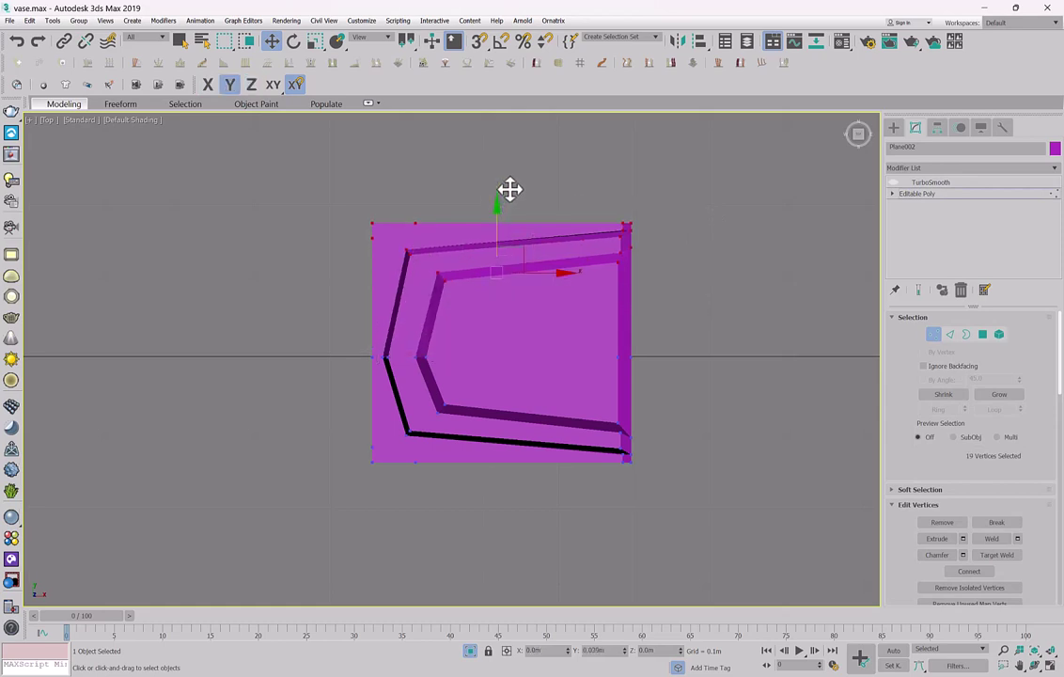
pyautogui.moveTo(675, 333); pyautogui.dragTo(380, 380)
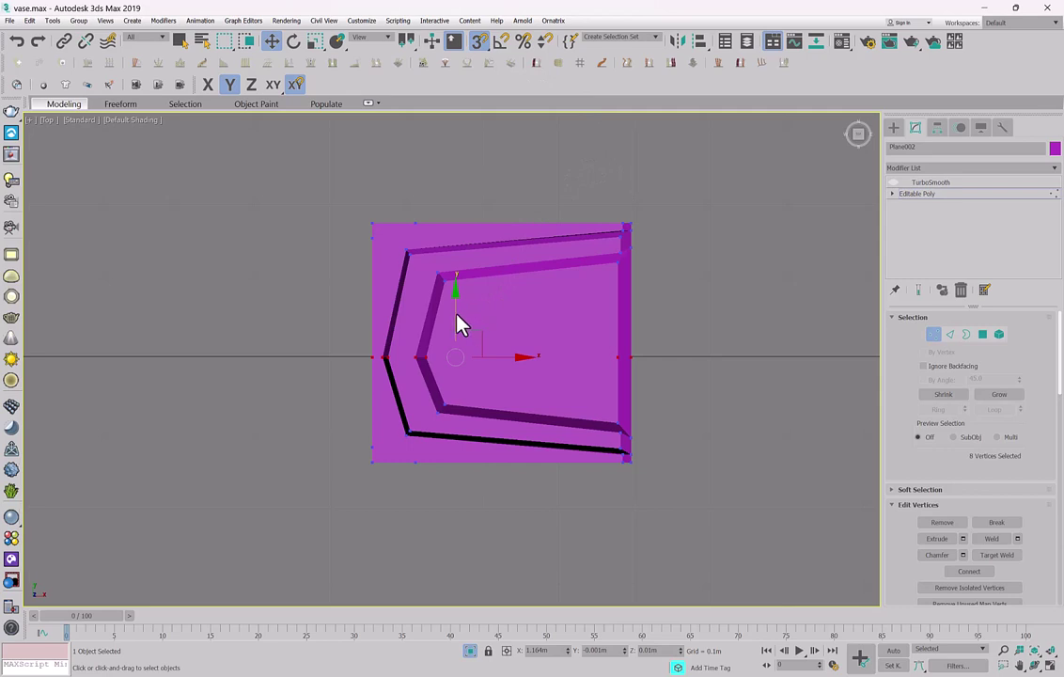
pyautogui.rightClick(479, 41)
pyautogui.click(623, 250)
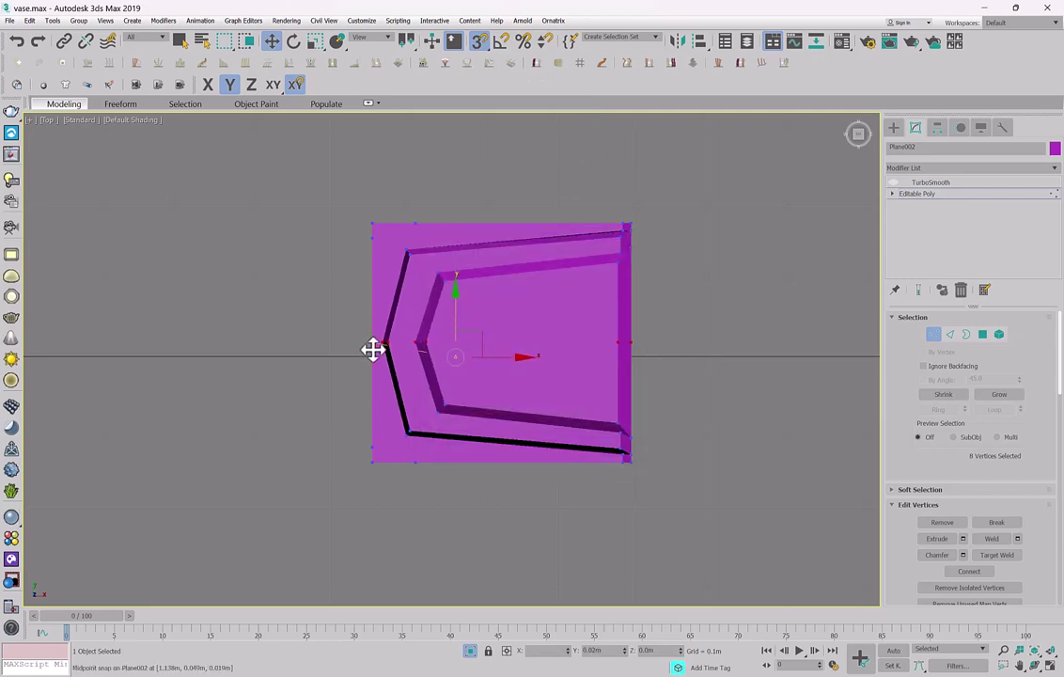
pyautogui.moveTo(373, 348)
pyautogui.mouseDown()
pyautogui.moveTo(376, 448)
pyautogui.moveTo(374, 340)
pyautogui.mouseUp()
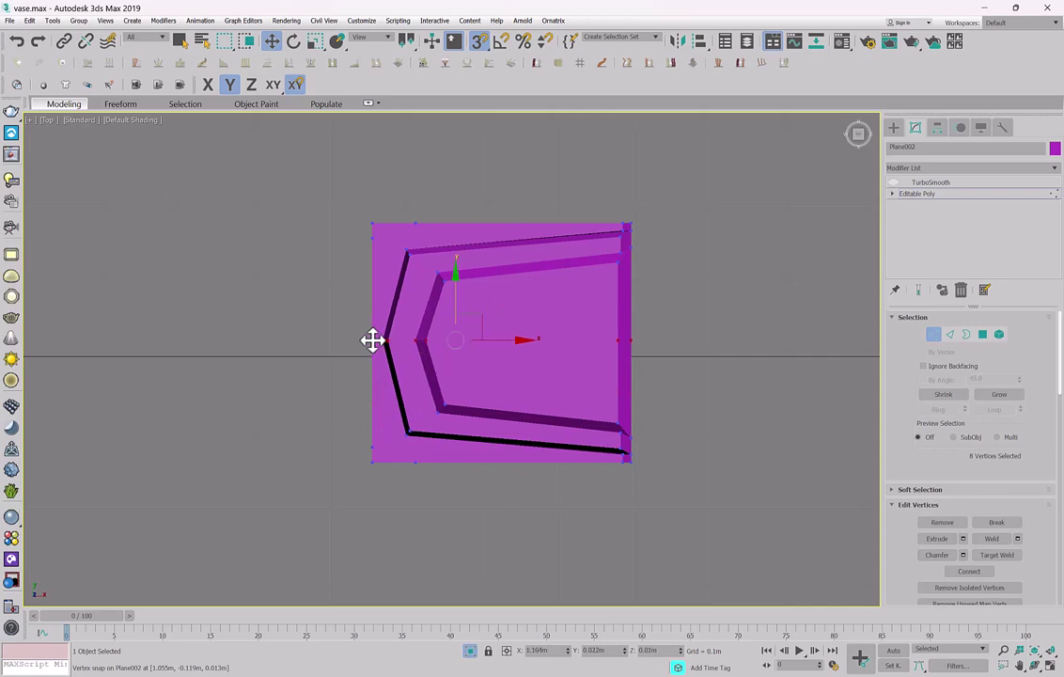
# Shift the four inner vertices of the two corner folds at the panel's closed end slightly inward along X and leave vertex editing.
pyautogui.keyDown('alt'); pyautogui.moveTo(518, 339); pyautogui.dragTo(581, 290, button='middle'); pyautogui.keyUp('alt')
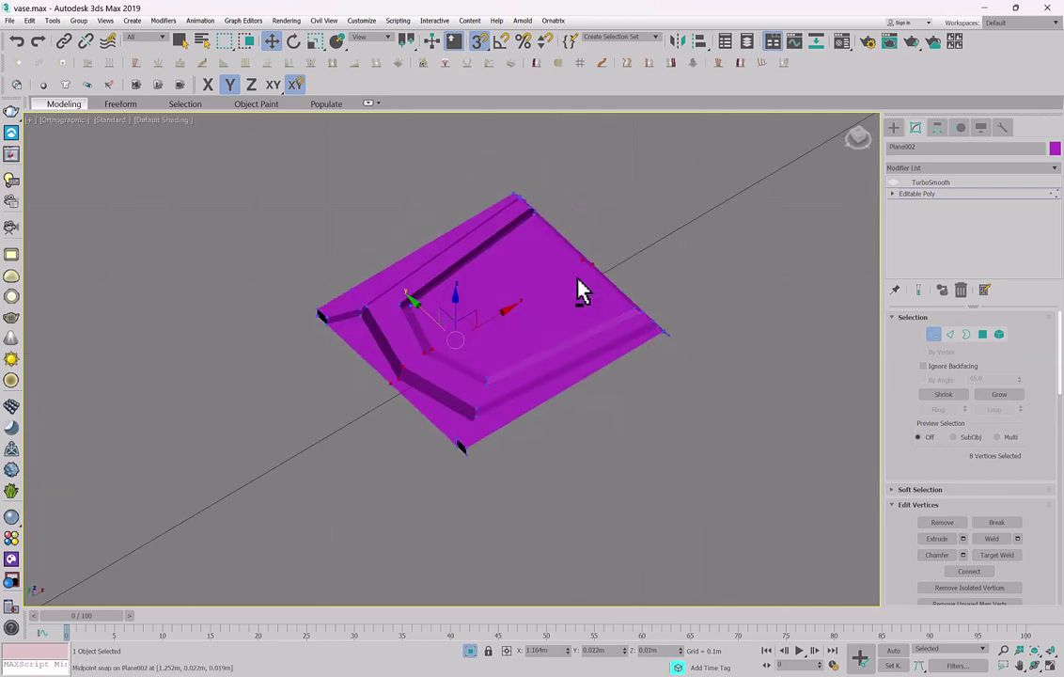
pyautogui.click(323, 313)
pyautogui.keyDown('ctrl'); pyautogui.click(461, 440); pyautogui.keyUp('ctrl')
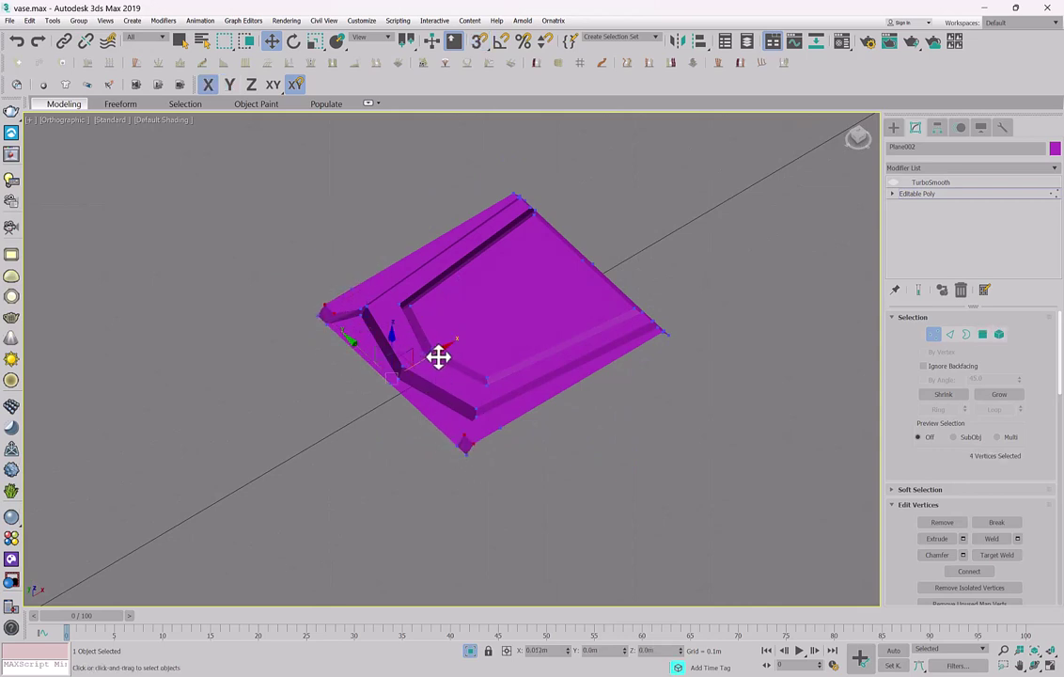
pyautogui.moveTo(438, 356); pyautogui.dragTo(446, 349)
pyautogui.click(930, 334)
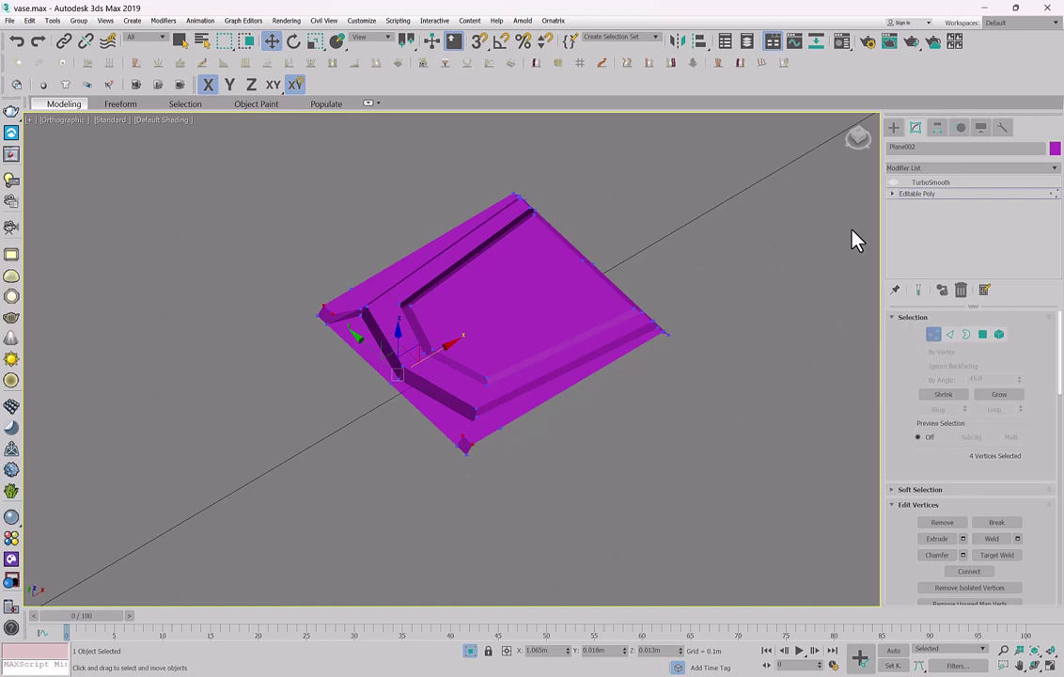
# Turn the panel's TurboSmooth effect back on and inspect the smoothed relief from a low angle.
pyautogui.click(895, 182)
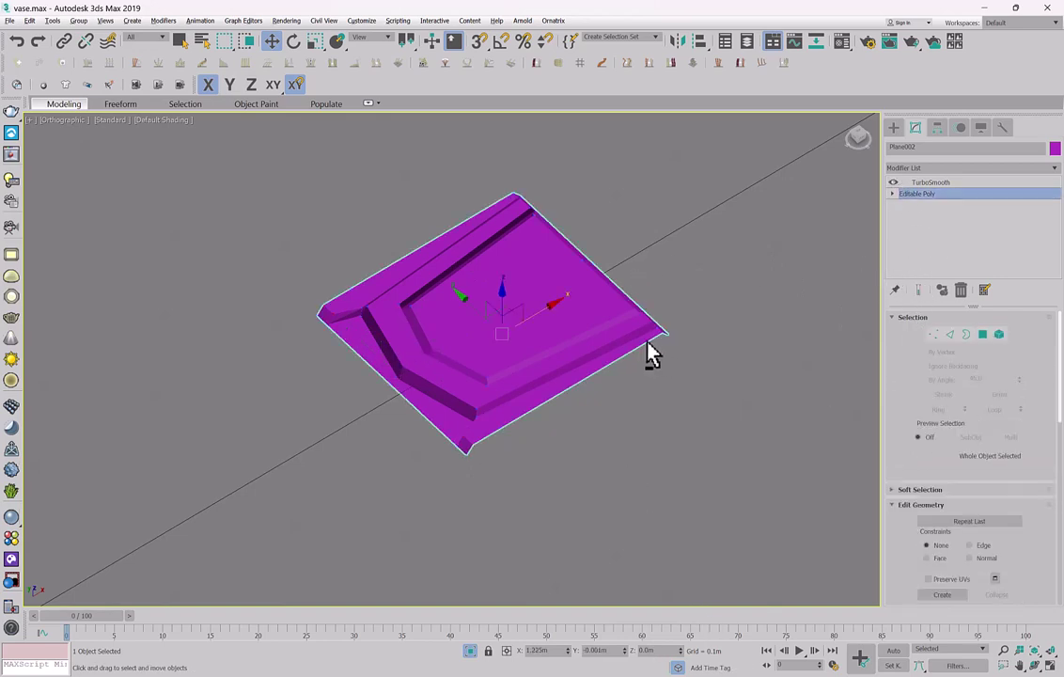
pyautogui.keyDown('alt'); pyautogui.moveTo(648, 342); pyautogui.dragTo(594, 347, button='middle'); pyautogui.keyUp('alt')
pyautogui.click(927, 183)
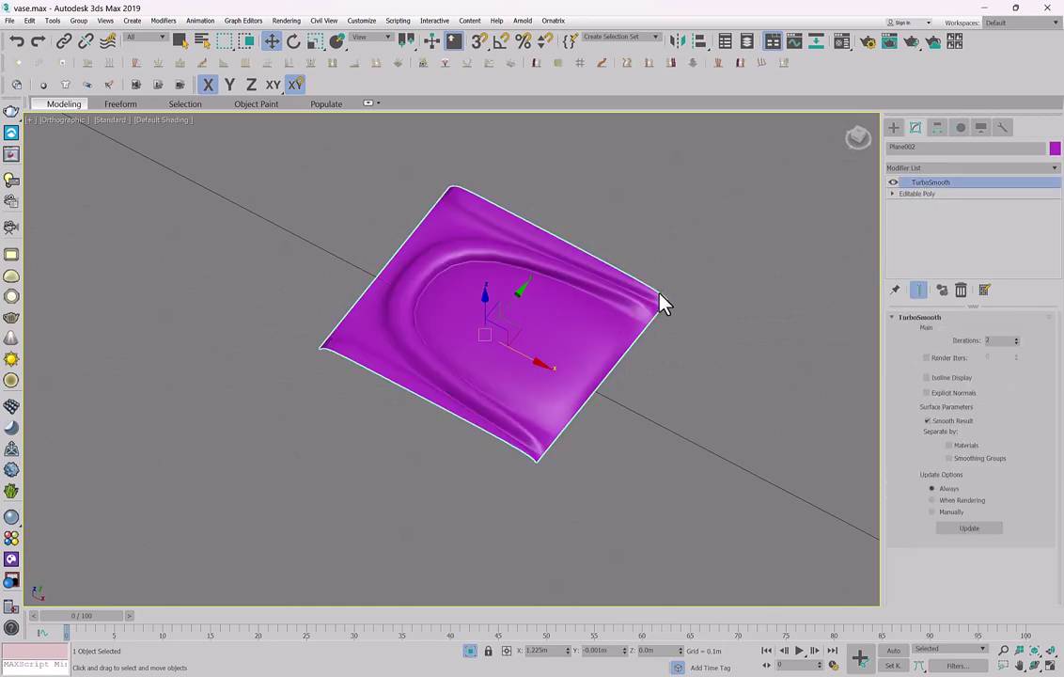
pyautogui.keyDown('alt'); pyautogui.moveTo(660, 302); pyautogui.dragTo(688, 266, button='middle'); pyautogui.keyUp('alt')
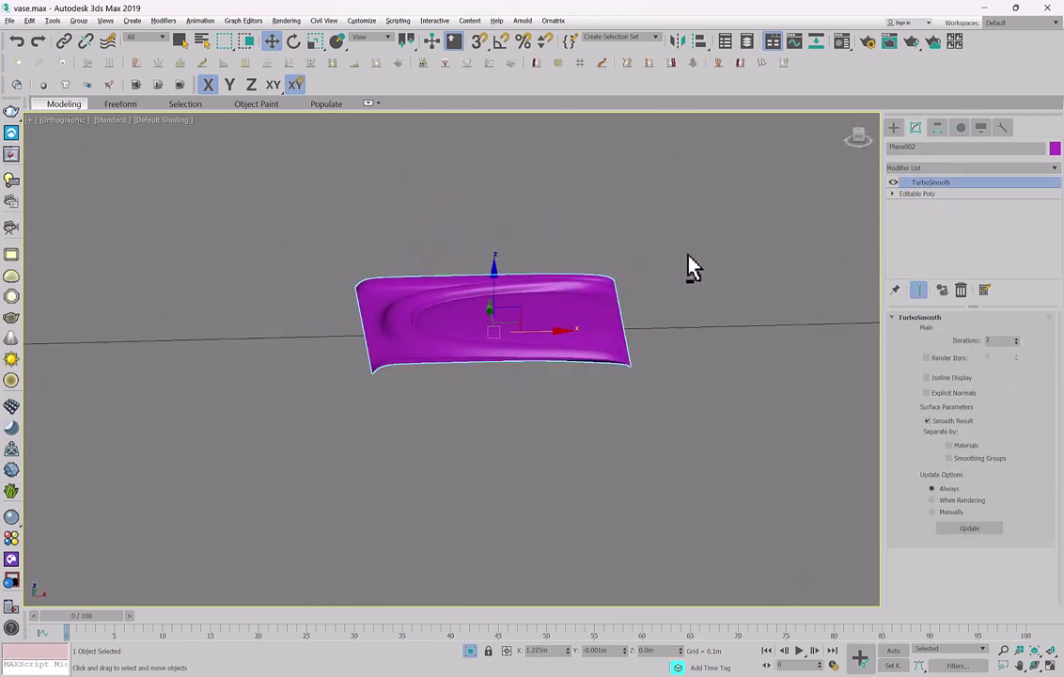
pyautogui.scroll(5, 540, 301)
# Raise the top polygons of the U-shaped border together with the two central polygons along Z on the Editable Poly base.
pyautogui.click(916, 195)
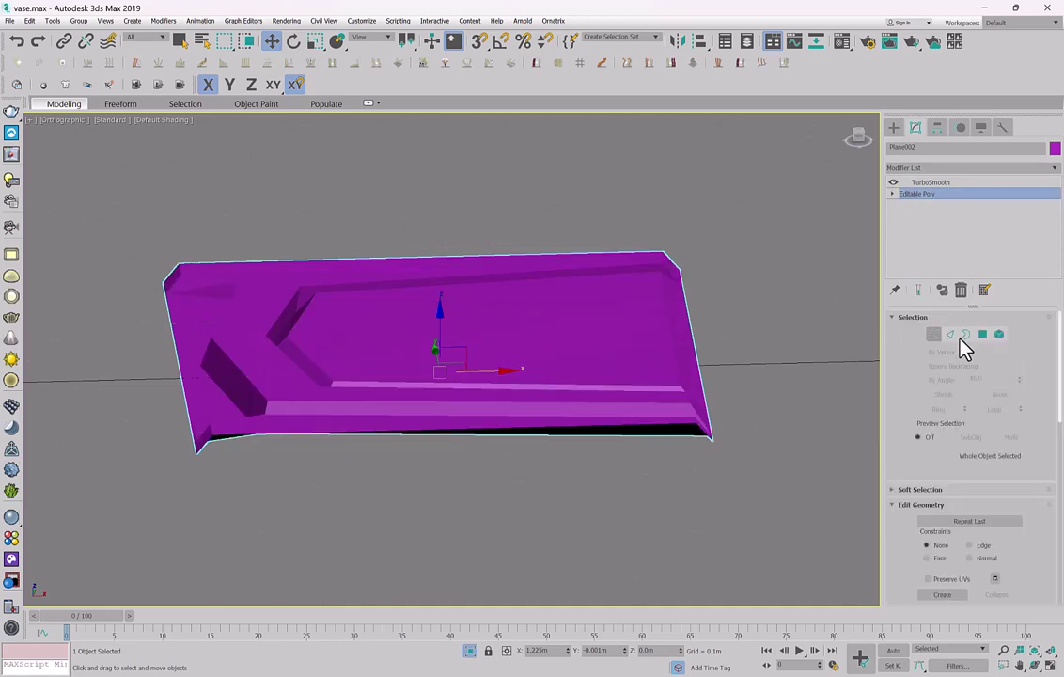
pyautogui.click(480, 275)
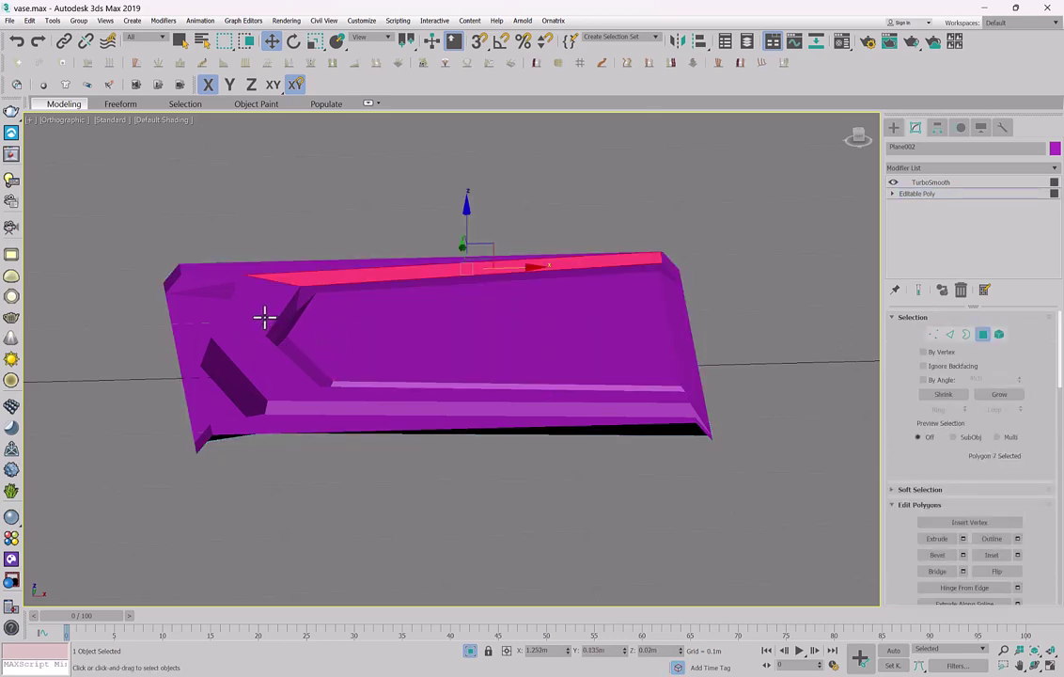
pyautogui.keyDown('ctrl'); pyautogui.click(264, 316); pyautogui.keyUp('ctrl')
pyautogui.keyDown('ctrl'); pyautogui.click(279, 365); pyautogui.keyUp('ctrl')
pyautogui.keyDown('ctrl'); pyautogui.click(389, 369); pyautogui.keyUp('ctrl')
pyautogui.keyDown('ctrl'); pyautogui.click(480, 294); pyautogui.keyUp('ctrl')
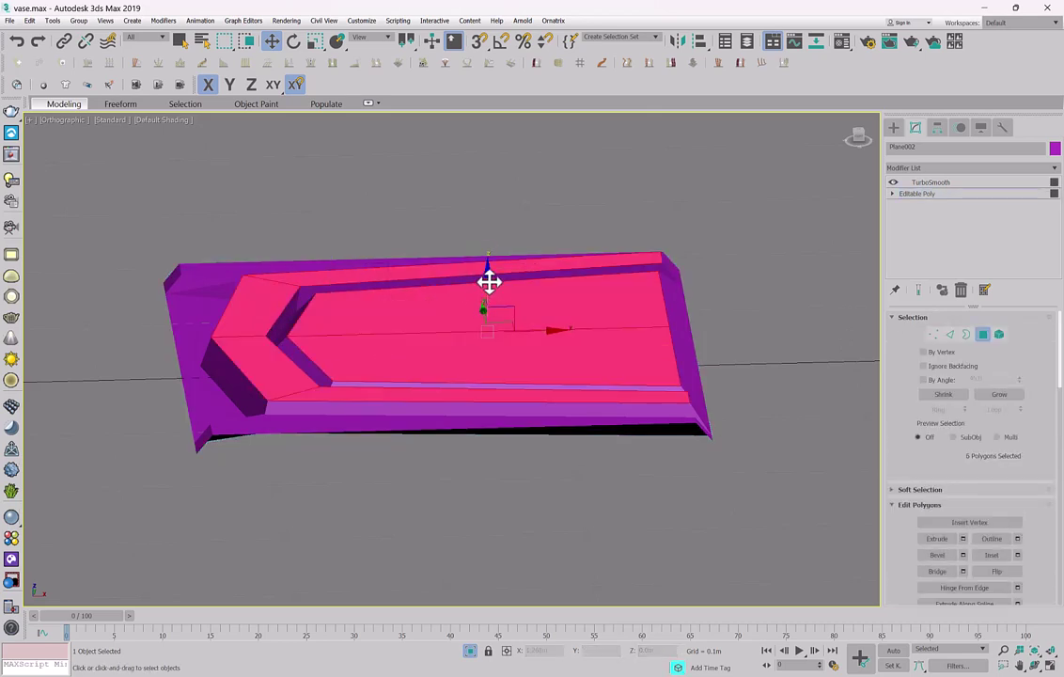
pyautogui.moveTo(488, 305); pyautogui.dragTo(484, 292)
pyautogui.keyDown('alt'); pyautogui.moveTo(596, 323); pyautogui.dragTo(899, 314, button='middle'); pyautogui.keyUp('alt')
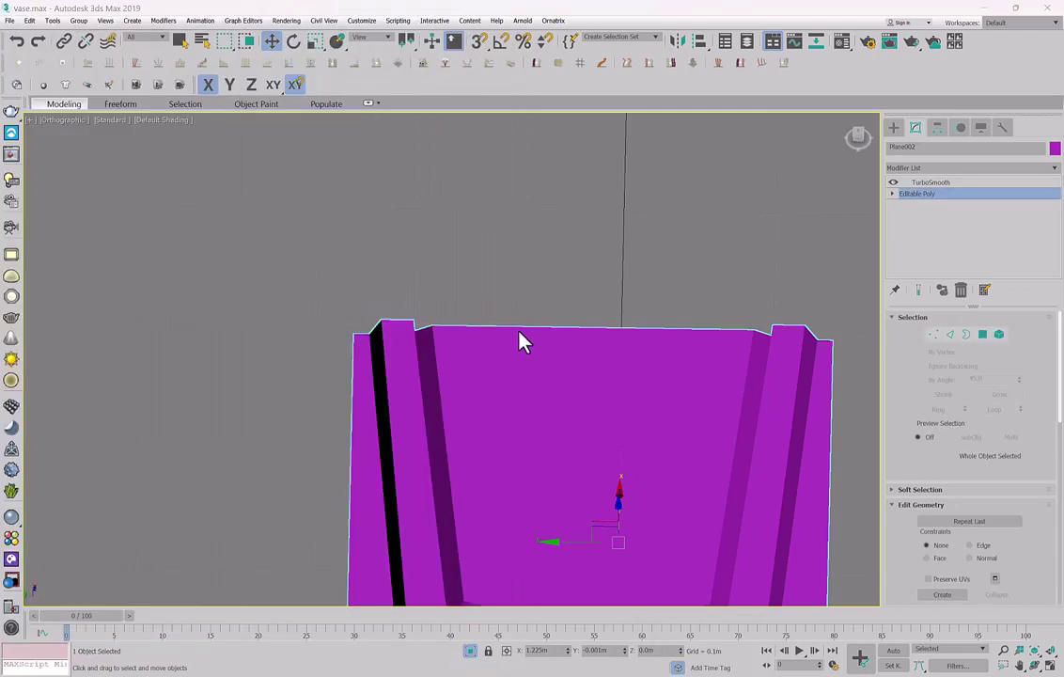
pyautogui.keyDown('alt'); pyautogui.moveTo(519, 339); pyautogui.dragTo(374, 185, button='middle'); pyautogui.keyUp('alt')
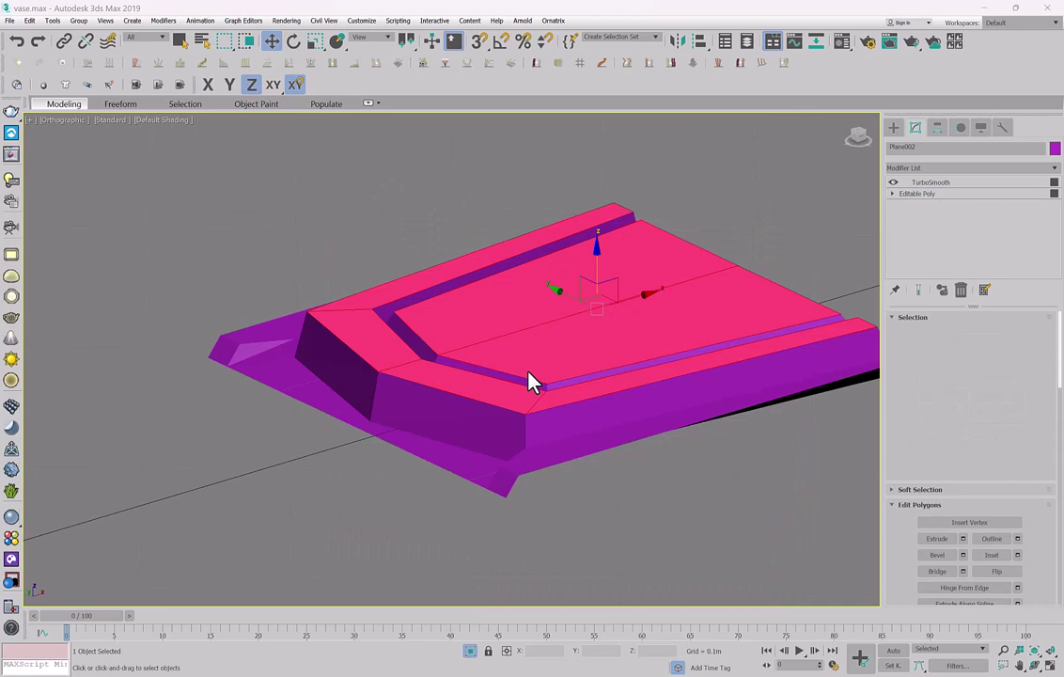
# Raise the four flat polygons along the panel's two long outer sides slightly along Z.
pyautogui.press('4')
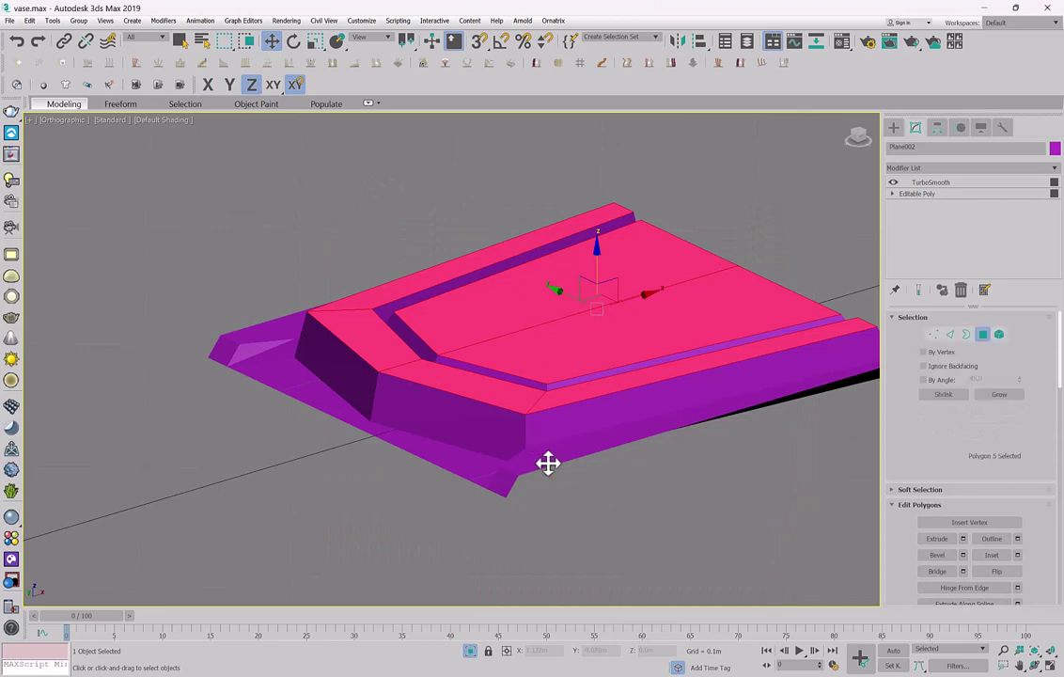
pyautogui.click(542, 459)
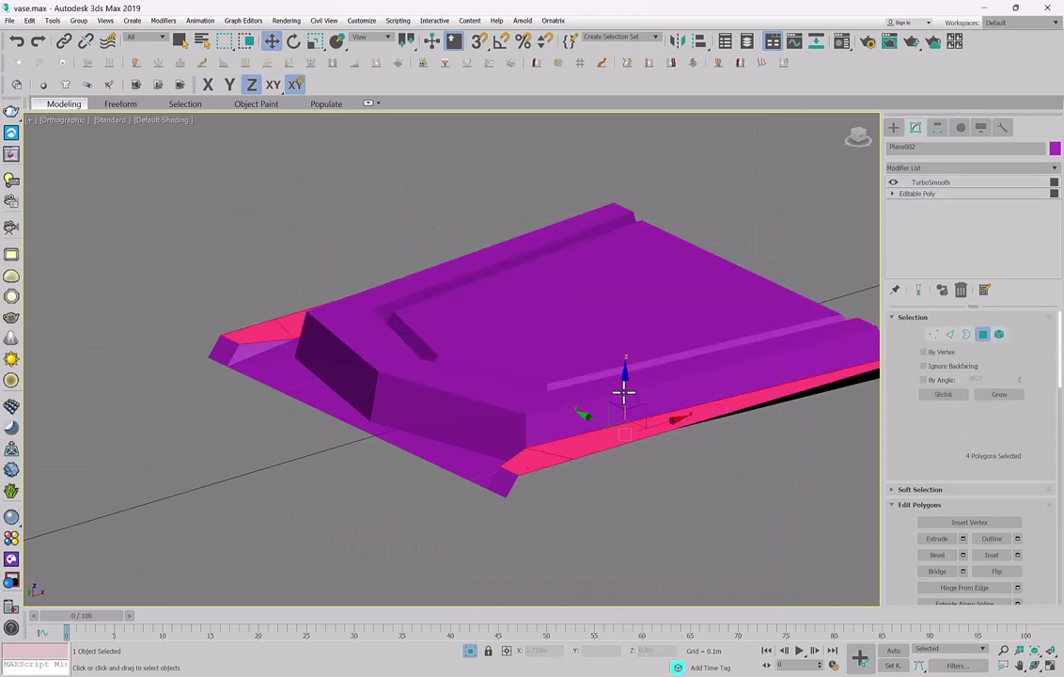
pyautogui.moveTo(553, 344); pyautogui.dragTo(554, 325)
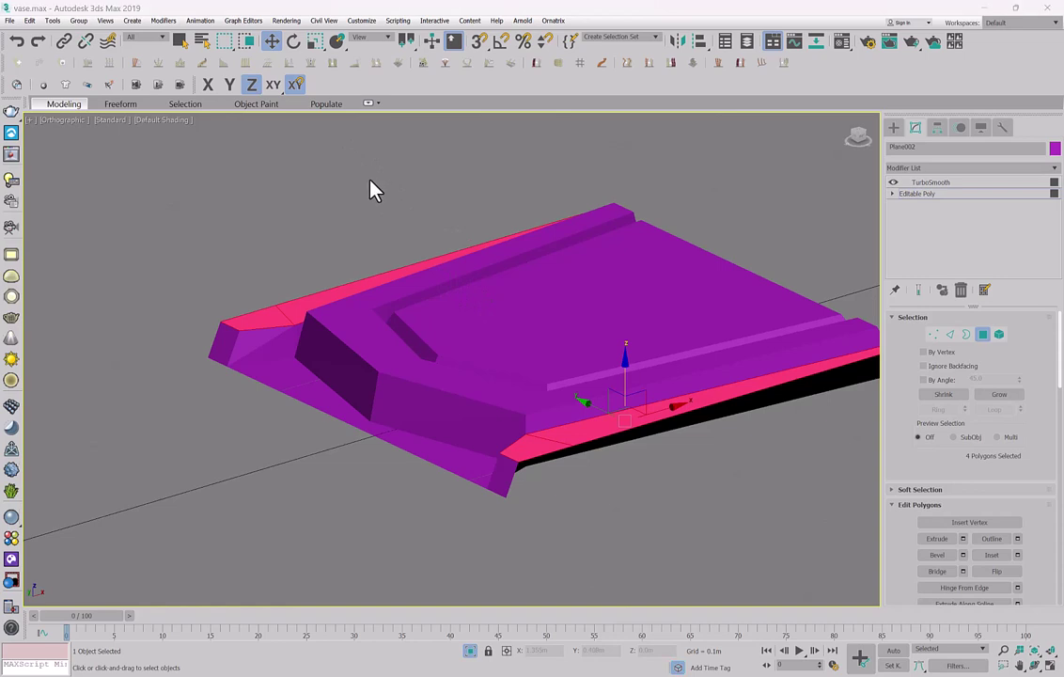
# Show the smoothed end result while staying in polygon editing and examine the deepened petal relief from several angles.
pyautogui.click(1035, 664)
pyautogui.moveTo(496, 404); pyautogui.dragTo(468, 373)
pyautogui.click(921, 292)
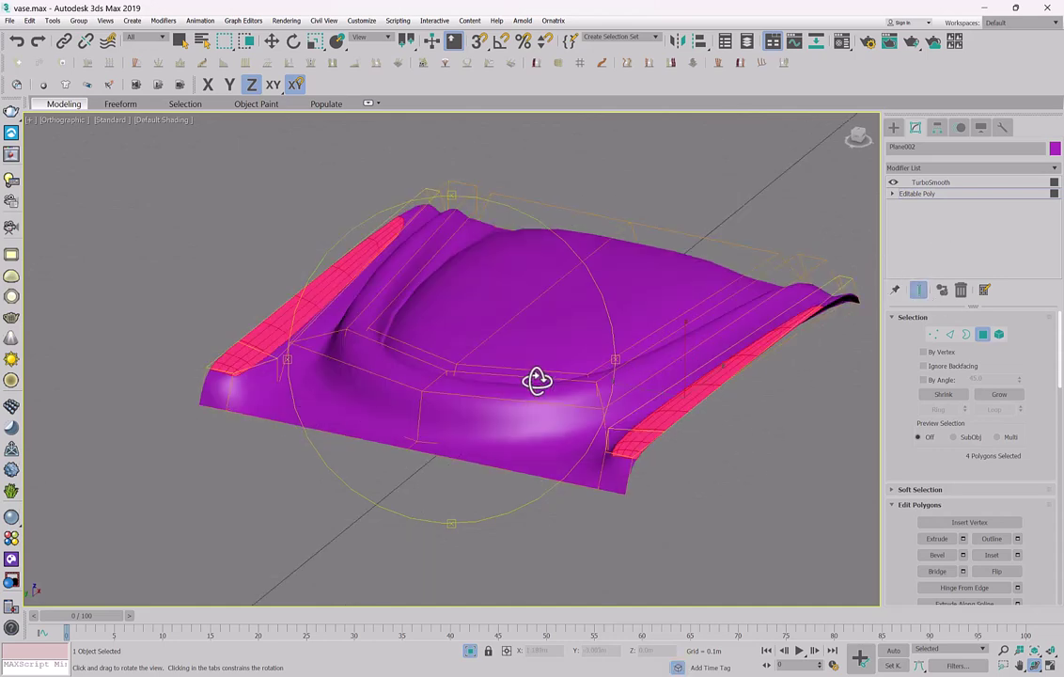
pyautogui.moveTo(506, 380); pyautogui.dragTo(478, 397)
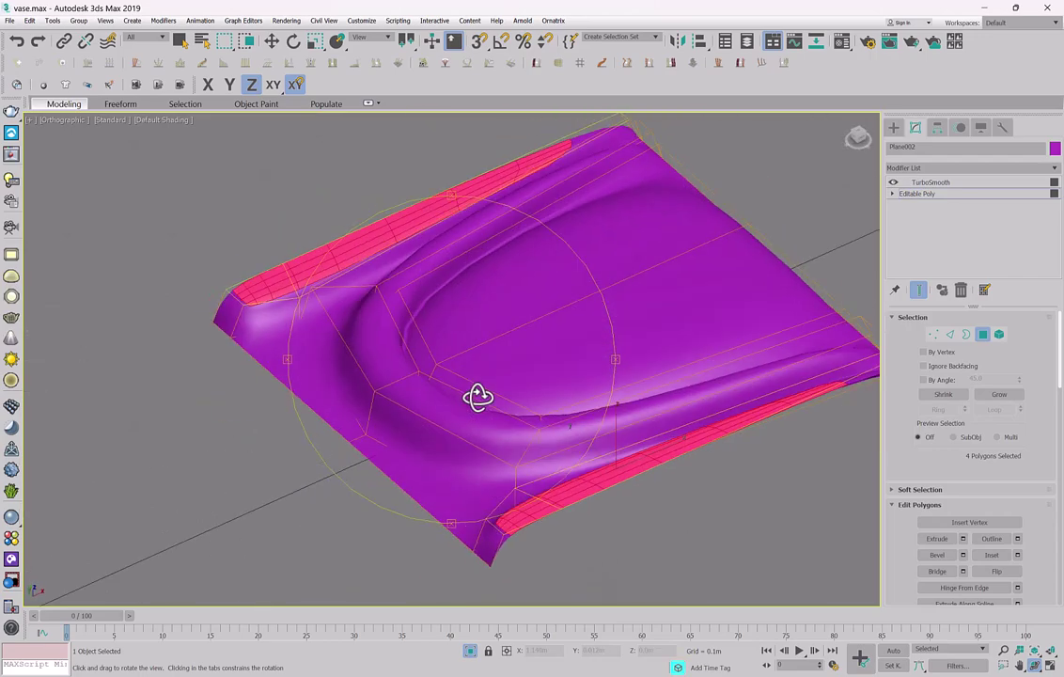